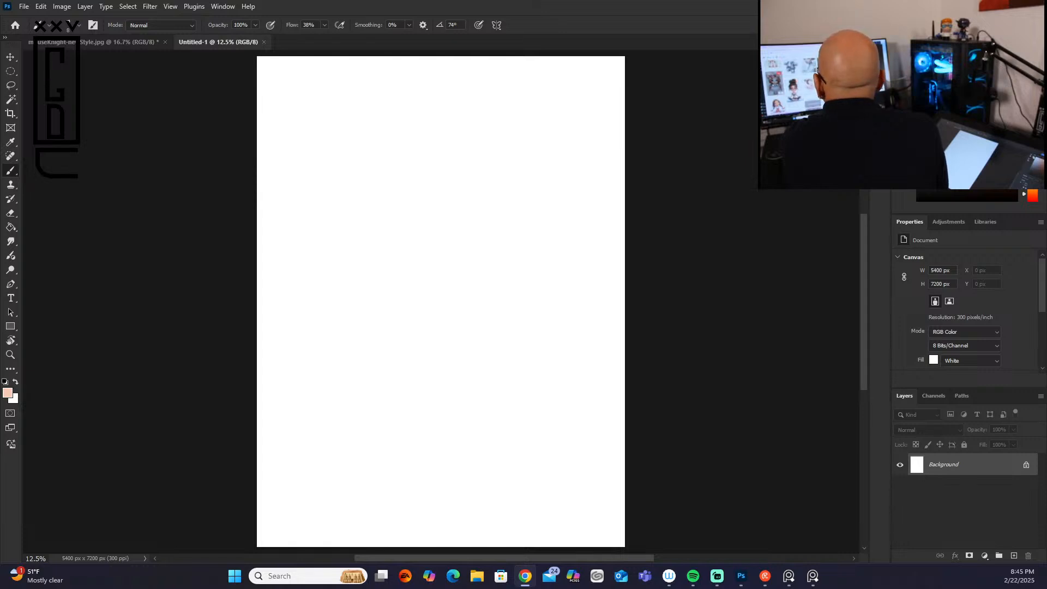
pyautogui.moveTo(0, 265); pyautogui.dragTo(0, 266)
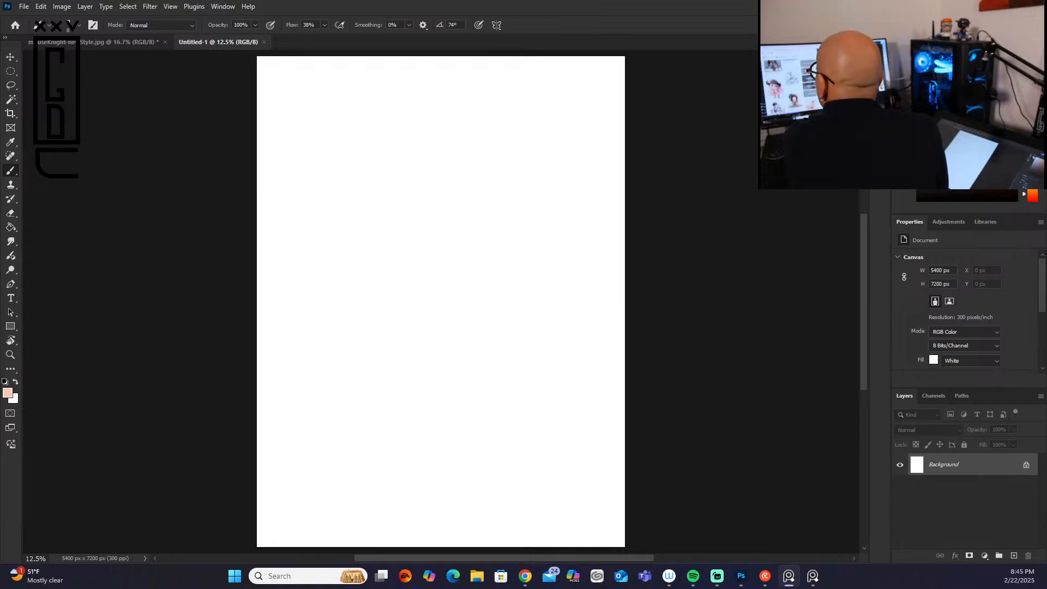
pyautogui.moveTo(0, 292); pyautogui.dragTo(0, 212)
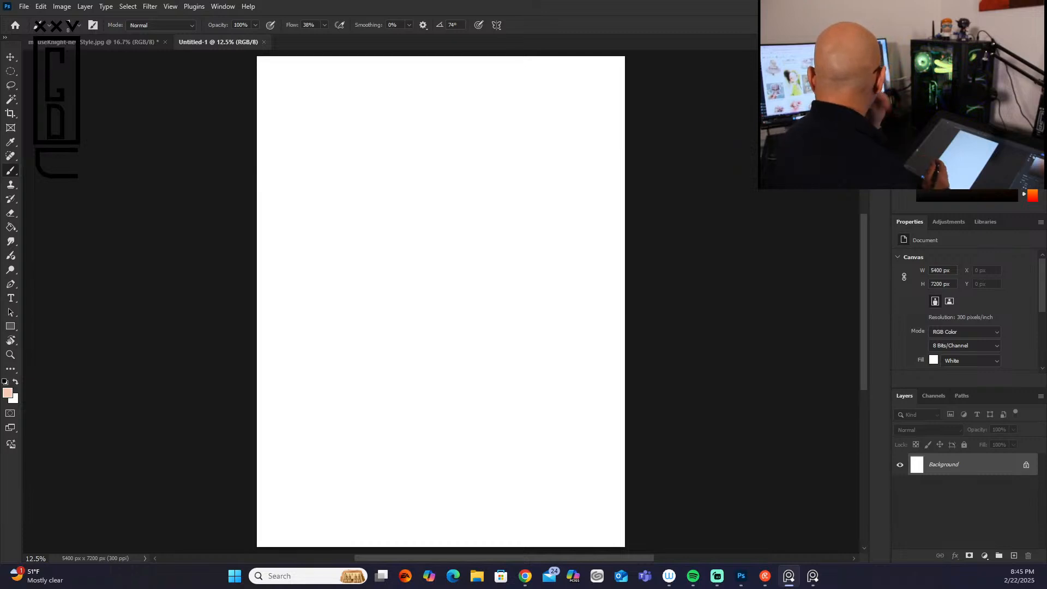
pyautogui.click(397, 215)
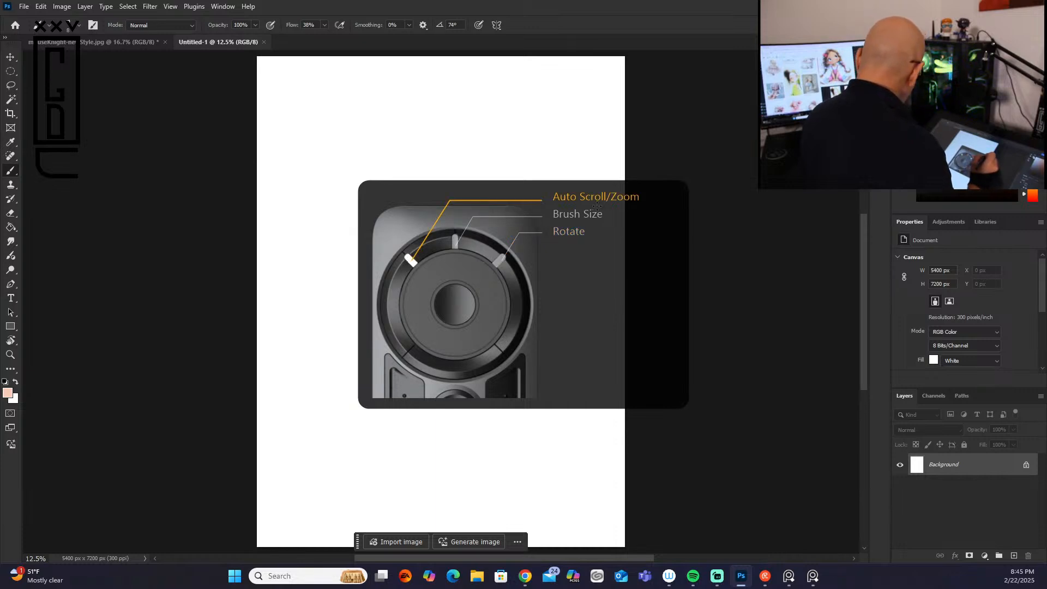
# Step: Create a new layer named "sketch" above the background
pyautogui.click(1040, 396)
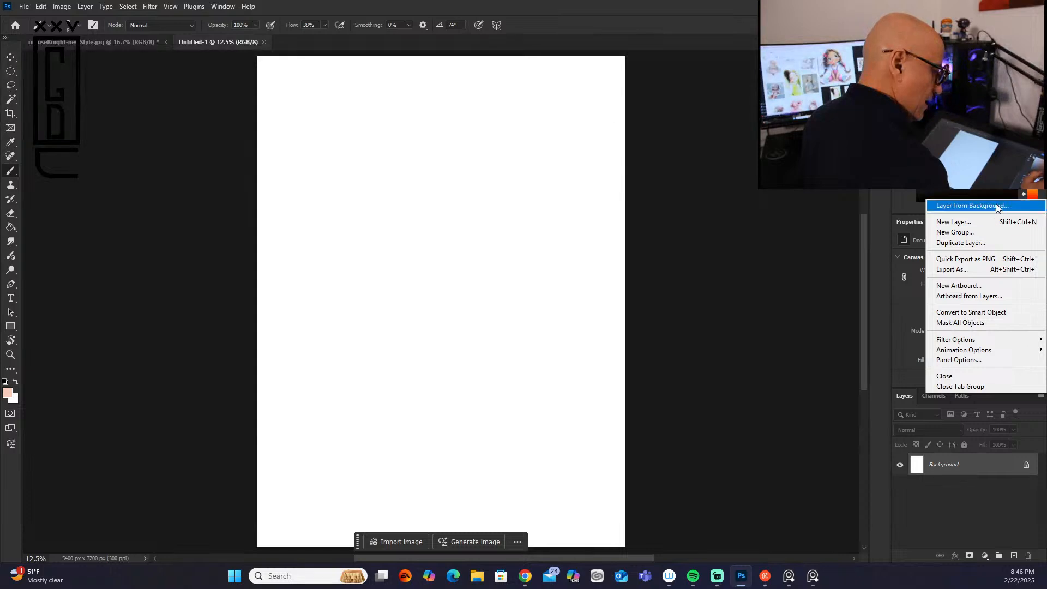
pyautogui.click(955, 222)
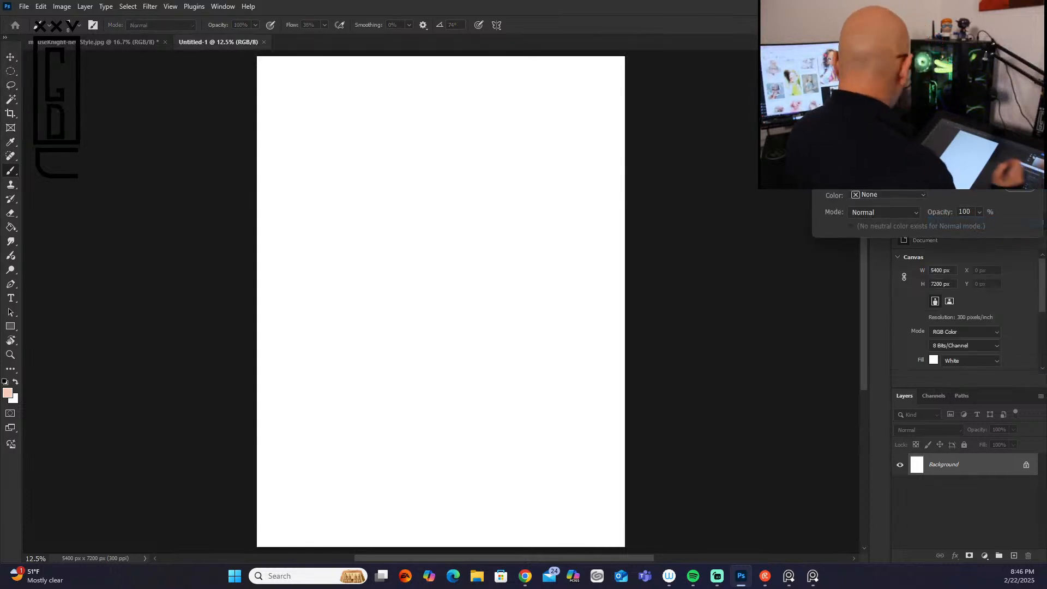
pyautogui.write('sketch')
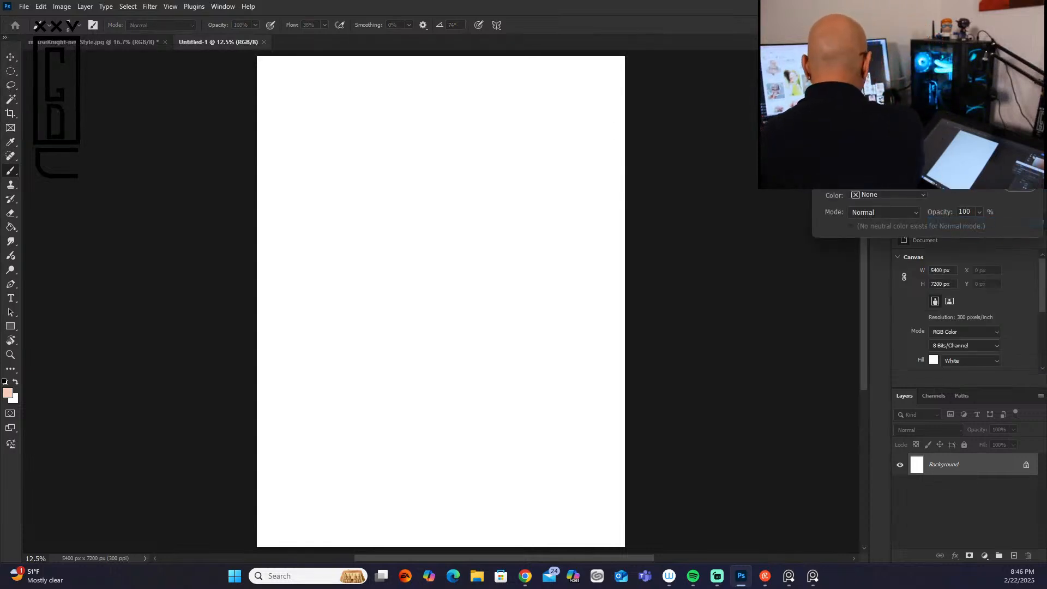
pyautogui.press('Return')
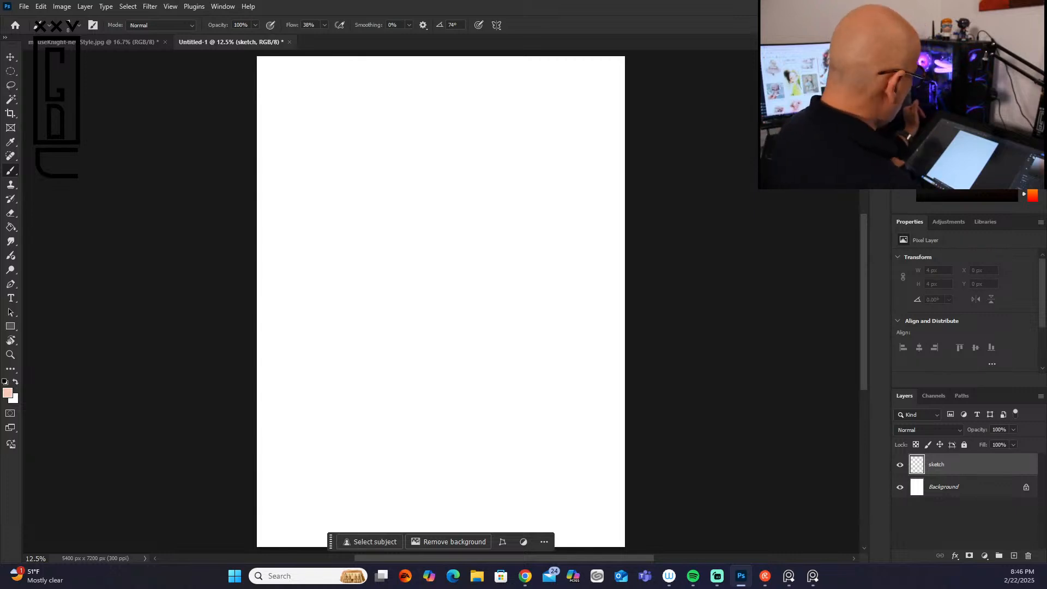
# Step: Choose the Kyle's Drawing Box - Happy HB pencil brush and adjust its size for sketching
pyautogui.click(76, 27)
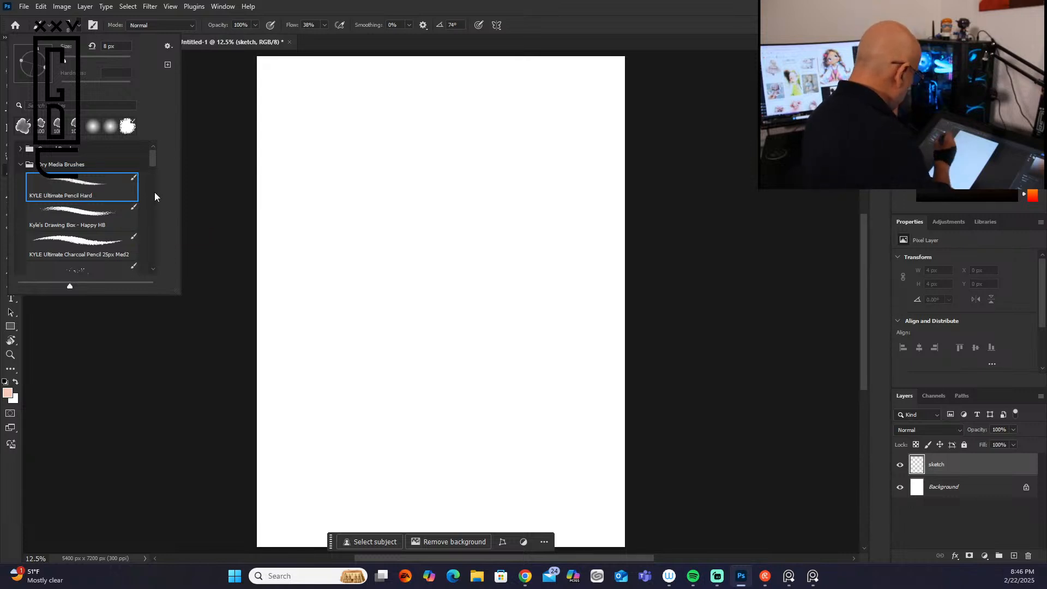
pyautogui.click(98, 221)
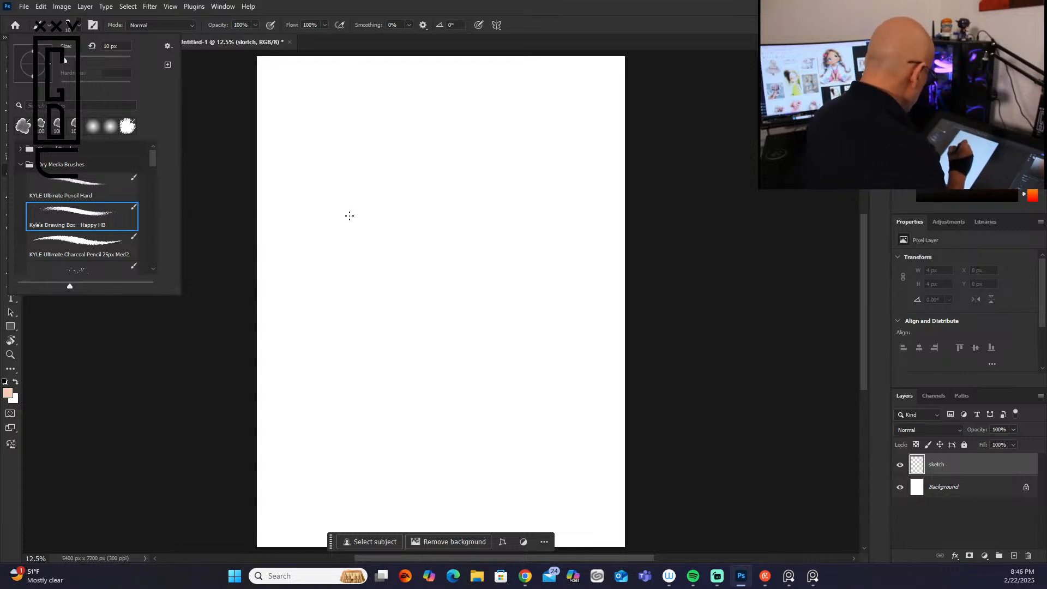
pyautogui.click(353, 216)
pyautogui.press(']')
pyautogui.press(']')
pyautogui.press(']')
pyautogui.press(']')
pyautogui.press(']')
pyautogui.press(']')
pyautogui.press(']')
pyautogui.press(']')
pyautogui.press(']')
pyautogui.press('[')
pyautogui.press('[')
pyautogui.press('[')
pyautogui.press('[')
pyautogui.press('[')
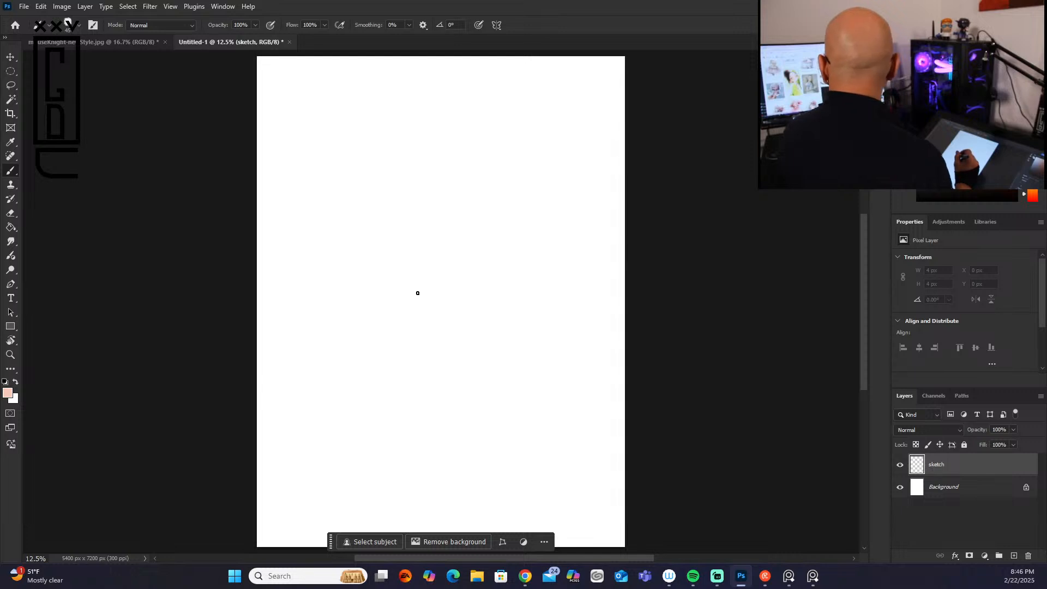
pyautogui.moveTo(410, 171)
pyautogui.mouseDown()
pyautogui.moveTo(387, 213)
pyautogui.moveTo(380, 188)
pyautogui.moveTo(399, 174)
pyautogui.moveTo(456, 244)
pyautogui.moveTo(451, 267)
pyautogui.mouseUp()
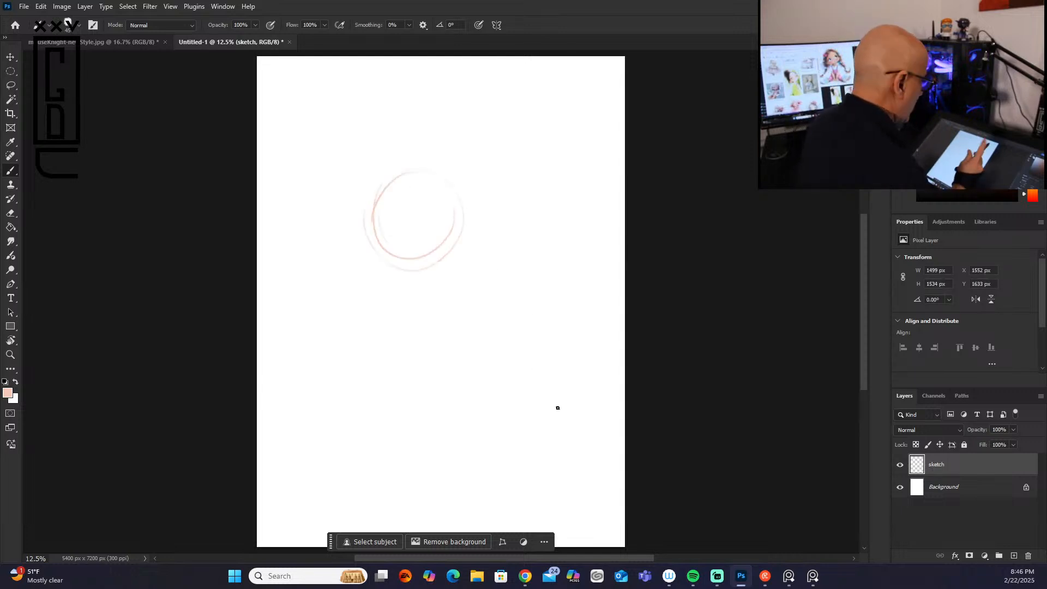
pyautogui.moveTo(365, 208)
pyautogui.mouseDown()
pyautogui.moveTo(411, 176)
pyautogui.moveTo(364, 266)
pyautogui.moveTo(399, 266)
pyautogui.moveTo(410, 215)
pyautogui.mouseUp()
pyautogui.press(']')
pyautogui.press(']')
pyautogui.press(']')
pyautogui.press(']')
pyautogui.press(']')
pyautogui.press(']')
pyautogui.press(']')
pyautogui.press(']')
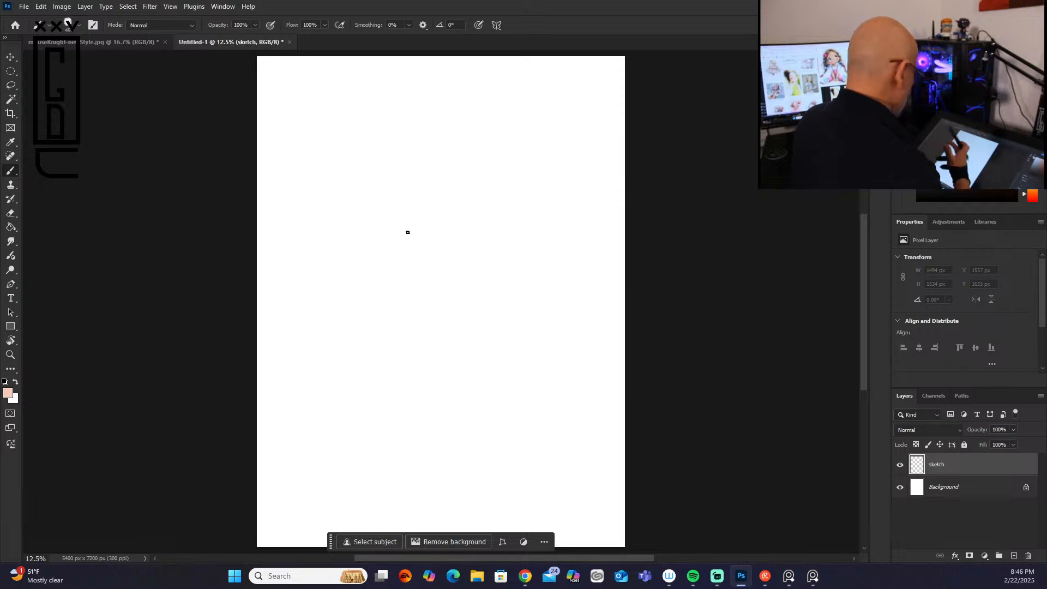
# Step: Set the foreground color to black
pyautogui.click(1017, 202)
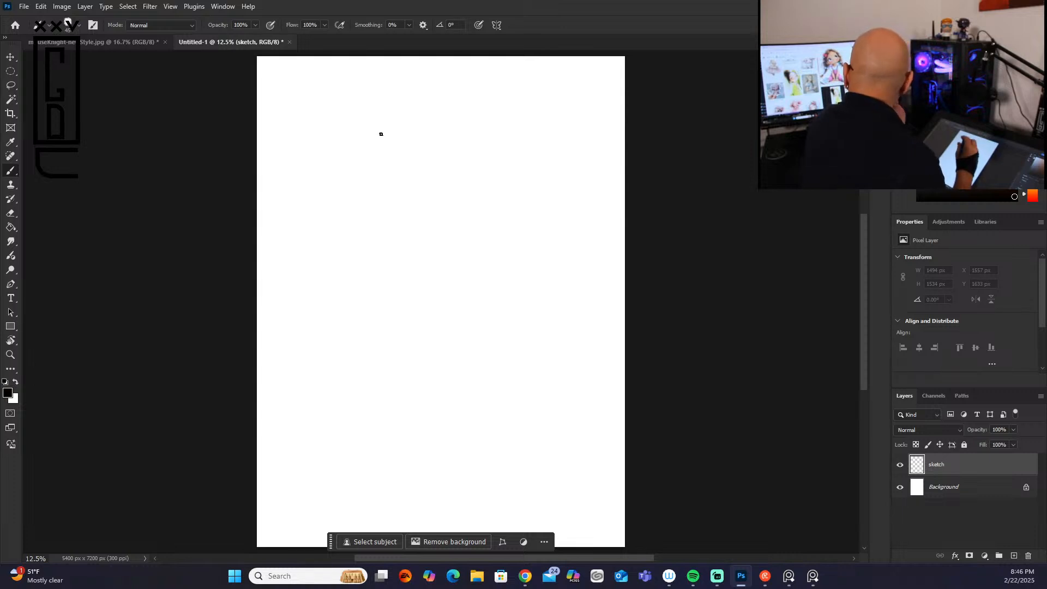
pyautogui.moveTo(392, 178)
pyautogui.mouseDown()
pyautogui.moveTo(445, 181)
pyautogui.moveTo(411, 175)
pyautogui.moveTo(359, 223)
pyautogui.mouseUp()
pyautogui.moveTo(357, 216); pyautogui.dragTo(399, 284)
pyautogui.moveTo(454, 186); pyautogui.dragTo(453, 264)
pyautogui.moveTo(394, 280); pyautogui.dragTo(421, 284)
pyautogui.moveTo(394, 179); pyautogui.dragTo(424, 305)
pyautogui.moveTo(412, 231)
pyautogui.mouseDown()
pyautogui.moveTo(427, 283)
pyautogui.moveTo(423, 272)
pyautogui.moveTo(423, 327)
pyautogui.mouseUp()
pyautogui.moveTo(425, 285); pyautogui.dragTo(417, 343)
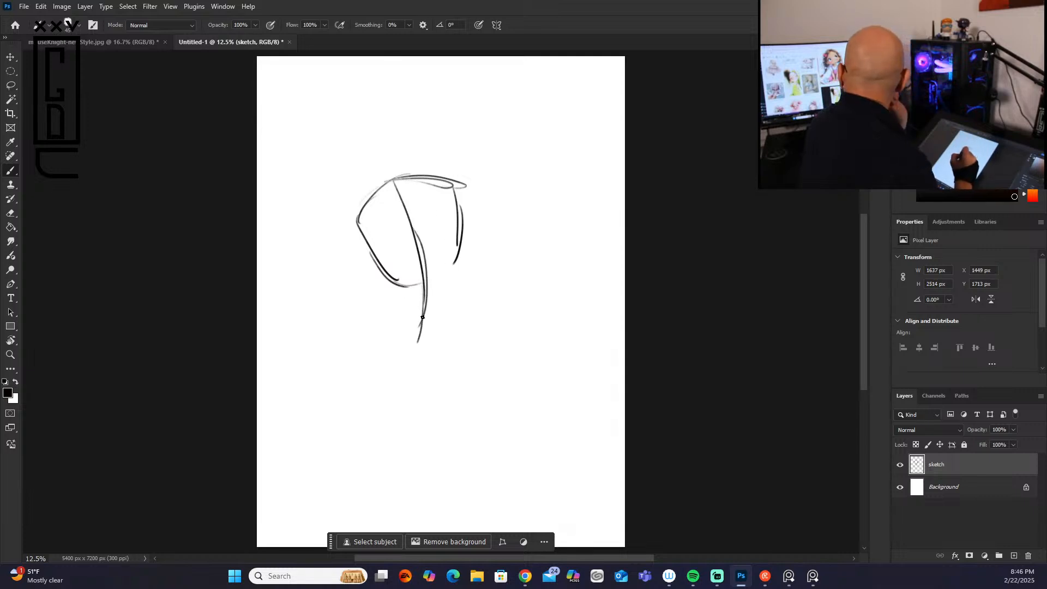
pyautogui.moveTo(420, 245)
pyautogui.mouseDown()
pyautogui.moveTo(424, 314)
pyautogui.moveTo(445, 373)
pyautogui.mouseUp()
pyautogui.moveTo(424, 288); pyautogui.dragTo(454, 394)
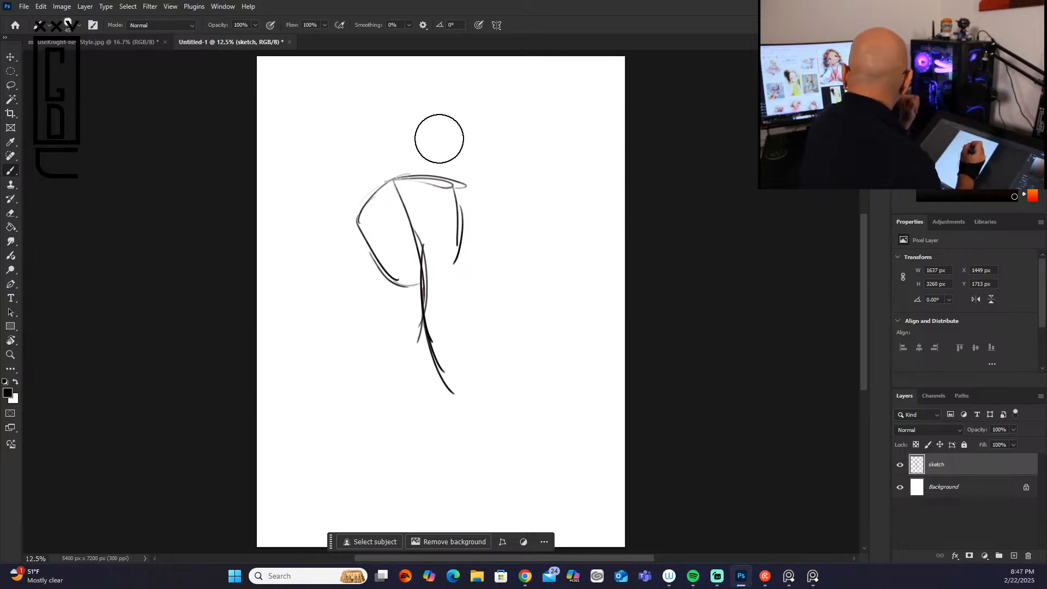
pyautogui.moveTo(446, 176)
pyautogui.mouseDown()
pyautogui.moveTo(373, 209)
pyautogui.moveTo(409, 281)
pyautogui.moveTo(456, 329)
pyautogui.moveTo(441, 398)
pyautogui.mouseUp()
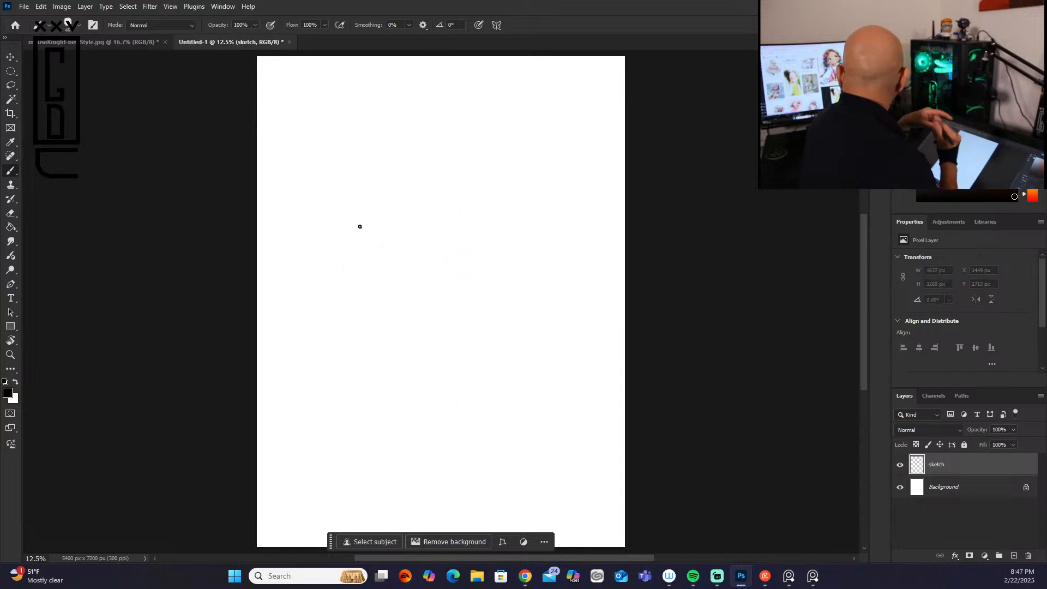
# Step: Sketch the figure's gesture with a head circle, a curved spine running into the standing leg, and a raised bent leg
pyautogui.moveTo(385, 195)
pyautogui.mouseDown()
pyautogui.moveTo(418, 188)
pyautogui.moveTo(376, 199)
pyautogui.moveTo(413, 199)
pyautogui.moveTo(376, 233)
pyautogui.moveTo(371, 260)
pyautogui.moveTo(363, 220)
pyautogui.moveTo(444, 209)
pyautogui.moveTo(450, 261)
pyautogui.mouseUp()
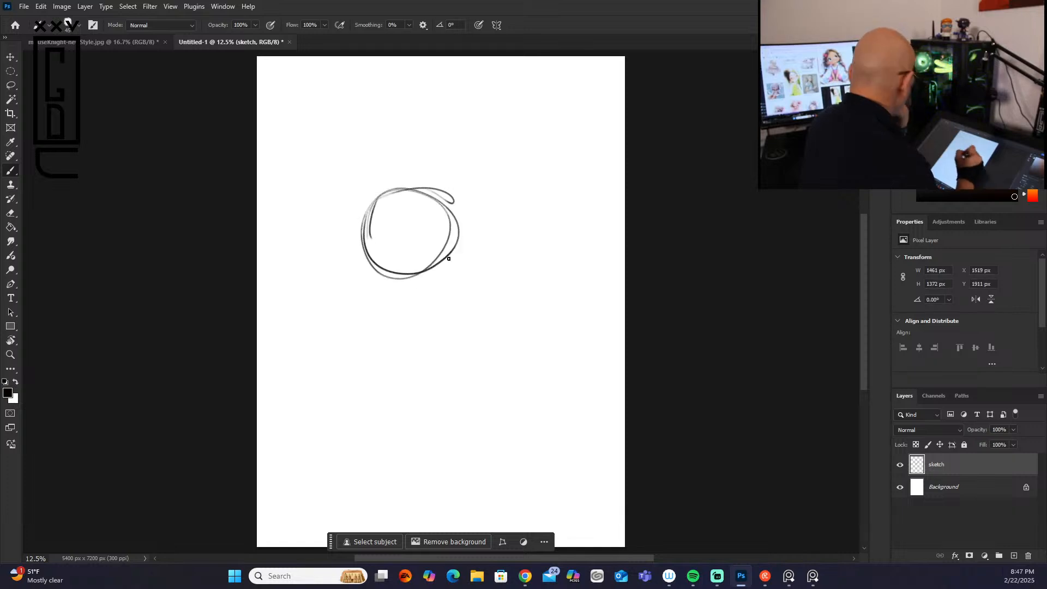
pyautogui.moveTo(412, 209)
pyautogui.mouseDown()
pyautogui.moveTo(434, 363)
pyautogui.moveTo(423, 371)
pyautogui.moveTo(430, 470)
pyautogui.mouseUp()
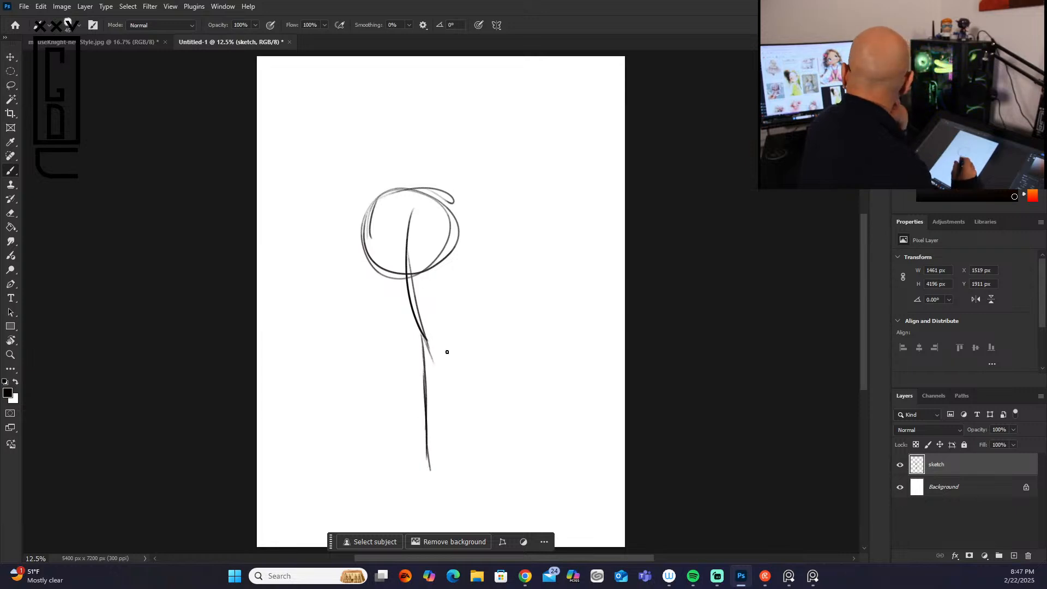
pyautogui.moveTo(416, 341)
pyautogui.mouseDown()
pyautogui.moveTo(502, 365)
pyautogui.moveTo(473, 412)
pyautogui.moveTo(430, 432)
pyautogui.moveTo(447, 416)
pyautogui.mouseUp()
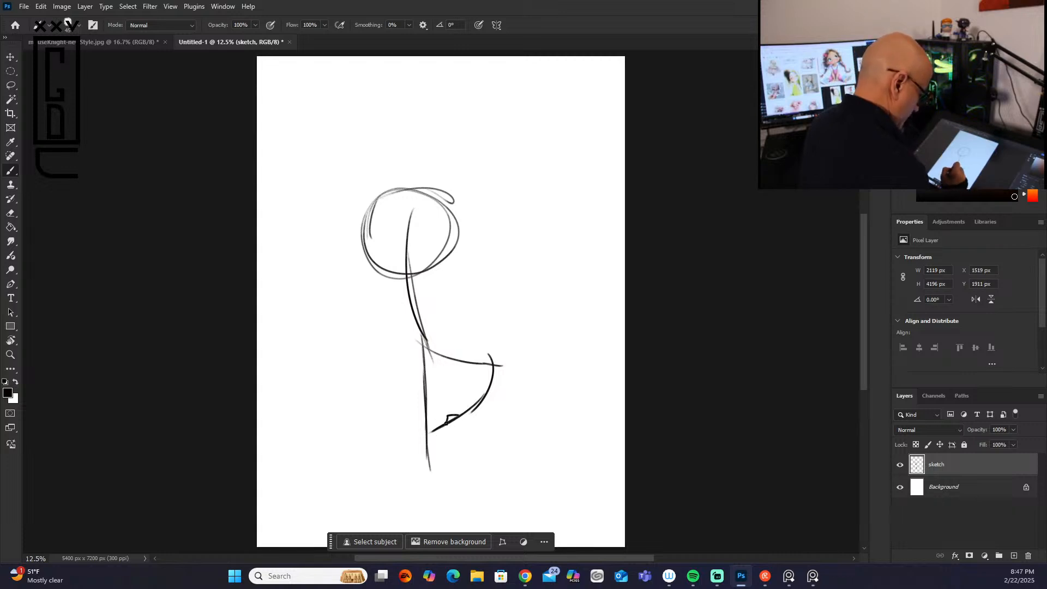
pyautogui.moveTo(427, 453); pyautogui.dragTo(434, 503)
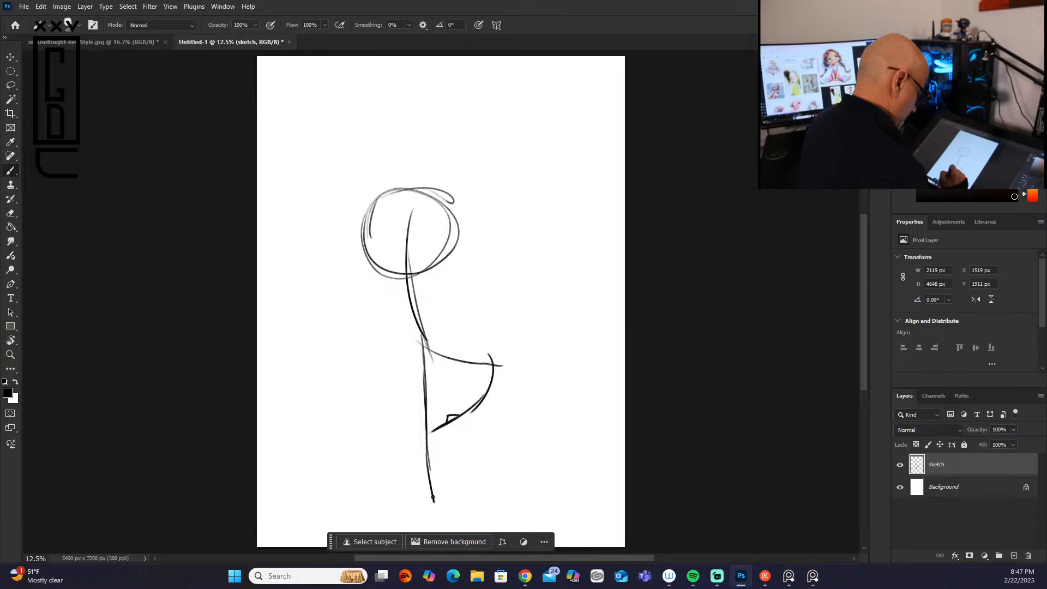
pyautogui.moveTo(428, 459); pyautogui.dragTo(429, 478)
# Step: Sketch the shoulder line below the head and extend it into two outstretched arms
pyautogui.moveTo(420, 345); pyautogui.dragTo(401, 248)
pyautogui.moveTo(374, 306); pyautogui.dragTo(458, 298)
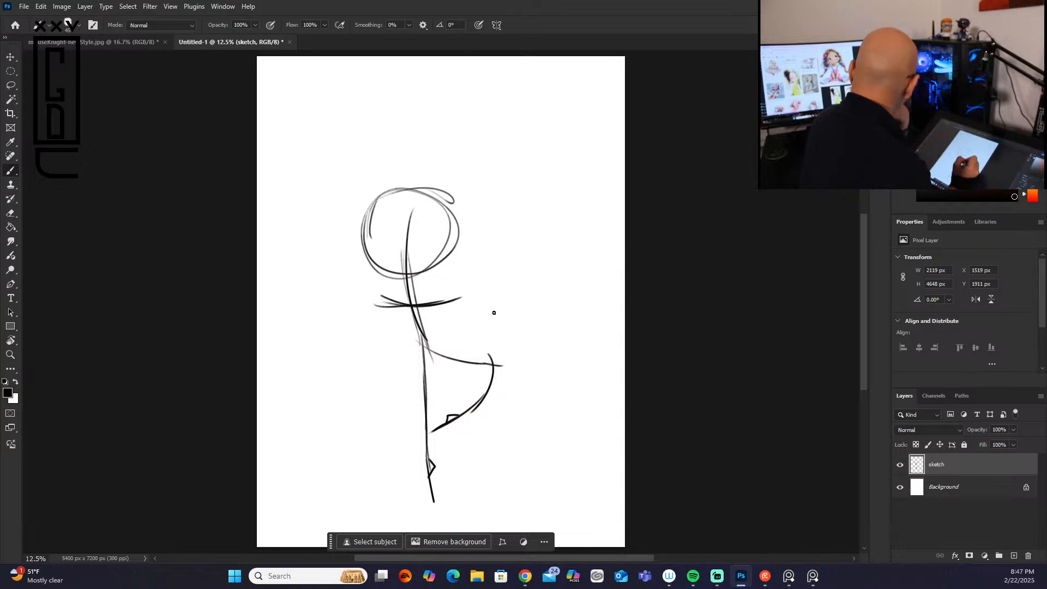
pyautogui.moveTo(444, 303); pyautogui.dragTo(514, 318)
pyautogui.moveTo(375, 306); pyautogui.dragTo(329, 307)
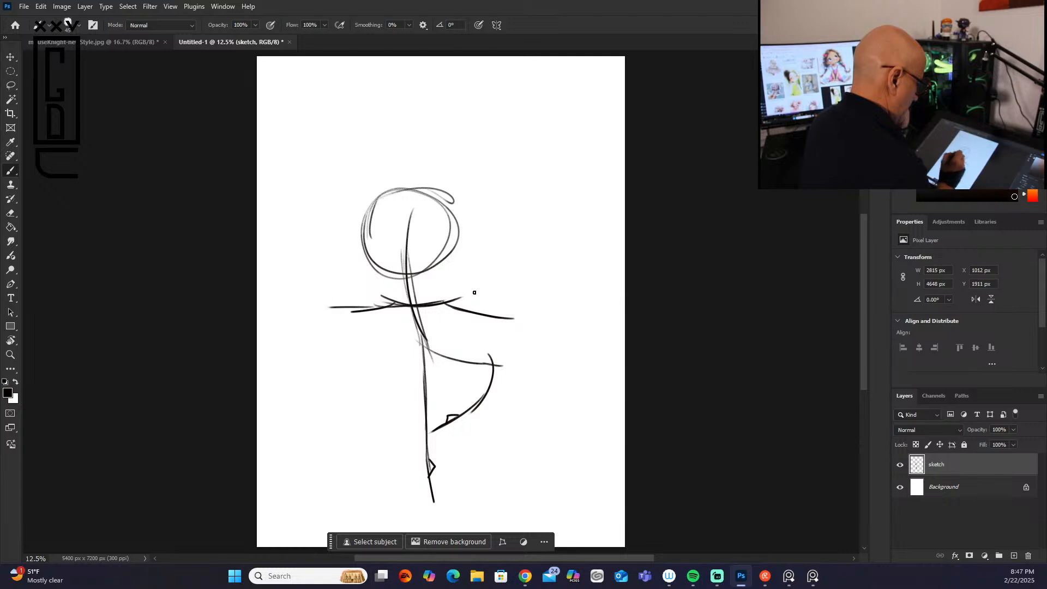
# Step: Block in the torso as a ribcage oval tapering into the pelvis below the shoulder line
pyautogui.moveTo(409, 306)
pyautogui.mouseDown()
pyautogui.moveTo(397, 346)
pyautogui.moveTo(446, 344)
pyautogui.moveTo(395, 329)
pyautogui.moveTo(417, 364)
pyautogui.moveTo(443, 349)
pyautogui.moveTo(428, 360)
pyautogui.moveTo(433, 373)
pyautogui.moveTo(427, 366)
pyautogui.mouseUp()
pyautogui.moveTo(400, 303)
pyautogui.mouseDown()
pyautogui.moveTo(378, 311)
pyautogui.moveTo(404, 355)
pyautogui.moveTo(423, 361)
pyautogui.mouseUp()
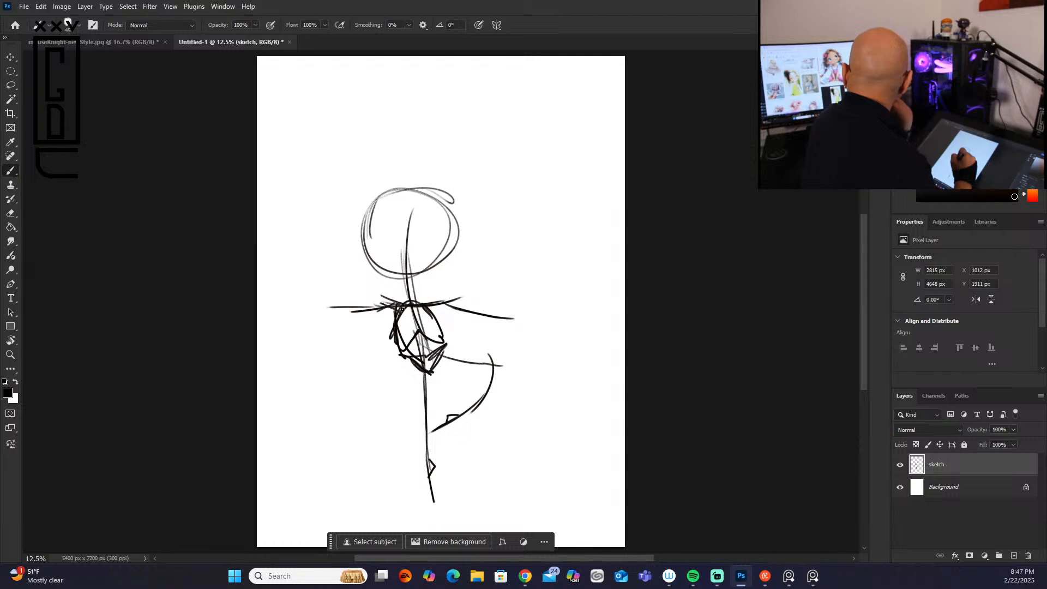
pyautogui.moveTo(397, 313); pyautogui.dragTo(407, 362)
pyautogui.moveTo(435, 307)
pyautogui.mouseDown()
pyautogui.moveTo(449, 348)
pyautogui.moveTo(440, 344)
pyautogui.mouseUp()
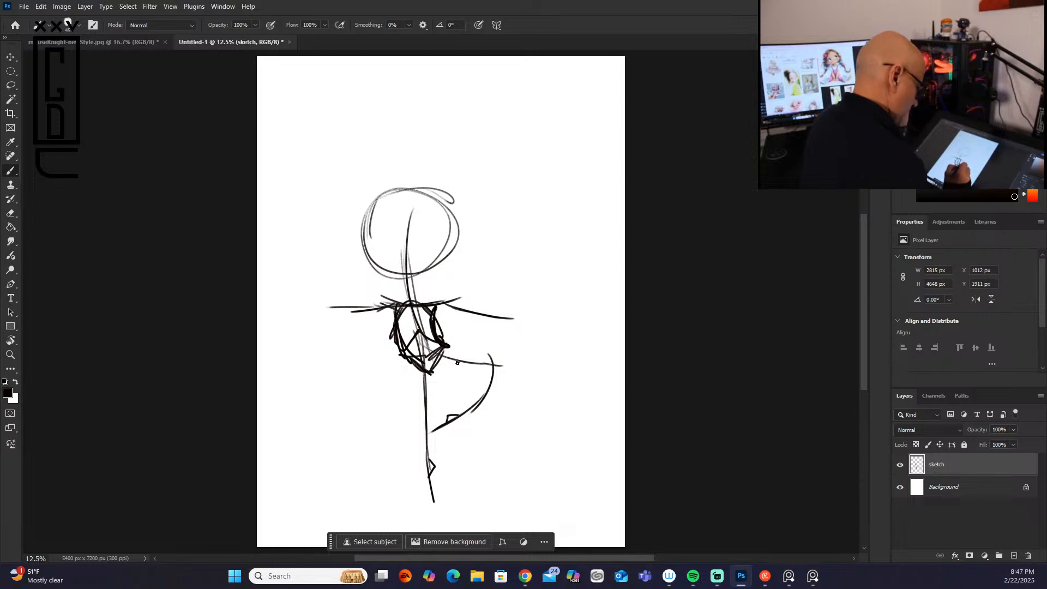
# Step: Build up the raised bent leg with thigh and calf contours and a pointed foot
pyautogui.moveTo(444, 352); pyautogui.dragTo(512, 367)
pyautogui.moveTo(434, 368); pyautogui.dragTo(521, 372)
pyautogui.moveTo(489, 359)
pyautogui.mouseDown()
pyautogui.moveTo(515, 372)
pyautogui.moveTo(468, 418)
pyautogui.mouseUp()
pyautogui.moveTo(496, 384); pyautogui.dragTo(451, 419)
pyautogui.moveTo(473, 413); pyautogui.dragTo(430, 436)
pyautogui.moveTo(430, 435); pyautogui.dragTo(456, 413)
# Step: Outline the standing leg from the hip down to the pointed foot
pyautogui.moveTo(415, 374); pyautogui.dragTo(430, 494)
pyautogui.moveTo(428, 441); pyautogui.dragTo(437, 512)
pyautogui.moveTo(438, 471)
pyautogui.mouseDown()
pyautogui.moveTo(436, 502)
pyautogui.moveTo(439, 477)
pyautogui.mouseUp()
# Step: Thicken the outstretched arms, add drooping hands, and draw a slanted skirt line out from the left hip
pyautogui.moveTo(396, 306)
pyautogui.mouseDown()
pyautogui.moveTo(319, 293)
pyautogui.moveTo(337, 309)
pyautogui.moveTo(299, 303)
pyautogui.moveTo(295, 314)
pyautogui.moveTo(308, 308)
pyautogui.mouseUp()
pyautogui.moveTo(443, 304)
pyautogui.mouseDown()
pyautogui.moveTo(503, 317)
pyautogui.moveTo(531, 342)
pyautogui.moveTo(514, 333)
pyautogui.mouseUp()
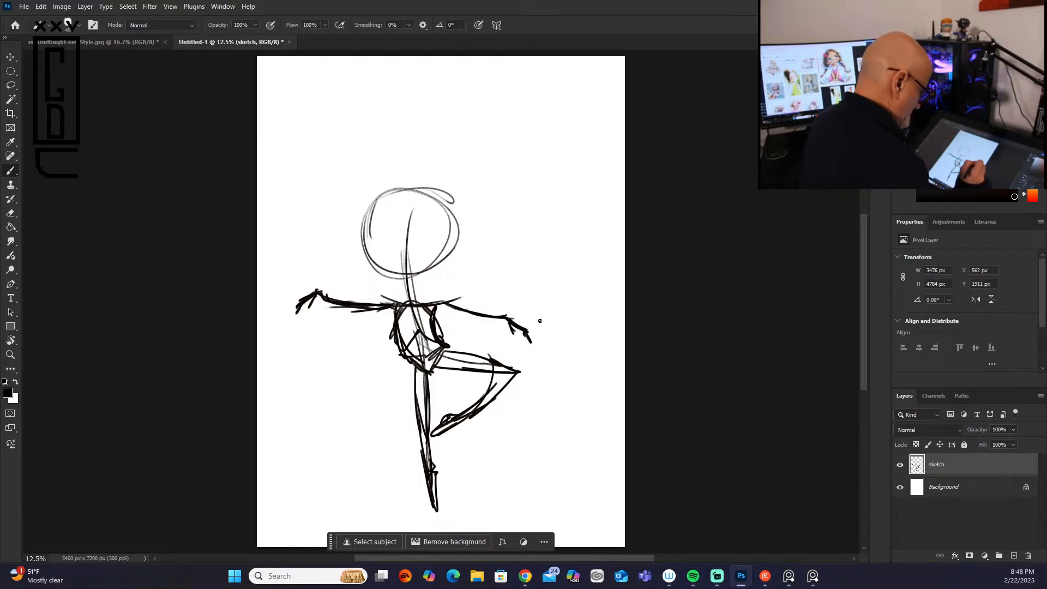
pyautogui.moveTo(406, 355); pyautogui.dragTo(328, 376)
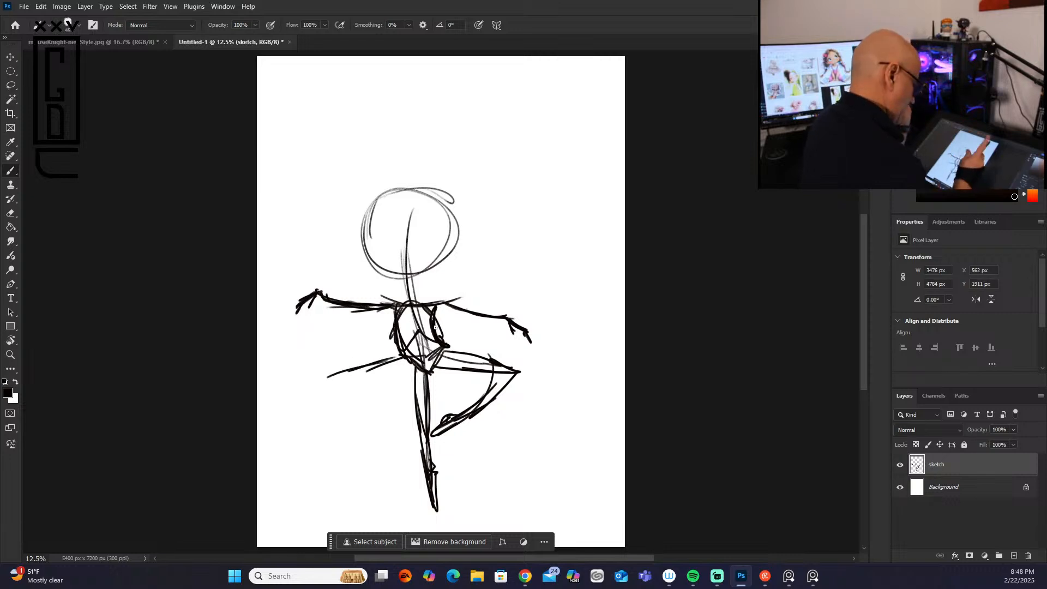
# Step: Erase the torso's right side and right shoulder, and set the brush size to 20 px
pyautogui.moveTo(439, 327); pyautogui.dragTo(447, 309)
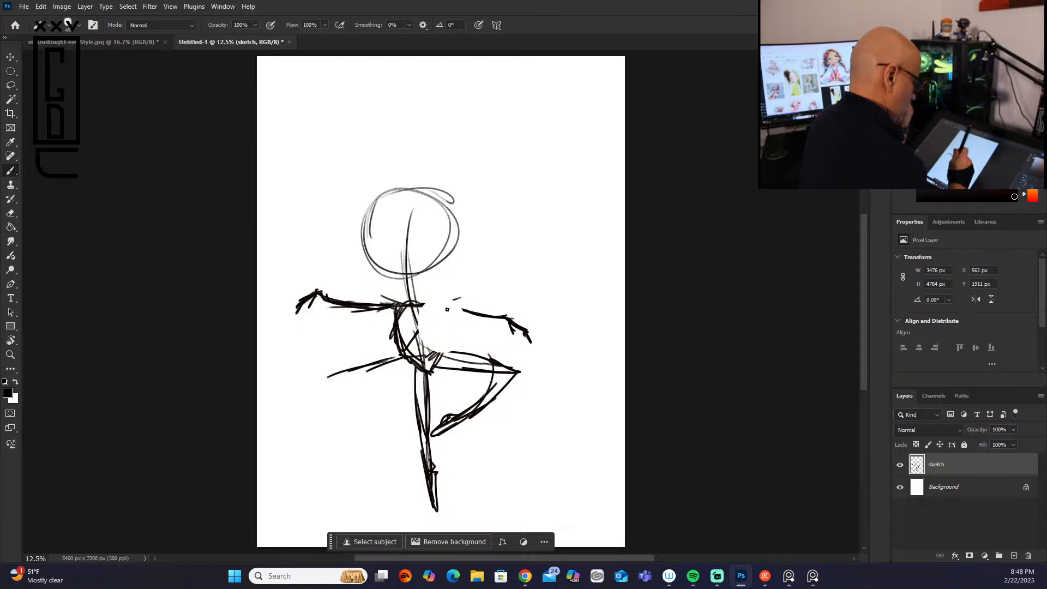
pyautogui.press('[')
pyautogui.press('[')
pyautogui.press('[')
pyautogui.press('[')
pyautogui.press('[')
pyautogui.press(']')
pyautogui.press(']')
pyautogui.press(']')
pyautogui.press(']')
pyautogui.press(']')
pyautogui.press(']')
pyautogui.press(']')
pyautogui.press(']')
pyautogui.press(']')
pyautogui.press(']')
pyautogui.press(']')
pyautogui.press('[')
pyautogui.press('[')
pyautogui.press('[')
pyautogui.press('[')
pyautogui.press('[')
pyautogui.press(']')
pyautogui.press(']')
pyautogui.press(']')
pyautogui.press(']')
pyautogui.press(']')
pyautogui.press('[')
pyautogui.press('[')
pyautogui.press('[')
pyautogui.press('[')
pyautogui.press('[')
pyautogui.press('[')
pyautogui.press('[')
pyautogui.press('[')
pyautogui.press('[')
pyautogui.press('[')
pyautogui.press('[')
pyautogui.press(']')
pyautogui.press(']')
pyautogui.press(']')
pyautogui.press(']')
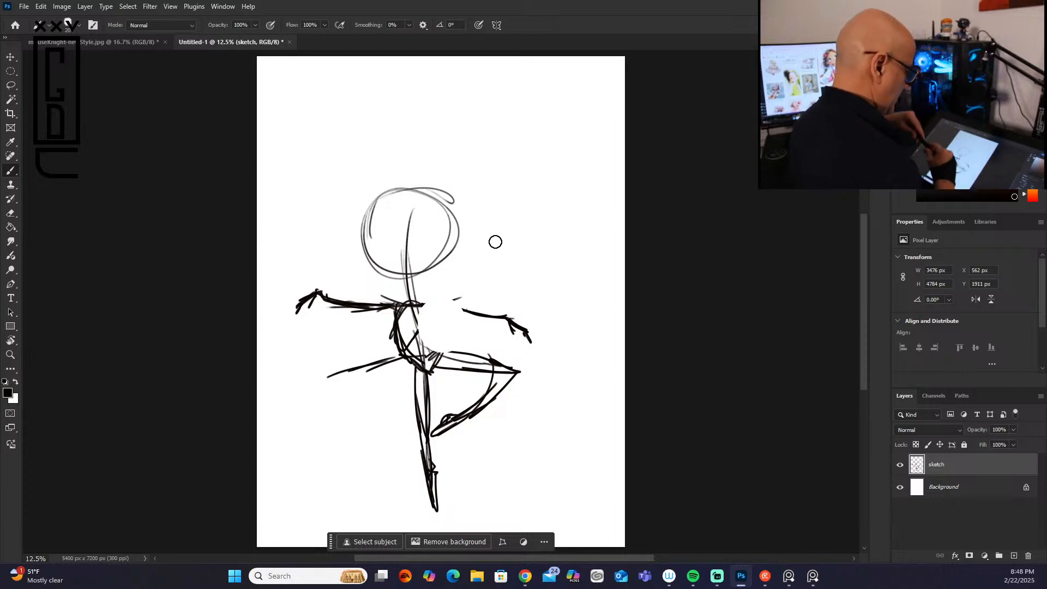
# Step: Redraw the right shoulder and a slimmer right side of the torso, and add the neck lines
pyautogui.moveTo(453, 300)
pyautogui.mouseDown()
pyautogui.moveTo(409, 307)
pyautogui.moveTo(465, 311)
pyautogui.mouseUp()
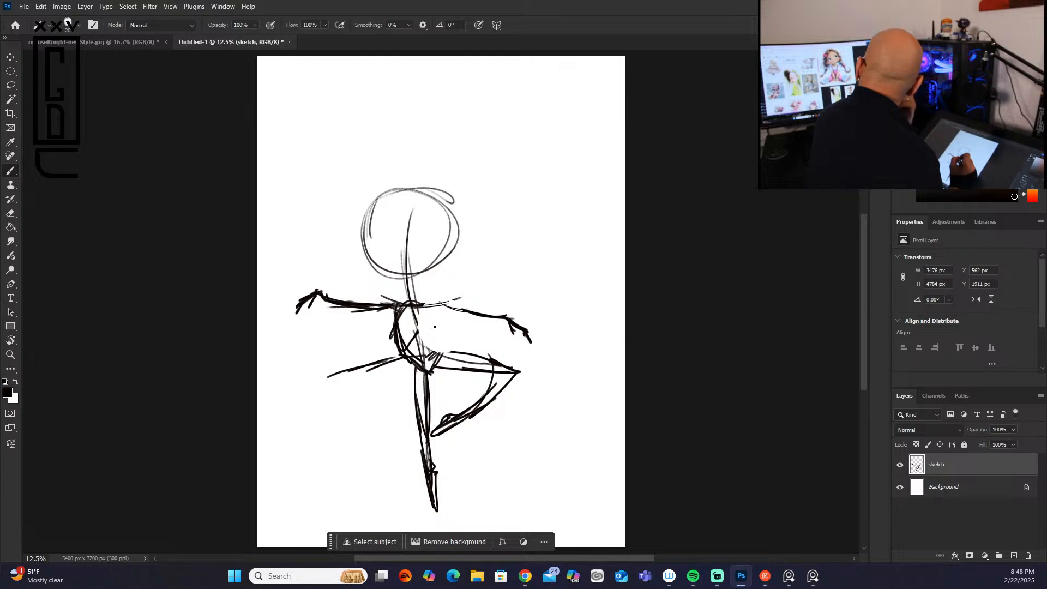
pyautogui.moveTo(427, 320)
pyautogui.mouseDown()
pyautogui.moveTo(442, 353)
pyautogui.moveTo(424, 311)
pyautogui.moveTo(427, 350)
pyautogui.moveTo(409, 344)
pyautogui.moveTo(428, 344)
pyautogui.mouseUp()
pyautogui.moveTo(432, 300); pyautogui.dragTo(429, 341)
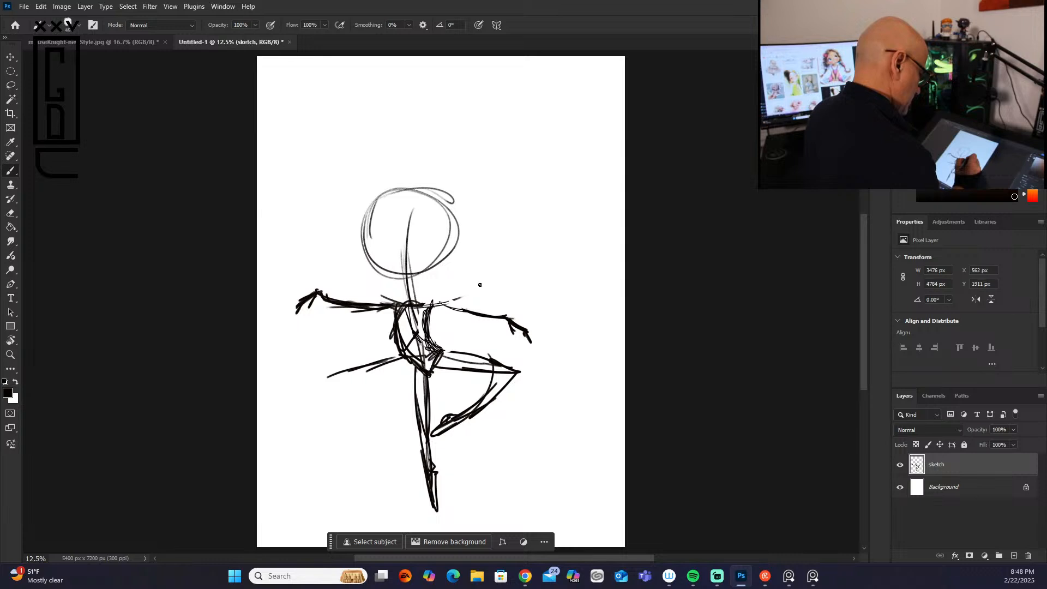
pyautogui.moveTo(432, 309)
pyautogui.mouseDown()
pyautogui.moveTo(431, 353)
pyautogui.moveTo(453, 302)
pyautogui.moveTo(387, 303)
pyautogui.moveTo(452, 299)
pyautogui.moveTo(410, 317)
pyautogui.moveTo(413, 326)
pyautogui.moveTo(429, 309)
pyautogui.moveTo(429, 326)
pyautogui.mouseUp()
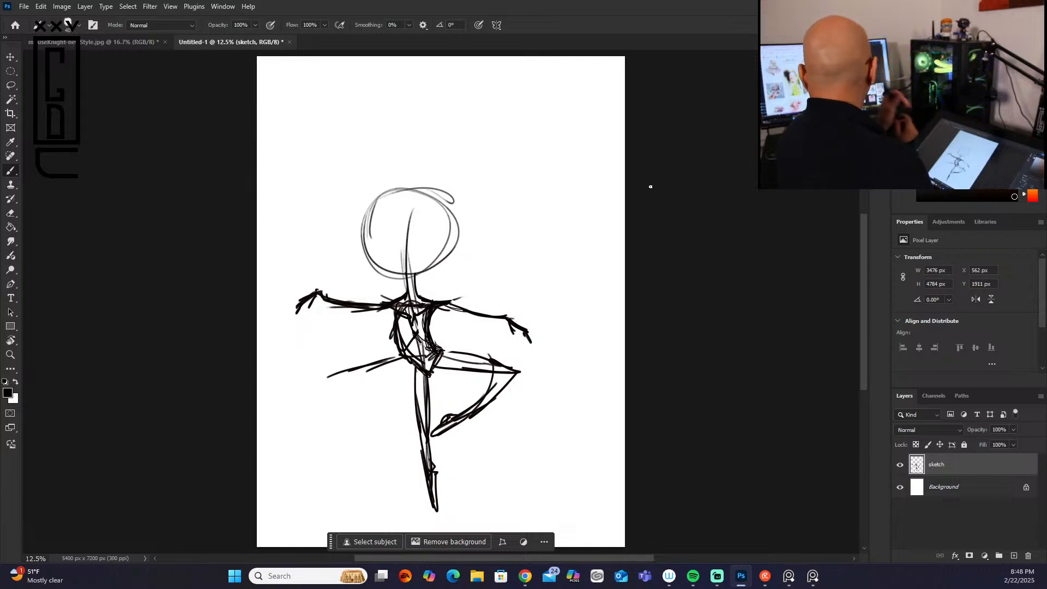
# Step: Redraw the head as a slightly higher, darker circle with ears on both sides and a jaw tapering to the chin
pyautogui.hotkey('alt', 'Tab')
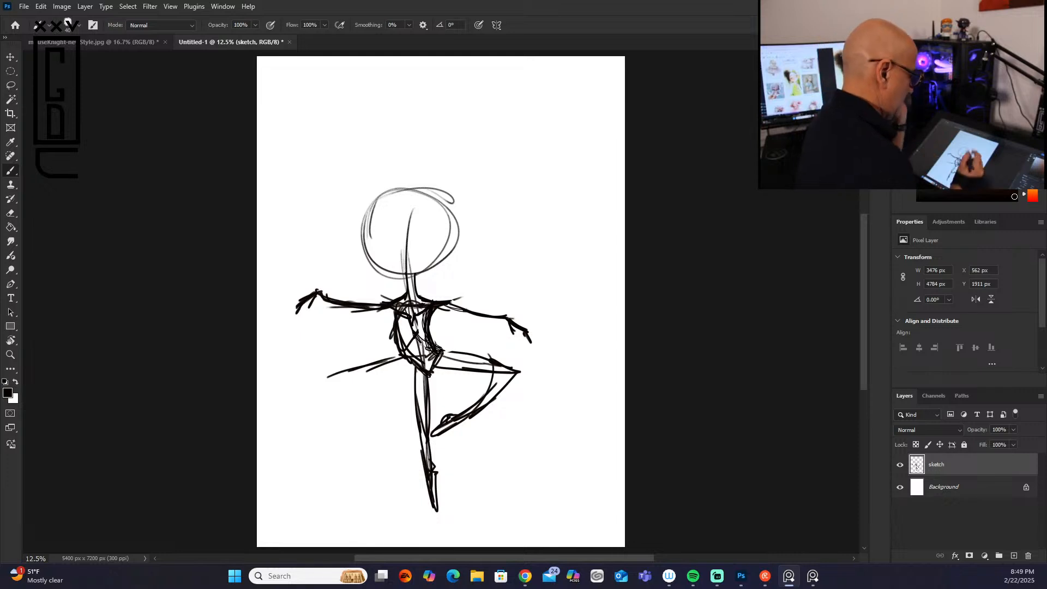
pyautogui.click(409, 188)
pyautogui.moveTo(407, 184); pyautogui.dragTo(385, 243)
pyautogui.moveTo(383, 198)
pyautogui.mouseDown()
pyautogui.moveTo(448, 223)
pyautogui.moveTo(415, 258)
pyautogui.moveTo(380, 244)
pyautogui.moveTo(399, 179)
pyautogui.moveTo(452, 206)
pyautogui.moveTo(442, 244)
pyautogui.mouseUp()
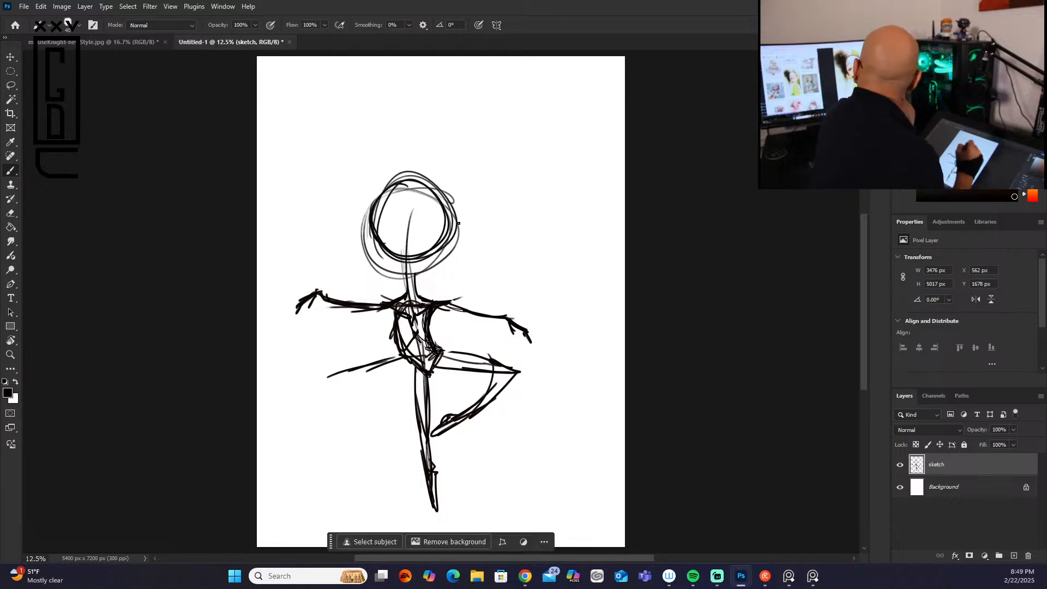
pyautogui.moveTo(373, 225)
pyautogui.mouseDown()
pyautogui.moveTo(382, 269)
pyautogui.moveTo(409, 278)
pyautogui.moveTo(451, 238)
pyautogui.moveTo(443, 257)
pyautogui.moveTo(394, 280)
pyautogui.moveTo(366, 228)
pyautogui.moveTo(365, 256)
pyautogui.moveTo(361, 224)
pyautogui.mouseUp()
pyautogui.moveTo(462, 227)
pyautogui.mouseDown()
pyautogui.moveTo(460, 254)
pyautogui.moveTo(408, 255)
pyautogui.mouseUp()
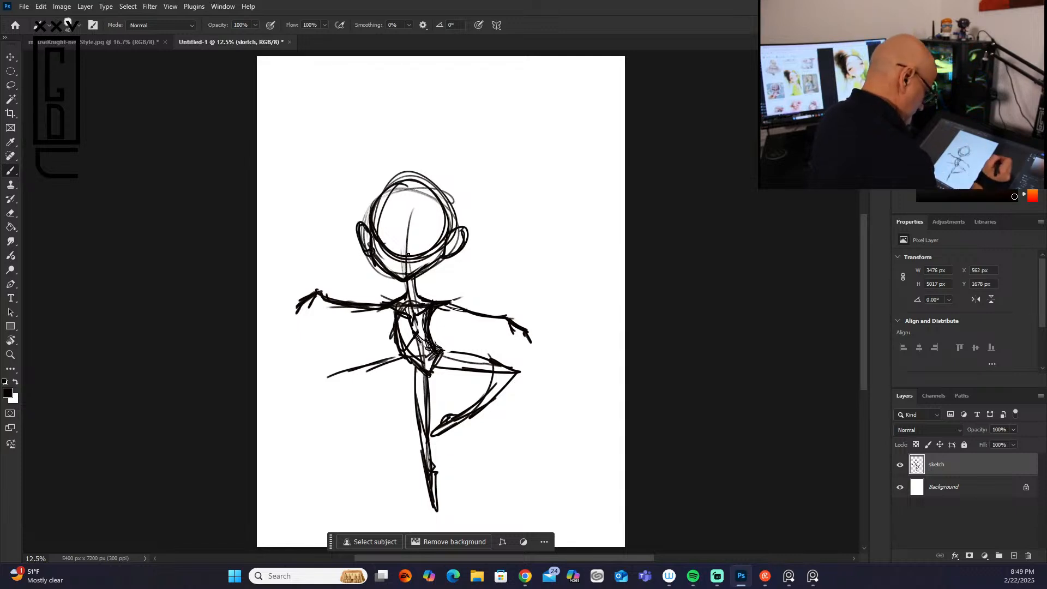
# Step: Reinforce the left contour of the hip and the standing leg
pyautogui.moveTo(415, 364); pyautogui.dragTo(429, 469)
pyautogui.moveTo(404, 345); pyautogui.dragTo(420, 375)
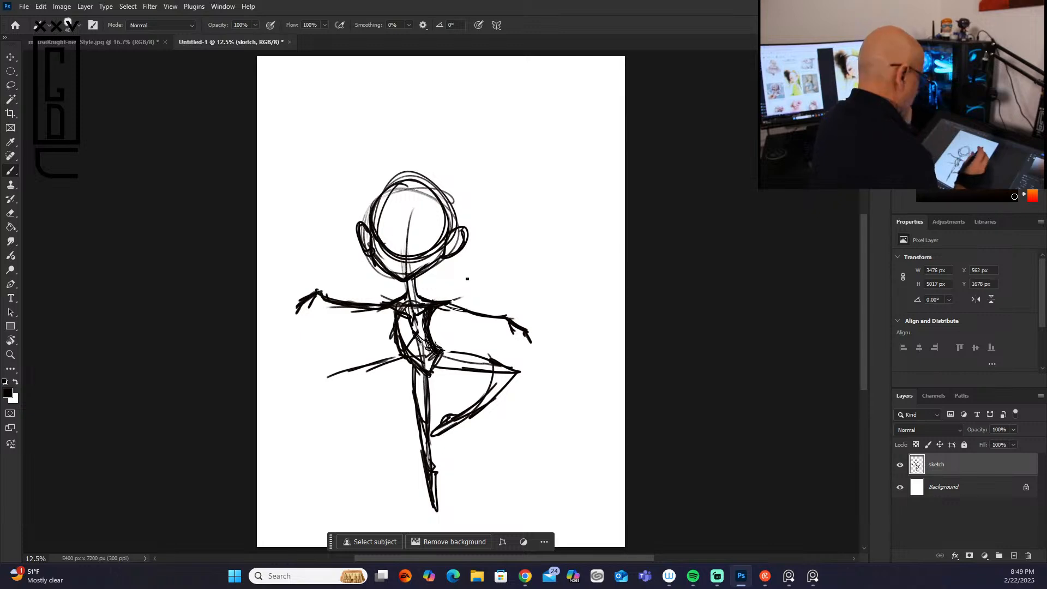
# Step: Draw two large oval eyes with thickened upper lids, a small nose and a smiling mouth on the face
pyautogui.moveTo(383, 218)
pyautogui.mouseDown()
pyautogui.moveTo(378, 240)
pyautogui.moveTo(400, 232)
pyautogui.moveTo(388, 217)
pyautogui.moveTo(416, 221)
pyautogui.moveTo(436, 243)
pyautogui.moveTo(413, 229)
pyautogui.moveTo(405, 252)
pyautogui.mouseUp()
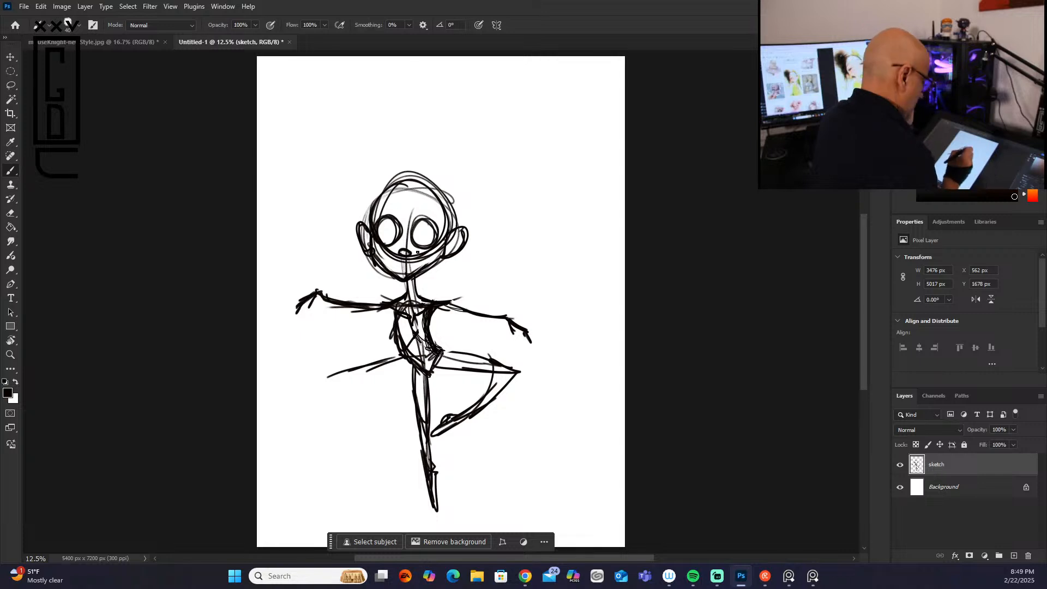
pyautogui.moveTo(406, 264)
pyautogui.mouseDown()
pyautogui.moveTo(397, 263)
pyautogui.moveTo(418, 263)
pyautogui.mouseUp()
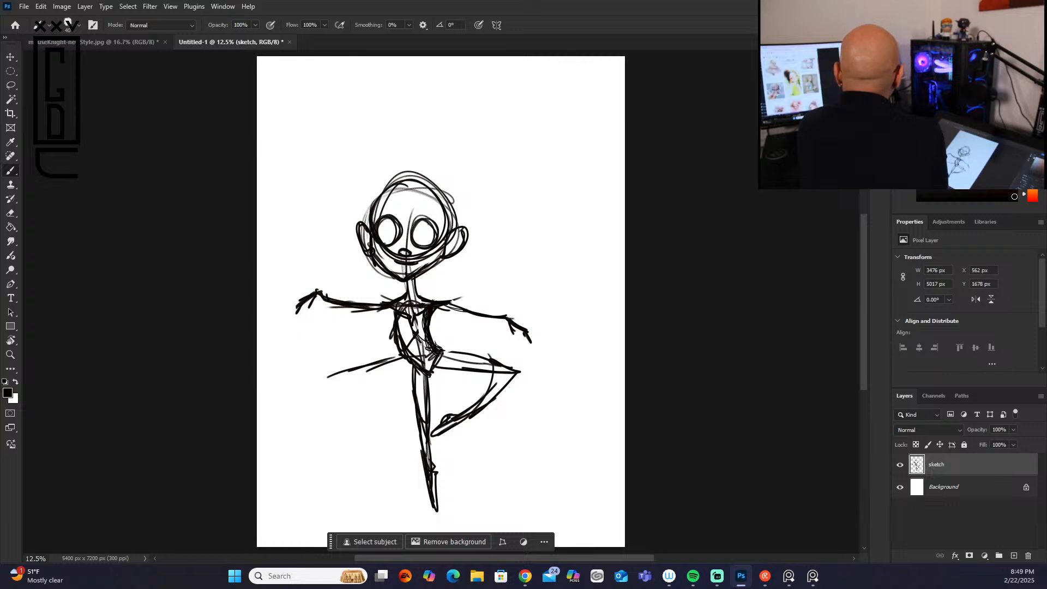
pyautogui.hotkey('alt', 'Tab')
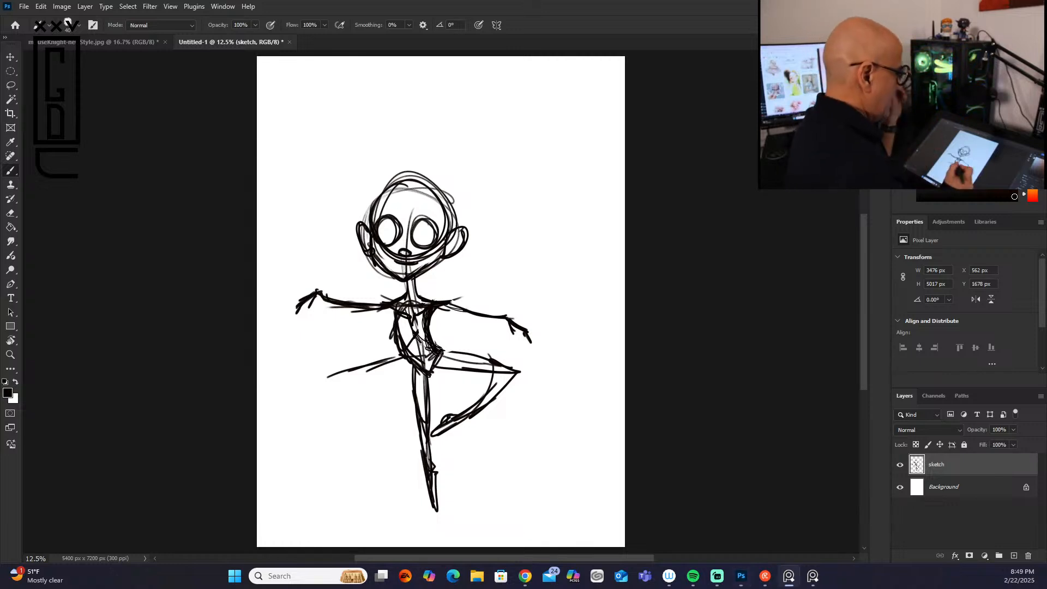
pyautogui.click(424, 234)
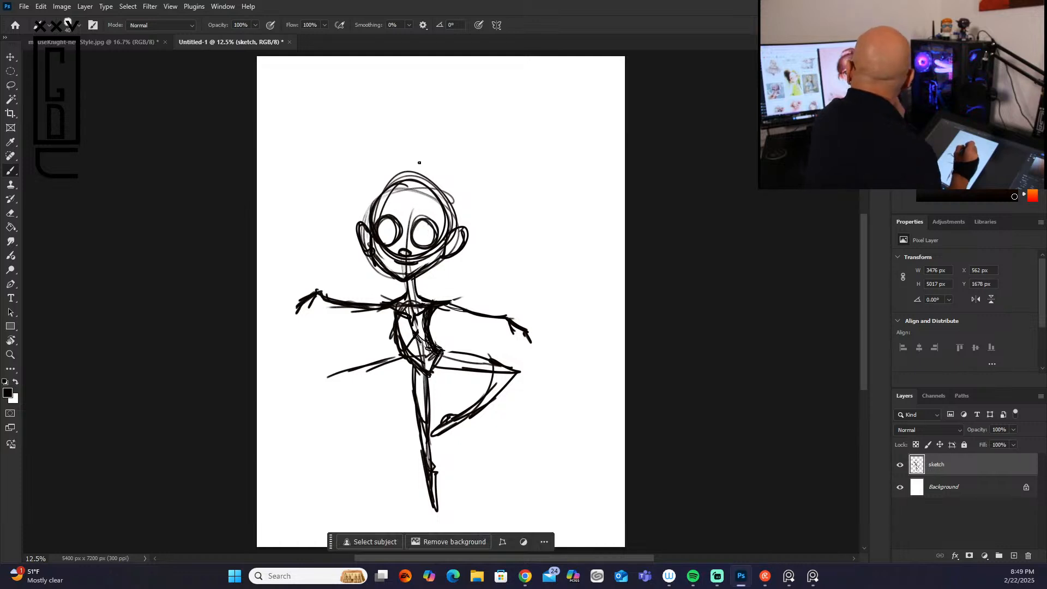
pyautogui.moveTo(414, 228)
pyautogui.mouseDown()
pyautogui.moveTo(430, 224)
pyautogui.moveTo(430, 244)
pyautogui.moveTo(436, 239)
pyautogui.mouseUp()
pyautogui.moveTo(375, 226); pyautogui.dragTo(397, 221)
pyautogui.moveTo(378, 228)
pyautogui.mouseDown()
pyautogui.moveTo(393, 224)
pyautogui.moveTo(395, 242)
pyautogui.mouseUp()
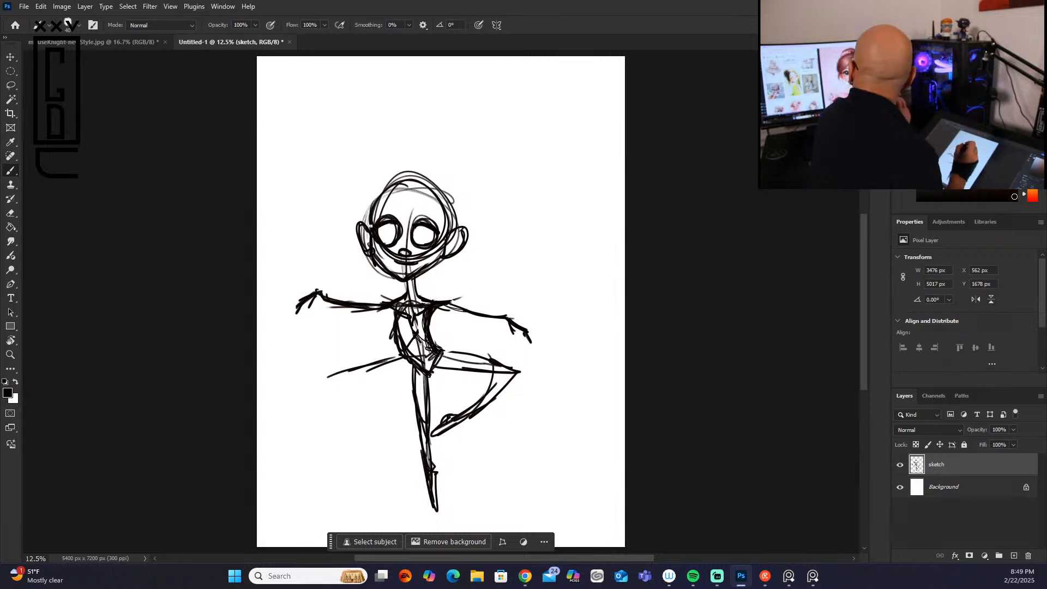
# Step: Darken the hairline at the upper left of the forehead, and redraw a shorter mouth, a small nose and a rounder chin
pyautogui.moveTo(414, 191)
pyautogui.mouseDown()
pyautogui.moveTo(384, 186)
pyautogui.moveTo(408, 191)
pyautogui.moveTo(376, 214)
pyautogui.mouseUp()
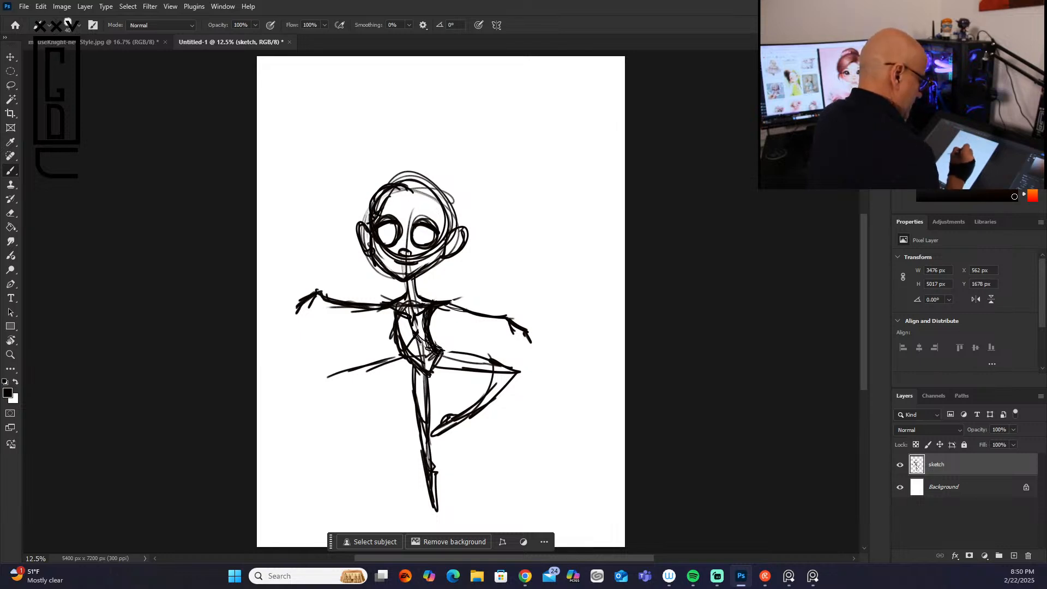
pyautogui.moveTo(406, 250); pyautogui.dragTo(433, 249)
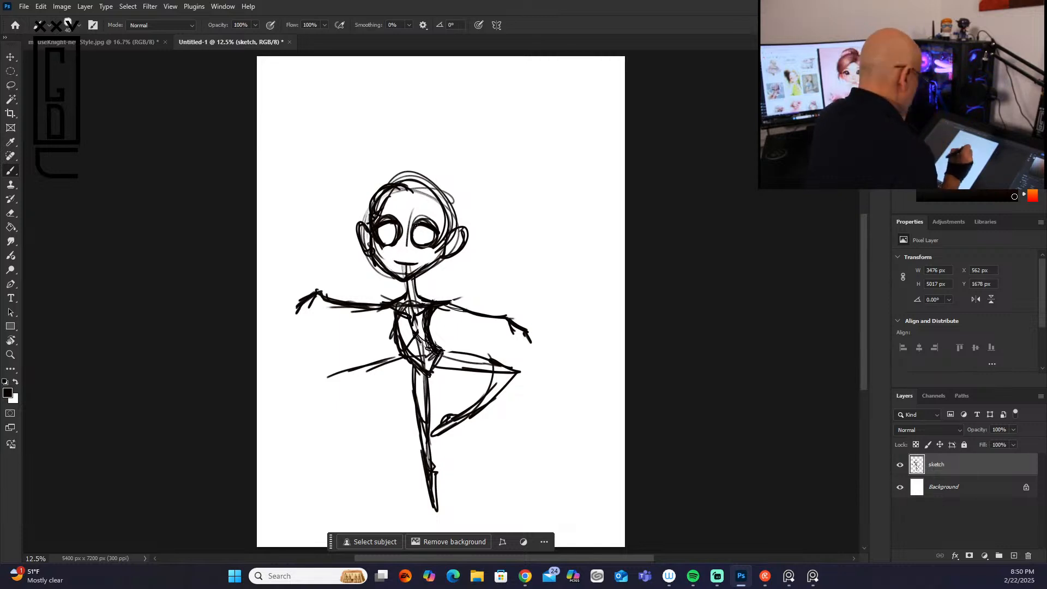
pyautogui.moveTo(402, 252); pyautogui.dragTo(411, 253)
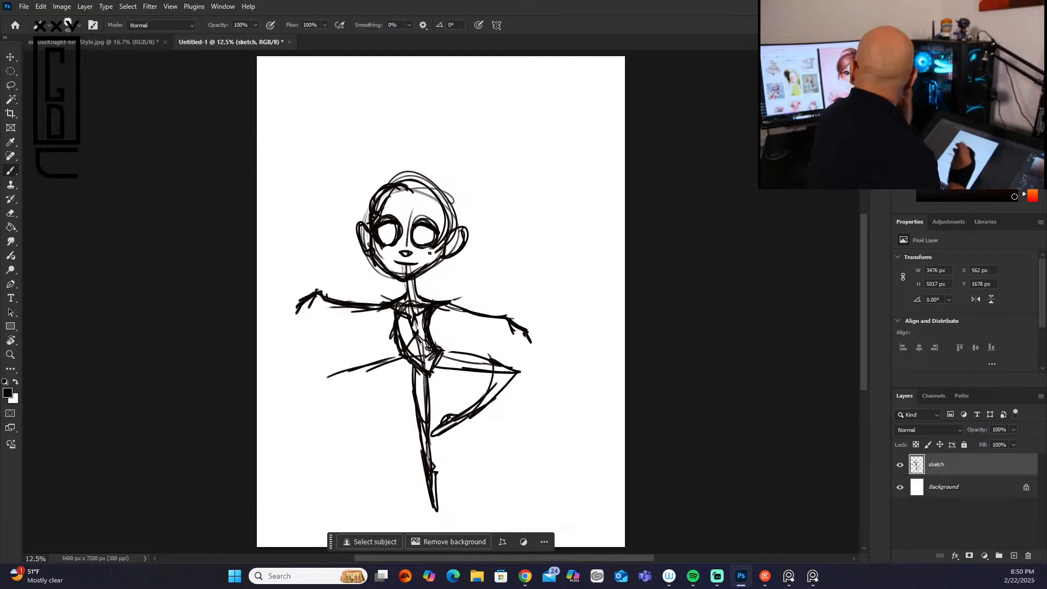
pyautogui.moveTo(411, 272)
pyautogui.mouseDown()
pyautogui.moveTo(385, 275)
pyautogui.moveTo(420, 279)
pyautogui.moveTo(452, 234)
pyautogui.moveTo(407, 282)
pyautogui.moveTo(368, 263)
pyautogui.mouseUp()
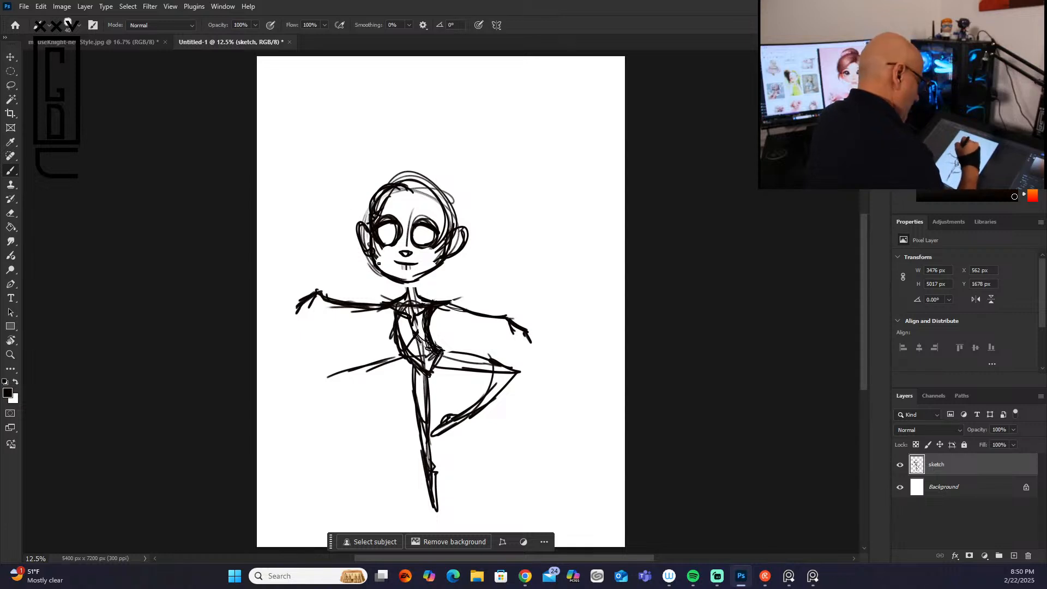
# Step: Sketch hair strands down both sides of the face and a parted fringe across the forehead
pyautogui.moveTo(370, 201); pyautogui.dragTo(368, 239)
pyautogui.moveTo(373, 200); pyautogui.dragTo(369, 252)
pyautogui.moveTo(451, 209); pyautogui.dragTo(447, 249)
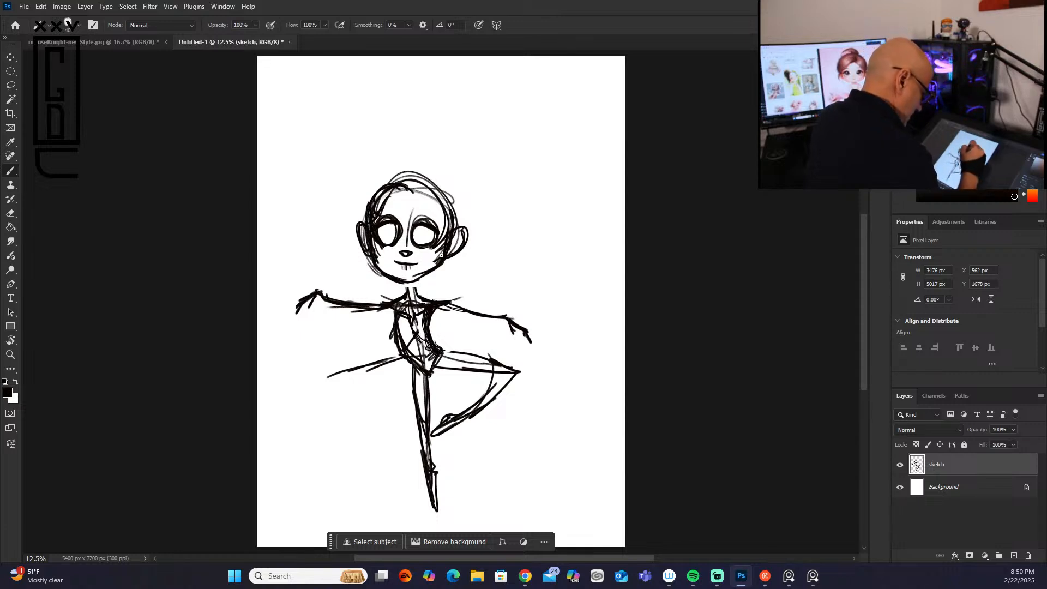
pyautogui.moveTo(416, 203); pyautogui.dragTo(418, 203)
pyautogui.moveTo(404, 190)
pyautogui.mouseDown()
pyautogui.moveTo(383, 223)
pyautogui.moveTo(418, 201)
pyautogui.mouseUp()
pyautogui.moveTo(403, 197)
pyautogui.mouseDown()
pyautogui.moveTo(388, 215)
pyautogui.moveTo(359, 215)
pyautogui.moveTo(391, 179)
pyautogui.mouseUp()
pyautogui.moveTo(369, 197)
pyautogui.mouseDown()
pyautogui.moveTo(432, 181)
pyautogui.moveTo(444, 205)
pyautogui.mouseUp()
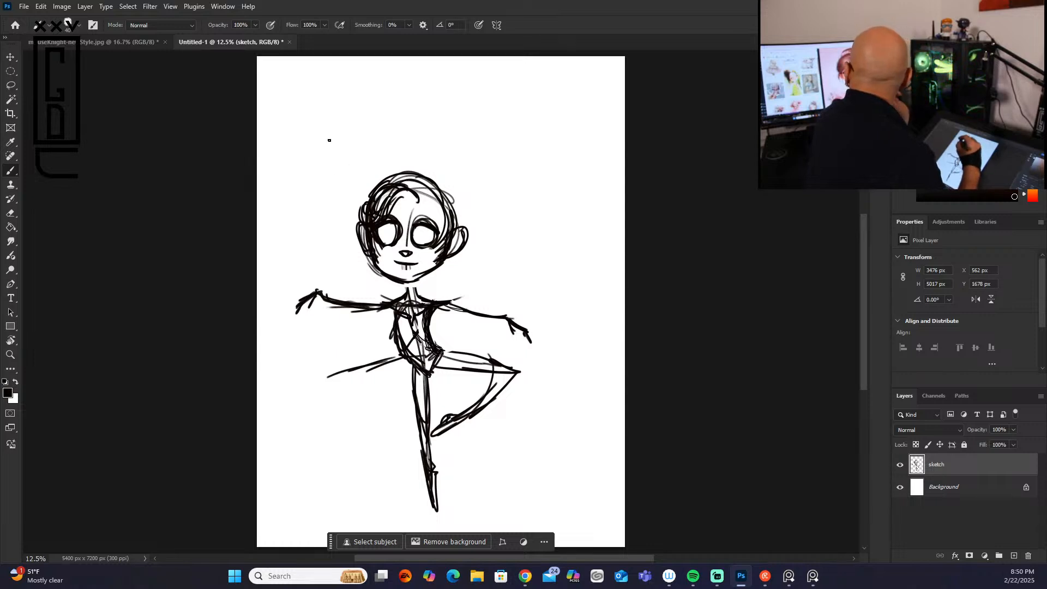
# Step: Build up the hair volume over the crown and add a loose tuft of strands beside the right ear
pyautogui.moveTo(361, 214)
pyautogui.mouseDown()
pyautogui.moveTo(382, 170)
pyautogui.moveTo(439, 164)
pyautogui.moveTo(468, 225)
pyautogui.mouseUp()
pyautogui.moveTo(400, 189)
pyautogui.mouseDown()
pyautogui.moveTo(414, 199)
pyautogui.moveTo(430, 167)
pyautogui.moveTo(416, 162)
pyautogui.mouseUp()
pyautogui.moveTo(424, 163)
pyautogui.mouseDown()
pyautogui.moveTo(416, 197)
pyautogui.moveTo(384, 176)
pyautogui.moveTo(423, 164)
pyautogui.mouseUp()
pyautogui.moveTo(363, 209)
pyautogui.mouseDown()
pyautogui.moveTo(426, 178)
pyautogui.moveTo(384, 203)
pyautogui.moveTo(443, 223)
pyautogui.moveTo(436, 205)
pyautogui.mouseUp()
pyautogui.moveTo(440, 206)
pyautogui.mouseDown()
pyautogui.moveTo(446, 237)
pyautogui.moveTo(441, 226)
pyautogui.mouseUp()
pyautogui.moveTo(453, 235); pyautogui.dragTo(464, 244)
pyautogui.moveTo(436, 192); pyautogui.dragTo(450, 229)
pyautogui.moveTo(462, 225)
pyautogui.mouseDown()
pyautogui.moveTo(471, 234)
pyautogui.moveTo(474, 224)
pyautogui.mouseUp()
pyautogui.moveTo(444, 199)
pyautogui.mouseDown()
pyautogui.moveTo(459, 232)
pyautogui.moveTo(487, 248)
pyautogui.moveTo(482, 261)
pyautogui.moveTo(467, 254)
pyautogui.mouseUp()
pyautogui.moveTo(466, 217)
pyautogui.mouseDown()
pyautogui.moveTo(463, 185)
pyautogui.moveTo(464, 195)
pyautogui.moveTo(438, 169)
pyautogui.moveTo(451, 211)
pyautogui.mouseUp()
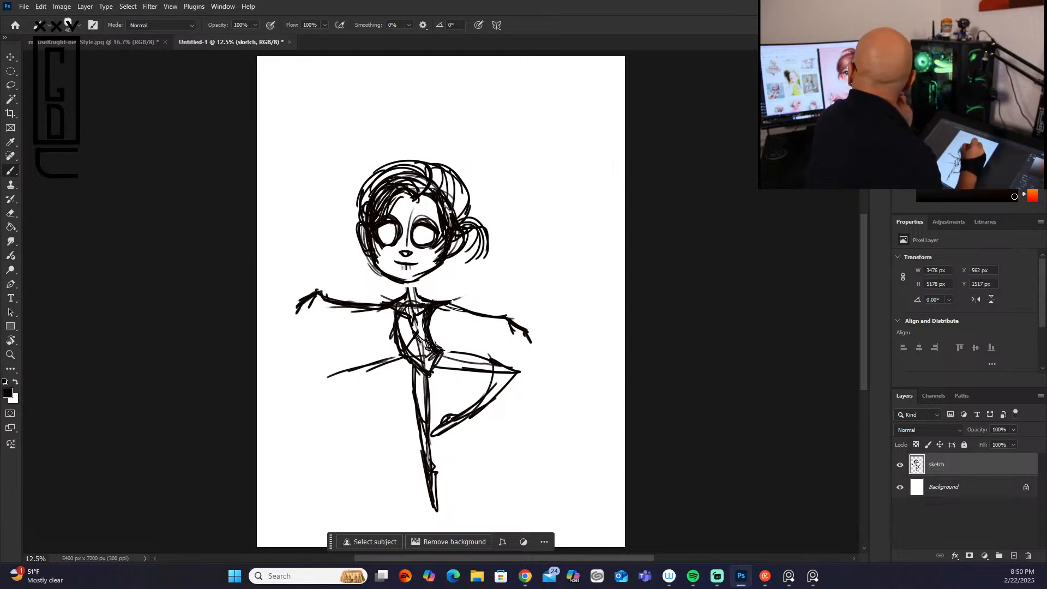
# Step: Add a round hair bun with strand lines on top of the head, and refine the inner edges of both eyes
pyautogui.moveTo(412, 160)
pyautogui.mouseDown()
pyautogui.moveTo(403, 145)
pyautogui.moveTo(443, 157)
pyautogui.moveTo(410, 131)
pyautogui.moveTo(439, 160)
pyautogui.moveTo(385, 155)
pyautogui.mouseUp()
pyautogui.moveTo(432, 133)
pyautogui.mouseDown()
pyautogui.moveTo(442, 159)
pyautogui.moveTo(410, 166)
pyautogui.moveTo(428, 132)
pyautogui.moveTo(437, 159)
pyautogui.moveTo(395, 141)
pyautogui.moveTo(400, 163)
pyautogui.mouseUp()
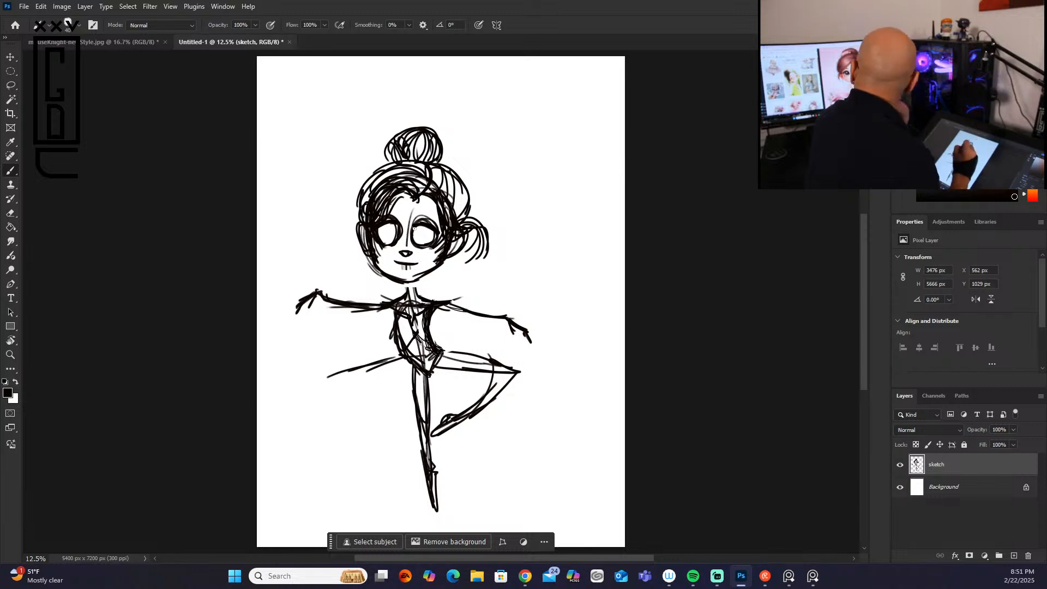
pyautogui.moveTo(385, 222)
pyautogui.mouseDown()
pyautogui.moveTo(380, 240)
pyautogui.moveTo(431, 244)
pyautogui.moveTo(420, 246)
pyautogui.mouseUp()
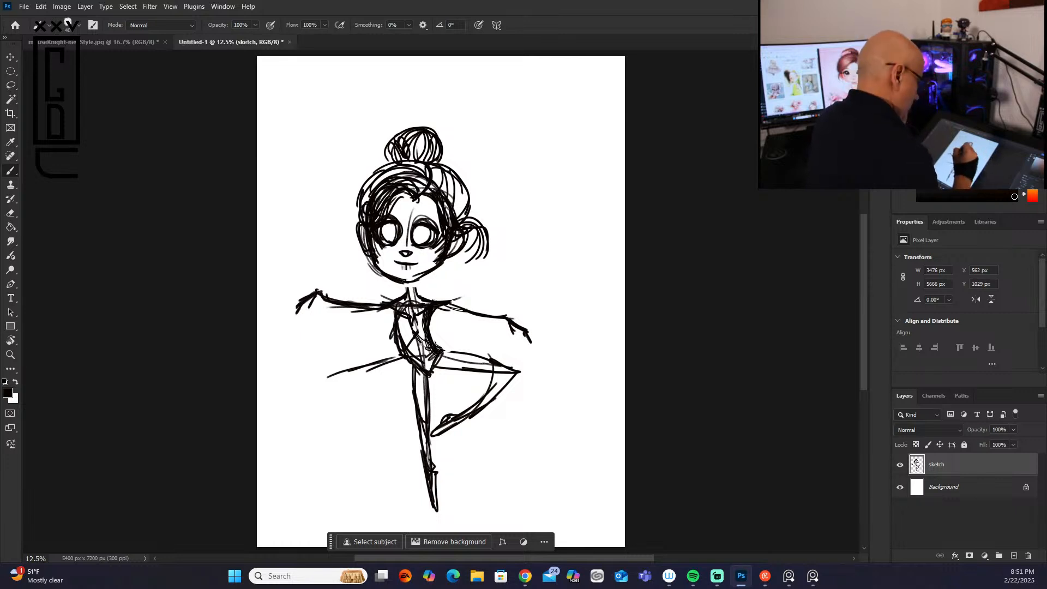
# Step: Widen the left side of the neck, flesh out the left arm and add fingers to its hand
pyautogui.moveTo(403, 286)
pyautogui.mouseDown()
pyautogui.moveTo(400, 296)
pyautogui.moveTo(436, 301)
pyautogui.moveTo(347, 301)
pyautogui.moveTo(348, 313)
pyautogui.mouseUp()
pyautogui.rightClick(328, 301)
pyautogui.click(511, 275)
pyautogui.moveTo(326, 303); pyautogui.dragTo(394, 321)
pyautogui.moveTo(334, 309)
pyautogui.mouseDown()
pyautogui.moveTo(312, 298)
pyautogui.moveTo(321, 285)
pyautogui.moveTo(311, 310)
pyautogui.moveTo(287, 315)
pyautogui.moveTo(309, 306)
pyautogui.mouseUp()
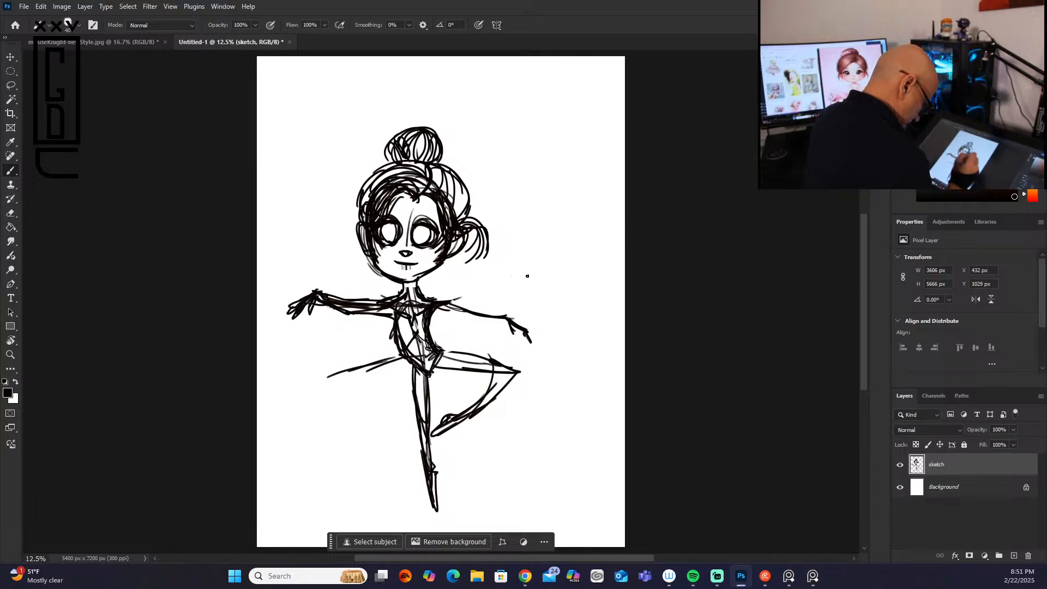
# Step: Flesh out the right arm and hand, and reinforce the right contours of the torso and jaw
pyautogui.moveTo(434, 315)
pyautogui.mouseDown()
pyautogui.moveTo(498, 314)
pyautogui.moveTo(441, 318)
pyautogui.moveTo(465, 322)
pyautogui.mouseUp()
pyautogui.moveTo(465, 320); pyautogui.dragTo(501, 322)
pyautogui.moveTo(469, 313)
pyautogui.mouseDown()
pyautogui.moveTo(523, 317)
pyautogui.moveTo(500, 322)
pyautogui.moveTo(533, 344)
pyautogui.mouseUp()
pyautogui.moveTo(516, 325); pyautogui.dragTo(523, 331)
pyautogui.moveTo(438, 309); pyautogui.dragTo(438, 345)
pyautogui.moveTo(448, 260); pyautogui.dragTo(431, 272)
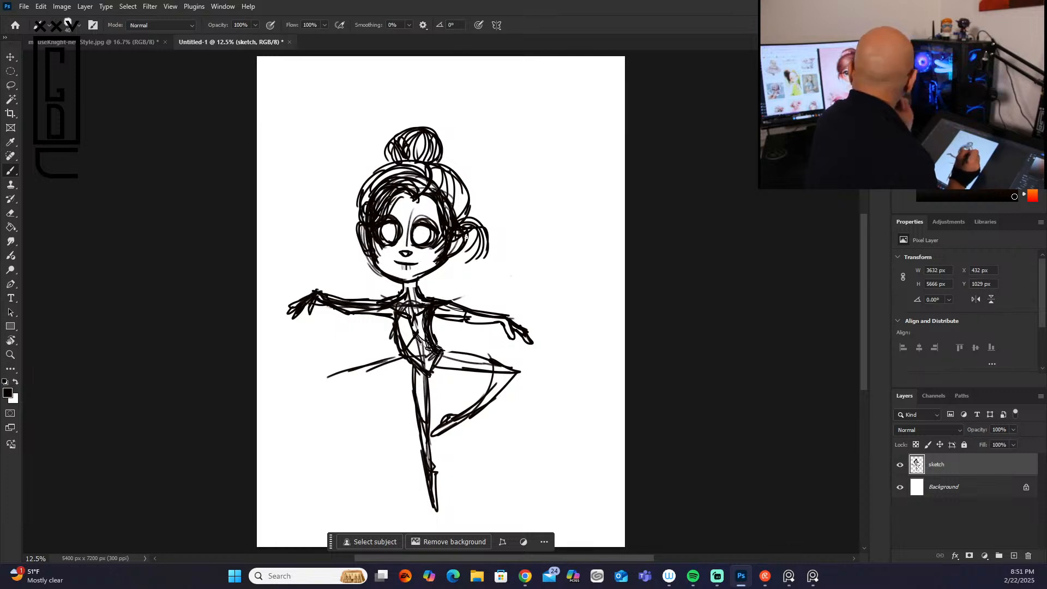
# Step: Lasso the head above the mouth, scale it proportionally to 111.62%, shift it slightly up and left, and deselect
pyautogui.click(10, 85)
pyautogui.moveTo(376, 140)
pyautogui.mouseDown()
pyautogui.moveTo(333, 180)
pyautogui.moveTo(347, 249)
pyautogui.moveTo(434, 256)
pyautogui.moveTo(493, 244)
pyautogui.moveTo(516, 153)
pyautogui.moveTo(360, 150)
pyautogui.mouseUp()
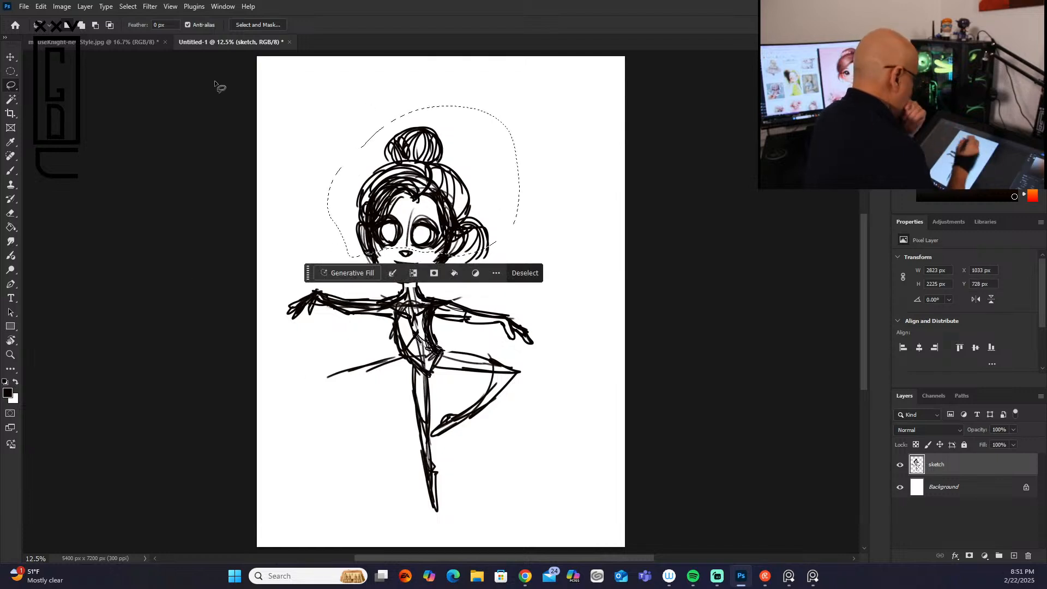
pyautogui.press('v')
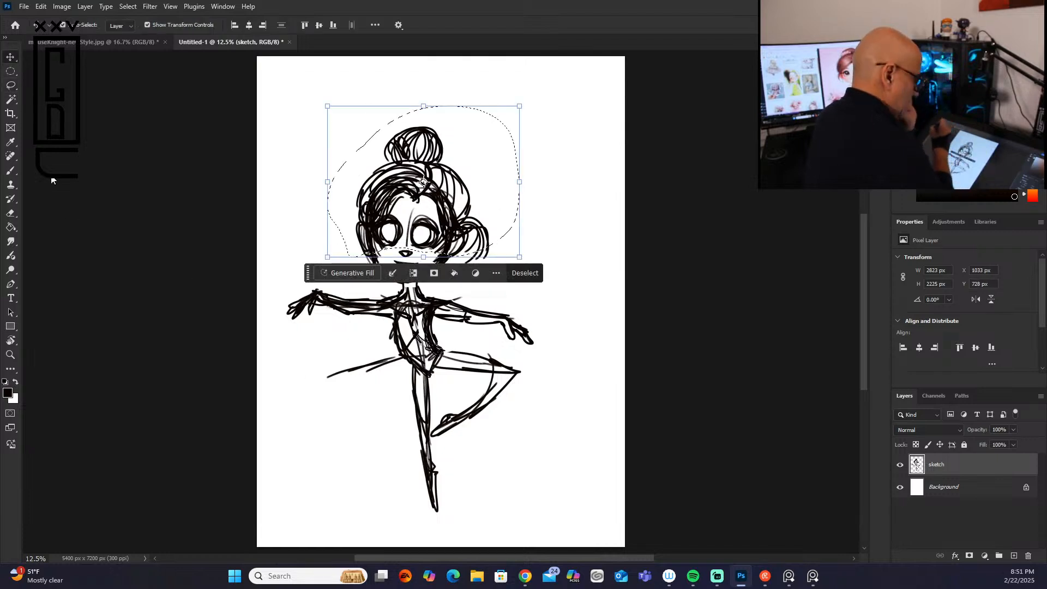
pyautogui.click(424, 185)
pyautogui.moveTo(416, 190)
pyautogui.mouseDown()
pyautogui.moveTo(416, 199)
pyautogui.moveTo(420, 191)
pyautogui.mouseUp()
pyautogui.moveTo(520, 190)
pyautogui.mouseDown()
pyautogui.moveTo(540, 189)
pyautogui.moveTo(530, 191)
pyautogui.mouseUp()
pyautogui.moveTo(467, 230); pyautogui.dragTo(462, 223)
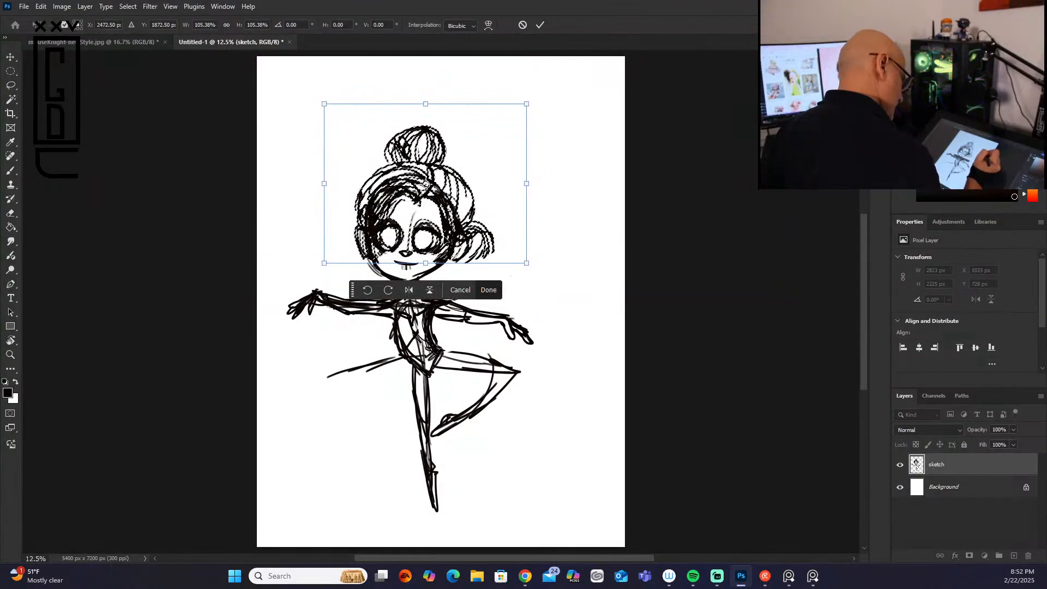
pyautogui.moveTo(527, 185); pyautogui.dragTo(539, 183)
pyautogui.moveTo(452, 239); pyautogui.dragTo(444, 236)
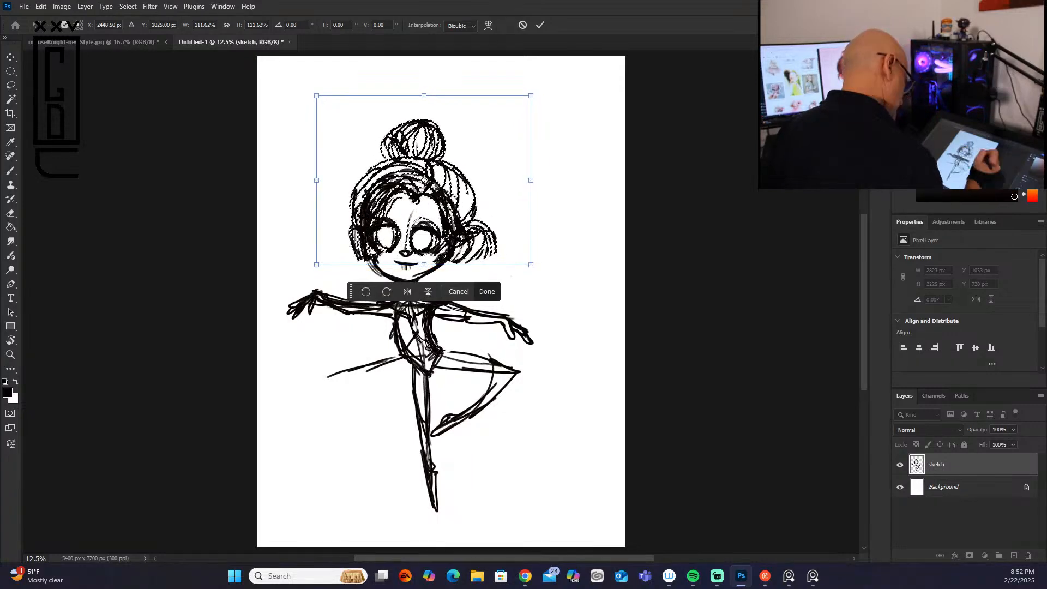
pyautogui.click(487, 291)
pyautogui.hotkey('ctrl', 'd')
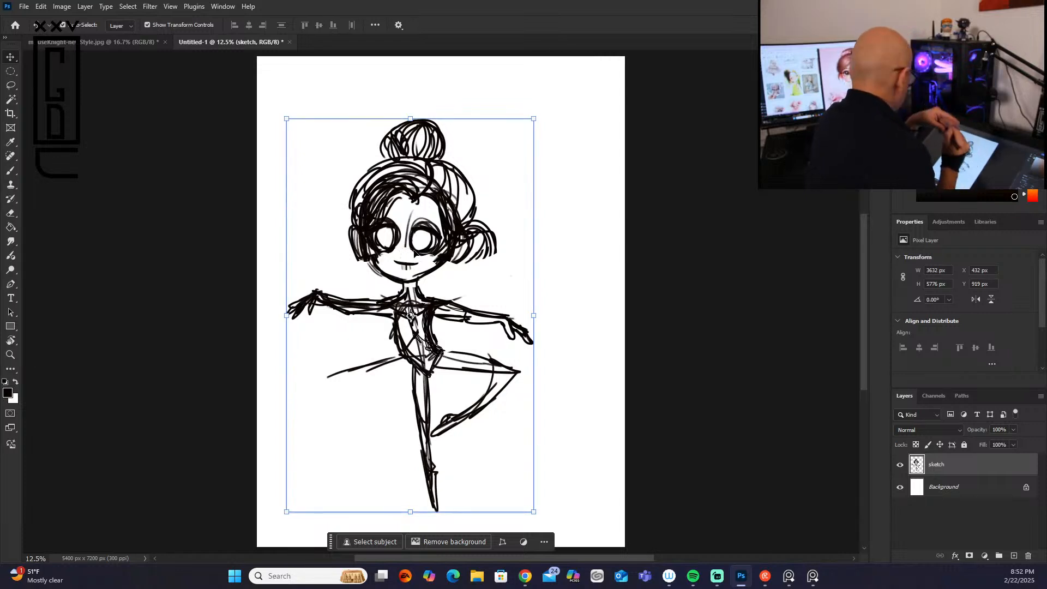
# Step: Redraw the nose with the brush, shape fuller lips and reinforce the lower left jawline
pyautogui.click(11, 170)
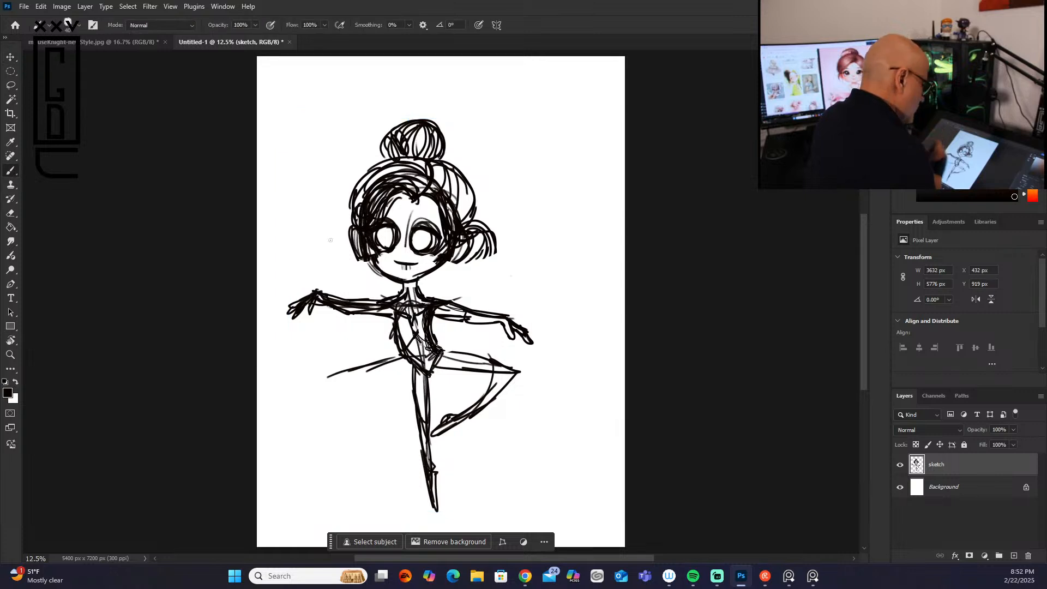
pyautogui.moveTo(402, 251); pyautogui.dragTo(409, 250)
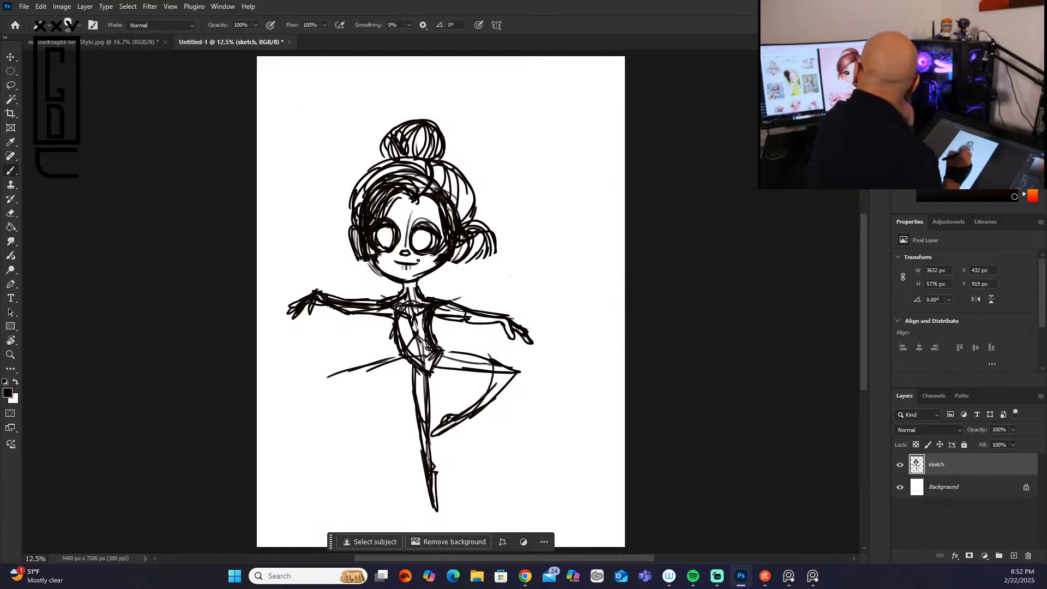
pyautogui.moveTo(394, 261); pyautogui.dragTo(412, 263)
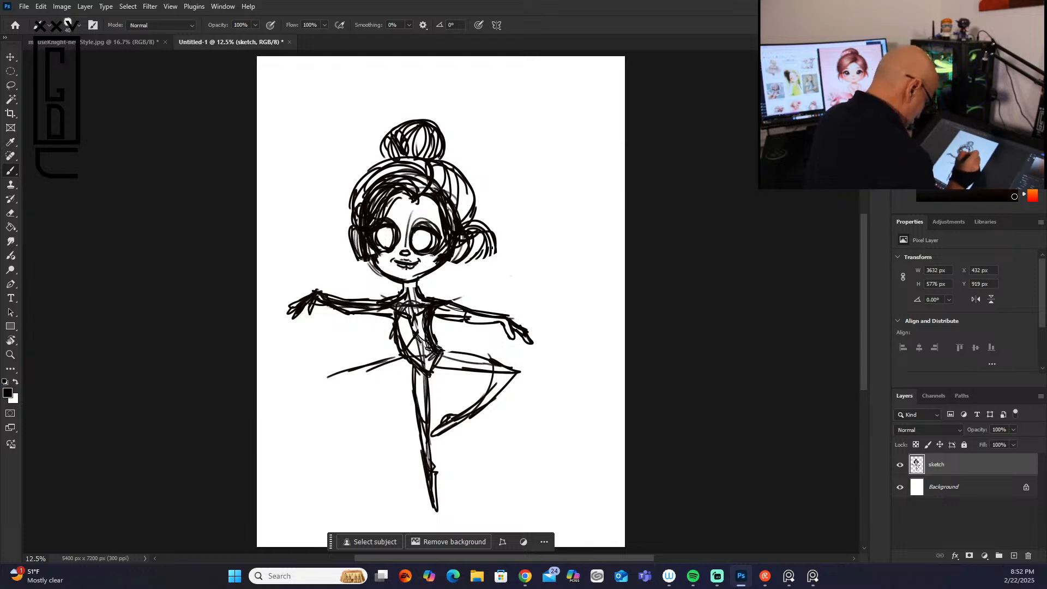
pyautogui.moveTo(401, 275)
pyautogui.mouseDown()
pyautogui.moveTo(425, 272)
pyautogui.moveTo(391, 270)
pyautogui.mouseUp()
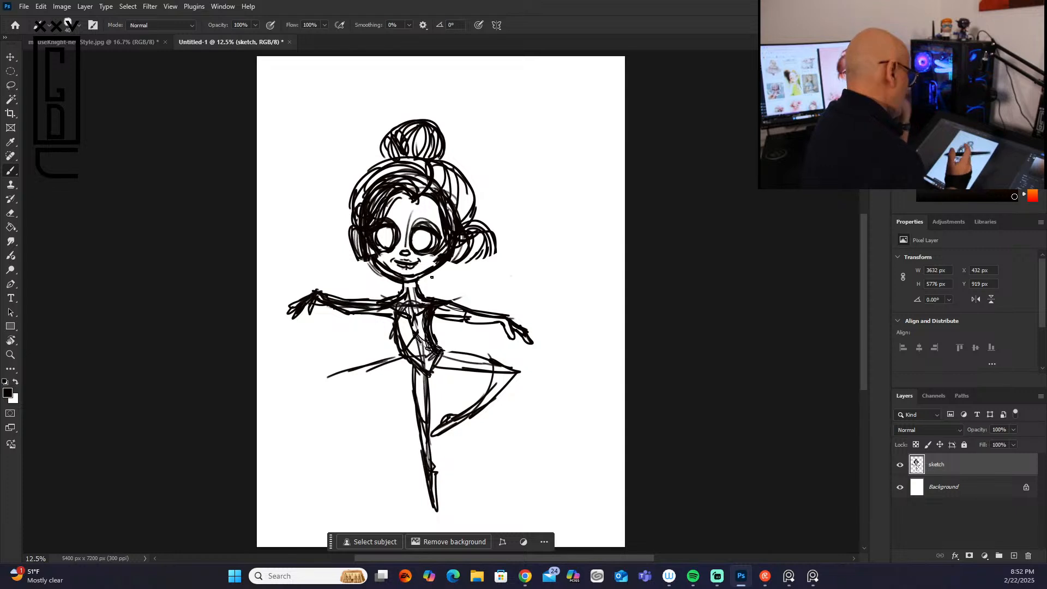
# Step: Lasso the whole head, move it slightly down to shorten the neck, and deselect
pyautogui.click(12, 87)
pyautogui.moveTo(378, 115)
pyautogui.mouseDown()
pyautogui.moveTo(345, 269)
pyautogui.moveTo(384, 285)
pyautogui.moveTo(493, 268)
pyautogui.moveTo(528, 221)
pyautogui.moveTo(489, 125)
pyautogui.moveTo(382, 117)
pyautogui.mouseUp()
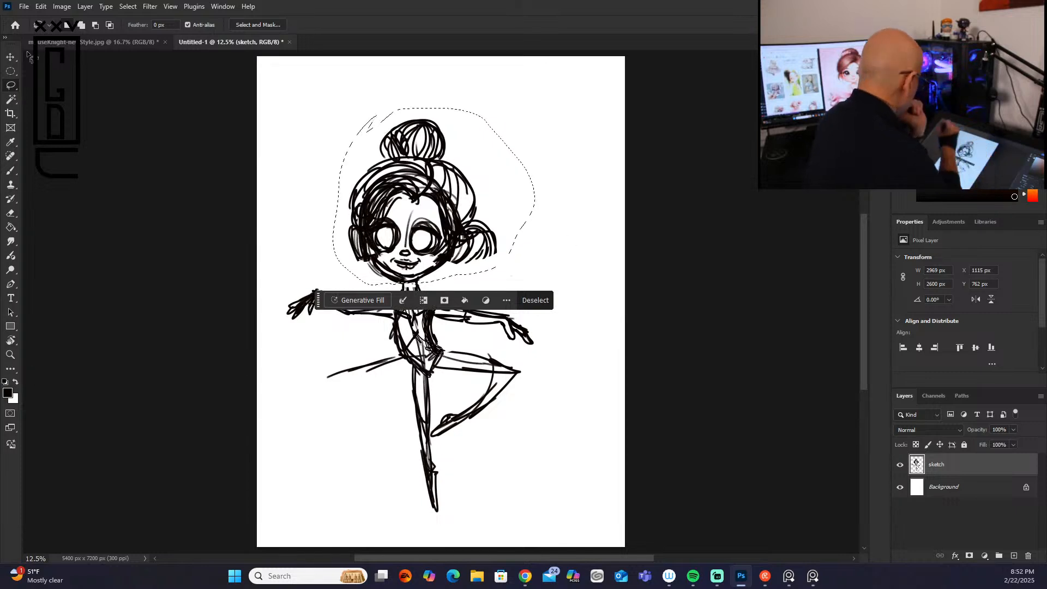
pyautogui.press('v')
pyautogui.moveTo(428, 187); pyautogui.dragTo(428, 195)
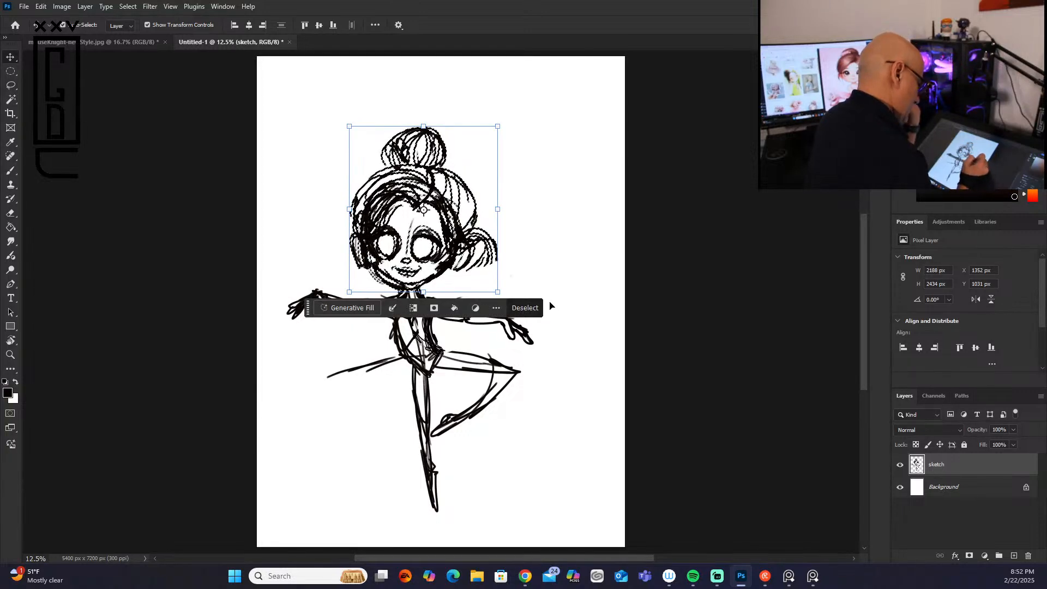
pyautogui.click(525, 307)
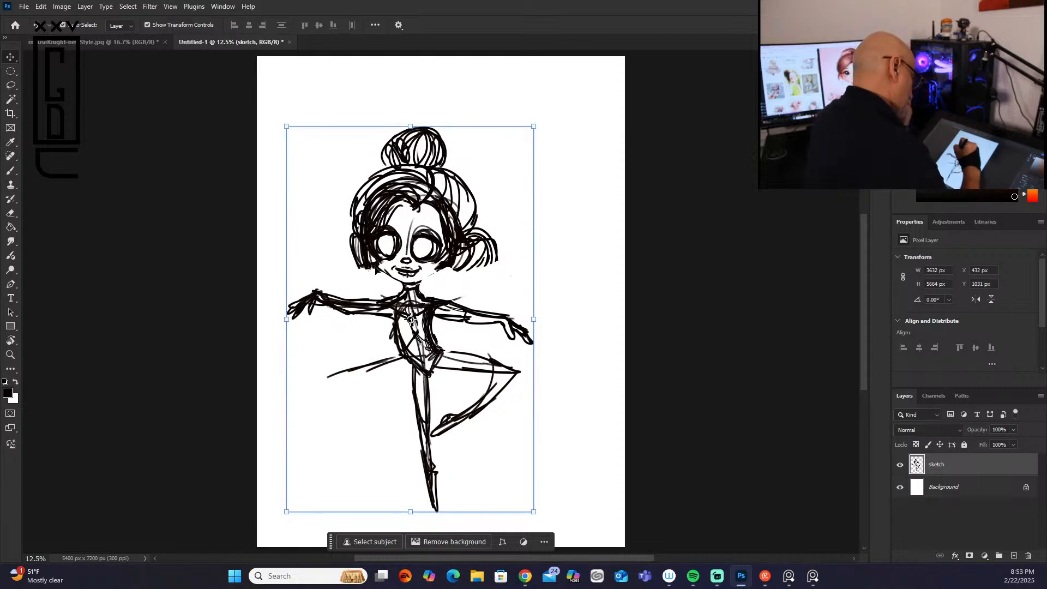
# Step: Redraw slimmer cheeks and jaw with the brush, and draw round irises inside both eyes
pyautogui.click(12, 171)
pyautogui.moveTo(366, 249)
pyautogui.mouseDown()
pyautogui.moveTo(395, 281)
pyautogui.moveTo(447, 268)
pyautogui.mouseUp()
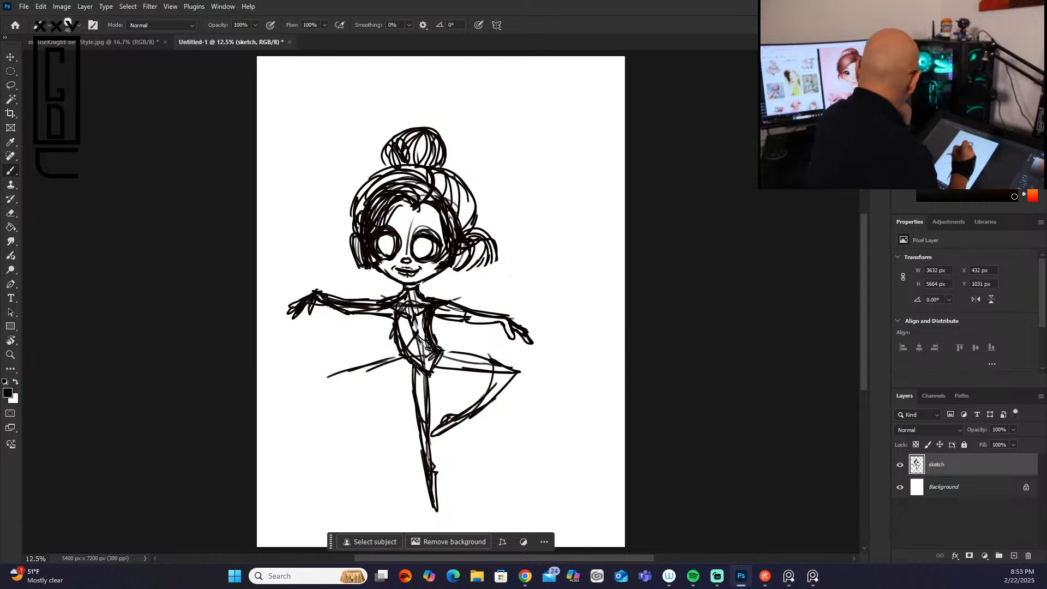
pyautogui.moveTo(387, 239)
pyautogui.mouseDown()
pyautogui.moveTo(382, 248)
pyautogui.moveTo(421, 254)
pyautogui.moveTo(422, 244)
pyautogui.mouseUp()
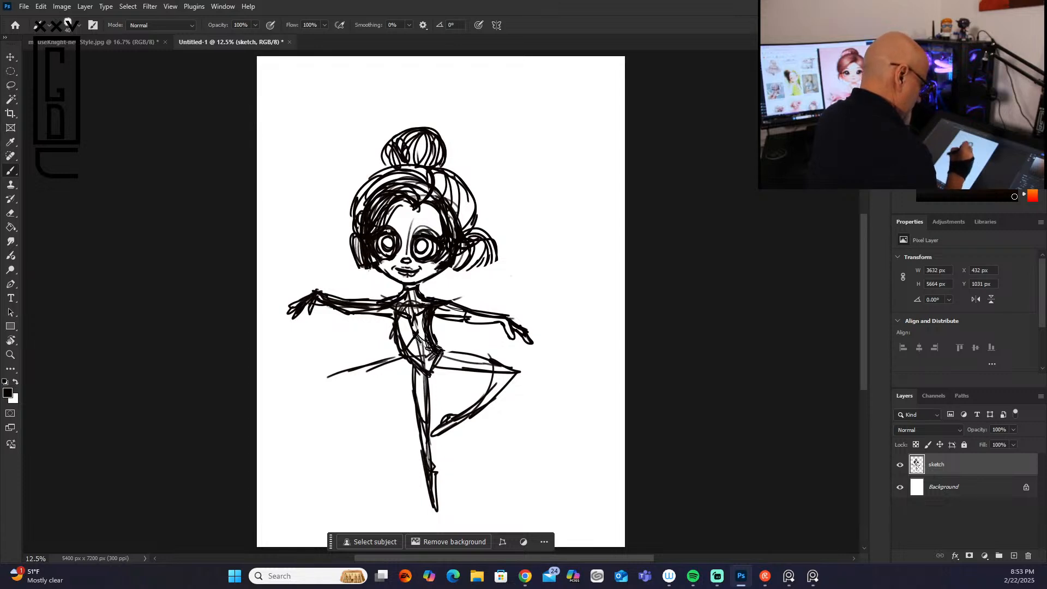
# Step: Add eyebrows and darker outer eye edges, draw a loose strand beside the left ear, and darken the hair around both ears
pyautogui.moveTo(376, 233); pyautogui.dragTo(378, 246)
pyautogui.moveTo(428, 224)
pyautogui.mouseDown()
pyautogui.moveTo(396, 222)
pyautogui.moveTo(395, 178)
pyautogui.moveTo(394, 217)
pyautogui.moveTo(398, 209)
pyautogui.moveTo(380, 228)
pyautogui.moveTo(381, 214)
pyautogui.moveTo(350, 285)
pyautogui.mouseUp()
pyautogui.moveTo(362, 221); pyautogui.dragTo(349, 277)
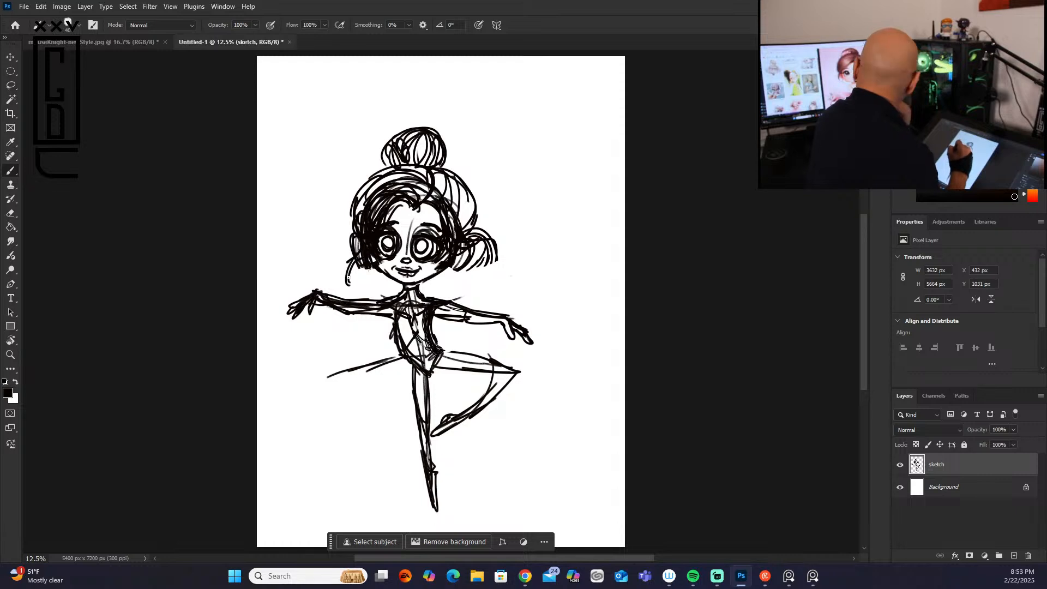
pyautogui.moveTo(363, 242); pyautogui.dragTo(361, 264)
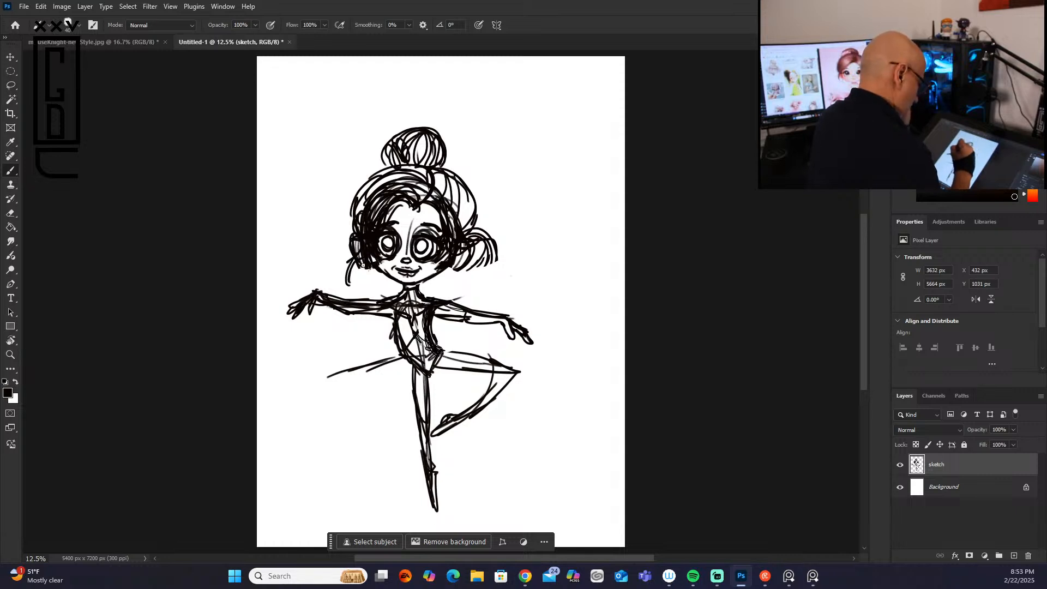
pyautogui.moveTo(470, 249); pyautogui.dragTo(447, 269)
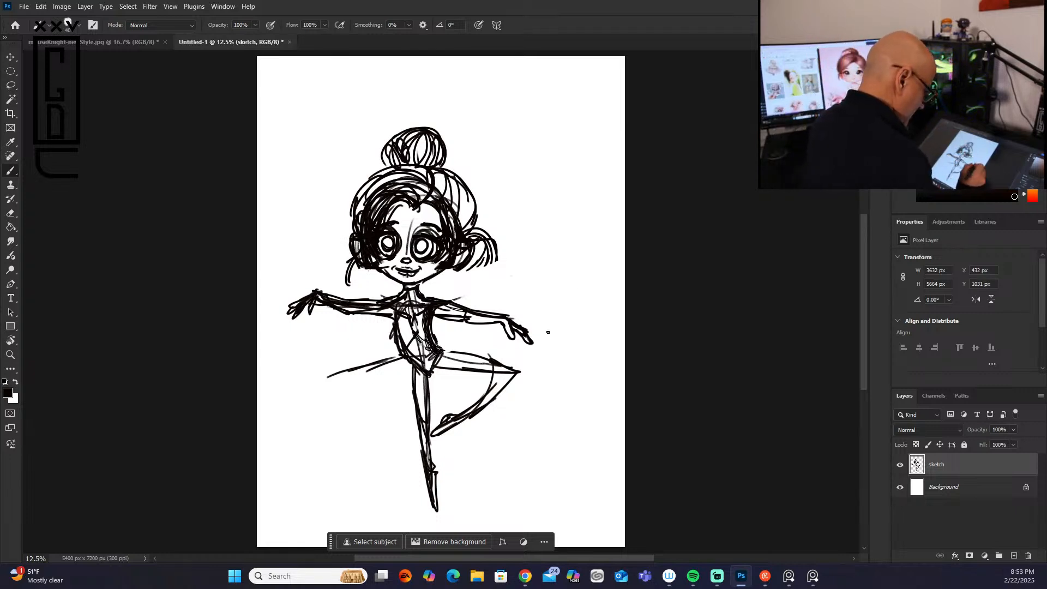
# Step: Thicken the raised leg's thigh and calf, the standing leg's outer contour and the line extending left from the hip
pyautogui.moveTo(434, 368); pyautogui.dragTo(508, 373)
pyautogui.moveTo(439, 355); pyautogui.dragTo(505, 369)
pyautogui.moveTo(411, 363)
pyautogui.mouseDown()
pyautogui.moveTo(409, 385)
pyautogui.moveTo(429, 409)
pyautogui.moveTo(422, 458)
pyautogui.mouseUp()
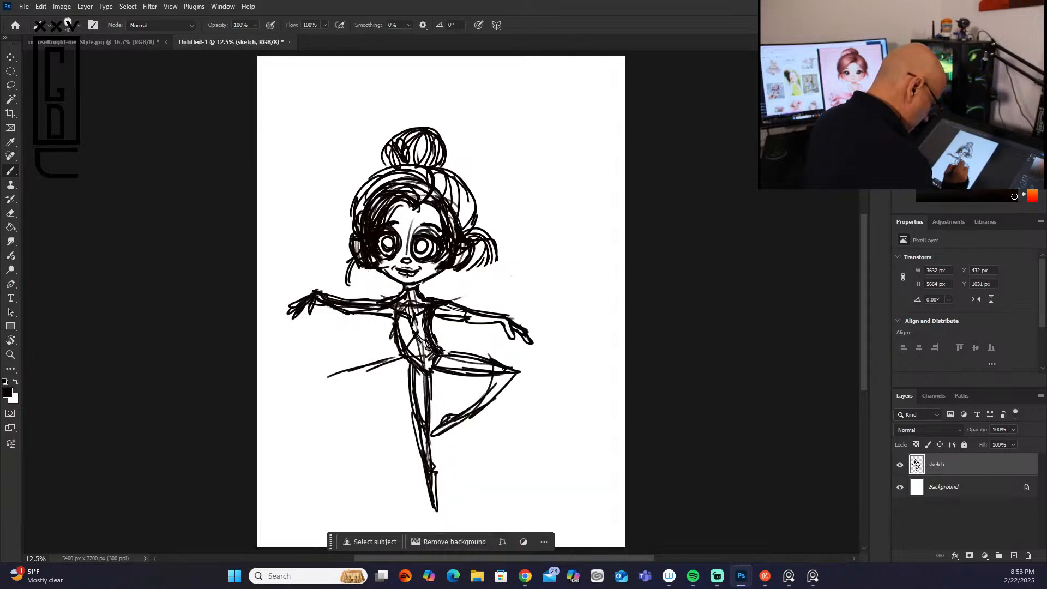
pyautogui.moveTo(494, 380)
pyautogui.mouseDown()
pyautogui.moveTo(463, 411)
pyautogui.moveTo(514, 366)
pyautogui.moveTo(500, 388)
pyautogui.mouseUp()
pyautogui.moveTo(402, 357); pyautogui.dragTo(350, 373)
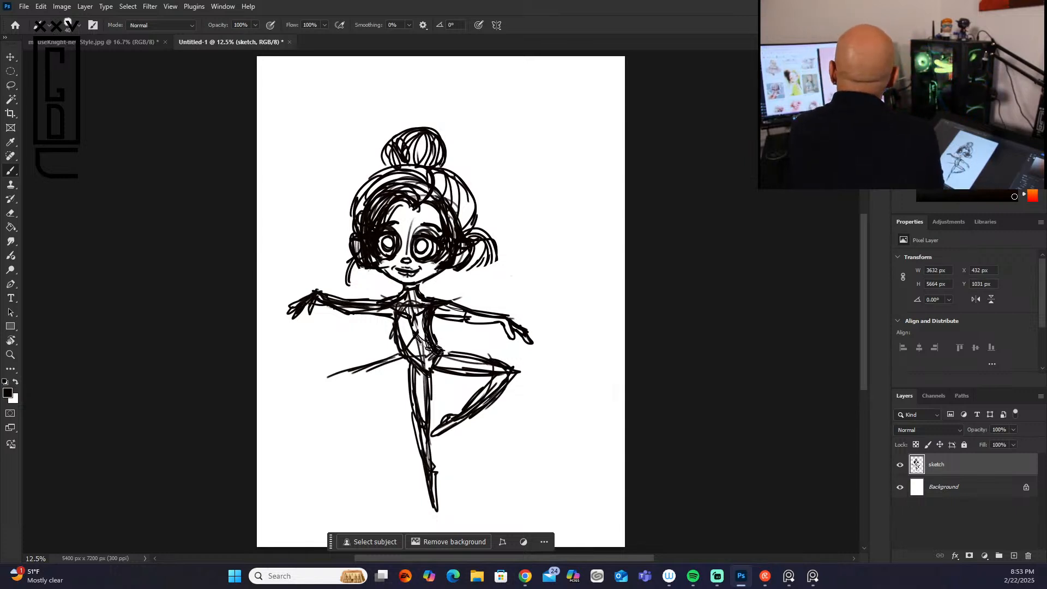
# Step: Draw a tutu around the hips with a scalloped ruffled edge and fold lines radiating from the waist
pyautogui.hotkey('alt', 'Tab')
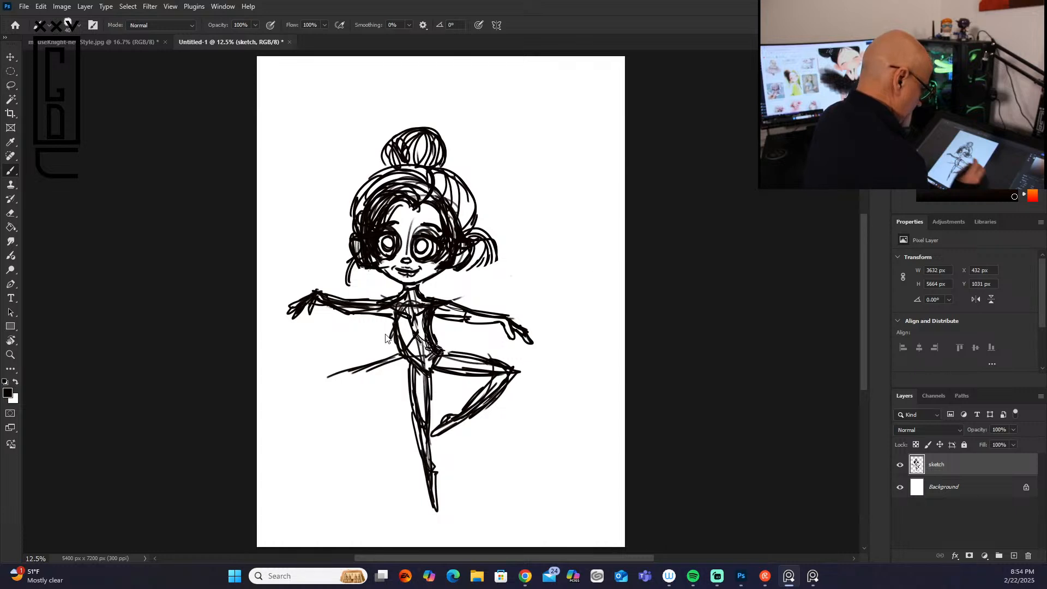
pyautogui.click(395, 352)
pyautogui.moveTo(395, 351)
pyautogui.mouseDown()
pyautogui.moveTo(367, 350)
pyautogui.moveTo(330, 375)
pyautogui.moveTo(363, 394)
pyautogui.moveTo(366, 410)
pyautogui.moveTo(409, 415)
pyautogui.moveTo(528, 353)
pyautogui.moveTo(434, 347)
pyautogui.mouseUp()
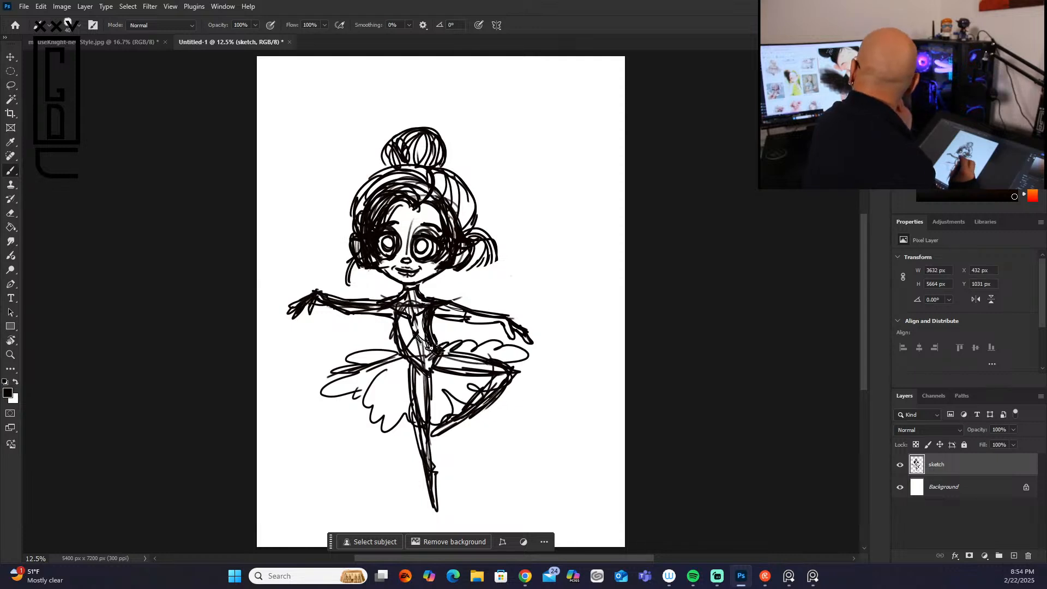
pyautogui.moveTo(404, 361)
pyautogui.mouseDown()
pyautogui.moveTo(369, 406)
pyautogui.moveTo(380, 417)
pyautogui.mouseUp()
pyautogui.moveTo(408, 373)
pyautogui.mouseDown()
pyautogui.moveTo(388, 429)
pyautogui.moveTo(399, 420)
pyautogui.mouseUp()
pyautogui.moveTo(416, 368)
pyautogui.mouseDown()
pyautogui.moveTo(420, 401)
pyautogui.moveTo(436, 416)
pyautogui.moveTo(493, 377)
pyautogui.mouseUp()
pyautogui.moveTo(442, 351); pyautogui.dragTo(470, 339)
pyautogui.moveTo(402, 356)
pyautogui.mouseDown()
pyautogui.moveTo(376, 367)
pyautogui.moveTo(354, 367)
pyautogui.mouseUp()
pyautogui.moveTo(385, 355); pyautogui.dragTo(337, 372)
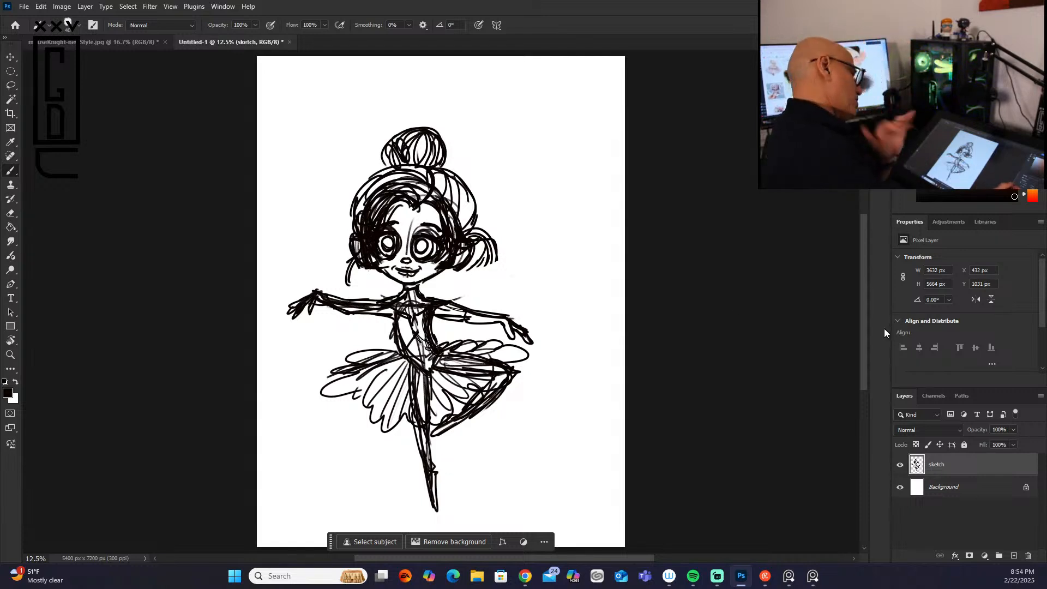
# Step: Lasso the whole head including the bun, scale it up to about 116%, reposition it on the neck, and deselect
pyautogui.click(11, 86)
pyautogui.moveTo(360, 121)
pyautogui.mouseDown()
pyautogui.moveTo(321, 168)
pyautogui.moveTo(345, 278)
pyautogui.moveTo(422, 286)
pyautogui.moveTo(521, 264)
pyautogui.moveTo(492, 128)
pyautogui.moveTo(329, 147)
pyautogui.mouseUp()
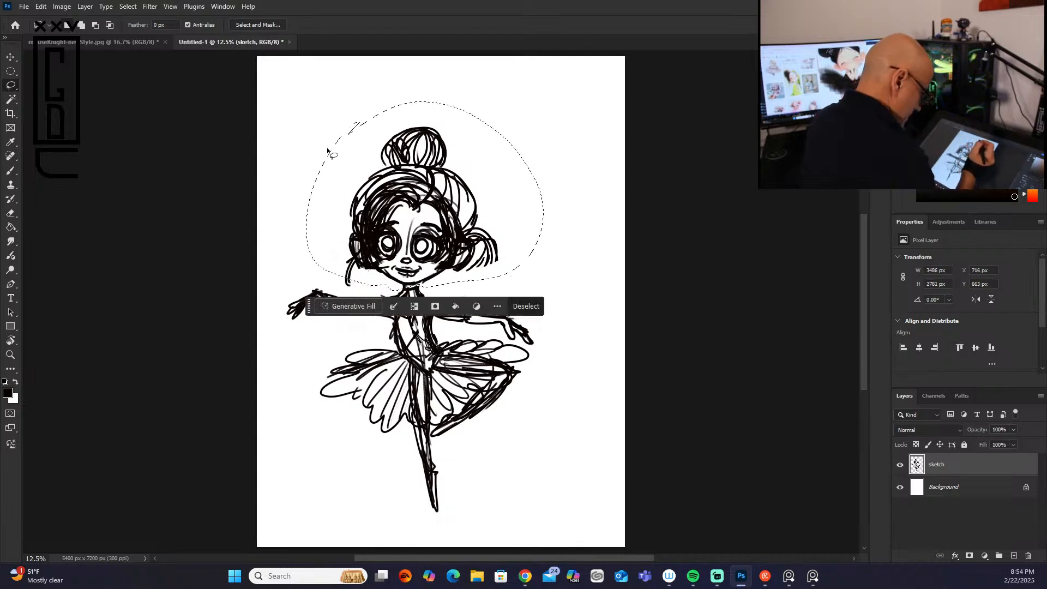
pyautogui.press('v')
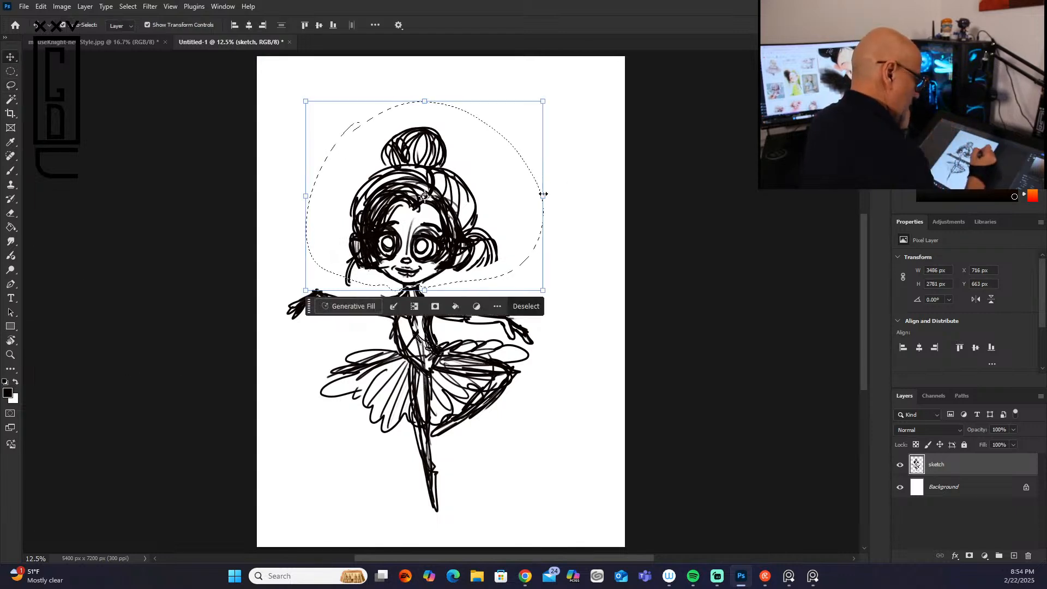
pyautogui.moveTo(542, 195); pyautogui.dragTo(581, 195)
pyautogui.moveTo(478, 228); pyautogui.dragTo(458, 244)
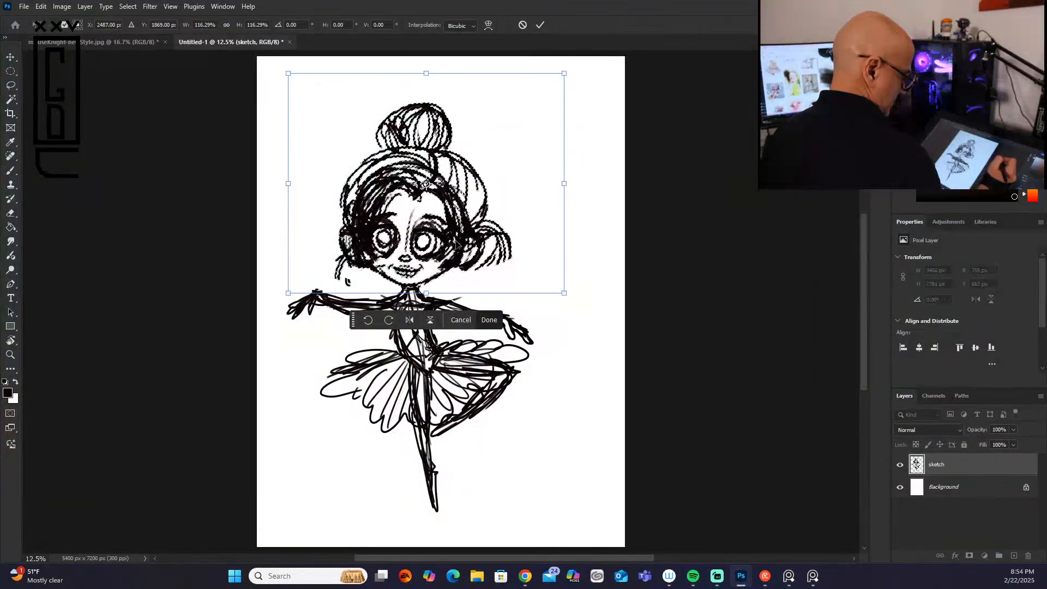
pyautogui.press('Return')
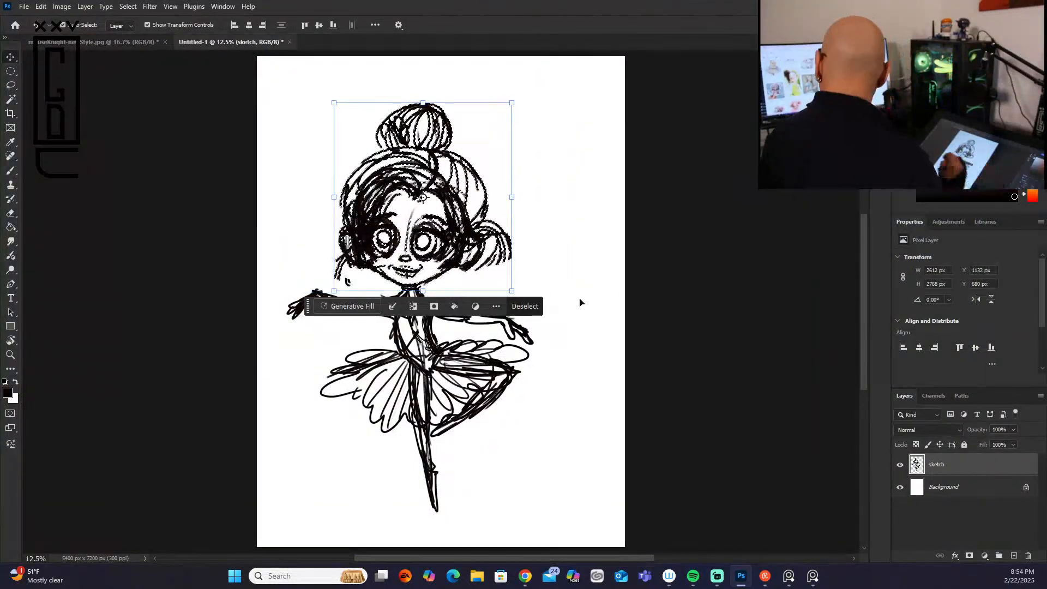
pyautogui.hotkey('ctrl', 'd')
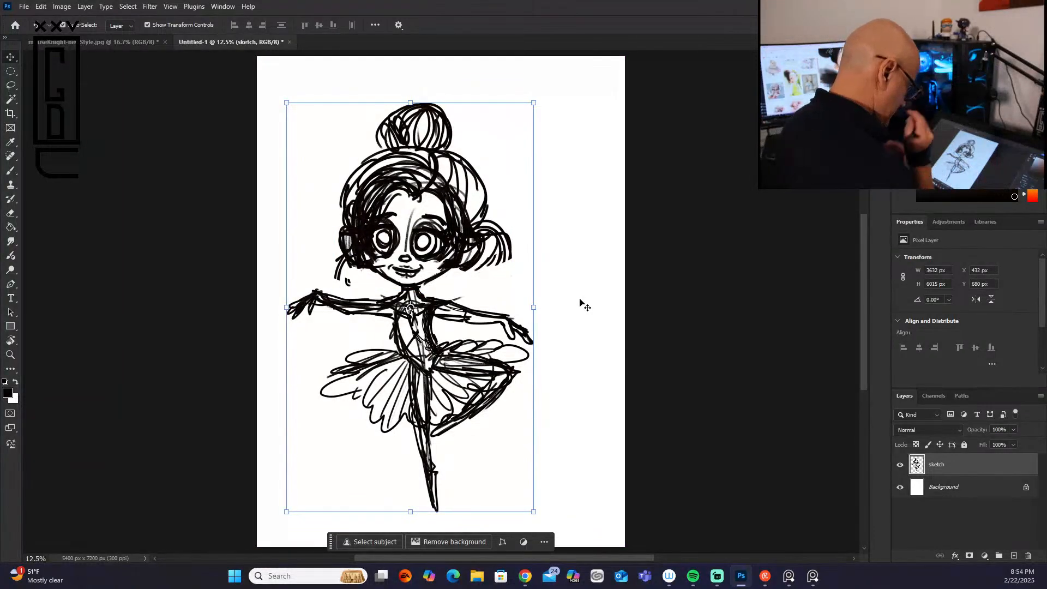
# Step: Lower the sketch layer's fill to 33% so it serves as a faint tracing guide
pyautogui.click(1014, 446)
pyautogui.moveTo(993, 459); pyautogui.dragTo(980, 460)
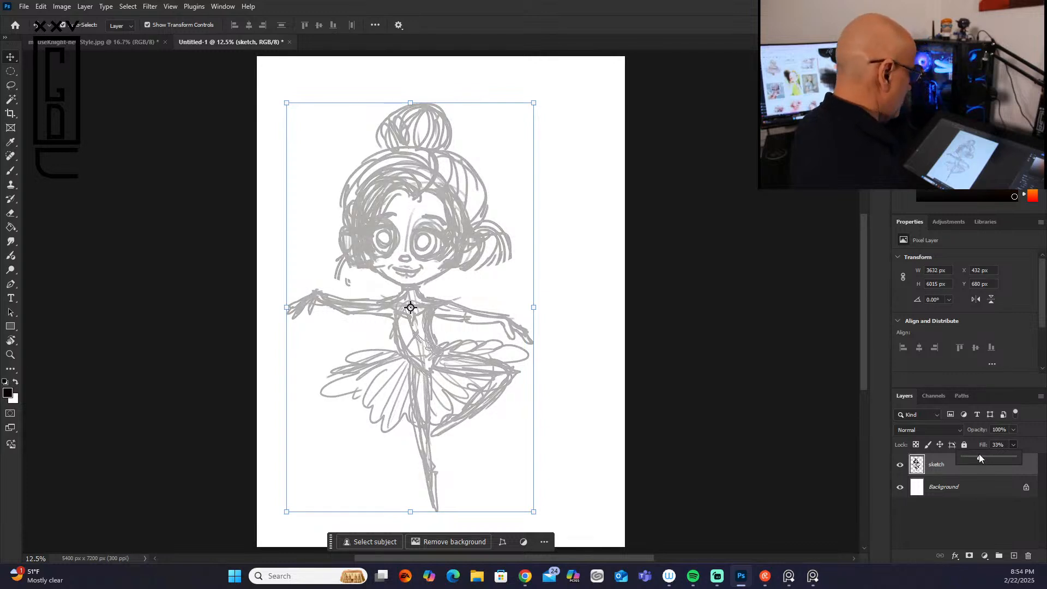
pyautogui.click(307, 345)
# Step: Choose the KYLE Ultimate Pencil Hard preset from the Dry Media Brushes for the brush
pyautogui.scroll(3, 307, 349)
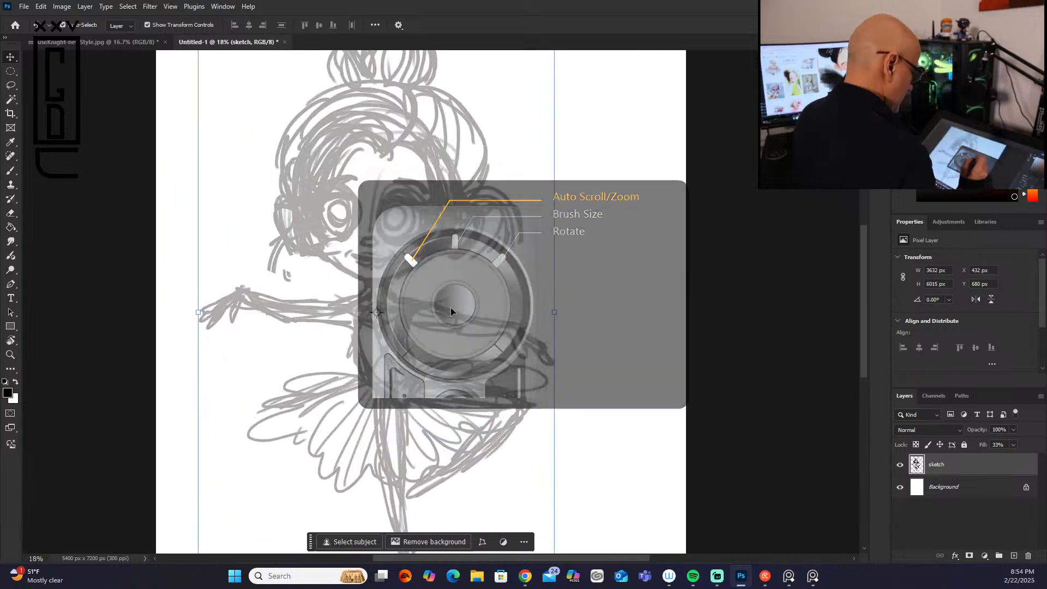
pyautogui.click(11, 170)
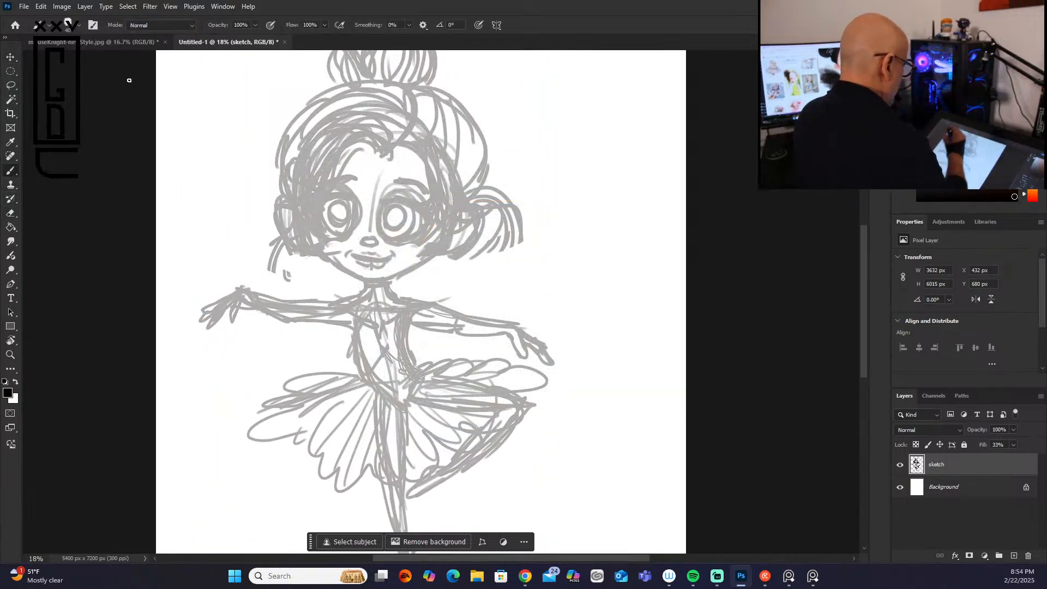
pyautogui.click(77, 24)
pyautogui.click(117, 190)
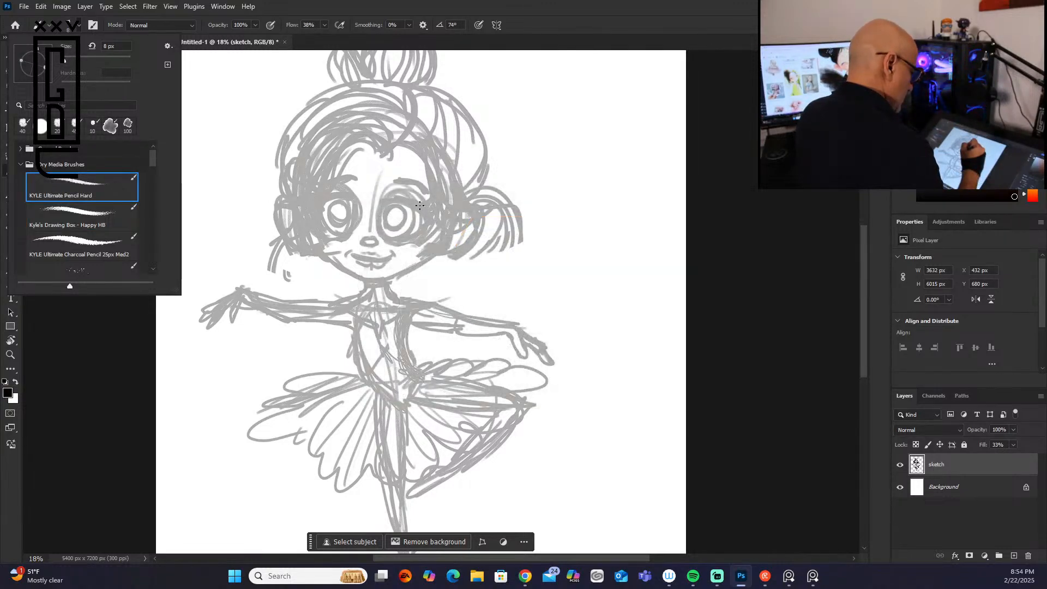
pyautogui.press('Escape')
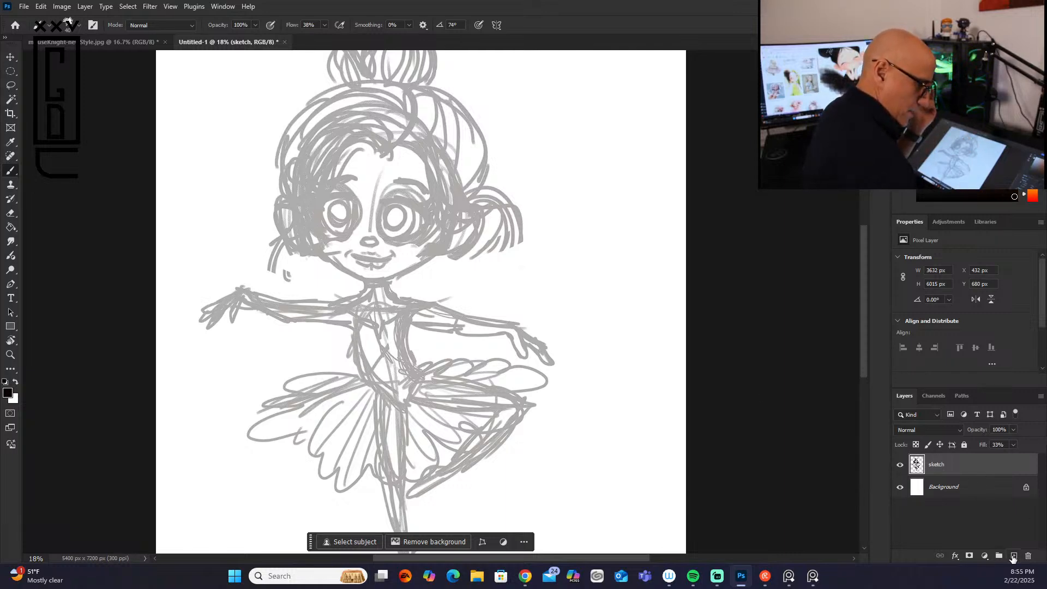
# Step: Create a new layer above the sketch and trace both eyes on it with dark hatched irises
pyautogui.click(1014, 554)
pyautogui.moveTo(388, 205); pyautogui.dragTo(380, 234)
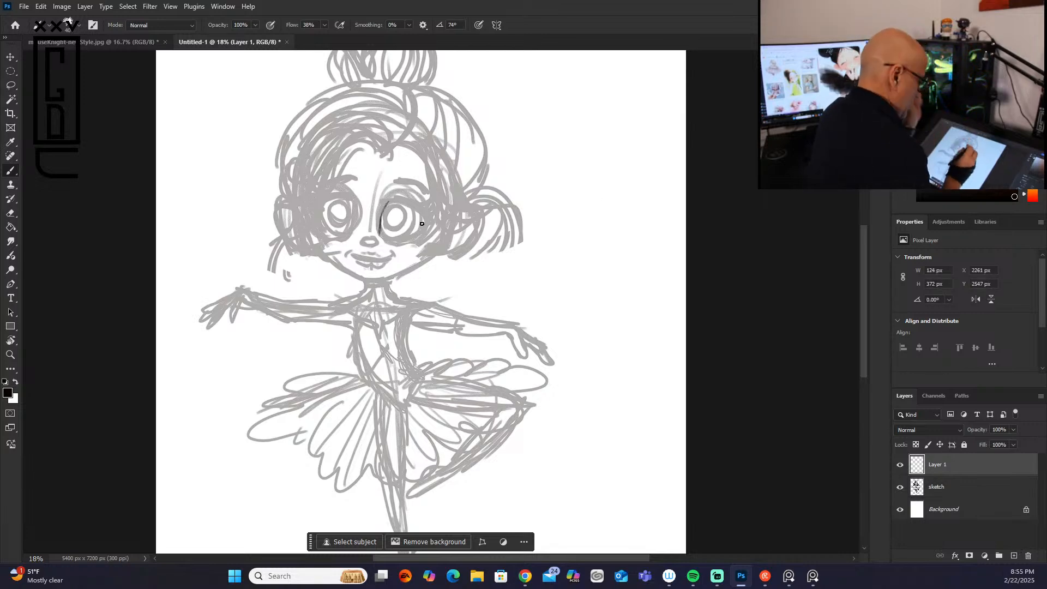
pyautogui.moveTo(383, 214)
pyautogui.mouseDown()
pyautogui.moveTo(399, 237)
pyautogui.moveTo(387, 238)
pyautogui.moveTo(424, 222)
pyautogui.moveTo(394, 202)
pyautogui.moveTo(378, 227)
pyautogui.moveTo(414, 216)
pyautogui.moveTo(385, 229)
pyautogui.moveTo(394, 237)
pyautogui.moveTo(383, 228)
pyautogui.moveTo(411, 214)
pyautogui.moveTo(389, 227)
pyautogui.moveTo(410, 206)
pyautogui.moveTo(394, 211)
pyautogui.moveTo(435, 205)
pyautogui.moveTo(389, 214)
pyautogui.moveTo(404, 213)
pyautogui.moveTo(392, 224)
pyautogui.moveTo(403, 211)
pyautogui.moveTo(344, 234)
pyautogui.mouseUp()
pyautogui.moveTo(357, 199)
pyautogui.mouseDown()
pyautogui.moveTo(322, 196)
pyautogui.moveTo(337, 197)
pyautogui.moveTo(318, 210)
pyautogui.moveTo(338, 232)
pyautogui.moveTo(349, 229)
pyautogui.moveTo(329, 202)
pyautogui.moveTo(335, 227)
pyautogui.moveTo(330, 212)
pyautogui.moveTo(347, 228)
pyautogui.moveTo(399, 169)
pyautogui.moveTo(358, 223)
pyautogui.moveTo(363, 153)
pyautogui.moveTo(345, 204)
pyautogui.mouseUp()
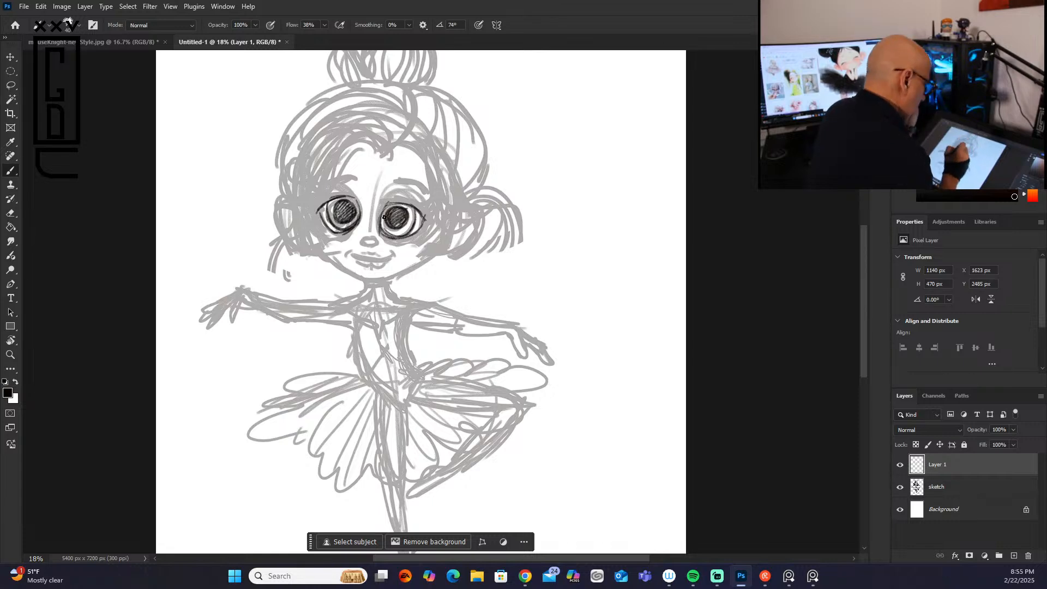
# Step: Trace the small nose and draw the smiling mouth with its lower lip, undoing and redrawing the first mouth line
pyautogui.moveTo(363, 242); pyautogui.dragTo(375, 243)
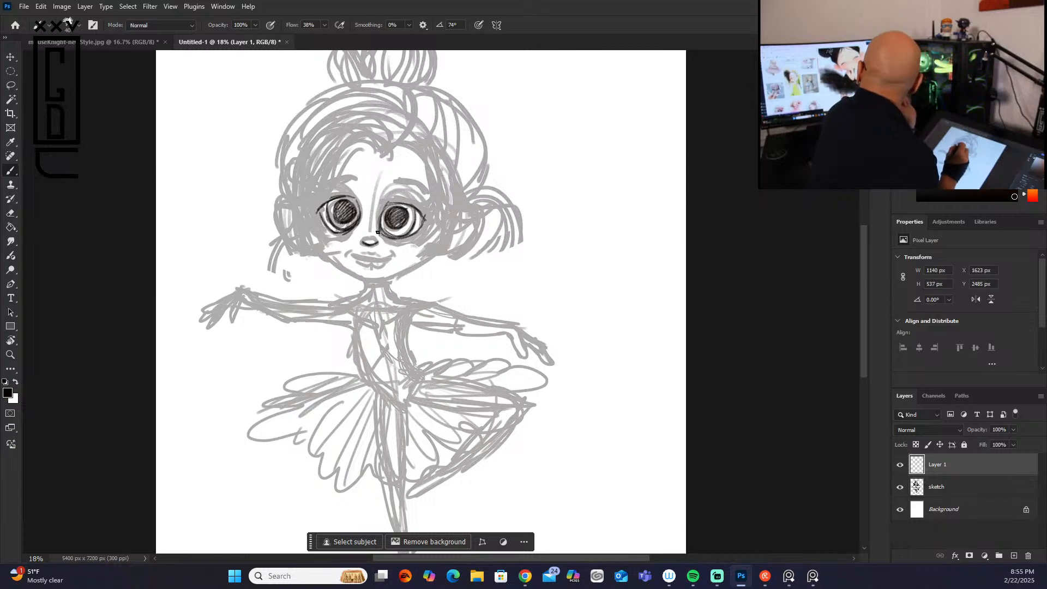
pyautogui.moveTo(357, 255); pyautogui.dragTo(393, 254)
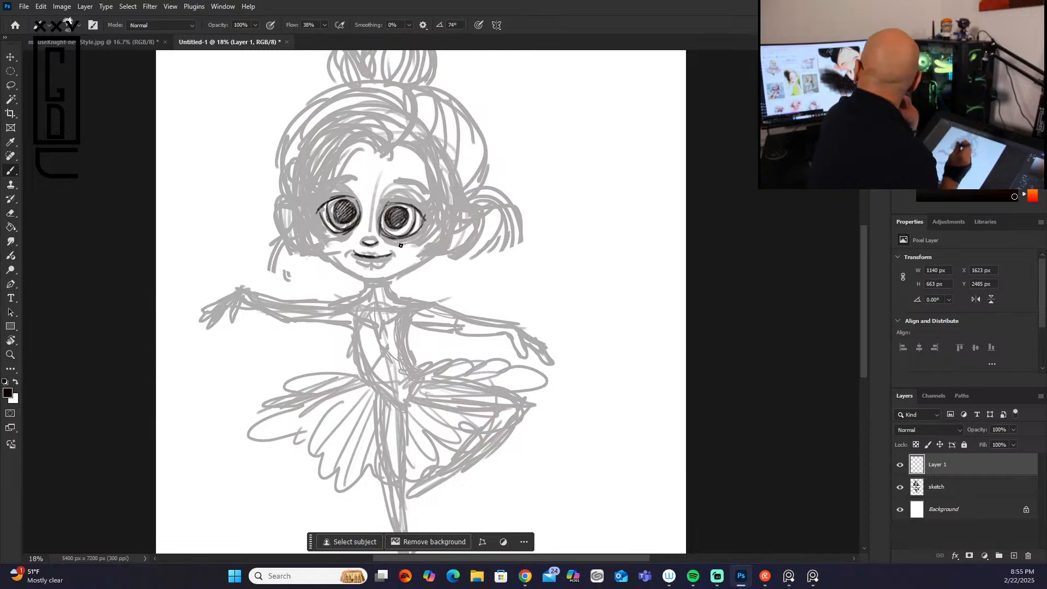
pyautogui.hotkey('ctrl', 'z')
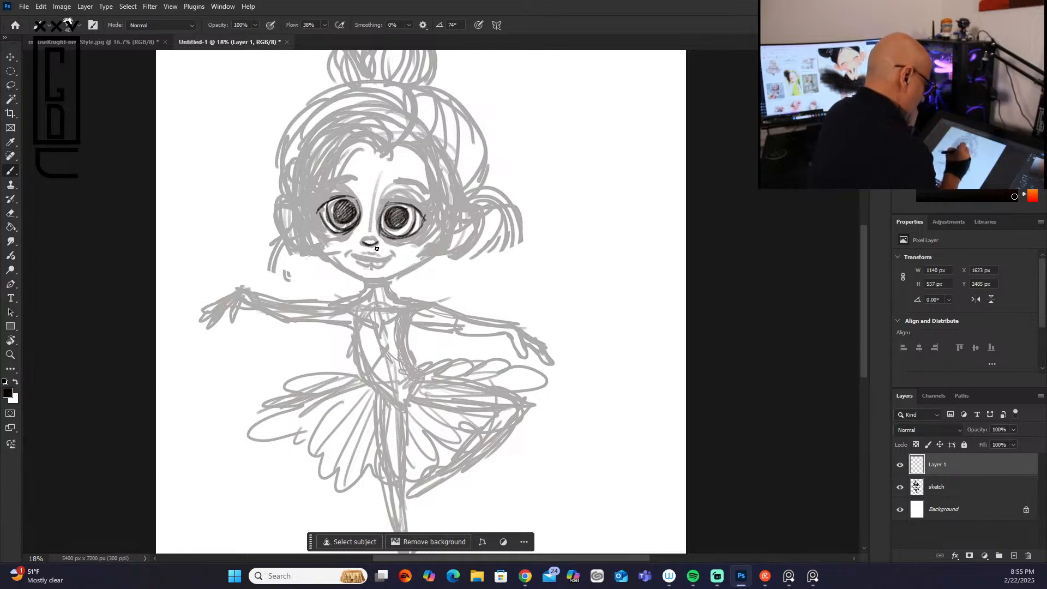
pyautogui.moveTo(356, 255); pyautogui.dragTo(384, 257)
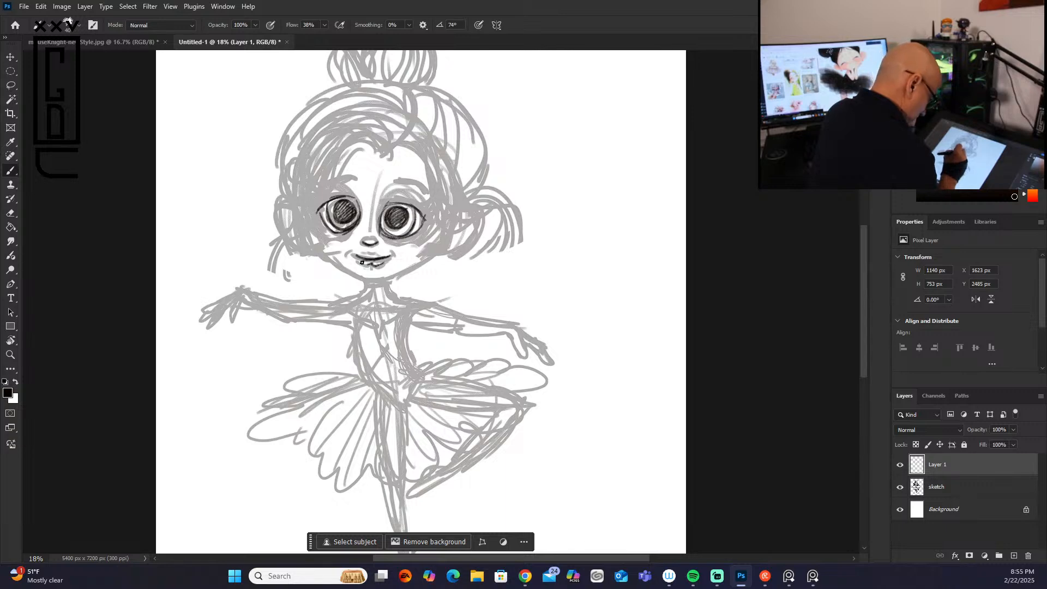
# Step: Outline the jaw, neck and left outstretched arm with its hand, and shade a dark choker around the neck
pyautogui.moveTo(379, 281)
pyautogui.mouseDown()
pyautogui.moveTo(436, 255)
pyautogui.moveTo(449, 237)
pyautogui.mouseUp()
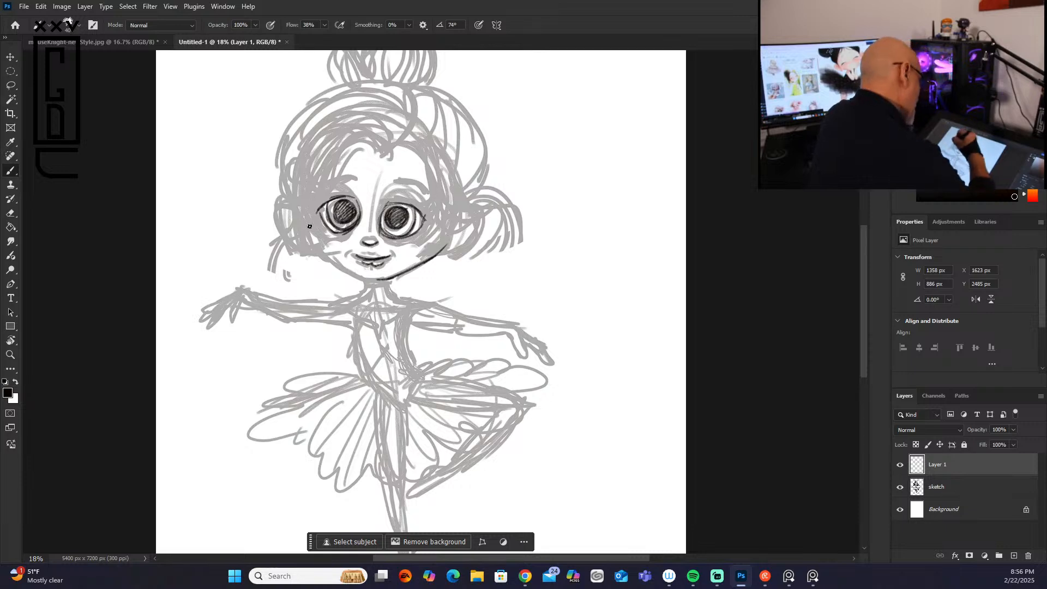
pyautogui.moveTo(310, 233)
pyautogui.mouseDown()
pyautogui.moveTo(365, 279)
pyautogui.moveTo(372, 262)
pyautogui.moveTo(371, 291)
pyautogui.moveTo(401, 261)
pyautogui.moveTo(373, 231)
pyautogui.moveTo(367, 284)
pyautogui.moveTo(415, 301)
pyautogui.moveTo(406, 276)
pyautogui.moveTo(330, 302)
pyautogui.moveTo(377, 317)
pyautogui.moveTo(350, 318)
pyautogui.moveTo(420, 259)
pyautogui.moveTo(295, 322)
pyautogui.moveTo(346, 319)
pyautogui.moveTo(256, 293)
pyautogui.moveTo(299, 320)
pyautogui.moveTo(302, 310)
pyautogui.moveTo(239, 300)
pyautogui.moveTo(236, 322)
pyautogui.moveTo(233, 296)
pyautogui.moveTo(217, 311)
pyautogui.moveTo(232, 297)
pyautogui.moveTo(218, 311)
pyautogui.moveTo(229, 312)
pyautogui.moveTo(237, 299)
pyautogui.moveTo(210, 319)
pyautogui.moveTo(233, 292)
pyautogui.moveTo(199, 315)
pyautogui.moveTo(225, 297)
pyautogui.mouseUp()
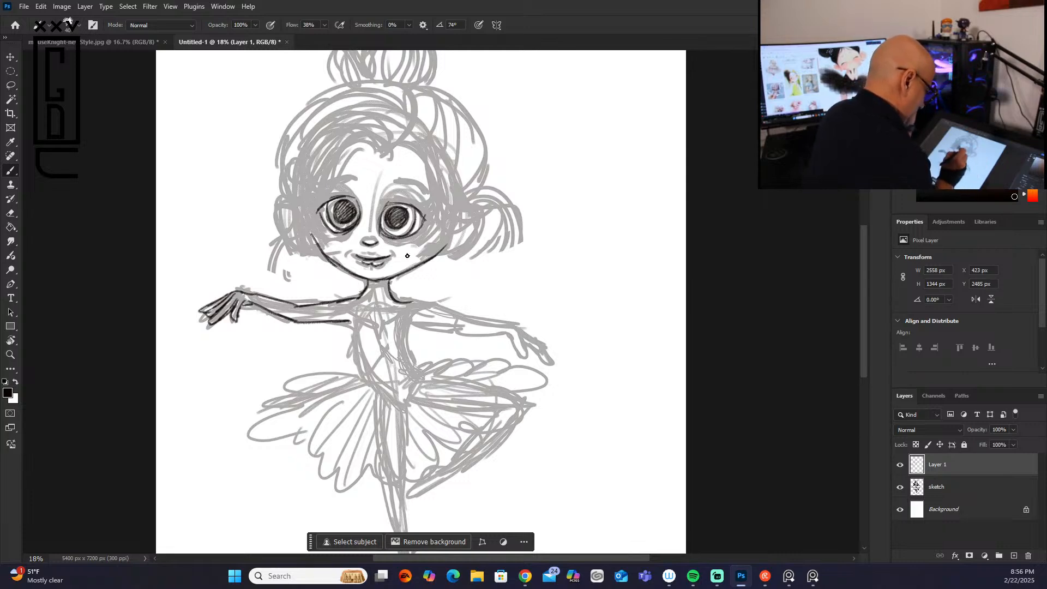
pyautogui.moveTo(364, 285)
pyautogui.mouseDown()
pyautogui.moveTo(390, 289)
pyautogui.moveTo(362, 294)
pyautogui.moveTo(388, 290)
pyautogui.mouseUp()
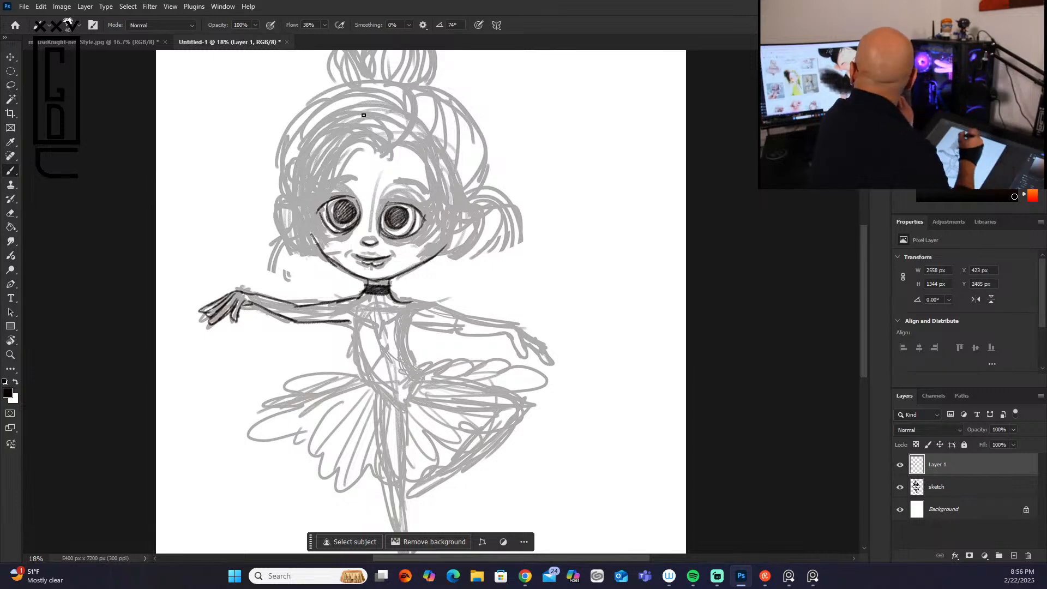
# Step: Draw the wavy lock of hair framing the left side of the face, and outline both ears with inner contours
pyautogui.moveTo(362, 128)
pyautogui.mouseDown()
pyautogui.moveTo(378, 150)
pyautogui.moveTo(346, 134)
pyautogui.moveTo(373, 144)
pyautogui.moveTo(319, 162)
pyautogui.moveTo(306, 263)
pyautogui.mouseUp()
pyautogui.moveTo(373, 137)
pyautogui.mouseDown()
pyautogui.moveTo(285, 199)
pyautogui.moveTo(277, 277)
pyautogui.moveTo(306, 264)
pyautogui.mouseUp()
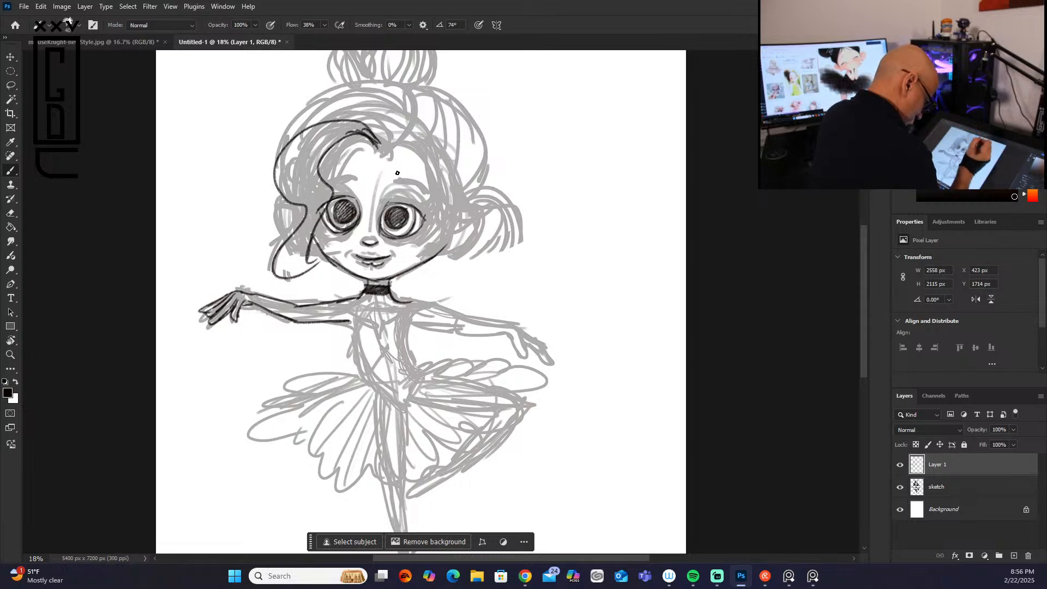
pyautogui.moveTo(424, 259); pyautogui.dragTo(446, 241)
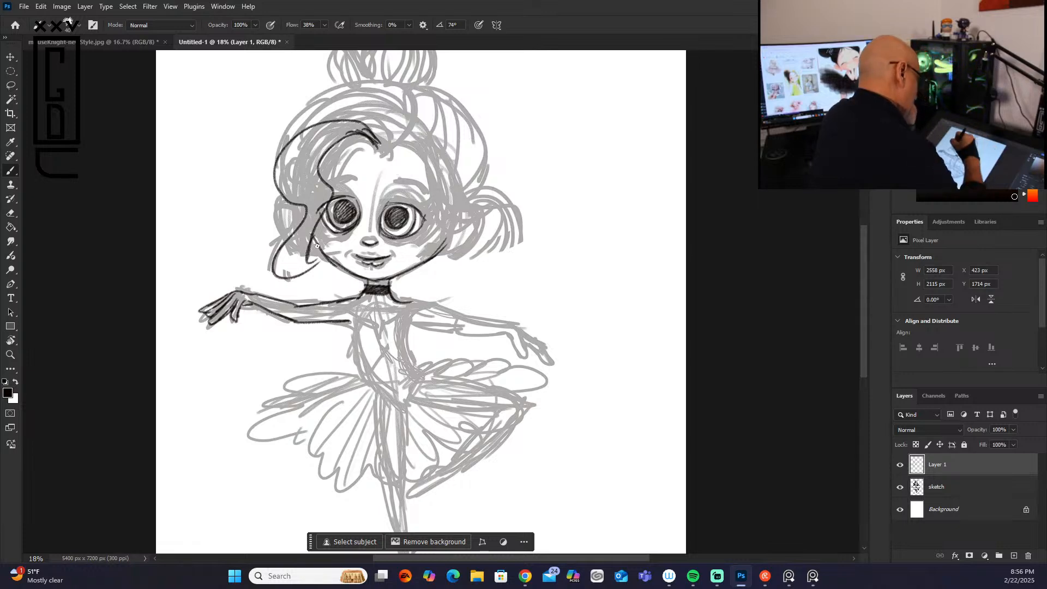
pyautogui.moveTo(298, 204)
pyautogui.mouseDown()
pyautogui.moveTo(284, 207)
pyautogui.moveTo(305, 240)
pyautogui.mouseUp()
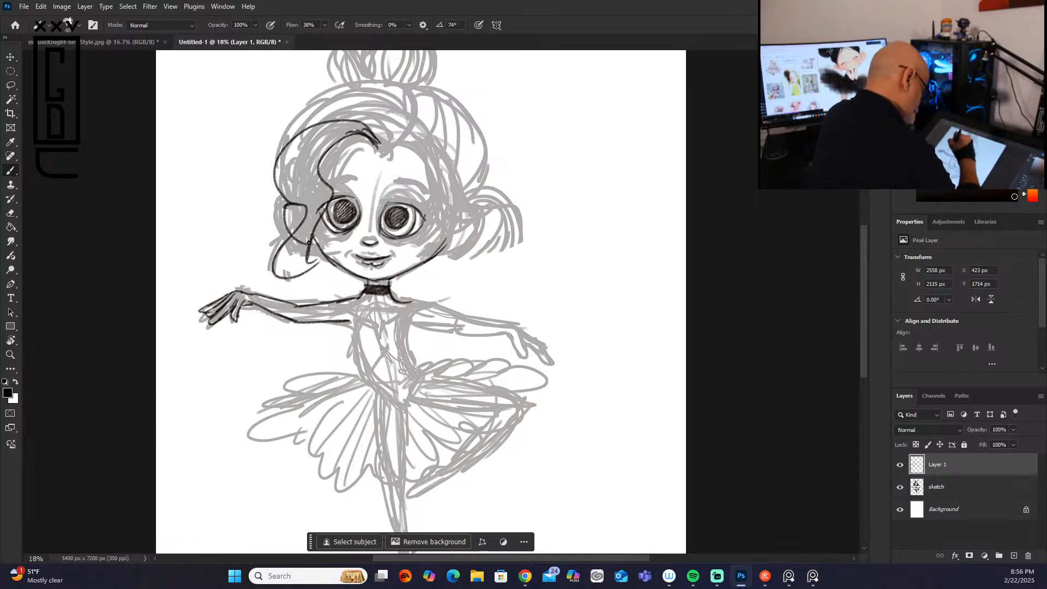
pyautogui.moveTo(465, 203)
pyautogui.mouseDown()
pyautogui.moveTo(475, 204)
pyautogui.moveTo(464, 239)
pyautogui.moveTo(439, 247)
pyautogui.mouseUp()
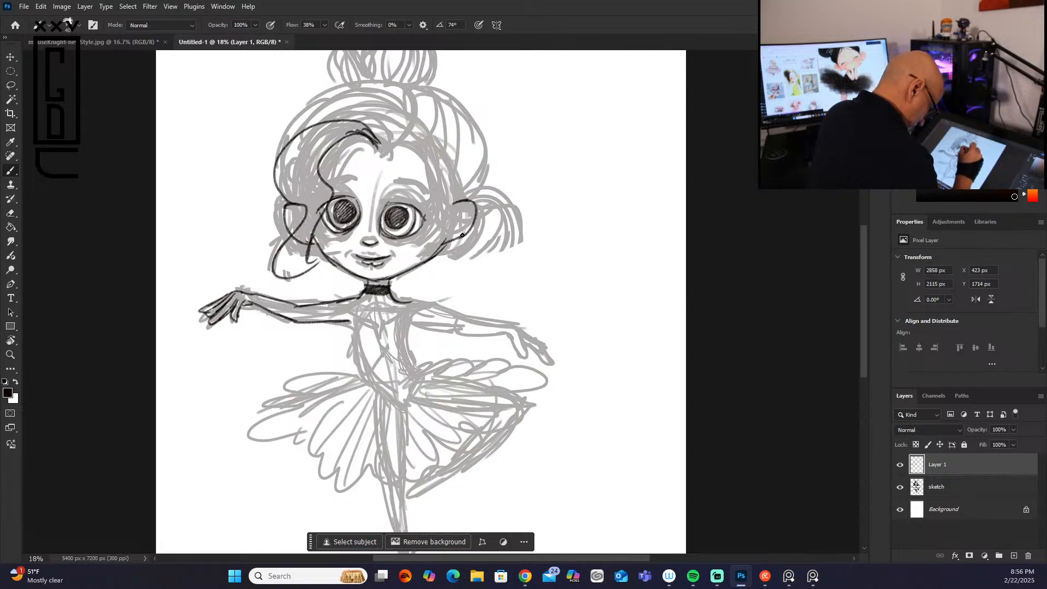
pyautogui.moveTo(456, 213)
pyautogui.mouseDown()
pyautogui.moveTo(469, 218)
pyautogui.moveTo(462, 233)
pyautogui.moveTo(448, 225)
pyautogui.mouseUp()
pyautogui.moveTo(305, 209); pyautogui.dragTo(297, 222)
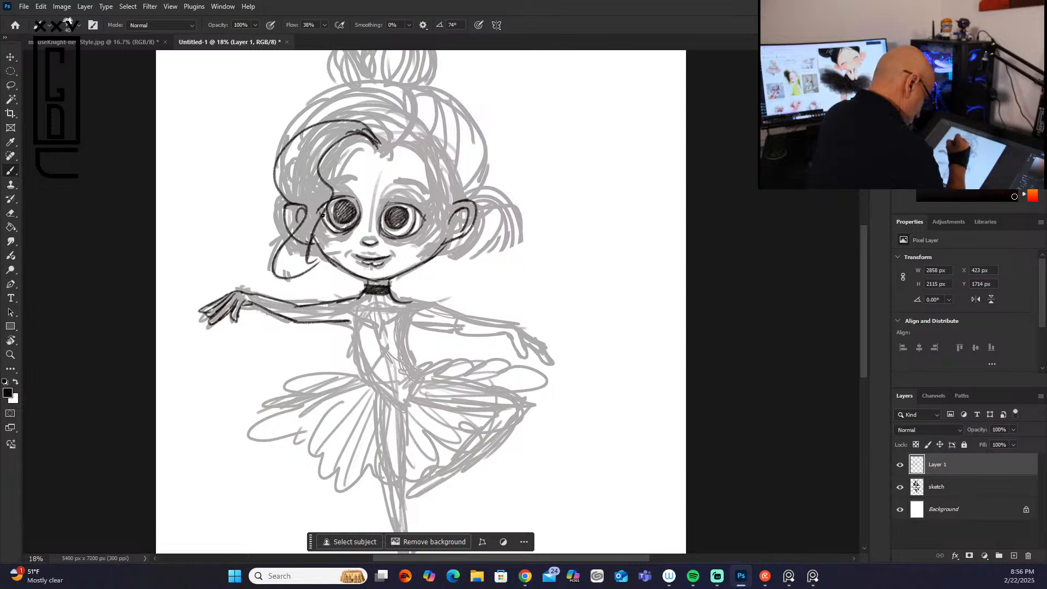
# Step: Draw the swept hair from the parting to the right ear, and trace the rounded outline of the crown
pyautogui.moveTo(384, 151)
pyautogui.mouseDown()
pyautogui.moveTo(439, 151)
pyautogui.moveTo(426, 223)
pyautogui.mouseUp()
pyautogui.moveTo(393, 137)
pyautogui.mouseDown()
pyautogui.moveTo(447, 140)
pyautogui.moveTo(426, 218)
pyautogui.moveTo(474, 184)
pyautogui.mouseUp()
pyautogui.moveTo(436, 93)
pyautogui.mouseDown()
pyautogui.moveTo(461, 105)
pyautogui.moveTo(483, 164)
pyautogui.moveTo(473, 180)
pyautogui.mouseUp()
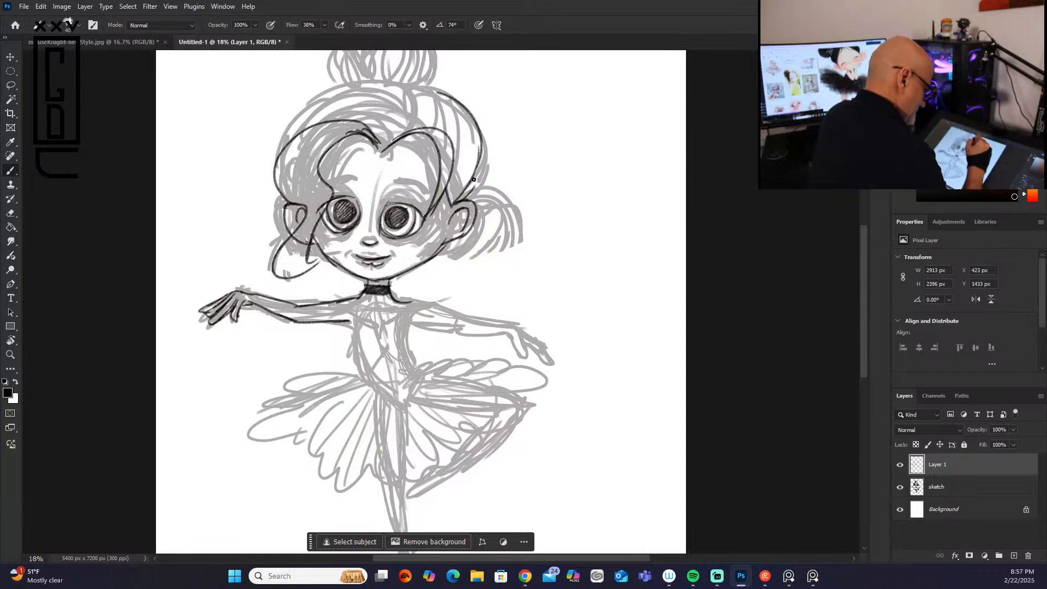
pyautogui.moveTo(429, 92)
pyautogui.mouseDown()
pyautogui.moveTo(380, 88)
pyautogui.moveTo(403, 81)
pyautogui.moveTo(356, 90)
pyautogui.moveTo(377, 83)
pyautogui.moveTo(323, 102)
pyautogui.moveTo(301, 133)
pyautogui.mouseUp()
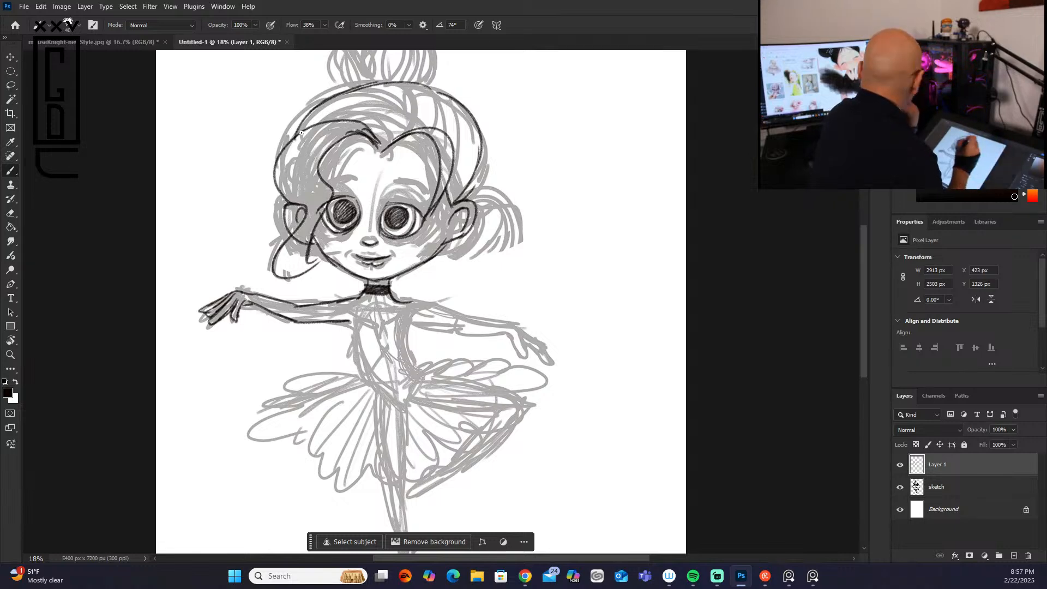
# Step: Draw dark eyebrows and outer eyelashes, and add a second contour along the left hair lock
pyautogui.moveTo(336, 182)
pyautogui.mouseDown()
pyautogui.moveTo(332, 184)
pyautogui.moveTo(400, 177)
pyautogui.moveTo(434, 189)
pyautogui.moveTo(433, 126)
pyautogui.moveTo(393, 201)
pyautogui.moveTo(428, 211)
pyautogui.moveTo(414, 209)
pyautogui.moveTo(433, 219)
pyautogui.moveTo(431, 216)
pyautogui.mouseUp()
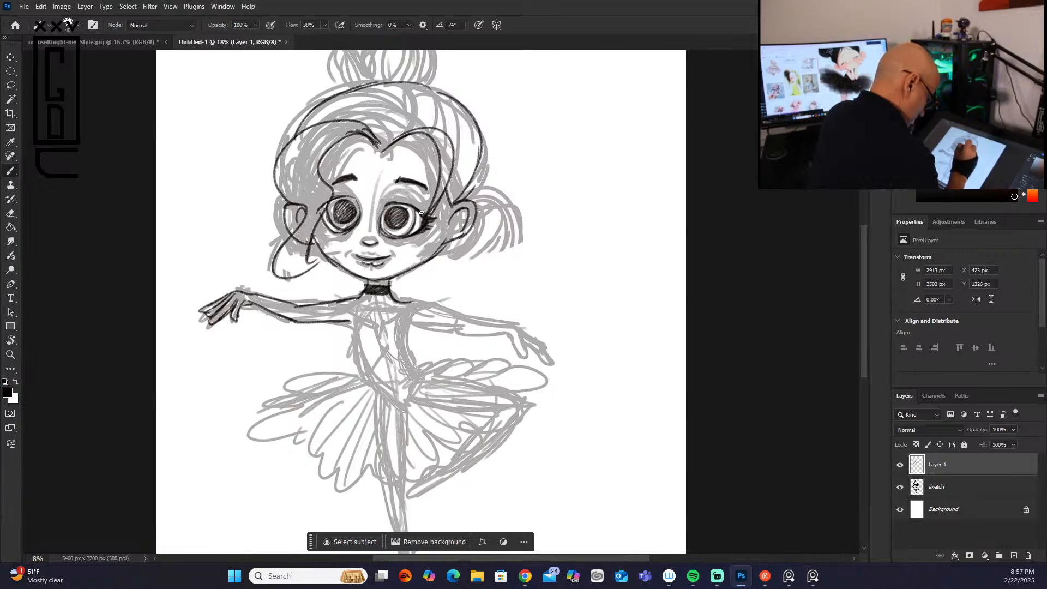
pyautogui.moveTo(326, 215); pyautogui.dragTo(323, 222)
pyautogui.moveTo(362, 133)
pyautogui.mouseDown()
pyautogui.moveTo(314, 153)
pyautogui.moveTo(338, 139)
pyautogui.moveTo(316, 200)
pyautogui.mouseUp()
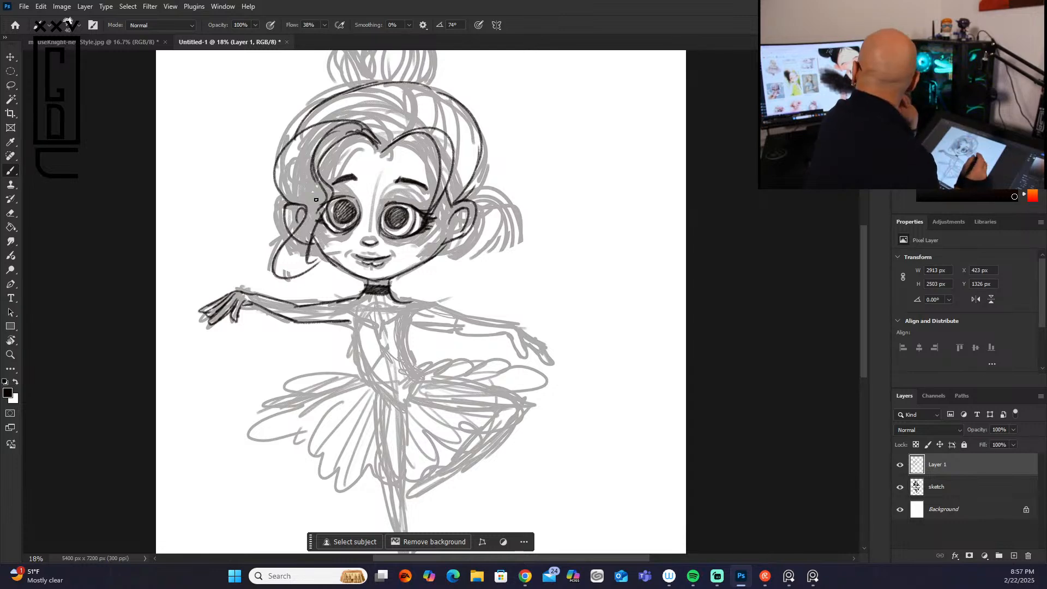
# Step: Trace the leotard's straps, scooped neckline and both sides of the bodice down to the waist
pyautogui.moveTo(351, 300)
pyautogui.mouseDown()
pyautogui.moveTo(355, 325)
pyautogui.moveTo(413, 303)
pyautogui.moveTo(408, 370)
pyautogui.mouseUp()
pyautogui.moveTo(354, 325); pyautogui.dragTo(367, 374)
pyautogui.moveTo(410, 361); pyautogui.dragTo(421, 374)
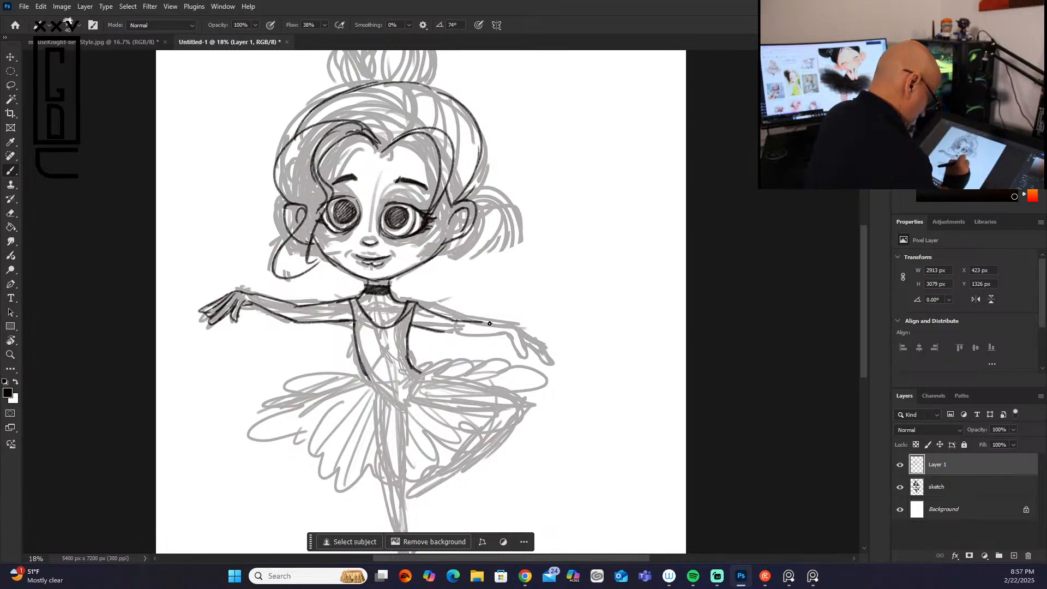
# Step: Trace the right outstretched arm with its hand and fingers, and touch up the left hand's fingers
pyautogui.moveTo(443, 333)
pyautogui.mouseDown()
pyautogui.moveTo(508, 324)
pyautogui.moveTo(487, 322)
pyautogui.moveTo(520, 335)
pyautogui.moveTo(503, 334)
pyautogui.moveTo(512, 350)
pyautogui.moveTo(512, 326)
pyautogui.moveTo(553, 354)
pyautogui.moveTo(527, 344)
pyautogui.mouseUp()
pyautogui.rightClick(539, 358)
pyautogui.click(535, 358)
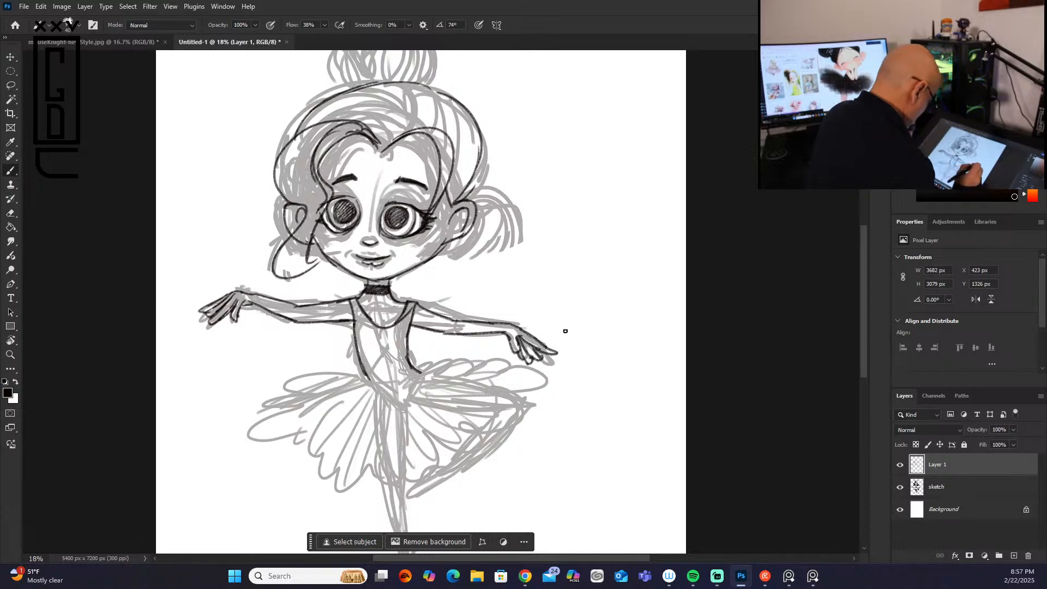
pyautogui.moveTo(210, 313)
pyautogui.mouseDown()
pyautogui.moveTo(200, 318)
pyautogui.moveTo(208, 317)
pyautogui.mouseUp()
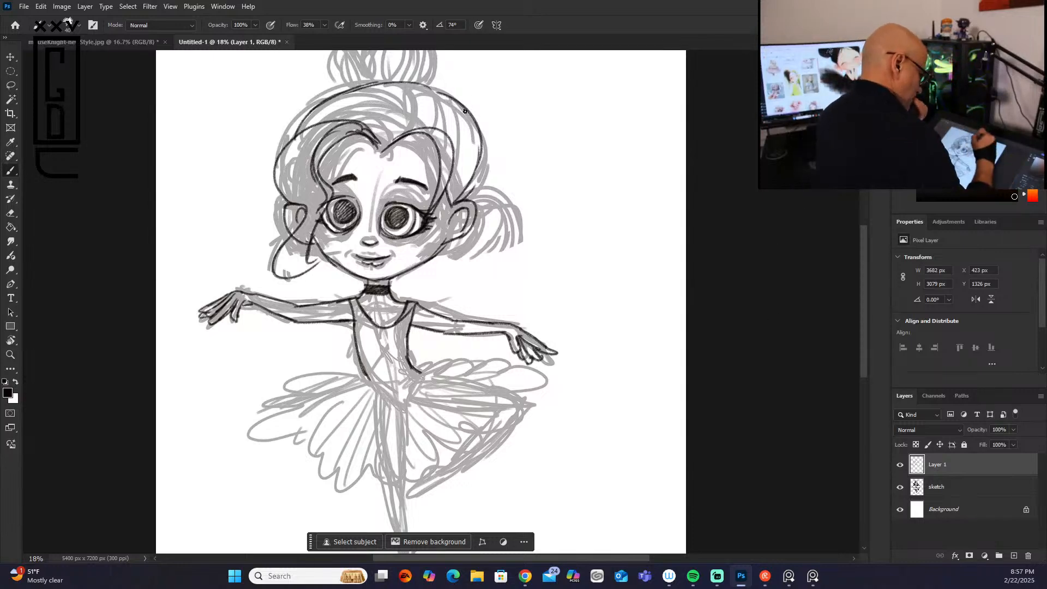
pyautogui.moveTo(478, 160); pyautogui.dragTo(458, 196)
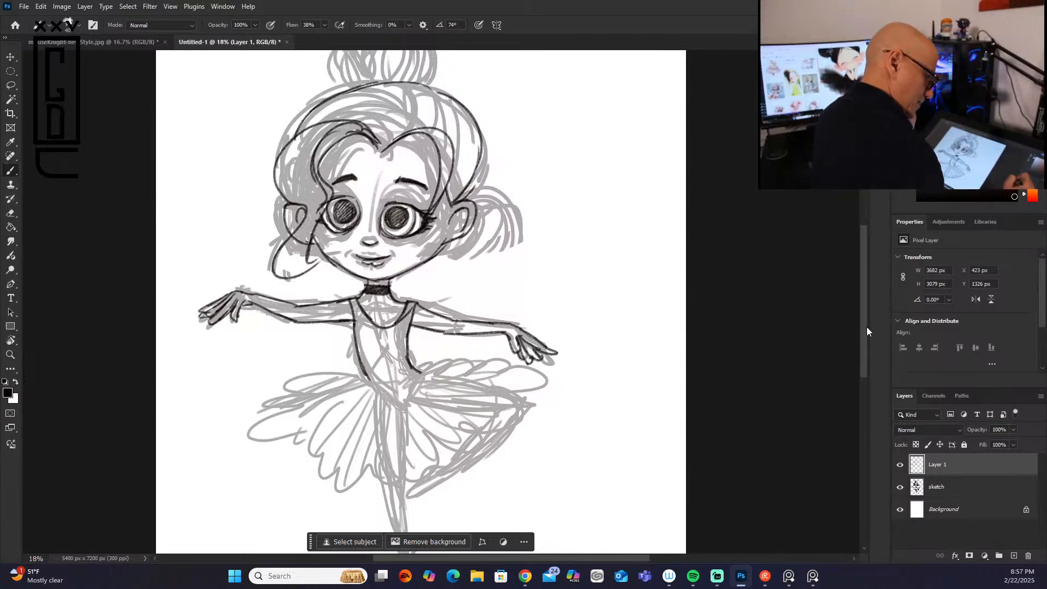
# Step: Hide the sketch layer, draw a small curved nose, and darken both sides of the jaw down to the chin
pyautogui.click(900, 487)
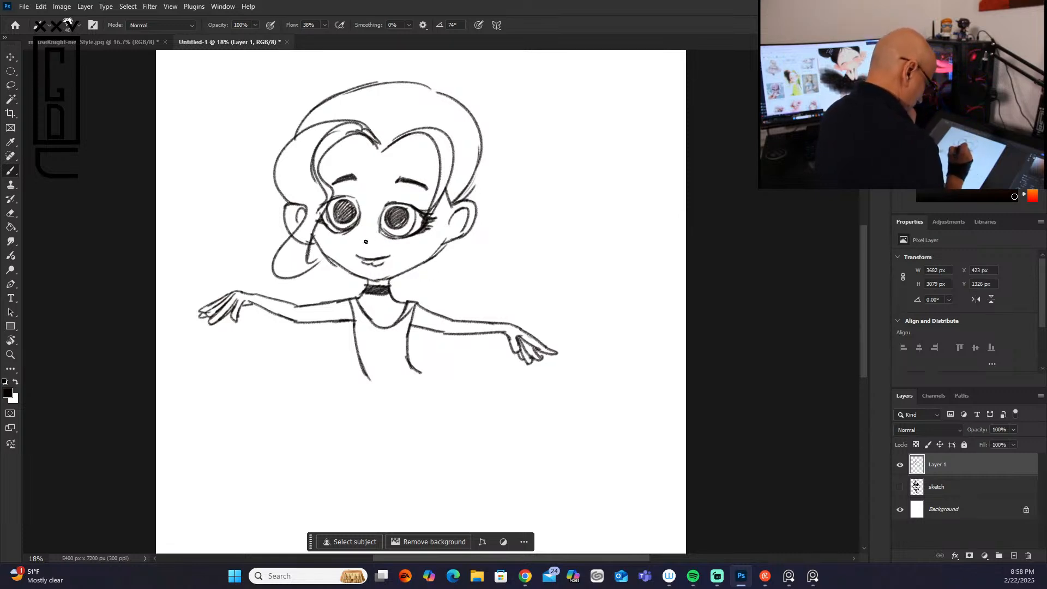
pyautogui.moveTo(357, 202)
pyautogui.mouseDown()
pyautogui.moveTo(358, 219)
pyautogui.moveTo(383, 232)
pyautogui.mouseUp()
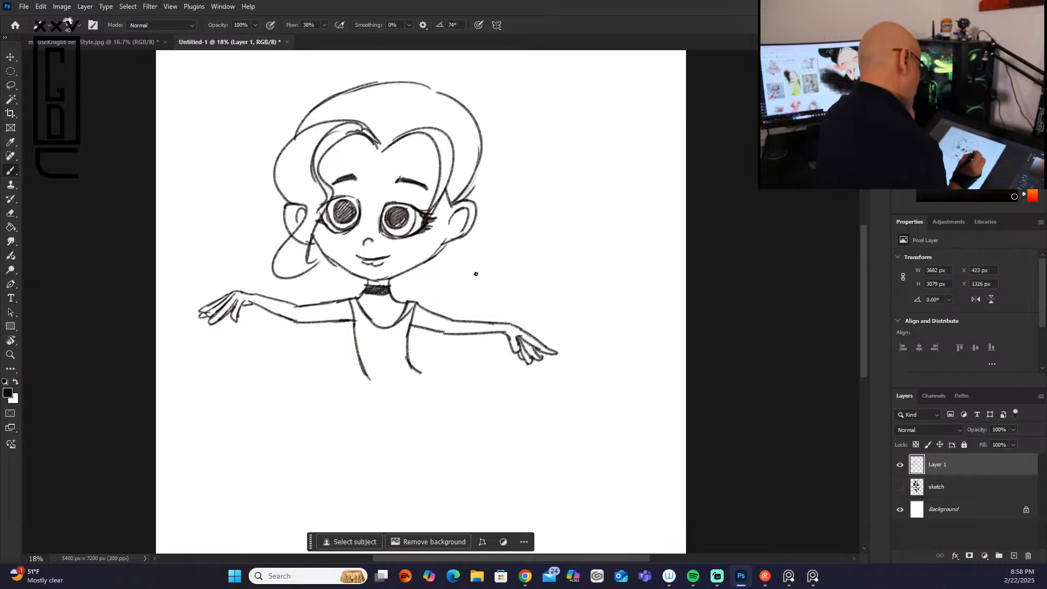
pyautogui.moveTo(446, 238); pyautogui.dragTo(388, 281)
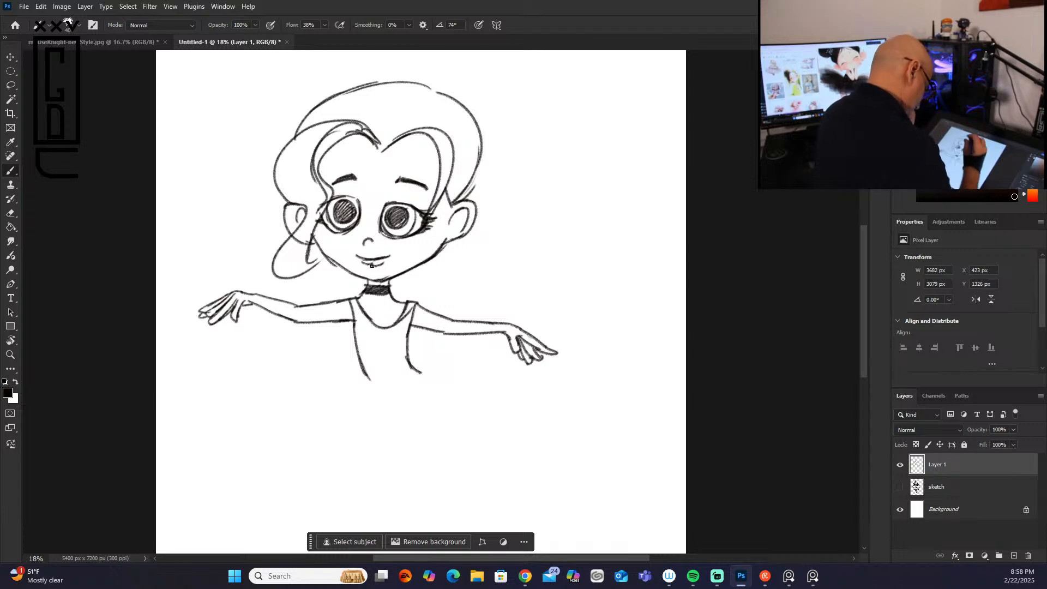
pyautogui.moveTo(330, 258); pyautogui.dragTo(362, 290)
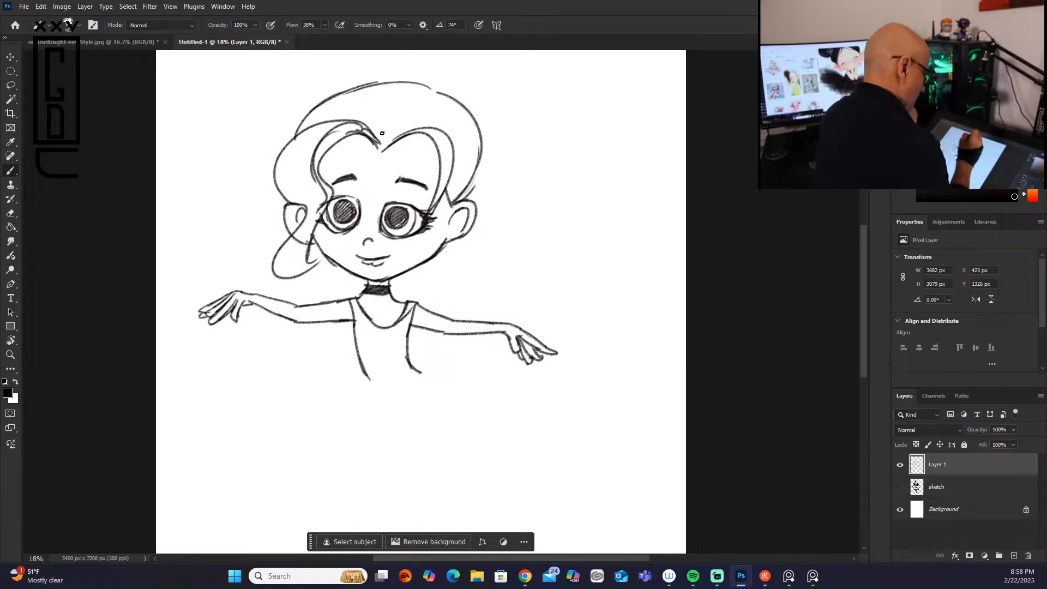
# Step: Fill the left hair lock and the hair above the right ear with flowing strand lines
pyautogui.moveTo(336, 129)
pyautogui.mouseDown()
pyautogui.moveTo(308, 140)
pyautogui.moveTo(341, 126)
pyautogui.moveTo(317, 138)
pyautogui.moveTo(319, 213)
pyautogui.mouseUp()
pyautogui.moveTo(319, 177); pyautogui.dragTo(304, 248)
pyautogui.moveTo(318, 211); pyautogui.dragTo(299, 269)
pyautogui.moveTo(318, 190)
pyautogui.mouseDown()
pyautogui.moveTo(282, 265)
pyautogui.moveTo(311, 221)
pyautogui.moveTo(285, 276)
pyautogui.mouseUp()
pyautogui.moveTo(303, 241); pyautogui.dragTo(294, 271)
pyautogui.moveTo(315, 208); pyautogui.dragTo(299, 234)
pyautogui.moveTo(316, 131); pyautogui.dragTo(292, 192)
pyautogui.moveTo(313, 152); pyautogui.dragTo(292, 213)
pyautogui.moveTo(313, 130)
pyautogui.mouseDown()
pyautogui.moveTo(307, 199)
pyautogui.moveTo(284, 195)
pyautogui.mouseUp()
pyautogui.moveTo(307, 194); pyautogui.dragTo(296, 205)
pyautogui.moveTo(291, 146)
pyautogui.mouseDown()
pyautogui.moveTo(283, 188)
pyautogui.moveTo(283, 168)
pyautogui.moveTo(304, 222)
pyautogui.mouseUp()
pyautogui.moveTo(438, 135)
pyautogui.mouseDown()
pyautogui.moveTo(441, 196)
pyautogui.moveTo(449, 168)
pyautogui.moveTo(429, 251)
pyautogui.mouseUp()
pyautogui.moveTo(436, 214); pyautogui.dragTo(423, 249)
pyautogui.moveTo(477, 136)
pyautogui.mouseDown()
pyautogui.moveTo(452, 200)
pyautogui.moveTo(447, 184)
pyautogui.mouseUp()
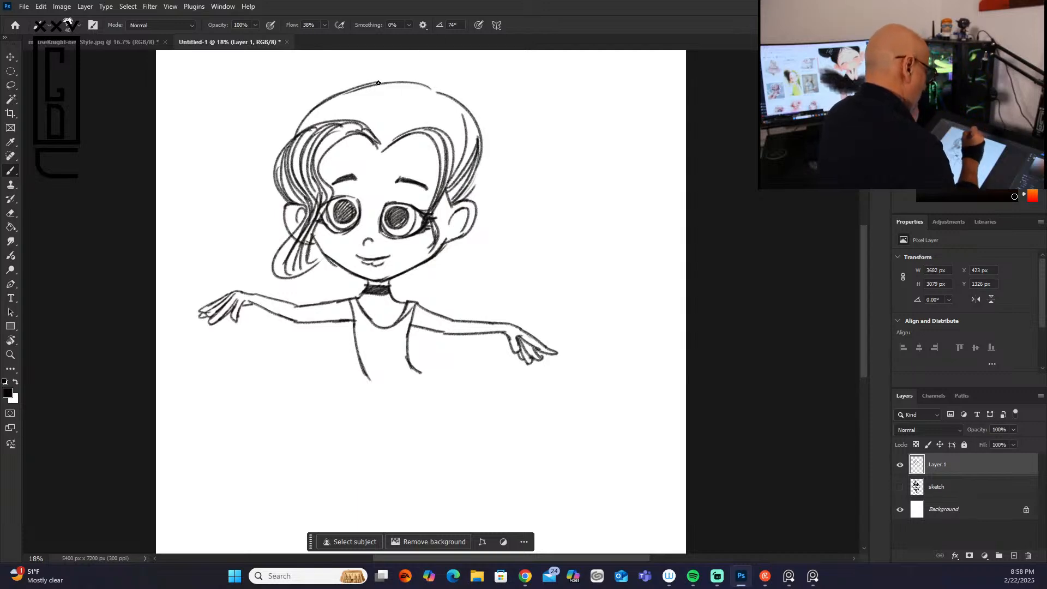
# Step: Draw a round bun with a hair band on top of the head, adding strand lines and a forked ribbon
pyautogui.moveTo(863, 313); pyautogui.dragTo(865, 280)
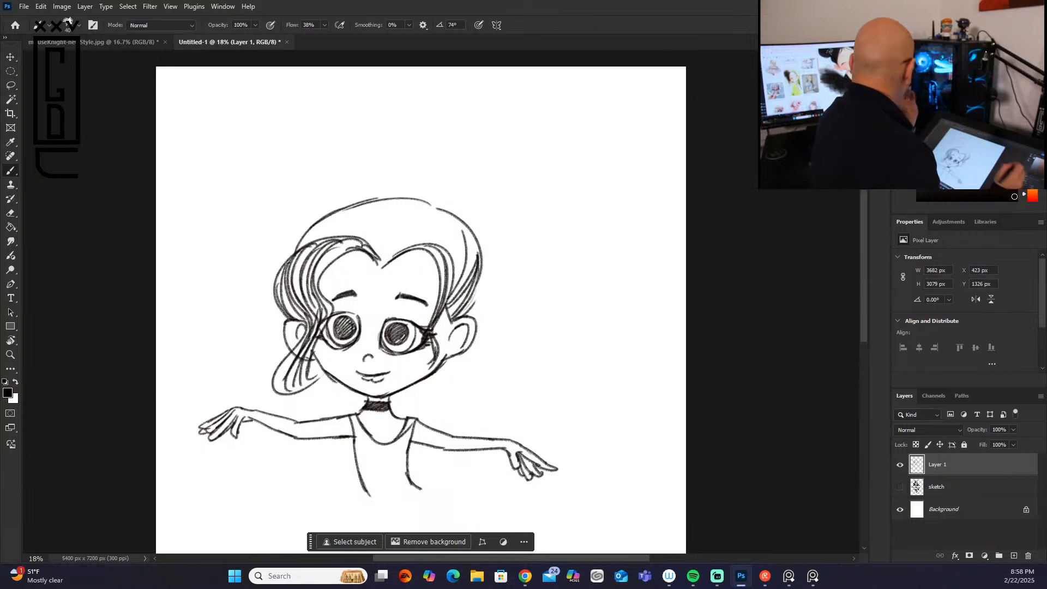
pyautogui.moveTo(364, 199)
pyautogui.mouseDown()
pyautogui.moveTo(414, 120)
pyautogui.moveTo(447, 132)
pyautogui.moveTo(412, 117)
pyautogui.moveTo(444, 169)
pyautogui.moveTo(444, 154)
pyautogui.moveTo(422, 189)
pyautogui.moveTo(365, 188)
pyautogui.moveTo(363, 198)
pyautogui.moveTo(417, 199)
pyautogui.mouseUp()
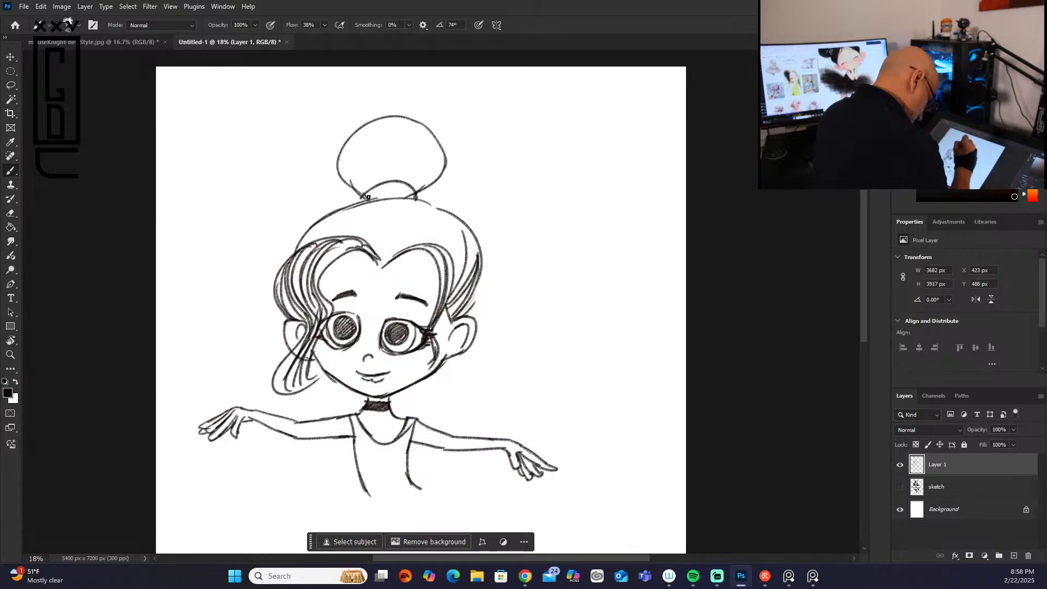
pyautogui.moveTo(416, 198)
pyautogui.mouseDown()
pyautogui.moveTo(467, 173)
pyautogui.moveTo(459, 188)
pyautogui.moveTo(417, 200)
pyautogui.moveTo(468, 150)
pyautogui.moveTo(485, 167)
pyautogui.moveTo(428, 191)
pyautogui.mouseUp()
pyautogui.moveTo(349, 121)
pyautogui.mouseDown()
pyautogui.moveTo(363, 188)
pyautogui.moveTo(373, 189)
pyautogui.mouseUp()
pyautogui.moveTo(379, 135)
pyautogui.mouseDown()
pyautogui.moveTo(373, 188)
pyautogui.moveTo(393, 177)
pyautogui.mouseUp()
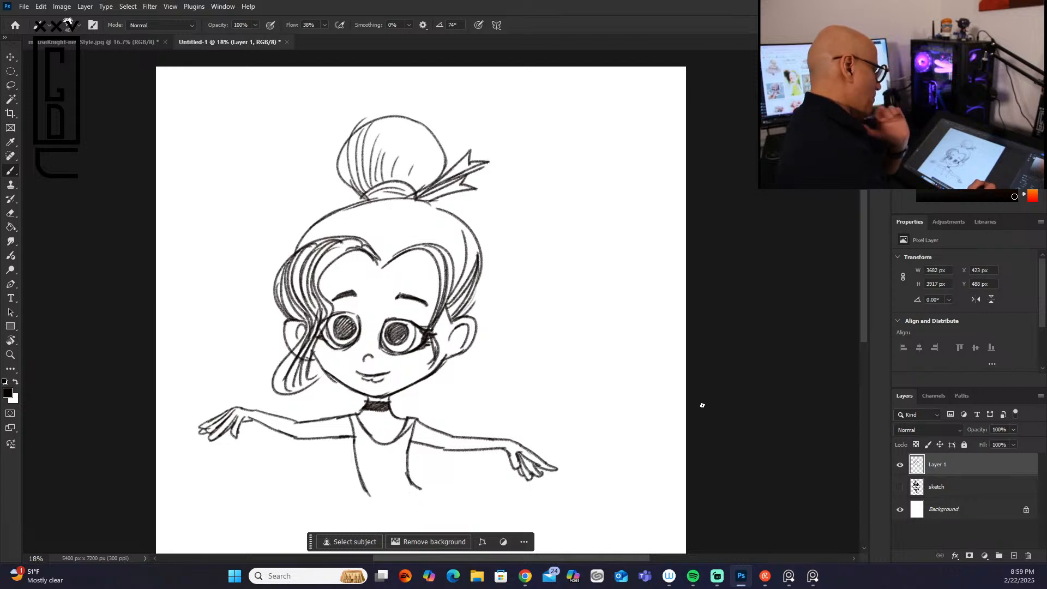
# Step: Select both eyes with the Lasso, move them slightly lower on the face, and rotate them about -3 degrees
pyautogui.press('l')
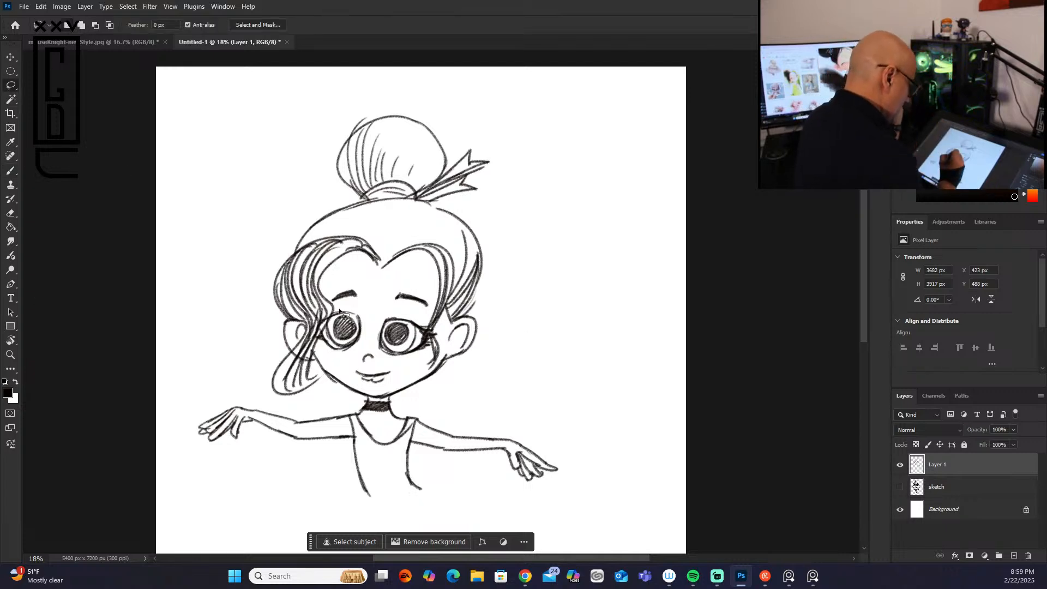
pyautogui.moveTo(336, 311)
pyautogui.mouseDown()
pyautogui.moveTo(320, 330)
pyautogui.moveTo(339, 356)
pyautogui.moveTo(370, 347)
pyautogui.moveTo(404, 361)
pyautogui.moveTo(431, 343)
pyautogui.moveTo(421, 318)
pyautogui.moveTo(346, 305)
pyautogui.mouseUp()
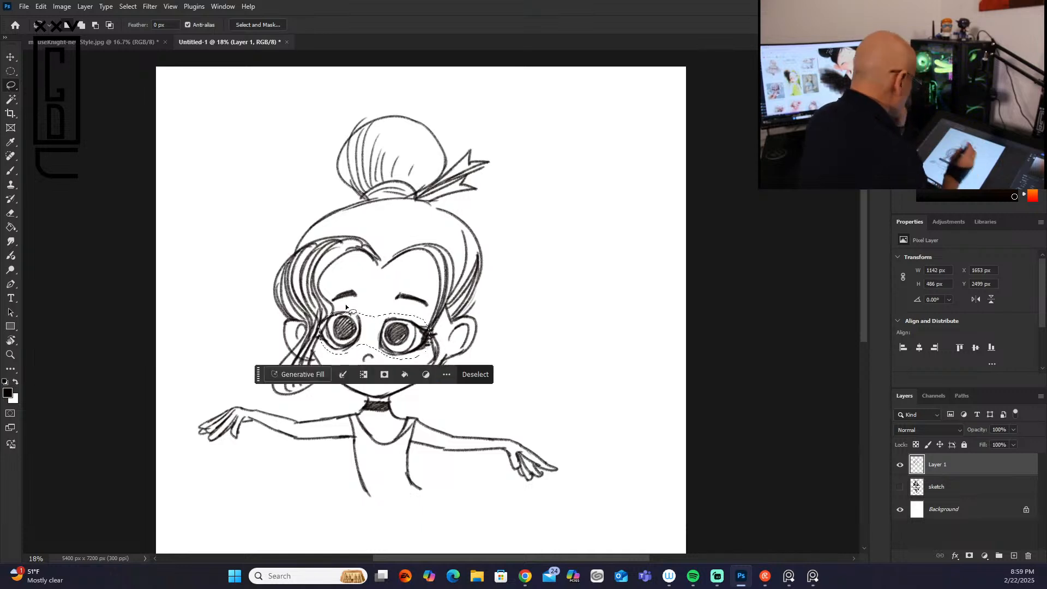
pyautogui.click(10, 57)
pyautogui.moveTo(403, 337)
pyautogui.mouseDown()
pyautogui.moveTo(402, 347)
pyautogui.moveTo(412, 345)
pyautogui.mouseUp()
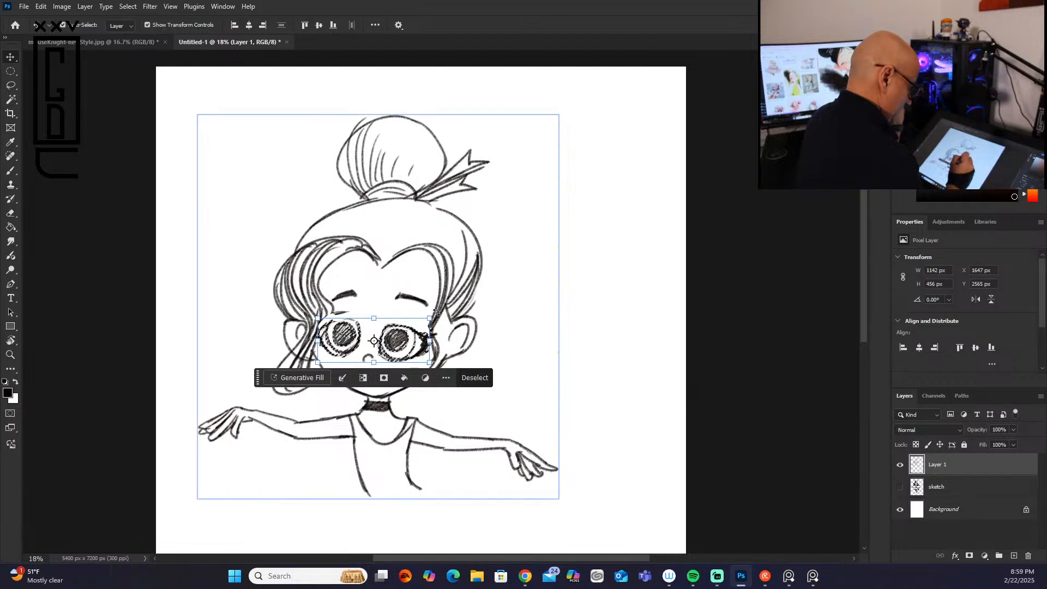
pyautogui.moveTo(438, 312); pyautogui.dragTo(438, 308)
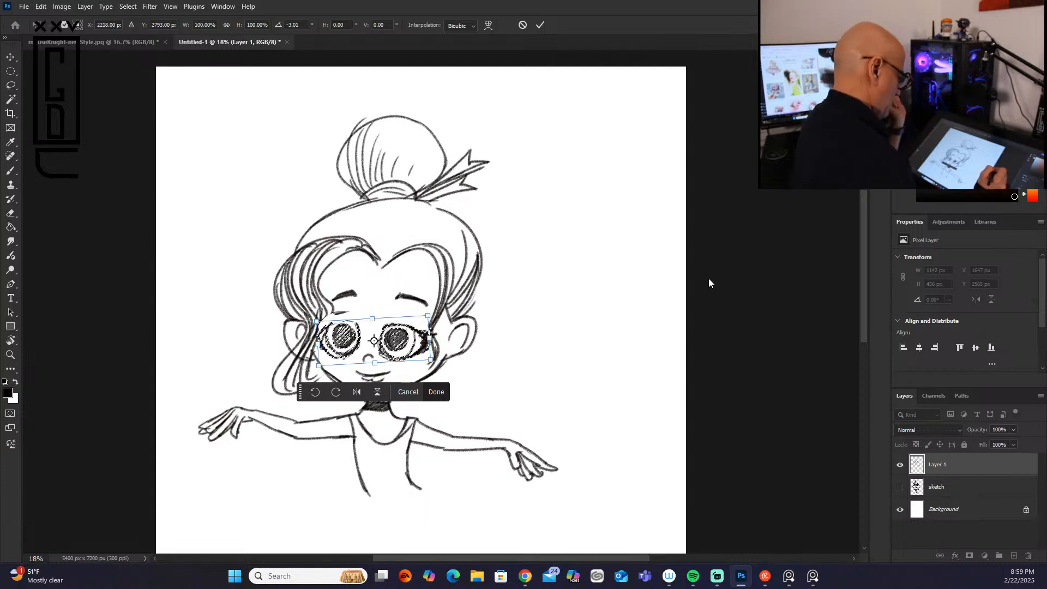
pyautogui.click(442, 392)
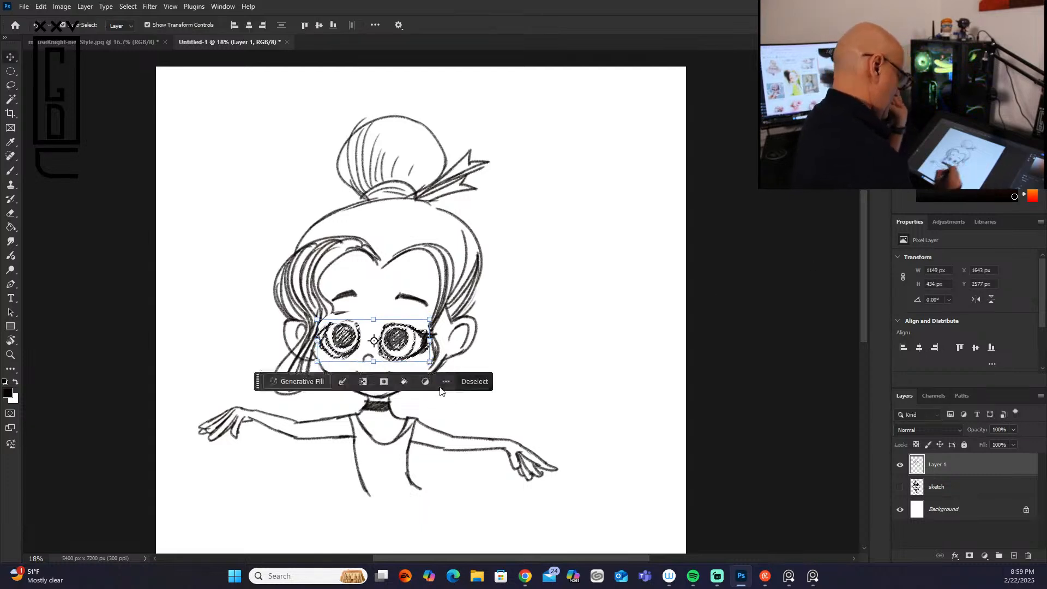
pyautogui.hotkey('ctrl', 'd')
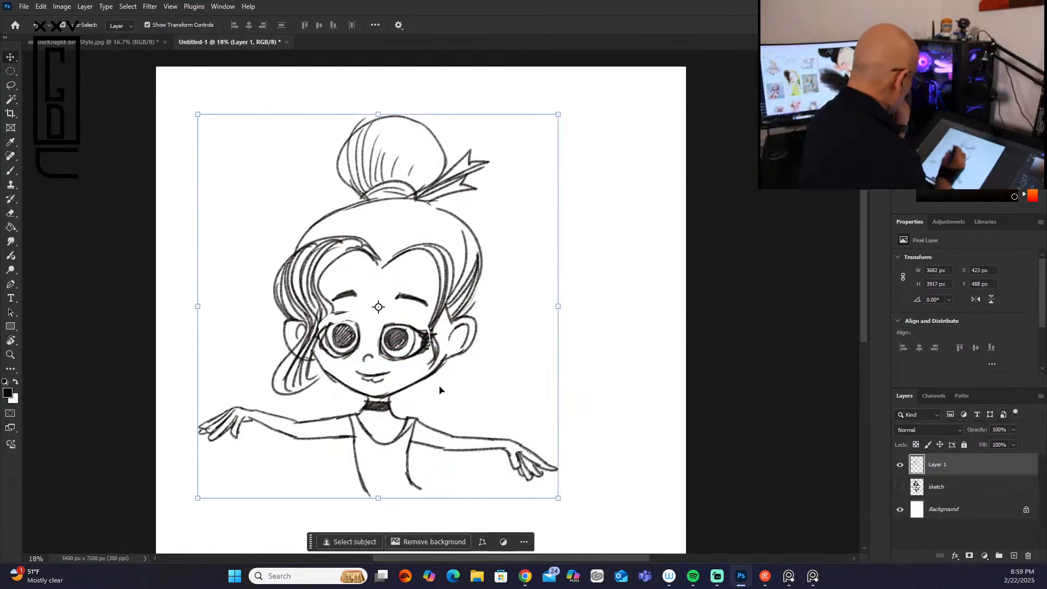
# Step: Darken the upper eyelids and left lashes, and replace the eyebrows with thinner arched ones closer to the eyes
pyautogui.press('b')
pyautogui.moveTo(329, 325); pyautogui.dragTo(355, 325)
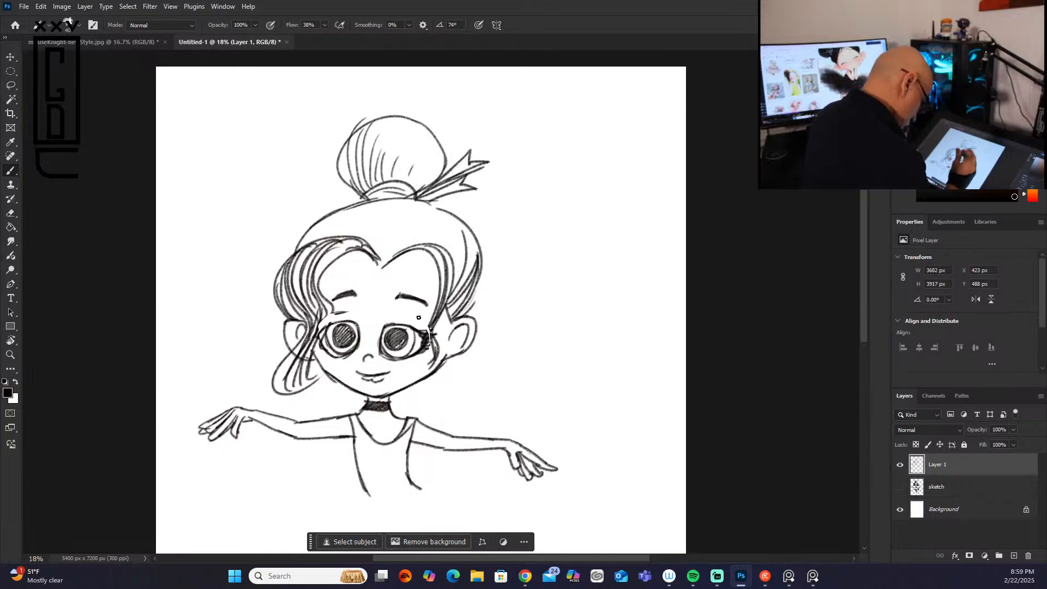
pyautogui.moveTo(334, 294); pyautogui.dragTo(427, 305)
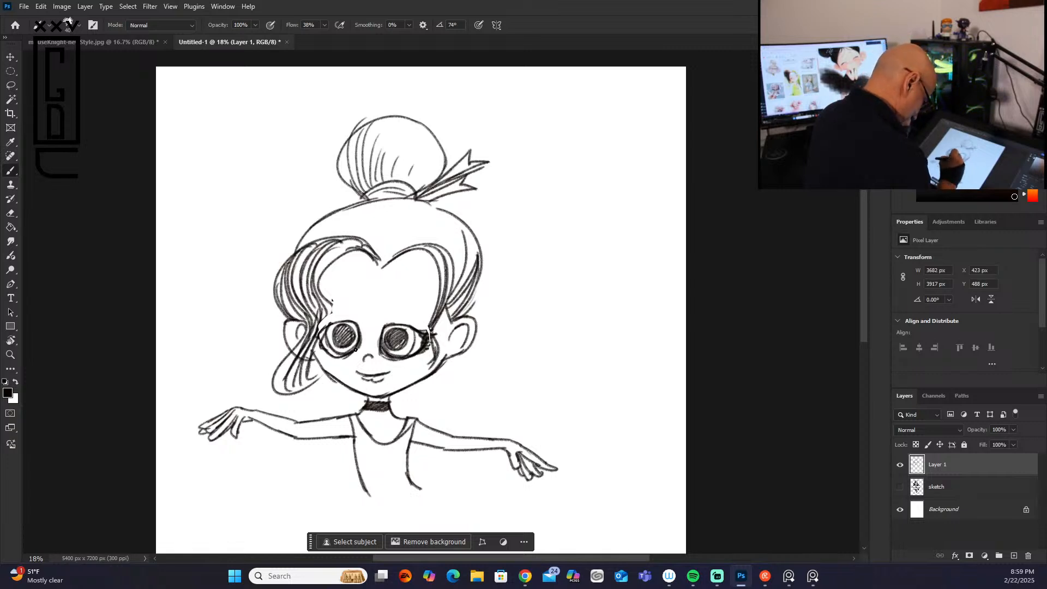
pyautogui.moveTo(353, 325)
pyautogui.mouseDown()
pyautogui.moveTo(335, 321)
pyautogui.moveTo(319, 338)
pyautogui.moveTo(326, 349)
pyautogui.moveTo(325, 328)
pyautogui.mouseUp()
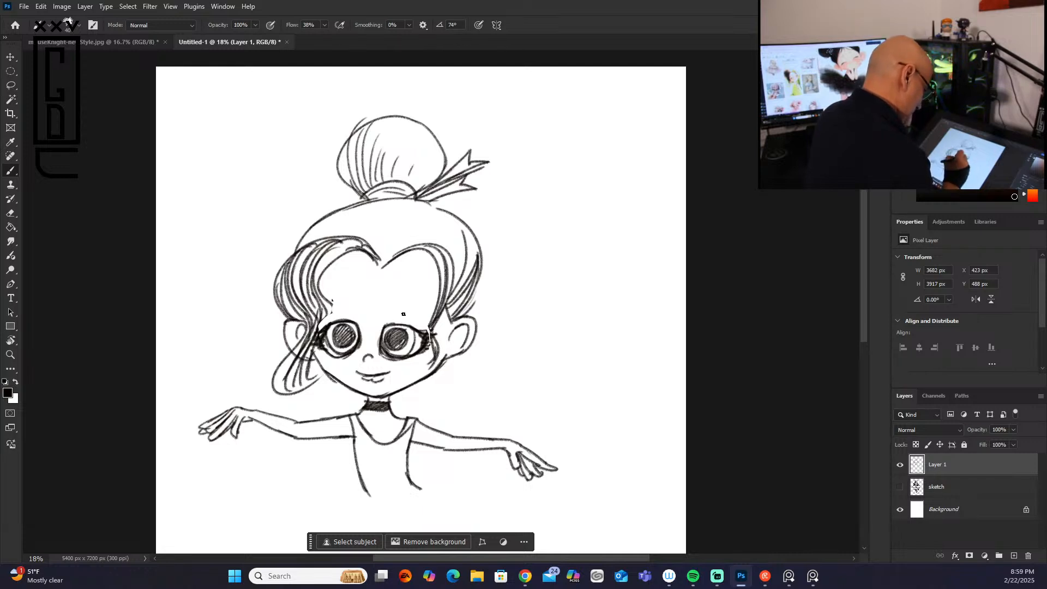
pyautogui.moveTo(402, 307); pyautogui.dragTo(425, 323)
pyautogui.moveTo(336, 310); pyautogui.dragTo(357, 301)
pyautogui.moveTo(324, 265); pyautogui.dragTo(316, 303)
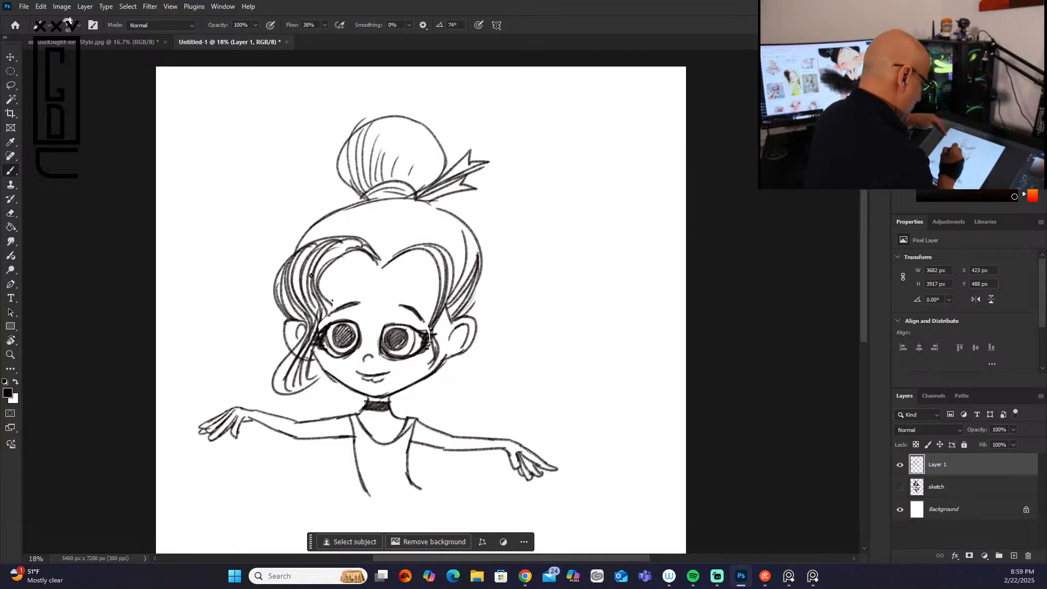
# Step: Select the bun and upper hair with the Lasso, scale them down slightly, and move them lower on the head
pyautogui.click(10, 86)
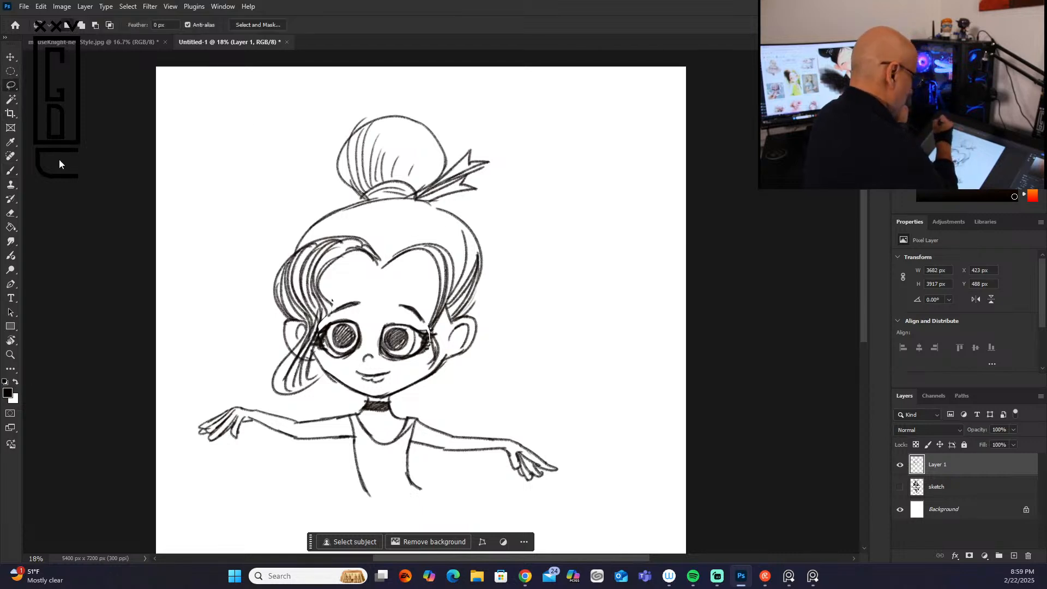
pyautogui.moveTo(306, 211)
pyautogui.mouseDown()
pyautogui.moveTo(286, 257)
pyautogui.moveTo(436, 285)
pyautogui.moveTo(514, 218)
pyautogui.moveTo(306, 163)
pyautogui.moveTo(285, 215)
pyautogui.mouseUp()
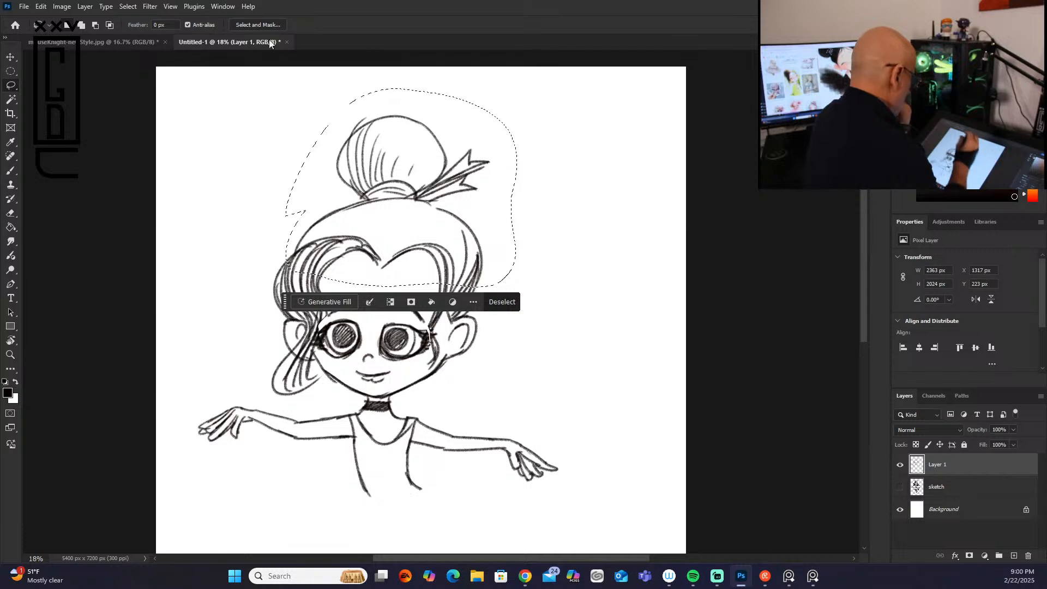
pyautogui.press('v')
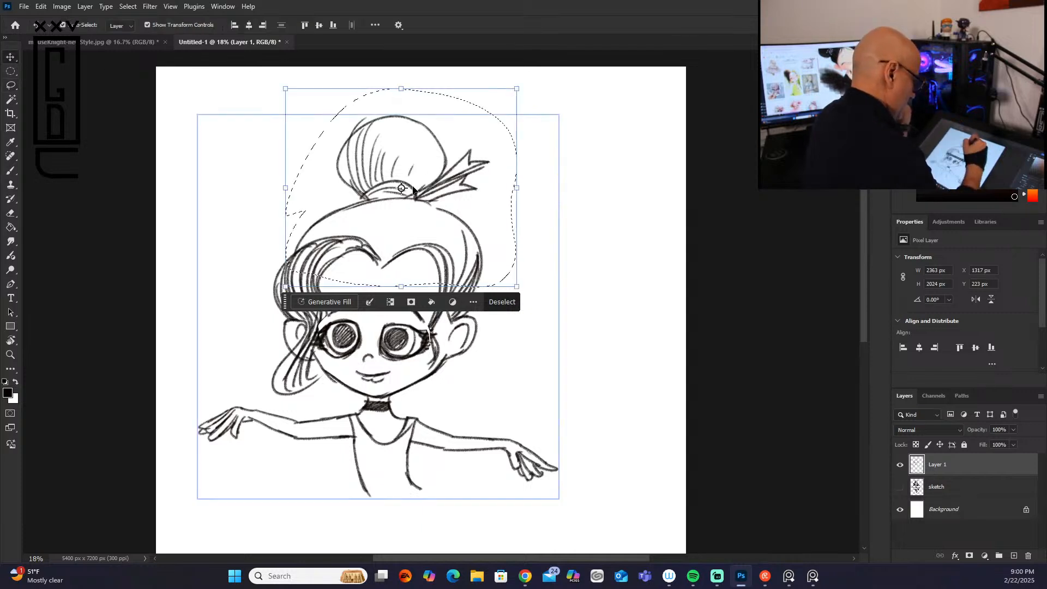
pyautogui.moveTo(410, 189); pyautogui.dragTo(407, 203)
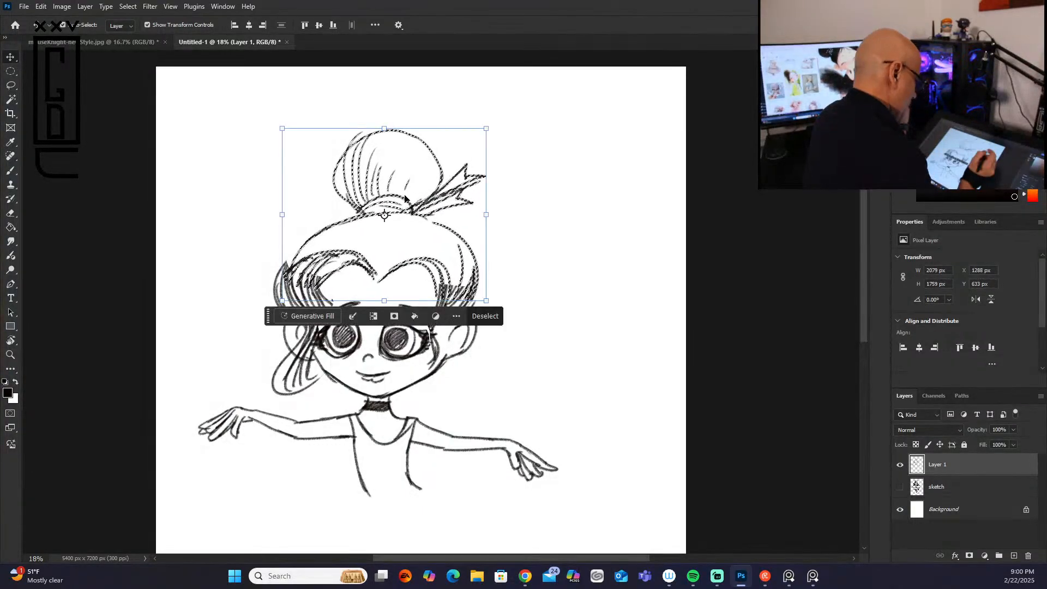
pyautogui.hotkey('ctrl', 'd')
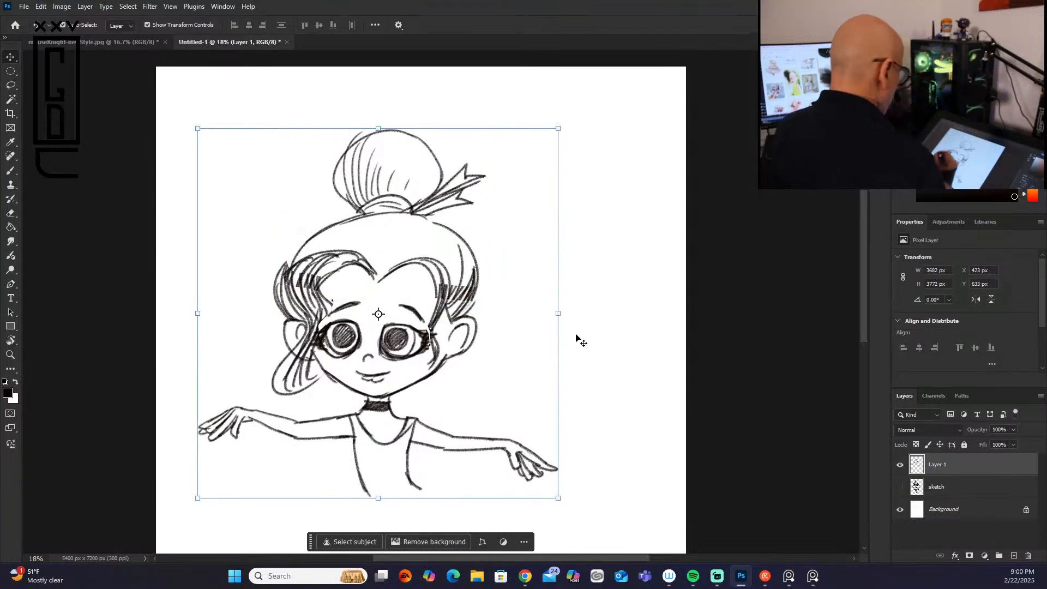
# Step: Redraw the crown's left contour and clear the old strands from both sides of the hair
pyautogui.press('b')
pyautogui.moveTo(345, 219)
pyautogui.mouseDown()
pyautogui.moveTo(304, 240)
pyautogui.moveTo(334, 225)
pyautogui.moveTo(288, 272)
pyautogui.moveTo(304, 286)
pyautogui.moveTo(331, 243)
pyautogui.moveTo(310, 286)
pyautogui.moveTo(358, 244)
pyautogui.moveTo(312, 271)
pyautogui.moveTo(307, 254)
pyautogui.moveTo(307, 303)
pyautogui.moveTo(310, 274)
pyautogui.mouseUp()
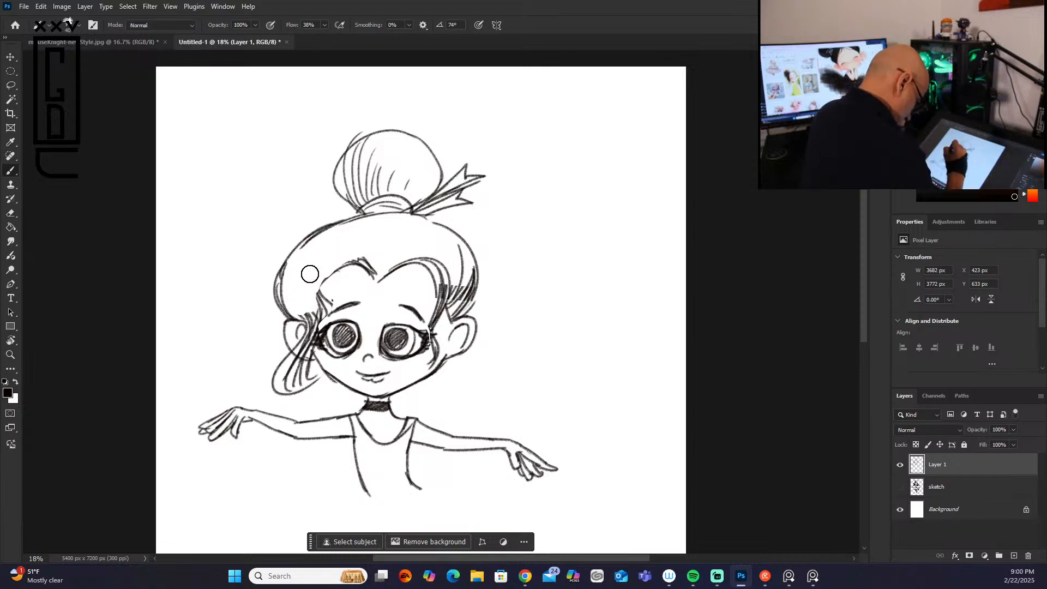
pyautogui.moveTo(454, 271)
pyautogui.mouseDown()
pyautogui.moveTo(467, 291)
pyautogui.moveTo(447, 251)
pyautogui.moveTo(450, 296)
pyautogui.moveTo(432, 256)
pyautogui.moveTo(438, 303)
pyautogui.mouseUp()
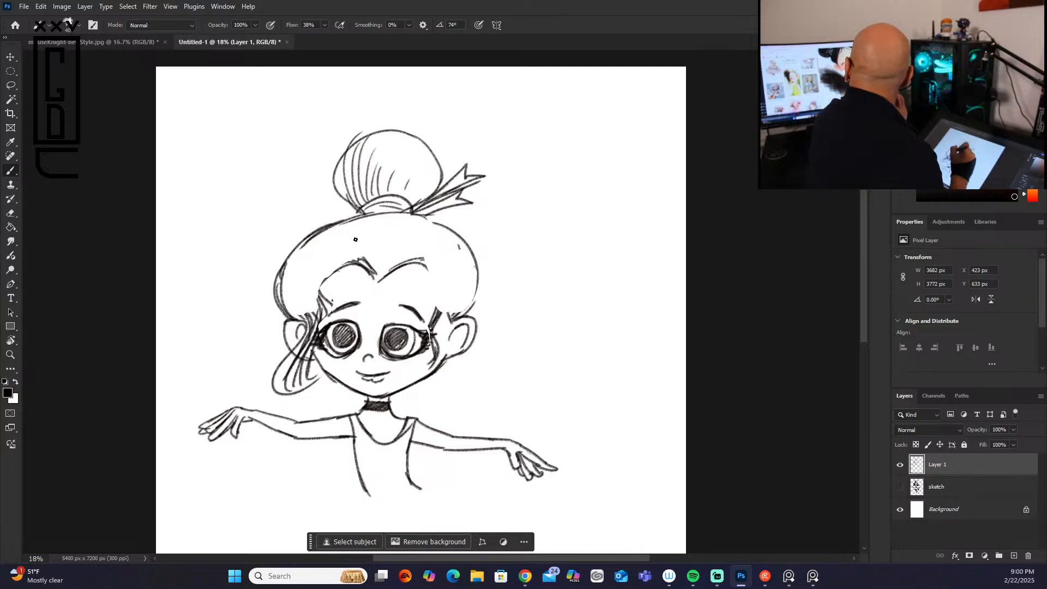
# Step: Redraw the left front lock sweeping from the parting past the cheek, and fill it with strand lines
pyautogui.moveTo(370, 268); pyautogui.dragTo(319, 308)
pyautogui.moveTo(338, 267); pyautogui.dragTo(313, 334)
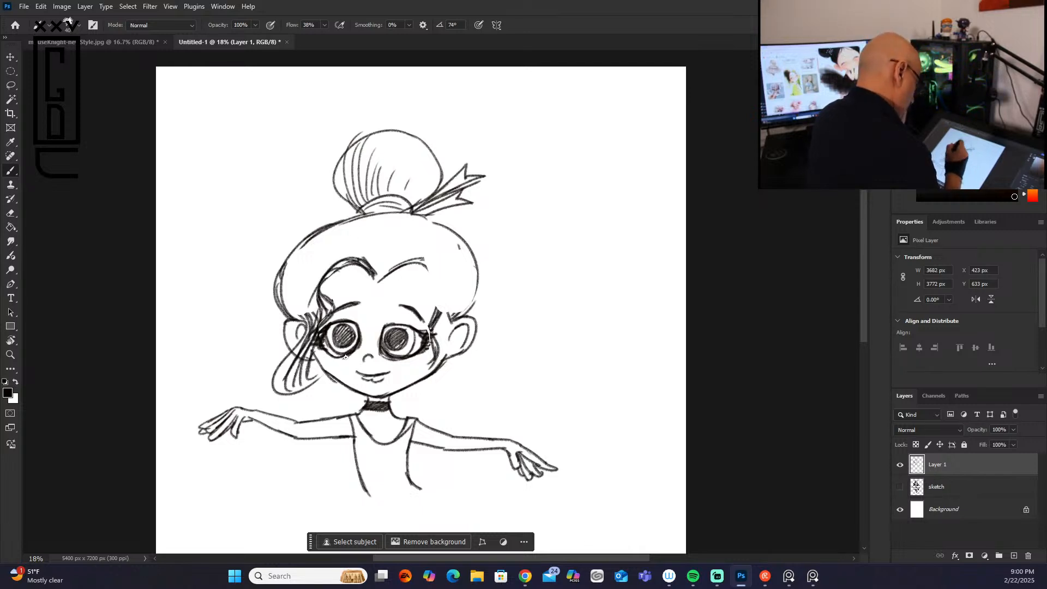
pyautogui.moveTo(320, 290); pyautogui.dragTo(302, 364)
pyautogui.moveTo(335, 266); pyautogui.dragTo(310, 373)
pyautogui.moveTo(375, 266)
pyautogui.mouseDown()
pyautogui.moveTo(334, 247)
pyautogui.moveTo(313, 331)
pyautogui.mouseUp()
pyautogui.moveTo(345, 243)
pyautogui.mouseDown()
pyautogui.moveTo(307, 335)
pyautogui.moveTo(314, 266)
pyautogui.mouseUp()
pyautogui.moveTo(315, 265); pyautogui.dragTo(307, 345)
pyautogui.moveTo(311, 302); pyautogui.dragTo(299, 350)
pyautogui.moveTo(307, 337)
pyautogui.mouseDown()
pyautogui.moveTo(287, 372)
pyautogui.moveTo(308, 339)
pyautogui.mouseUp()
pyautogui.moveTo(311, 338)
pyautogui.mouseDown()
pyautogui.moveTo(289, 376)
pyautogui.moveTo(296, 384)
pyautogui.mouseUp()
pyautogui.moveTo(306, 315); pyautogui.dragTo(294, 342)
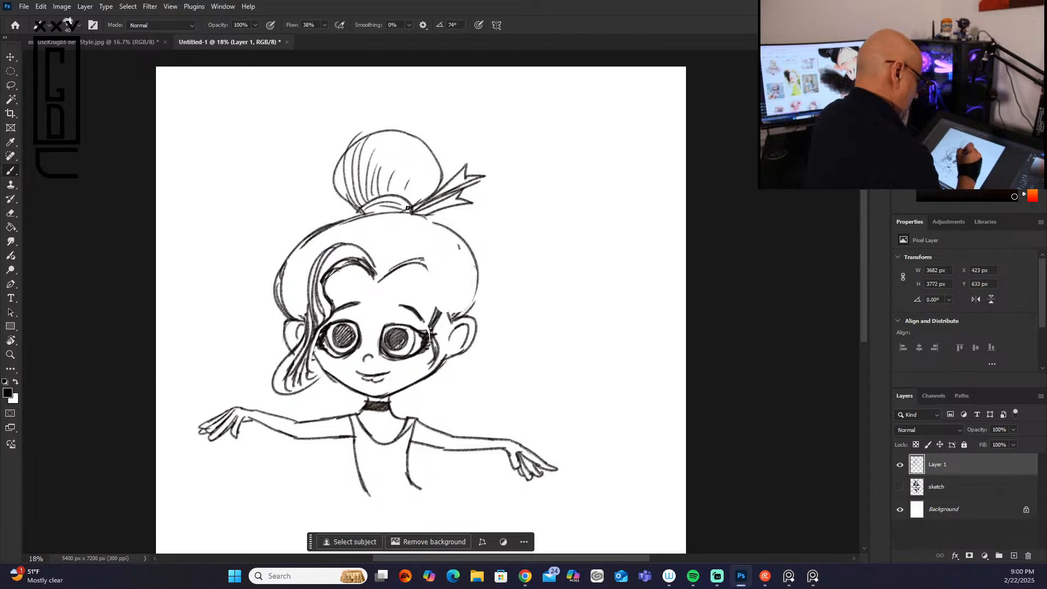
pyautogui.moveTo(330, 272); pyautogui.dragTo(322, 311)
pyautogui.moveTo(340, 241); pyautogui.dragTo(309, 322)
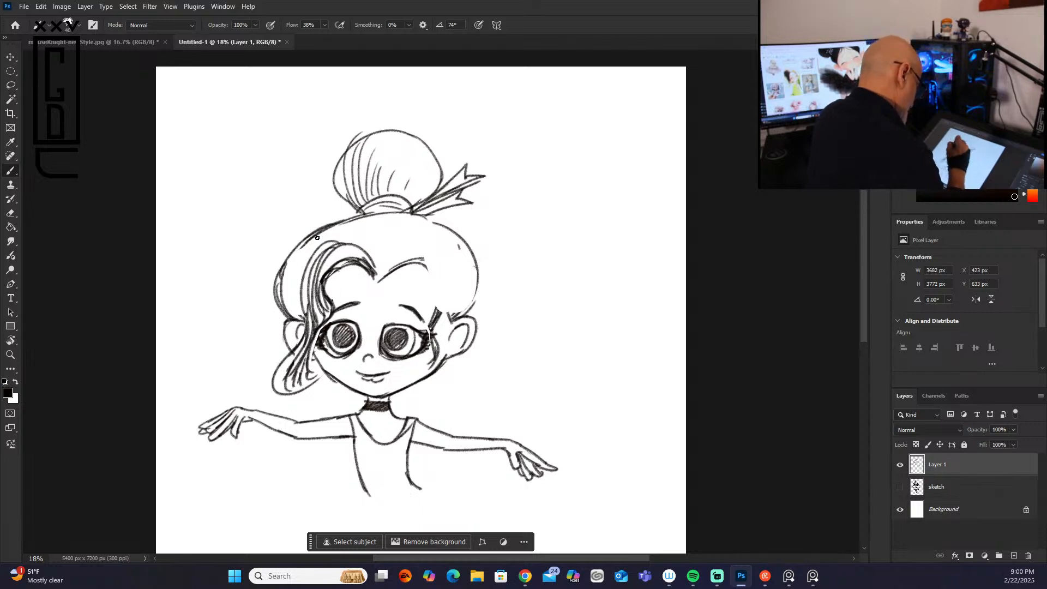
# Step: Draw hair strands on the left side of the crown and from the bun down to the parting
pyautogui.moveTo(306, 316)
pyautogui.mouseDown()
pyautogui.moveTo(283, 268)
pyautogui.moveTo(281, 319)
pyautogui.mouseUp()
pyautogui.moveTo(300, 248)
pyautogui.mouseDown()
pyautogui.moveTo(286, 306)
pyautogui.moveTo(315, 235)
pyautogui.moveTo(301, 278)
pyautogui.mouseUp()
pyautogui.moveTo(325, 229); pyautogui.dragTo(315, 250)
pyautogui.moveTo(338, 220)
pyautogui.mouseDown()
pyautogui.moveTo(322, 246)
pyautogui.moveTo(365, 243)
pyautogui.moveTo(376, 277)
pyautogui.mouseUp()
pyautogui.moveTo(385, 216); pyautogui.dragTo(375, 281)
pyautogui.moveTo(355, 235)
pyautogui.mouseDown()
pyautogui.moveTo(387, 234)
pyautogui.moveTo(376, 277)
pyautogui.mouseUp()
# Step: Outline the right hairline down to the ear and fill the right side of the crown with curved strands
pyautogui.moveTo(412, 233)
pyautogui.mouseDown()
pyautogui.moveTo(377, 277)
pyautogui.moveTo(444, 225)
pyautogui.mouseUp()
pyautogui.moveTo(381, 277)
pyautogui.mouseDown()
pyautogui.moveTo(448, 246)
pyautogui.moveTo(440, 319)
pyautogui.mouseUp()
pyautogui.moveTo(413, 263)
pyautogui.mouseDown()
pyautogui.moveTo(437, 316)
pyautogui.moveTo(451, 319)
pyautogui.mouseUp()
pyautogui.moveTo(472, 266)
pyautogui.mouseDown()
pyautogui.moveTo(442, 307)
pyautogui.moveTo(461, 310)
pyautogui.mouseUp()
pyautogui.moveTo(467, 245)
pyautogui.mouseDown()
pyautogui.moveTo(448, 302)
pyautogui.moveTo(446, 287)
pyautogui.mouseUp()
pyautogui.moveTo(442, 233)
pyautogui.mouseDown()
pyautogui.moveTo(447, 251)
pyautogui.moveTo(381, 275)
pyautogui.moveTo(395, 272)
pyautogui.mouseUp()
pyautogui.moveTo(457, 257); pyautogui.dragTo(409, 270)
pyautogui.moveTo(436, 231); pyautogui.dragTo(382, 266)
pyautogui.moveTo(405, 211)
pyautogui.mouseDown()
pyautogui.moveTo(388, 255)
pyautogui.moveTo(386, 245)
pyautogui.mouseUp()
pyautogui.moveTo(390, 212); pyautogui.dragTo(391, 256)
pyautogui.moveTo(423, 220); pyautogui.dragTo(405, 241)
# Step: Add denser strands to the left sweep of hair and darken the center parting below the bun
pyautogui.moveTo(333, 232)
pyautogui.mouseDown()
pyautogui.moveTo(380, 261)
pyautogui.moveTo(312, 262)
pyautogui.moveTo(301, 306)
pyautogui.mouseUp()
pyautogui.moveTo(319, 253); pyautogui.dragTo(304, 327)
pyautogui.moveTo(345, 233); pyautogui.dragTo(322, 308)
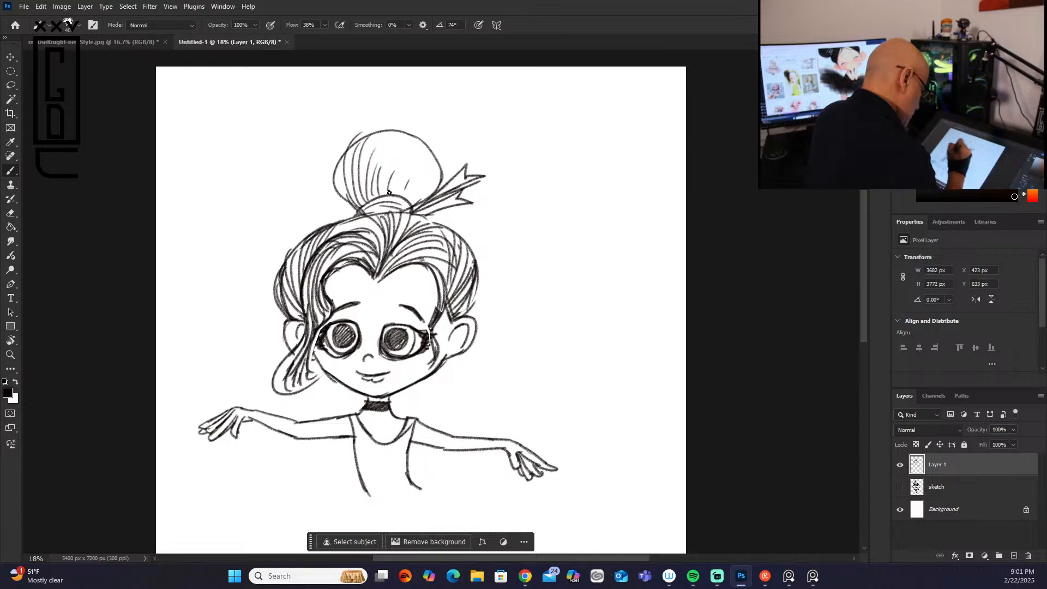
pyautogui.moveTo(374, 238)
pyautogui.mouseDown()
pyautogui.moveTo(329, 223)
pyautogui.moveTo(381, 272)
pyautogui.mouseUp()
pyautogui.moveTo(391, 217); pyautogui.dragTo(384, 262)
pyautogui.moveTo(434, 222)
pyautogui.mouseDown()
pyautogui.moveTo(389, 251)
pyautogui.moveTo(410, 219)
pyautogui.moveTo(439, 236)
pyautogui.mouseUp()
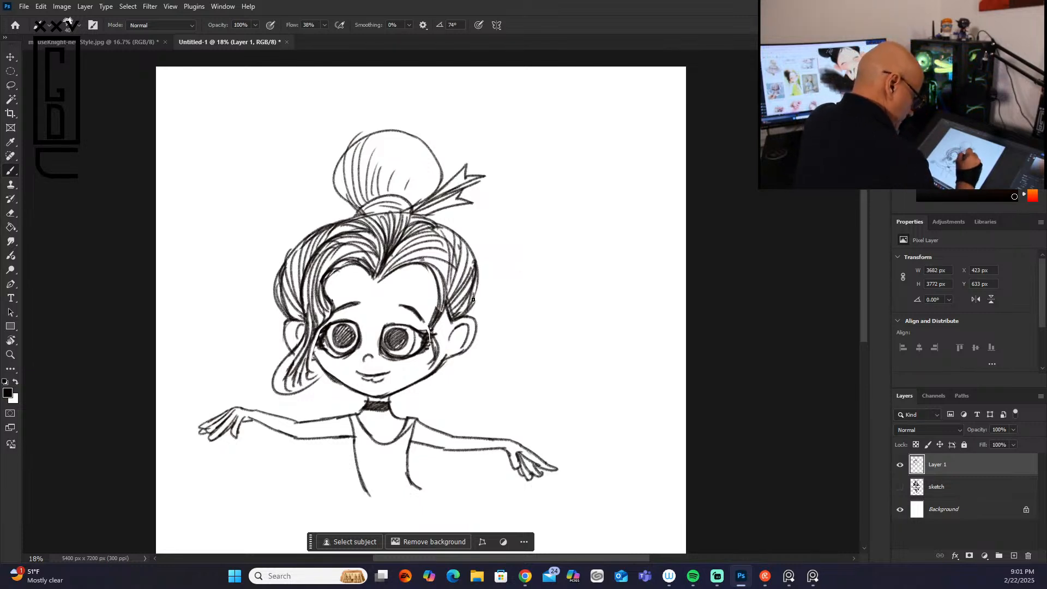
# Step: Darken the hair and side lock near the right ear, extend the right eye's lashes, and add a round earring
pyautogui.moveTo(453, 299); pyautogui.dragTo(461, 290)
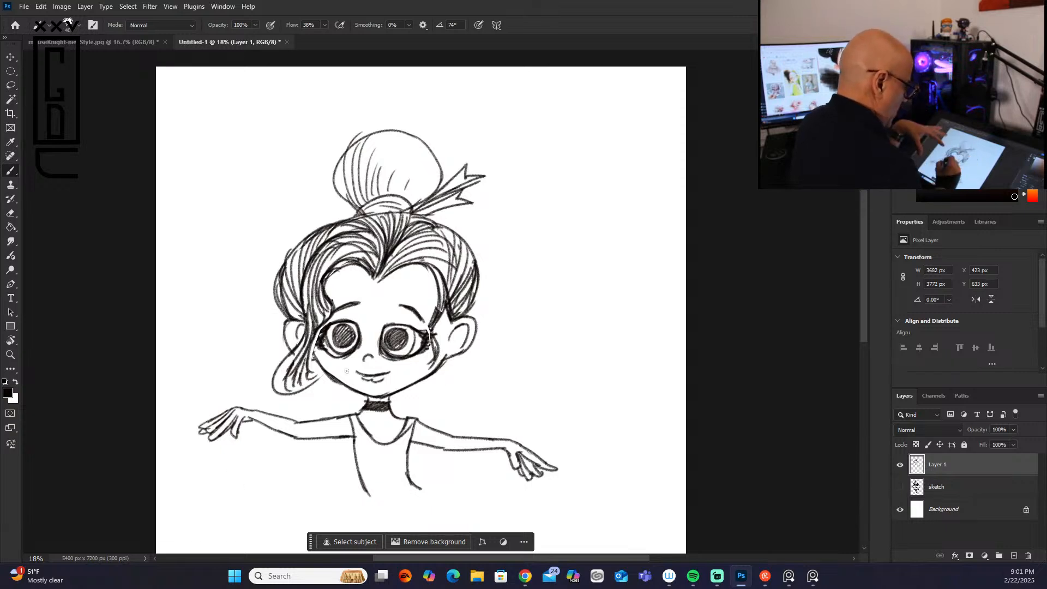
pyautogui.moveTo(440, 307)
pyautogui.mouseDown()
pyautogui.moveTo(427, 339)
pyautogui.moveTo(435, 362)
pyautogui.moveTo(435, 343)
pyautogui.moveTo(413, 321)
pyautogui.moveTo(439, 362)
pyautogui.moveTo(447, 343)
pyautogui.moveTo(431, 373)
pyautogui.mouseUp()
pyautogui.moveTo(456, 331); pyautogui.dragTo(455, 357)
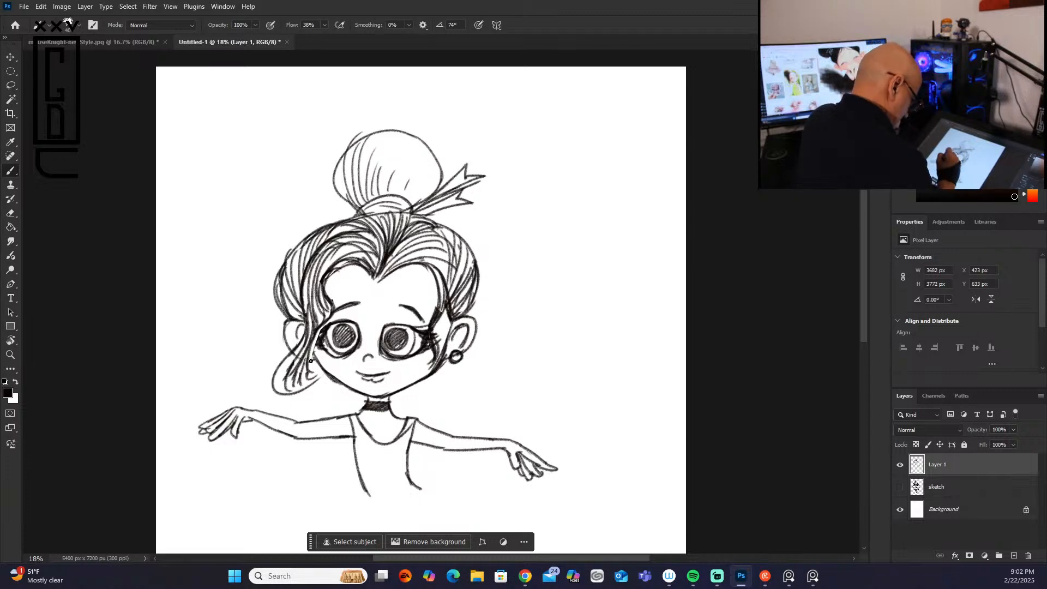
# Step: Replace the looping left lock with a thin wavy curl, and reshape and darken the hair's left edge
pyautogui.moveTo(275, 360); pyautogui.dragTo(310, 389)
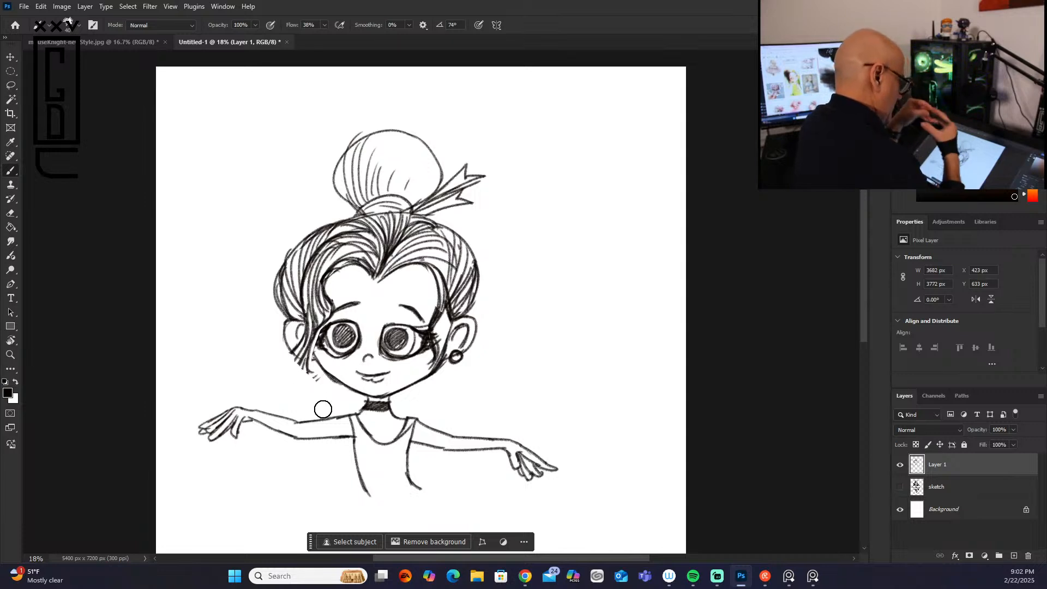
pyautogui.moveTo(305, 351)
pyautogui.mouseDown()
pyautogui.moveTo(315, 389)
pyautogui.moveTo(316, 372)
pyautogui.moveTo(310, 397)
pyautogui.moveTo(312, 338)
pyautogui.moveTo(299, 376)
pyautogui.moveTo(303, 340)
pyautogui.moveTo(318, 389)
pyautogui.mouseUp()
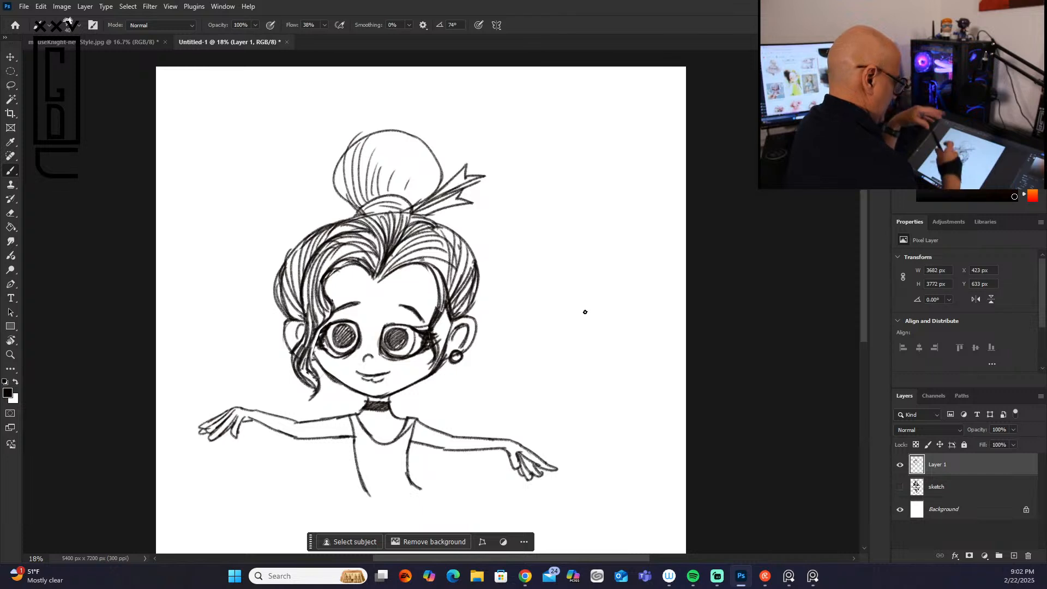
pyautogui.moveTo(285, 312)
pyautogui.mouseDown()
pyautogui.moveTo(288, 260)
pyautogui.moveTo(286, 285)
pyautogui.moveTo(294, 254)
pyautogui.moveTo(323, 222)
pyautogui.mouseUp()
pyautogui.moveTo(288, 290); pyautogui.dragTo(302, 315)
pyautogui.moveTo(288, 261)
pyautogui.mouseDown()
pyautogui.moveTo(292, 320)
pyautogui.moveTo(290, 282)
pyautogui.moveTo(305, 320)
pyautogui.moveTo(289, 343)
pyautogui.moveTo(290, 322)
pyautogui.moveTo(323, 310)
pyautogui.moveTo(314, 241)
pyautogui.moveTo(403, 191)
pyautogui.moveTo(341, 222)
pyautogui.mouseUp()
pyautogui.moveTo(289, 284)
pyautogui.mouseDown()
pyautogui.moveTo(350, 218)
pyautogui.moveTo(297, 308)
pyautogui.mouseUp()
pyautogui.moveTo(300, 255); pyautogui.dragTo(296, 270)
pyautogui.moveTo(297, 321)
pyautogui.mouseDown()
pyautogui.moveTo(291, 290)
pyautogui.moveTo(293, 259)
pyautogui.moveTo(327, 230)
pyautogui.mouseUp()
pyautogui.moveTo(286, 290); pyautogui.dragTo(326, 225)
pyautogui.moveTo(292, 301)
pyautogui.mouseDown()
pyautogui.moveTo(320, 240)
pyautogui.moveTo(310, 245)
pyautogui.moveTo(306, 275)
pyautogui.moveTo(343, 227)
pyautogui.mouseUp()
# Step: Fill the bun with dense strands converging at the hair band, and touch up the ribbon
pyautogui.moveTo(300, 274)
pyautogui.mouseDown()
pyautogui.moveTo(325, 247)
pyautogui.moveTo(369, 236)
pyautogui.moveTo(393, 176)
pyautogui.moveTo(387, 210)
pyautogui.moveTo(373, 214)
pyautogui.moveTo(417, 185)
pyautogui.moveTo(401, 197)
pyautogui.moveTo(418, 159)
pyautogui.mouseUp()
pyautogui.moveTo(403, 197); pyautogui.dragTo(423, 152)
pyautogui.moveTo(402, 205)
pyautogui.mouseDown()
pyautogui.moveTo(436, 160)
pyautogui.moveTo(429, 186)
pyautogui.mouseUp()
pyautogui.moveTo(429, 187)
pyautogui.mouseDown()
pyautogui.moveTo(440, 159)
pyautogui.moveTo(410, 143)
pyautogui.mouseUp()
pyautogui.moveTo(397, 194); pyautogui.dragTo(408, 132)
pyautogui.moveTo(394, 188); pyautogui.dragTo(399, 131)
pyautogui.moveTo(388, 198); pyautogui.dragTo(398, 133)
pyautogui.moveTo(382, 193); pyautogui.dragTo(391, 134)
pyautogui.moveTo(380, 197)
pyautogui.mouseDown()
pyautogui.moveTo(385, 133)
pyautogui.moveTo(373, 135)
pyautogui.mouseUp()
pyautogui.moveTo(364, 201); pyautogui.dragTo(365, 139)
pyautogui.moveTo(350, 169)
pyautogui.mouseDown()
pyautogui.moveTo(353, 143)
pyautogui.moveTo(361, 200)
pyautogui.mouseUp()
pyautogui.moveTo(346, 151); pyautogui.dragTo(360, 206)
pyautogui.moveTo(338, 169); pyautogui.dragTo(358, 205)
pyautogui.moveTo(340, 186)
pyautogui.mouseDown()
pyautogui.moveTo(356, 205)
pyautogui.moveTo(457, 174)
pyautogui.mouseUp()
# Step: Add denser strands to the right sweep of hair and darken the right hairline and temple lock
pyautogui.moveTo(413, 213)
pyautogui.mouseDown()
pyautogui.moveTo(463, 184)
pyautogui.moveTo(456, 192)
pyautogui.moveTo(472, 203)
pyautogui.moveTo(426, 216)
pyautogui.moveTo(474, 292)
pyautogui.mouseUp()
pyautogui.moveTo(471, 292); pyautogui.dragTo(455, 313)
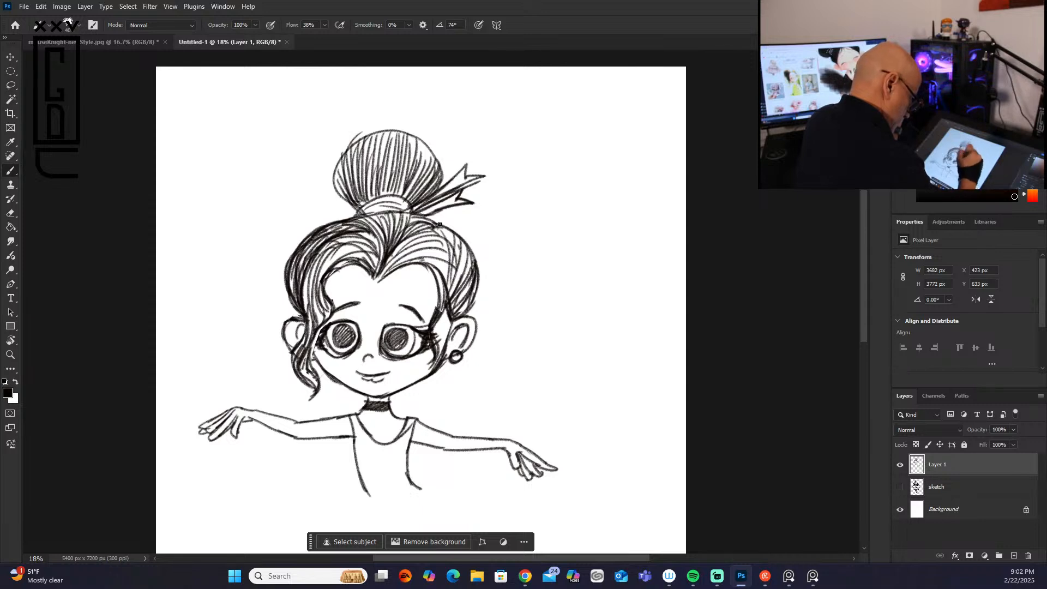
pyautogui.moveTo(429, 264)
pyautogui.mouseDown()
pyautogui.moveTo(442, 311)
pyautogui.moveTo(431, 316)
pyautogui.moveTo(441, 307)
pyautogui.moveTo(438, 369)
pyautogui.mouseUp()
pyautogui.moveTo(404, 254); pyautogui.dragTo(392, 271)
pyautogui.moveTo(448, 247)
pyautogui.mouseDown()
pyautogui.moveTo(401, 286)
pyautogui.moveTo(442, 287)
pyautogui.mouseUp()
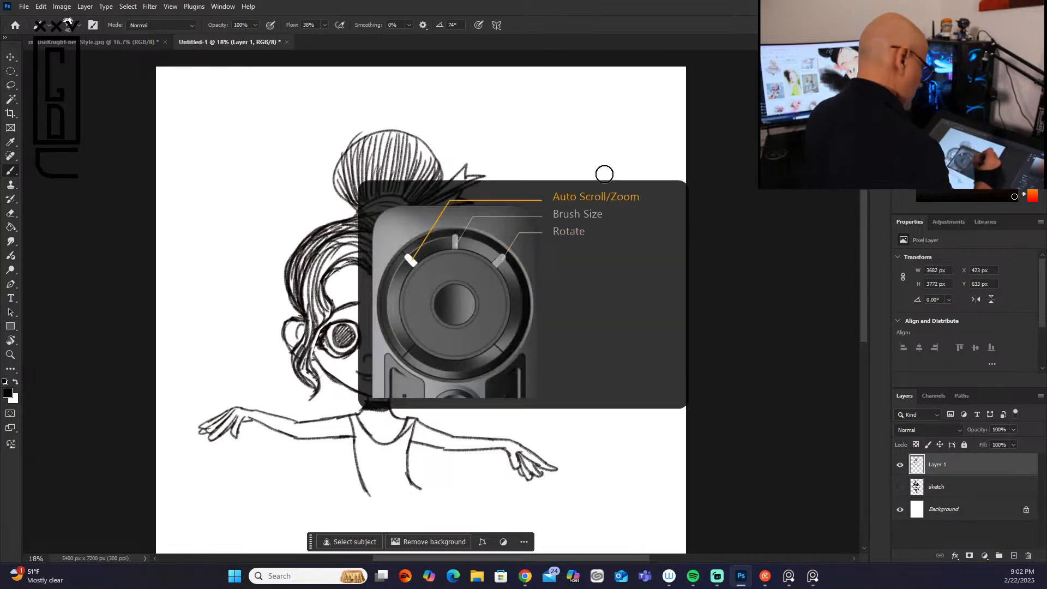
# Step: Erase the right hairline and temple lock, and redraw them as a smooth curve from the center parting to the right eye's outer corner
pyautogui.scroll(-2, 591, 161)
pyautogui.scroll(5, 589, 160)
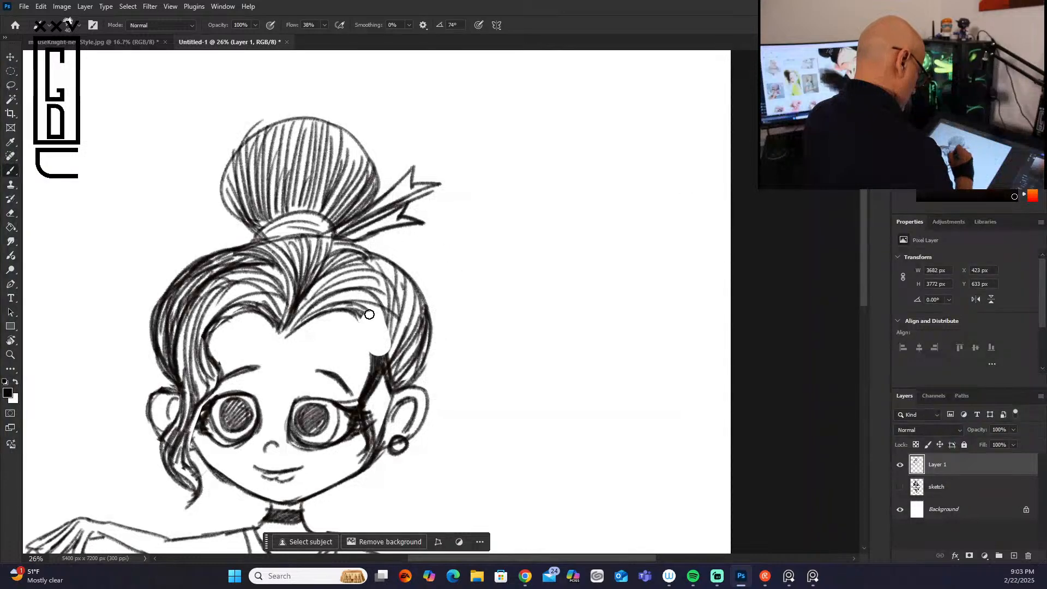
pyautogui.moveTo(376, 375)
pyautogui.mouseDown()
pyautogui.moveTo(374, 354)
pyautogui.moveTo(367, 392)
pyautogui.mouseUp()
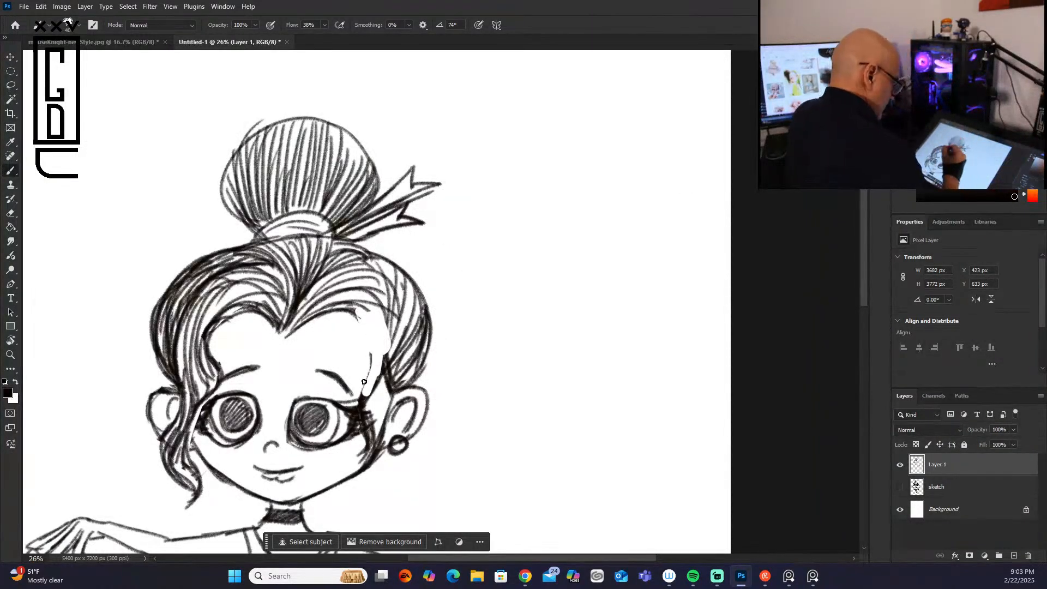
pyautogui.moveTo(285, 336)
pyautogui.mouseDown()
pyautogui.moveTo(351, 313)
pyautogui.moveTo(370, 354)
pyautogui.moveTo(366, 391)
pyautogui.mouseUp()
pyautogui.moveTo(347, 301)
pyautogui.mouseDown()
pyautogui.moveTo(377, 346)
pyautogui.moveTo(373, 396)
pyautogui.moveTo(361, 390)
pyautogui.mouseUp()
pyautogui.moveTo(368, 318); pyautogui.dragTo(376, 396)
pyautogui.moveTo(380, 342); pyautogui.dragTo(366, 395)
pyautogui.moveTo(358, 319); pyautogui.dragTo(370, 440)
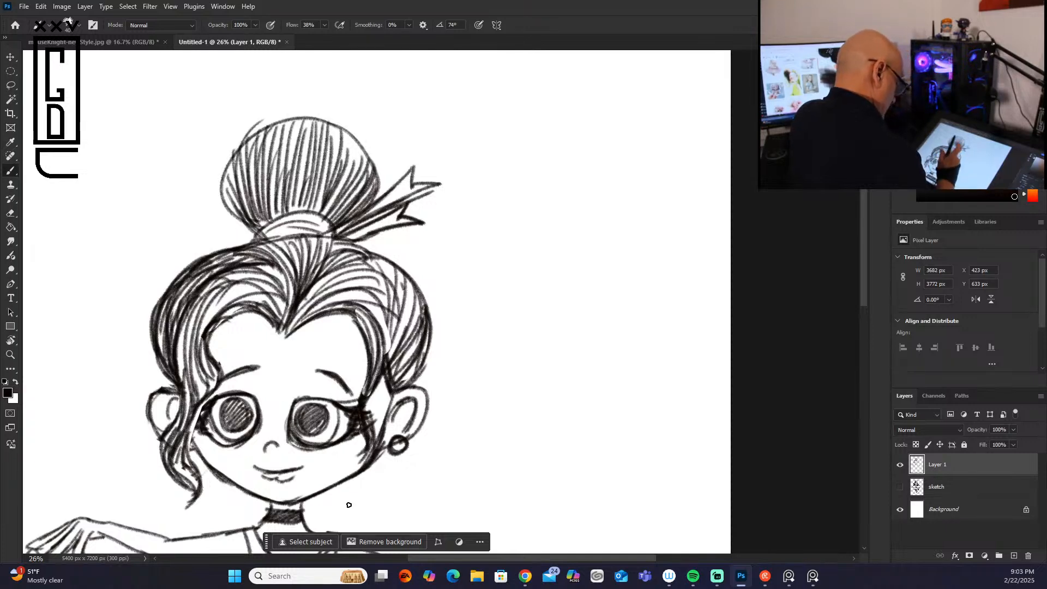
# Step: Erase the inner outlines of both eyes and redraw them closer around the irises
pyautogui.moveTo(266, 402); pyautogui.dragTo(252, 443)
pyautogui.moveTo(288, 406)
pyautogui.mouseDown()
pyautogui.moveTo(290, 440)
pyautogui.moveTo(239, 450)
pyautogui.moveTo(323, 452)
pyautogui.mouseUp()
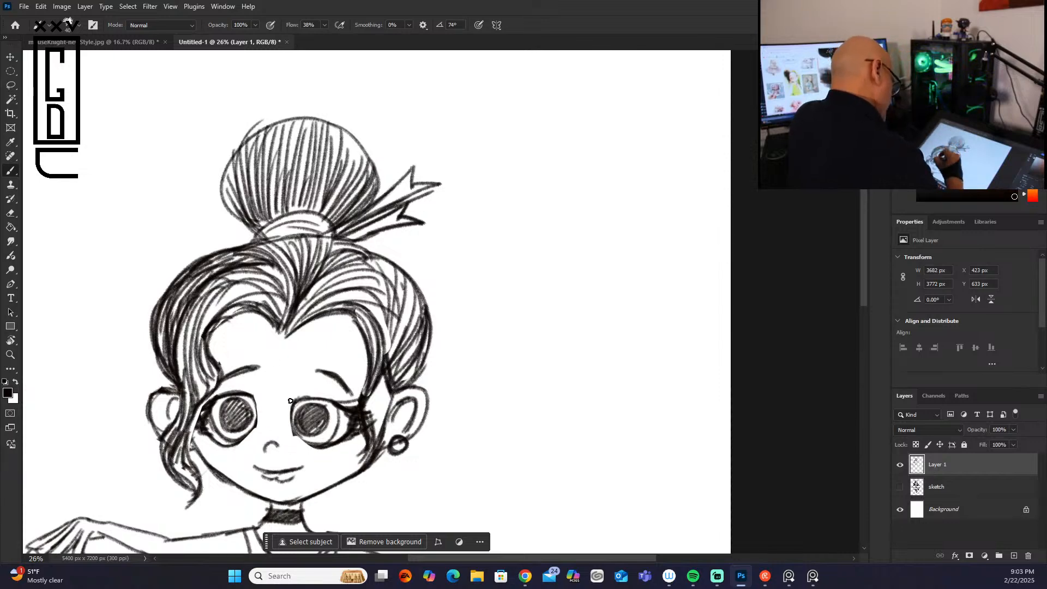
pyautogui.moveTo(293, 424); pyautogui.dragTo(322, 448)
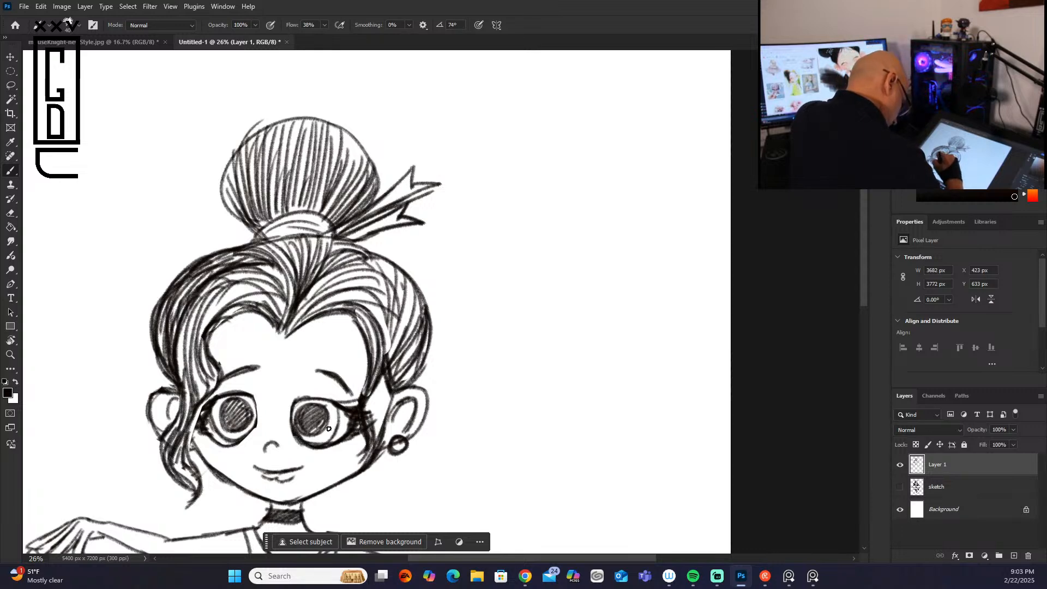
pyautogui.moveTo(256, 416); pyautogui.dragTo(237, 443)
pyautogui.moveTo(255, 402)
pyautogui.mouseDown()
pyautogui.moveTo(227, 393)
pyautogui.moveTo(341, 412)
pyautogui.mouseUp()
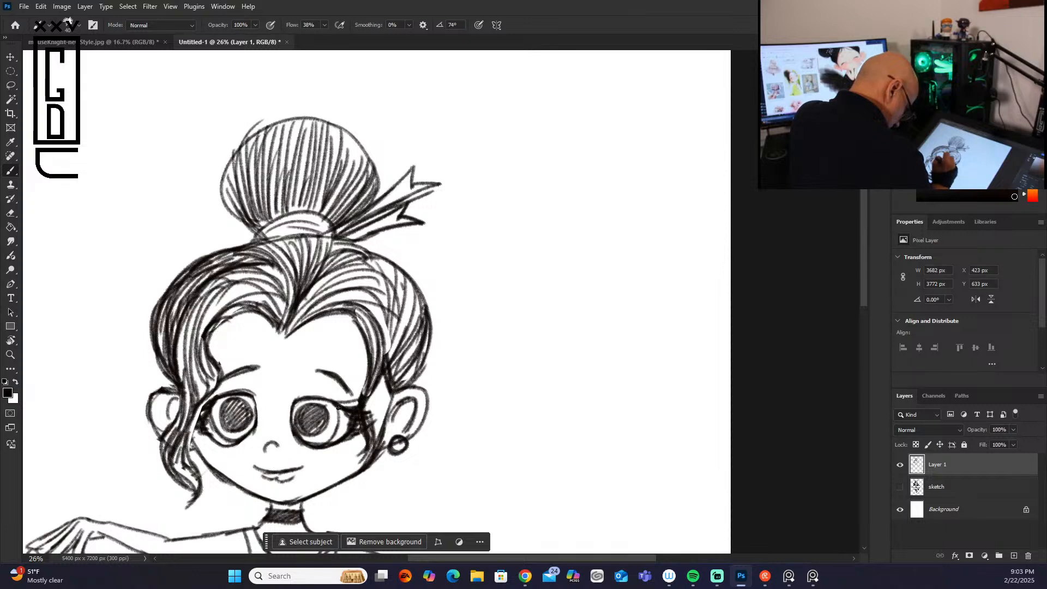
# Step: Darken the left eyebrow, touch up both upper eyelids, and thicken the left eye's lower outline
pyautogui.moveTo(247, 379)
pyautogui.mouseDown()
pyautogui.moveTo(255, 408)
pyautogui.moveTo(329, 374)
pyautogui.moveTo(343, 385)
pyautogui.mouseUp()
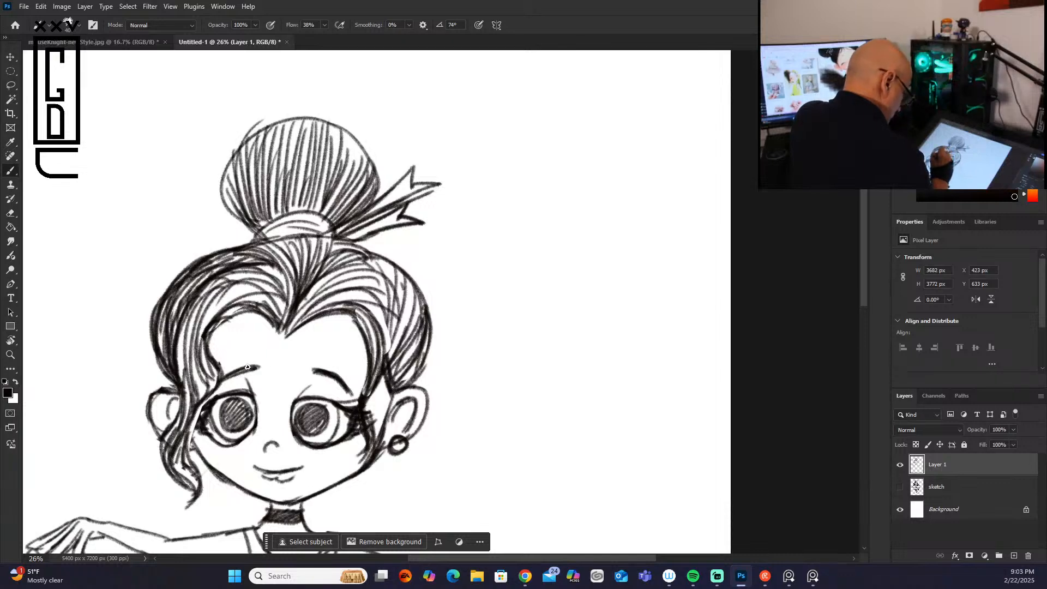
pyautogui.moveTo(253, 365); pyautogui.dragTo(236, 374)
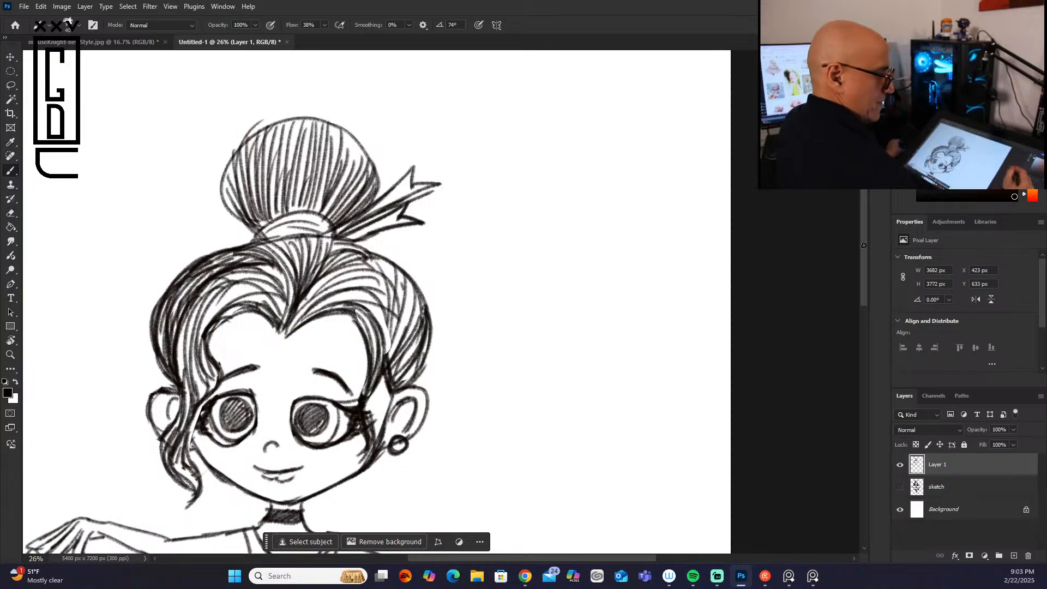
pyautogui.moveTo(861, 292)
pyautogui.mouseDown()
pyautogui.moveTo(859, 344)
pyautogui.moveTo(859, 321)
pyautogui.mouseUp()
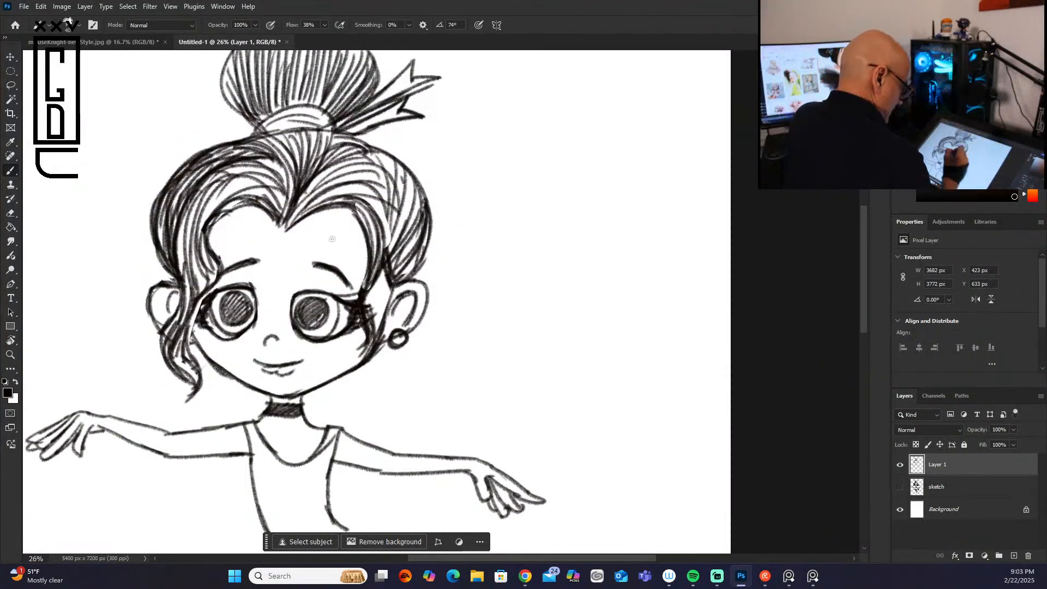
pyautogui.moveTo(323, 293); pyautogui.dragTo(358, 299)
pyautogui.moveTo(233, 286); pyautogui.dragTo(220, 281)
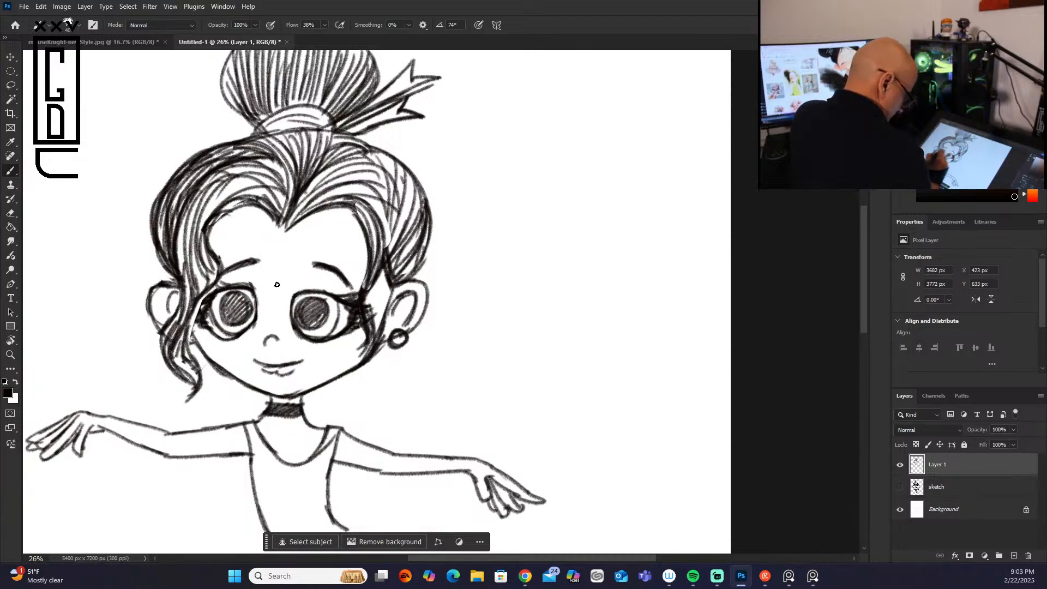
pyautogui.moveTo(206, 326)
pyautogui.mouseDown()
pyautogui.moveTo(238, 337)
pyautogui.moveTo(259, 315)
pyautogui.mouseUp()
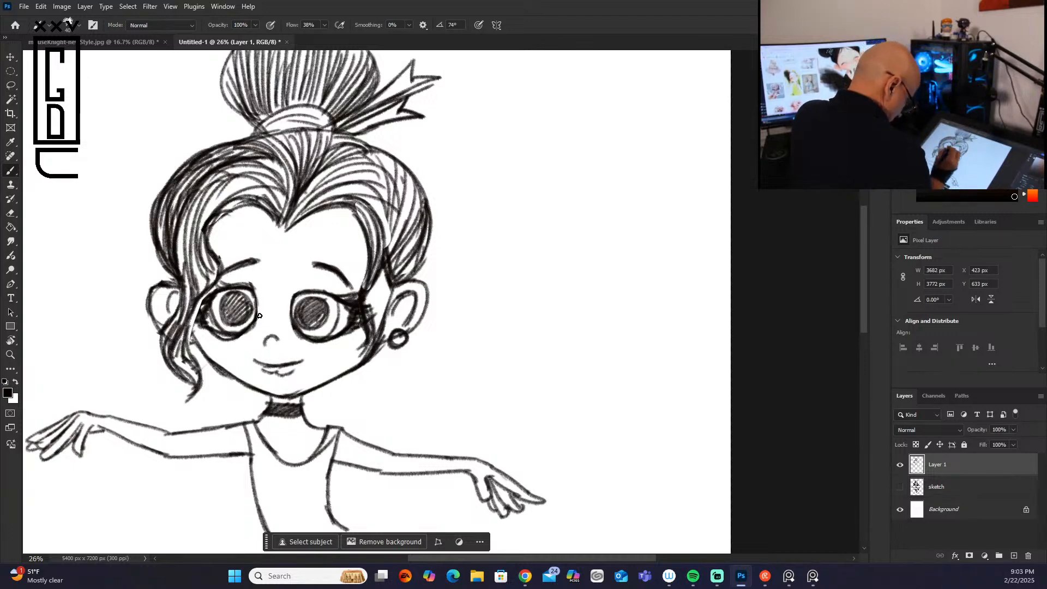
pyautogui.moveTo(206, 336)
pyautogui.mouseDown()
pyautogui.moveTo(227, 342)
pyautogui.moveTo(251, 331)
pyautogui.moveTo(227, 332)
pyautogui.moveTo(256, 315)
pyautogui.mouseUp()
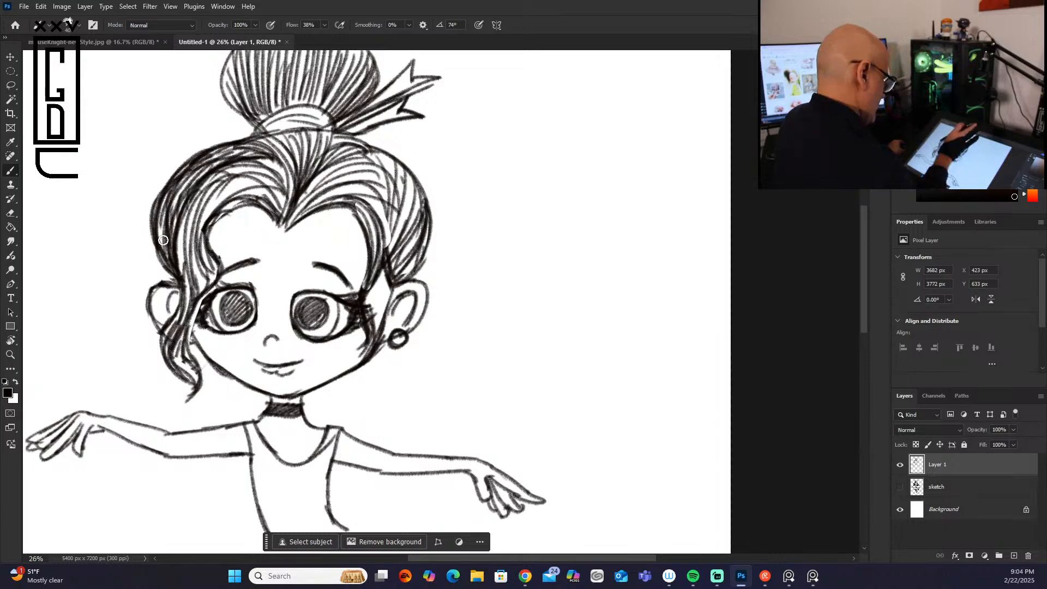
# Step: Lasso the right eye and move it slightly upward to align with the left eye
pyautogui.press('l')
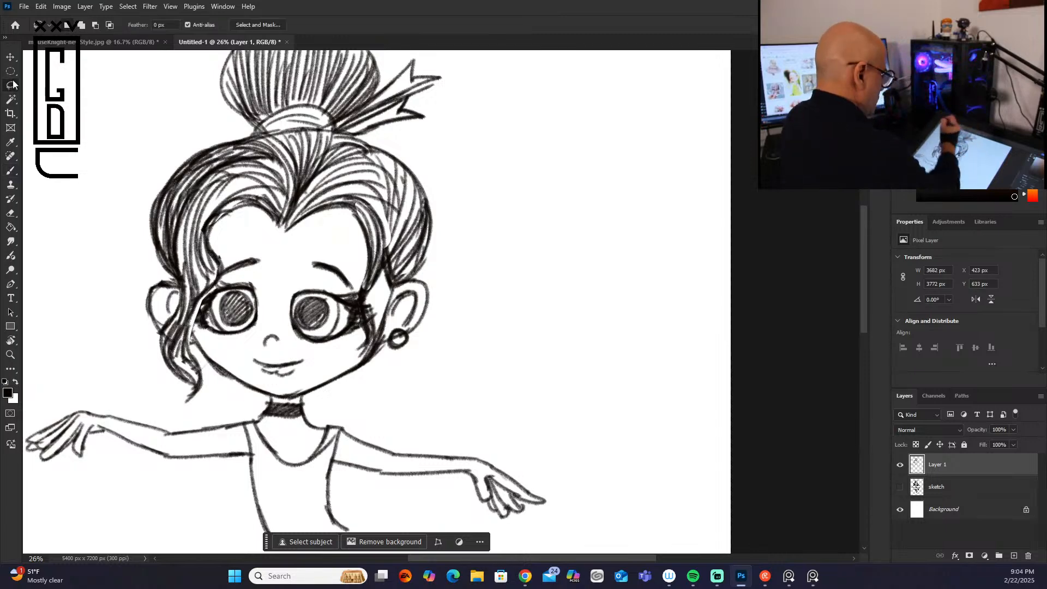
pyautogui.moveTo(290, 284); pyautogui.dragTo(295, 335)
pyautogui.moveTo(360, 331)
pyautogui.mouseDown()
pyautogui.moveTo(355, 294)
pyautogui.moveTo(324, 287)
pyautogui.mouseUp()
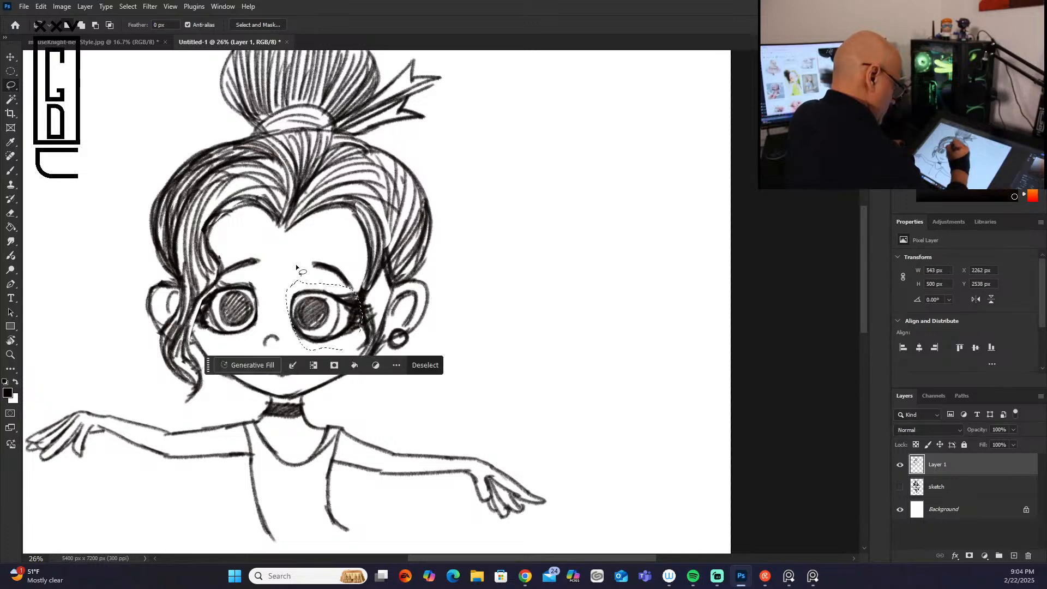
pyautogui.click(11, 57)
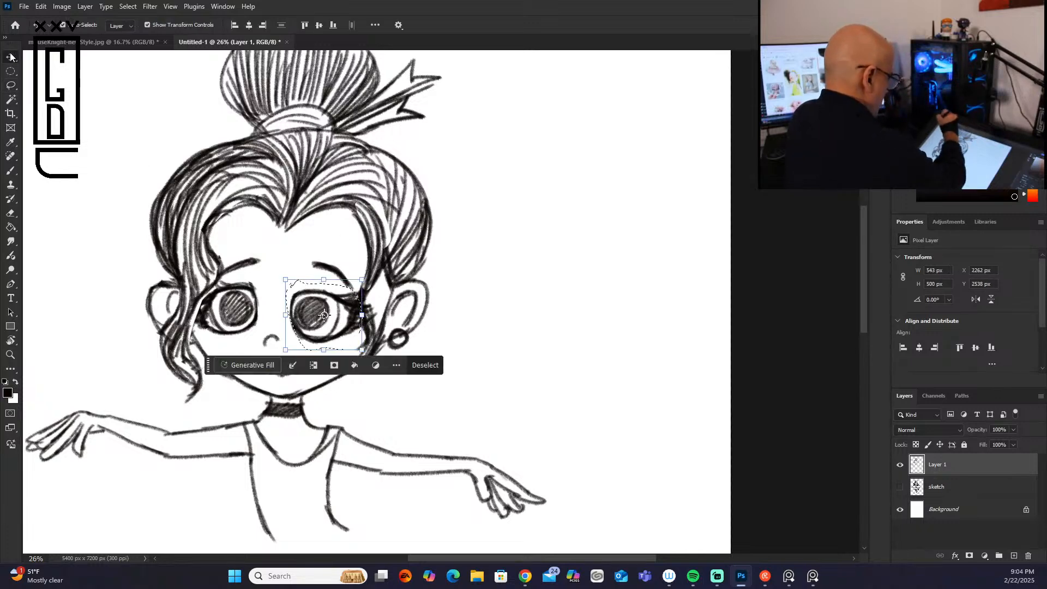
pyautogui.click(324, 315)
pyautogui.moveTo(323, 314); pyautogui.dragTo(318, 305)
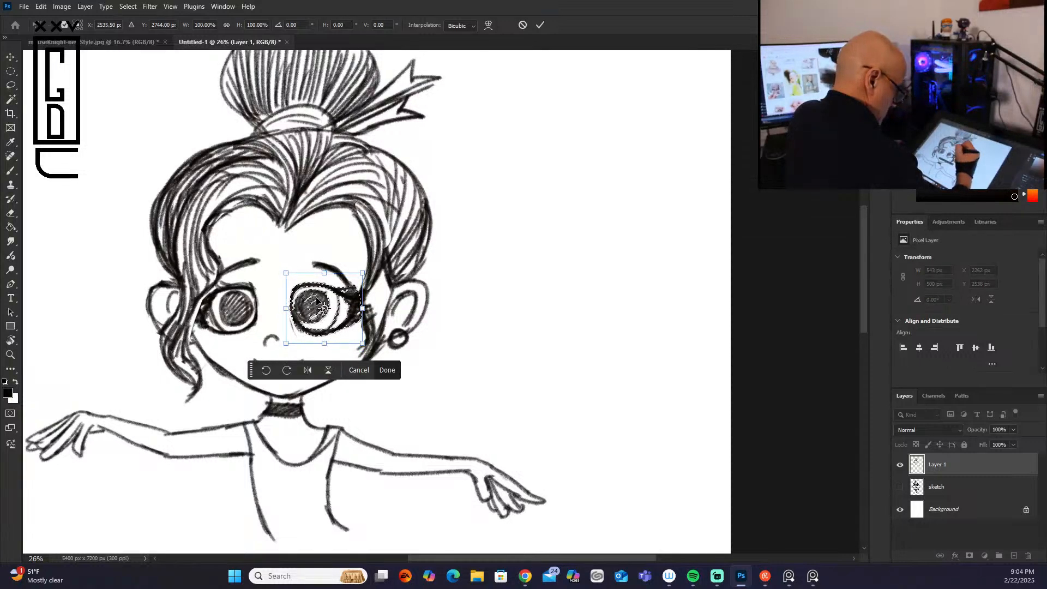
pyautogui.click(387, 370)
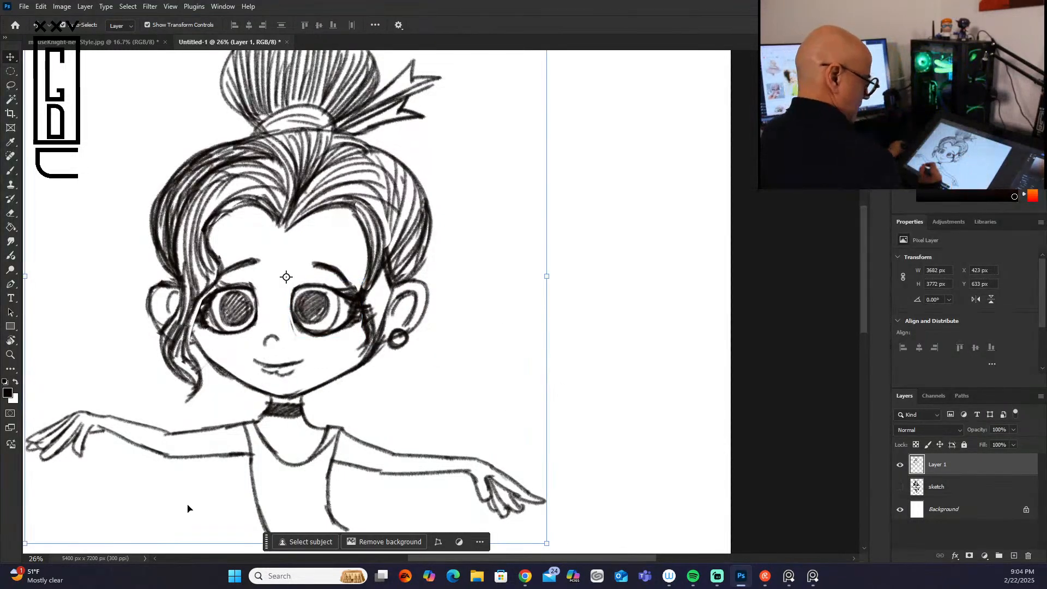
# Step: Erase the dark lock beside the right eye and redraw it as a wavy strand from the hairline down to the cheek
pyautogui.click(11, 170)
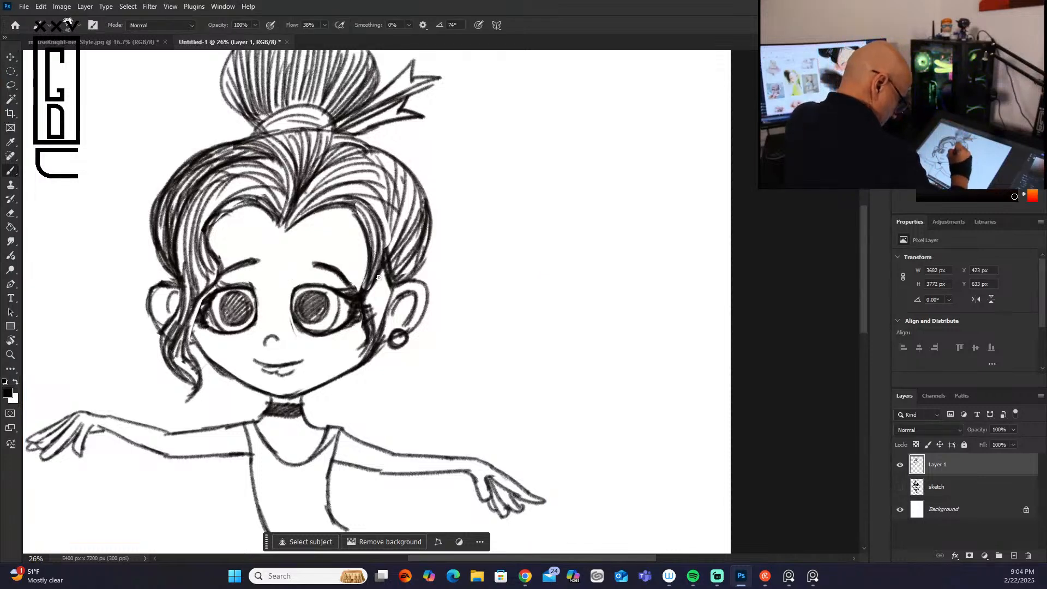
pyautogui.moveTo(359, 309); pyautogui.dragTo(359, 355)
pyautogui.moveTo(375, 283)
pyautogui.mouseDown()
pyautogui.moveTo(368, 321)
pyautogui.moveTo(373, 281)
pyautogui.mouseUp()
pyautogui.moveTo(377, 236); pyautogui.dragTo(365, 346)
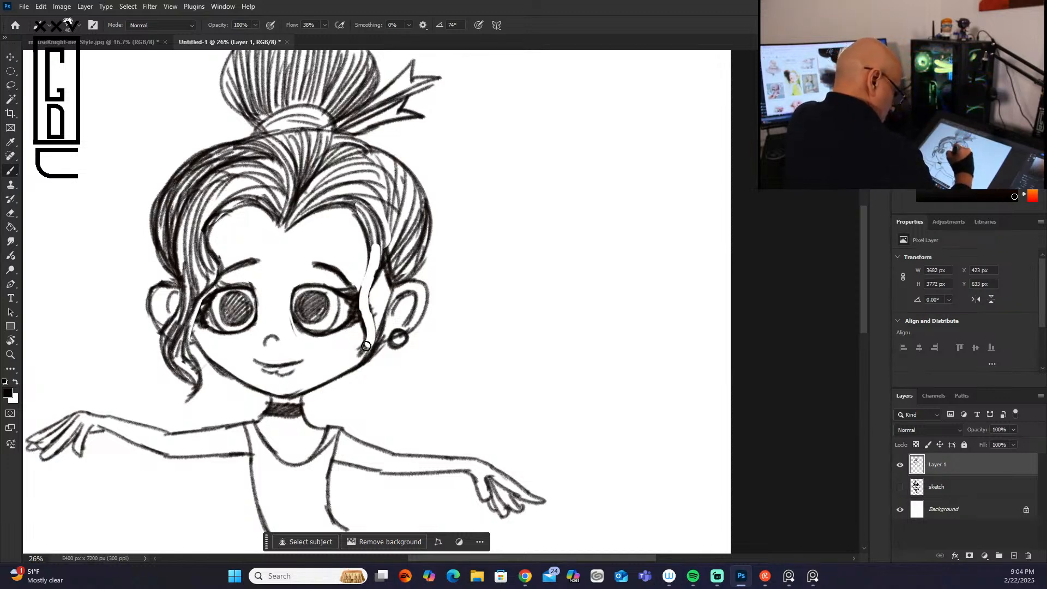
pyautogui.moveTo(343, 204)
pyautogui.mouseDown()
pyautogui.moveTo(372, 293)
pyautogui.moveTo(355, 218)
pyautogui.moveTo(368, 266)
pyautogui.moveTo(367, 335)
pyautogui.moveTo(351, 360)
pyautogui.mouseUp()
pyautogui.moveTo(376, 308)
pyautogui.mouseDown()
pyautogui.moveTo(365, 351)
pyautogui.moveTo(378, 225)
pyautogui.moveTo(360, 207)
pyautogui.moveTo(343, 213)
pyautogui.moveTo(362, 199)
pyautogui.moveTo(377, 251)
pyautogui.mouseUp()
pyautogui.moveTo(355, 207); pyautogui.dragTo(371, 292)
pyautogui.moveTo(373, 254); pyautogui.dragTo(364, 317)
pyautogui.moveTo(369, 277)
pyautogui.mouseDown()
pyautogui.moveTo(366, 334)
pyautogui.moveTo(368, 320)
pyautogui.mouseUp()
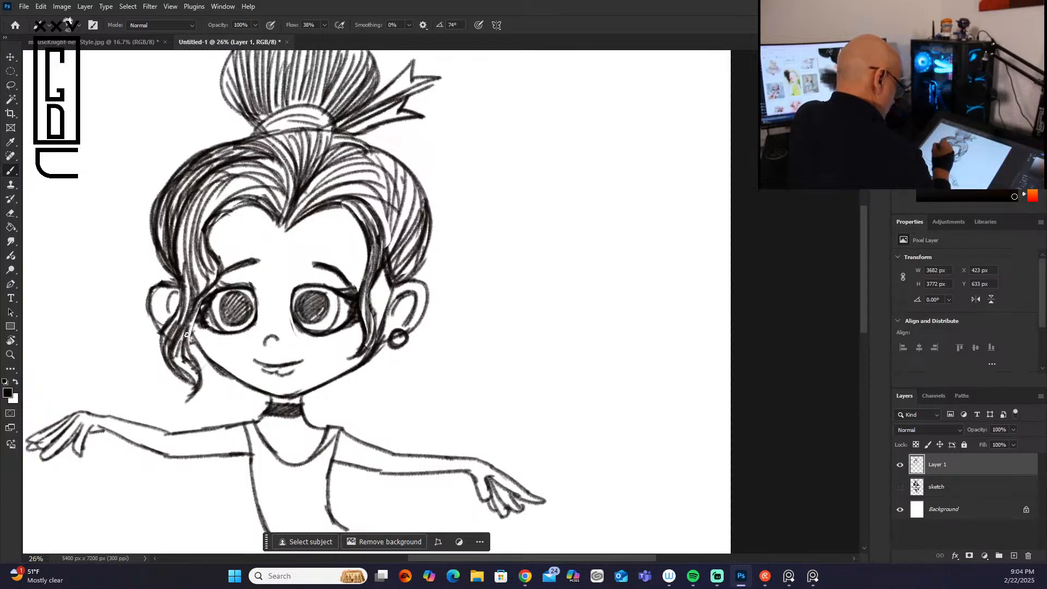
# Step: Darken the left side lock around the temple and add short strands in front of the right ear
pyautogui.moveTo(193, 315); pyautogui.dragTo(187, 356)
pyautogui.moveTo(217, 257); pyautogui.dragTo(196, 297)
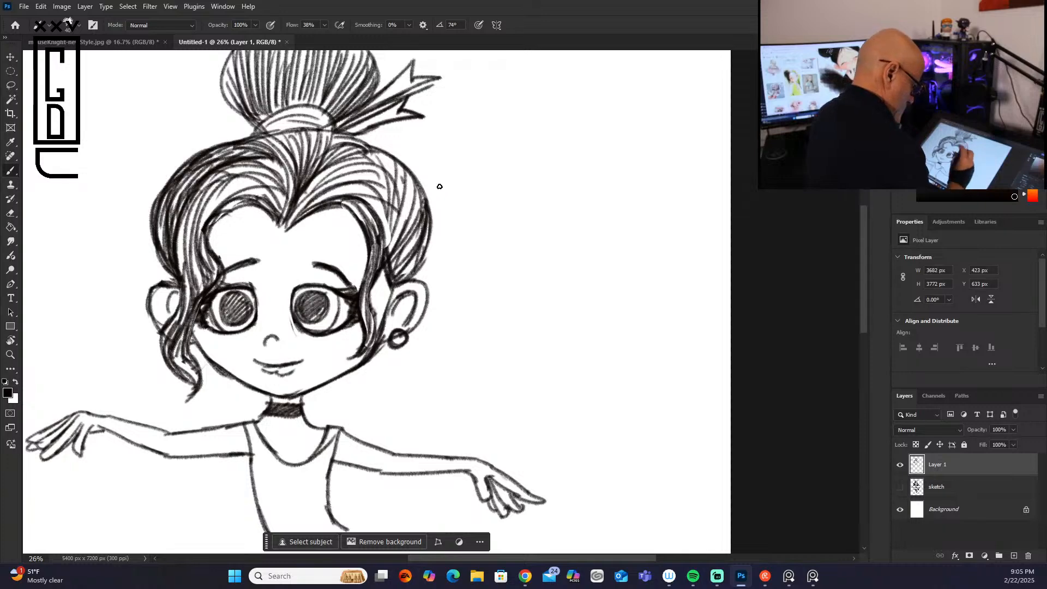
pyautogui.moveTo(389, 289); pyautogui.dragTo(383, 322)
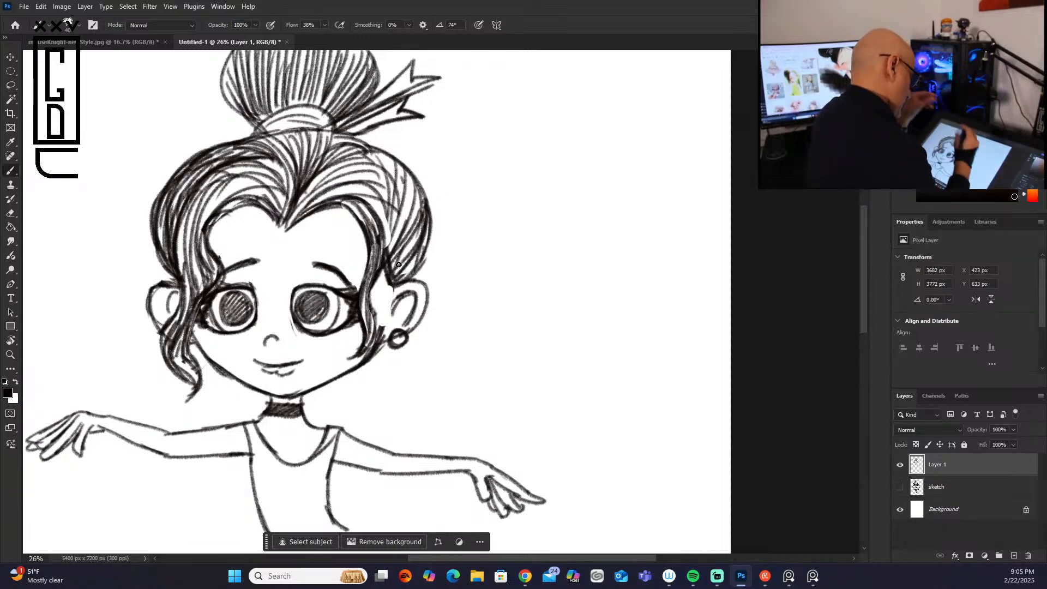
# Step: Draw thin flyaway hairs curving outward above both ears and at the left base of the bun
pyautogui.moveTo(386, 266)
pyautogui.mouseDown()
pyautogui.moveTo(391, 287)
pyautogui.moveTo(417, 266)
pyautogui.moveTo(424, 239)
pyautogui.moveTo(470, 250)
pyautogui.mouseUp()
pyautogui.moveTo(411, 278); pyautogui.dragTo(448, 252)
pyautogui.moveTo(178, 278)
pyautogui.mouseDown()
pyautogui.moveTo(134, 252)
pyautogui.moveTo(123, 260)
pyautogui.mouseUp()
pyautogui.moveTo(259, 127); pyautogui.dragTo(194, 141)
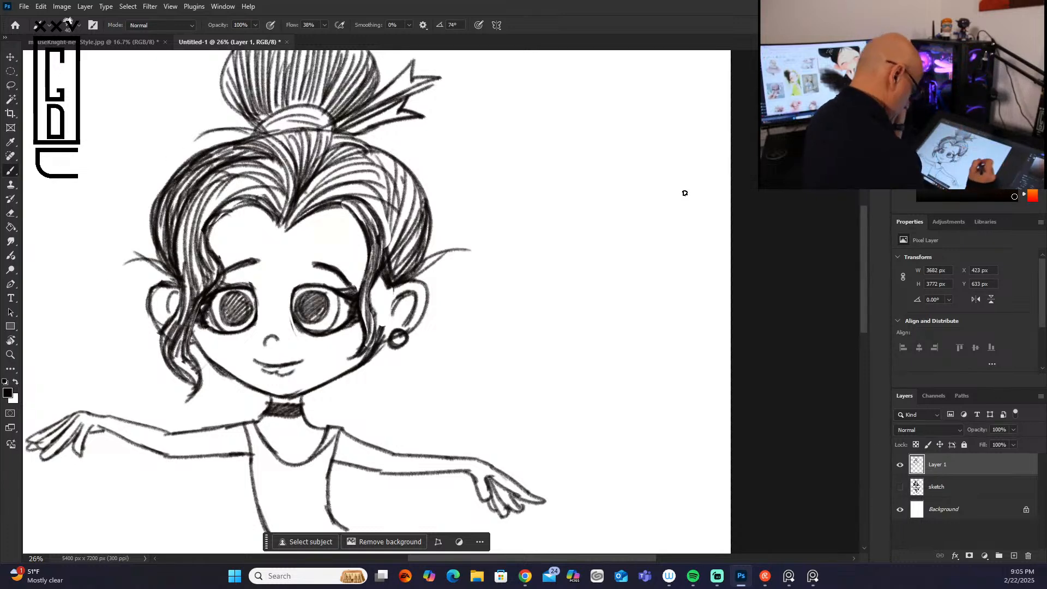
# Step: Draw a beaded bracelet on the left wrist and a small pointed bow on the choker's right side
pyautogui.moveTo(865, 250); pyautogui.dragTo(865, 280)
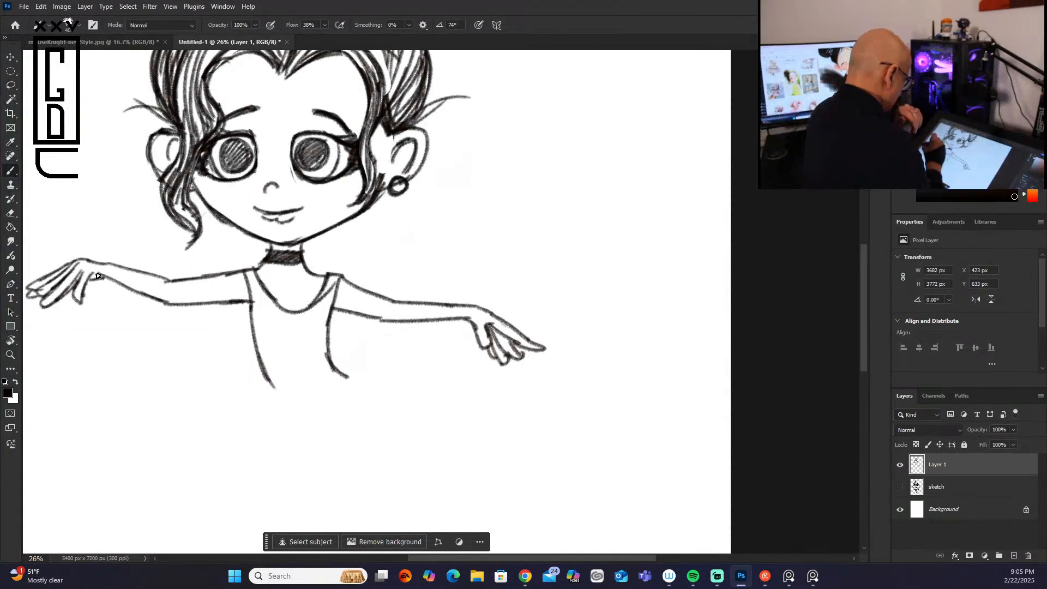
pyautogui.moveTo(90, 278)
pyautogui.mouseDown()
pyautogui.moveTo(113, 265)
pyautogui.moveTo(106, 280)
pyautogui.mouseUp()
pyautogui.moveTo(304, 256); pyautogui.dragTo(341, 245)
pyautogui.moveTo(304, 261); pyautogui.dragTo(346, 259)
pyautogui.moveTo(341, 245)
pyautogui.mouseDown()
pyautogui.moveTo(332, 255)
pyautogui.moveTo(349, 257)
pyautogui.moveTo(331, 254)
pyautogui.moveTo(343, 257)
pyautogui.moveTo(328, 236)
pyautogui.moveTo(326, 244)
pyautogui.mouseUp()
pyautogui.moveTo(337, 240)
pyautogui.mouseDown()
pyautogui.moveTo(320, 254)
pyautogui.moveTo(329, 264)
pyautogui.mouseUp()
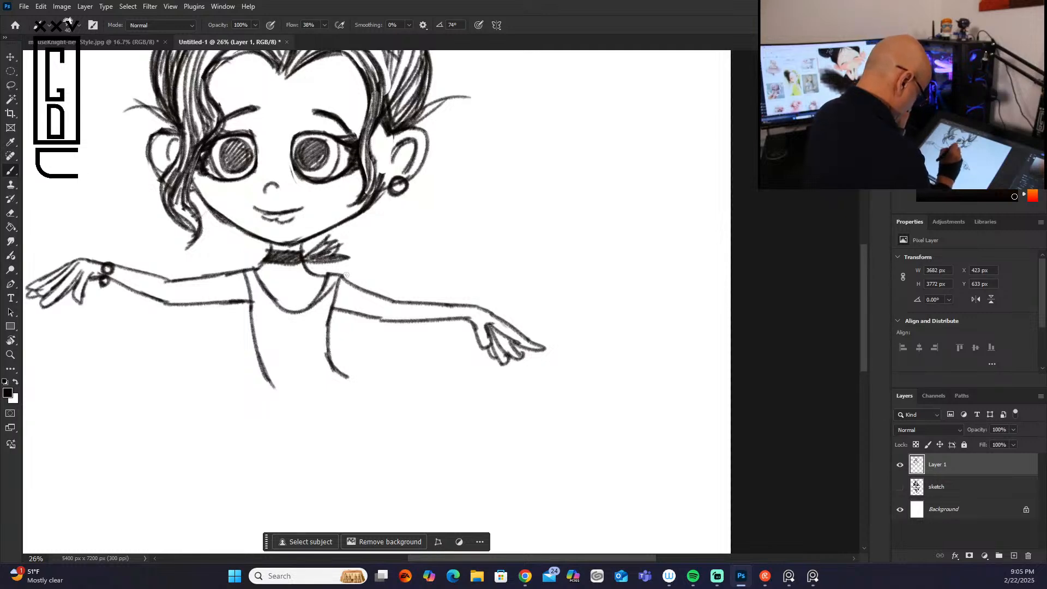
# Step: Show the sketch layer and outline the tutu's rounded petals on both sides of the waist
pyautogui.click(900, 486)
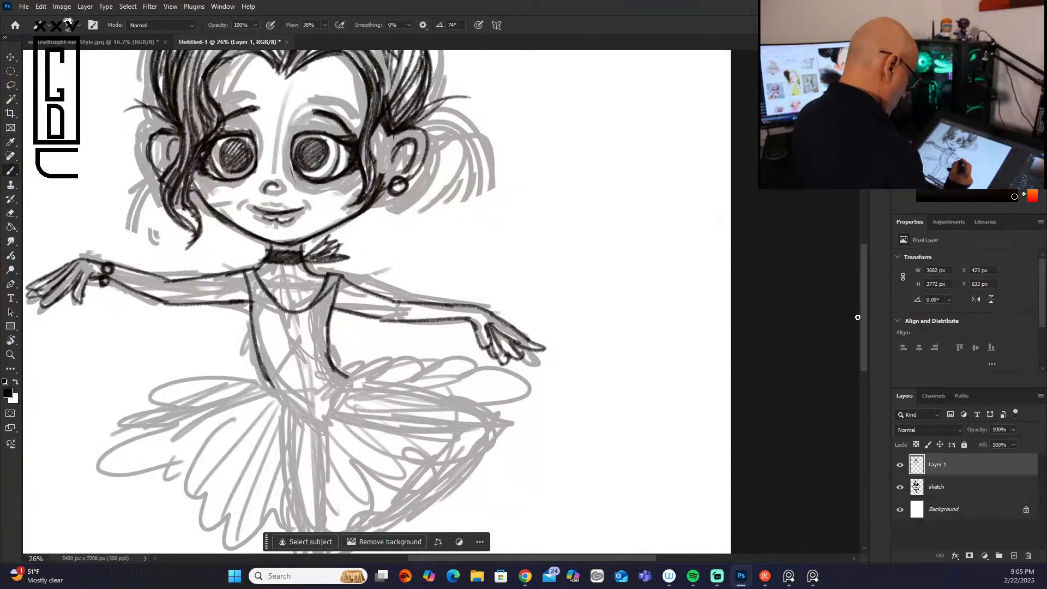
pyautogui.scroll(-5, 856, 321)
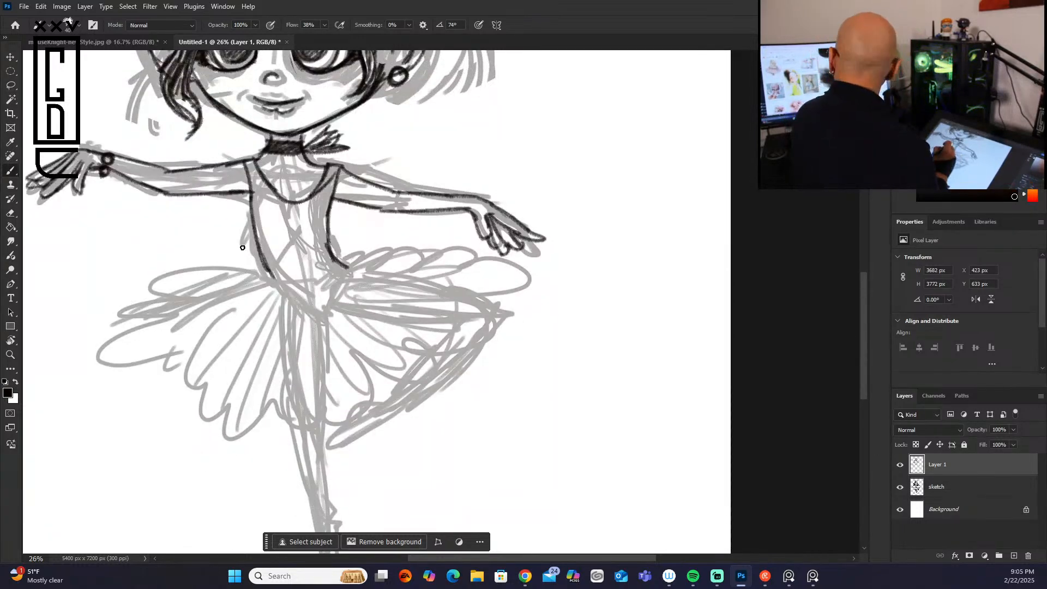
pyautogui.moveTo(250, 269)
pyautogui.mouseDown()
pyautogui.moveTo(243, 287)
pyautogui.moveTo(147, 301)
pyautogui.moveTo(122, 339)
pyautogui.mouseUp()
pyautogui.moveTo(240, 298)
pyautogui.mouseDown()
pyautogui.moveTo(144, 341)
pyautogui.moveTo(274, 315)
pyautogui.moveTo(255, 307)
pyautogui.moveTo(218, 334)
pyautogui.moveTo(236, 362)
pyautogui.moveTo(203, 398)
pyautogui.mouseUp()
pyautogui.moveTo(272, 308); pyautogui.dragTo(239, 390)
pyautogui.moveTo(292, 348); pyautogui.dragTo(240, 423)
pyautogui.moveTo(295, 323)
pyautogui.mouseDown()
pyautogui.moveTo(322, 423)
pyautogui.moveTo(347, 365)
pyautogui.moveTo(488, 320)
pyautogui.mouseUp()
pyautogui.moveTo(346, 267); pyautogui.dragTo(420, 257)
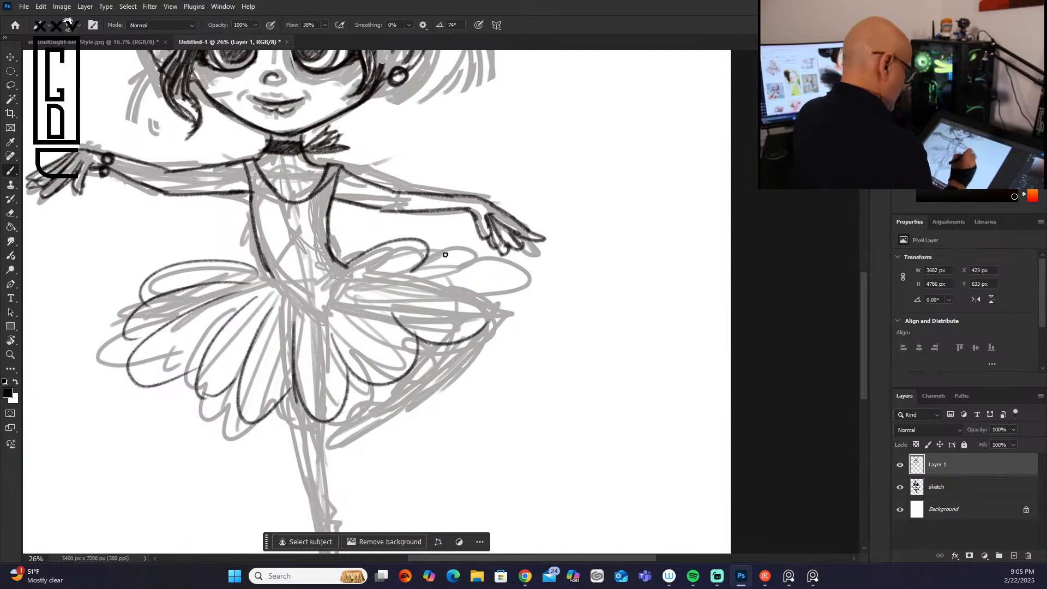
pyautogui.moveTo(401, 273)
pyautogui.mouseDown()
pyautogui.moveTo(489, 252)
pyautogui.moveTo(476, 287)
pyautogui.moveTo(423, 283)
pyautogui.moveTo(517, 298)
pyautogui.moveTo(471, 333)
pyautogui.mouseUp()
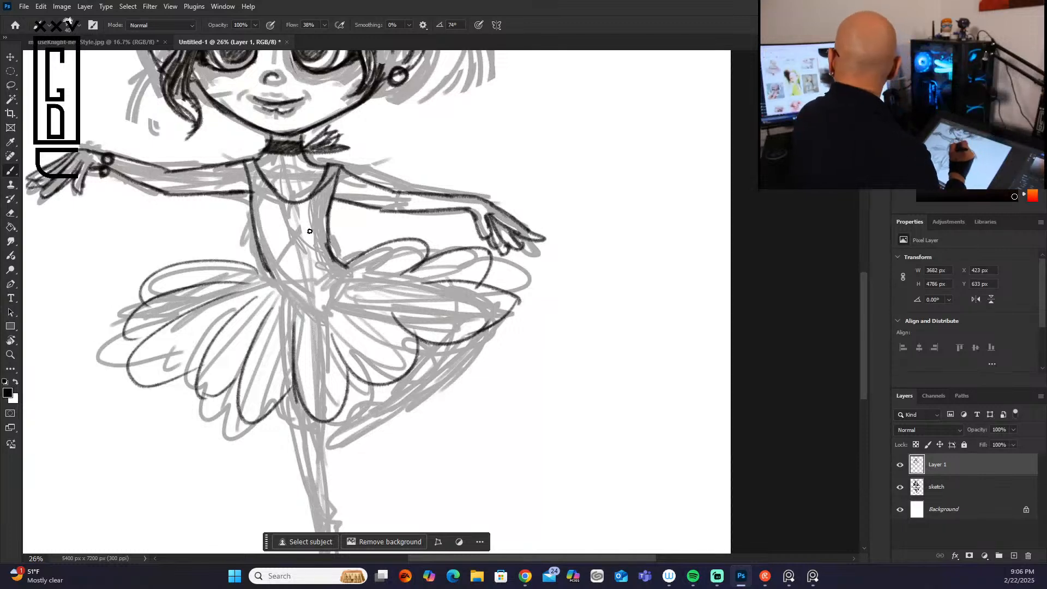
# Step: Outline the bodice's curved lower edge and both sides of the standing leg over the sketch
pyautogui.moveTo(286, 318)
pyautogui.mouseDown()
pyautogui.moveTo(337, 339)
pyautogui.moveTo(347, 294)
pyautogui.mouseUp()
pyautogui.moveTo(274, 281)
pyautogui.mouseDown()
pyautogui.moveTo(297, 400)
pyautogui.moveTo(329, 393)
pyautogui.moveTo(321, 426)
pyautogui.moveTo(298, 449)
pyautogui.moveTo(312, 502)
pyautogui.mouseUp()
pyautogui.moveTo(327, 423); pyautogui.dragTo(330, 493)
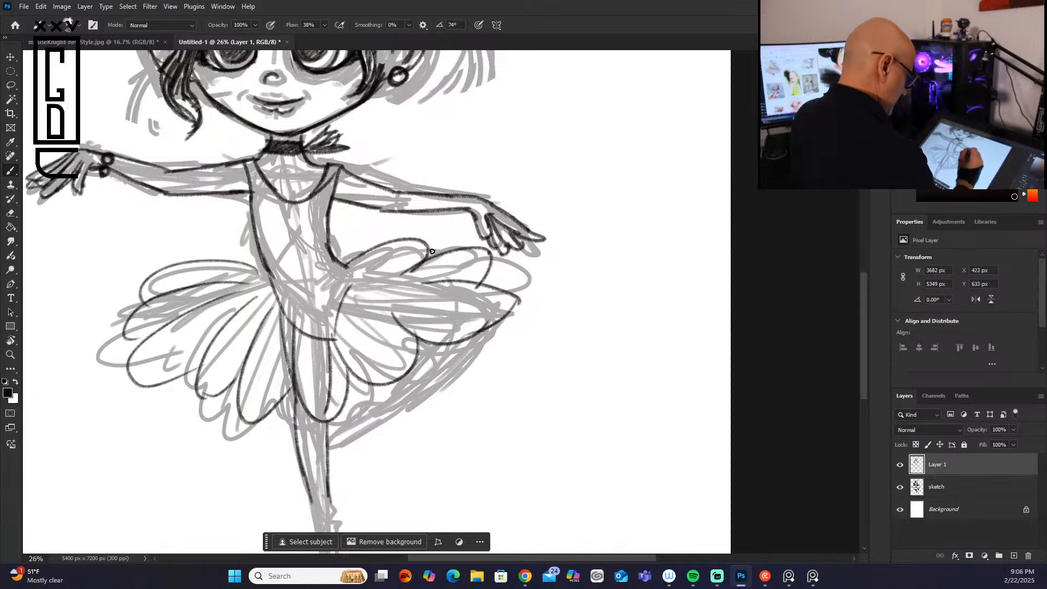
# Step: Outline the raised thigh from the hip to the knee with upper and lower contour lines
pyautogui.moveTo(333, 336); pyautogui.dragTo(418, 343)
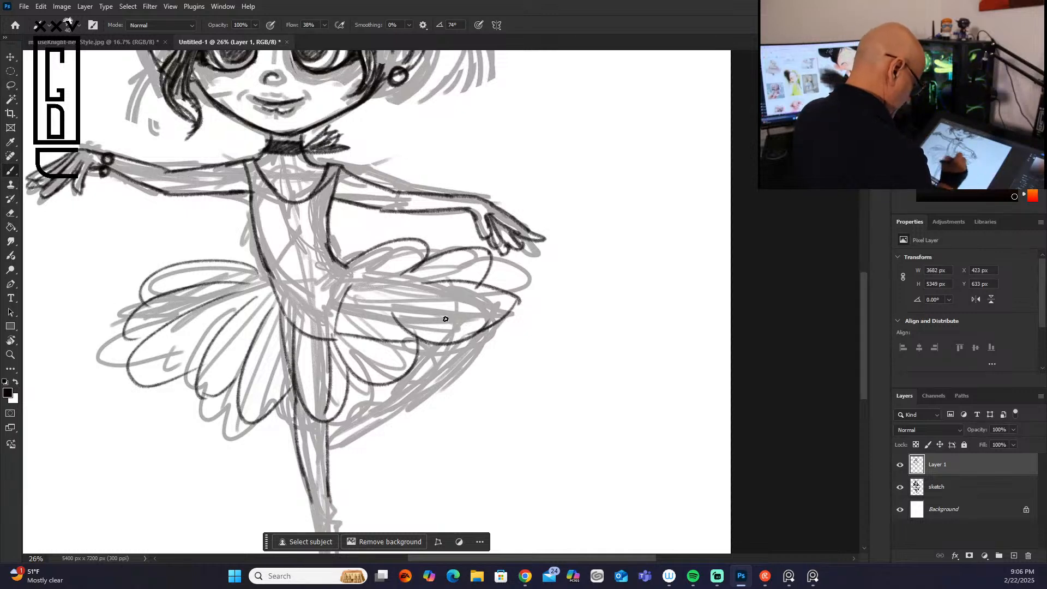
pyautogui.moveTo(381, 285)
pyautogui.mouseDown()
pyautogui.moveTo(474, 304)
pyautogui.moveTo(453, 308)
pyautogui.moveTo(484, 325)
pyautogui.mouseUp()
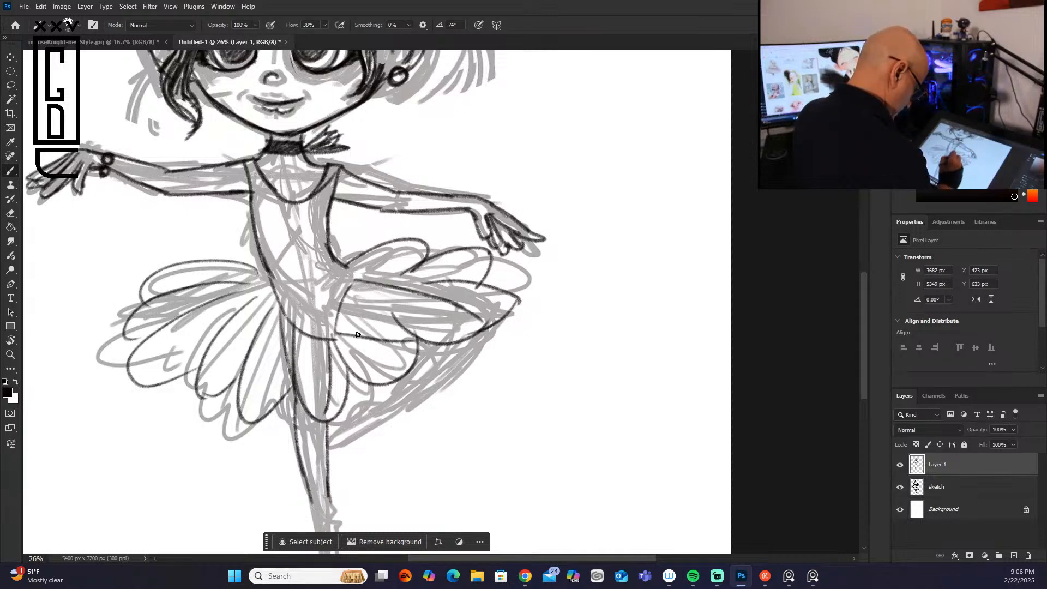
pyautogui.moveTo(349, 336); pyautogui.dragTo(451, 344)
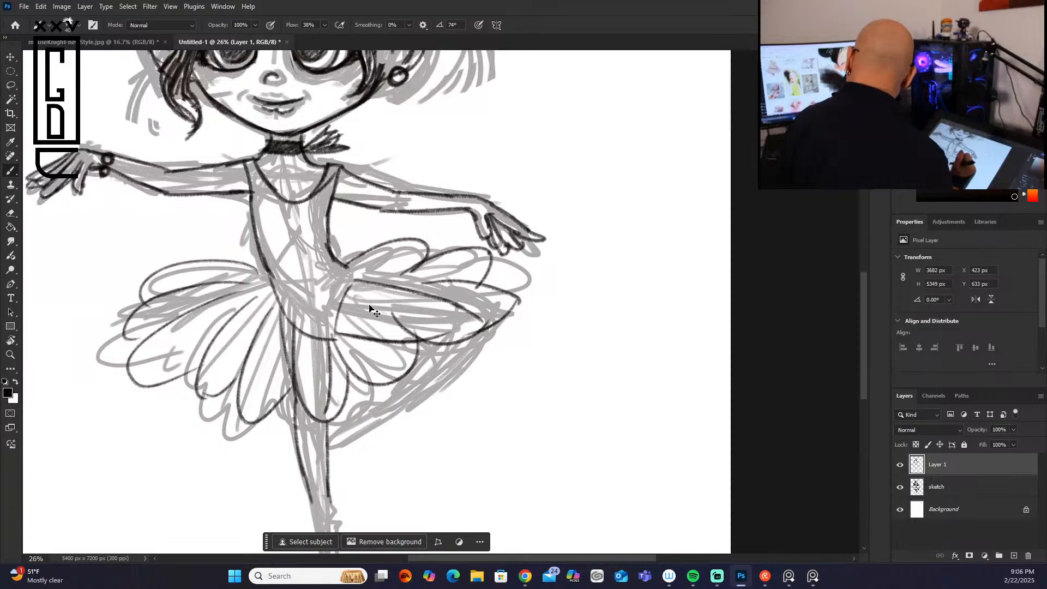
# Step: Undo the raised thigh outlines, redraw its leg opening and upper and lower contours slimmer, and redraw the bodice's lower edge higher
pyautogui.hotkey('ctrl', 'z')
pyautogui.hotkey('ctrl', 'z')
pyautogui.hotkey('ctrl', 'z')
pyautogui.hotkey('ctrl', 'z')
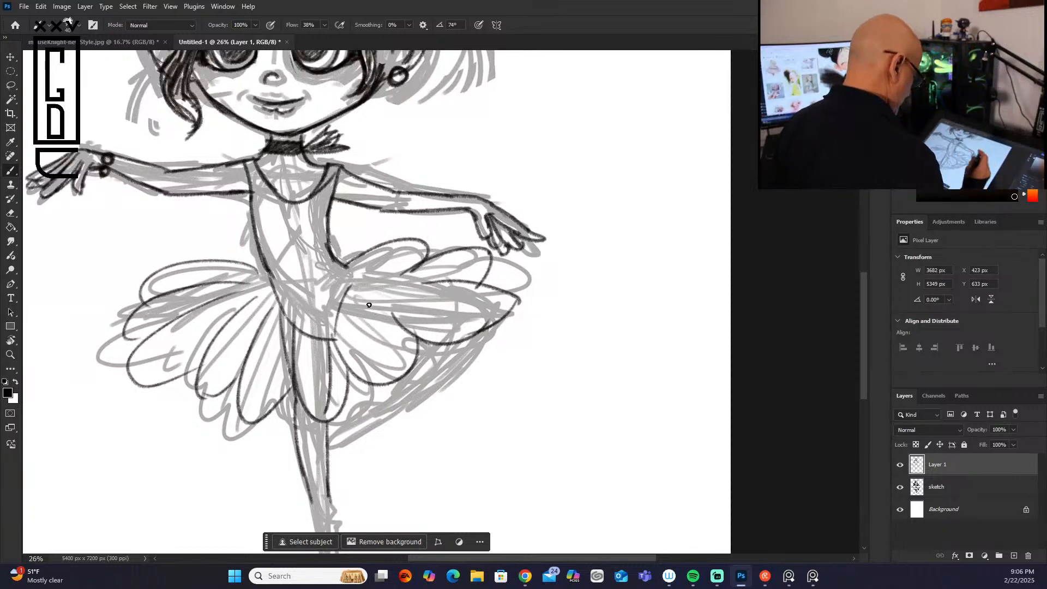
pyautogui.moveTo(339, 318)
pyautogui.mouseDown()
pyautogui.moveTo(362, 283)
pyautogui.moveTo(442, 296)
pyautogui.mouseUp()
pyautogui.moveTo(350, 325); pyautogui.dragTo(444, 320)
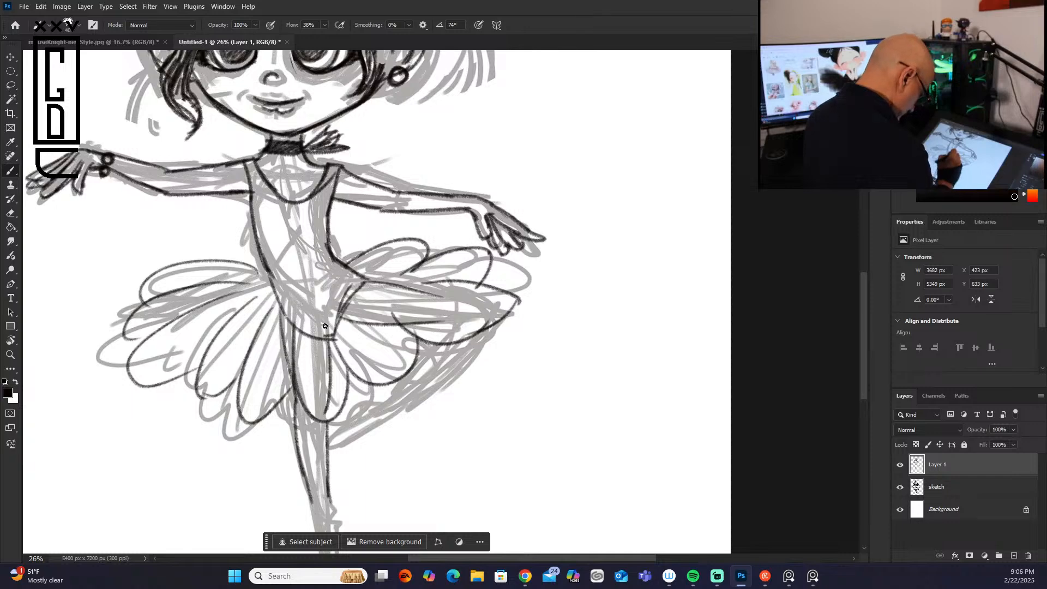
pyautogui.moveTo(278, 304)
pyautogui.mouseDown()
pyautogui.moveTo(331, 323)
pyautogui.moveTo(330, 362)
pyautogui.moveTo(298, 324)
pyautogui.moveTo(336, 351)
pyautogui.moveTo(337, 337)
pyautogui.mouseUp()
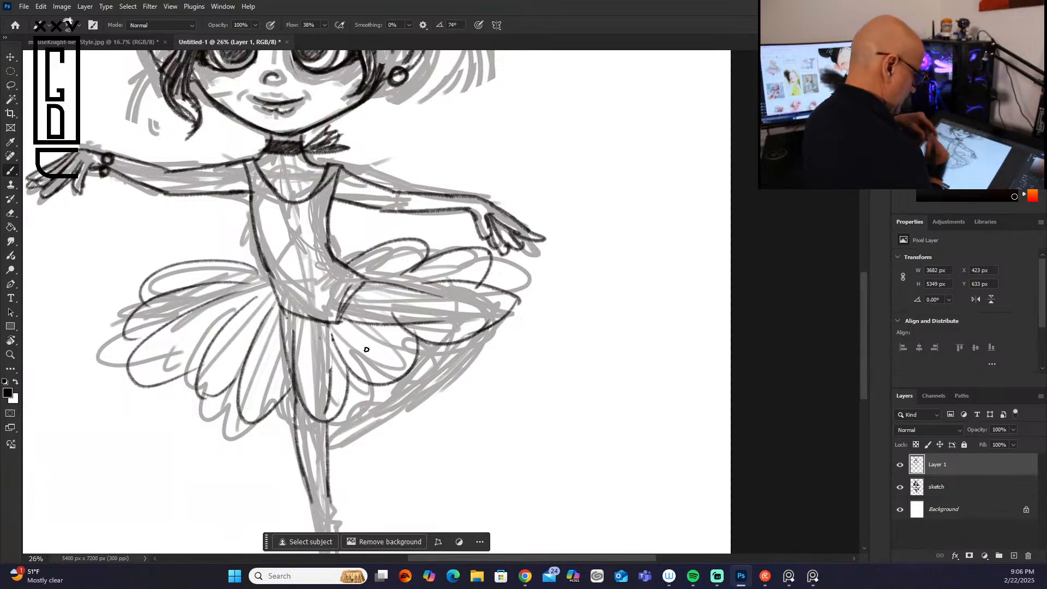
# Step: Outline the raised leg's folded calf from the knee down to the pointed foot, adding ribbon lines around the ankle
pyautogui.moveTo(426, 294)
pyautogui.mouseDown()
pyautogui.moveTo(478, 317)
pyautogui.moveTo(382, 388)
pyautogui.mouseUp()
pyautogui.moveTo(463, 330)
pyautogui.mouseDown()
pyautogui.moveTo(394, 388)
pyautogui.moveTo(354, 400)
pyautogui.moveTo(330, 449)
pyautogui.mouseUp()
pyautogui.moveTo(373, 410); pyautogui.dragTo(327, 454)
pyautogui.moveTo(379, 388); pyautogui.dragTo(364, 419)
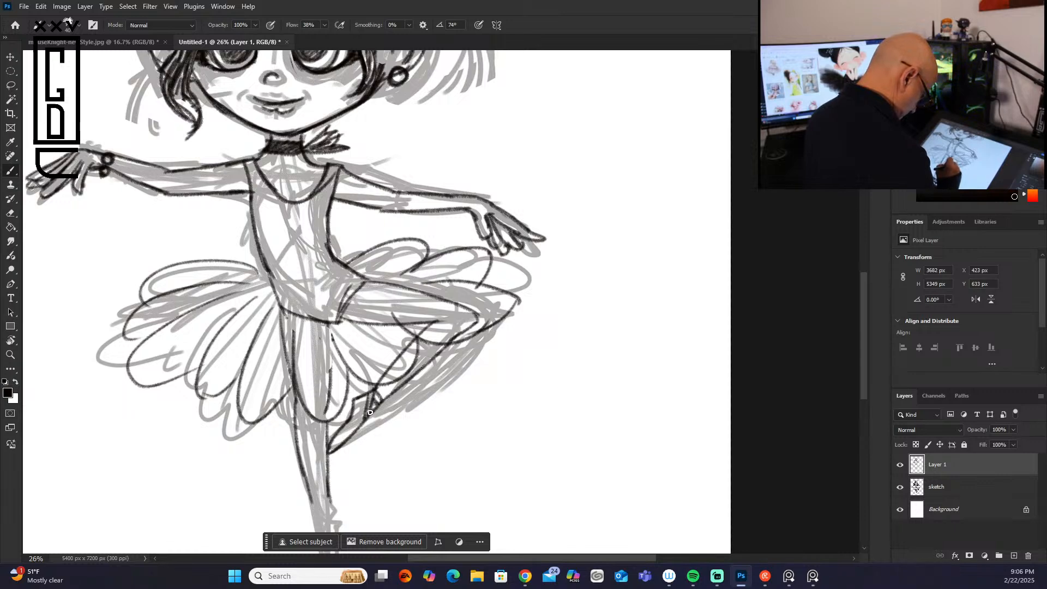
pyautogui.moveTo(471, 321); pyautogui.dragTo(429, 363)
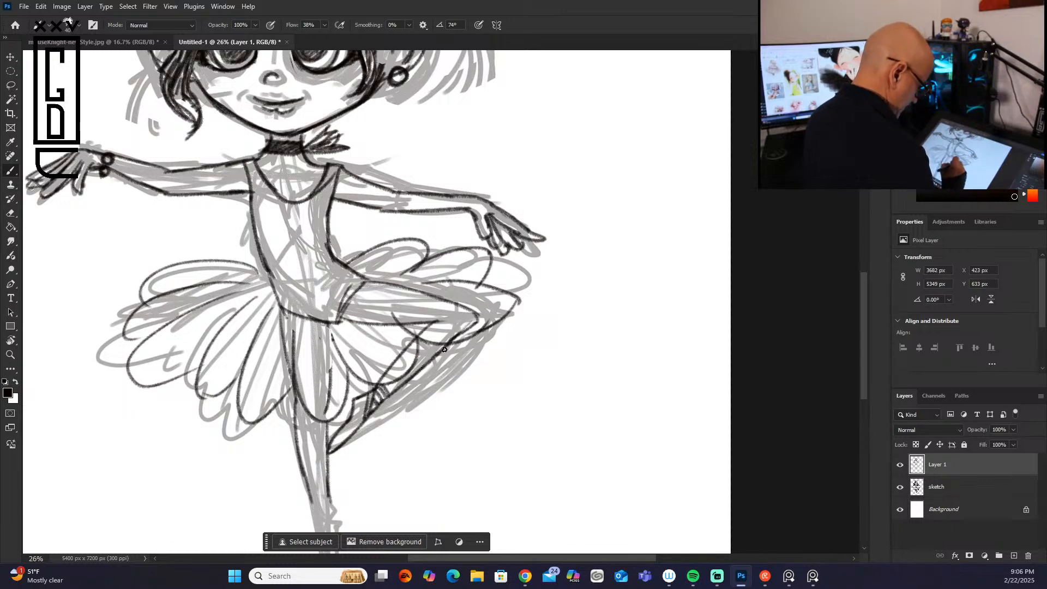
pyautogui.moveTo(480, 319); pyautogui.dragTo(436, 341)
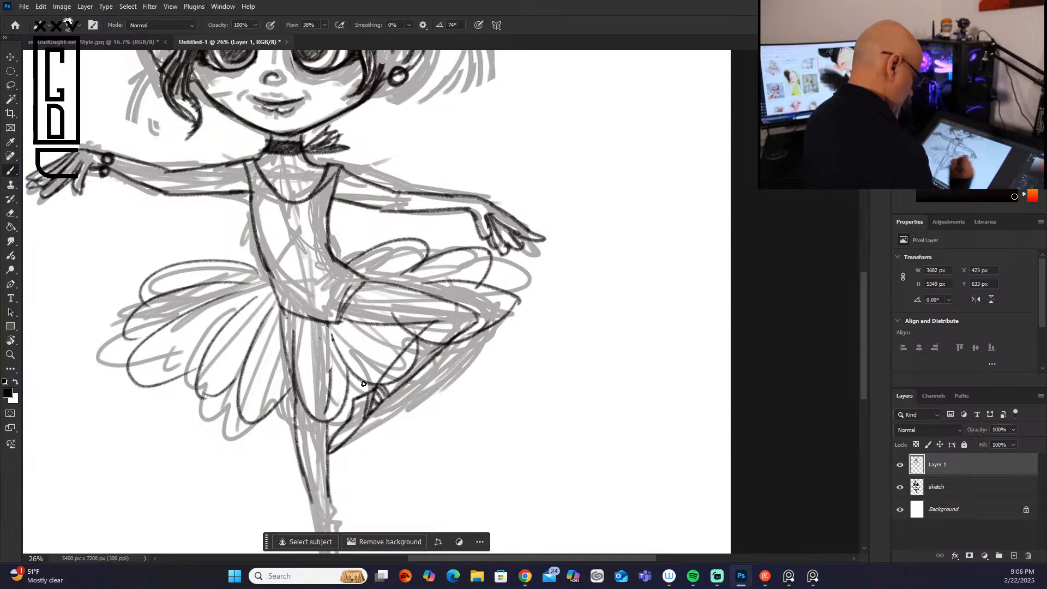
# Step: Outline the standing foot as a pointed ballet shoe with a rounded heel and crossed ribbons around the ankle
pyautogui.scroll(-4, 863, 304)
pyautogui.moveTo(330, 298); pyautogui.dragTo(322, 331)
pyautogui.moveTo(308, 385); pyautogui.dragTo(333, 474)
pyautogui.moveTo(336, 429)
pyautogui.mouseDown()
pyautogui.moveTo(337, 460)
pyautogui.moveTo(336, 433)
pyautogui.mouseUp()
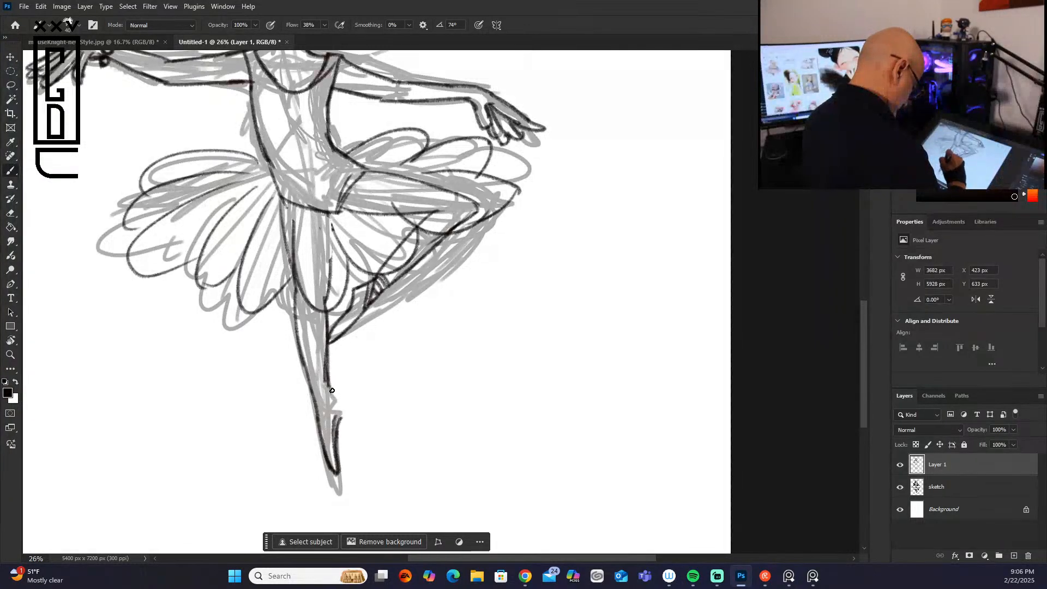
pyautogui.moveTo(339, 396)
pyautogui.mouseDown()
pyautogui.moveTo(337, 418)
pyautogui.moveTo(319, 421)
pyautogui.mouseUp()
pyautogui.moveTo(314, 398)
pyautogui.mouseDown()
pyautogui.moveTo(324, 398)
pyautogui.moveTo(315, 395)
pyautogui.mouseUp()
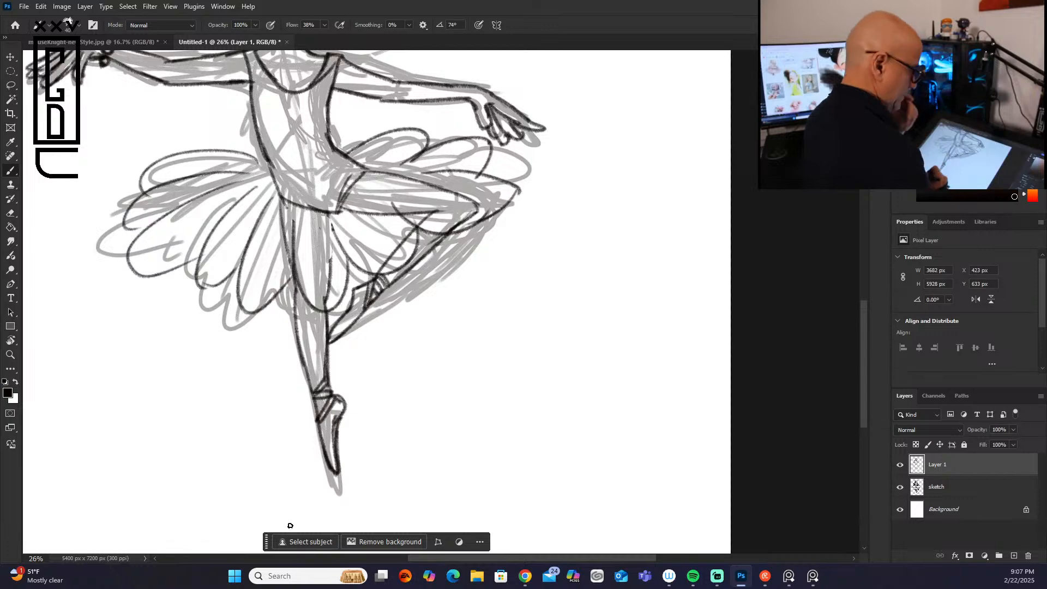
# Step: Extend both sides of the standing thigh up to the bodice and reinforce the bodice's left edge at the waist
pyautogui.moveTo(327, 214); pyautogui.dragTo(322, 316)
pyautogui.moveTo(283, 198); pyautogui.dragTo(298, 314)
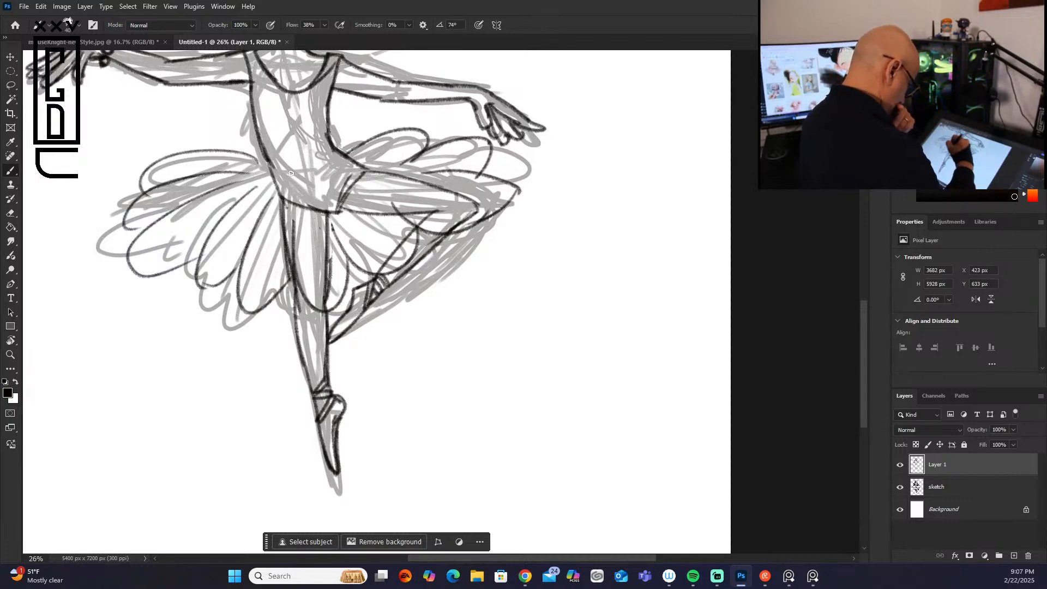
pyautogui.moveTo(261, 137); pyautogui.dragTo(284, 207)
# Step: Check the line art without the sketch layer, then draw loose curved hair strands beside the right ear over the sketch
pyautogui.moveTo(859, 341); pyautogui.dragTo(882, 277)
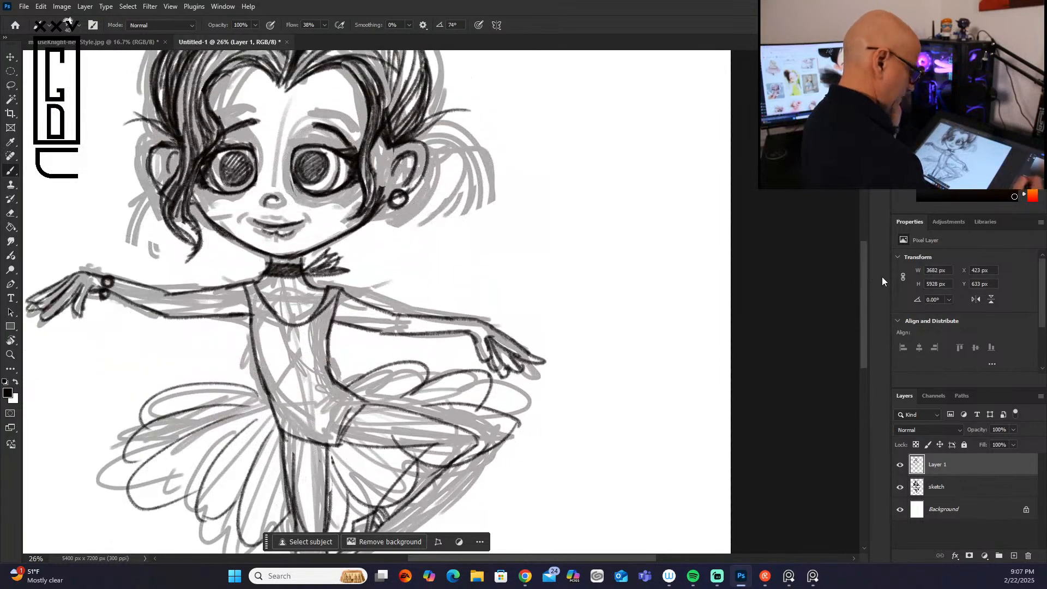
pyautogui.click(900, 487)
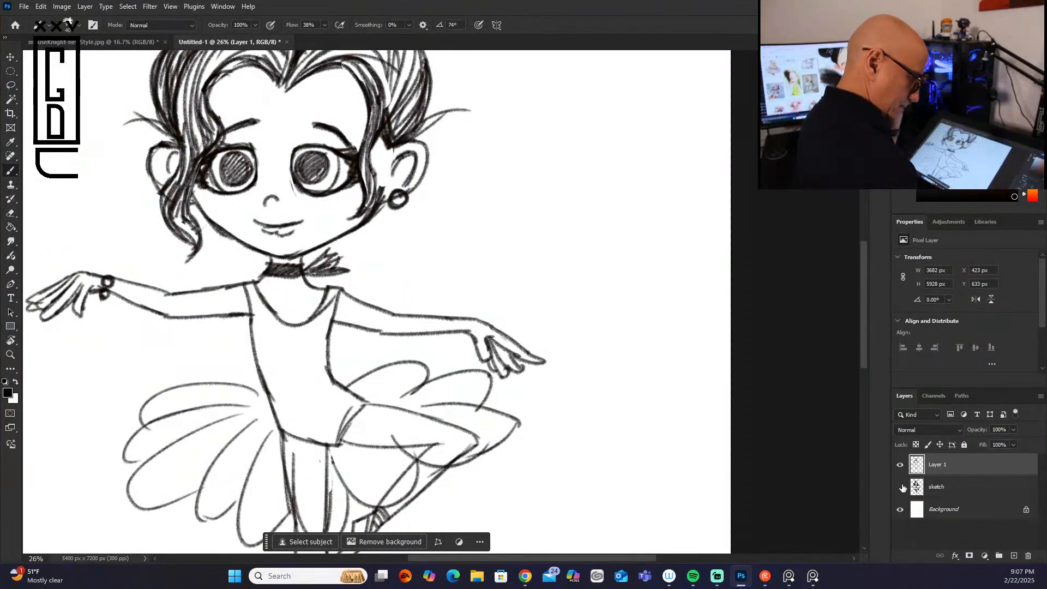
pyautogui.click(901, 489)
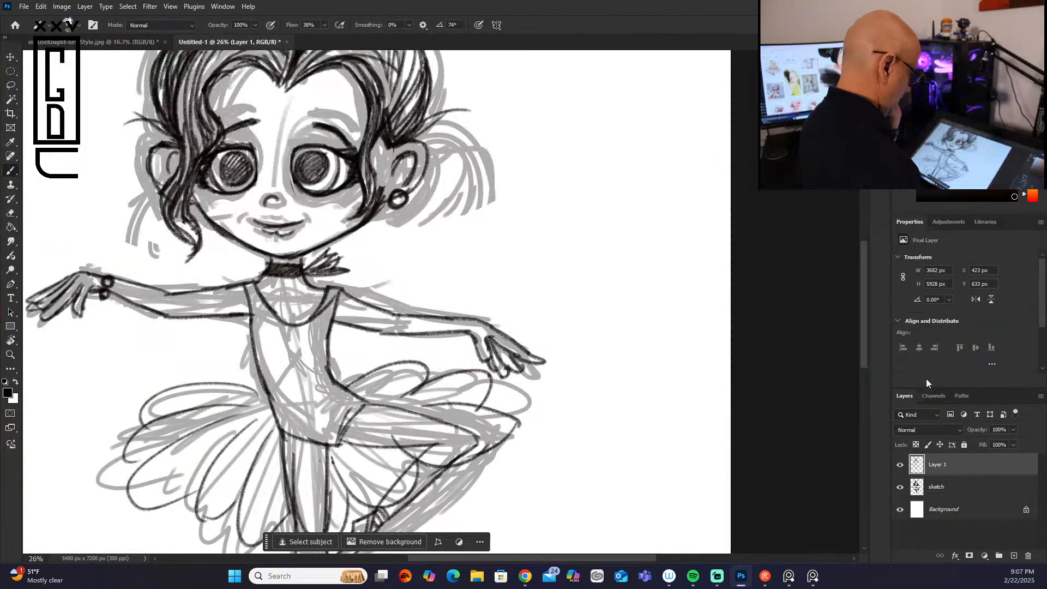
pyautogui.moveTo(417, 136)
pyautogui.mouseDown()
pyautogui.moveTo(481, 191)
pyautogui.moveTo(468, 191)
pyautogui.mouseUp()
pyautogui.moveTo(465, 143); pyautogui.dragTo(476, 193)
pyautogui.moveTo(413, 138); pyautogui.dragTo(454, 205)
pyautogui.moveTo(429, 136); pyautogui.dragTo(494, 136)
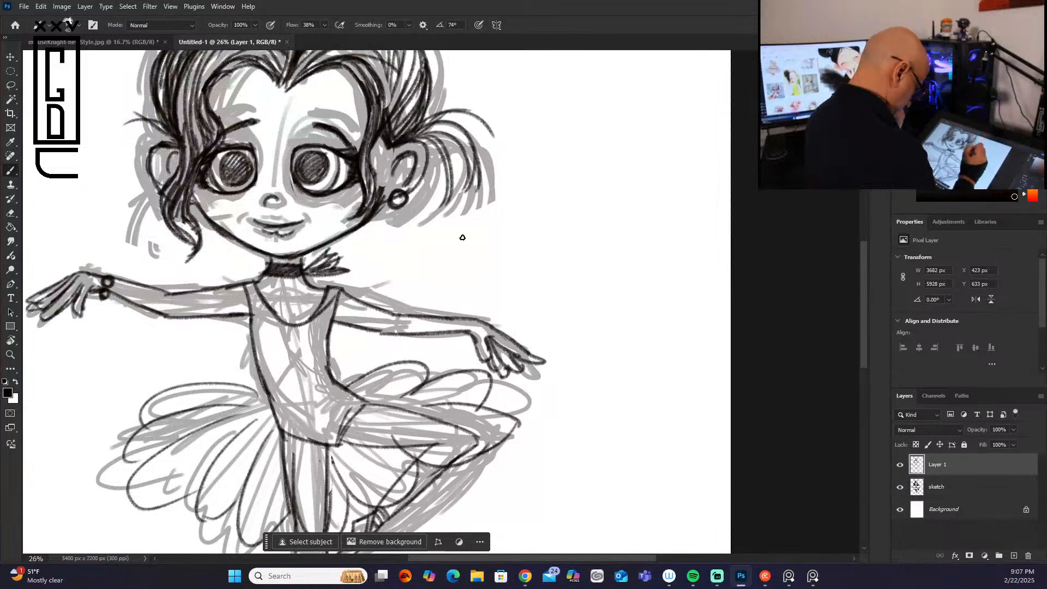
pyautogui.moveTo(374, 206)
pyautogui.mouseDown()
pyautogui.moveTo(382, 184)
pyautogui.moveTo(359, 227)
pyautogui.moveTo(387, 202)
pyautogui.moveTo(353, 226)
pyautogui.mouseUp()
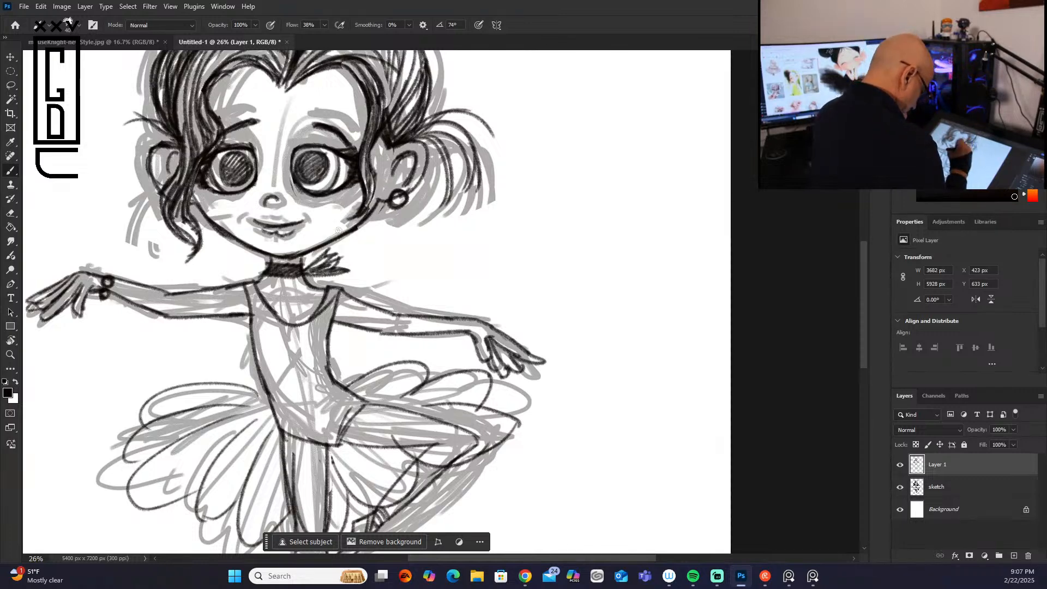
pyautogui.moveTo(386, 146)
pyautogui.mouseDown()
pyautogui.moveTo(376, 204)
pyautogui.moveTo(361, 221)
pyautogui.mouseUp()
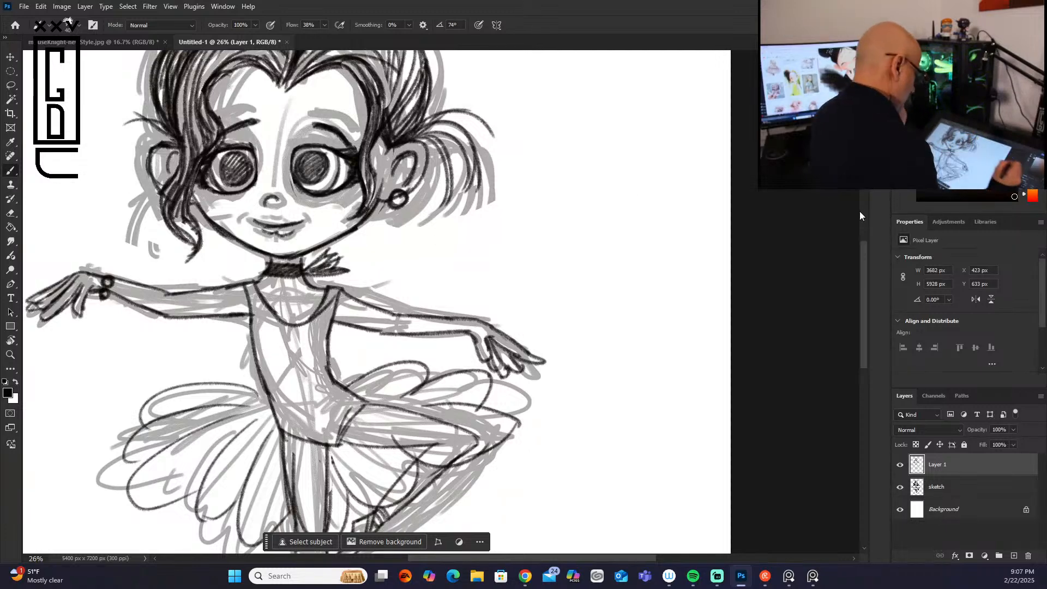
# Step: Hide the sketch layer and show the whole figure to review the clean line art
pyautogui.click(900, 464)
pyautogui.click(899, 487)
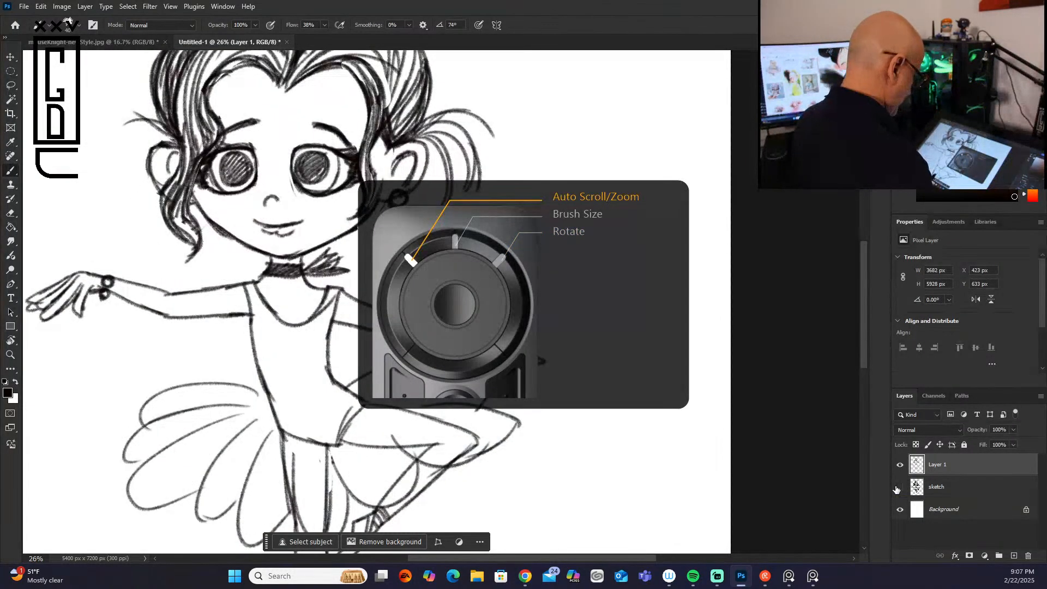
pyautogui.scroll(-6, 709, 331)
pyautogui.moveTo(863, 348)
pyautogui.mouseDown()
pyautogui.moveTo(862, 377)
pyautogui.moveTo(856, 361)
pyautogui.mouseUp()
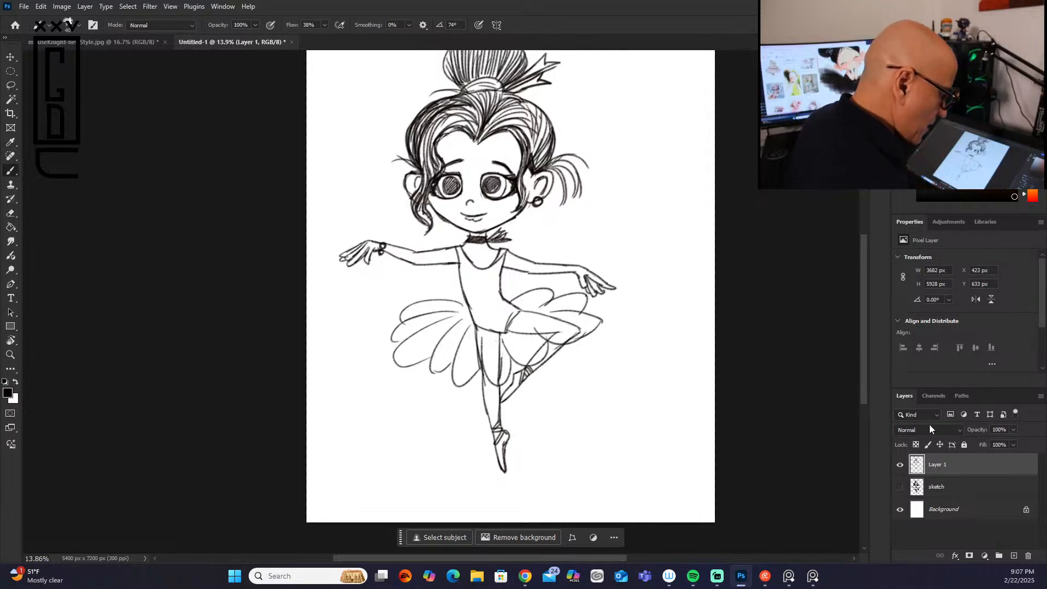
# Step: Add a new blank layer and place it directly beneath Layer 1
pyautogui.rightClick(959, 465)
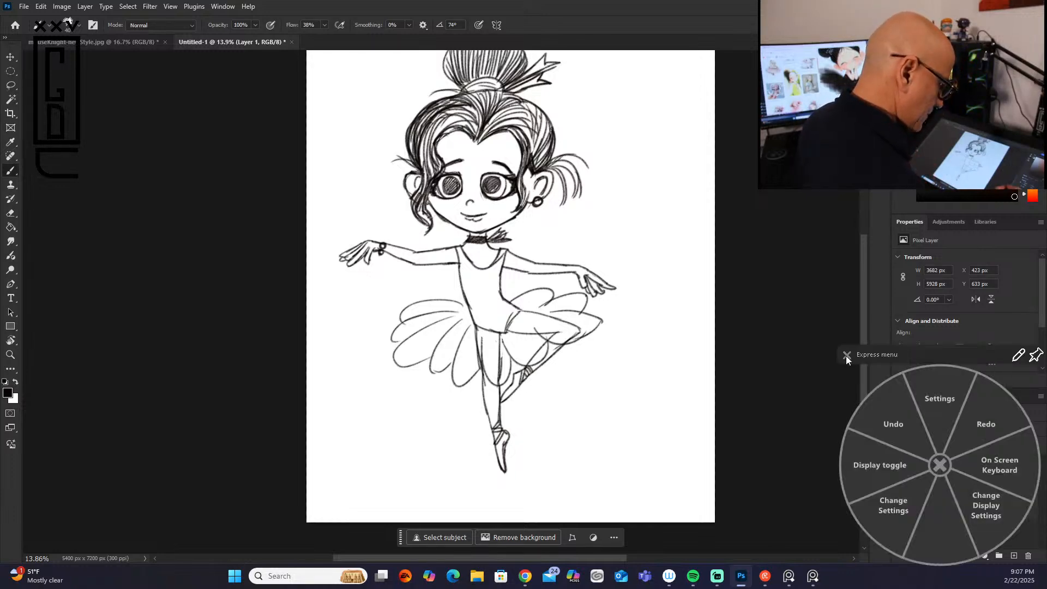
pyautogui.click(846, 355)
pyautogui.rightClick(960, 461)
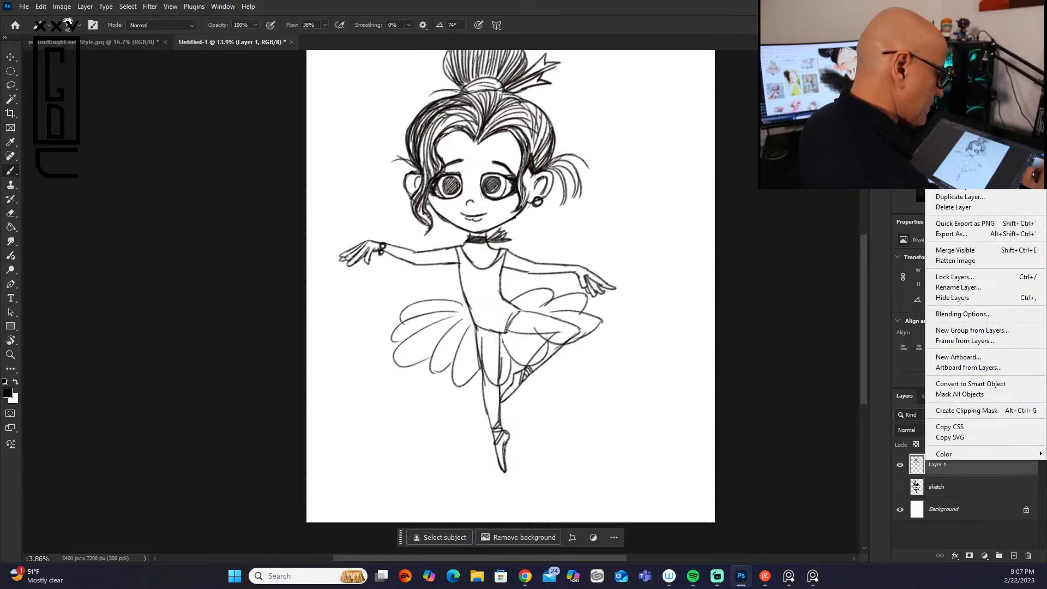
pyautogui.click(953, 176)
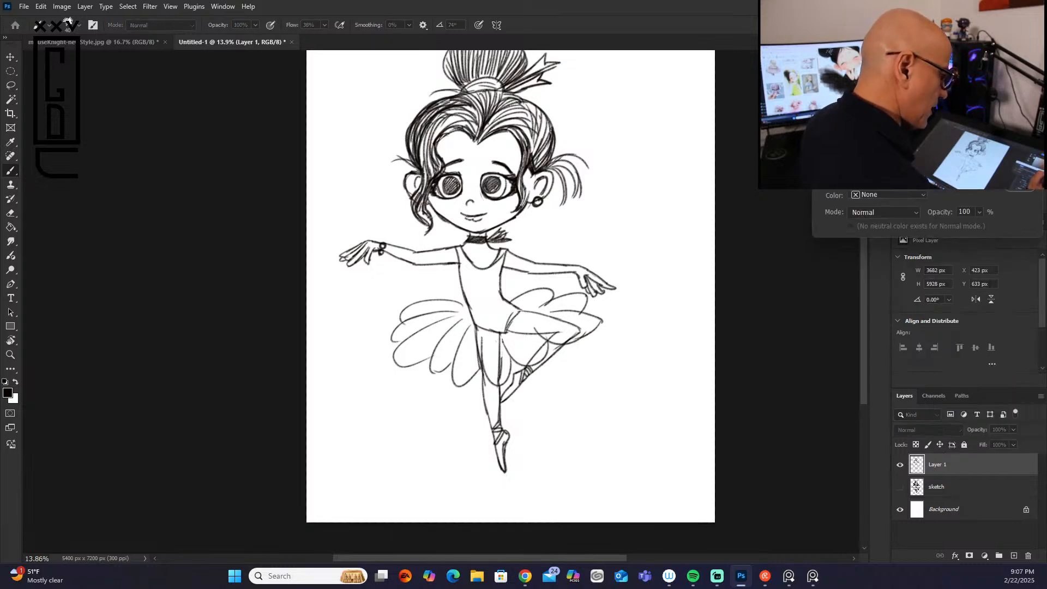
pyautogui.press('Return')
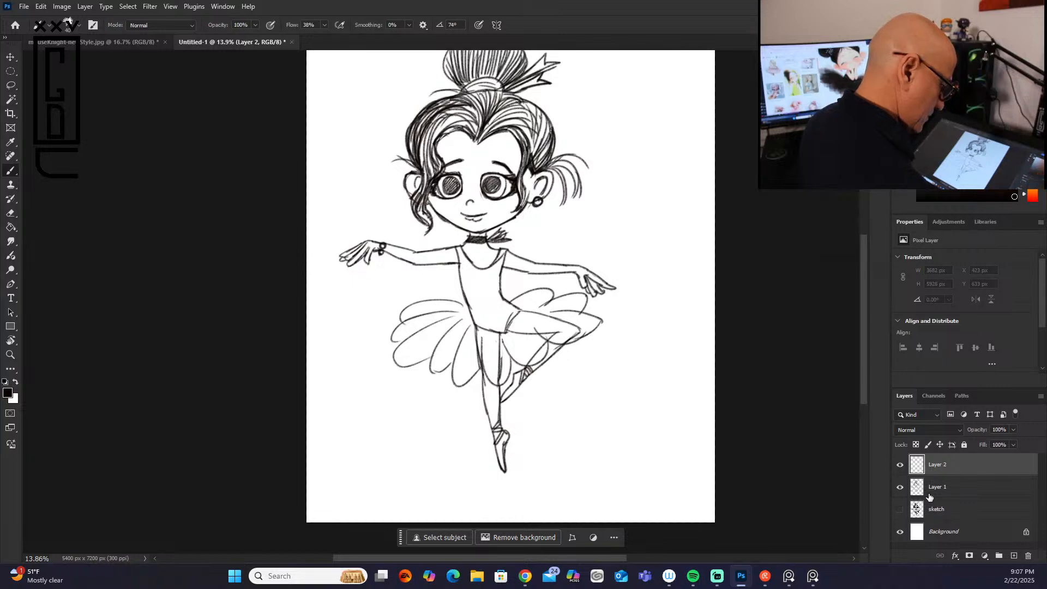
pyautogui.moveTo(965, 464); pyautogui.dragTo(965, 496)
# Step: Duplicate Layer 1 within the same document and rename the copy "sketch-refined"
pyautogui.click(967, 461)
pyautogui.rightClick(958, 461)
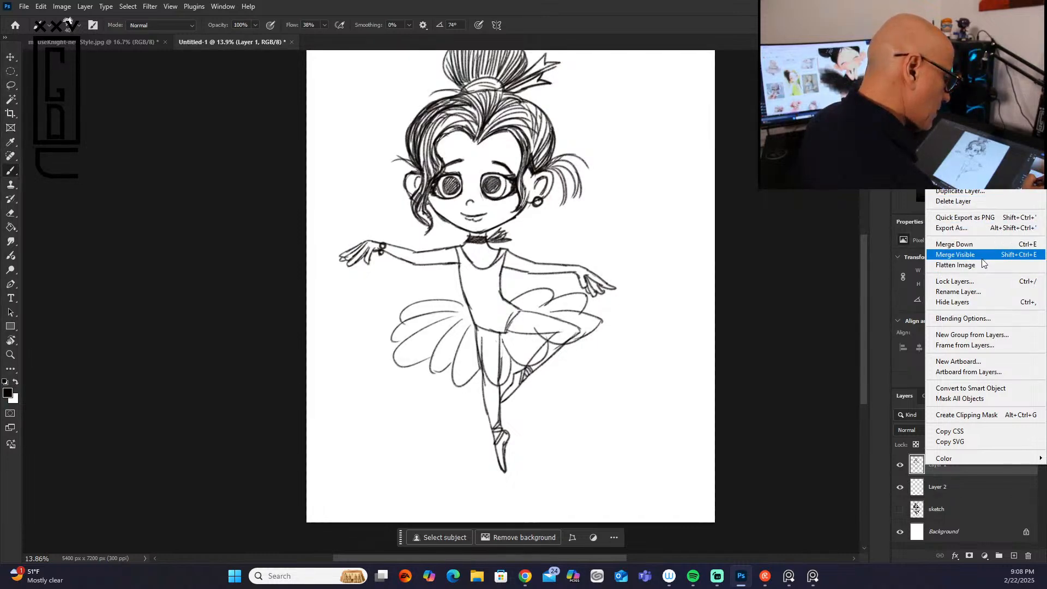
pyautogui.click(985, 194)
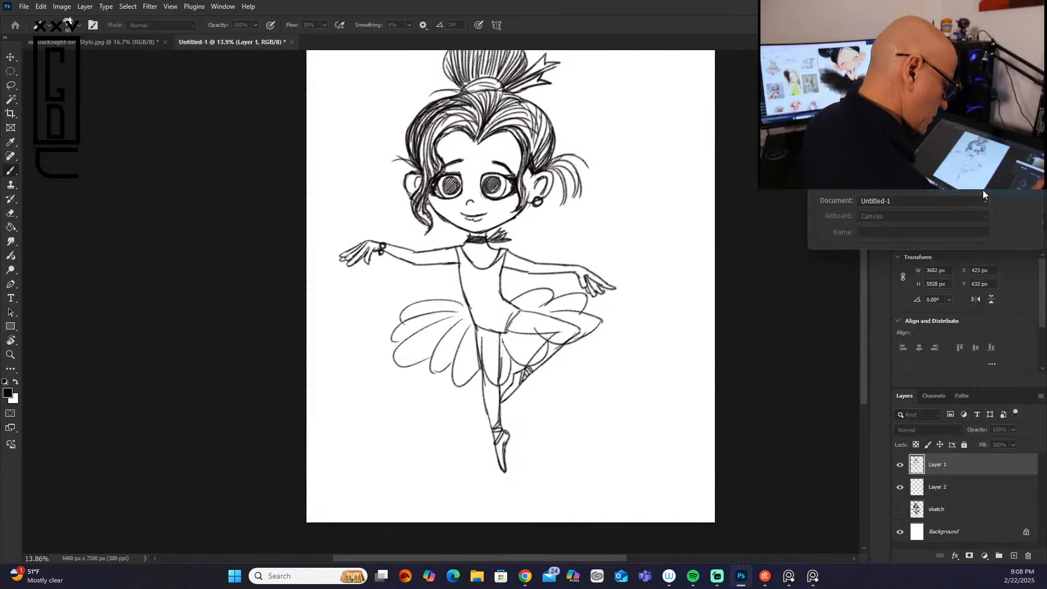
pyautogui.press('Return')
pyautogui.doubleClick(946, 464)
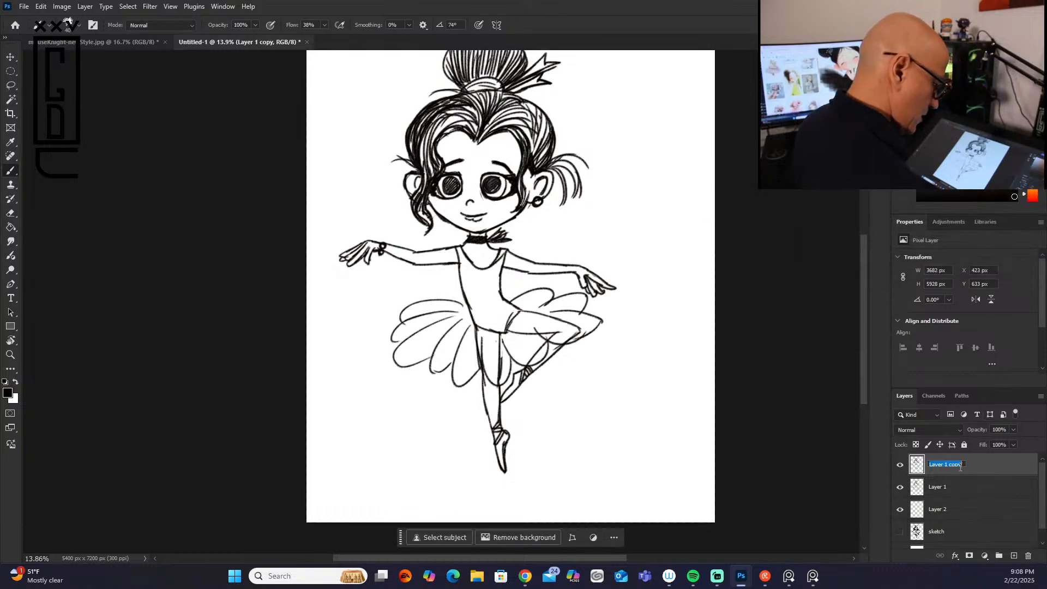
pyautogui.write('sket')
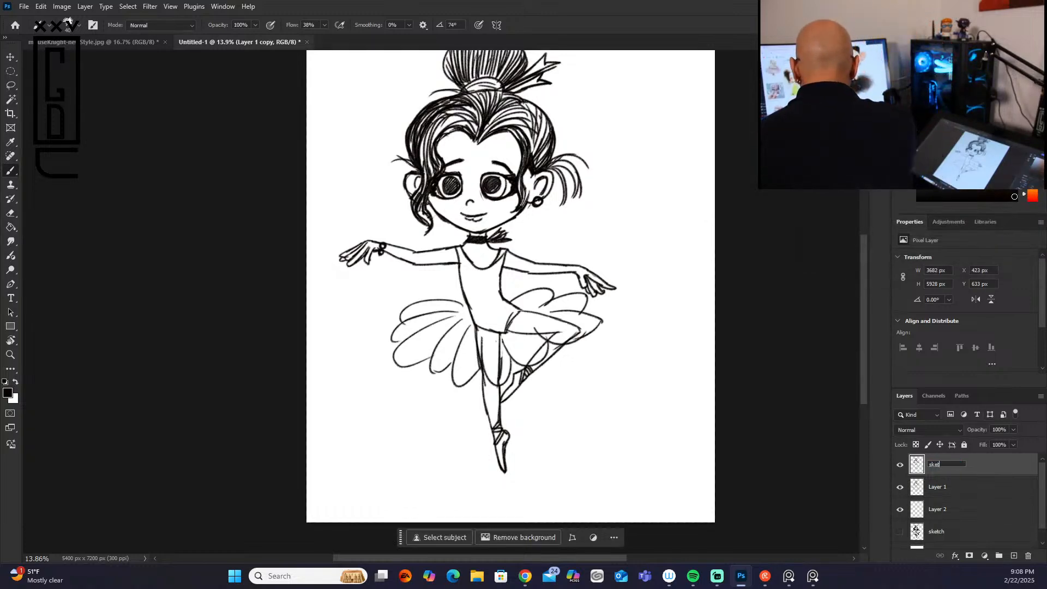
pyautogui.write('ch-refined')
pyautogui.press('Return')
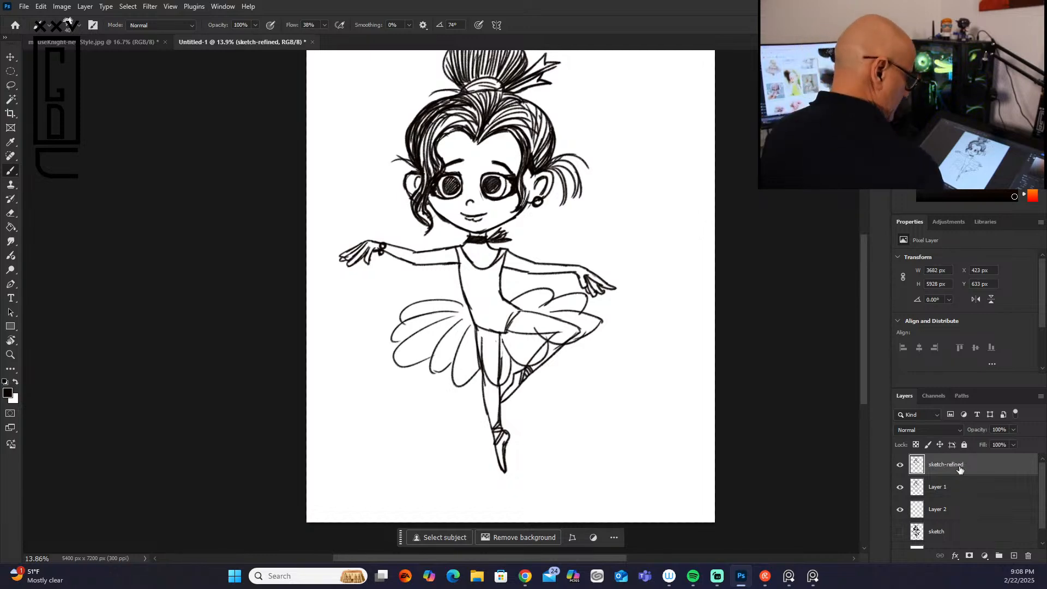
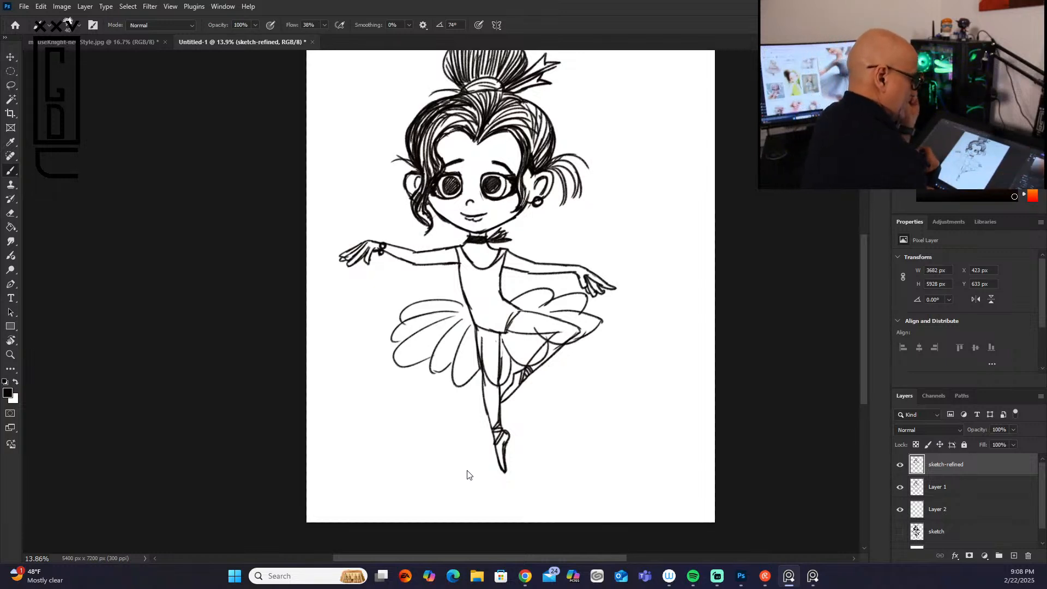
# Step: Deepen the hair on both sides of the face with a few pencil shading strokes
pyautogui.click(524, 174)
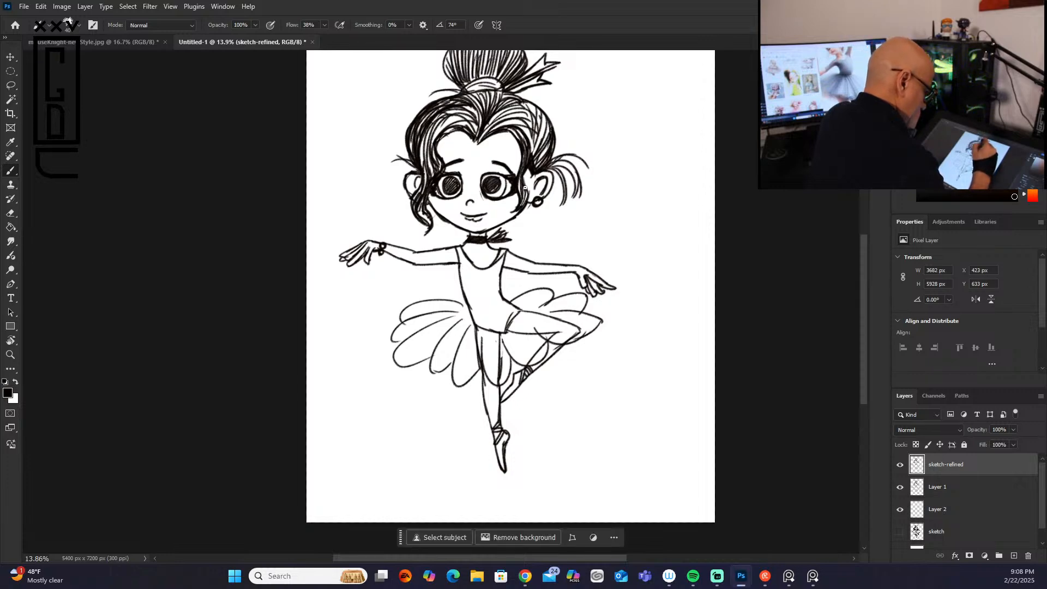
pyautogui.moveTo(538, 129)
pyautogui.mouseDown()
pyautogui.moveTo(538, 167)
pyautogui.moveTo(535, 143)
pyautogui.mouseUp()
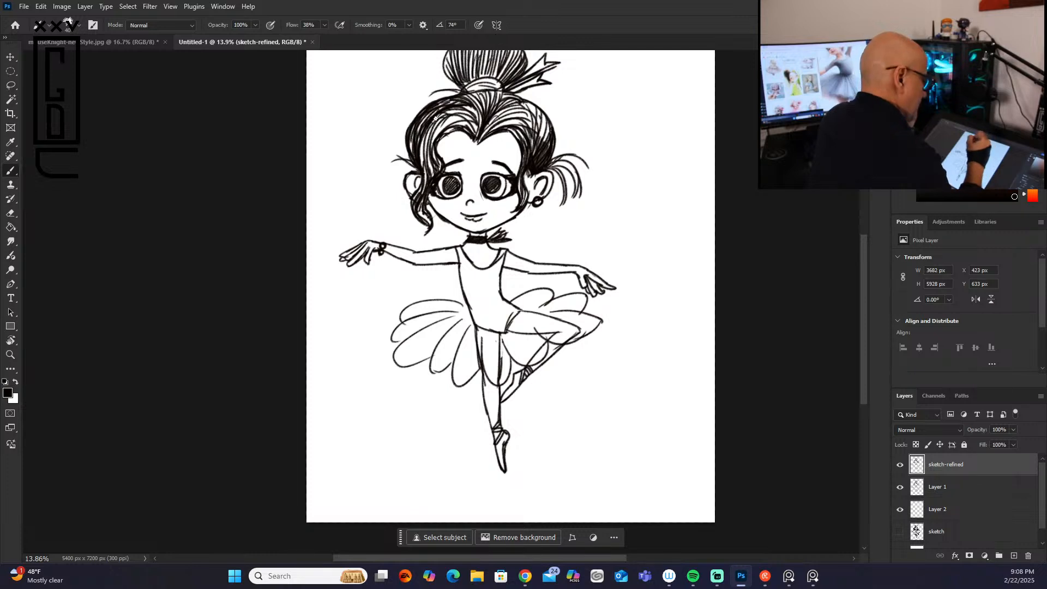
pyautogui.moveTo(426, 134); pyautogui.dragTo(423, 166)
pyautogui.moveTo(431, 156); pyautogui.dragTo(425, 168)
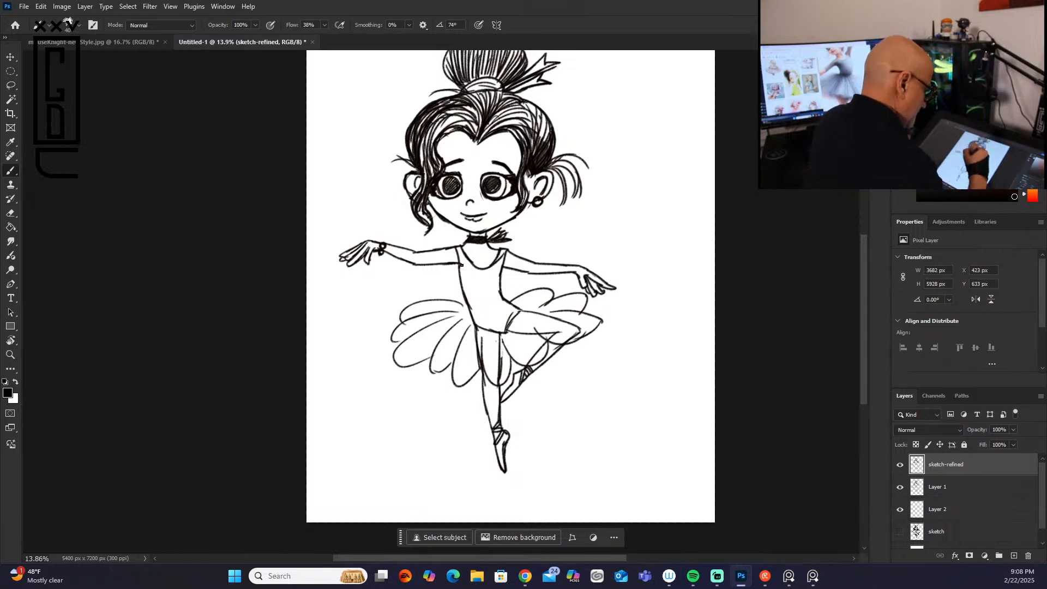
# Step: Enlarge the brush and shade the side of the leotard and all the tutu petals with pencil hatching
pyautogui.moveTo(459, 251); pyautogui.dragTo(466, 294)
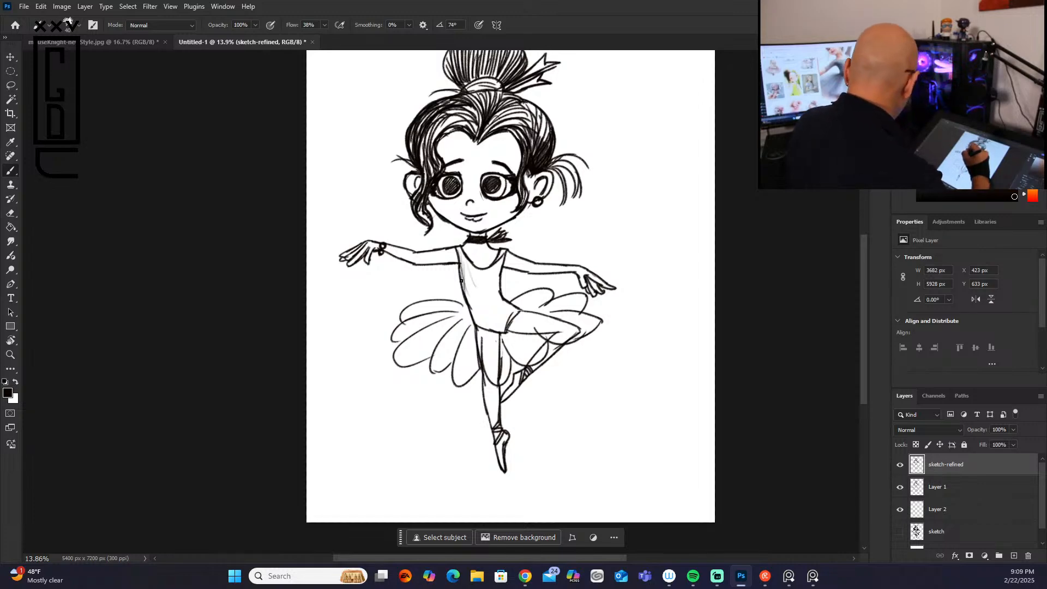
pyautogui.press(']')
pyautogui.press(']')
pyautogui.press(']')
pyautogui.press(']')
pyautogui.press(']')
pyautogui.moveTo(463, 262)
pyautogui.mouseDown()
pyautogui.moveTo(477, 321)
pyautogui.moveTo(496, 328)
pyautogui.moveTo(470, 253)
pyautogui.moveTo(448, 229)
pyautogui.moveTo(483, 312)
pyautogui.moveTo(507, 330)
pyautogui.moveTo(460, 259)
pyautogui.moveTo(497, 381)
pyautogui.moveTo(495, 340)
pyautogui.moveTo(500, 356)
pyautogui.moveTo(476, 324)
pyautogui.moveTo(478, 366)
pyautogui.mouseUp()
pyautogui.moveTo(466, 319)
pyautogui.mouseDown()
pyautogui.moveTo(435, 360)
pyautogui.moveTo(463, 319)
pyautogui.moveTo(444, 361)
pyautogui.mouseUp()
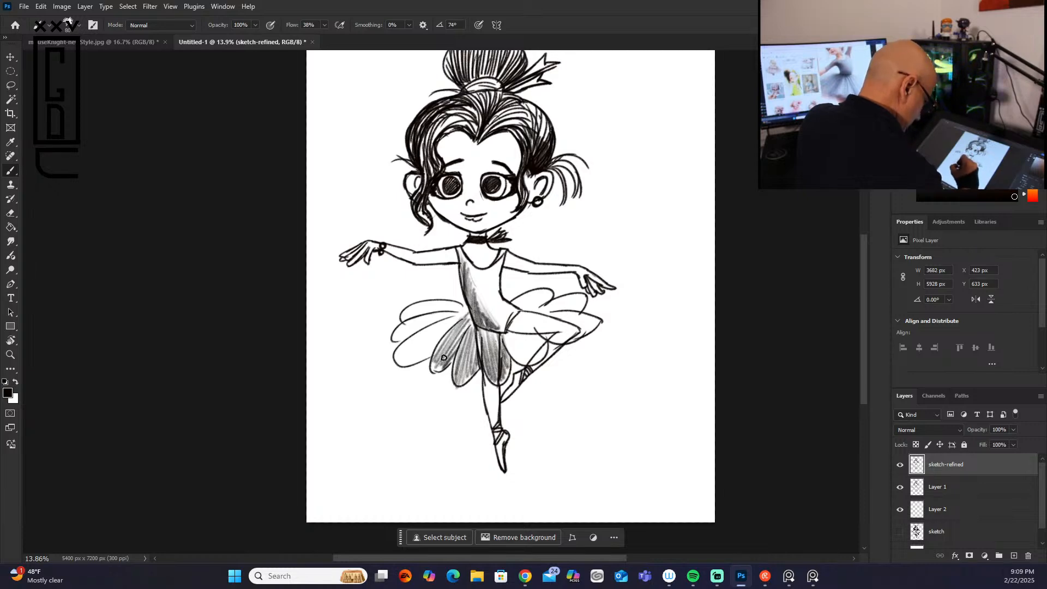
pyautogui.moveTo(455, 314)
pyautogui.mouseDown()
pyautogui.moveTo(429, 327)
pyautogui.moveTo(401, 362)
pyautogui.moveTo(428, 353)
pyautogui.moveTo(402, 365)
pyautogui.moveTo(461, 311)
pyautogui.moveTo(415, 318)
pyautogui.moveTo(424, 316)
pyautogui.moveTo(394, 342)
pyautogui.moveTo(458, 302)
pyautogui.moveTo(421, 306)
pyautogui.moveTo(439, 302)
pyautogui.moveTo(423, 308)
pyautogui.moveTo(546, 295)
pyautogui.moveTo(499, 335)
pyautogui.moveTo(528, 321)
pyautogui.moveTo(513, 342)
pyautogui.moveTo(525, 340)
pyautogui.moveTo(521, 356)
pyautogui.moveTo(553, 353)
pyautogui.mouseUp()
pyautogui.moveTo(547, 312)
pyautogui.mouseDown()
pyautogui.moveTo(526, 322)
pyautogui.moveTo(556, 329)
pyautogui.moveTo(546, 336)
pyautogui.moveTo(588, 331)
pyautogui.moveTo(537, 305)
pyautogui.moveTo(523, 312)
pyautogui.moveTo(567, 308)
pyautogui.moveTo(537, 310)
pyautogui.moveTo(555, 283)
pyautogui.mouseUp()
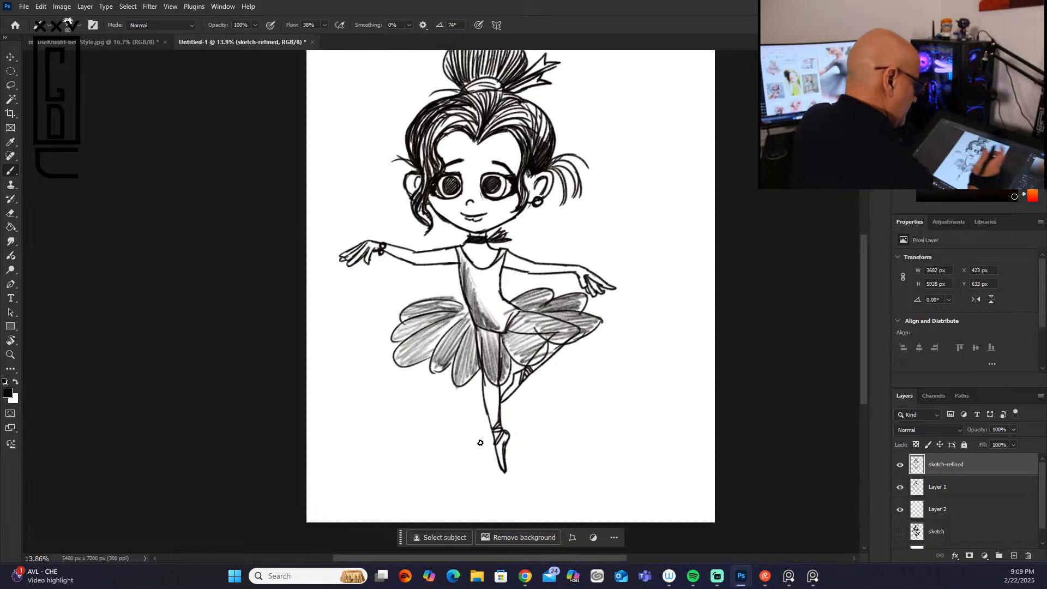
# Step: Shade the leotard's waist, the forehead, cheeks and chin, the neck and the underside of the arm with soft pencil strokes
pyautogui.moveTo(476, 291); pyautogui.dragTo(505, 326)
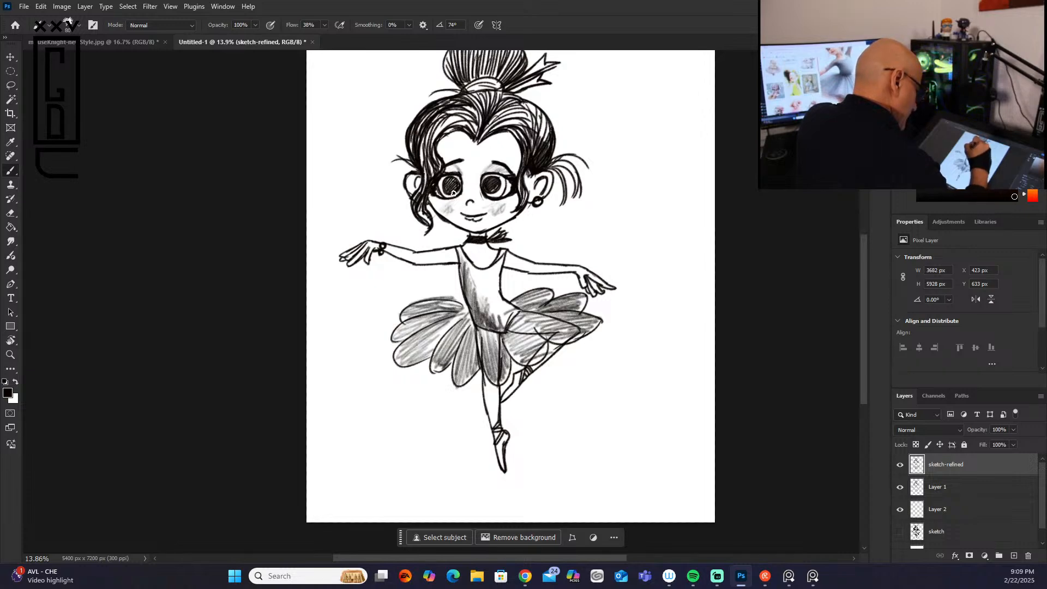
pyautogui.moveTo(509, 158)
pyautogui.mouseDown()
pyautogui.moveTo(515, 170)
pyautogui.moveTo(518, 141)
pyautogui.mouseUp()
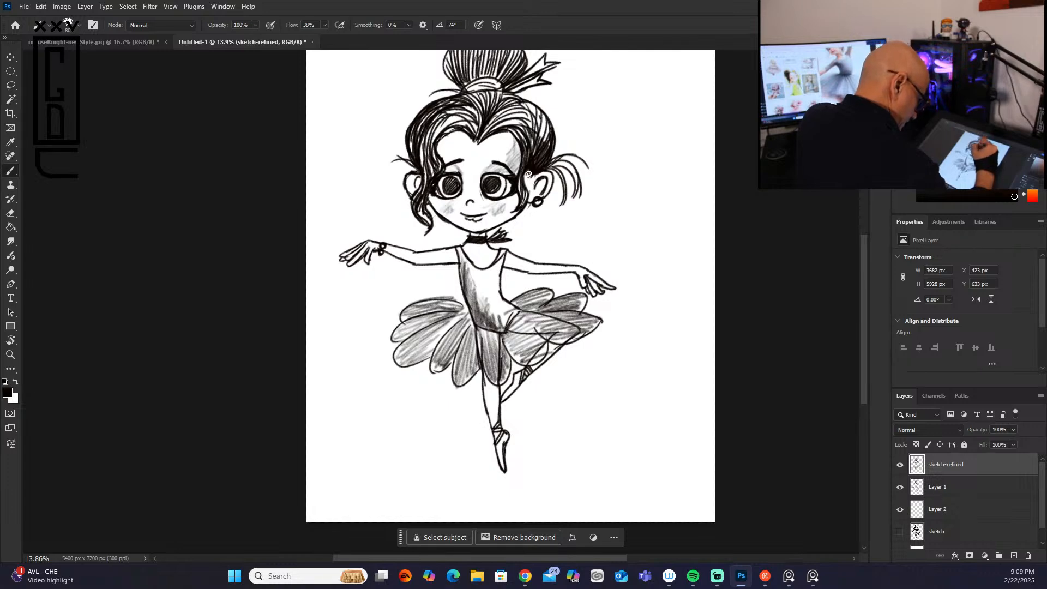
pyautogui.moveTo(518, 210)
pyautogui.mouseDown()
pyautogui.moveTo(498, 225)
pyautogui.moveTo(516, 209)
pyautogui.mouseUp()
pyautogui.moveTo(515, 209)
pyautogui.mouseDown()
pyautogui.moveTo(482, 230)
pyautogui.moveTo(518, 196)
pyautogui.moveTo(494, 225)
pyautogui.mouseUp()
pyautogui.moveTo(494, 224)
pyautogui.mouseDown()
pyautogui.moveTo(517, 194)
pyautogui.moveTo(496, 223)
pyautogui.moveTo(515, 211)
pyautogui.moveTo(480, 212)
pyautogui.mouseUp()
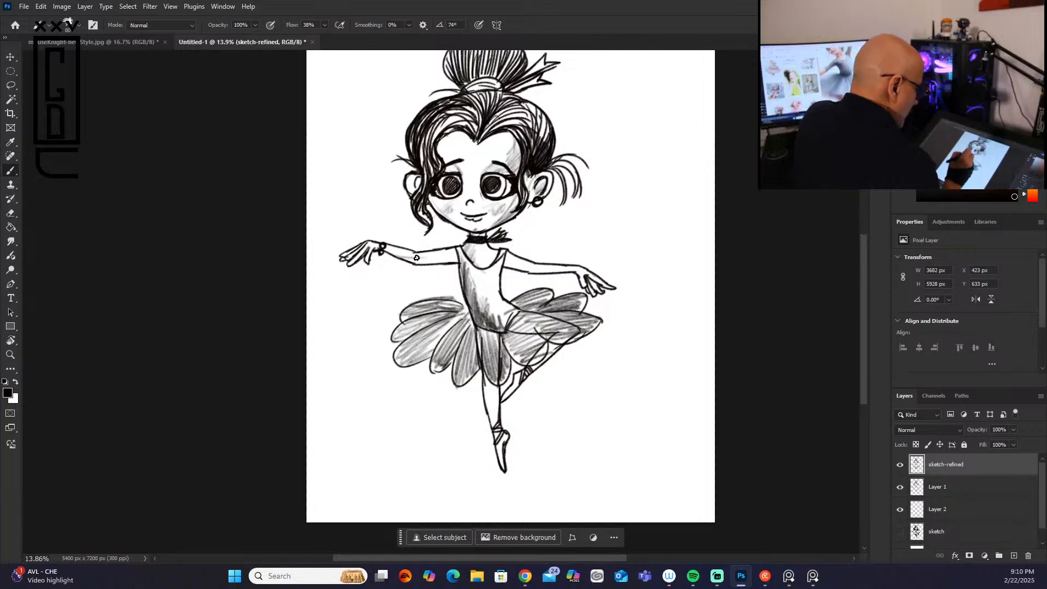
pyautogui.moveTo(421, 260)
pyautogui.mouseDown()
pyautogui.moveTo(455, 259)
pyautogui.moveTo(421, 261)
pyautogui.moveTo(438, 258)
pyautogui.mouseUp()
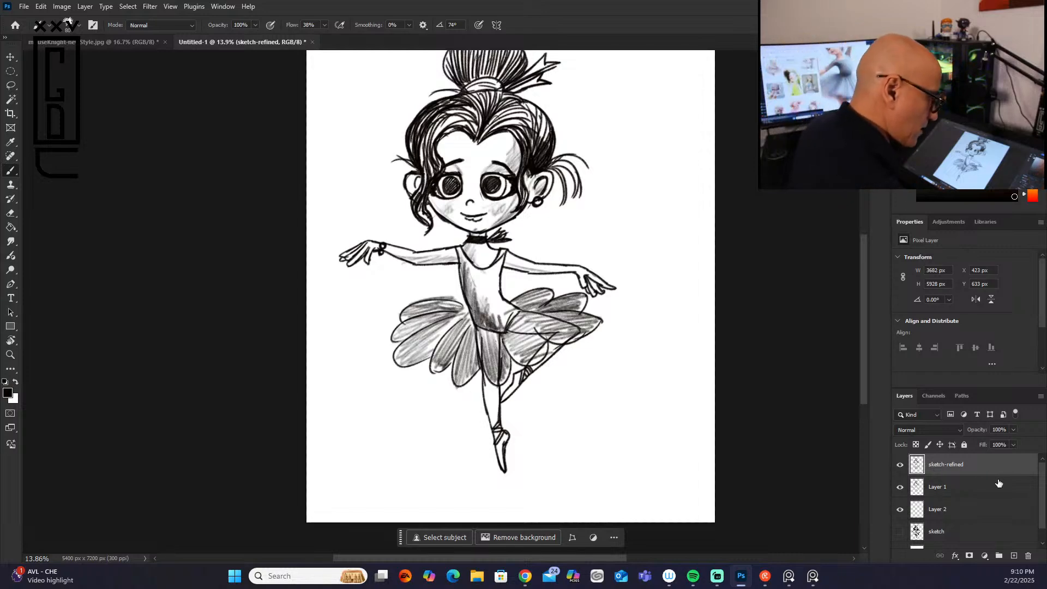
# Step: Hide Layer 1 and lower the fill of the sketch-refined layer to 32%
pyautogui.click(1013, 445)
pyautogui.moveTo(992, 459); pyautogui.dragTo(1027, 453)
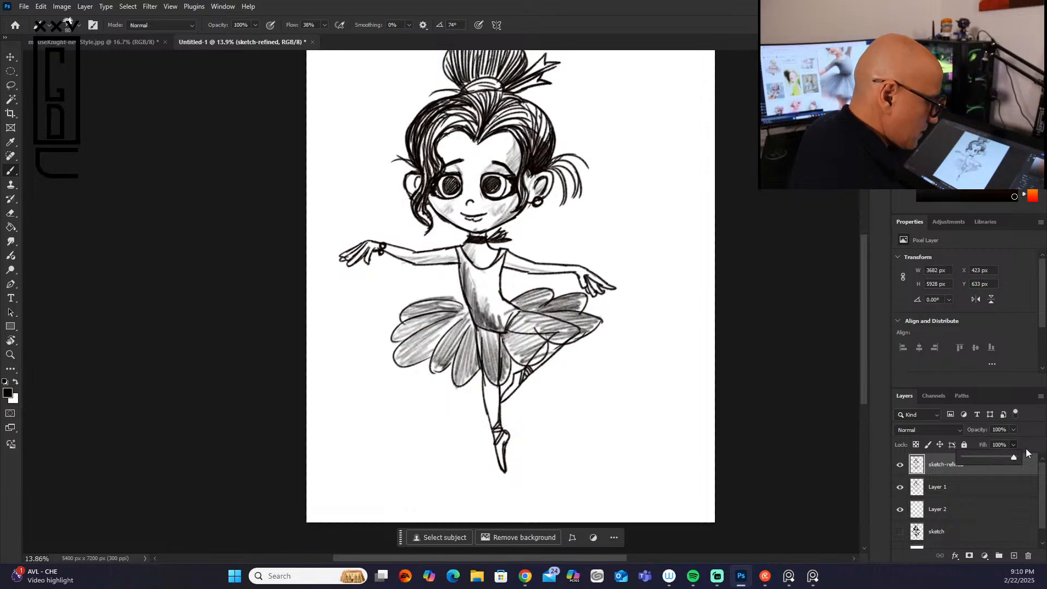
pyautogui.click(901, 465)
pyautogui.click(900, 464)
pyautogui.click(901, 485)
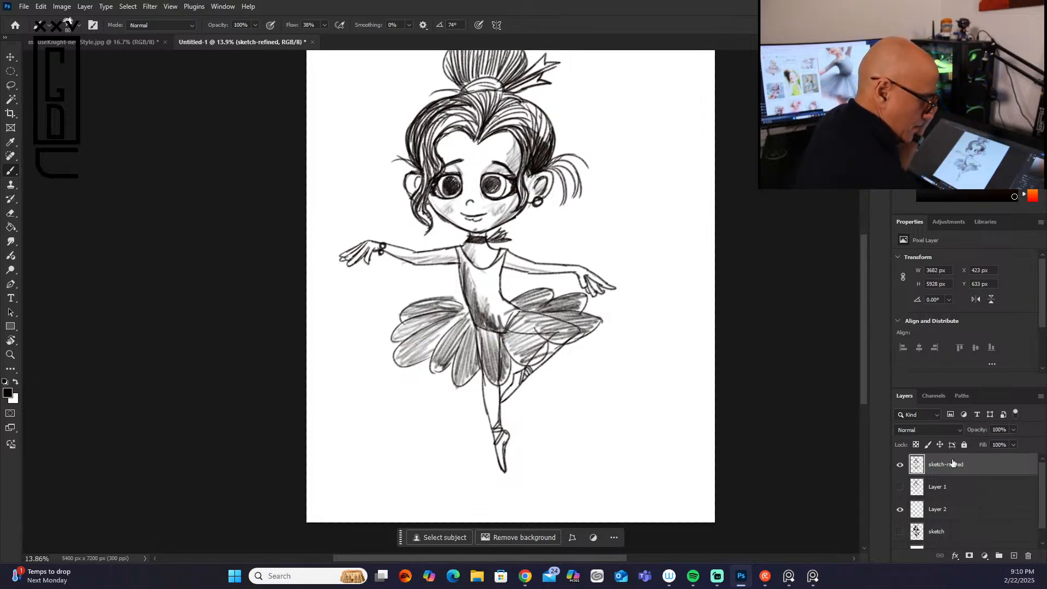
pyautogui.click(1013, 445)
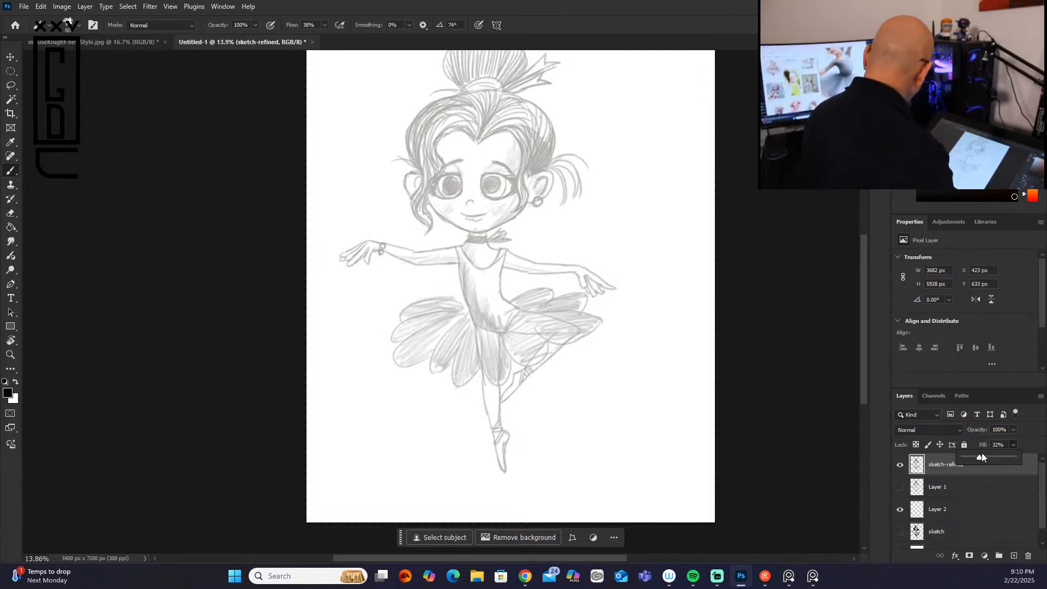
# Step: Pick a dark brown drawing color and reduce the brush size to 20 for tracing the face up close
pyautogui.scroll(4, 578, 138)
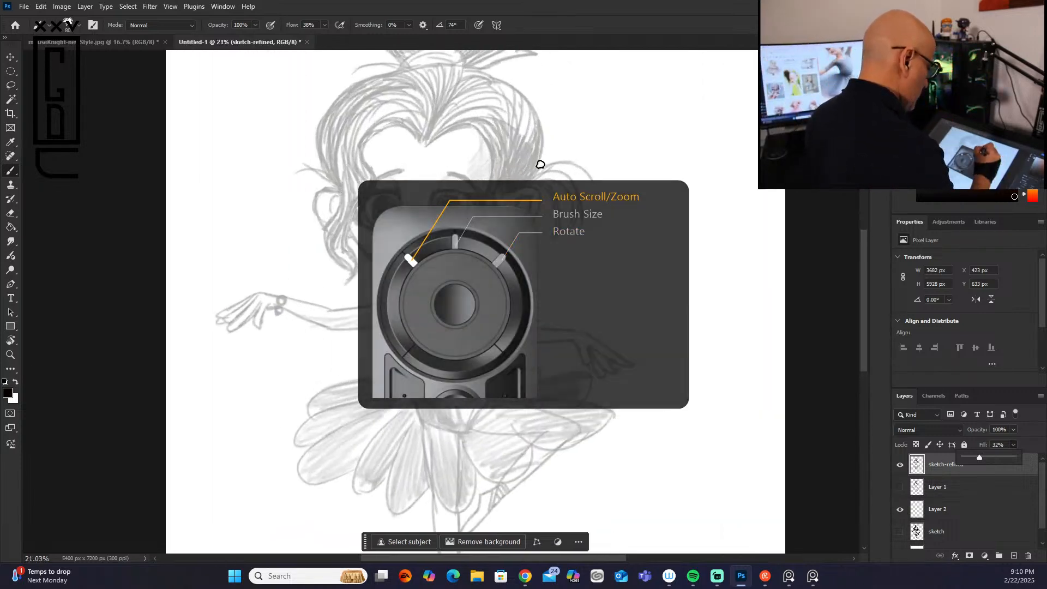
pyautogui.scroll(1, 540, 172)
pyautogui.click(999, 167)
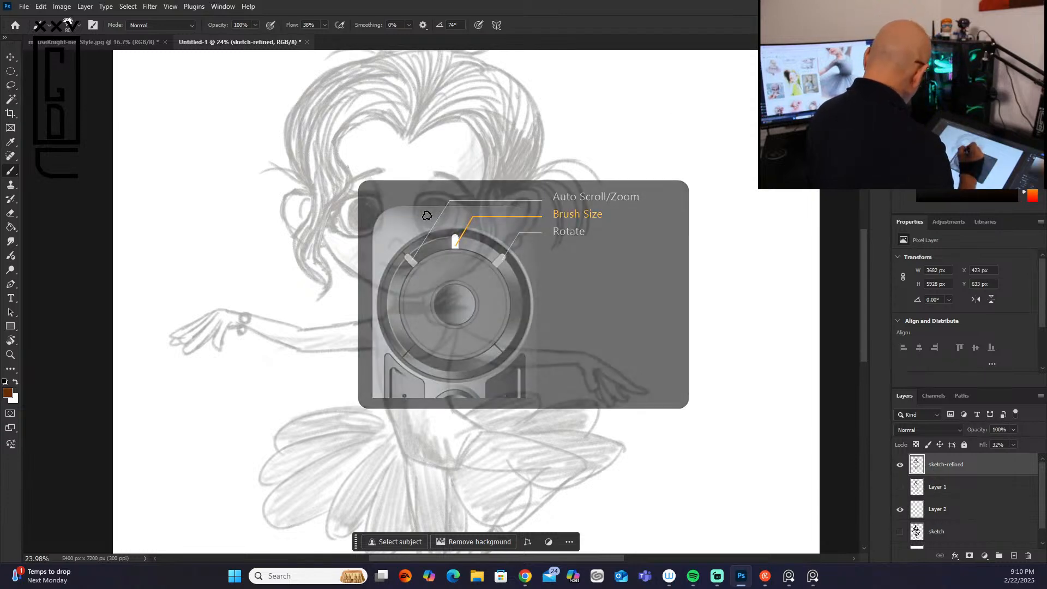
pyautogui.scroll(1, 428, 214)
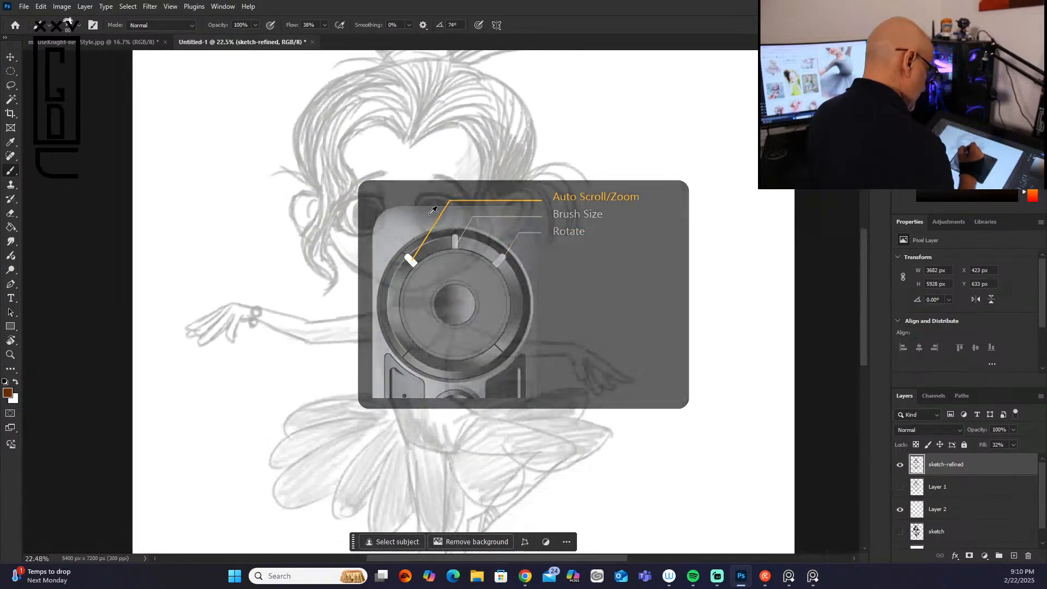
pyautogui.scroll(3, 431, 213)
pyautogui.press('[')
pyautogui.press('[')
pyautogui.press('[')
pyautogui.press('[')
pyautogui.press('[')
pyautogui.press('[')
pyautogui.press('[')
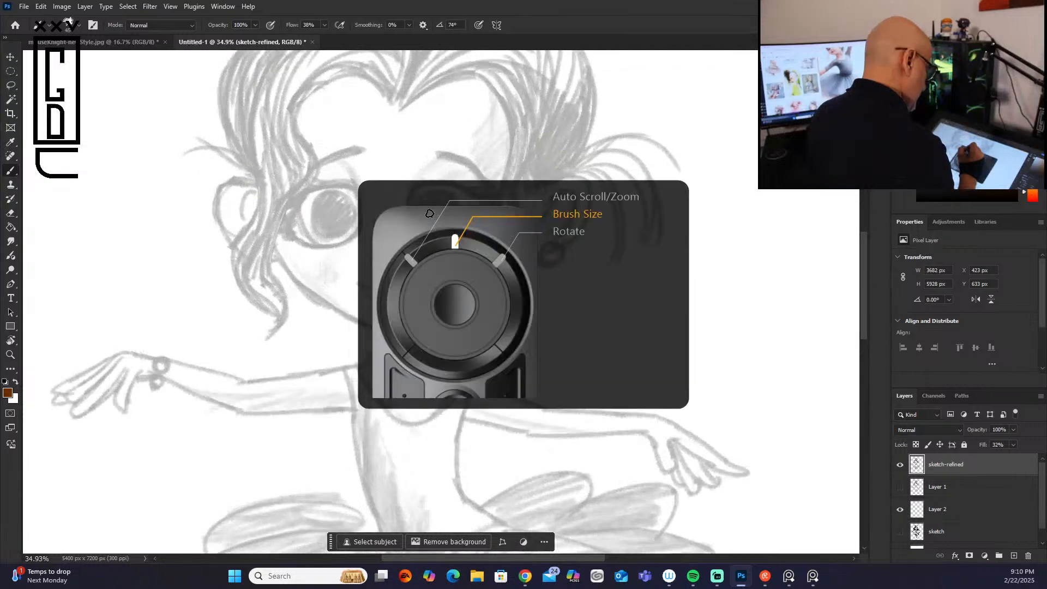
pyautogui.press('[')
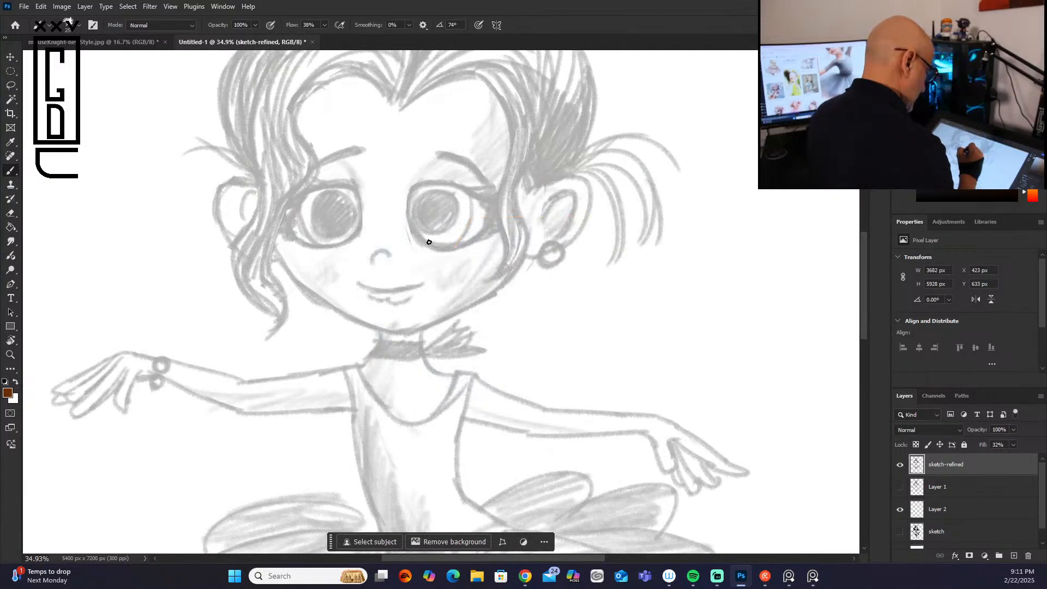
pyautogui.press('[')
pyautogui.press('[')
pyautogui.press('[')
pyautogui.press('[')
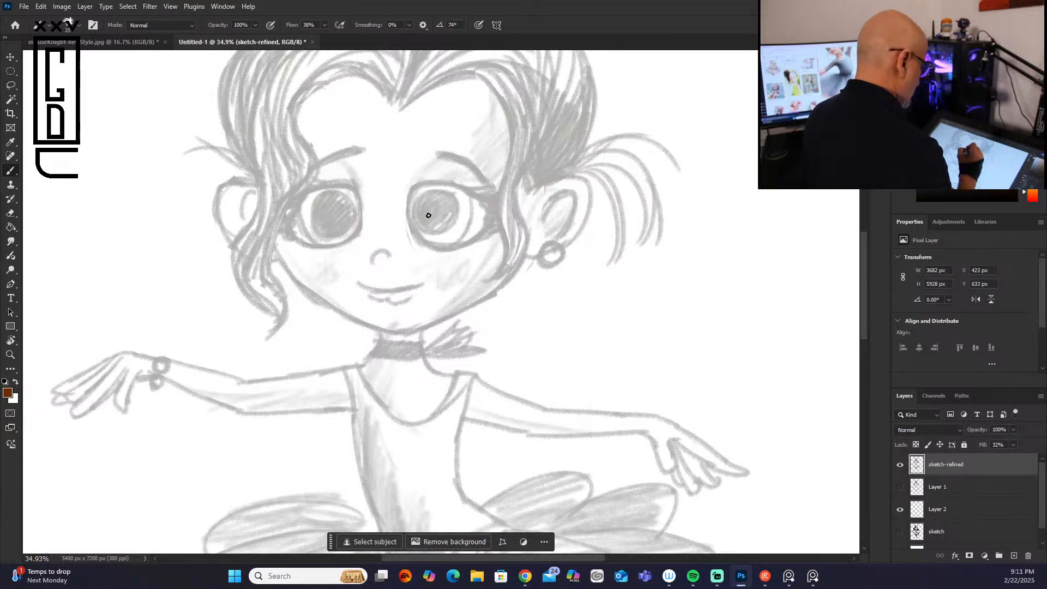
pyautogui.press(']')
pyautogui.press(']')
pyautogui.press(']')
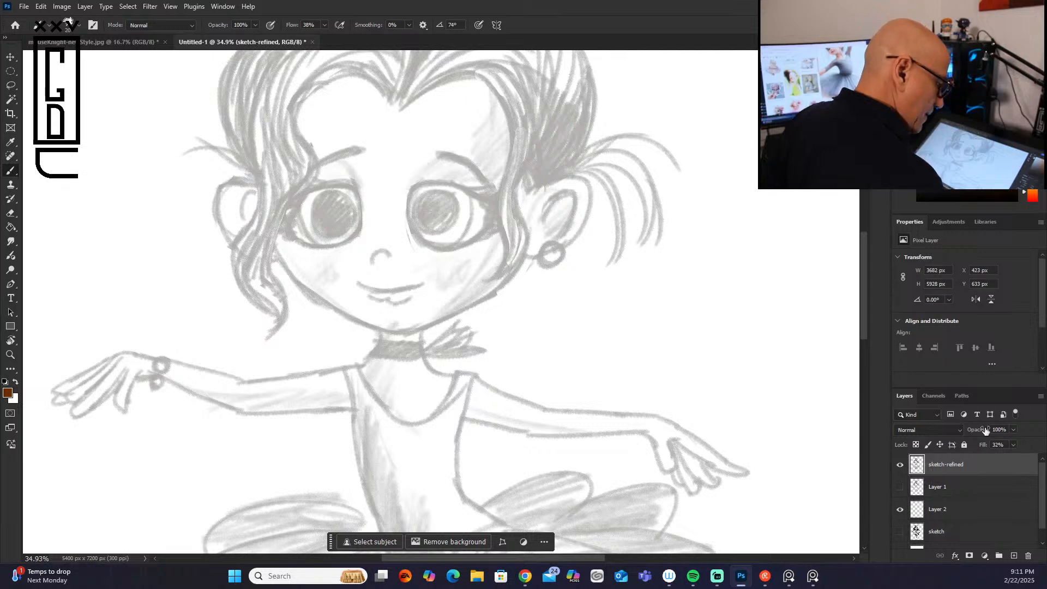
# Step: Add a new layer above sketch-refined and trace the outlines of both eyes in brown
pyautogui.click(1014, 555)
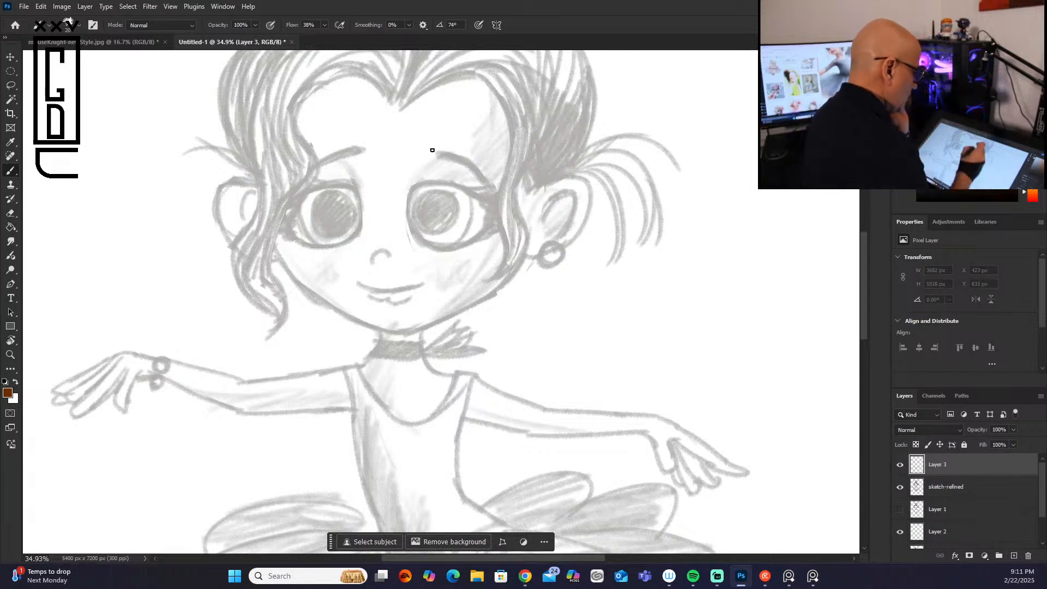
pyautogui.moveTo(418, 188)
pyautogui.mouseDown()
pyautogui.moveTo(465, 190)
pyautogui.moveTo(413, 194)
pyautogui.moveTo(421, 239)
pyautogui.moveTo(412, 219)
pyautogui.moveTo(484, 227)
pyautogui.mouseUp()
pyautogui.moveTo(464, 191)
pyautogui.mouseDown()
pyautogui.moveTo(490, 203)
pyautogui.moveTo(476, 198)
pyautogui.moveTo(490, 205)
pyautogui.moveTo(475, 236)
pyautogui.mouseUp()
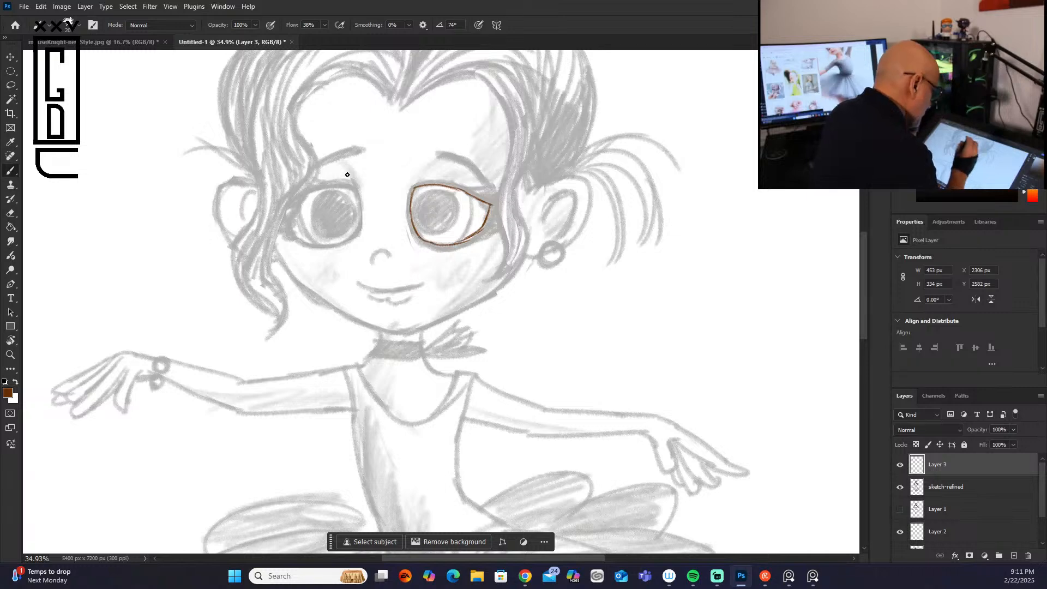
pyautogui.moveTo(312, 190)
pyautogui.mouseDown()
pyautogui.moveTo(355, 180)
pyautogui.moveTo(363, 229)
pyautogui.mouseUp()
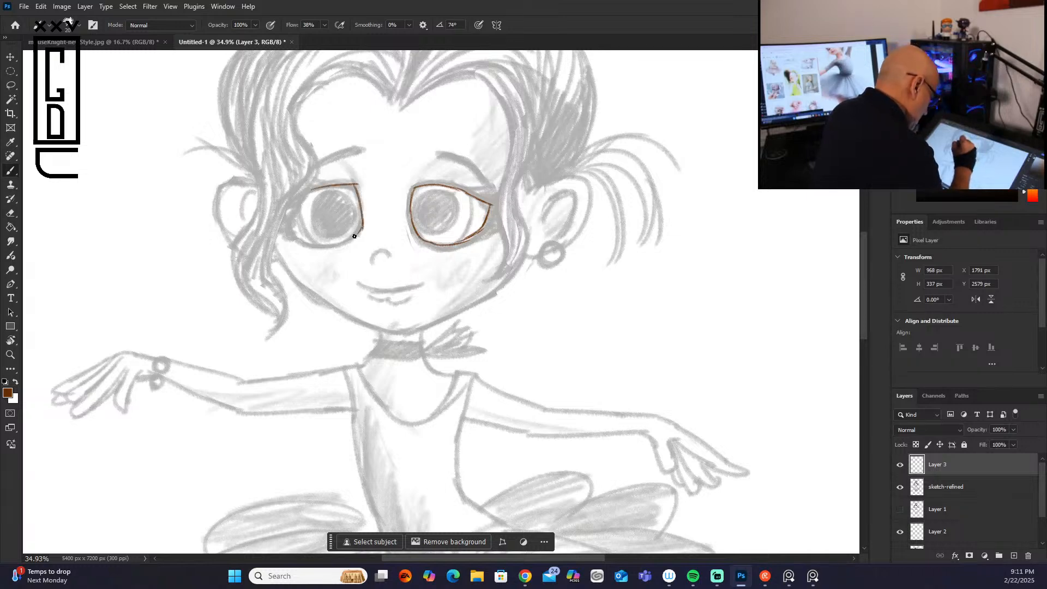
pyautogui.moveTo(314, 188)
pyautogui.mouseDown()
pyautogui.moveTo(287, 210)
pyautogui.moveTo(316, 242)
pyautogui.moveTo(301, 234)
pyautogui.moveTo(337, 236)
pyautogui.moveTo(326, 243)
pyautogui.moveTo(357, 231)
pyautogui.moveTo(320, 243)
pyautogui.mouseUp()
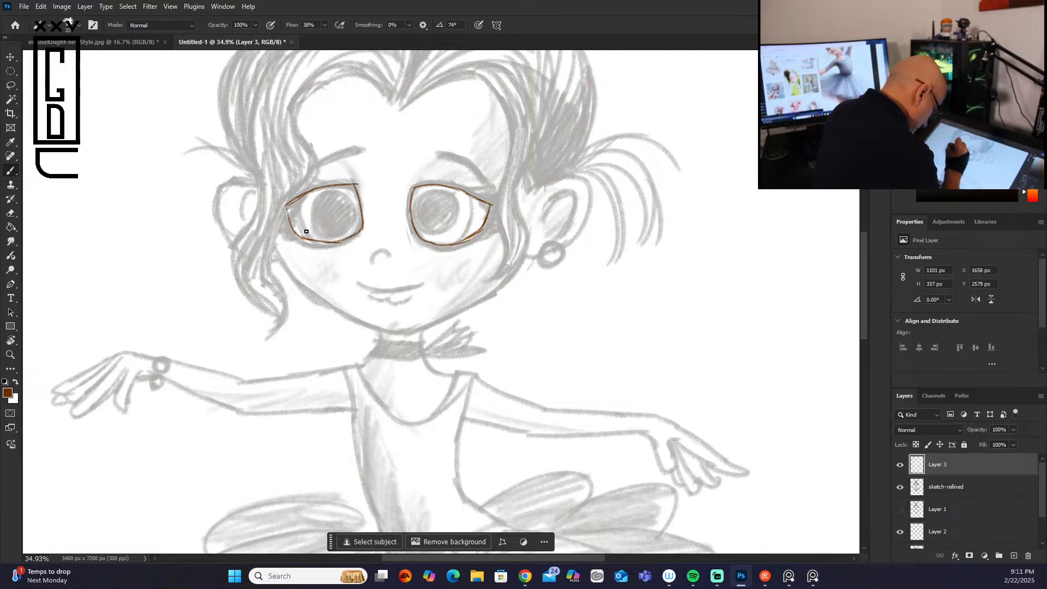
# Step: Draw the curved iris edges, reinforce the outer eye corners, and outline the round pupils in both eyes
pyautogui.moveTo(305, 199)
pyautogui.mouseDown()
pyautogui.moveTo(302, 236)
pyautogui.moveTo(333, 232)
pyautogui.mouseUp()
pyautogui.moveTo(473, 204); pyautogui.dragTo(457, 241)
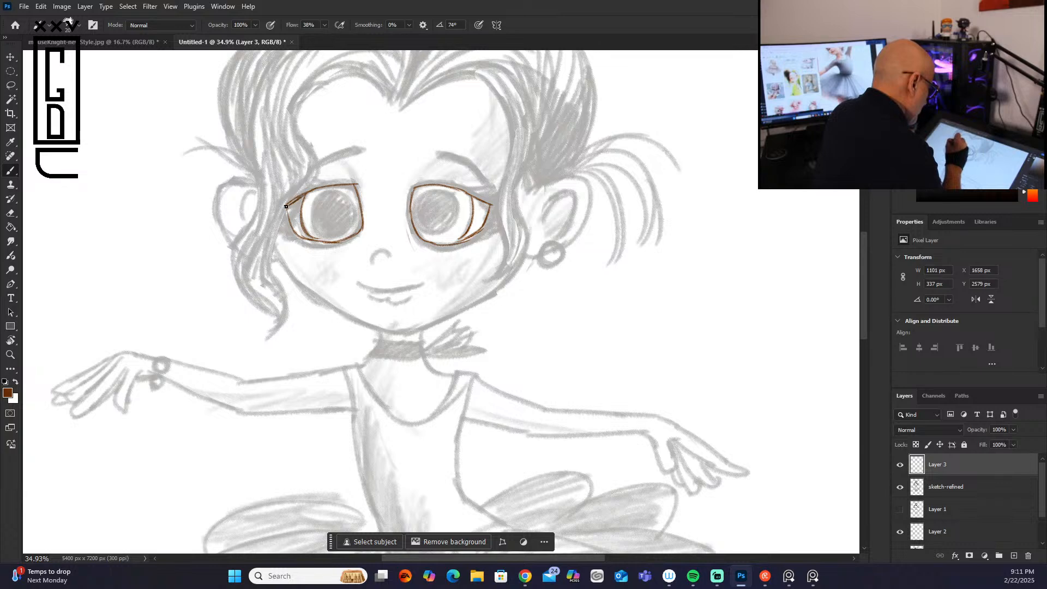
pyautogui.moveTo(286, 207)
pyautogui.mouseDown()
pyautogui.moveTo(297, 230)
pyautogui.moveTo(323, 240)
pyautogui.mouseUp()
pyautogui.moveTo(489, 204)
pyautogui.mouseDown()
pyautogui.moveTo(451, 241)
pyautogui.moveTo(491, 215)
pyautogui.moveTo(461, 248)
pyautogui.mouseUp()
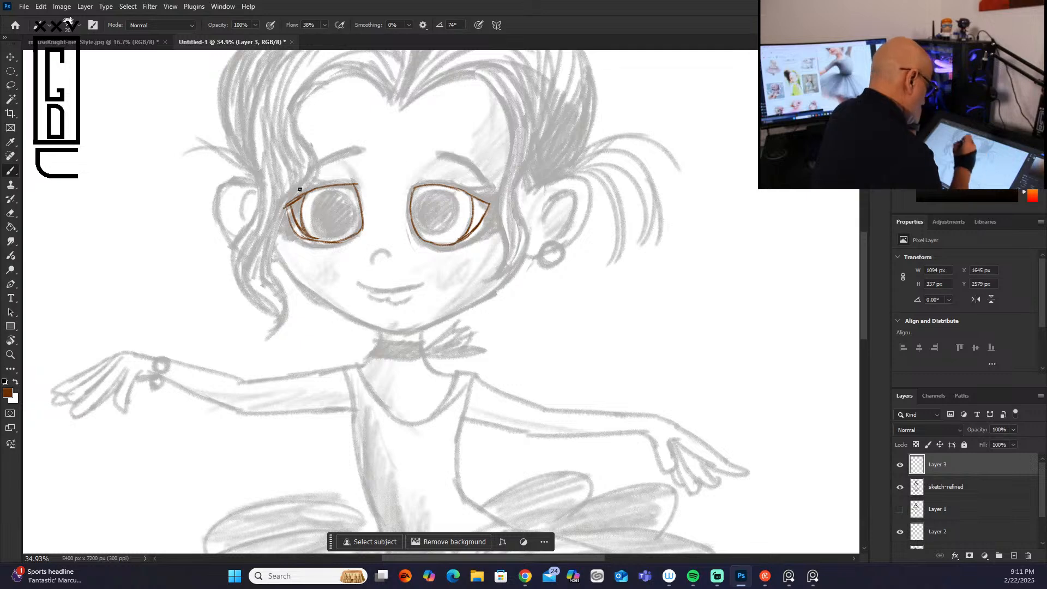
pyautogui.moveTo(282, 206)
pyautogui.mouseDown()
pyautogui.moveTo(302, 237)
pyautogui.moveTo(352, 233)
pyautogui.mouseUp()
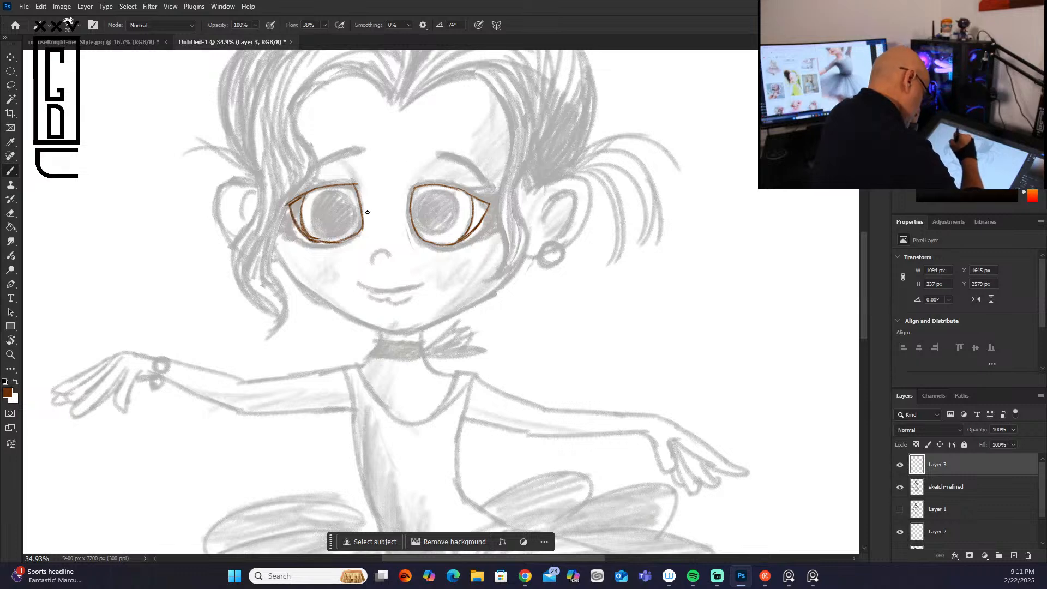
pyautogui.moveTo(445, 191)
pyautogui.mouseDown()
pyautogui.moveTo(422, 195)
pyautogui.moveTo(432, 198)
pyautogui.moveTo(414, 220)
pyautogui.moveTo(455, 205)
pyautogui.moveTo(443, 190)
pyautogui.moveTo(454, 225)
pyautogui.moveTo(431, 238)
pyautogui.mouseUp()
pyautogui.moveTo(340, 195)
pyautogui.mouseDown()
pyautogui.moveTo(316, 226)
pyautogui.moveTo(325, 201)
pyautogui.moveTo(354, 226)
pyautogui.moveTo(341, 190)
pyautogui.moveTo(348, 232)
pyautogui.mouseUp()
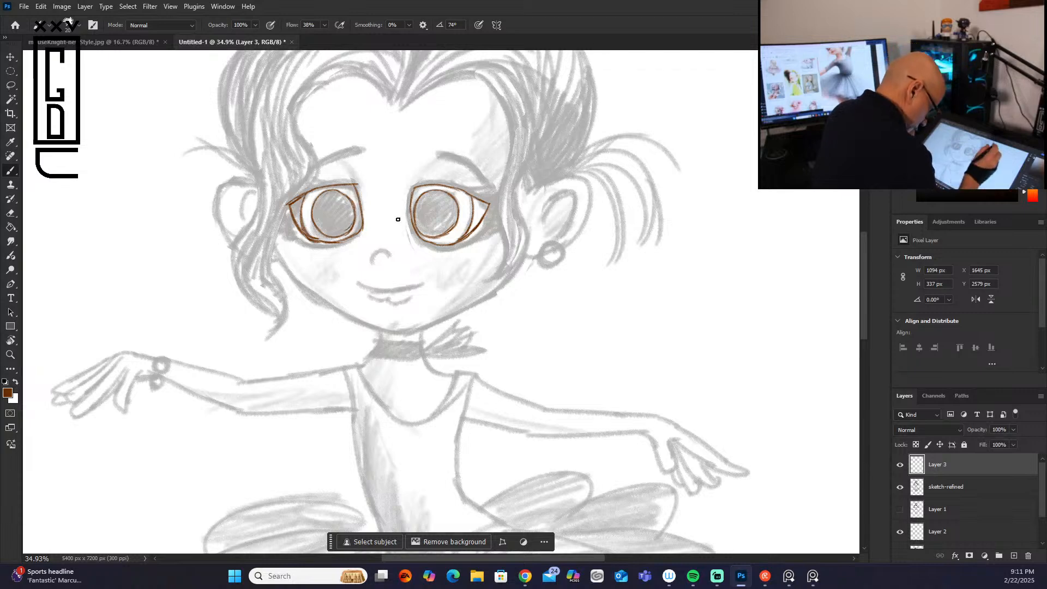
# Step: Trace the outlines of both eyebrows in brown
pyautogui.moveTo(437, 154); pyautogui.dragTo(486, 180)
pyautogui.moveTo(438, 154); pyautogui.dragTo(495, 181)
pyautogui.moveTo(361, 145); pyautogui.dragTo(323, 163)
# Step: Trace the inner strands of the long wavy front lock from the hairline down past the cheek
pyautogui.moveTo(358, 67)
pyautogui.mouseDown()
pyautogui.moveTo(276, 210)
pyautogui.moveTo(269, 242)
pyautogui.moveTo(291, 306)
pyautogui.moveTo(273, 335)
pyautogui.mouseUp()
pyautogui.moveTo(320, 67)
pyautogui.mouseDown()
pyautogui.moveTo(288, 93)
pyautogui.moveTo(297, 161)
pyautogui.moveTo(260, 260)
pyautogui.moveTo(279, 294)
pyautogui.moveTo(277, 328)
pyautogui.moveTo(287, 177)
pyautogui.mouseUp()
pyautogui.rightClick(297, 162)
pyautogui.click(298, 161)
pyautogui.moveTo(298, 75); pyautogui.dragTo(281, 176)
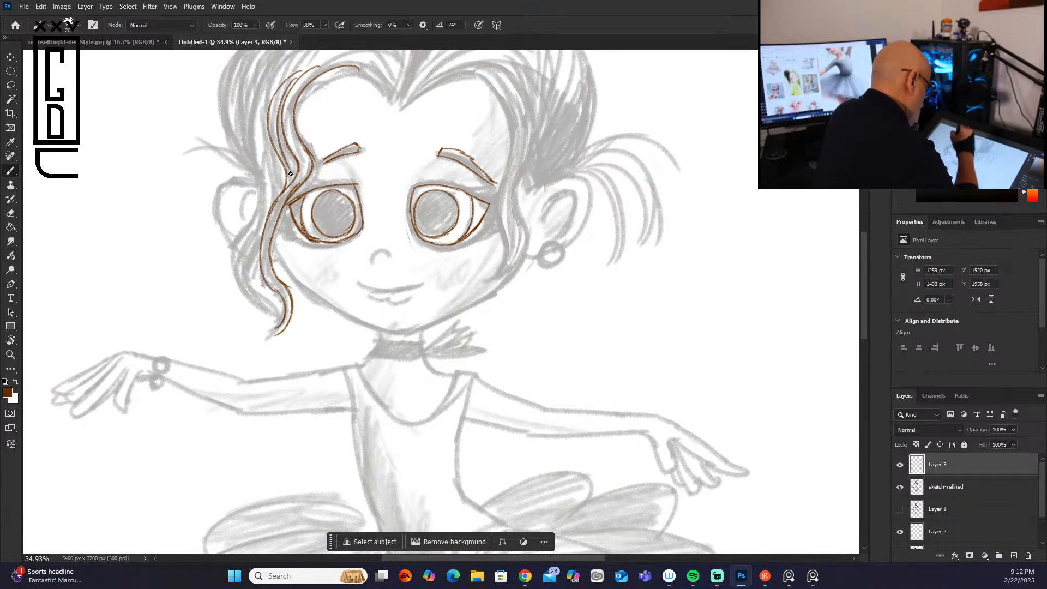
# Step: Add the outer strands of the wavy front lock and trace the jawline and chin from cheek to cheek
pyautogui.moveTo(270, 104); pyautogui.dragTo(268, 213)
pyautogui.moveTo(286, 169)
pyautogui.mouseDown()
pyautogui.moveTo(253, 221)
pyautogui.moveTo(240, 301)
pyautogui.mouseUp()
pyautogui.moveTo(272, 199)
pyautogui.mouseDown()
pyautogui.moveTo(253, 303)
pyautogui.moveTo(252, 243)
pyautogui.moveTo(260, 300)
pyautogui.mouseUp()
pyautogui.moveTo(262, 230)
pyautogui.mouseDown()
pyautogui.moveTo(263, 302)
pyautogui.moveTo(274, 306)
pyautogui.mouseUp()
pyautogui.moveTo(244, 245); pyautogui.dragTo(280, 320)
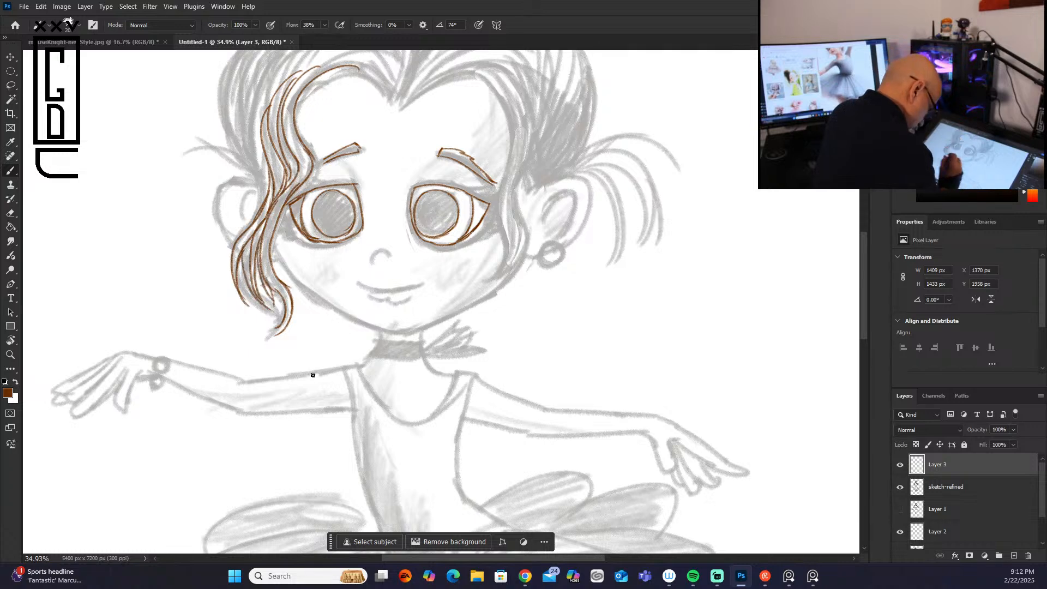
pyautogui.moveTo(273, 244)
pyautogui.mouseDown()
pyautogui.moveTo(325, 305)
pyautogui.moveTo(379, 328)
pyautogui.moveTo(415, 330)
pyautogui.moveTo(469, 305)
pyautogui.mouseUp()
pyautogui.moveTo(527, 259); pyautogui.dragTo(450, 316)
pyautogui.moveTo(254, 182)
pyautogui.mouseDown()
pyautogui.moveTo(234, 179)
pyautogui.moveTo(221, 221)
pyautogui.mouseUp()
pyautogui.moveTo(218, 186); pyautogui.dragTo(241, 240)
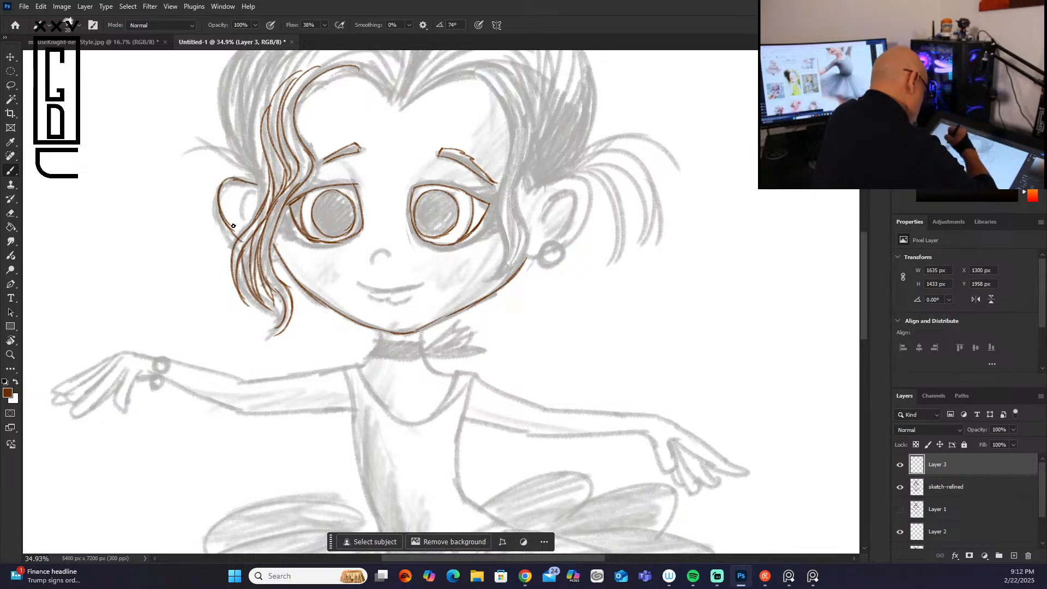
pyautogui.moveTo(221, 185)
pyautogui.mouseDown()
pyautogui.moveTo(252, 181)
pyautogui.moveTo(231, 219)
pyautogui.mouseUp()
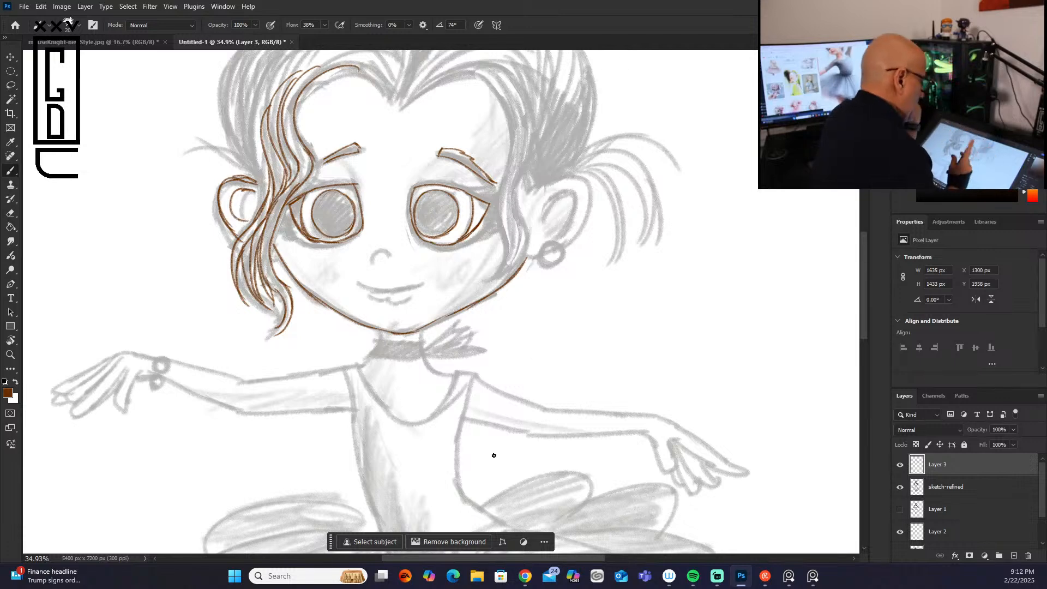
pyautogui.hotkey('ctrl', 'z')
pyautogui.hotkey('ctrl', 'z')
pyautogui.hotkey('ctrl', 'z')
pyautogui.hotkey('ctrl', 'z')
pyautogui.hotkey('ctrl', 'z')
pyautogui.hotkey('ctrl', 'z')
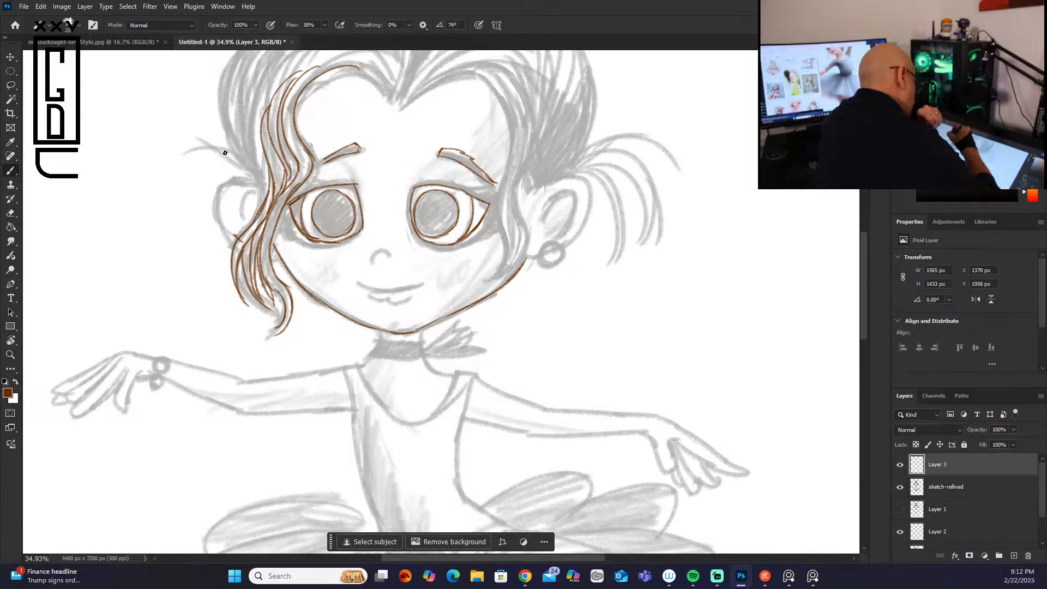
# Step: Trace both ears with their inner contours and add the earrings
pyautogui.moveTo(254, 179)
pyautogui.mouseDown()
pyautogui.moveTo(218, 213)
pyautogui.moveTo(213, 198)
pyautogui.moveTo(239, 229)
pyautogui.mouseUp()
pyautogui.moveTo(564, 178)
pyautogui.mouseDown()
pyautogui.moveTo(585, 224)
pyautogui.moveTo(555, 253)
pyautogui.moveTo(547, 262)
pyautogui.mouseUp()
pyautogui.moveTo(543, 209)
pyautogui.mouseDown()
pyautogui.moveTo(561, 196)
pyautogui.moveTo(557, 237)
pyautogui.mouseUp()
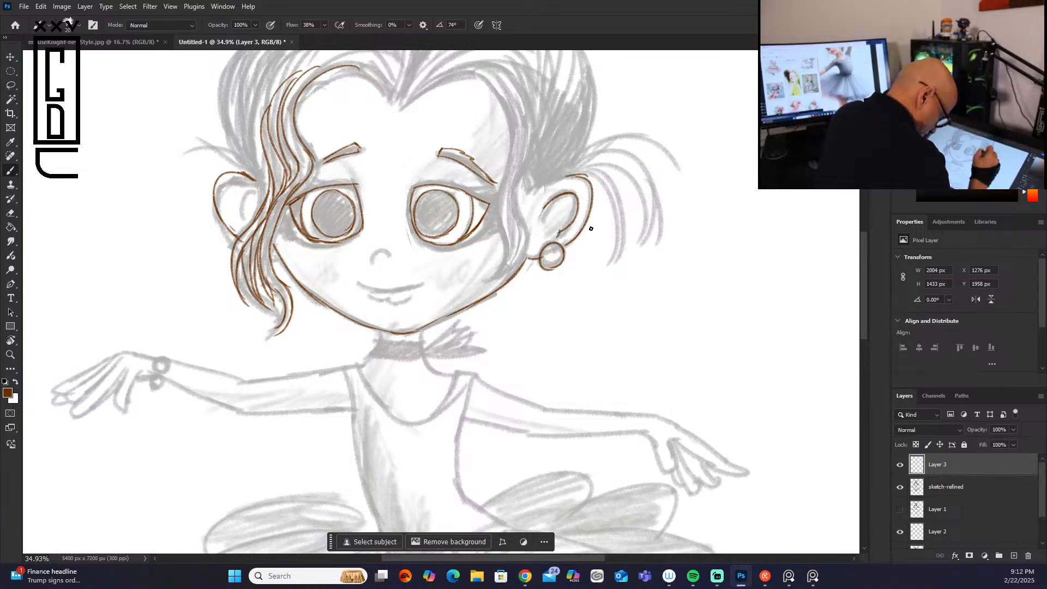
pyautogui.moveTo(250, 187)
pyautogui.mouseDown()
pyautogui.moveTo(237, 190)
pyautogui.moveTo(233, 218)
pyautogui.mouseUp()
pyautogui.moveTo(271, 248)
pyautogui.mouseDown()
pyautogui.moveTo(272, 263)
pyautogui.moveTo(271, 249)
pyautogui.mouseUp()
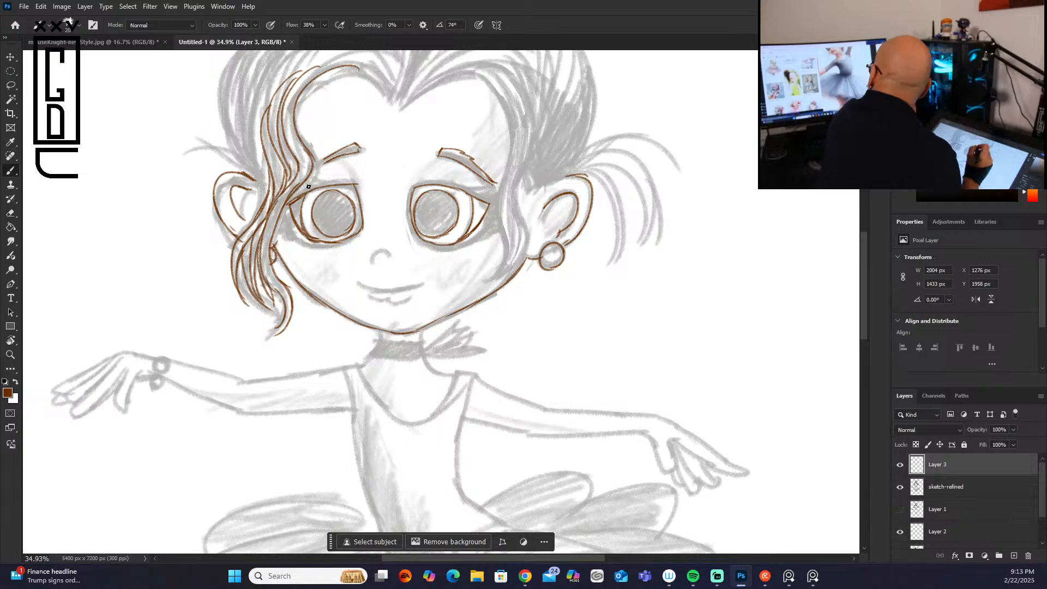
# Step: Thicken the upper lid lines and add brown eyelashes at the outer corners of both eyes
pyautogui.moveTo(456, 189)
pyautogui.mouseDown()
pyautogui.moveTo(497, 191)
pyautogui.moveTo(481, 198)
pyautogui.moveTo(491, 201)
pyautogui.moveTo(447, 186)
pyautogui.moveTo(471, 186)
pyautogui.moveTo(455, 188)
pyautogui.moveTo(473, 188)
pyautogui.moveTo(463, 191)
pyautogui.moveTo(488, 207)
pyautogui.moveTo(508, 201)
pyautogui.moveTo(491, 203)
pyautogui.moveTo(474, 229)
pyautogui.moveTo(436, 236)
pyautogui.moveTo(448, 240)
pyautogui.moveTo(440, 245)
pyautogui.moveTo(447, 239)
pyautogui.moveTo(421, 236)
pyautogui.moveTo(468, 232)
pyautogui.mouseUp()
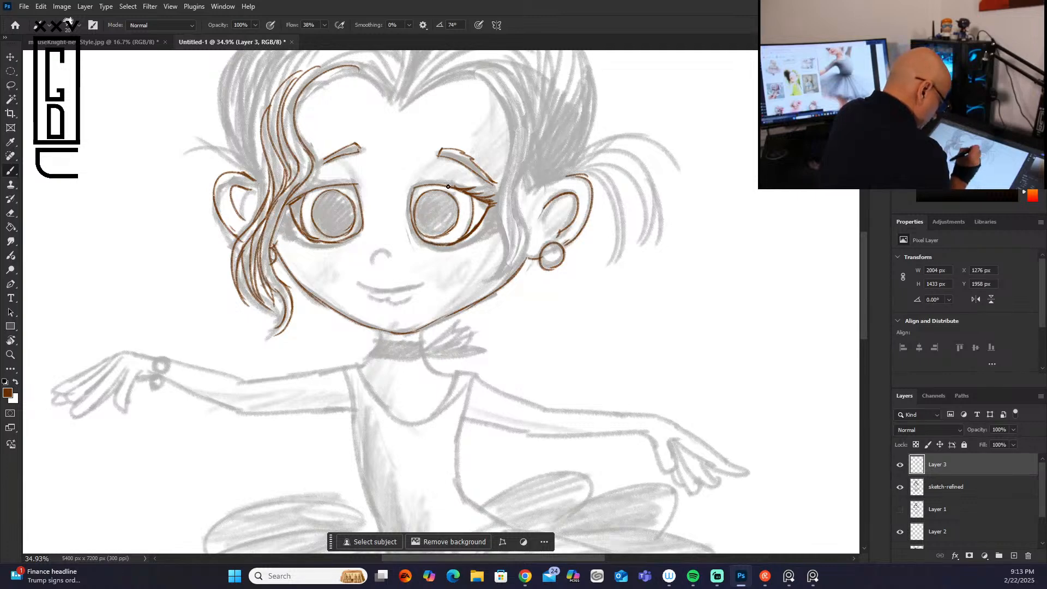
pyautogui.moveTo(362, 227); pyautogui.dragTo(317, 241)
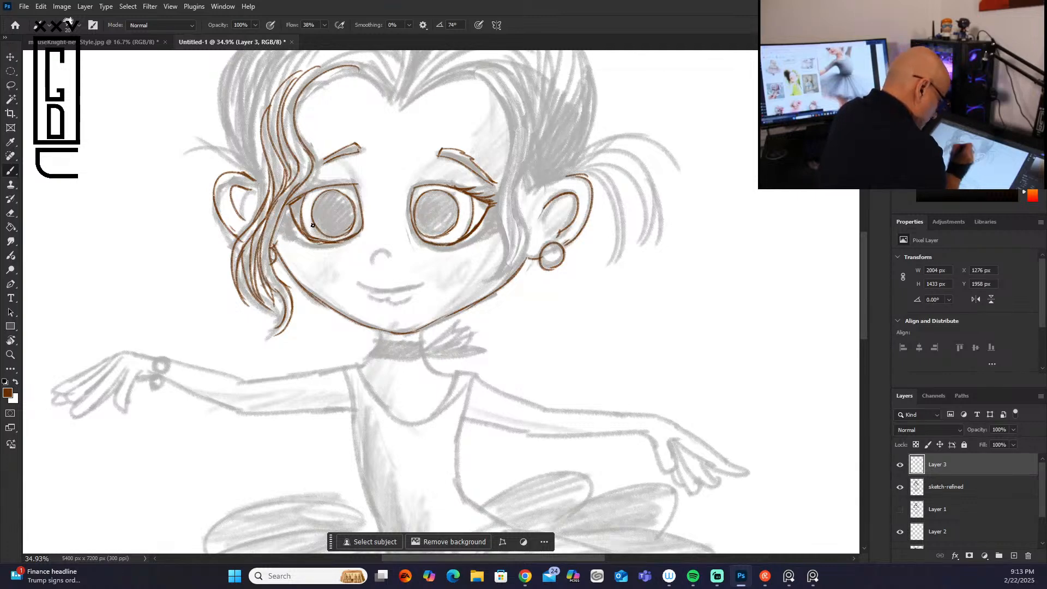
pyautogui.moveTo(484, 217)
pyautogui.mouseDown()
pyautogui.moveTo(507, 207)
pyautogui.moveTo(477, 229)
pyautogui.moveTo(498, 219)
pyautogui.moveTo(480, 227)
pyautogui.moveTo(502, 201)
pyautogui.mouseUp()
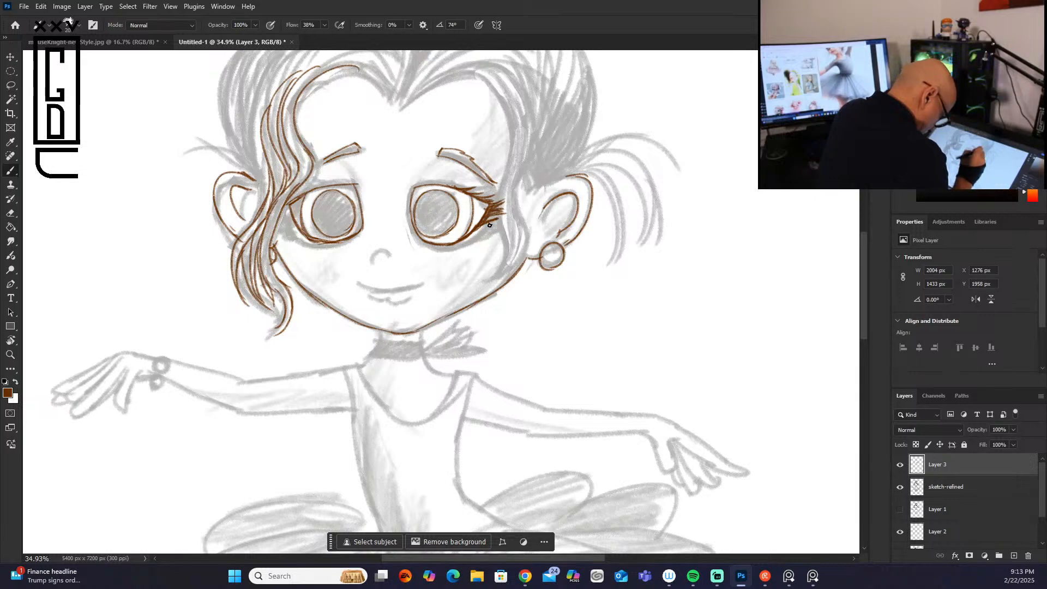
pyautogui.moveTo(294, 202)
pyautogui.mouseDown()
pyautogui.moveTo(276, 216)
pyautogui.moveTo(302, 233)
pyautogui.moveTo(289, 228)
pyautogui.mouseUp()
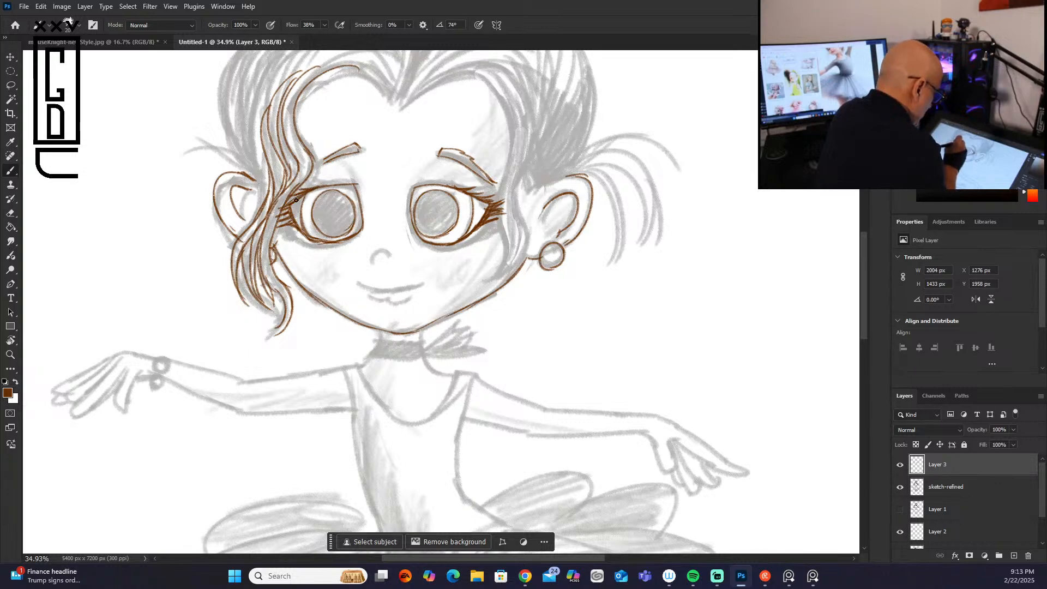
pyautogui.moveTo(387, 251); pyautogui.dragTo(385, 269)
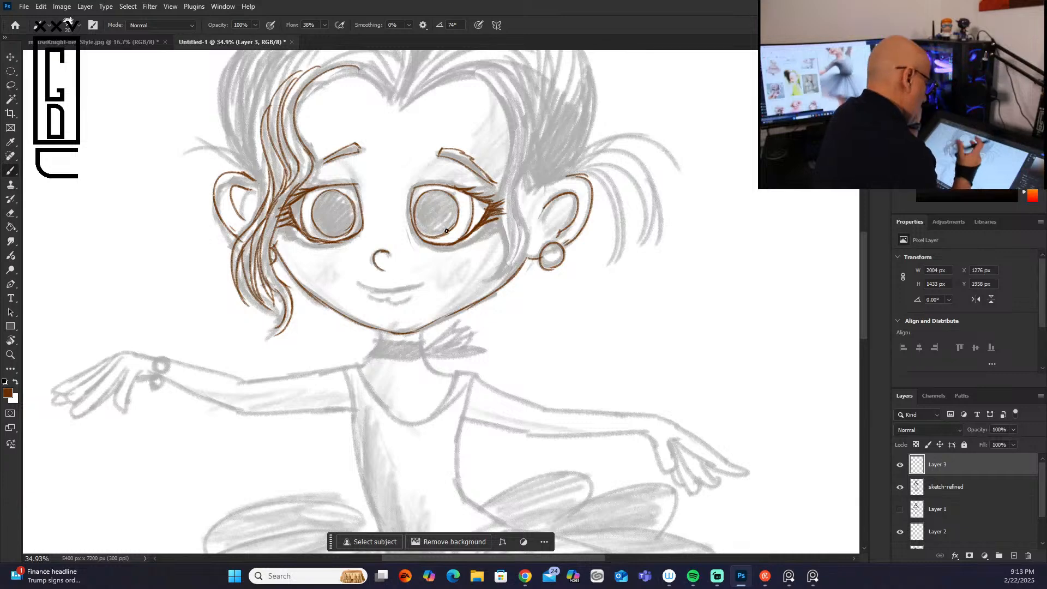
pyautogui.hotkey('ctrl', 'z')
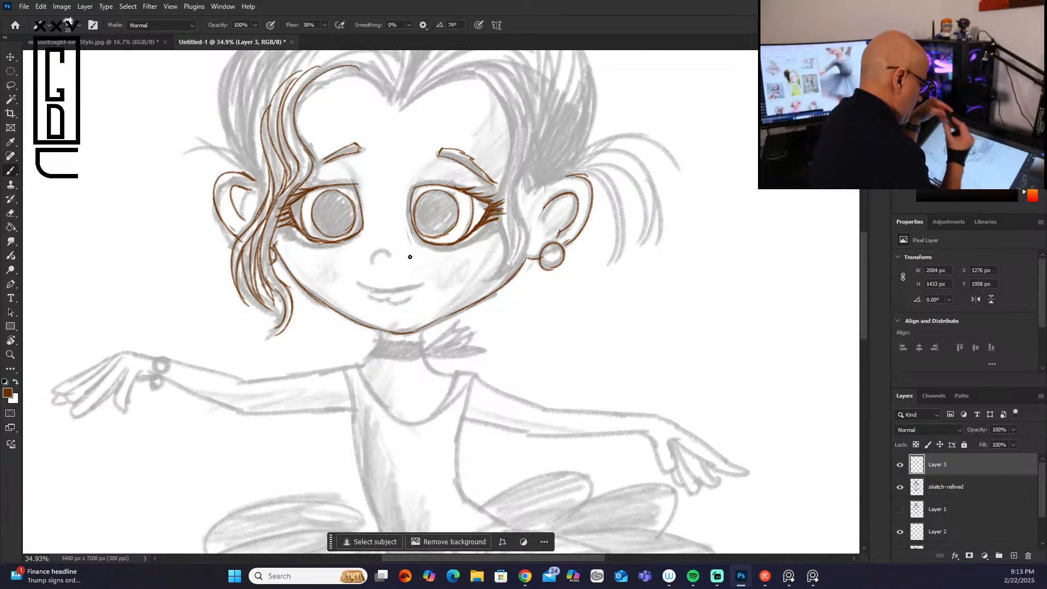
pyautogui.moveTo(388, 254); pyautogui.dragTo(377, 261)
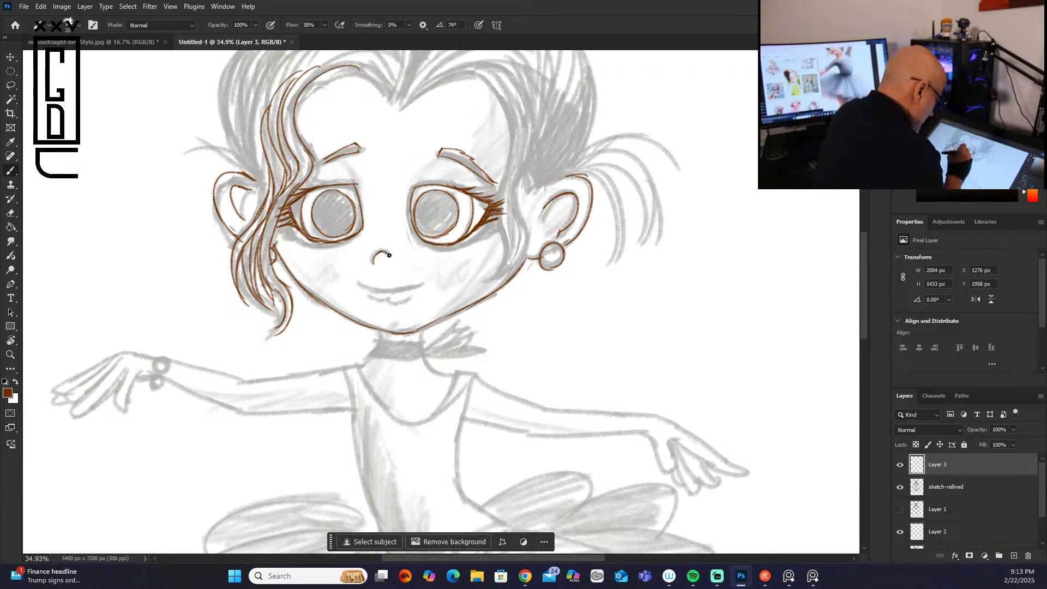
pyautogui.hotkey('ctrl', 'z')
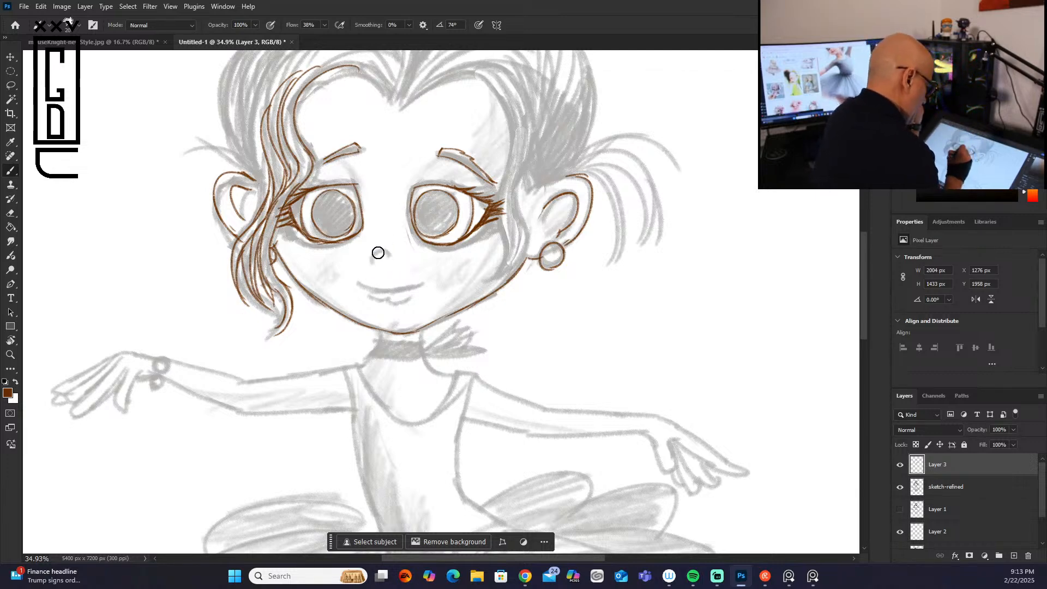
# Step: Trace the small curved nose, the smile line and the lower lip in brown
pyautogui.moveTo(389, 254)
pyautogui.mouseDown()
pyautogui.moveTo(373, 259)
pyautogui.moveTo(366, 287)
pyautogui.moveTo(423, 283)
pyautogui.moveTo(389, 300)
pyautogui.moveTo(403, 299)
pyautogui.mouseUp()
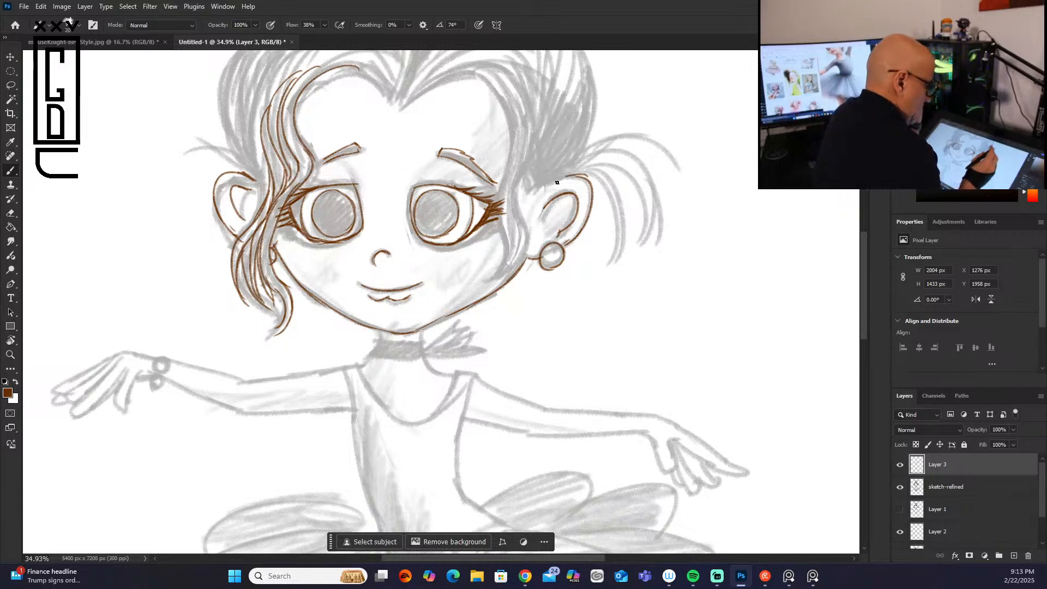
# Step: Trace the swept hairline and long side lock from the centre parting down past the cheek opposite the wavy front lock
pyautogui.moveTo(483, 80)
pyautogui.mouseDown()
pyautogui.moveTo(510, 166)
pyautogui.moveTo(494, 273)
pyautogui.mouseUp()
pyautogui.moveTo(411, 102); pyautogui.dragTo(498, 100)
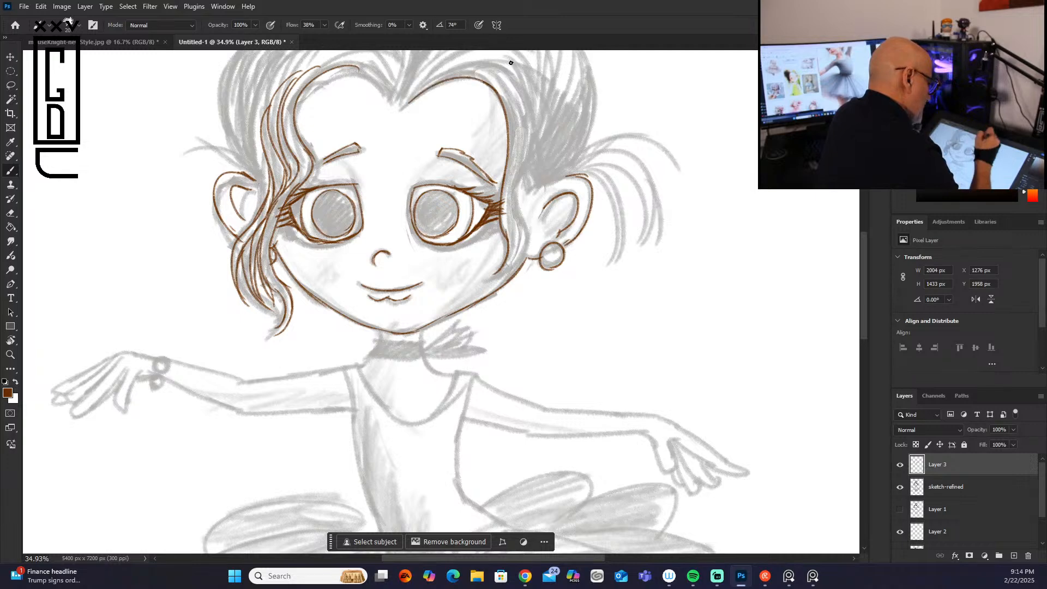
pyautogui.moveTo(409, 103)
pyautogui.mouseDown()
pyautogui.moveTo(520, 114)
pyautogui.moveTo(511, 264)
pyautogui.mouseUp()
pyautogui.moveTo(515, 223)
pyautogui.mouseDown()
pyautogui.moveTo(513, 253)
pyautogui.moveTo(489, 284)
pyautogui.moveTo(506, 268)
pyautogui.mouseUp()
pyautogui.moveTo(408, 105); pyautogui.dragTo(515, 124)
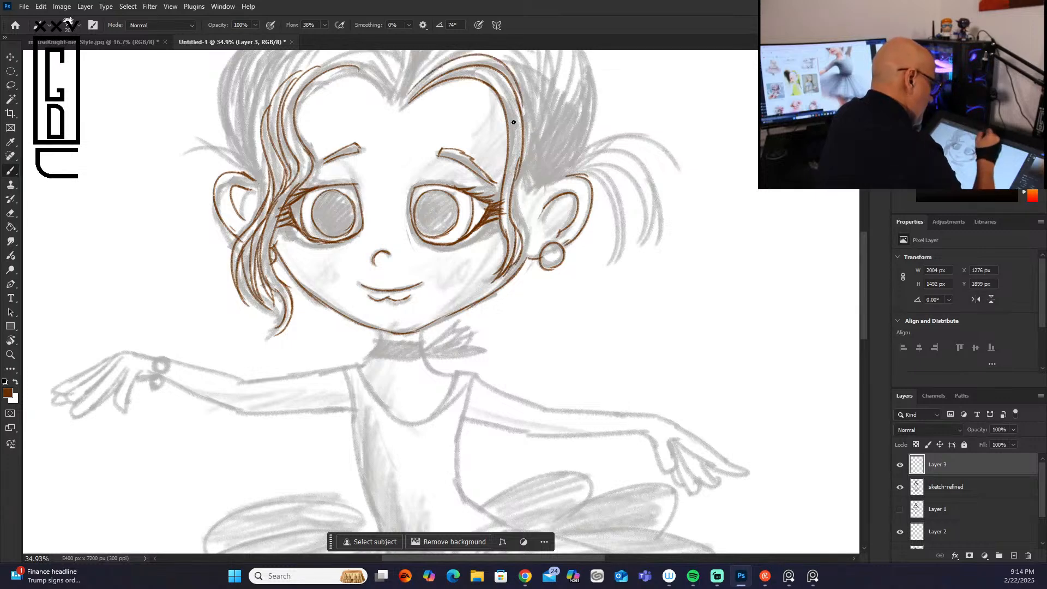
pyautogui.moveTo(518, 88); pyautogui.dragTo(523, 142)
pyautogui.moveTo(483, 57)
pyautogui.mouseDown()
pyautogui.moveTo(534, 147)
pyautogui.moveTo(518, 180)
pyautogui.mouseUp()
pyautogui.moveTo(524, 142); pyautogui.dragTo(511, 207)
pyautogui.moveTo(525, 171); pyautogui.dragTo(514, 198)
# Step: Trace the loose wispy strands fanning out above the ear with the earring and finish the side lock's lower end
pyautogui.moveTo(523, 171)
pyautogui.mouseDown()
pyautogui.moveTo(550, 184)
pyautogui.moveTo(535, 187)
pyautogui.moveTo(576, 159)
pyautogui.moveTo(569, 169)
pyautogui.moveTo(591, 90)
pyautogui.mouseUp()
pyautogui.moveTo(549, 181)
pyautogui.mouseDown()
pyautogui.moveTo(598, 145)
pyautogui.moveTo(618, 149)
pyautogui.moveTo(557, 177)
pyautogui.mouseUp()
pyautogui.moveTo(618, 159)
pyautogui.mouseDown()
pyautogui.moveTo(564, 174)
pyautogui.moveTo(609, 257)
pyautogui.mouseUp()
pyautogui.moveTo(585, 173); pyautogui.dragTo(616, 224)
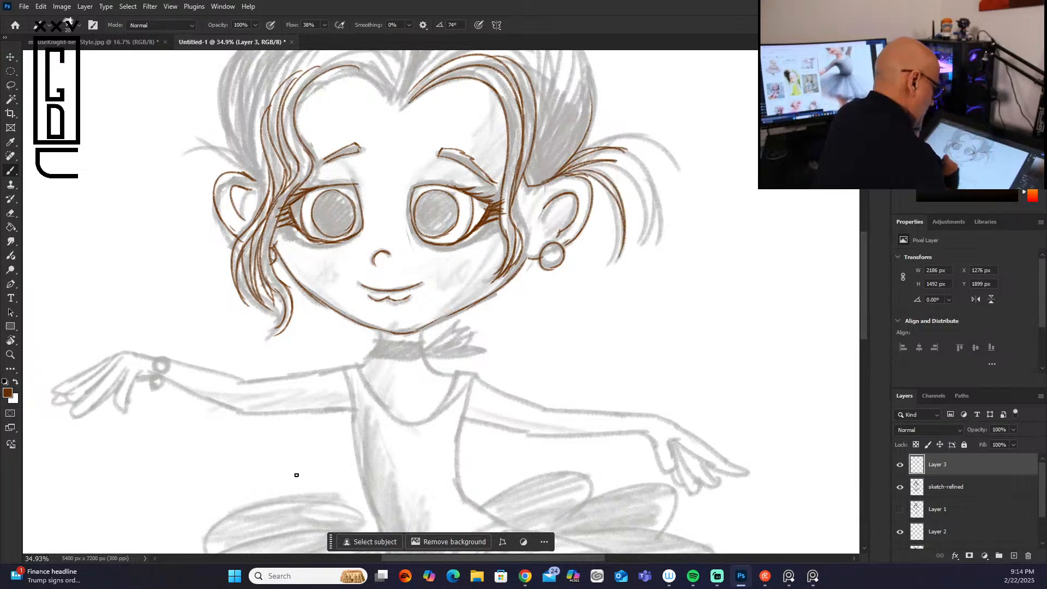
pyautogui.moveTo(530, 239); pyautogui.dragTo(513, 272)
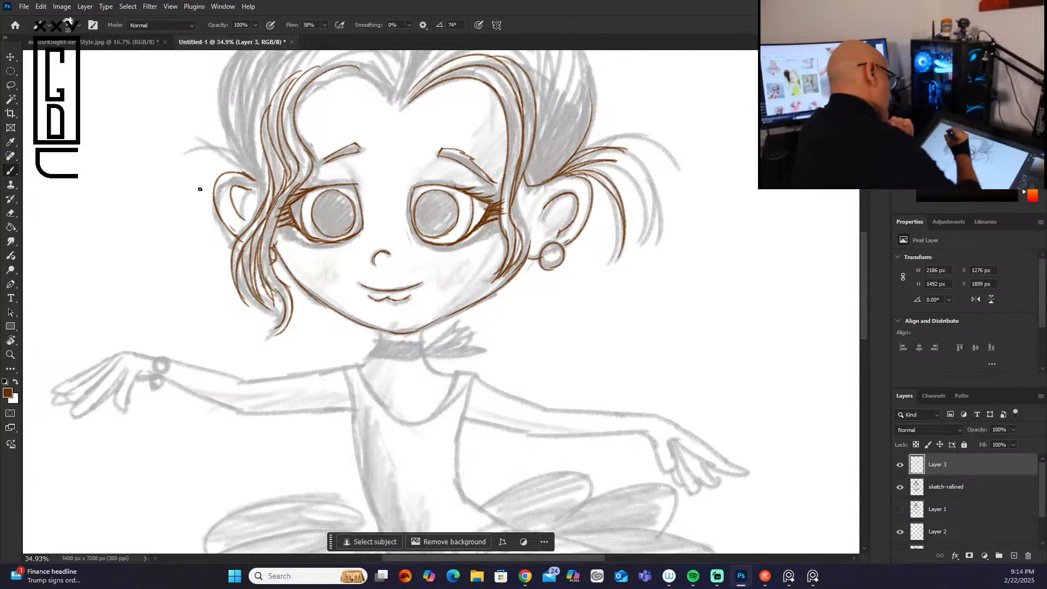
# Step: Trace the hair strands beside the wavy front lock and the short wisps sticking out above the adjacent ear
pyautogui.moveTo(229, 61)
pyautogui.mouseDown()
pyautogui.moveTo(242, 158)
pyautogui.moveTo(259, 180)
pyautogui.moveTo(265, 201)
pyautogui.mouseUp()
pyautogui.moveTo(242, 58); pyautogui.dragTo(259, 171)
pyautogui.moveTo(236, 119); pyautogui.dragTo(268, 181)
pyautogui.moveTo(246, 66)
pyautogui.mouseDown()
pyautogui.moveTo(265, 169)
pyautogui.moveTo(267, 157)
pyautogui.mouseUp()
pyautogui.moveTo(260, 93); pyautogui.dragTo(265, 129)
pyautogui.moveTo(245, 168)
pyautogui.mouseDown()
pyautogui.moveTo(196, 163)
pyautogui.moveTo(254, 175)
pyautogui.mouseUp()
pyautogui.moveTo(209, 134); pyautogui.dragTo(239, 154)
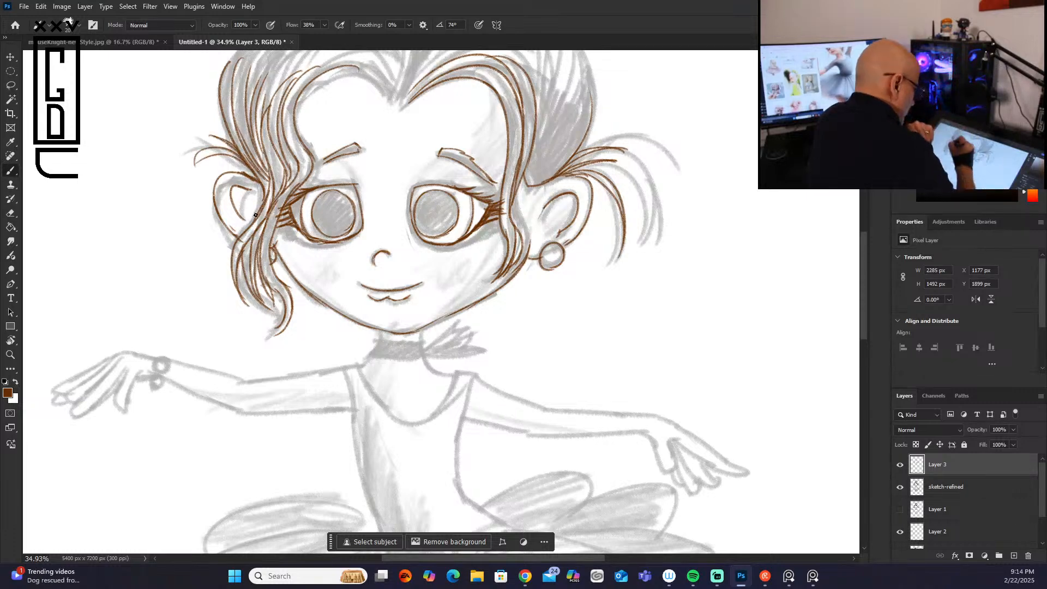
pyautogui.moveTo(265, 289); pyautogui.dragTo(274, 307)
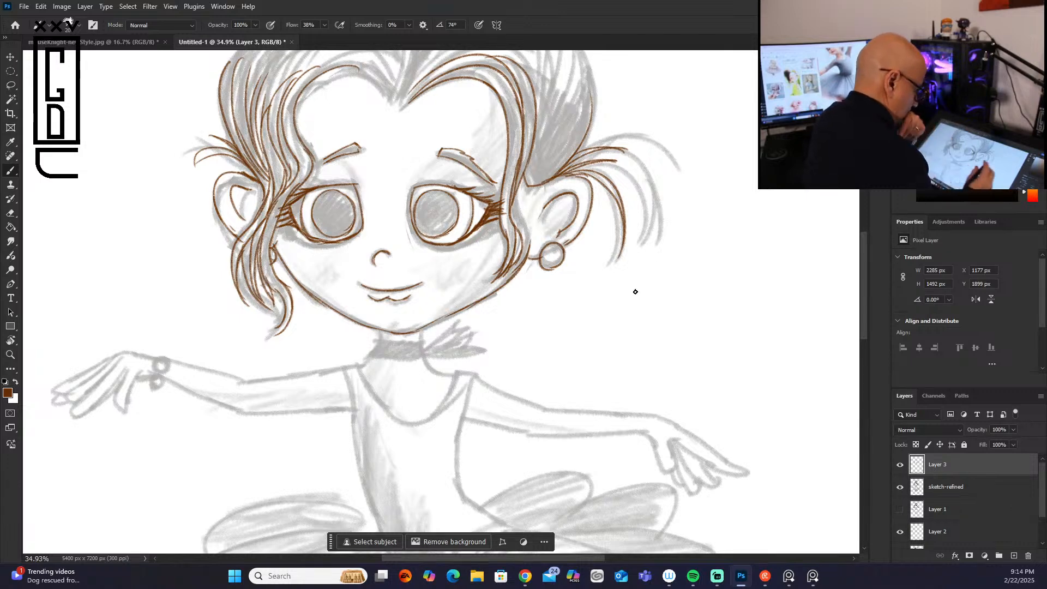
# Step: Trace both sides of the neck, the choker and its bow tails, and the start of the shoulder line
pyautogui.moveTo(380, 330); pyautogui.dragTo(366, 361)
pyautogui.moveTo(419, 332); pyautogui.dragTo(443, 378)
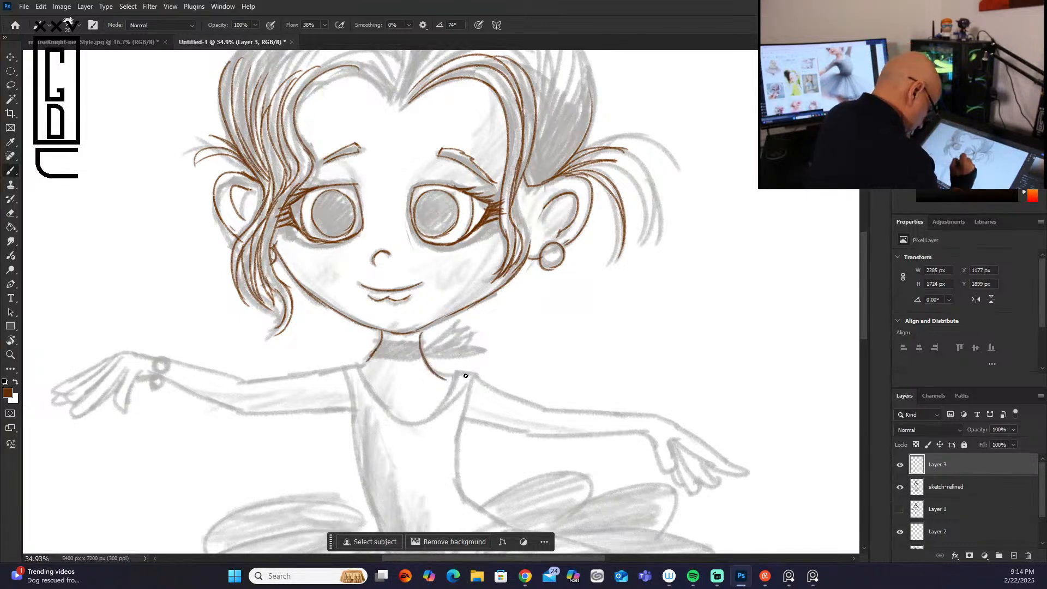
pyautogui.moveTo(381, 340)
pyautogui.mouseDown()
pyautogui.moveTo(422, 342)
pyautogui.moveTo(368, 357)
pyautogui.moveTo(432, 367)
pyautogui.moveTo(434, 340)
pyautogui.moveTo(464, 322)
pyautogui.mouseUp()
pyautogui.moveTo(423, 355)
pyautogui.mouseDown()
pyautogui.moveTo(461, 324)
pyautogui.moveTo(459, 342)
pyautogui.moveTo(478, 352)
pyautogui.moveTo(428, 362)
pyautogui.moveTo(467, 369)
pyautogui.moveTo(441, 354)
pyautogui.moveTo(492, 349)
pyautogui.moveTo(482, 368)
pyautogui.moveTo(441, 357)
pyautogui.moveTo(341, 371)
pyautogui.mouseUp()
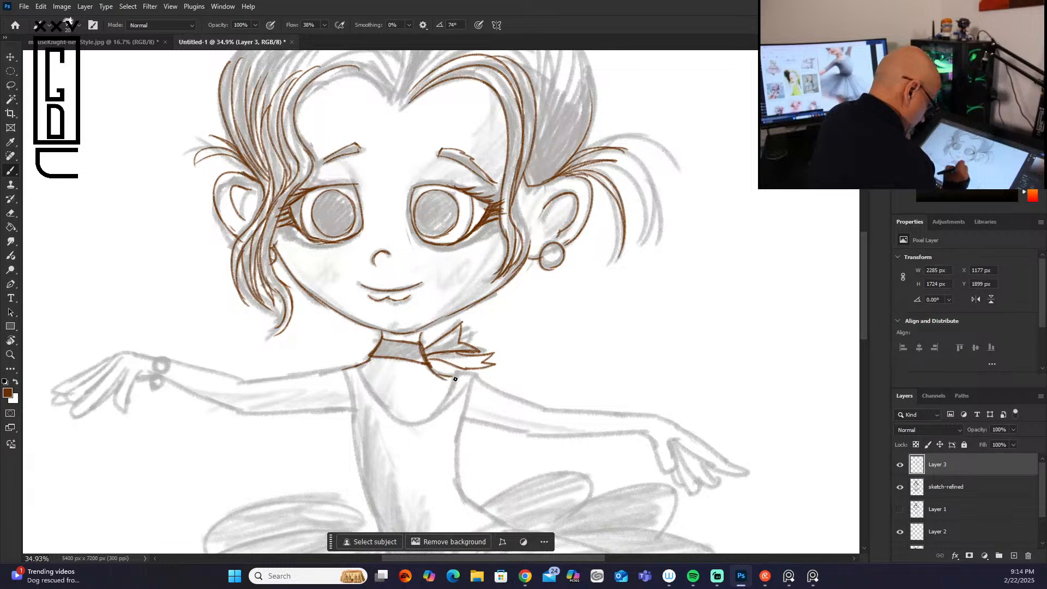
# Step: Trace the leotard's scooped neckline, straps and both sides of the bodice down to the waist
pyautogui.moveTo(431, 369)
pyautogui.mouseDown()
pyautogui.moveTo(444, 396)
pyautogui.moveTo(429, 416)
pyautogui.moveTo(462, 406)
pyautogui.moveTo(457, 473)
pyautogui.mouseUp()
pyautogui.moveTo(362, 363)
pyautogui.mouseDown()
pyautogui.moveTo(405, 419)
pyautogui.moveTo(437, 411)
pyautogui.mouseUp()
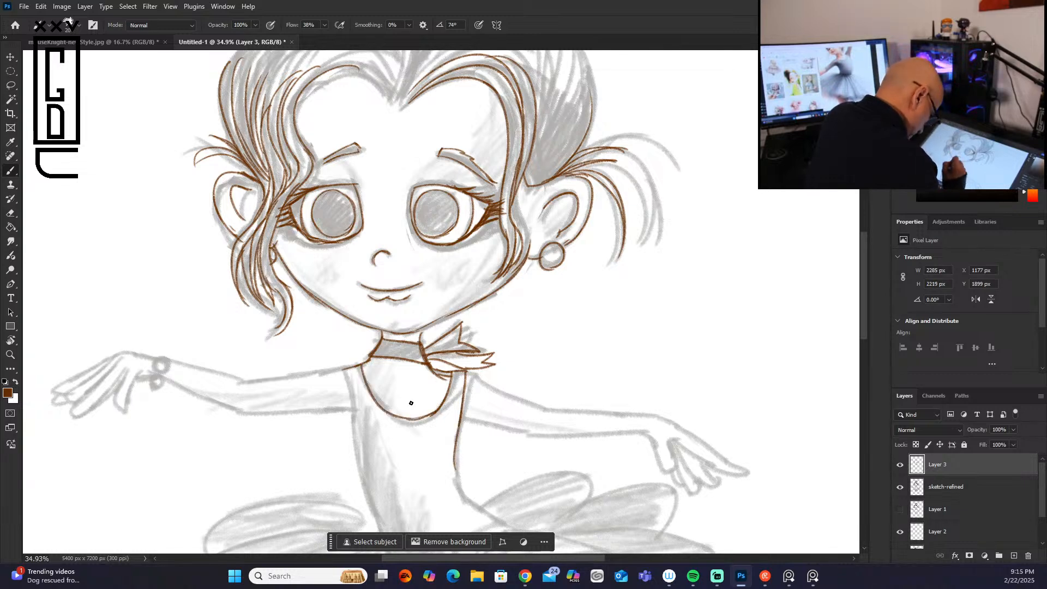
pyautogui.moveTo(345, 369); pyautogui.dragTo(375, 521)
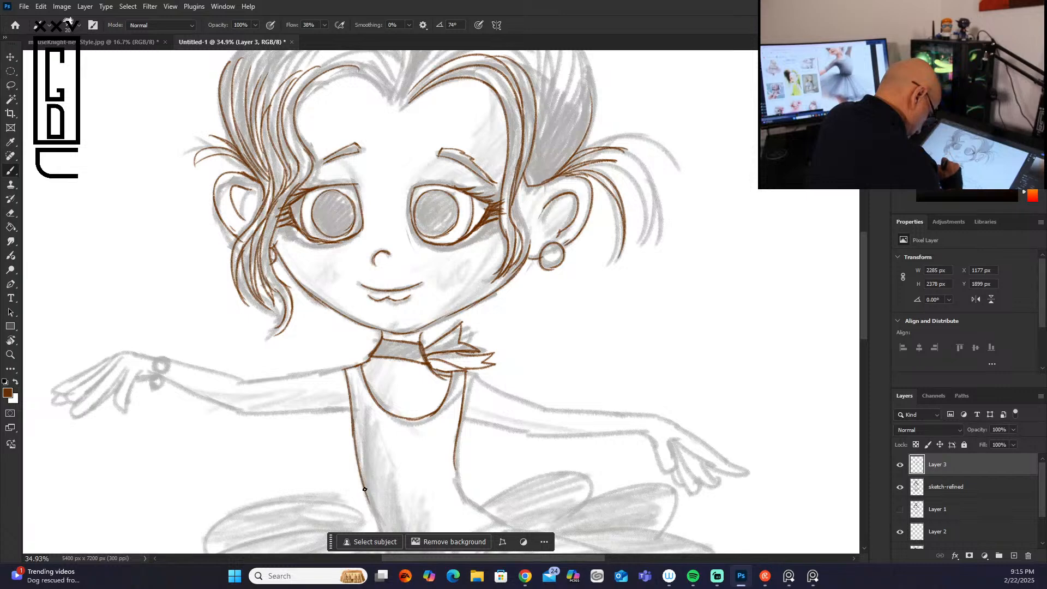
pyautogui.moveTo(455, 461)
pyautogui.mouseDown()
pyautogui.moveTo(486, 518)
pyautogui.moveTo(475, 507)
pyautogui.moveTo(493, 521)
pyautogui.mouseUp()
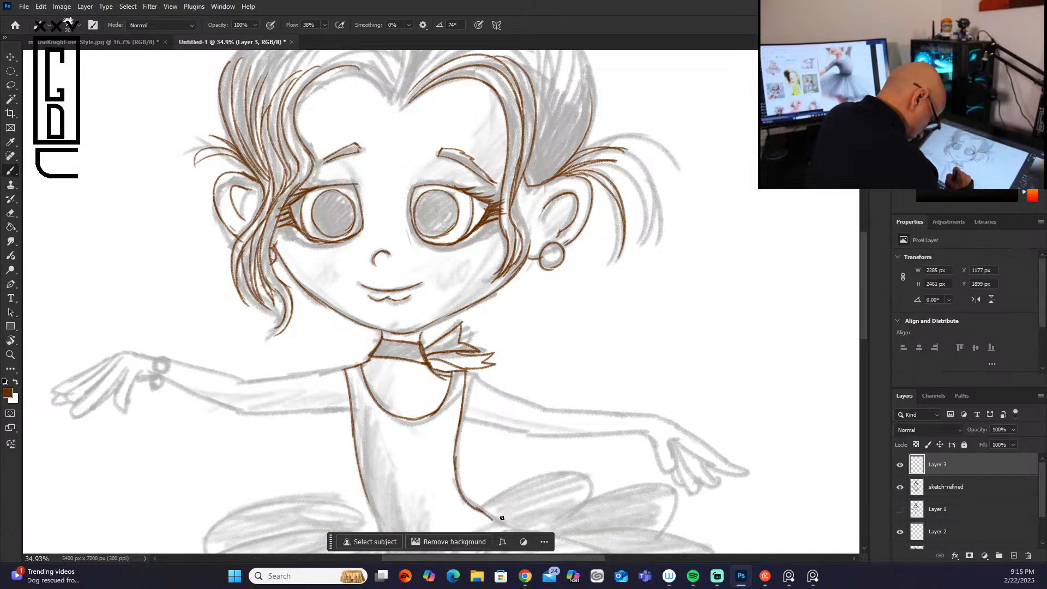
# Step: Trace the outstretched arm and fingers on the bow side, and the beaded bracelet on the opposite wrist
pyautogui.moveTo(468, 377); pyautogui.dragTo(533, 408)
pyautogui.moveTo(461, 416)
pyautogui.mouseDown()
pyautogui.moveTo(540, 434)
pyautogui.moveTo(563, 407)
pyautogui.moveTo(633, 413)
pyautogui.mouseUp()
pyautogui.moveTo(538, 435)
pyautogui.mouseDown()
pyautogui.moveTo(666, 421)
pyautogui.moveTo(660, 474)
pyautogui.moveTo(674, 443)
pyautogui.moveTo(698, 440)
pyautogui.moveTo(741, 463)
pyautogui.mouseUp()
pyautogui.moveTo(672, 444)
pyautogui.mouseDown()
pyautogui.moveTo(745, 468)
pyautogui.moveTo(705, 458)
pyautogui.moveTo(713, 470)
pyautogui.moveTo(687, 451)
pyautogui.moveTo(719, 480)
pyautogui.moveTo(699, 475)
pyautogui.moveTo(713, 488)
pyautogui.moveTo(694, 487)
pyautogui.moveTo(681, 478)
pyautogui.mouseUp()
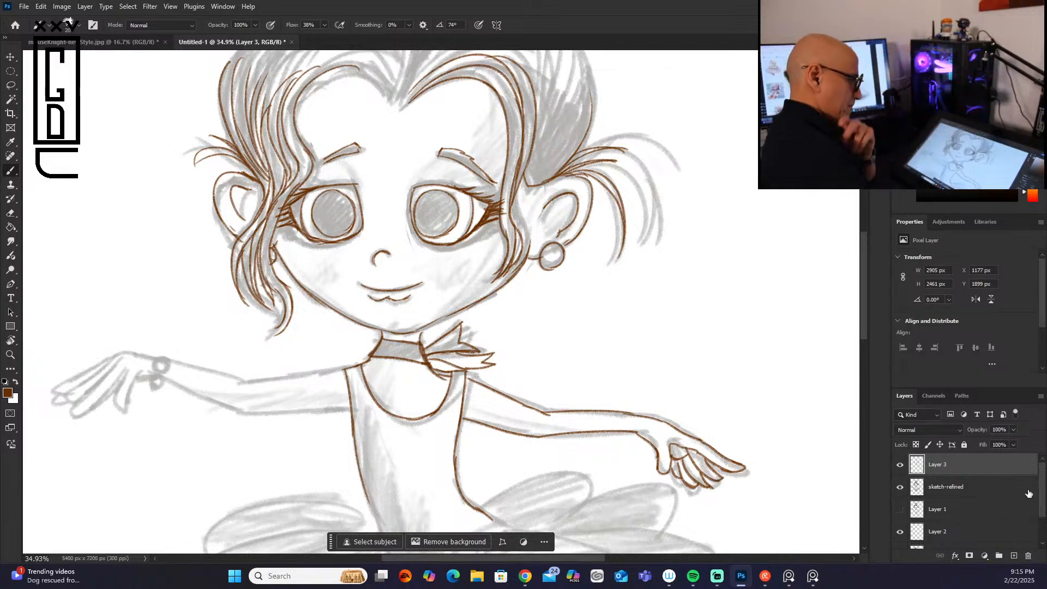
pyautogui.moveTo(169, 360)
pyautogui.mouseDown()
pyautogui.moveTo(163, 384)
pyautogui.moveTo(171, 363)
pyautogui.mouseUp()
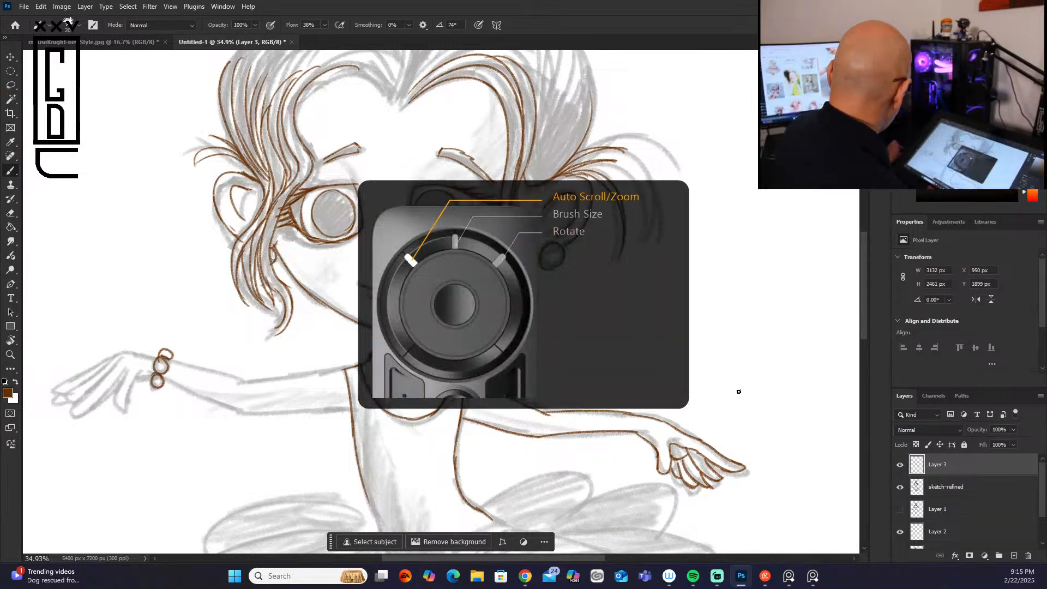
# Step: Trace the outer contour of the hair across the crown, from one side of the head to the other
pyautogui.scroll(-5, 738, 391)
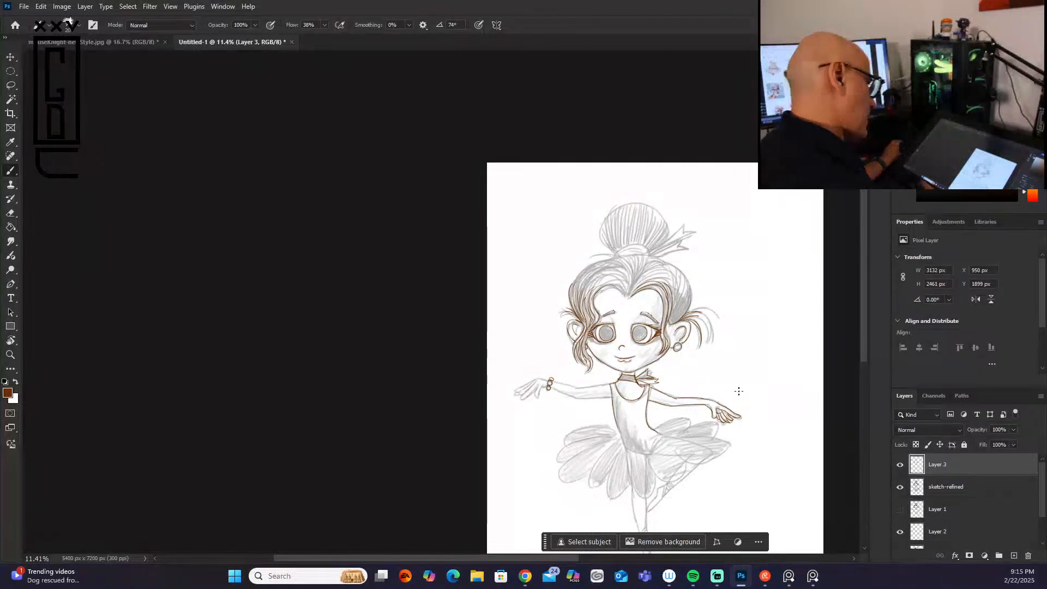
pyautogui.scroll(2, 738, 391)
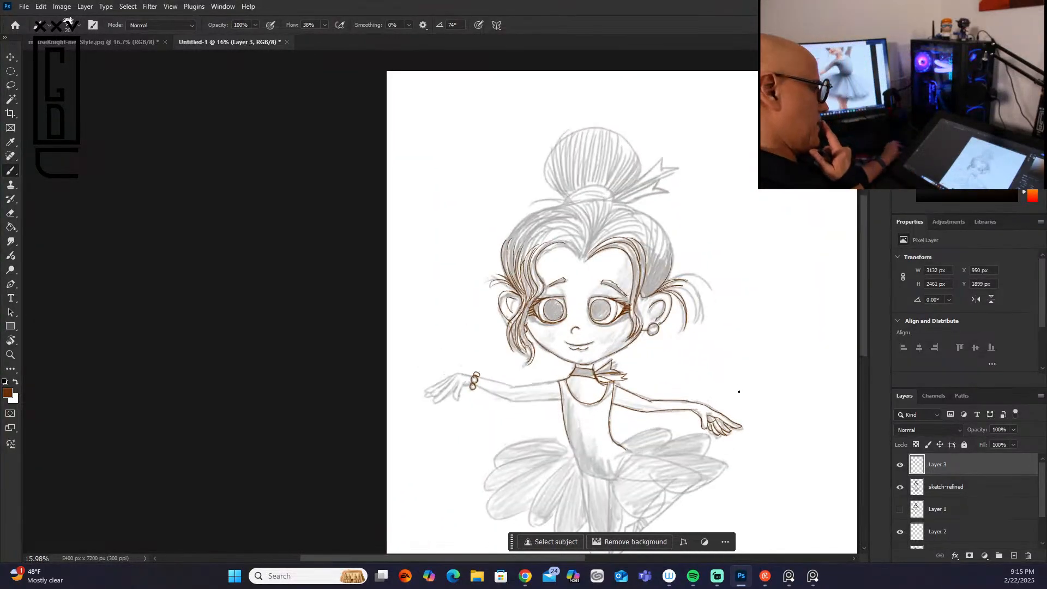
pyautogui.scroll(3, 738, 391)
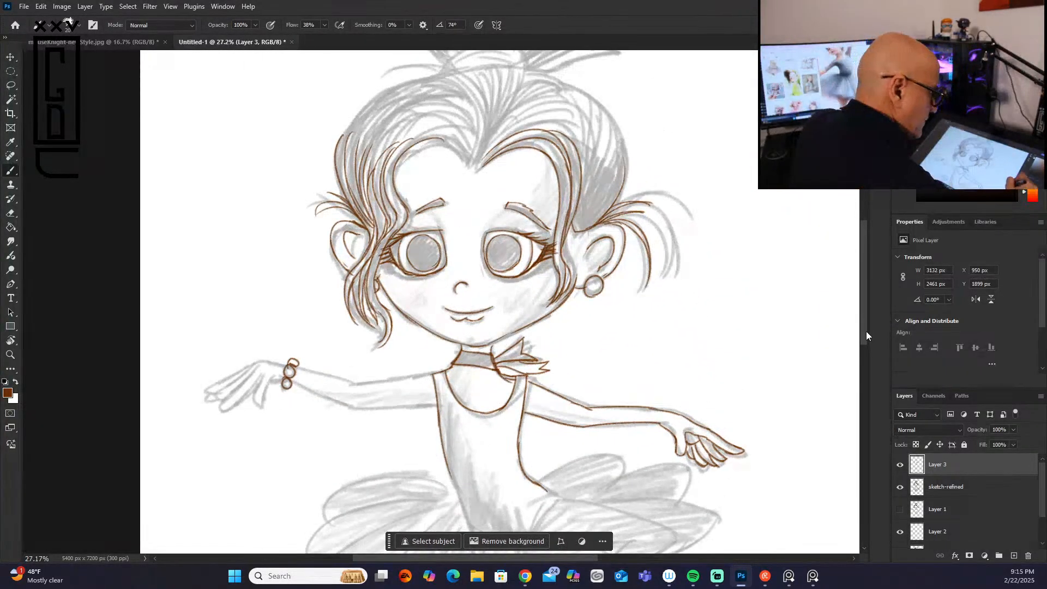
pyautogui.moveTo(866, 332); pyautogui.dragTo(868, 275)
pyautogui.moveTo(567, 226)
pyautogui.mouseDown()
pyautogui.moveTo(624, 274)
pyautogui.moveTo(622, 329)
pyautogui.moveTo(604, 353)
pyautogui.mouseUp()
pyautogui.moveTo(433, 218); pyautogui.dragTo(563, 227)
pyautogui.moveTo(434, 218)
pyautogui.mouseDown()
pyautogui.moveTo(364, 241)
pyautogui.moveTo(337, 291)
pyautogui.mouseUp()
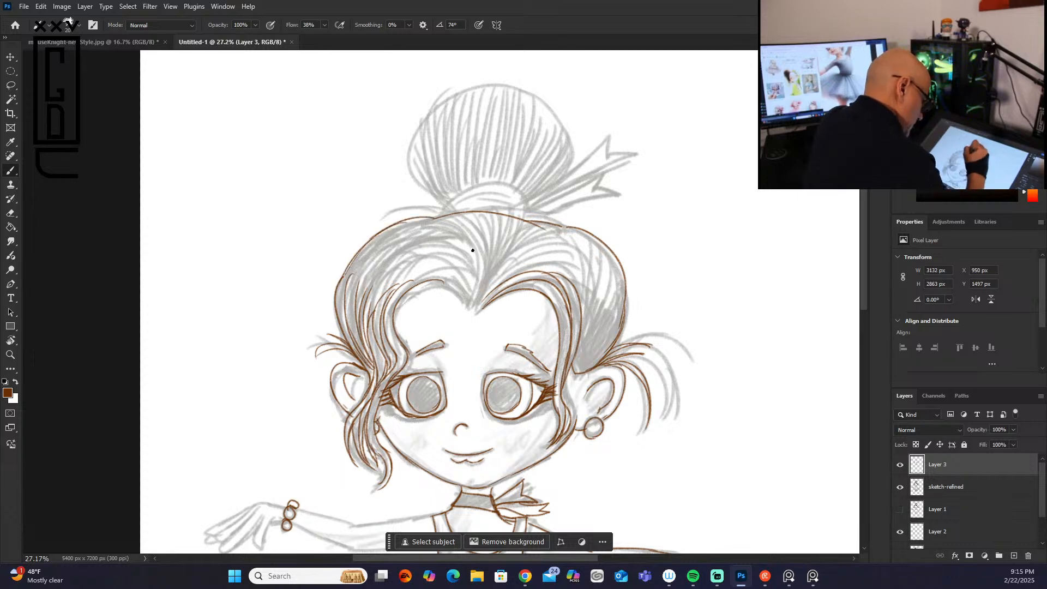
# Step: Trace the swept-back hair strands between the centre parting and the crown on the wavy front lock's side
pyautogui.moveTo(411, 281)
pyautogui.mouseDown()
pyautogui.moveTo(470, 290)
pyautogui.moveTo(473, 303)
pyautogui.mouseUp()
pyautogui.moveTo(369, 298); pyautogui.dragTo(470, 261)
pyautogui.moveTo(475, 299); pyautogui.dragTo(472, 259)
pyautogui.moveTo(359, 298)
pyautogui.mouseDown()
pyautogui.moveTo(488, 268)
pyautogui.moveTo(471, 305)
pyautogui.mouseUp()
pyautogui.moveTo(483, 262); pyautogui.dragTo(476, 301)
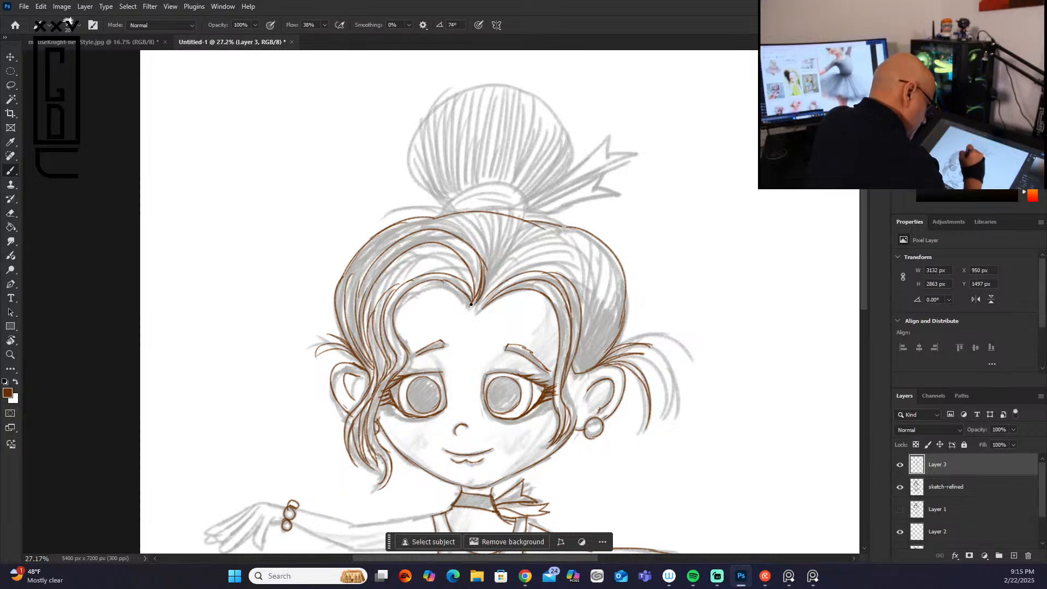
pyautogui.moveTo(402, 240)
pyautogui.mouseDown()
pyautogui.moveTo(363, 280)
pyautogui.moveTo(359, 321)
pyautogui.moveTo(353, 263)
pyautogui.mouseUp()
pyautogui.moveTo(353, 308)
pyautogui.mouseDown()
pyautogui.moveTo(372, 242)
pyautogui.moveTo(392, 228)
pyautogui.mouseUp()
pyautogui.moveTo(374, 267); pyautogui.dragTo(406, 220)
pyautogui.moveTo(393, 248); pyautogui.dragTo(405, 227)
# Step: Add strands fanning up from the centre parting and down the hair on the side opposite the wavy lock
pyautogui.moveTo(483, 262)
pyautogui.mouseDown()
pyautogui.moveTo(445, 219)
pyautogui.moveTo(458, 218)
pyautogui.moveTo(490, 275)
pyautogui.moveTo(481, 215)
pyautogui.moveTo(483, 275)
pyautogui.moveTo(496, 212)
pyautogui.moveTo(487, 252)
pyautogui.moveTo(507, 217)
pyautogui.mouseUp()
pyautogui.moveTo(494, 265)
pyautogui.mouseDown()
pyautogui.moveTo(520, 221)
pyautogui.moveTo(530, 229)
pyautogui.mouseUp()
pyautogui.moveTo(491, 269); pyautogui.dragTo(576, 237)
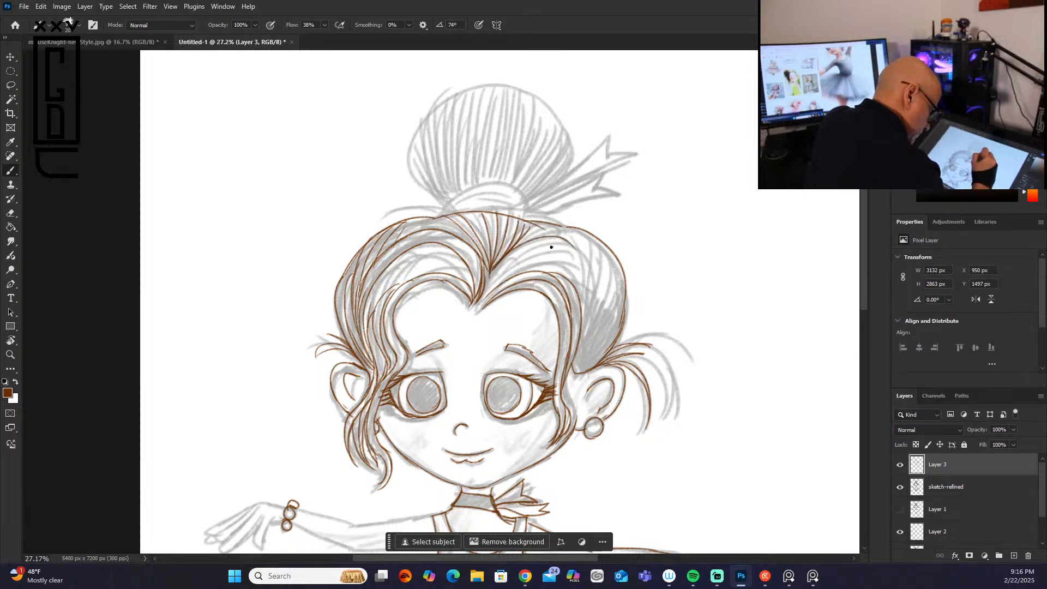
pyautogui.moveTo(488, 286)
pyautogui.mouseDown()
pyautogui.moveTo(579, 246)
pyautogui.moveTo(586, 300)
pyautogui.mouseUp()
pyautogui.moveTo(572, 250); pyautogui.dragTo(581, 310)
pyautogui.moveTo(577, 273); pyautogui.dragTo(583, 306)
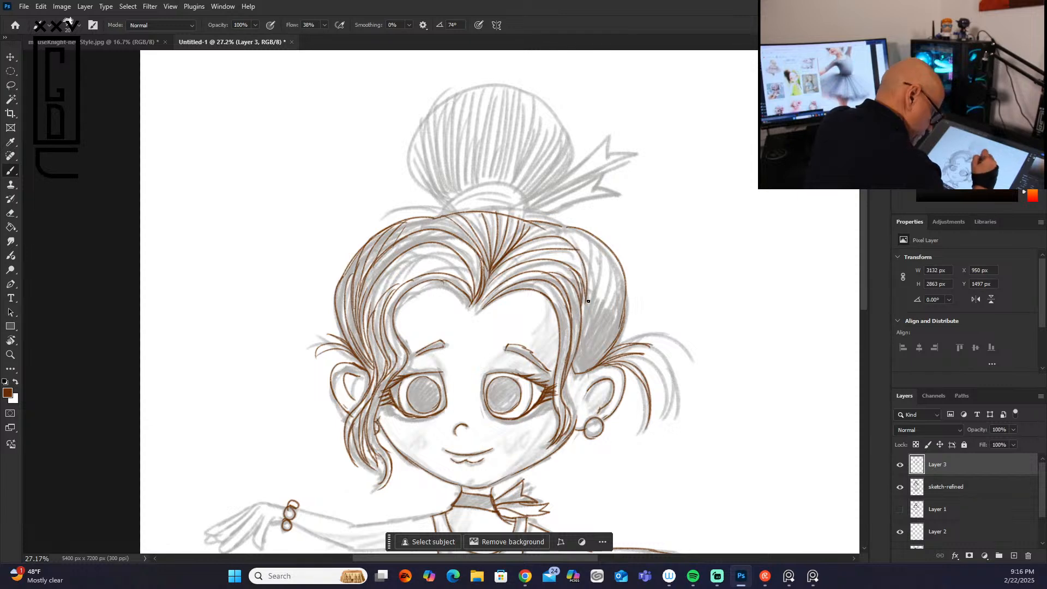
pyautogui.moveTo(574, 360)
pyautogui.mouseDown()
pyautogui.moveTo(608, 268)
pyautogui.moveTo(627, 289)
pyautogui.moveTo(620, 324)
pyautogui.moveTo(601, 264)
pyautogui.mouseUp()
pyautogui.moveTo(582, 330); pyautogui.dragTo(593, 258)
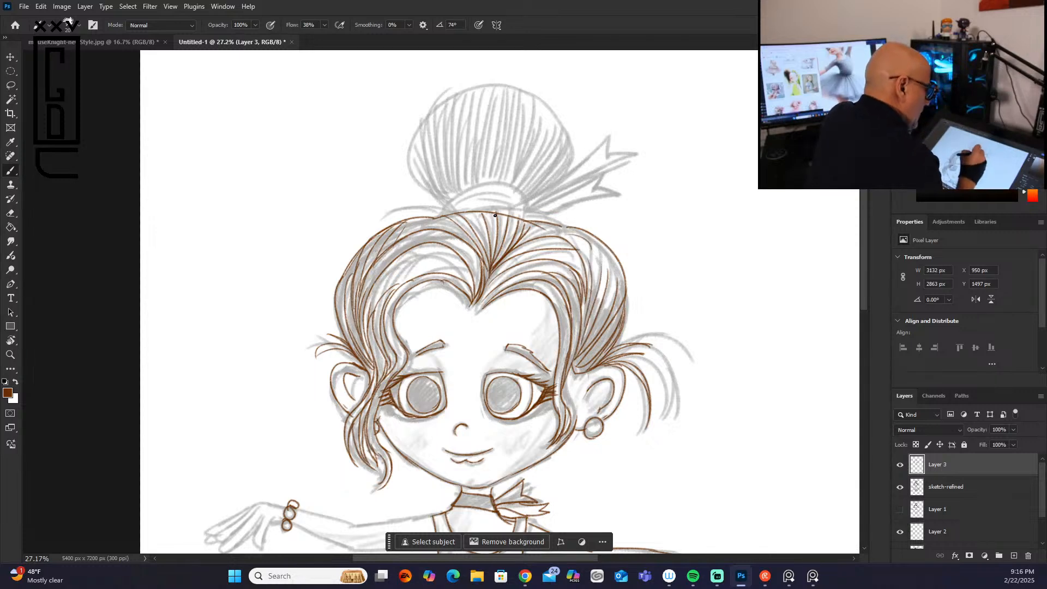
# Step: Trace the hair band at the base of the bun and its forked ribbon tails
pyautogui.moveTo(447, 213)
pyautogui.mouseDown()
pyautogui.moveTo(448, 199)
pyautogui.moveTo(529, 191)
pyautogui.moveTo(528, 219)
pyautogui.moveTo(521, 202)
pyautogui.moveTo(597, 173)
pyautogui.mouseUp()
pyautogui.moveTo(530, 210); pyautogui.dragTo(603, 217)
pyautogui.moveTo(596, 173)
pyautogui.mouseDown()
pyautogui.moveTo(567, 212)
pyautogui.moveTo(526, 214)
pyautogui.moveTo(599, 224)
pyautogui.moveTo(582, 228)
pyautogui.moveTo(609, 206)
pyautogui.mouseUp()
# Step: Trace the bun's rounded outline and fill it with strands radiating up from the hair band
pyautogui.moveTo(437, 197)
pyautogui.mouseDown()
pyautogui.moveTo(420, 174)
pyautogui.moveTo(525, 101)
pyautogui.mouseUp()
pyautogui.moveTo(530, 193); pyautogui.dragTo(571, 130)
pyautogui.moveTo(522, 102)
pyautogui.mouseDown()
pyautogui.moveTo(549, 108)
pyautogui.moveTo(569, 157)
pyautogui.mouseUp()
pyautogui.moveTo(523, 187); pyautogui.dragTo(551, 157)
pyautogui.moveTo(528, 193)
pyautogui.mouseDown()
pyautogui.moveTo(561, 159)
pyautogui.moveTo(530, 157)
pyautogui.mouseUp()
pyautogui.moveTo(513, 186)
pyautogui.mouseDown()
pyautogui.moveTo(520, 150)
pyautogui.moveTo(465, 143)
pyautogui.mouseUp()
pyautogui.moveTo(477, 185)
pyautogui.mouseDown()
pyautogui.moveTo(442, 141)
pyautogui.moveTo(439, 158)
pyautogui.mouseUp()
pyautogui.moveTo(449, 195)
pyautogui.mouseDown()
pyautogui.moveTo(427, 159)
pyautogui.moveTo(430, 174)
pyautogui.mouseUp()
# Step: Trace the upper and lower edges of the arm wearing the bracelet, from the shoulder to the wrist
pyautogui.moveTo(861, 289); pyautogui.dragTo(864, 325)
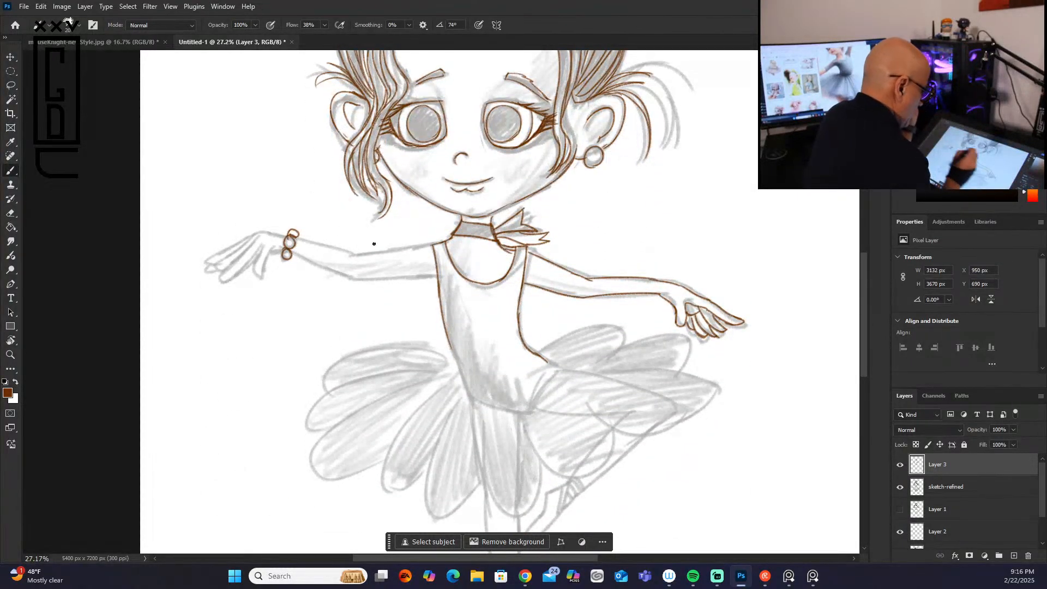
pyautogui.moveTo(354, 254); pyautogui.dragTo(431, 248)
pyautogui.moveTo(356, 279); pyautogui.dragTo(433, 277)
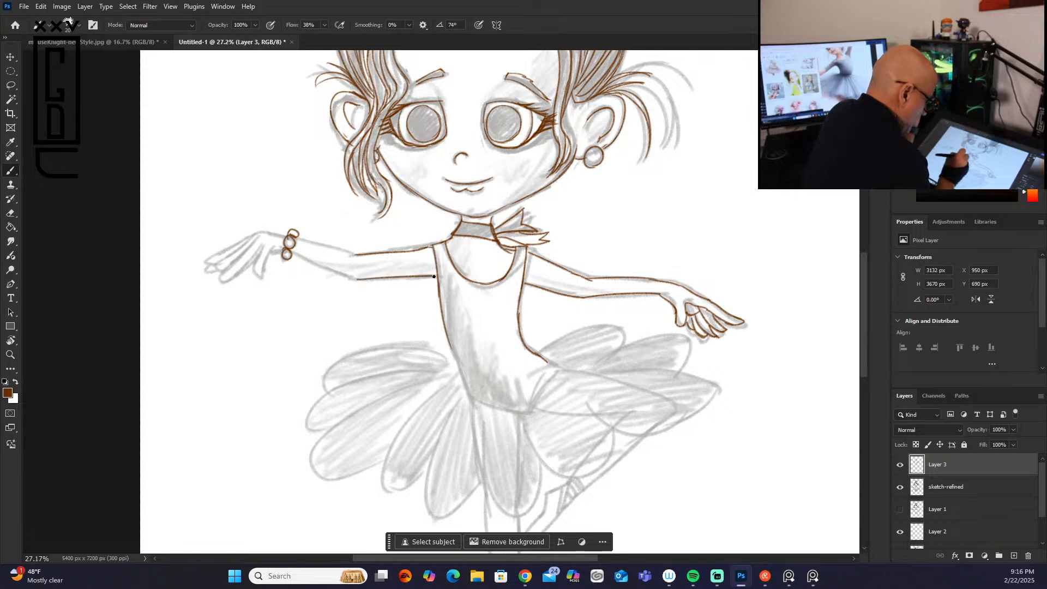
pyautogui.moveTo(292, 252)
pyautogui.mouseDown()
pyautogui.moveTo(359, 279)
pyautogui.moveTo(356, 254)
pyautogui.mouseUp()
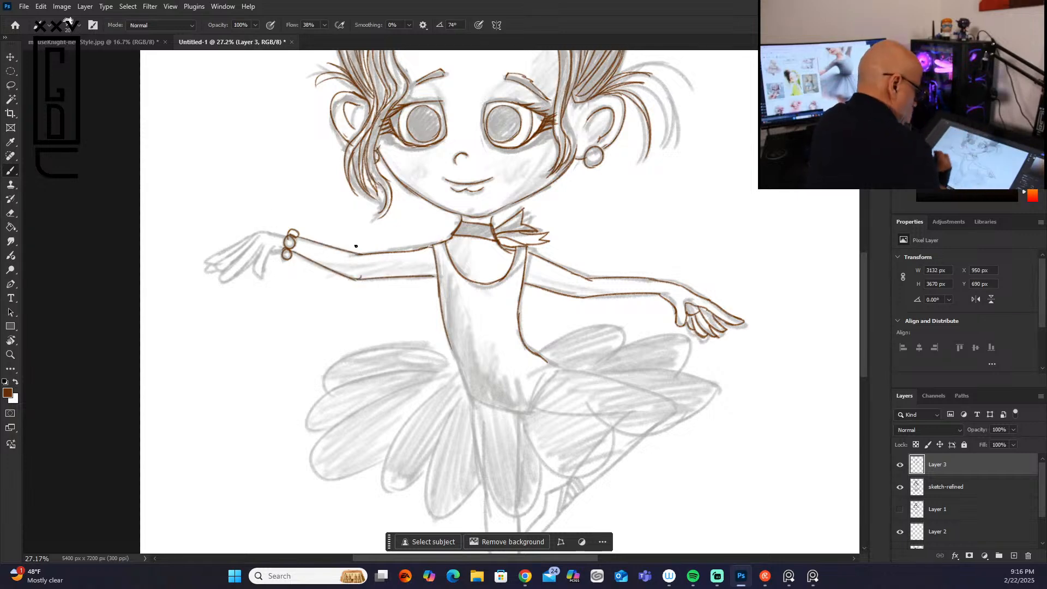
# Step: Trace the back of the hand, the thumb and the fingers beyond the bracelet
pyautogui.moveTo(284, 236)
pyautogui.mouseDown()
pyautogui.moveTo(263, 232)
pyautogui.moveTo(218, 281)
pyautogui.mouseUp()
pyautogui.moveTo(218, 282)
pyautogui.mouseDown()
pyautogui.moveTo(256, 254)
pyautogui.moveTo(279, 277)
pyautogui.mouseUp()
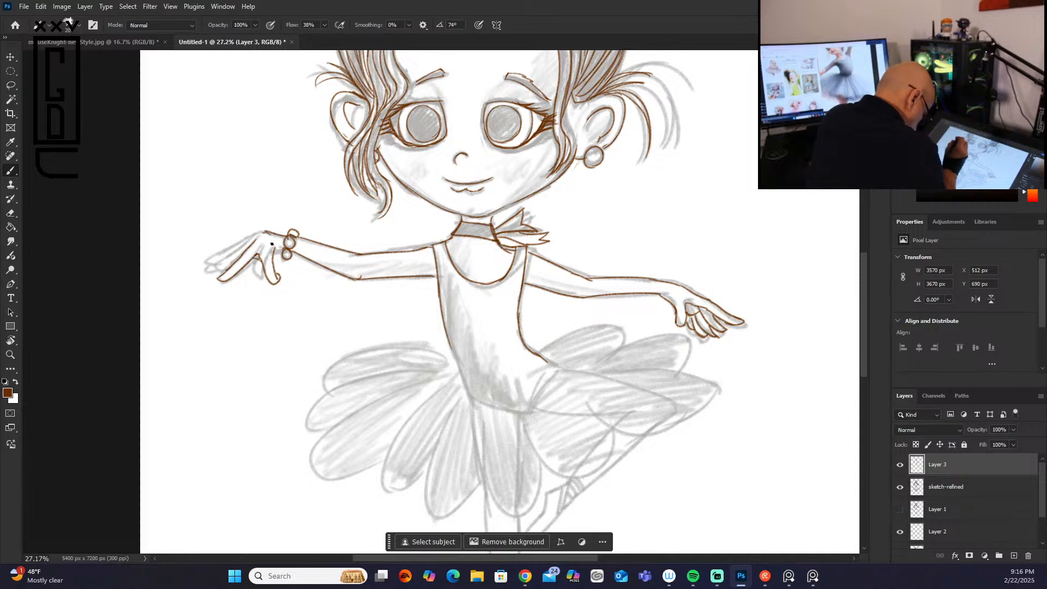
pyautogui.moveTo(246, 240)
pyautogui.mouseDown()
pyautogui.moveTo(202, 274)
pyautogui.moveTo(222, 274)
pyautogui.moveTo(195, 266)
pyautogui.mouseUp()
pyautogui.moveTo(256, 233)
pyautogui.mouseDown()
pyautogui.moveTo(226, 250)
pyautogui.moveTo(283, 250)
pyautogui.mouseUp()
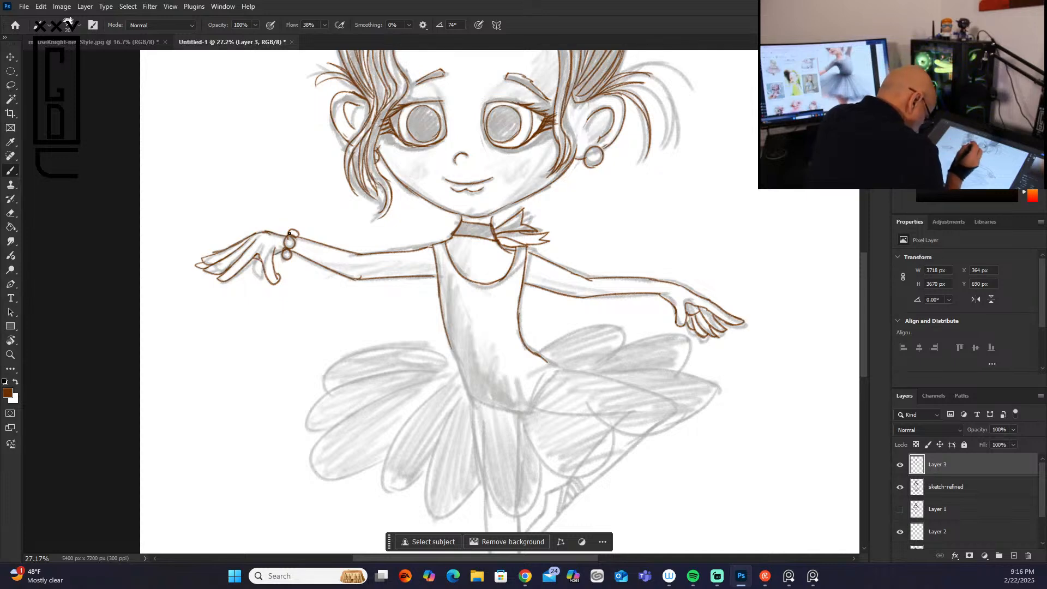
# Step: Erase and redraw the outer edge and tip of the lowered finger nearest the bracelet
pyautogui.moveTo(277, 268); pyautogui.dragTo(280, 279)
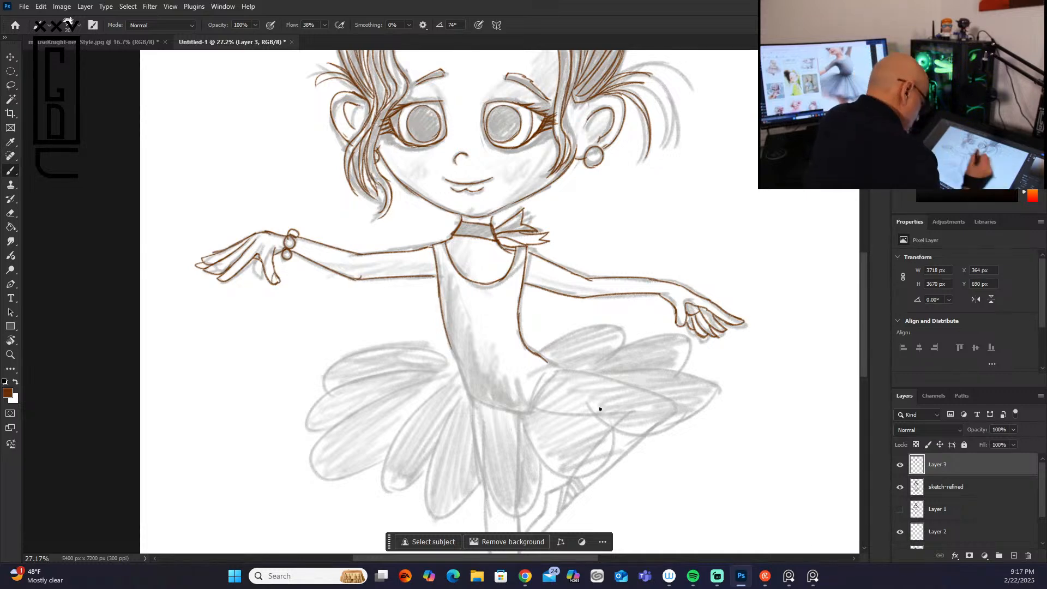
pyautogui.moveTo(283, 274); pyautogui.dragTo(275, 280)
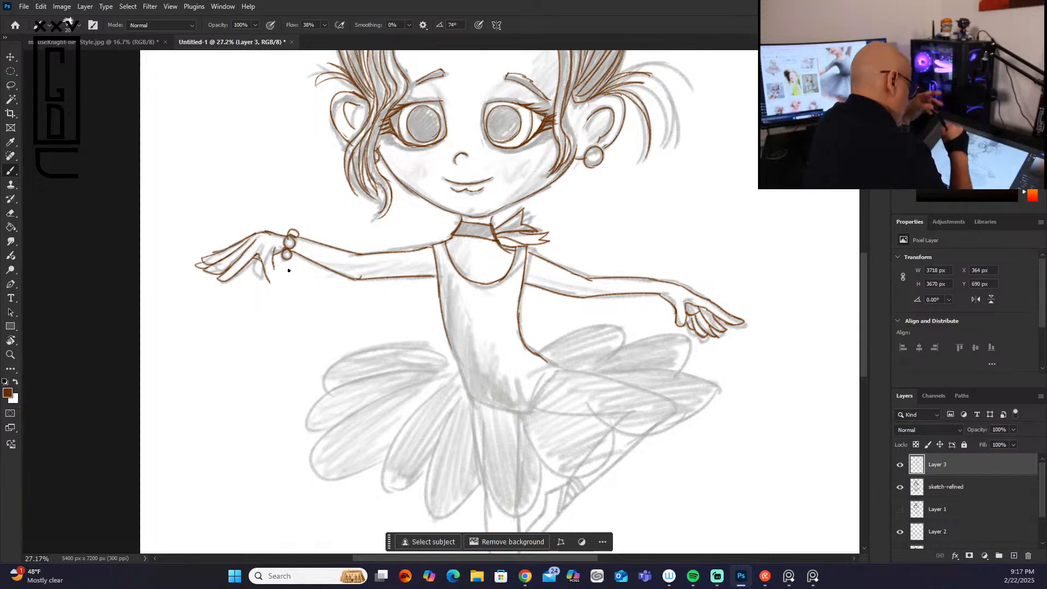
pyautogui.rightClick(270, 268)
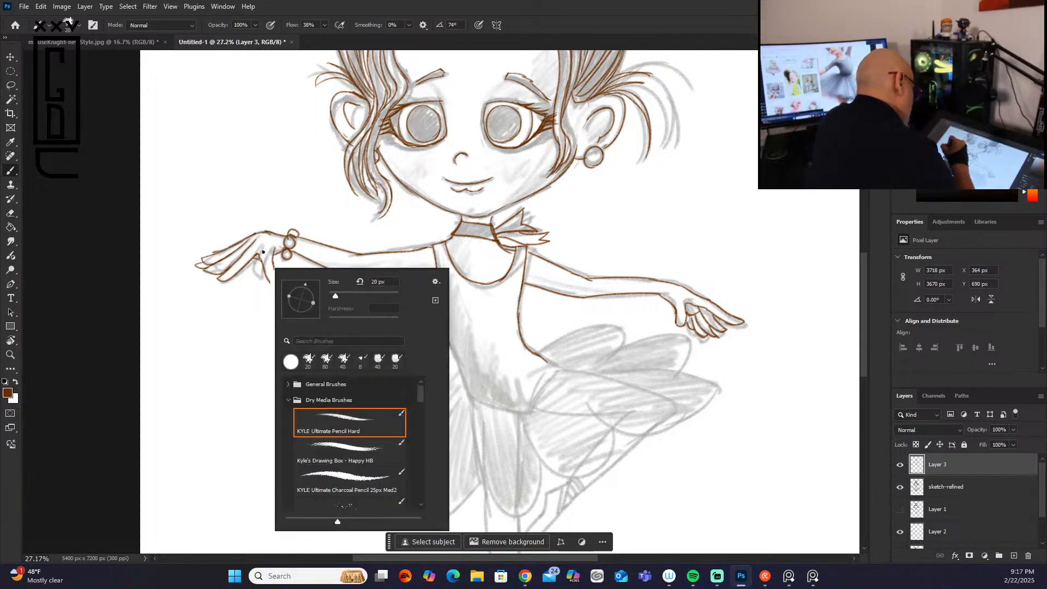
pyautogui.click(268, 279)
pyautogui.moveTo(273, 267); pyautogui.dragTo(280, 278)
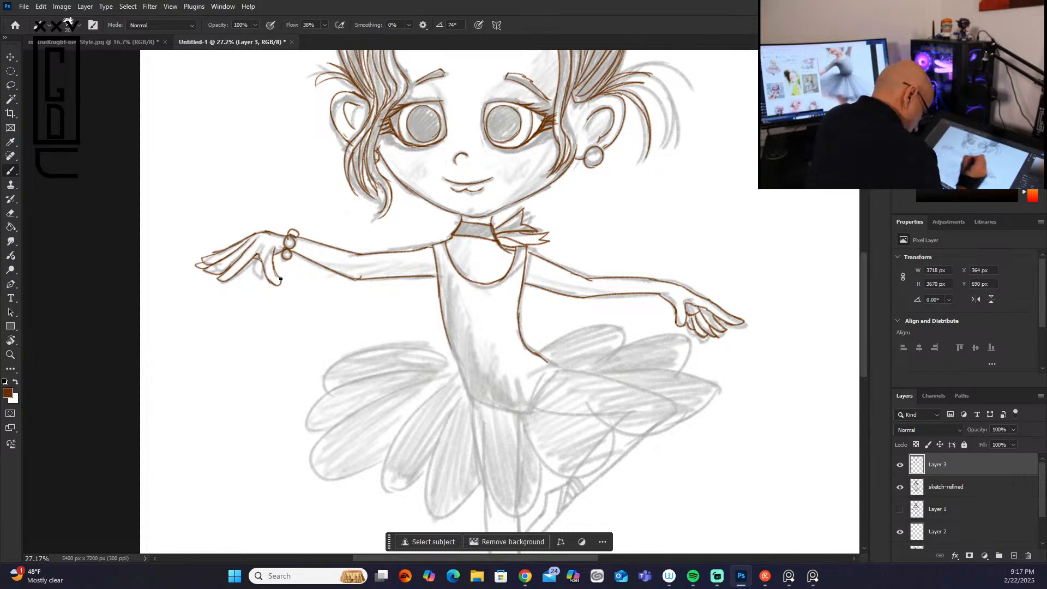
# Step: Trace the leotard's lower edge and the rounded tutu petals on the side of the bracelet arm
pyautogui.moveTo(458, 358)
pyautogui.mouseDown()
pyautogui.moveTo(467, 386)
pyautogui.moveTo(529, 415)
pyautogui.moveTo(559, 365)
pyautogui.mouseUp()
pyautogui.moveTo(470, 396); pyautogui.dragTo(524, 413)
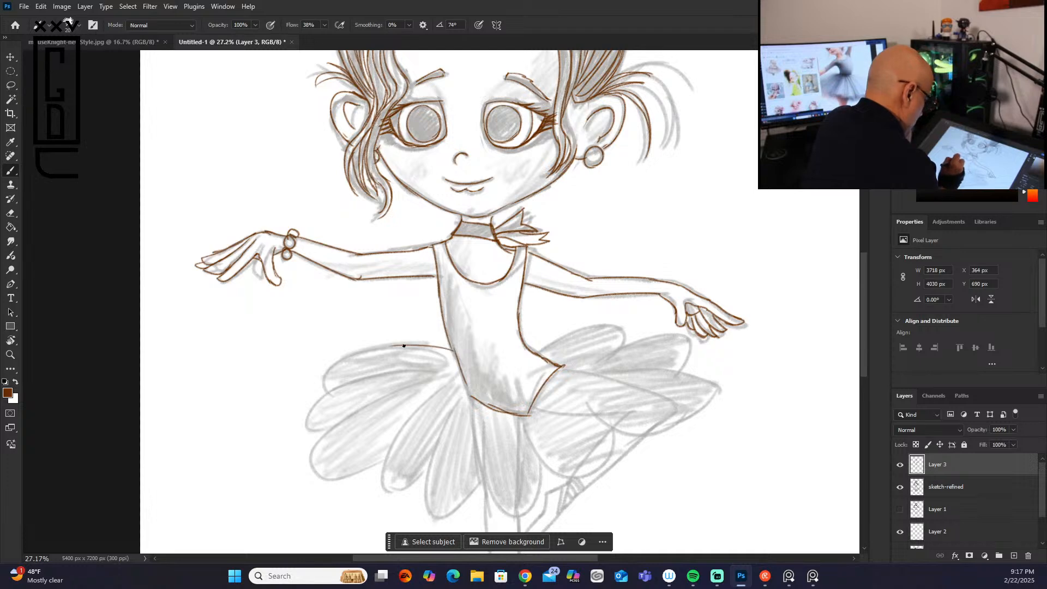
pyautogui.moveTo(398, 344)
pyautogui.mouseDown()
pyautogui.moveTo(362, 345)
pyautogui.moveTo(325, 374)
pyautogui.moveTo(327, 388)
pyautogui.mouseUp()
pyautogui.moveTo(433, 368)
pyautogui.mouseDown()
pyautogui.moveTo(341, 382)
pyautogui.moveTo(308, 434)
pyautogui.moveTo(362, 409)
pyautogui.mouseUp()
pyautogui.moveTo(329, 439)
pyautogui.mouseDown()
pyautogui.moveTo(355, 415)
pyautogui.moveTo(320, 447)
pyautogui.moveTo(361, 476)
pyautogui.moveTo(383, 459)
pyautogui.mouseUp()
pyautogui.moveTo(446, 383)
pyautogui.mouseDown()
pyautogui.moveTo(387, 472)
pyautogui.moveTo(410, 489)
pyautogui.mouseUp()
pyautogui.moveTo(380, 461); pyautogui.dragTo(390, 455)
pyautogui.moveTo(325, 432); pyautogui.dragTo(341, 426)
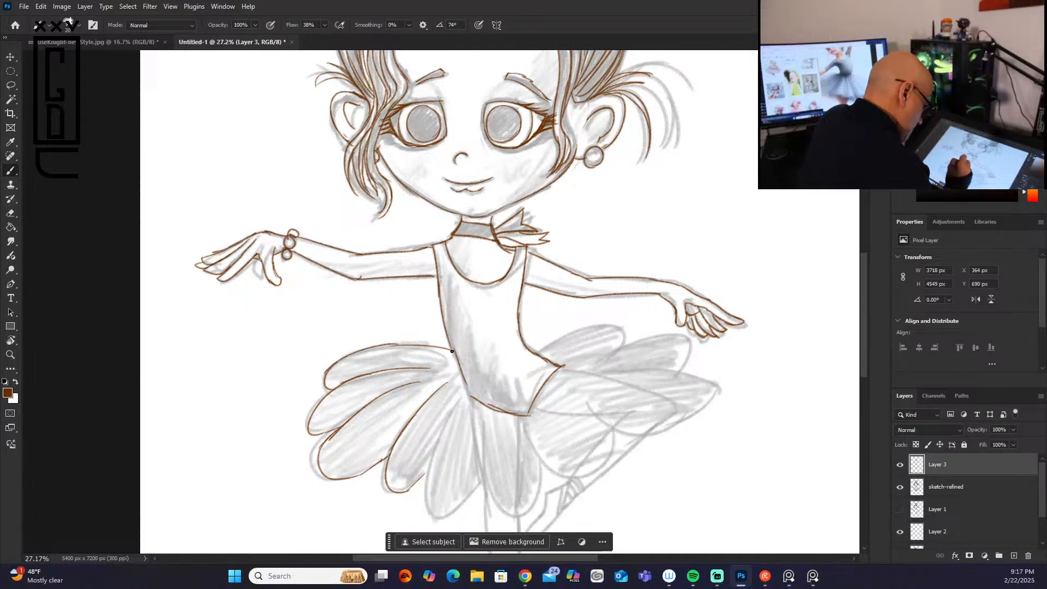
# Step: Trace the long front petals of the tutu and the rounded petal over the bent leg
pyautogui.moveTo(465, 393)
pyautogui.mouseDown()
pyautogui.moveTo(430, 469)
pyautogui.moveTo(436, 522)
pyautogui.moveTo(481, 473)
pyautogui.moveTo(493, 507)
pyautogui.moveTo(534, 485)
pyautogui.mouseUp()
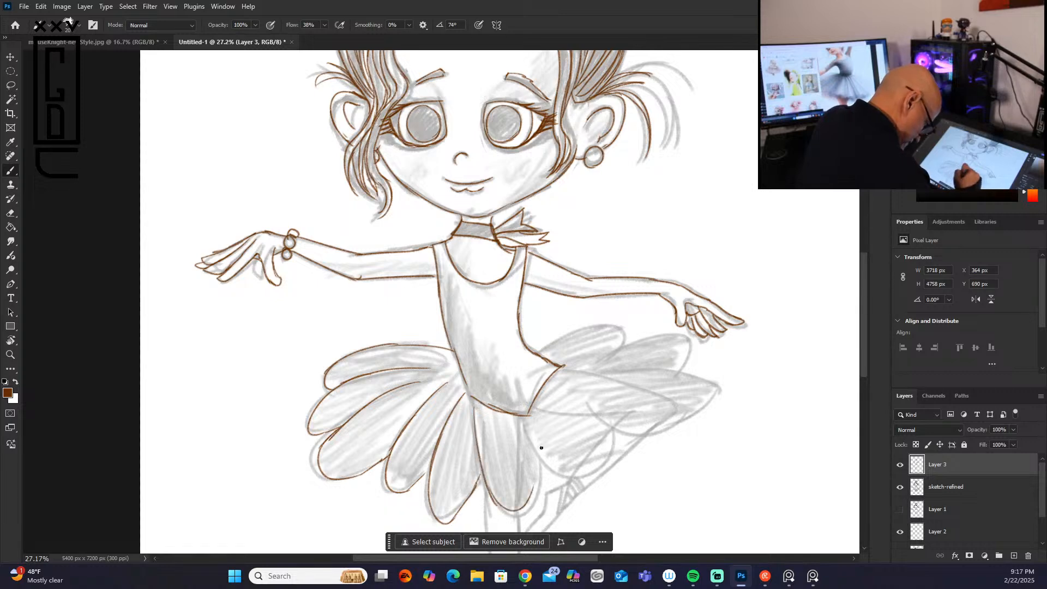
pyautogui.moveTo(525, 425)
pyautogui.mouseDown()
pyautogui.moveTo(535, 476)
pyautogui.moveTo(521, 493)
pyautogui.mouseUp()
pyautogui.moveTo(531, 441)
pyautogui.mouseDown()
pyautogui.moveTo(621, 444)
pyautogui.moveTo(607, 467)
pyautogui.moveTo(608, 424)
pyautogui.mouseUp()
pyautogui.moveTo(549, 397); pyautogui.dragTo(610, 430)
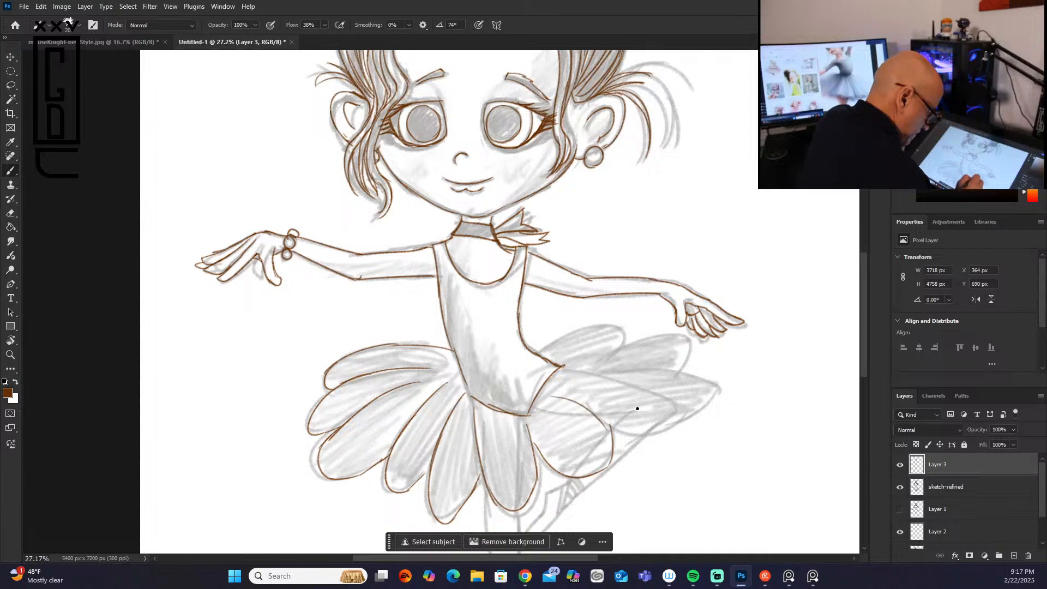
# Step: Trace the overlapping tutu petals on the side of the arm without a bracelet and the small back edges at the waist
pyautogui.moveTo(562, 376); pyautogui.dragTo(708, 403)
pyautogui.moveTo(606, 431); pyautogui.dragTo(698, 408)
pyautogui.moveTo(564, 370)
pyautogui.mouseDown()
pyautogui.moveTo(727, 375)
pyautogui.moveTo(707, 396)
pyautogui.mouseUp()
pyautogui.moveTo(562, 368)
pyautogui.mouseDown()
pyautogui.moveTo(686, 333)
pyautogui.moveTo(695, 354)
pyautogui.moveTo(679, 362)
pyautogui.mouseUp()
pyautogui.moveTo(537, 350)
pyautogui.mouseDown()
pyautogui.moveTo(614, 326)
pyautogui.moveTo(619, 339)
pyautogui.mouseUp()
pyautogui.moveTo(523, 334); pyautogui.dragTo(556, 338)
pyautogui.moveTo(452, 340); pyautogui.dragTo(424, 347)
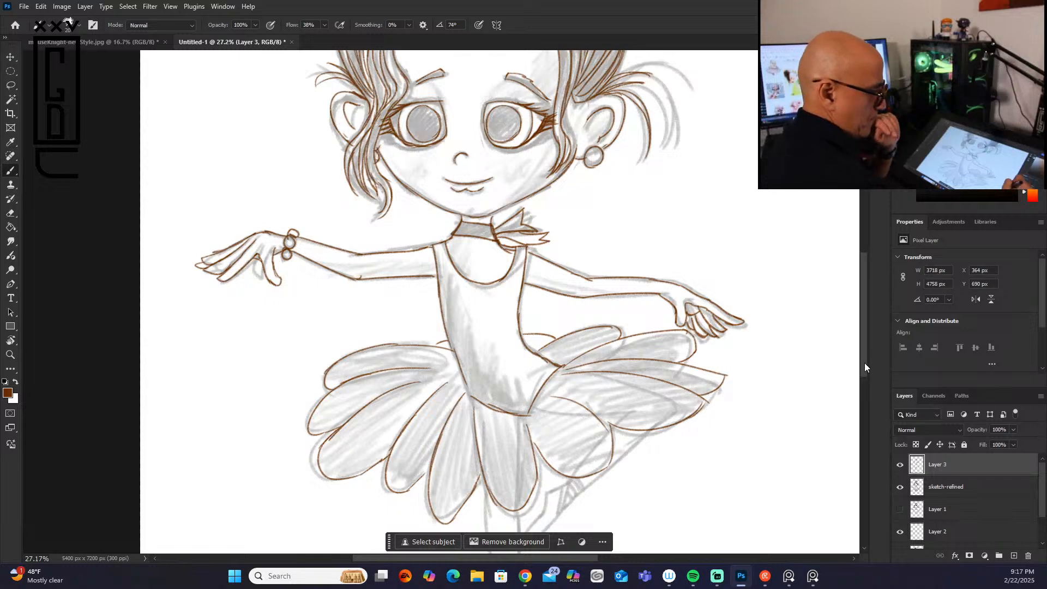
# Step: Trace the standing leg from the tutu down, with its crossed ankle ribbons and pointe shoe
pyautogui.moveTo(864, 362); pyautogui.dragTo(864, 408)
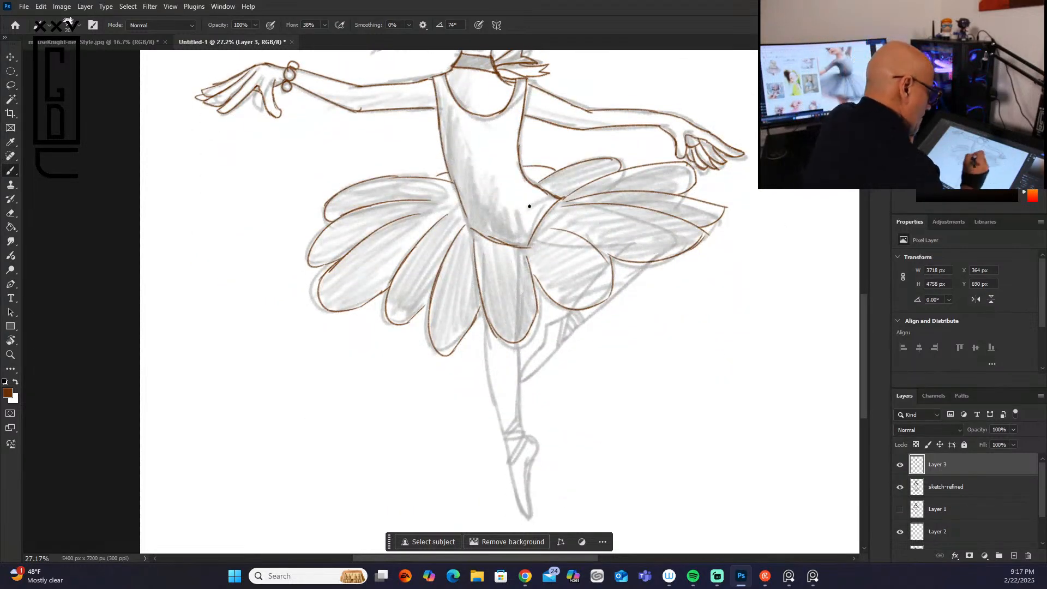
pyautogui.moveTo(520, 253); pyautogui.dragTo(523, 308)
pyautogui.moveTo(479, 237)
pyautogui.mouseDown()
pyautogui.moveTo(486, 369)
pyautogui.moveTo(505, 430)
pyautogui.mouseUp()
pyautogui.moveTo(517, 343)
pyautogui.mouseDown()
pyautogui.moveTo(521, 417)
pyautogui.moveTo(500, 438)
pyautogui.moveTo(524, 417)
pyautogui.moveTo(506, 439)
pyautogui.moveTo(528, 434)
pyautogui.mouseUp()
pyautogui.moveTo(524, 430)
pyautogui.mouseDown()
pyautogui.moveTo(503, 439)
pyautogui.moveTo(513, 448)
pyautogui.moveTo(523, 435)
pyautogui.moveTo(508, 467)
pyautogui.mouseUp()
pyautogui.moveTo(507, 467)
pyautogui.mouseDown()
pyautogui.moveTo(537, 440)
pyautogui.moveTo(527, 477)
pyautogui.moveTo(535, 513)
pyautogui.moveTo(524, 514)
pyautogui.moveTo(532, 498)
pyautogui.moveTo(513, 461)
pyautogui.mouseUp()
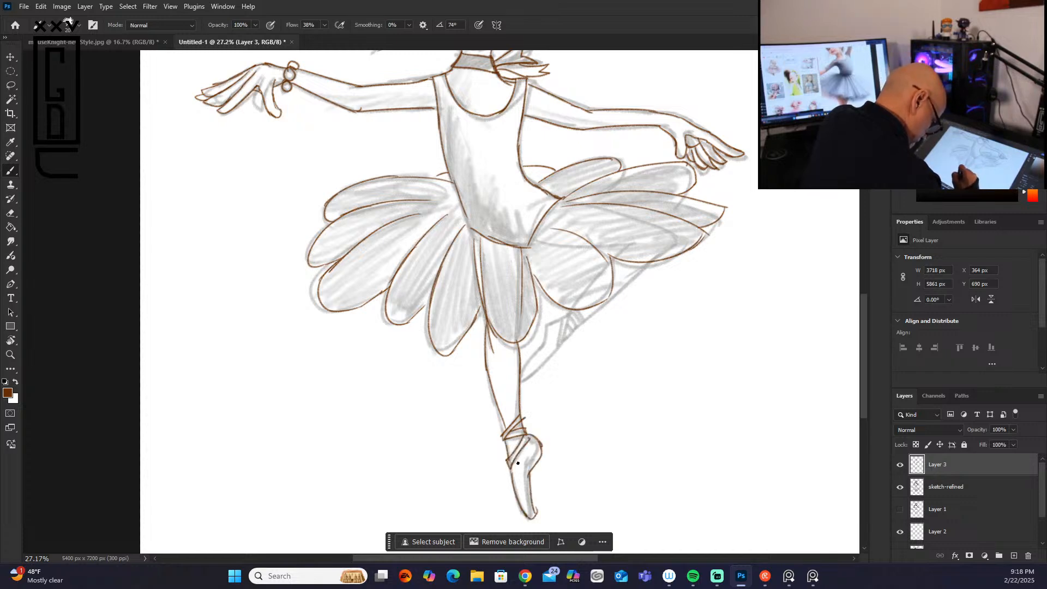
pyautogui.moveTo(533, 505); pyautogui.dragTo(537, 512)
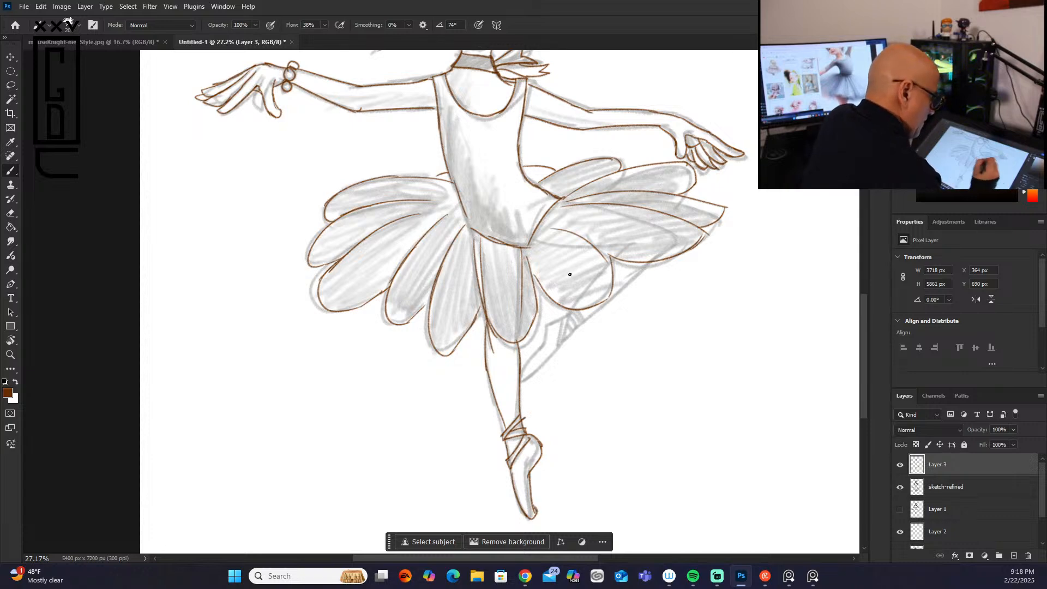
# Step: Trace the raised pointe shoe with its ribbons and the bent leg's outline through the tutu petals
pyautogui.moveTo(568, 315)
pyautogui.mouseDown()
pyautogui.moveTo(523, 379)
pyautogui.moveTo(555, 350)
pyautogui.moveTo(564, 314)
pyautogui.moveTo(560, 346)
pyautogui.moveTo(571, 314)
pyautogui.moveTo(577, 326)
pyautogui.moveTo(573, 312)
pyautogui.moveTo(583, 314)
pyautogui.moveTo(563, 344)
pyautogui.mouseUp()
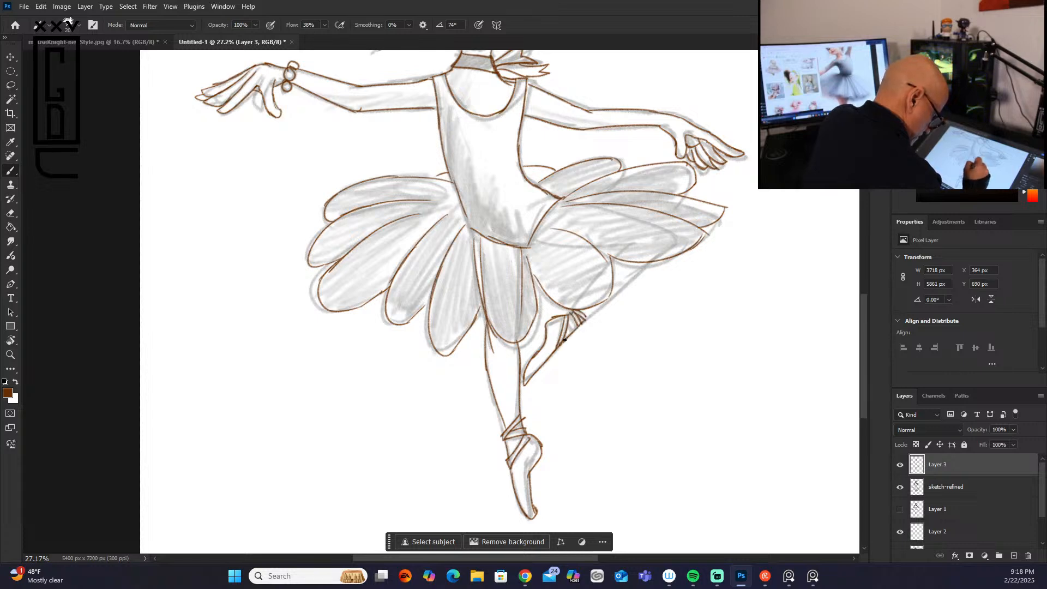
pyautogui.moveTo(641, 271); pyautogui.dragTo(586, 317)
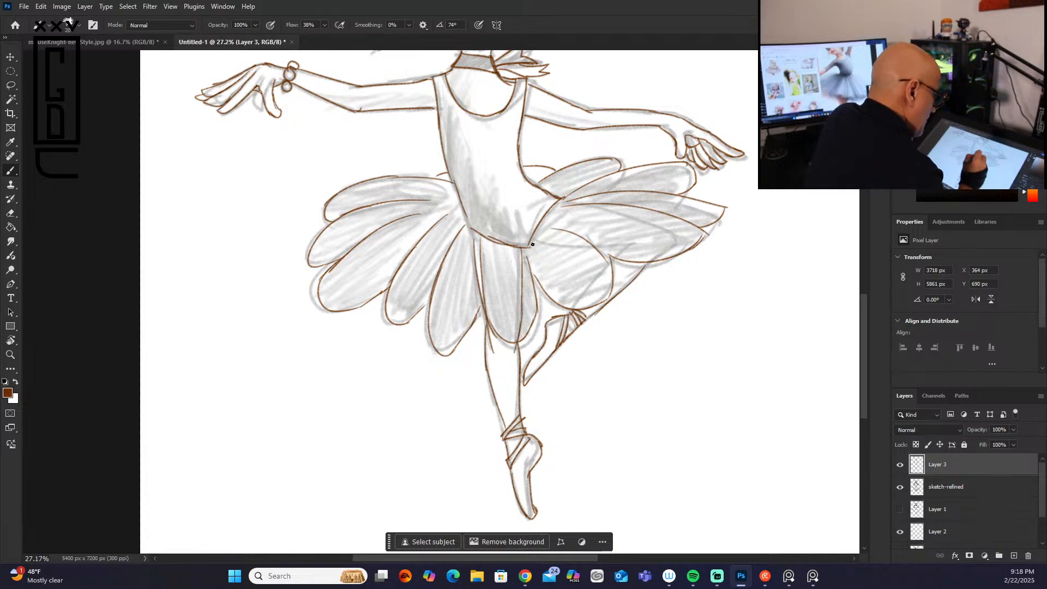
pyautogui.moveTo(533, 236)
pyautogui.mouseDown()
pyautogui.moveTo(528, 248)
pyautogui.moveTo(605, 250)
pyautogui.mouseUp()
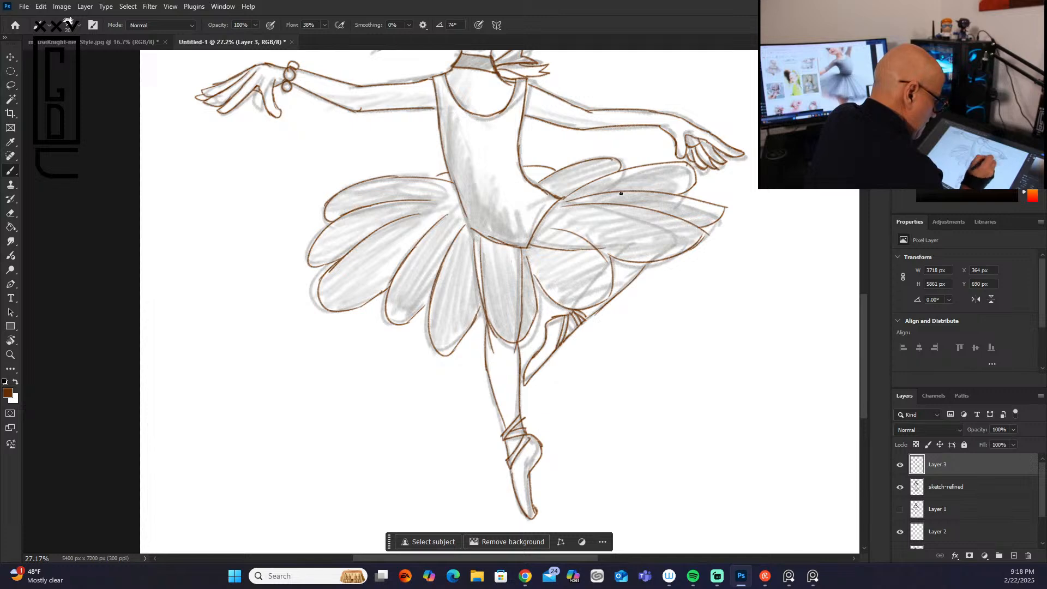
pyautogui.moveTo(559, 204)
pyautogui.mouseDown()
pyautogui.moveTo(640, 220)
pyautogui.moveTo(692, 213)
pyautogui.moveTo(633, 217)
pyautogui.moveTo(668, 234)
pyautogui.moveTo(653, 225)
pyautogui.moveTo(663, 242)
pyautogui.moveTo(589, 315)
pyautogui.mouseUp()
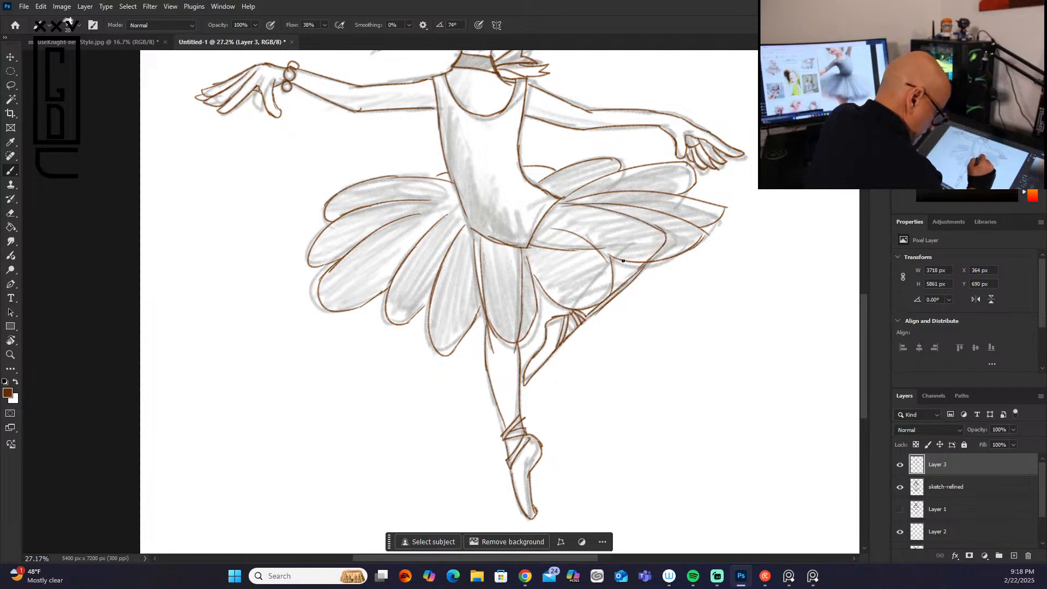
pyautogui.moveTo(638, 237); pyautogui.dragTo(576, 302)
pyautogui.moveTo(630, 245); pyautogui.dragTo(596, 251)
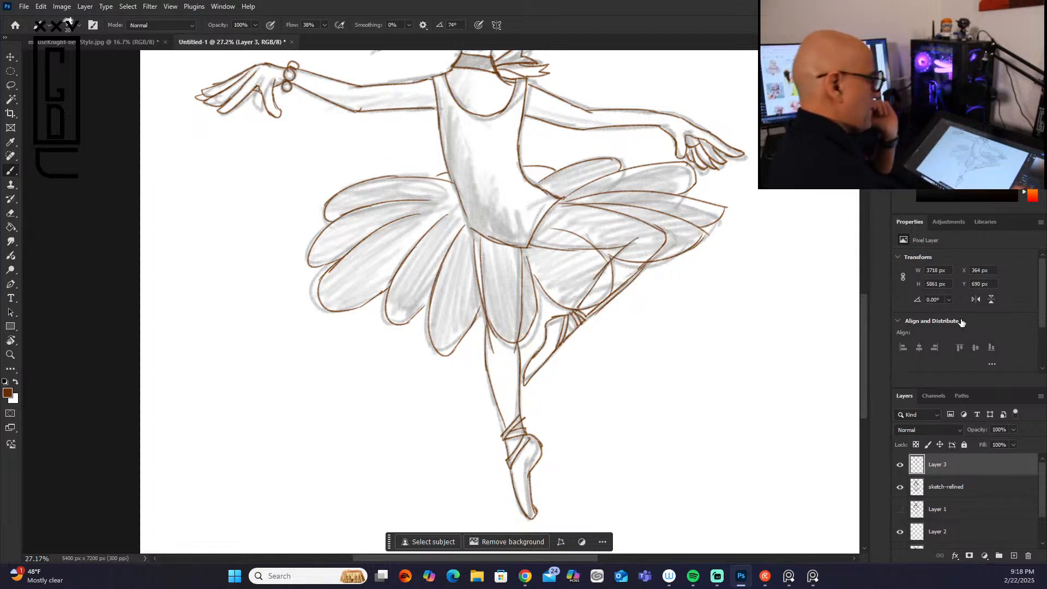
# Step: Retrace the side of the neck and the choker edge, and hide the sketch-refined layer
pyautogui.moveTo(864, 406); pyautogui.dragTo(869, 347)
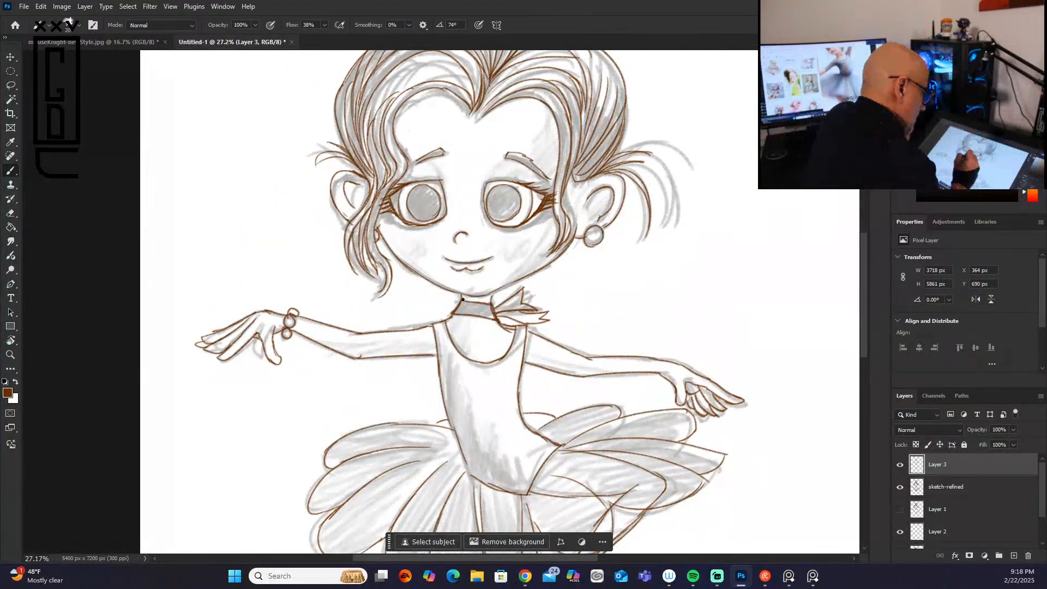
pyautogui.moveTo(464, 299)
pyautogui.mouseDown()
pyautogui.moveTo(490, 304)
pyautogui.moveTo(453, 315)
pyautogui.mouseUp()
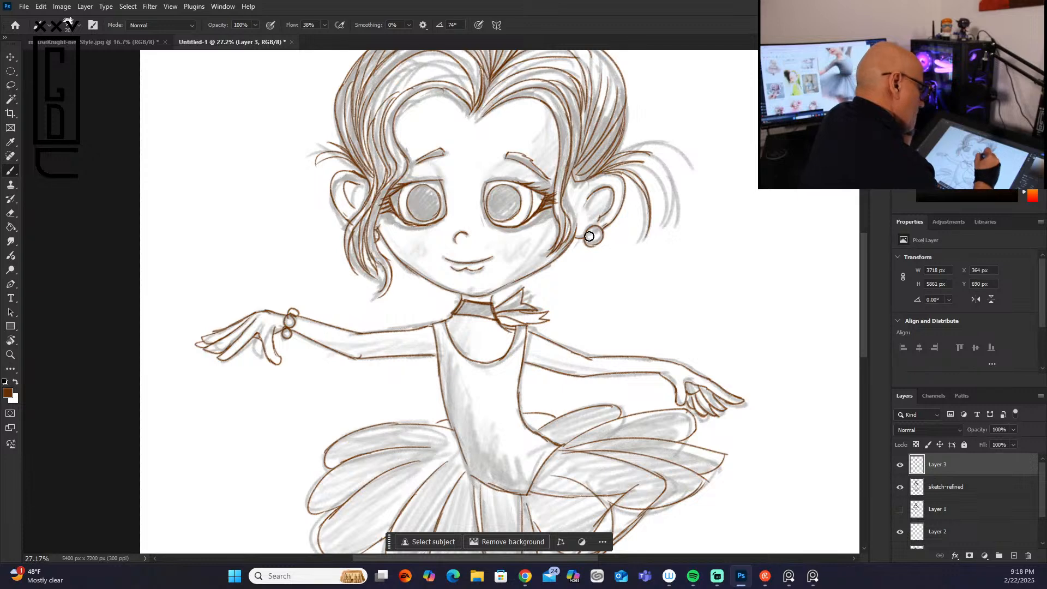
pyautogui.click(900, 487)
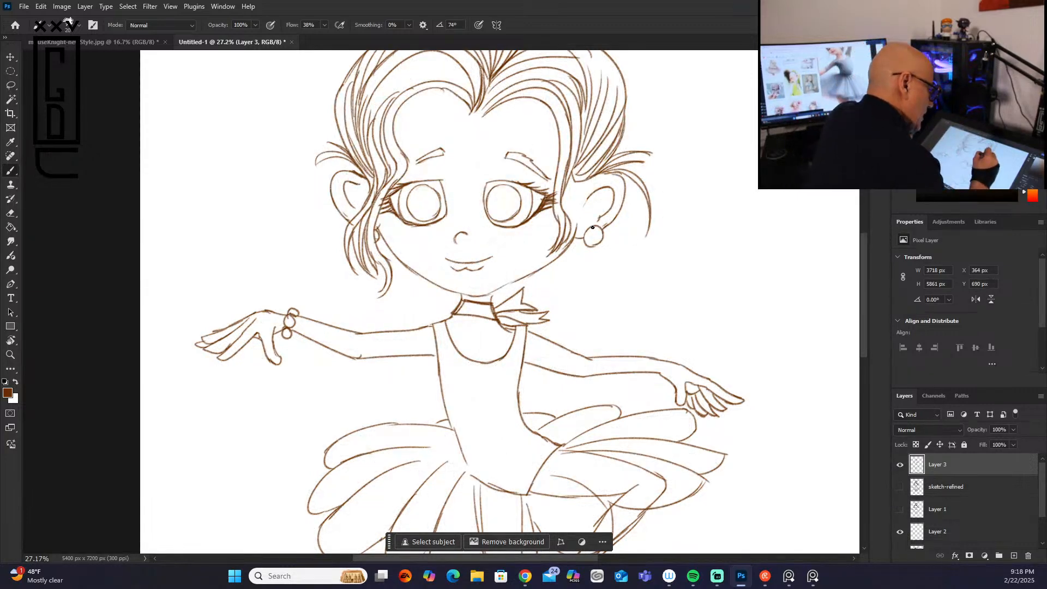
# Step: Clean up the earring outline and strengthen the jaw, choker and shoulder lines
pyautogui.moveTo(587, 231)
pyautogui.mouseDown()
pyautogui.moveTo(592, 246)
pyautogui.moveTo(584, 231)
pyautogui.mouseUp()
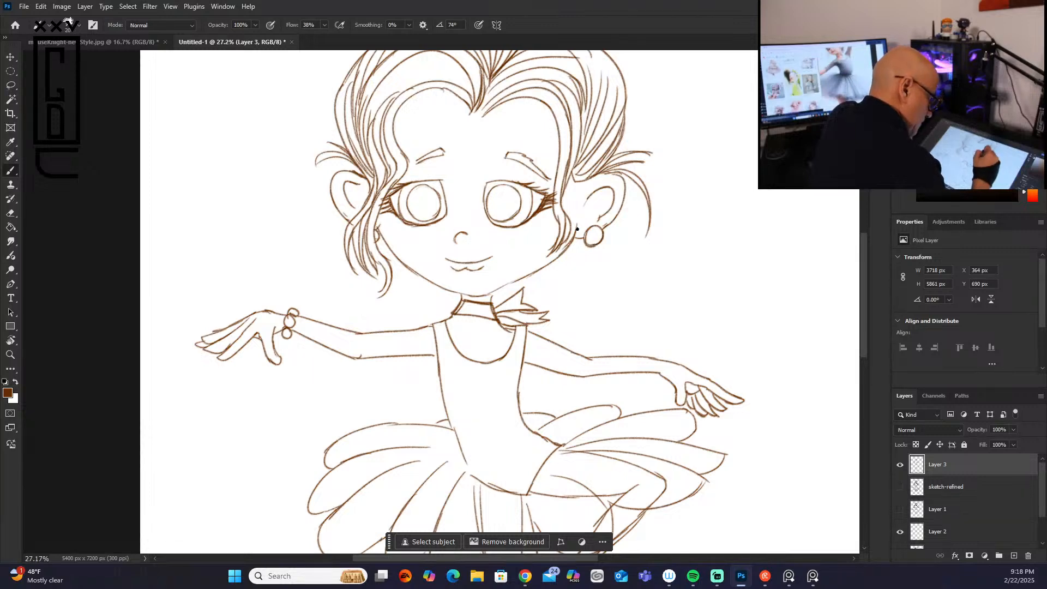
pyautogui.moveTo(522, 278)
pyautogui.mouseDown()
pyautogui.moveTo(460, 291)
pyautogui.moveTo(504, 285)
pyautogui.moveTo(490, 301)
pyautogui.moveTo(465, 295)
pyautogui.moveTo(512, 330)
pyautogui.mouseUp()
pyautogui.moveTo(462, 299)
pyautogui.mouseDown()
pyautogui.moveTo(492, 304)
pyautogui.moveTo(492, 319)
pyautogui.mouseUp()
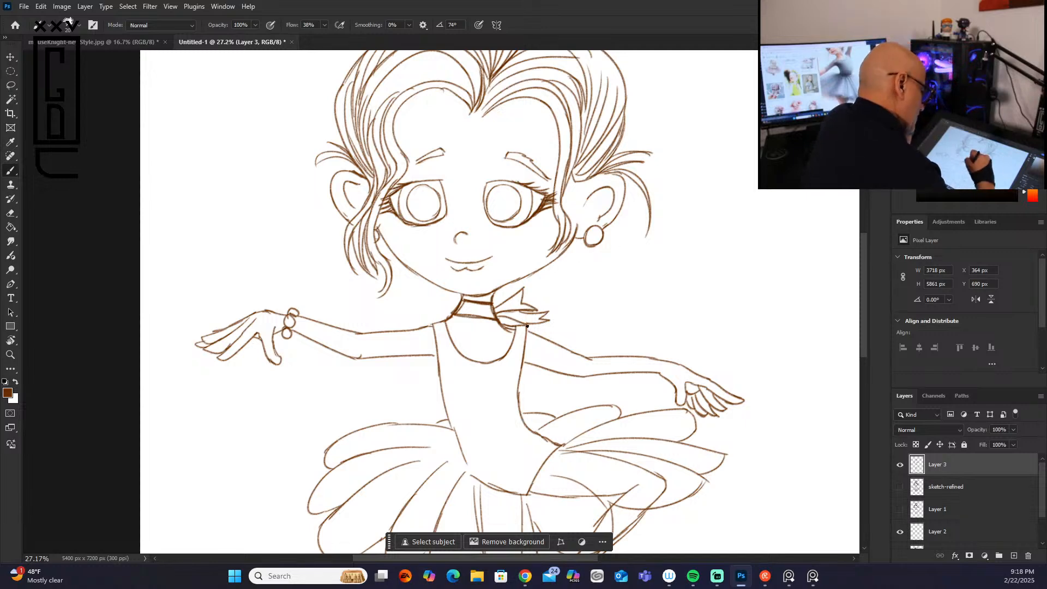
pyautogui.moveTo(526, 332)
pyautogui.mouseDown()
pyautogui.moveTo(521, 366)
pyautogui.moveTo(498, 361)
pyautogui.moveTo(513, 329)
pyautogui.mouseUp()
pyautogui.moveTo(454, 313); pyautogui.dragTo(415, 330)
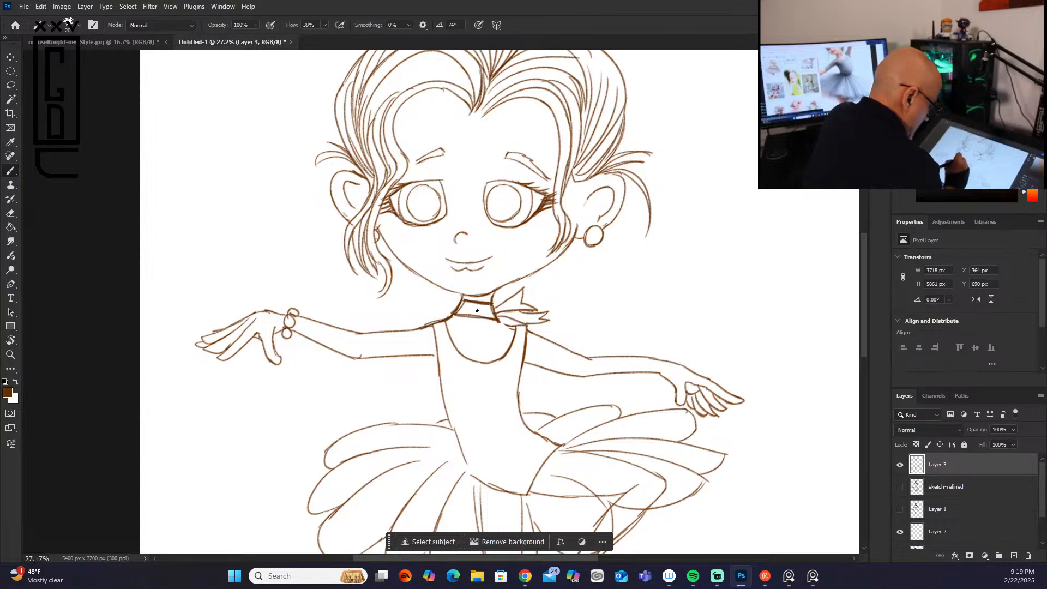
pyautogui.moveTo(498, 320); pyautogui.dragTo(532, 333)
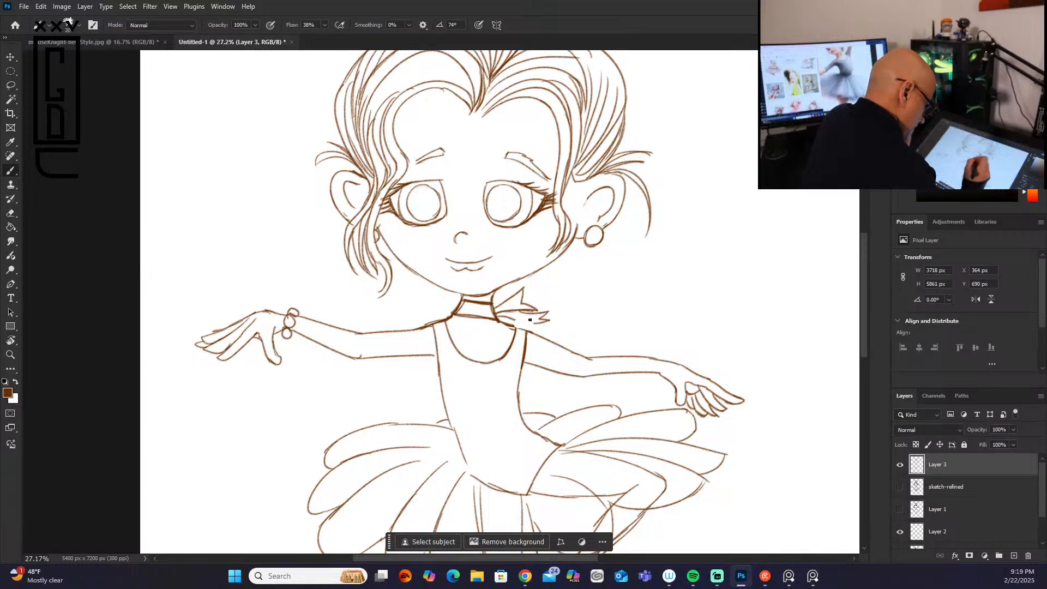
# Step: Erase the shoulder strap and half of the neckline on the side of the arm without a bracelet
pyautogui.moveTo(509, 327); pyautogui.dragTo(500, 350)
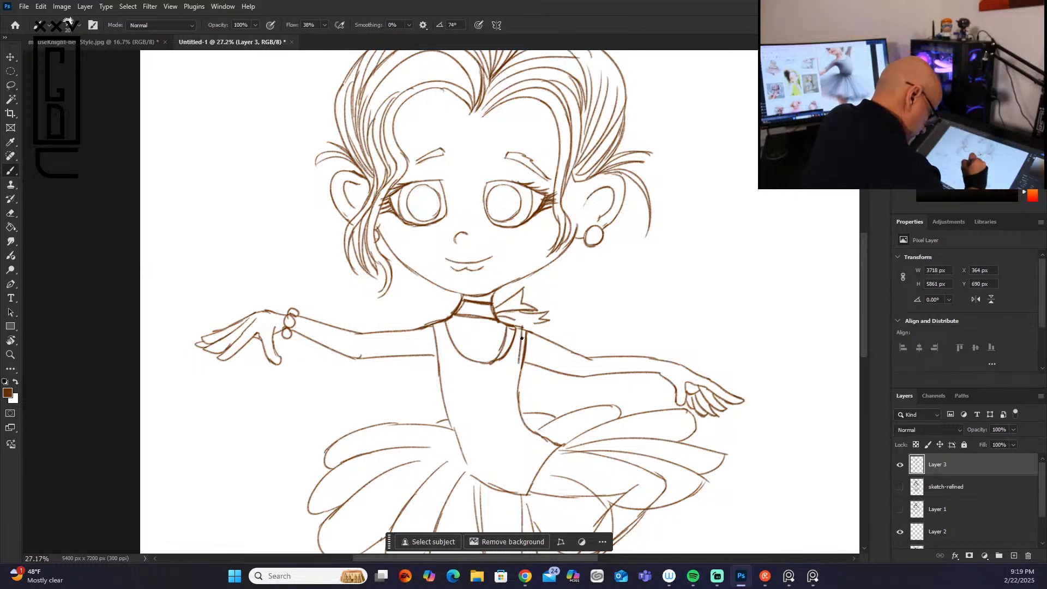
pyautogui.rightClick(516, 381)
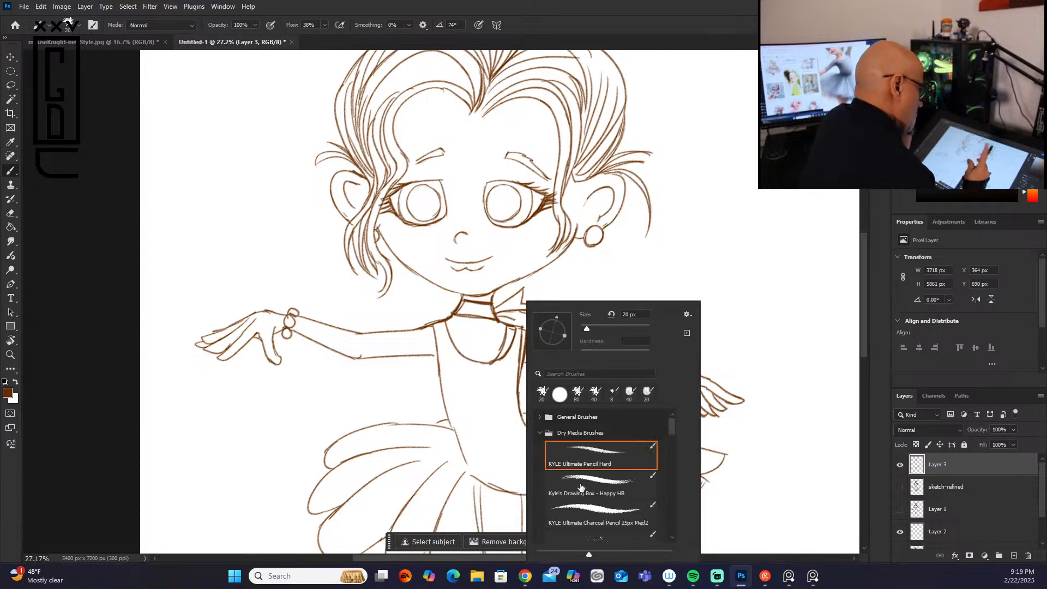
pyautogui.click(510, 331)
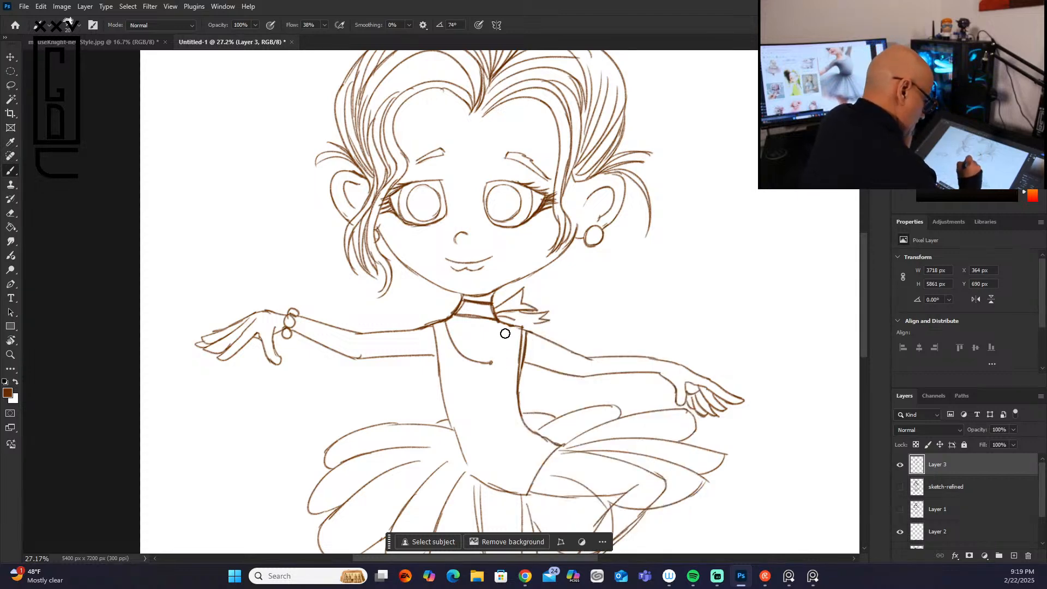
pyautogui.moveTo(523, 332); pyautogui.dragTo(518, 388)
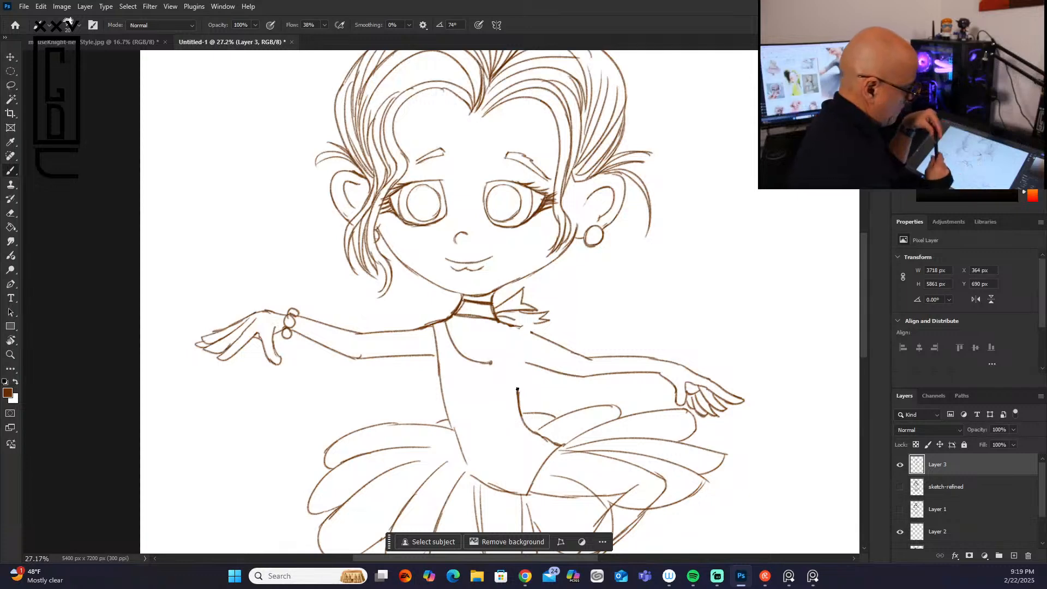
# Step: Redraw the missing strap and bodice side closer to the neck, and complete and thicken the U-shaped neckline
pyautogui.moveTo(511, 325)
pyautogui.mouseDown()
pyautogui.moveTo(570, 366)
pyautogui.moveTo(518, 360)
pyautogui.moveTo(568, 358)
pyautogui.moveTo(532, 321)
pyautogui.moveTo(519, 379)
pyautogui.moveTo(519, 362)
pyautogui.moveTo(520, 418)
pyautogui.mouseUp()
pyautogui.moveTo(506, 325); pyautogui.dragTo(487, 363)
pyautogui.moveTo(517, 331); pyautogui.dragTo(517, 362)
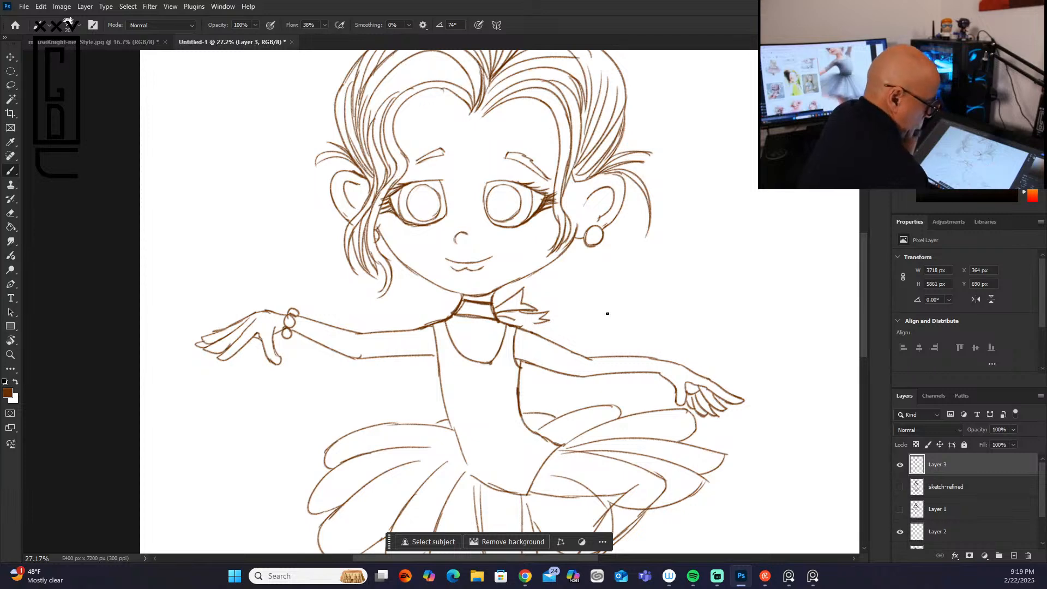
pyautogui.moveTo(434, 326)
pyautogui.mouseDown()
pyautogui.moveTo(440, 372)
pyautogui.moveTo(492, 361)
pyautogui.mouseUp()
pyautogui.moveTo(506, 325); pyautogui.dragTo(494, 359)
pyautogui.moveTo(504, 344); pyautogui.dragTo(484, 364)
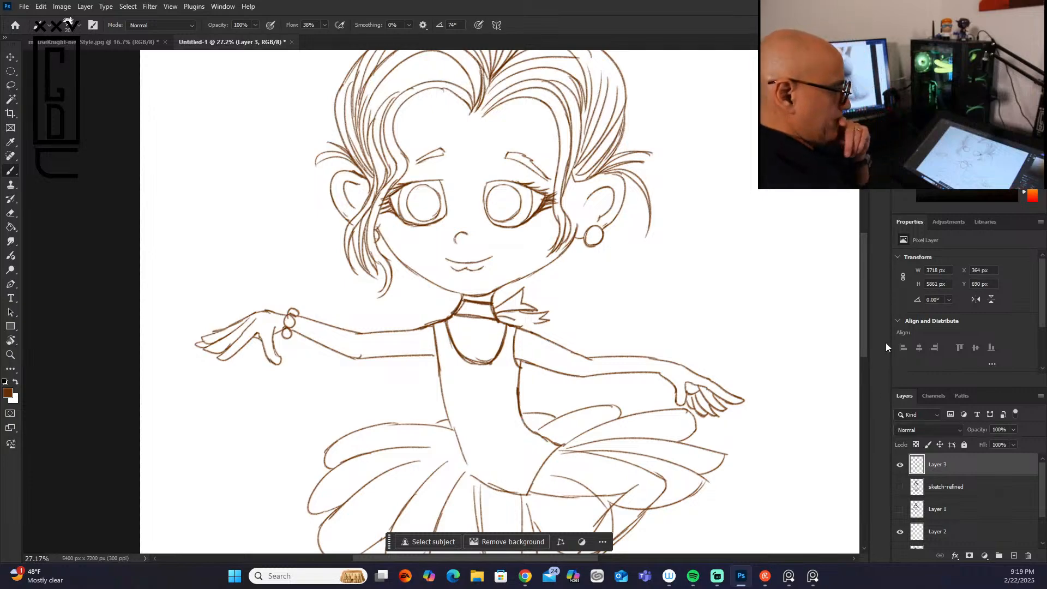
# Step: Thicken the hairline around the forehead and redraw the eyebrow on the side of the bracelet arm
pyautogui.moveTo(863, 340); pyautogui.dragTo(865, 302)
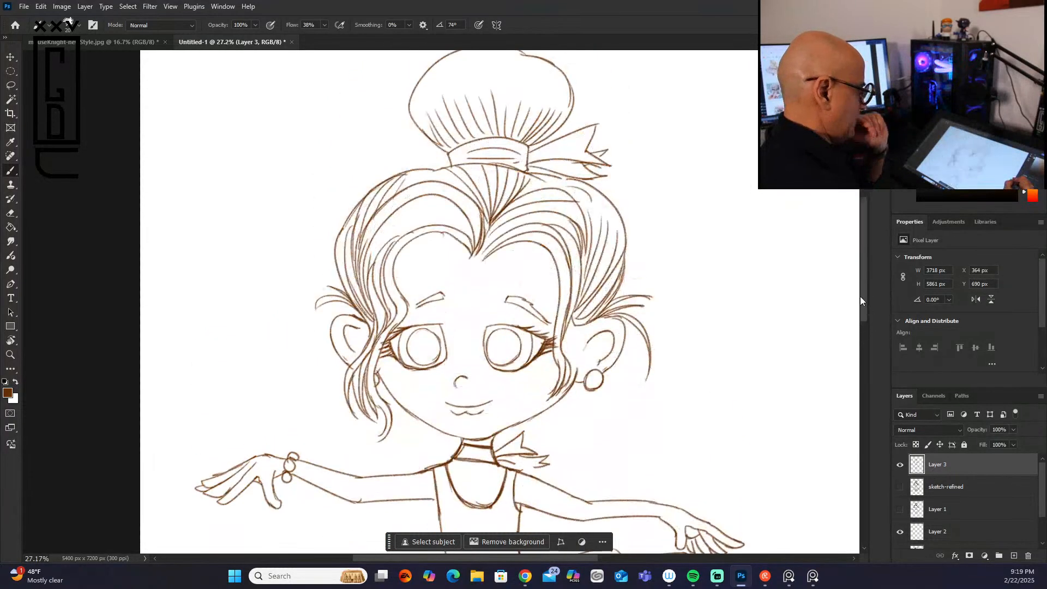
pyautogui.moveTo(470, 254)
pyautogui.mouseDown()
pyautogui.moveTo(476, 264)
pyautogui.moveTo(489, 254)
pyautogui.moveTo(442, 231)
pyautogui.moveTo(410, 240)
pyautogui.moveTo(396, 258)
pyautogui.moveTo(410, 309)
pyautogui.moveTo(446, 292)
pyautogui.mouseUp()
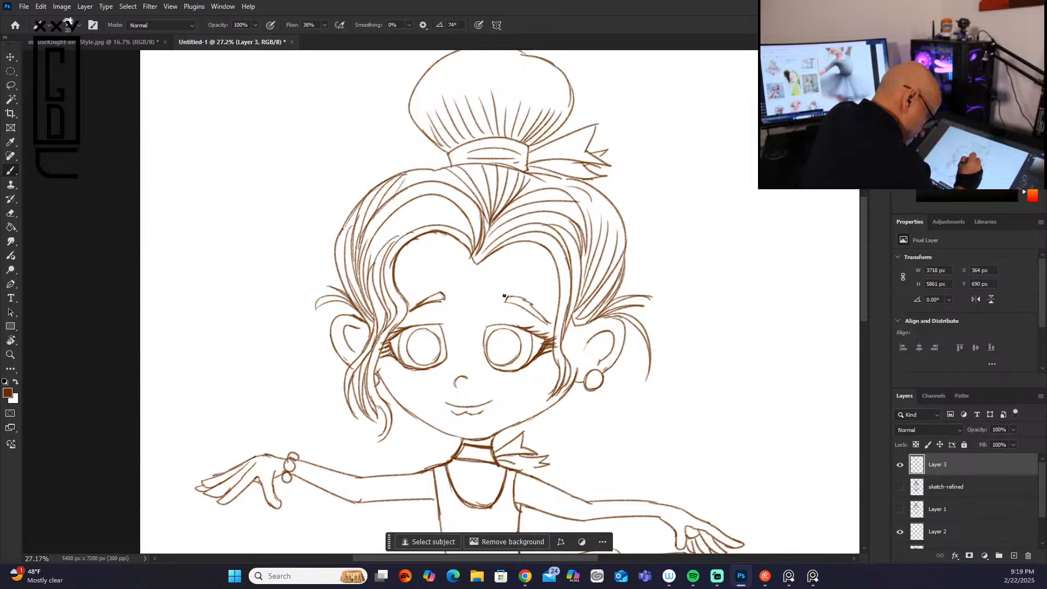
pyautogui.hotkey('ctrl', 'z')
pyautogui.hotkey('ctrl', 'z')
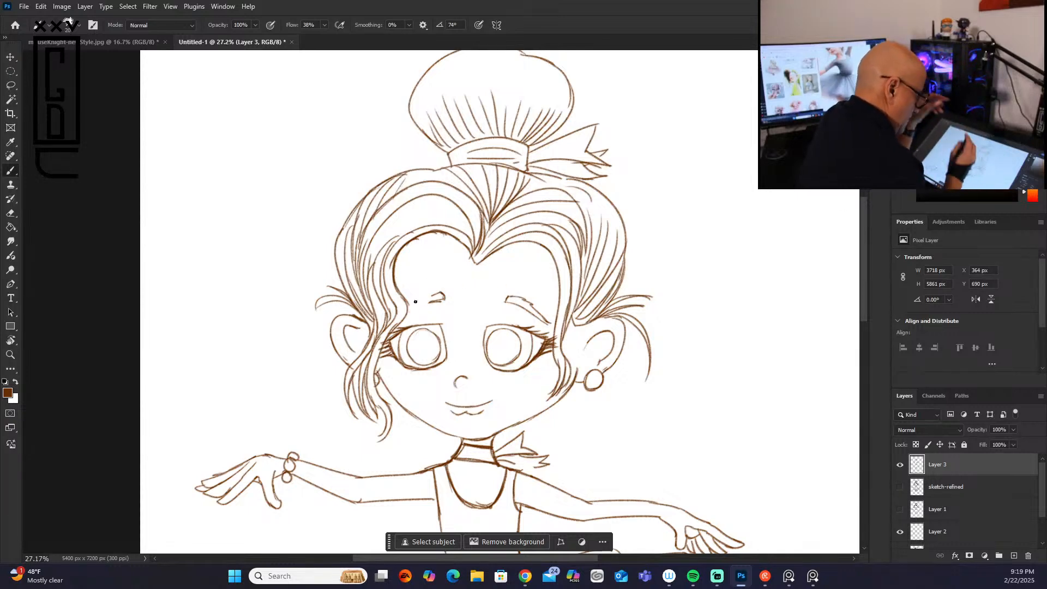
pyautogui.moveTo(437, 292); pyautogui.dragTo(403, 309)
# Step: Strengthen the hair strands sweeping from the center parting down to both ears
pyautogui.moveTo(454, 236)
pyautogui.mouseDown()
pyautogui.moveTo(476, 263)
pyautogui.moveTo(550, 191)
pyautogui.mouseUp()
pyautogui.moveTo(493, 219)
pyautogui.mouseDown()
pyautogui.moveTo(561, 189)
pyautogui.moveTo(588, 251)
pyautogui.moveTo(583, 299)
pyautogui.mouseUp()
pyautogui.moveTo(588, 248); pyautogui.dragTo(573, 319)
pyautogui.moveTo(587, 266)
pyautogui.mouseDown()
pyautogui.moveTo(573, 319)
pyautogui.moveTo(605, 266)
pyautogui.moveTo(577, 319)
pyautogui.mouseUp()
pyautogui.moveTo(619, 275)
pyautogui.mouseDown()
pyautogui.moveTo(578, 321)
pyautogui.moveTo(598, 314)
pyautogui.moveTo(590, 322)
pyautogui.mouseUp()
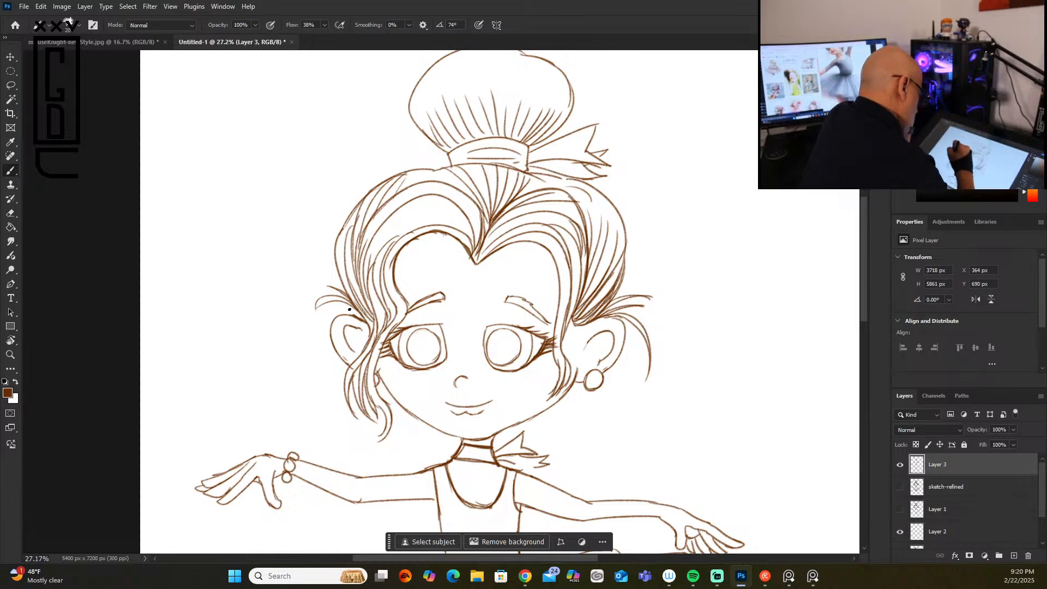
pyautogui.moveTo(357, 208)
pyautogui.mouseDown()
pyautogui.moveTo(336, 248)
pyautogui.moveTo(338, 283)
pyautogui.mouseUp()
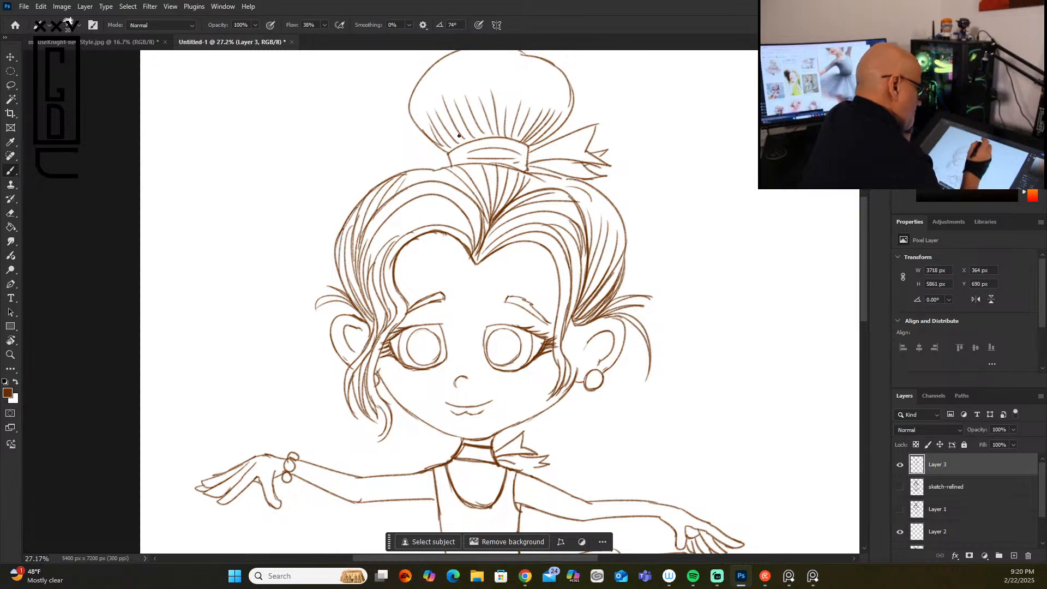
# Step: Thicken the outline of the hair band between the bun and the head
pyautogui.moveTo(440, 169); pyautogui.dragTo(523, 170)
pyautogui.moveTo(453, 166)
pyautogui.mouseDown()
pyautogui.moveTo(482, 163)
pyautogui.moveTo(452, 168)
pyautogui.moveTo(480, 139)
pyautogui.moveTo(530, 142)
pyautogui.mouseUp()
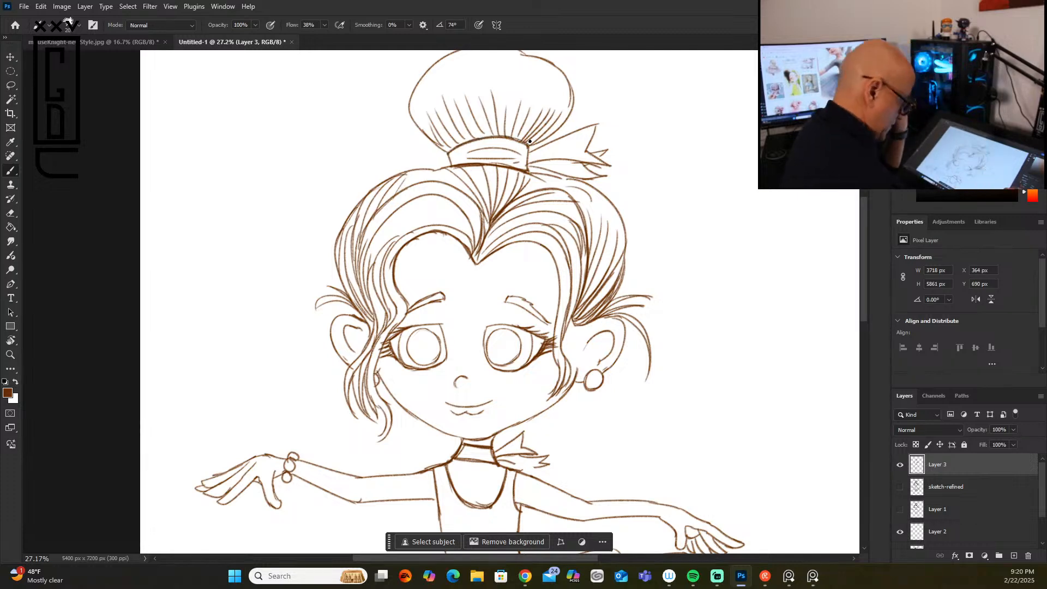
# Step: Thicken the bodice sides, the leotard's lower edge at the hips, and the thigh lines of the standing leg
pyautogui.moveTo(863, 266); pyautogui.dragTo(863, 319)
pyautogui.moveTo(434, 258); pyautogui.dragTo(440, 303)
pyautogui.moveTo(515, 263); pyautogui.dragTo(522, 300)
pyautogui.moveTo(559, 378); pyautogui.dragTo(481, 471)
pyautogui.moveTo(472, 410); pyautogui.dragTo(483, 496)
pyautogui.moveTo(522, 426); pyautogui.dragTo(523, 491)
pyautogui.moveTo(524, 445); pyautogui.dragTo(517, 524)
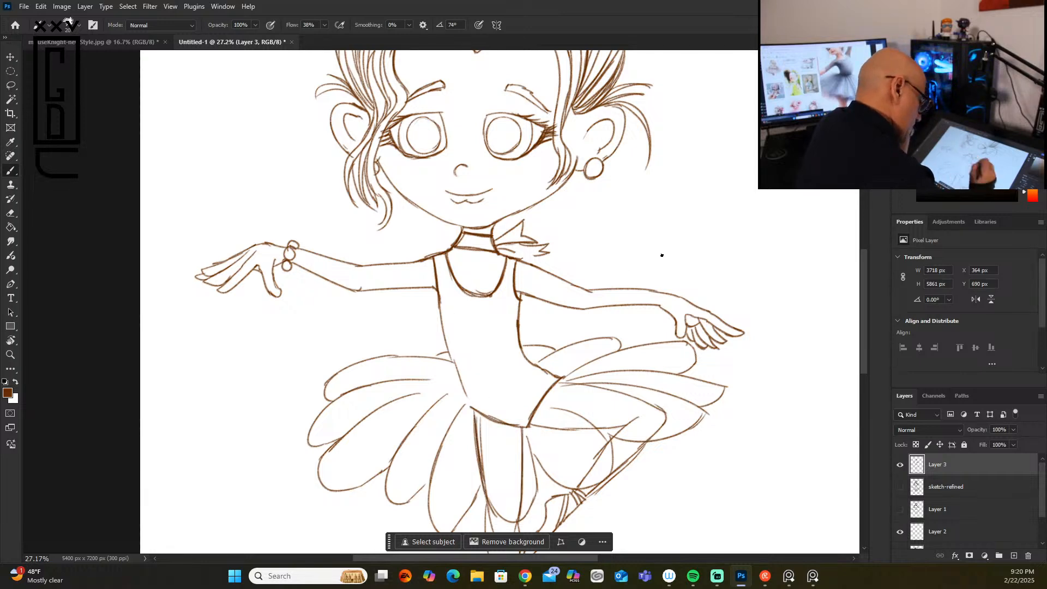
# Step: Strengthen the thigh, knee and shin contours of the raised bent leg and the ribbons around its ankle
pyautogui.moveTo(529, 425); pyautogui.dragTo(614, 427)
pyautogui.moveTo(562, 381)
pyautogui.mouseDown()
pyautogui.moveTo(664, 409)
pyautogui.moveTo(660, 434)
pyautogui.moveTo(610, 445)
pyautogui.moveTo(575, 491)
pyautogui.mouseUp()
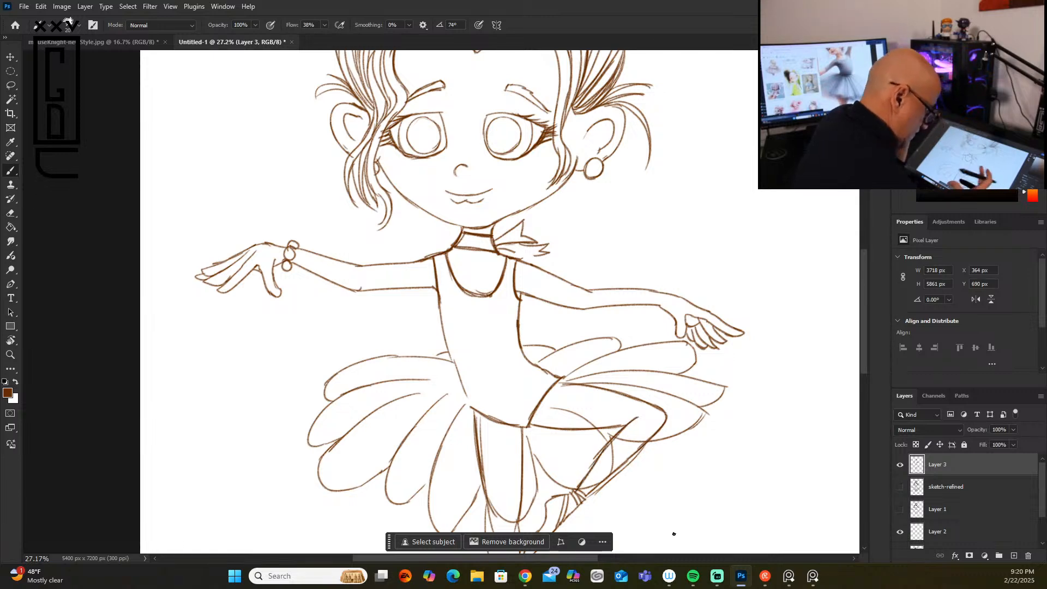
pyautogui.moveTo(648, 447); pyautogui.dragTo(589, 504)
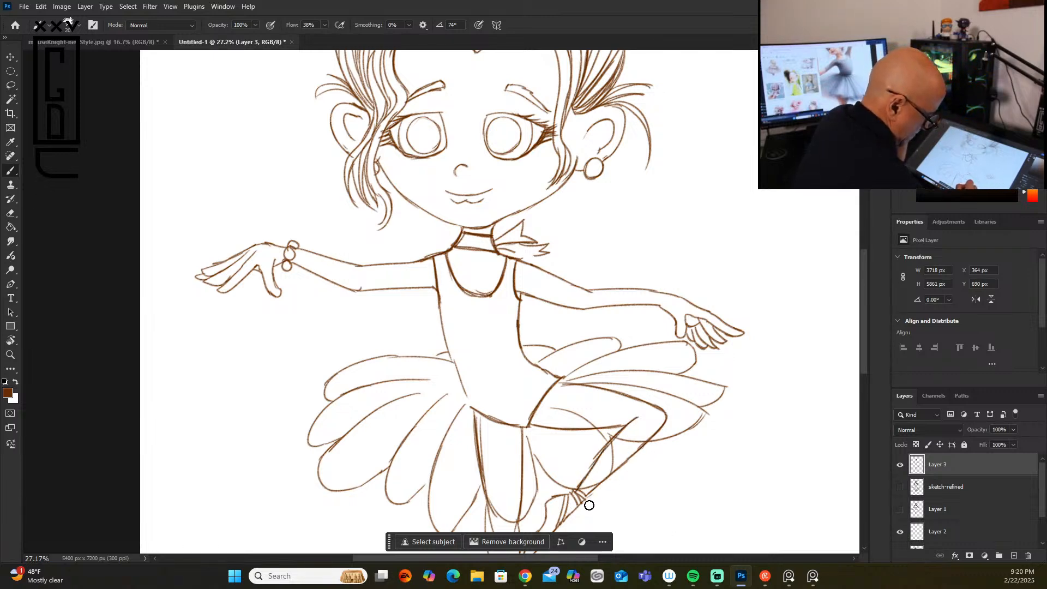
pyautogui.moveTo(866, 366); pyautogui.dragTo(866, 410)
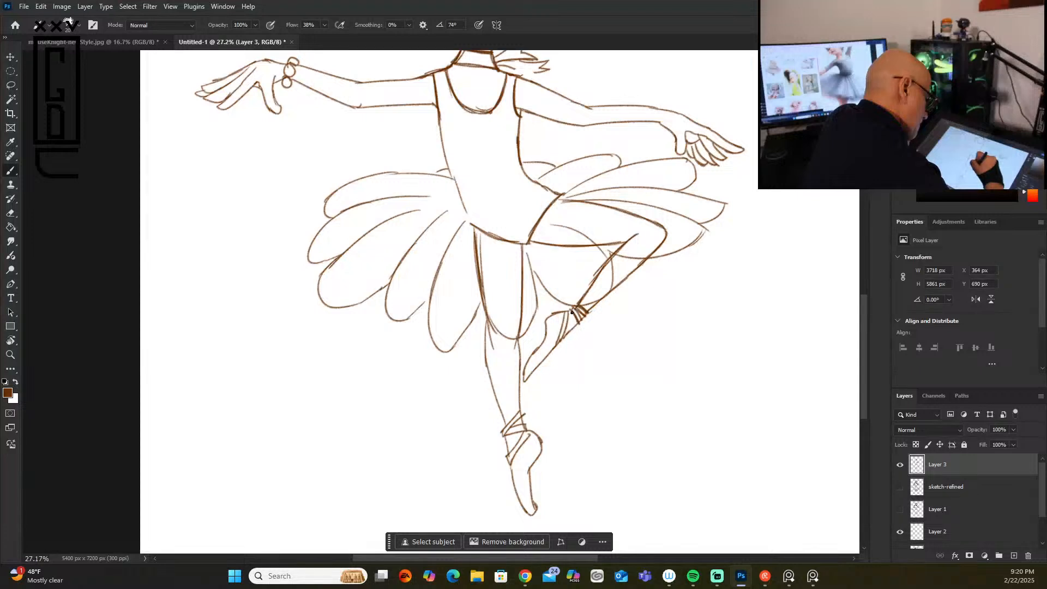
pyautogui.moveTo(572, 311); pyautogui.dragTo(565, 329)
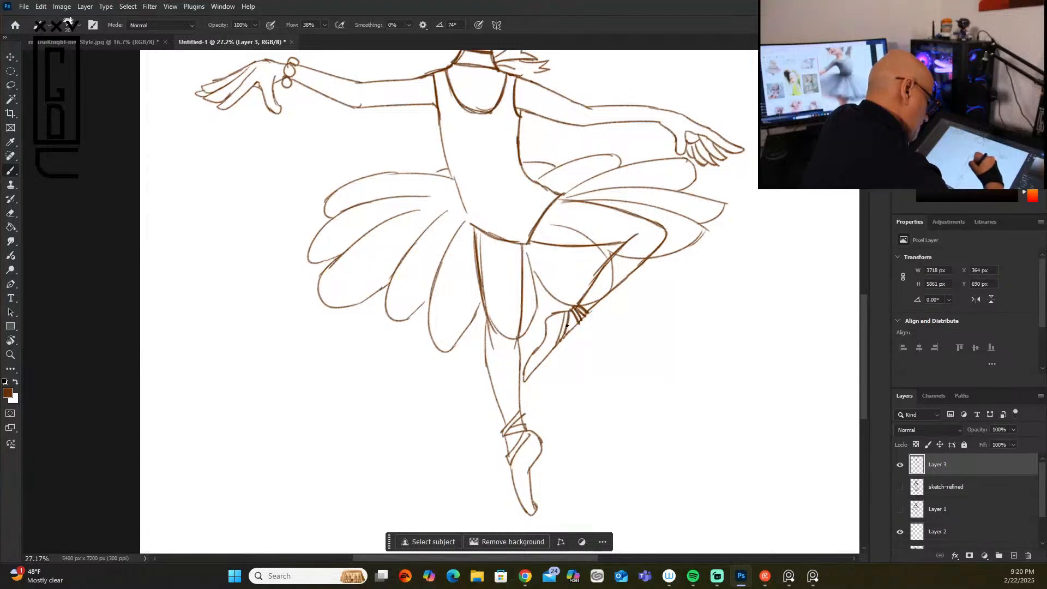
# Step: Thicken the ankle ribbons of the standing leg and the lower petal edges of the tutu beside it
pyautogui.moveTo(518, 435)
pyautogui.mouseDown()
pyautogui.moveTo(510, 463)
pyautogui.moveTo(533, 433)
pyautogui.moveTo(504, 436)
pyautogui.moveTo(526, 430)
pyautogui.moveTo(520, 410)
pyautogui.moveTo(503, 432)
pyautogui.moveTo(507, 448)
pyautogui.moveTo(491, 388)
pyautogui.moveTo(503, 429)
pyautogui.mouseUp()
pyautogui.moveTo(485, 307)
pyautogui.mouseDown()
pyautogui.moveTo(497, 330)
pyautogui.moveTo(539, 312)
pyautogui.moveTo(460, 338)
pyautogui.mouseUp()
pyautogui.moveTo(408, 316)
pyautogui.mouseDown()
pyautogui.moveTo(430, 295)
pyautogui.moveTo(410, 318)
pyautogui.mouseUp()
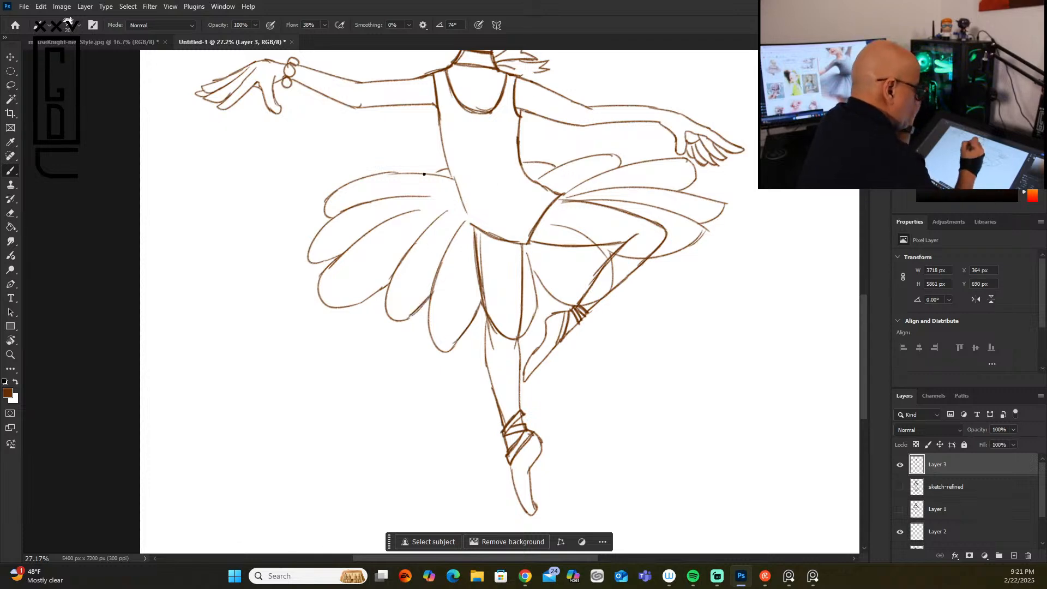
# Step: Erase and redraw the jawline on the earring side down to the chin, and reinforce the neck and opposite jaw
pyautogui.moveTo(863, 342); pyautogui.dragTo(864, 274)
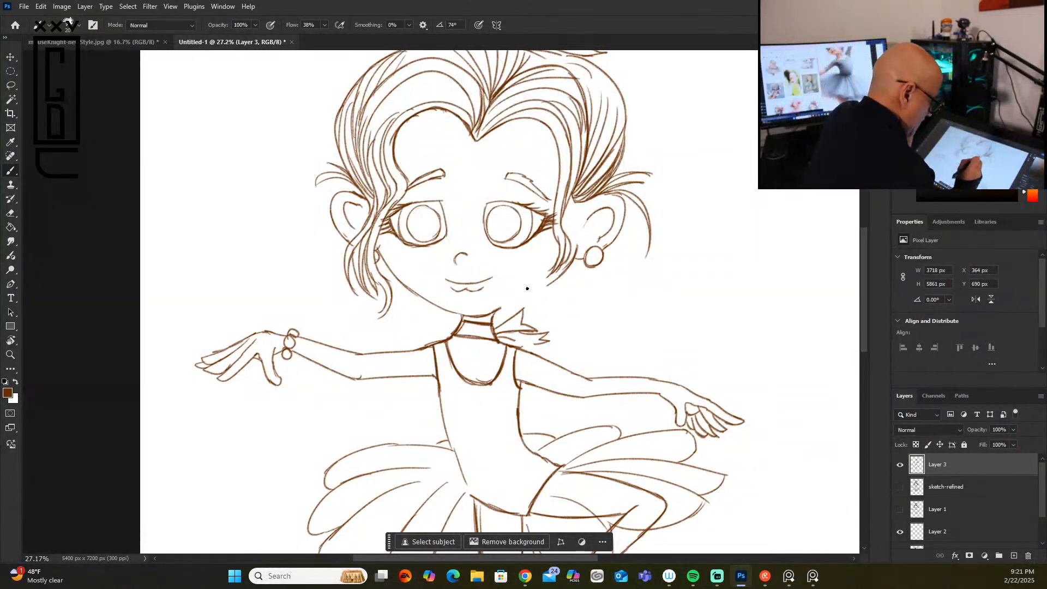
pyautogui.moveTo(560, 270); pyautogui.dragTo(491, 309)
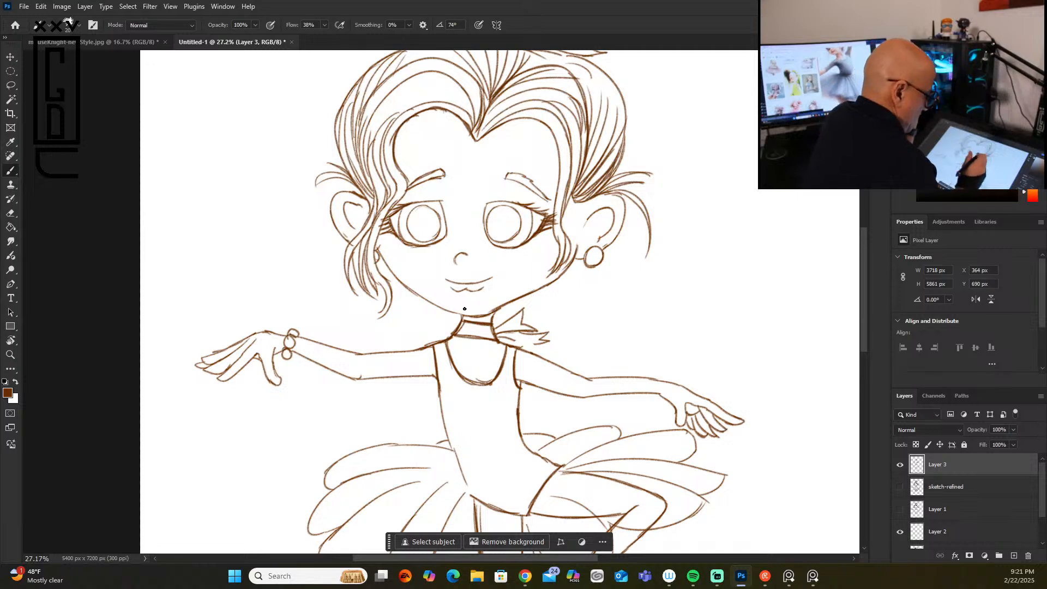
pyautogui.moveTo(496, 310); pyautogui.dragTo(553, 282)
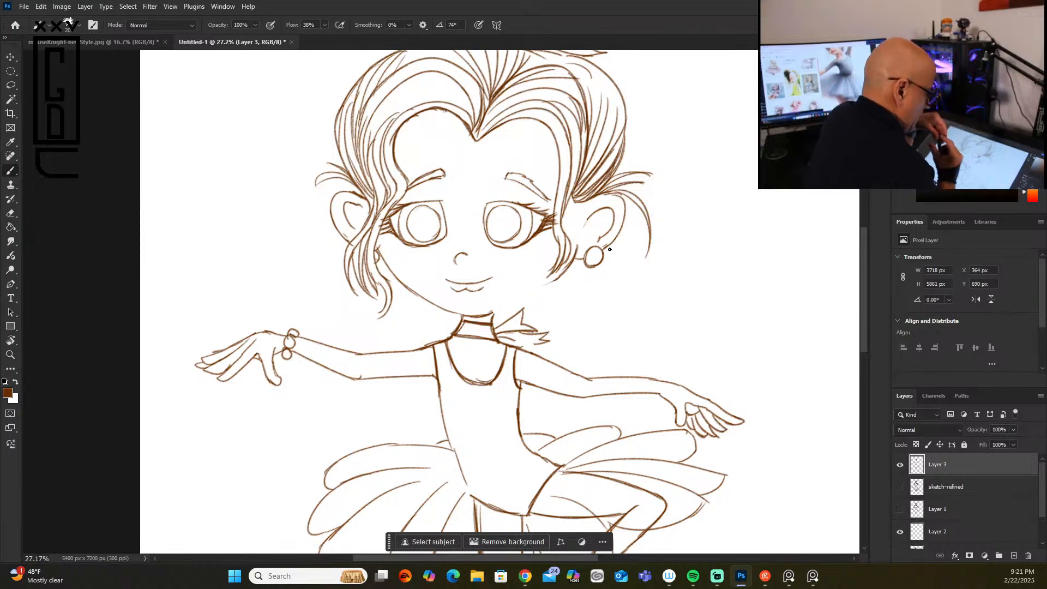
pyautogui.moveTo(483, 315)
pyautogui.mouseDown()
pyautogui.moveTo(560, 274)
pyautogui.moveTo(485, 313)
pyautogui.moveTo(521, 297)
pyautogui.mouseUp()
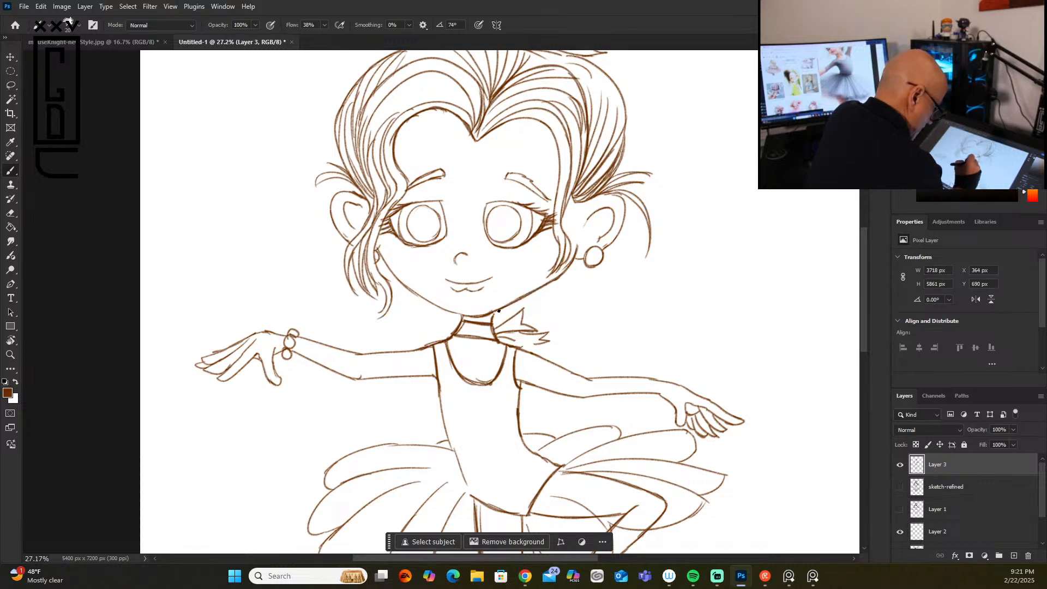
pyautogui.moveTo(462, 316); pyautogui.dragTo(457, 333)
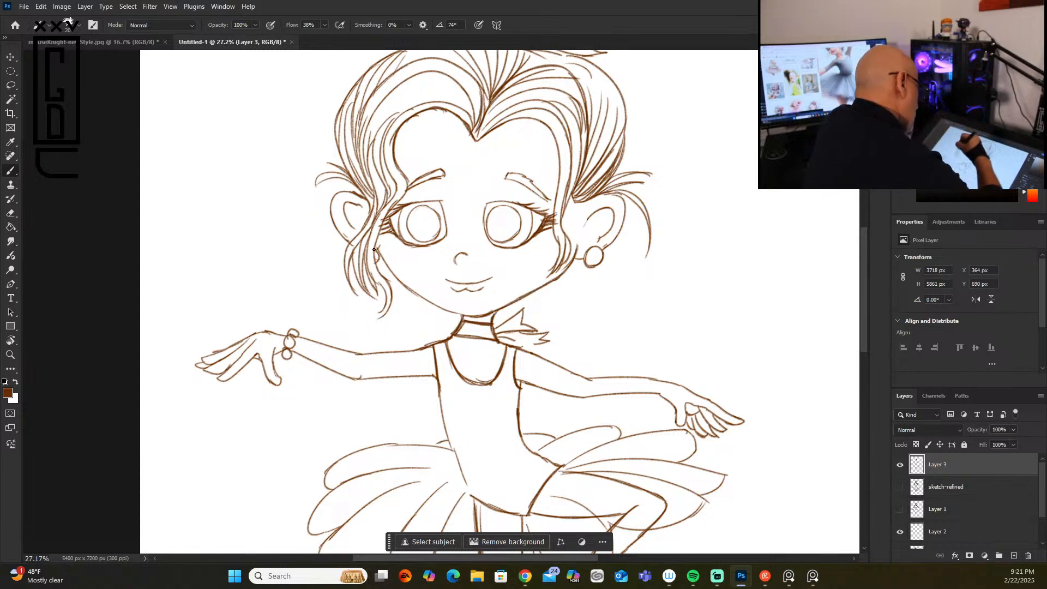
pyautogui.moveTo(397, 277); pyautogui.dragTo(477, 318)
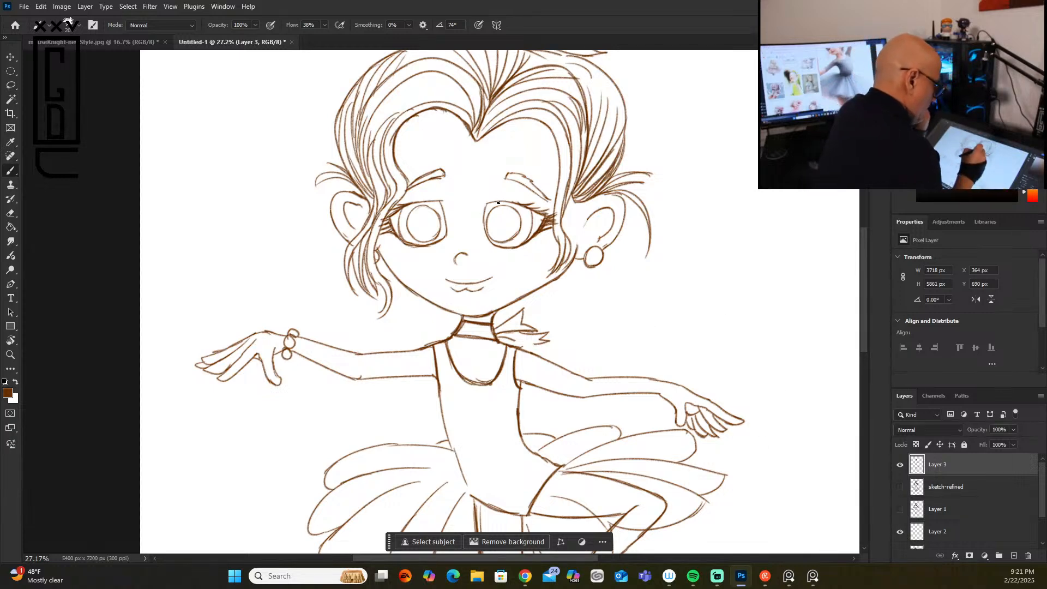
# Step: Strengthen the upper lid lines of both eyes, and the hair lock and ear contour on the bracelet-arm side
pyautogui.moveTo(488, 204)
pyautogui.mouseDown()
pyautogui.moveTo(529, 203)
pyautogui.moveTo(520, 205)
pyautogui.moveTo(548, 217)
pyautogui.mouseUp()
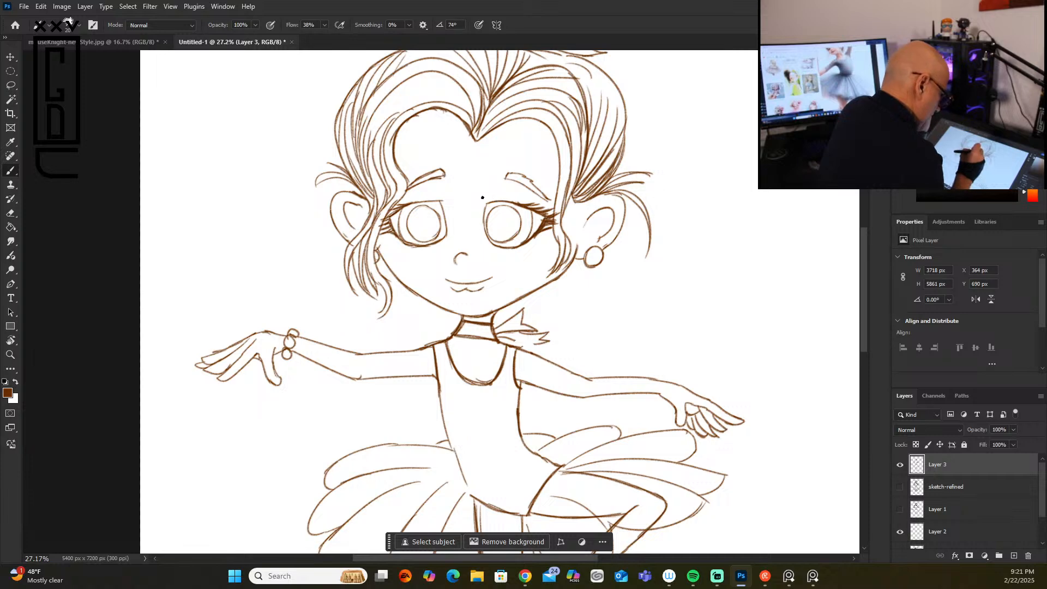
pyautogui.moveTo(421, 204)
pyautogui.mouseDown()
pyautogui.moveTo(442, 201)
pyautogui.moveTo(442, 232)
pyautogui.mouseUp()
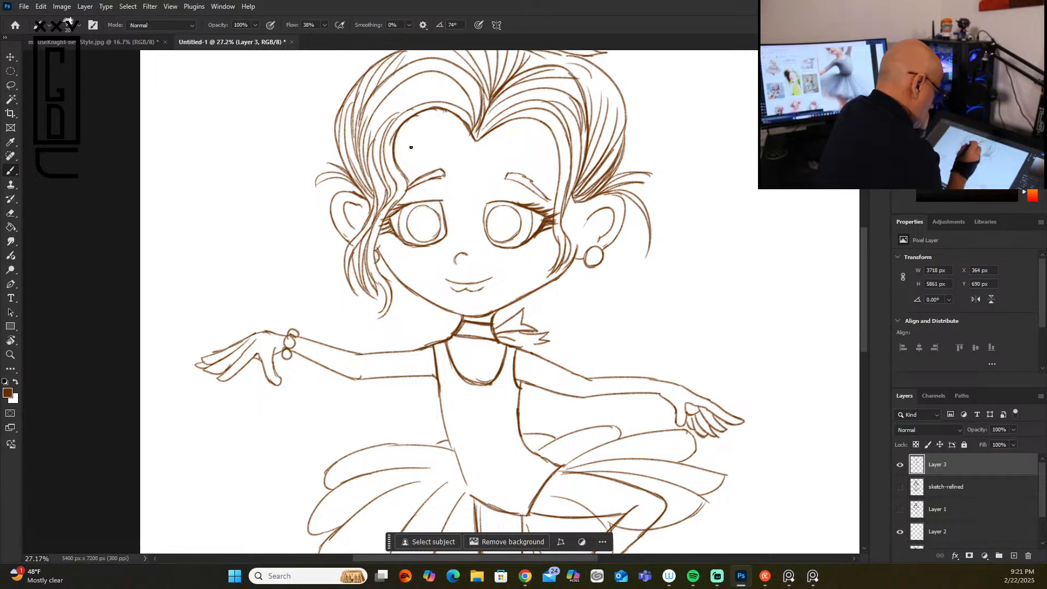
pyautogui.moveTo(399, 208); pyautogui.dragTo(403, 236)
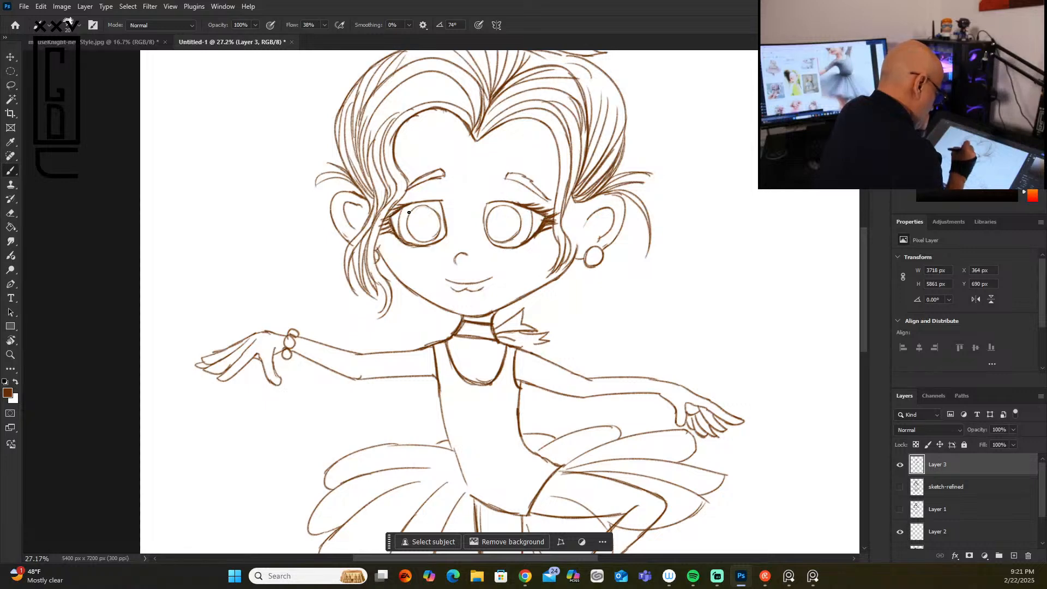
pyautogui.moveTo(405, 195); pyautogui.dragTo(375, 248)
pyautogui.moveTo(370, 202); pyautogui.dragTo(350, 241)
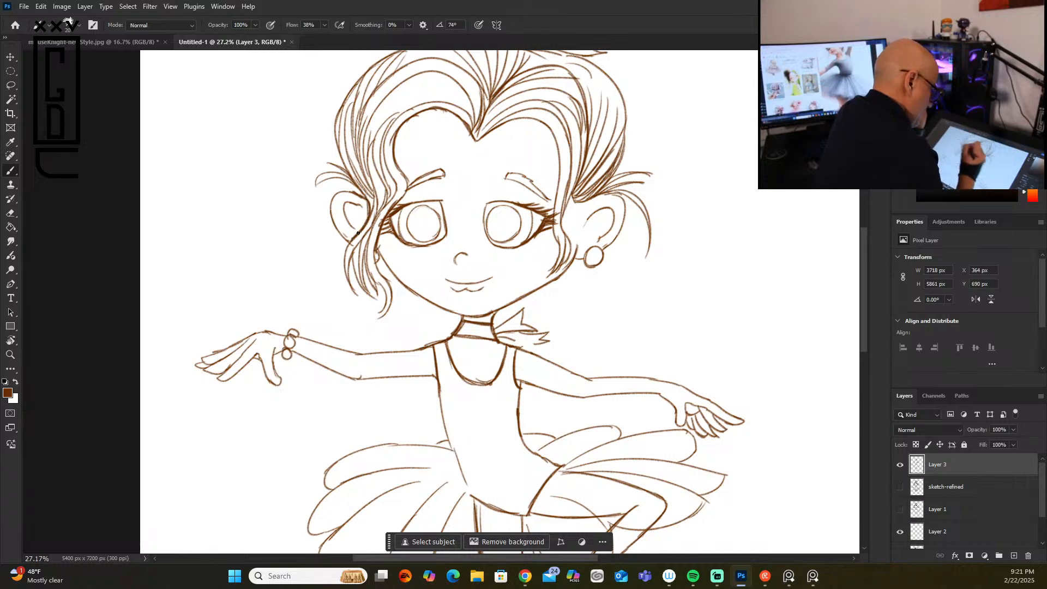
# Step: Build up and darken the hair lock hanging in front of the ear on the side of the arm without a bracelet
pyautogui.moveTo(569, 201)
pyautogui.mouseDown()
pyautogui.moveTo(565, 235)
pyautogui.moveTo(576, 247)
pyautogui.moveTo(554, 298)
pyautogui.mouseUp()
pyautogui.moveTo(570, 249); pyautogui.dragTo(553, 289)
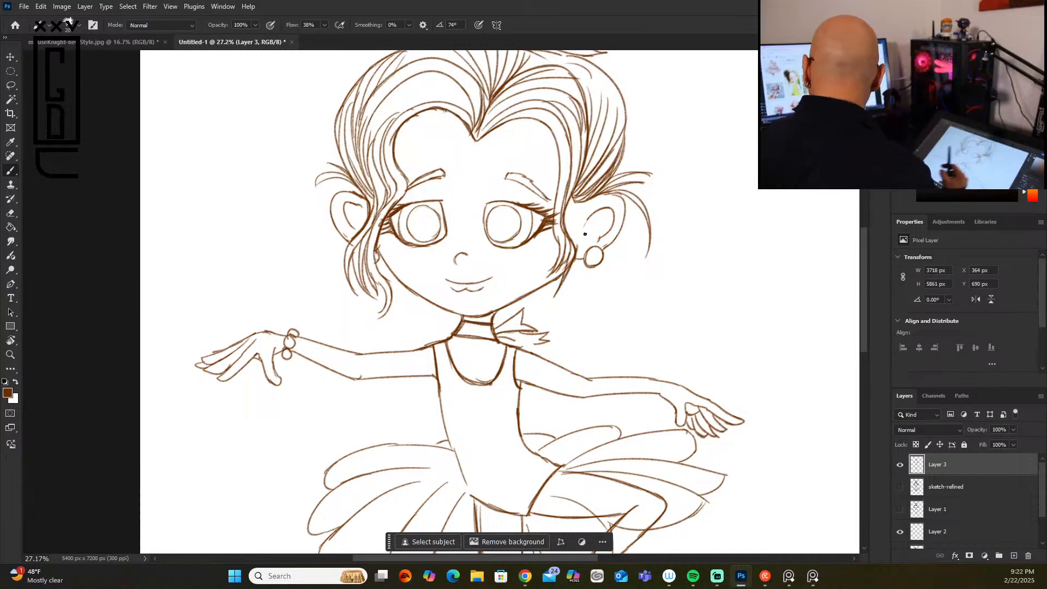
pyautogui.moveTo(576, 200); pyautogui.dragTo(567, 234)
pyautogui.moveTo(576, 184); pyautogui.dragTo(572, 239)
pyautogui.moveTo(577, 201); pyautogui.dragTo(573, 252)
pyautogui.moveTo(569, 183)
pyautogui.mouseDown()
pyautogui.moveTo(569, 243)
pyautogui.moveTo(571, 226)
pyautogui.mouseUp()
pyautogui.moveTo(577, 161); pyautogui.dragTo(570, 225)
pyautogui.moveTo(573, 168); pyautogui.dragTo(563, 232)
pyautogui.moveTo(579, 146); pyautogui.dragTo(561, 256)
pyautogui.moveTo(576, 199); pyautogui.dragTo(573, 254)
pyautogui.moveTo(582, 176)
pyautogui.mouseDown()
pyautogui.moveTo(574, 226)
pyautogui.moveTo(579, 199)
pyautogui.mouseUp()
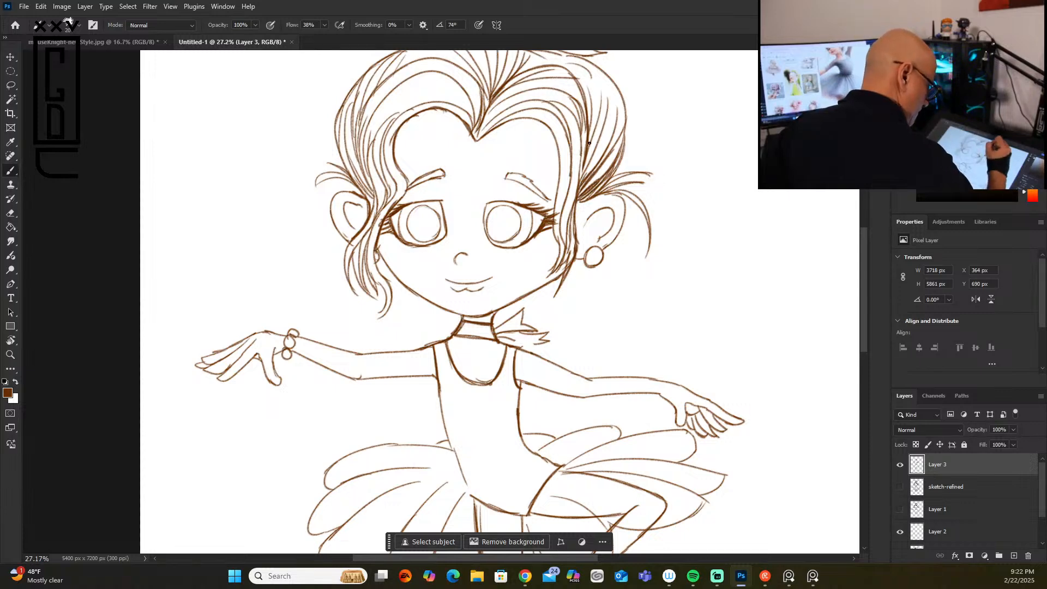
pyautogui.moveTo(584, 163); pyautogui.dragTo(576, 187)
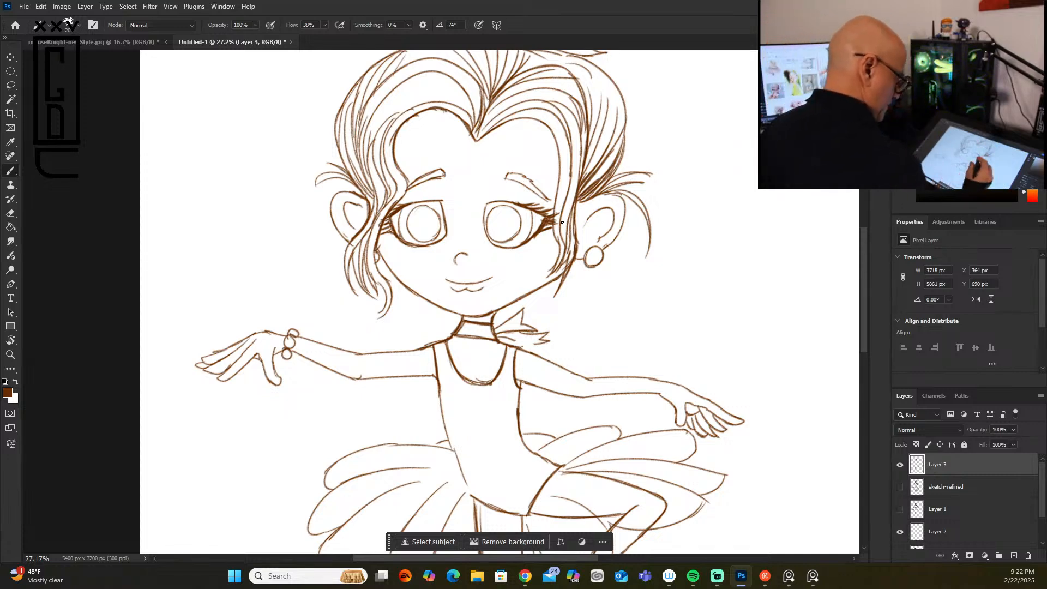
# Step: Thicken the jawline and shoulder line on the bracelet-arm side, and the tip of the neck bow
pyautogui.moveTo(393, 272); pyautogui.dragTo(495, 333)
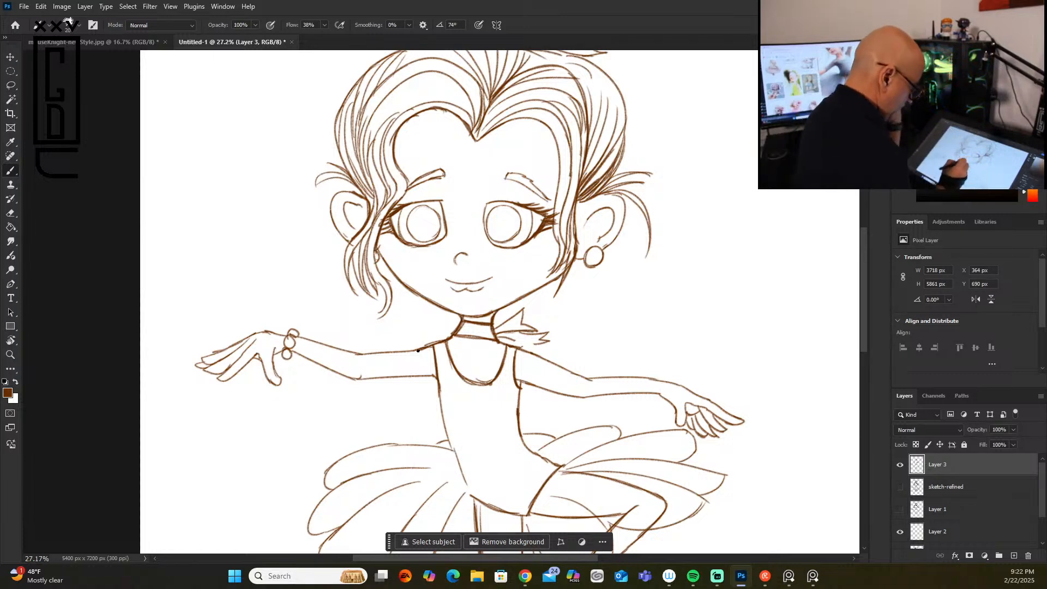
pyautogui.moveTo(422, 347)
pyautogui.mouseDown()
pyautogui.moveTo(413, 349)
pyautogui.moveTo(433, 347)
pyautogui.mouseUp()
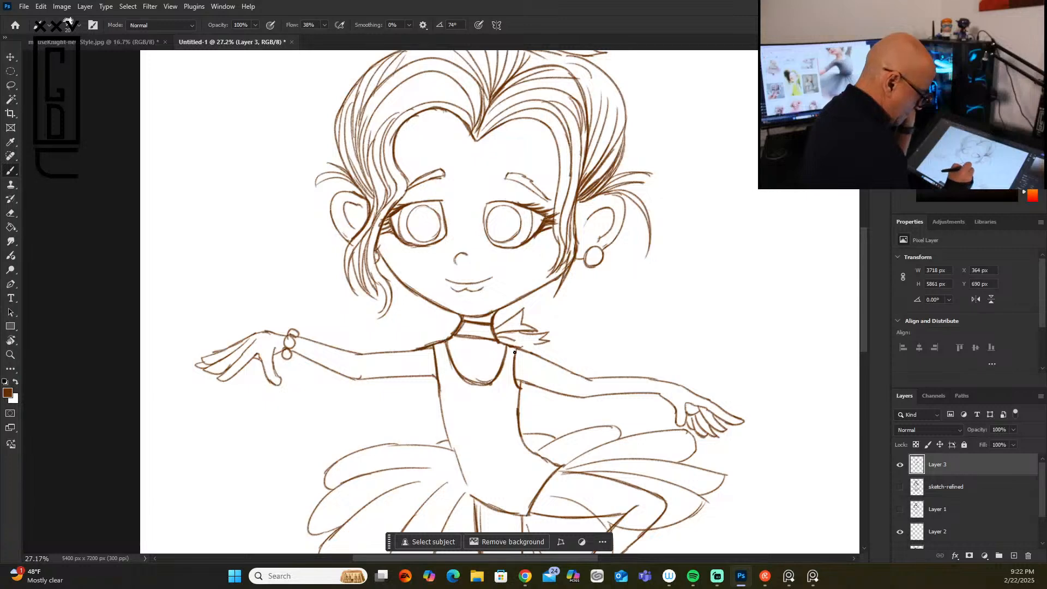
pyautogui.moveTo(531, 344); pyautogui.dragTo(546, 336)
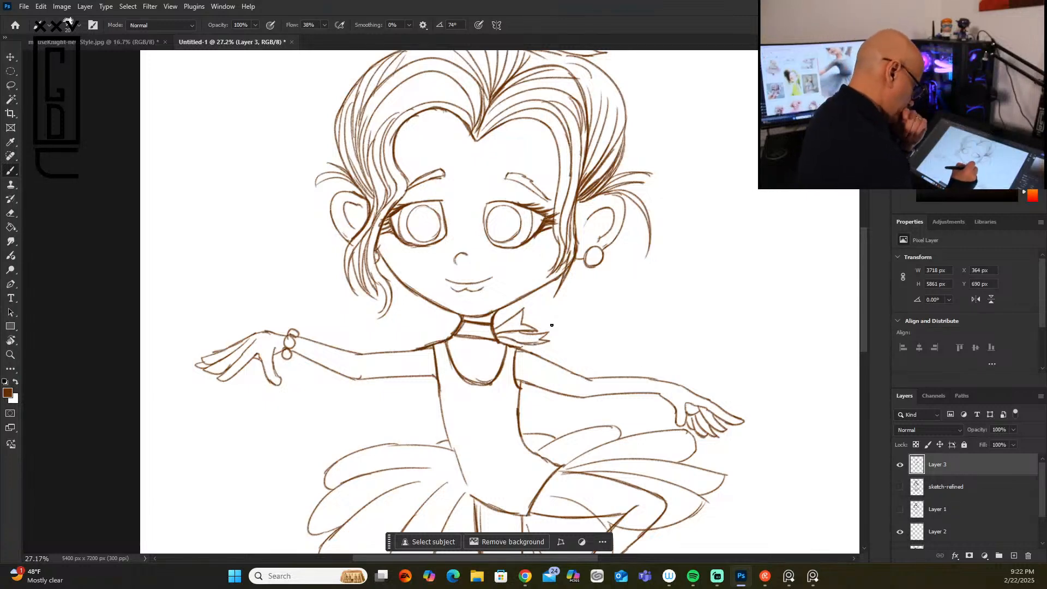
# Step: Strengthen the hairline from the center parting on the earring side, and thicken the round earring
pyautogui.moveTo(862, 304); pyautogui.dragTo(862, 263)
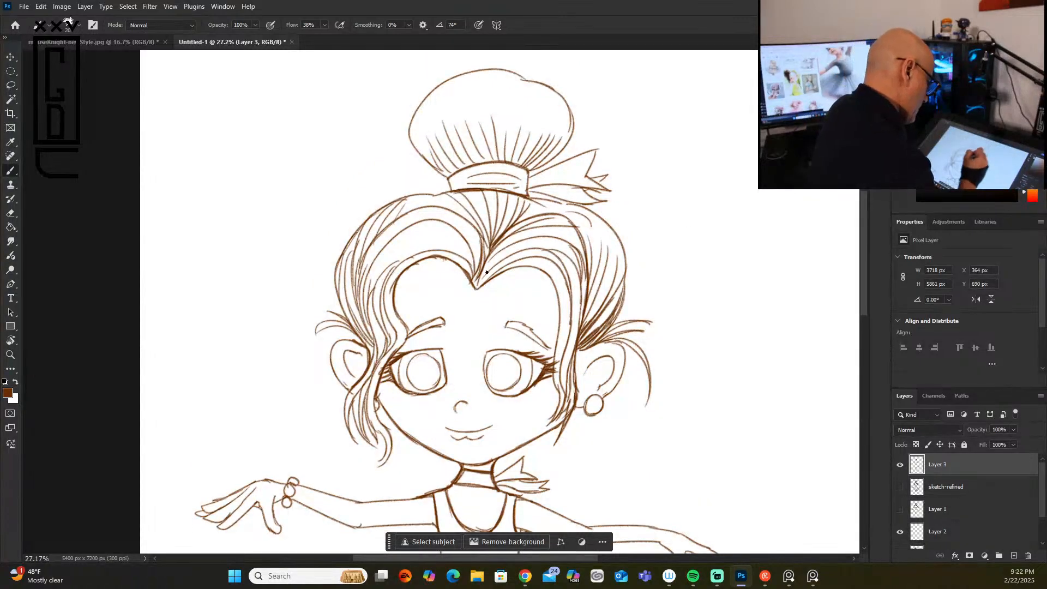
pyautogui.moveTo(478, 288)
pyautogui.mouseDown()
pyautogui.moveTo(526, 251)
pyautogui.moveTo(510, 246)
pyautogui.mouseUp()
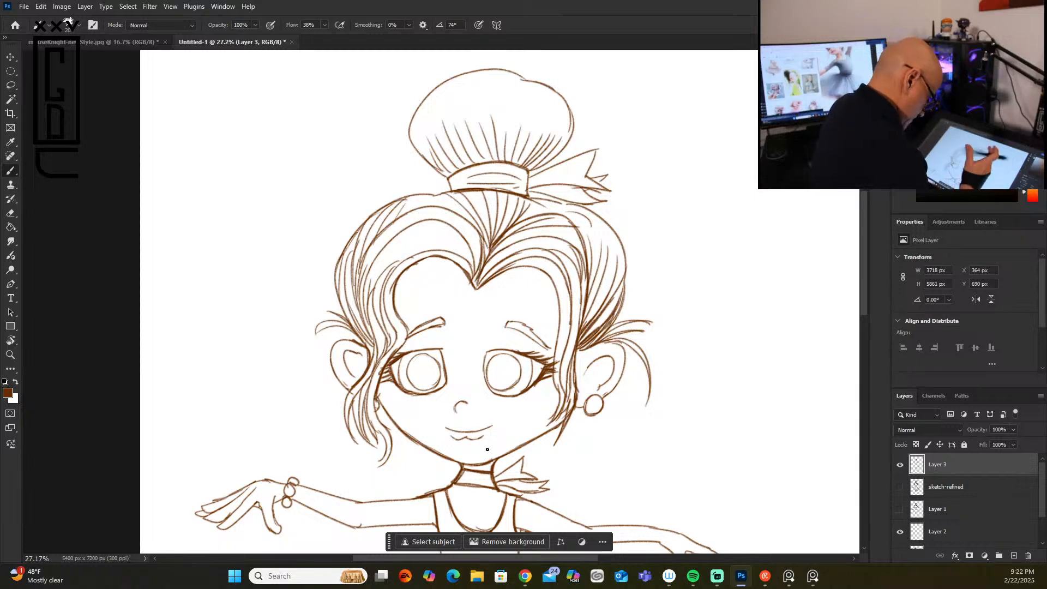
pyautogui.moveTo(545, 271)
pyautogui.mouseDown()
pyautogui.moveTo(560, 327)
pyautogui.moveTo(559, 391)
pyautogui.moveTo(597, 397)
pyautogui.moveTo(600, 408)
pyautogui.mouseUp()
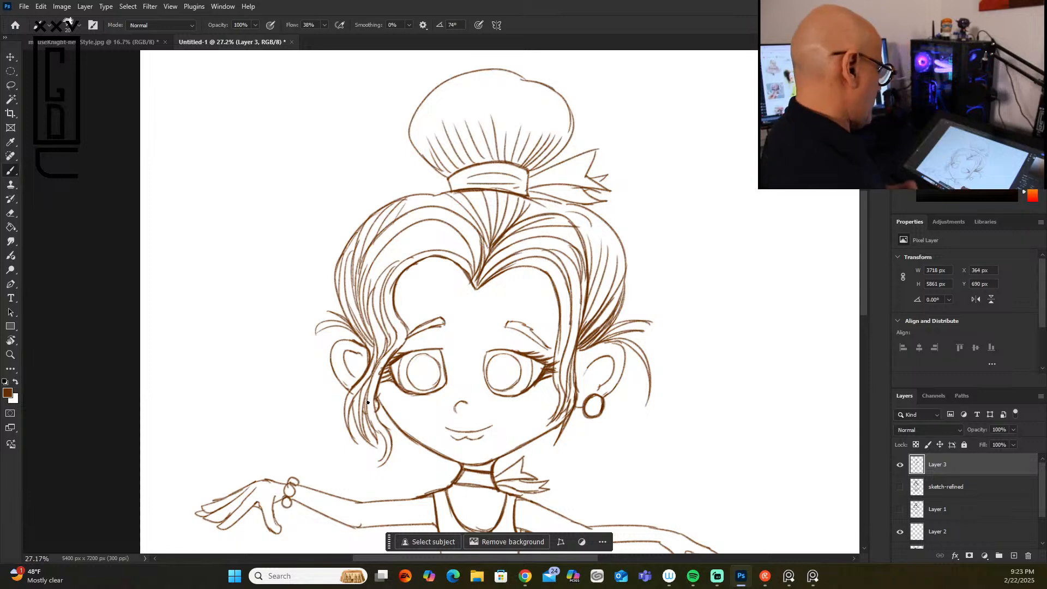
# Step: Thicken the hair bun's side outline, add a strand at the crown, and darken the hairline on the bracelet-arm side
pyautogui.scroll(-5, 368, 402)
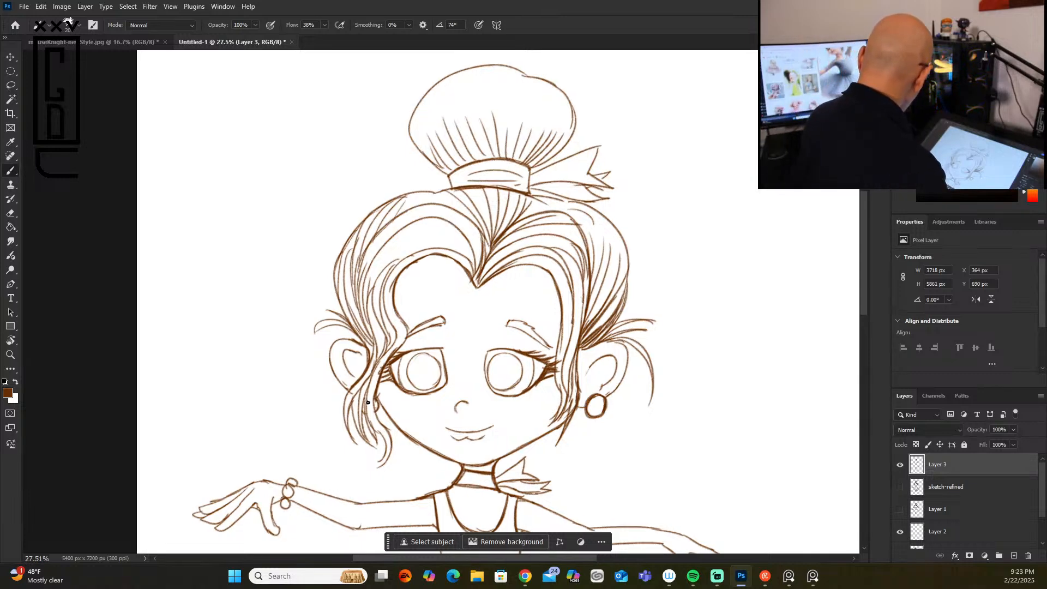
pyautogui.moveTo(862, 326); pyautogui.dragTo(862, 390)
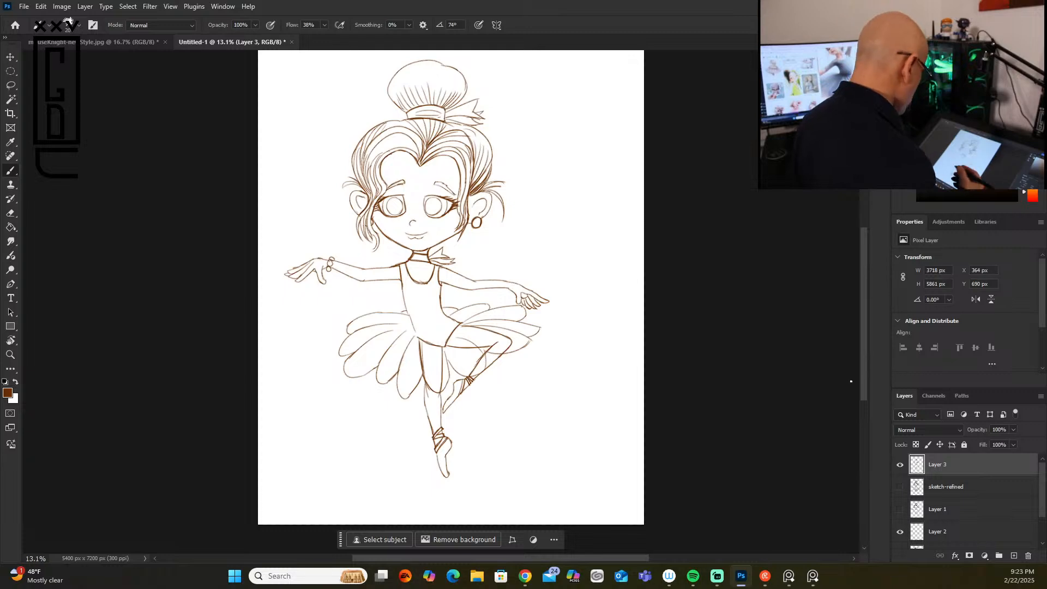
pyautogui.scroll(3, 850, 382)
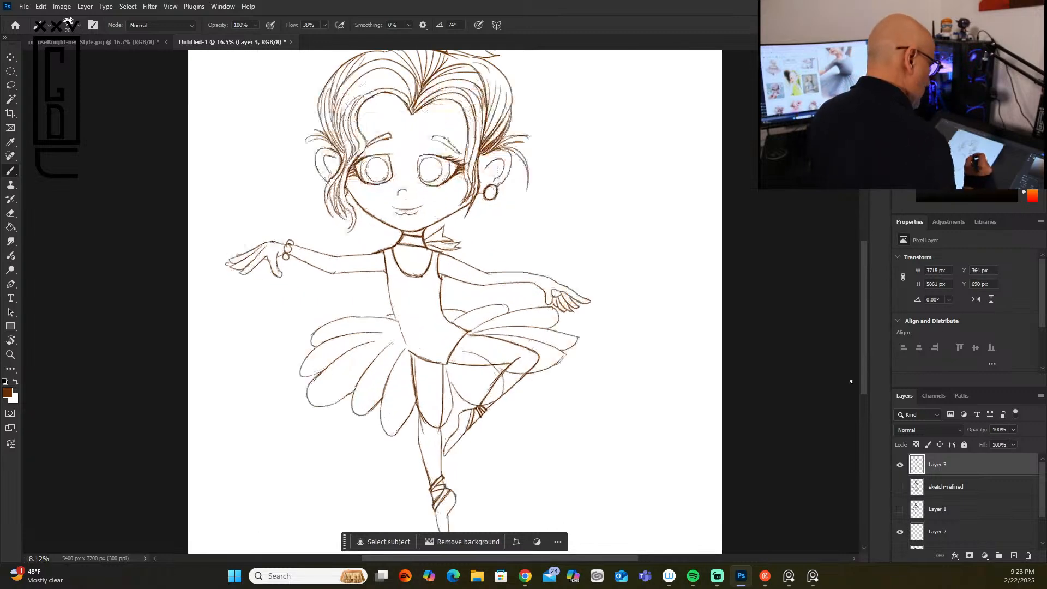
pyautogui.moveTo(863, 319); pyautogui.dragTo(866, 267)
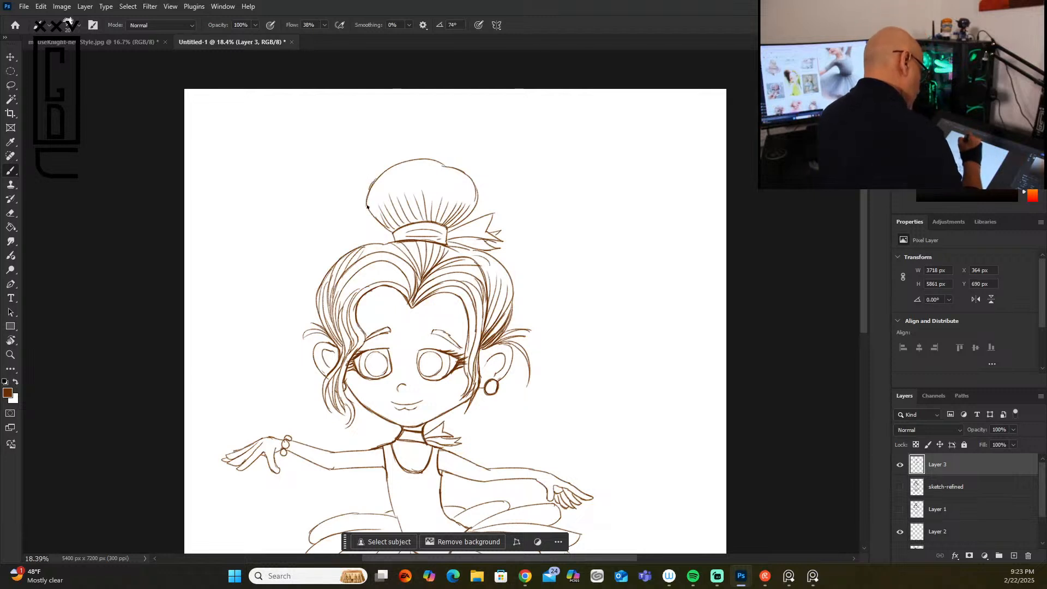
pyautogui.moveTo(365, 207)
pyautogui.mouseDown()
pyautogui.moveTo(401, 168)
pyautogui.moveTo(364, 207)
pyautogui.moveTo(401, 172)
pyautogui.moveTo(376, 180)
pyautogui.moveTo(375, 220)
pyautogui.moveTo(366, 197)
pyautogui.moveTo(385, 229)
pyautogui.moveTo(430, 222)
pyautogui.mouseUp()
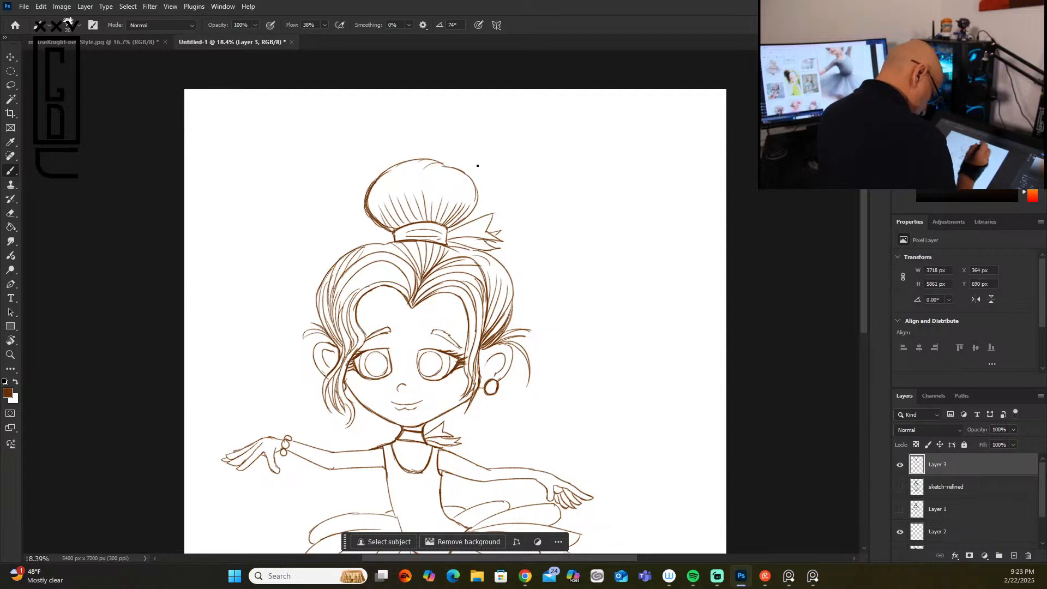
pyautogui.moveTo(378, 245)
pyautogui.mouseDown()
pyautogui.moveTo(336, 250)
pyautogui.moveTo(360, 244)
pyautogui.mouseUp()
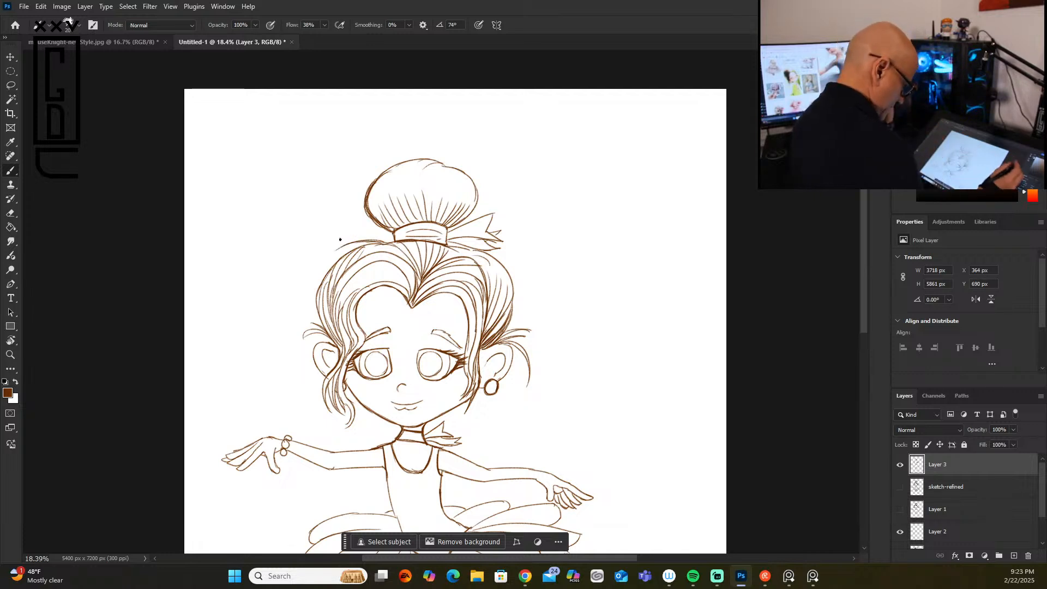
pyautogui.moveTo(356, 292)
pyautogui.mouseDown()
pyautogui.moveTo(345, 317)
pyautogui.moveTo(354, 292)
pyautogui.moveTo(350, 329)
pyautogui.moveTo(358, 291)
pyautogui.moveTo(354, 341)
pyautogui.moveTo(350, 292)
pyautogui.moveTo(341, 343)
pyautogui.mouseUp()
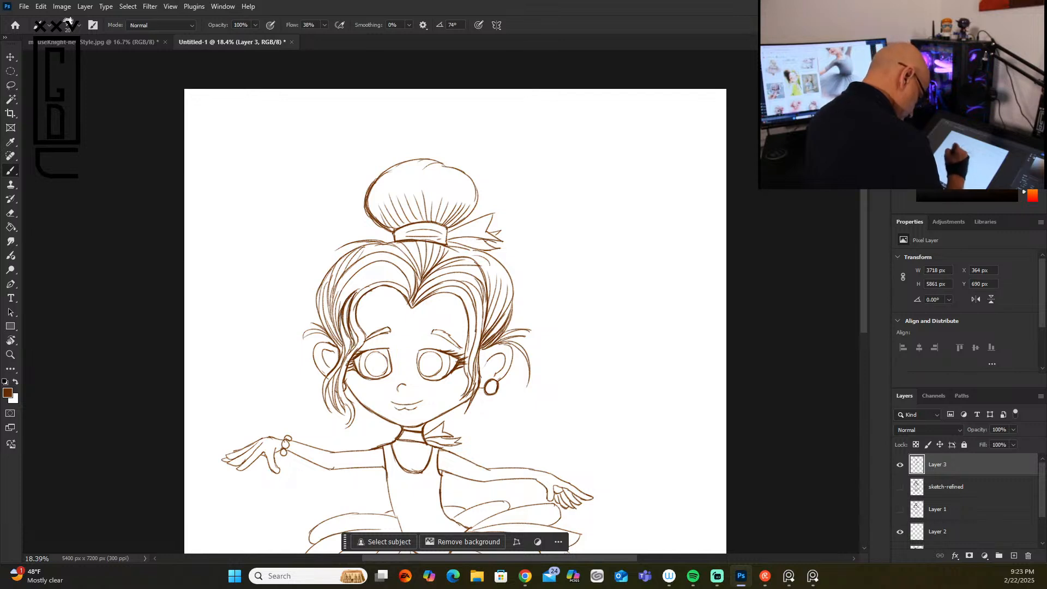
pyautogui.moveTo(347, 295)
pyautogui.mouseDown()
pyautogui.moveTo(388, 284)
pyautogui.moveTo(411, 301)
pyautogui.mouseUp()
pyautogui.moveTo(388, 265); pyautogui.dragTo(409, 298)
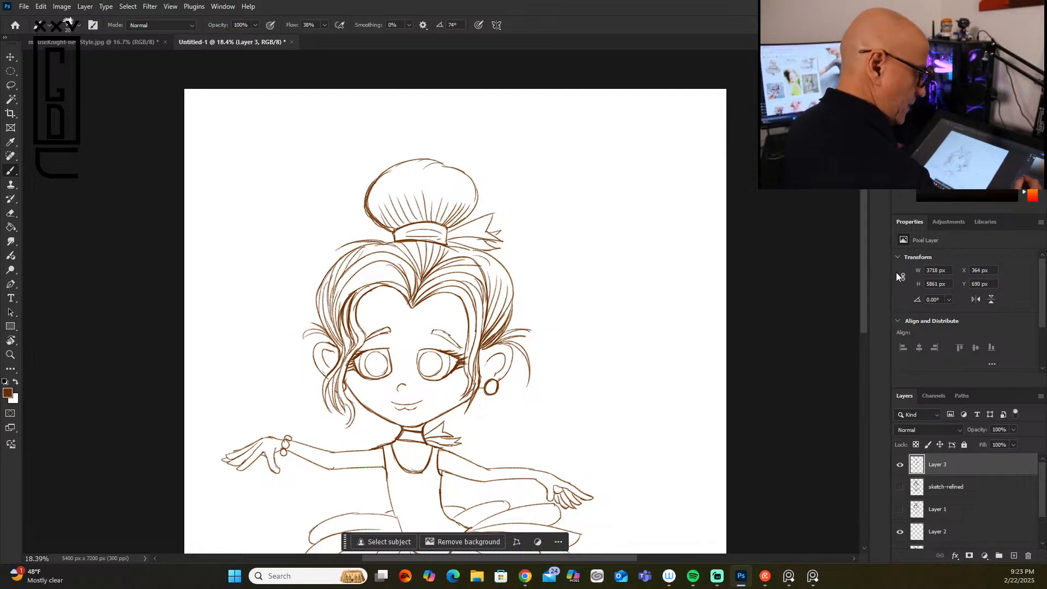
pyautogui.moveTo(863, 312); pyautogui.dragTo(862, 369)
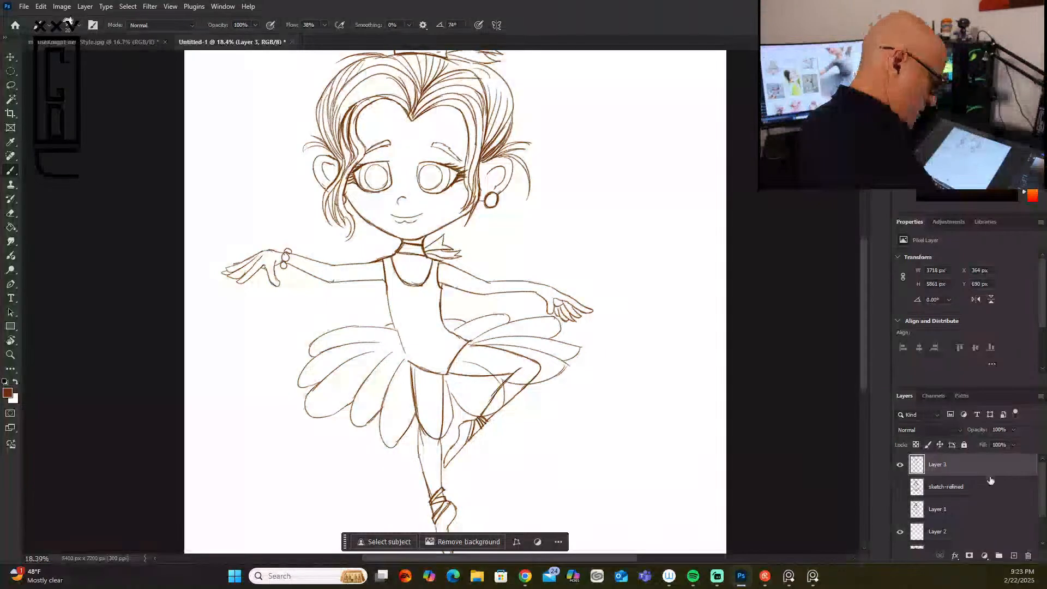
# Step: Rename the active line art layer as "ballerina Lineart"
pyautogui.doubleClick(951, 464)
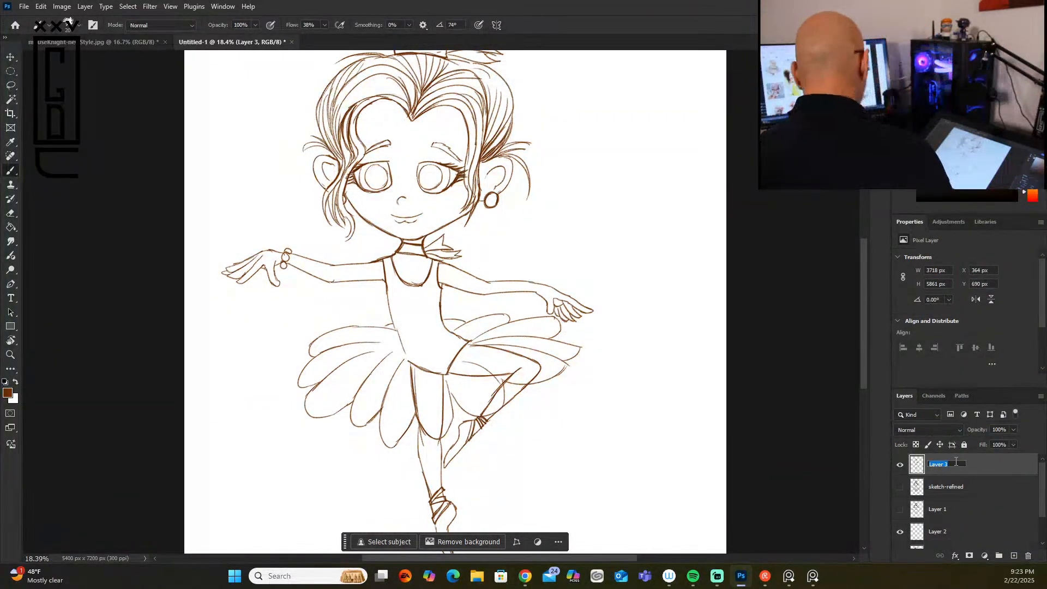
pyautogui.write('ballerina Lineart')
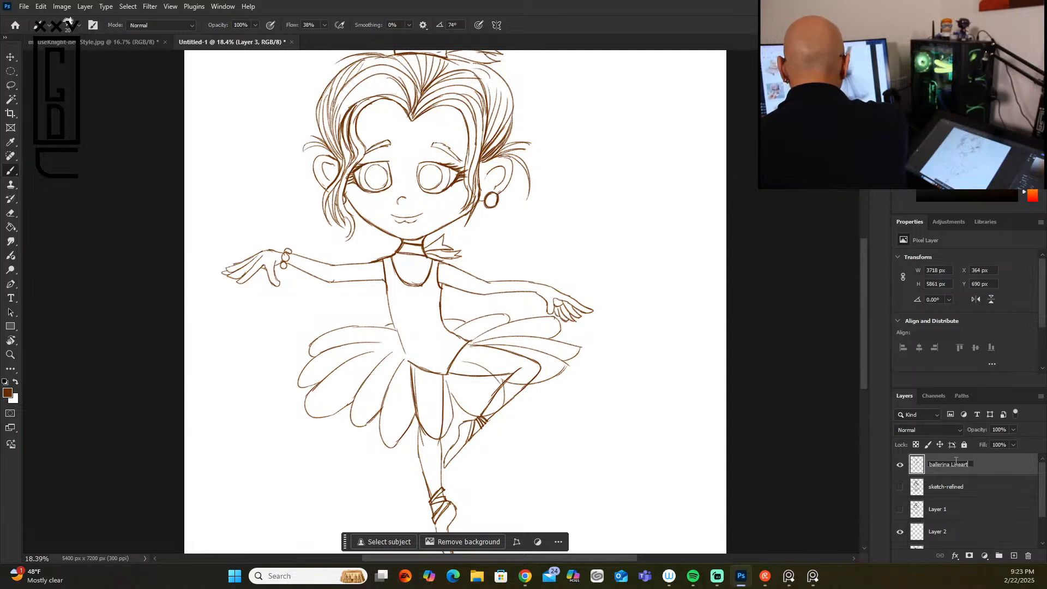
pyautogui.press('Return')
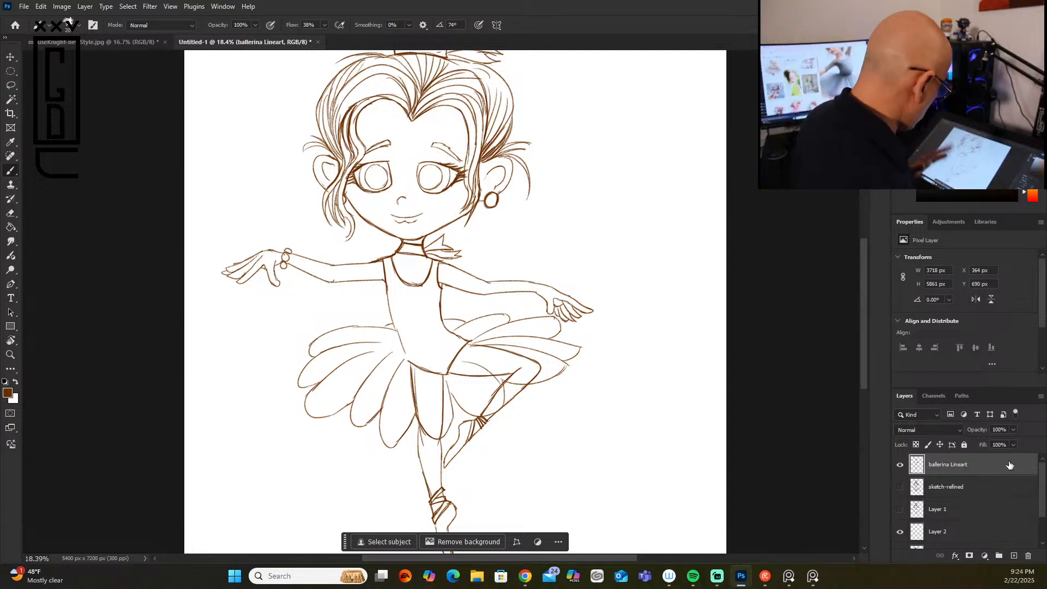
# Step: Duplicate the ballerina Lineart layer, hide the copy, and make the original layer active
pyautogui.rightClick(970, 469)
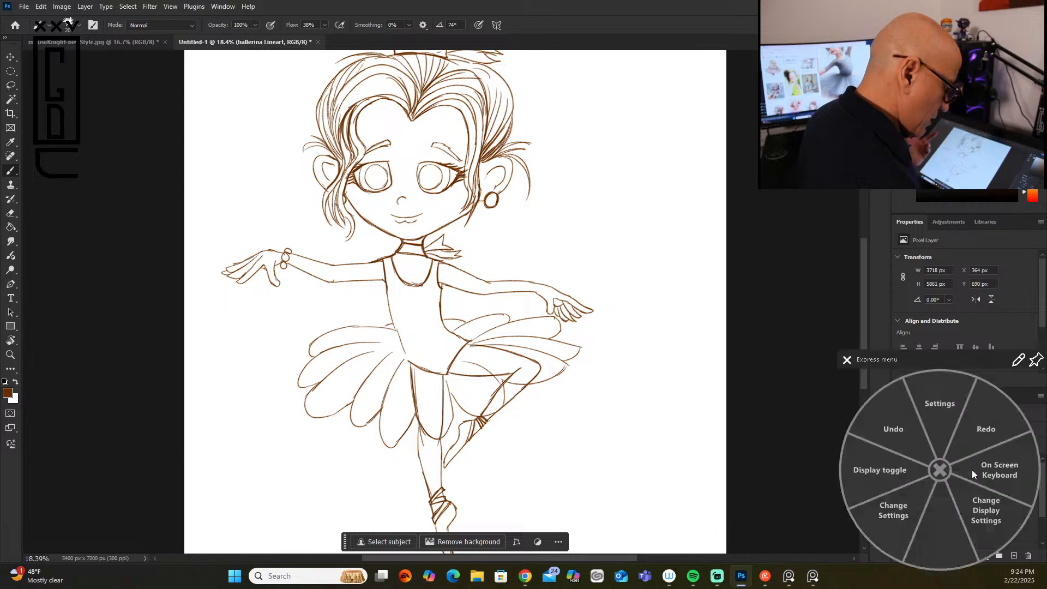
pyautogui.click(845, 359)
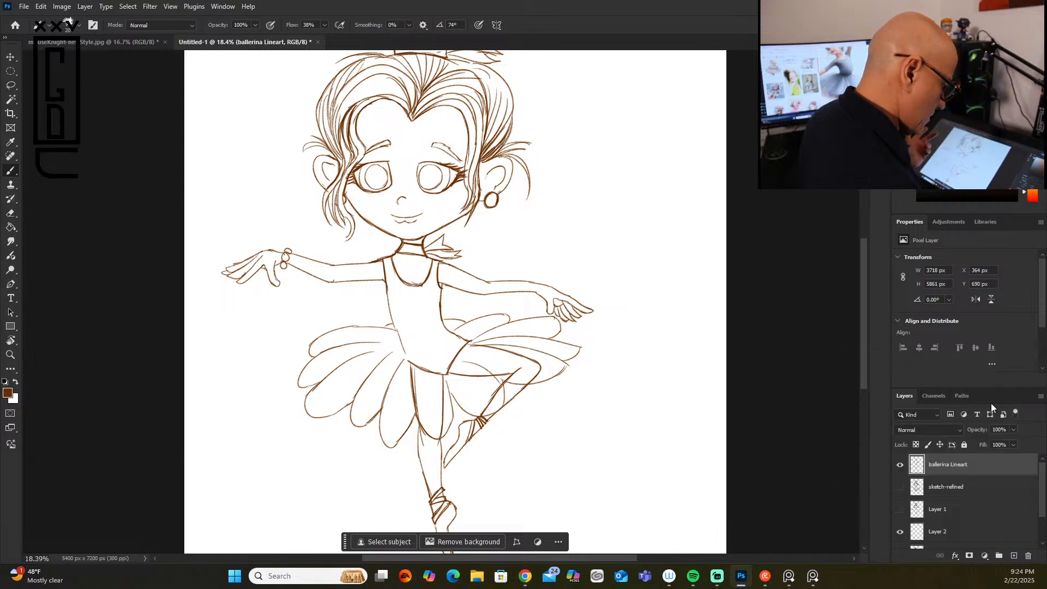
pyautogui.rightClick(963, 468)
pyautogui.click(987, 203)
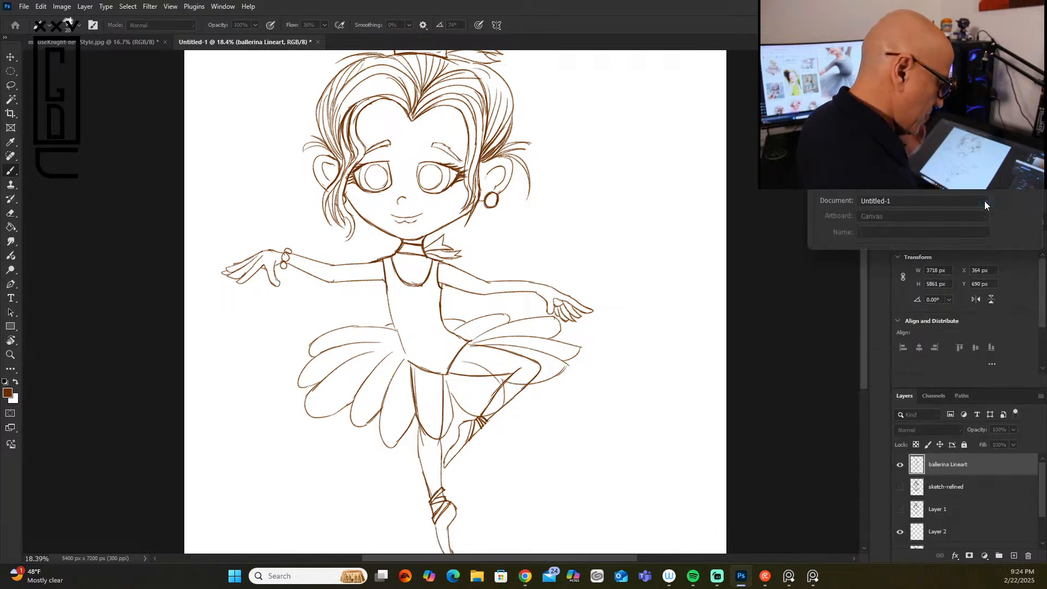
pyautogui.click(1019, 204)
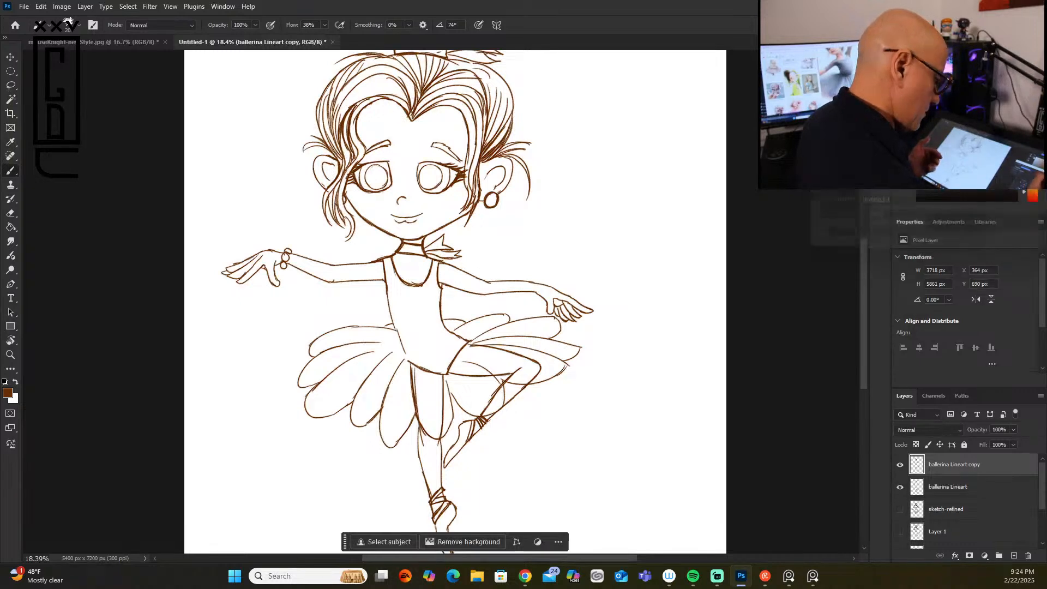
pyautogui.click(899, 464)
pyautogui.click(997, 487)
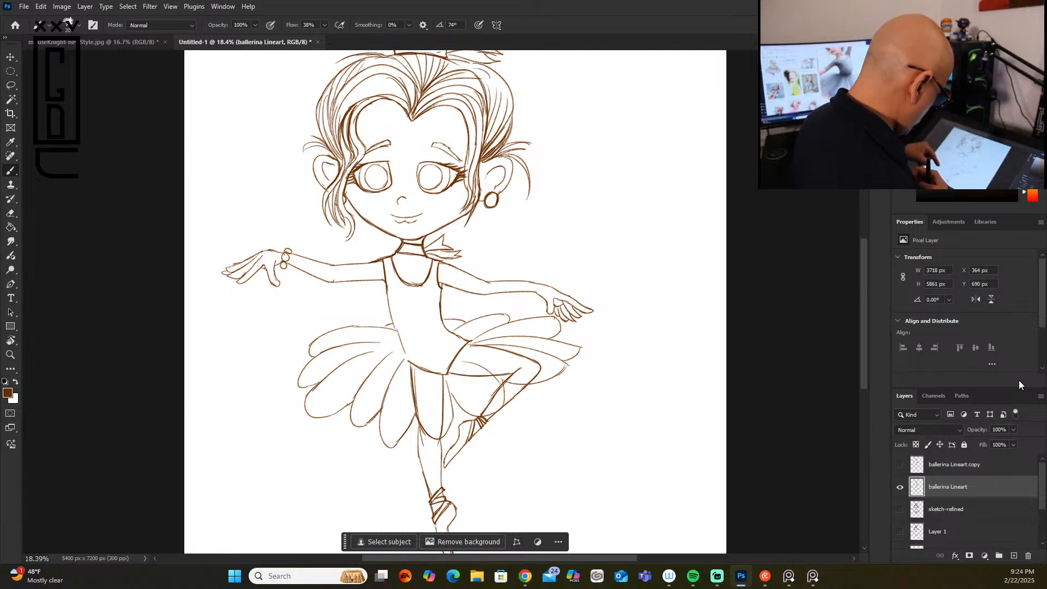
# Step: Test the outline for gaps with a background selection, deselect, and close the open tip of the hair lock on the bracelet-arm side
pyautogui.press('w')
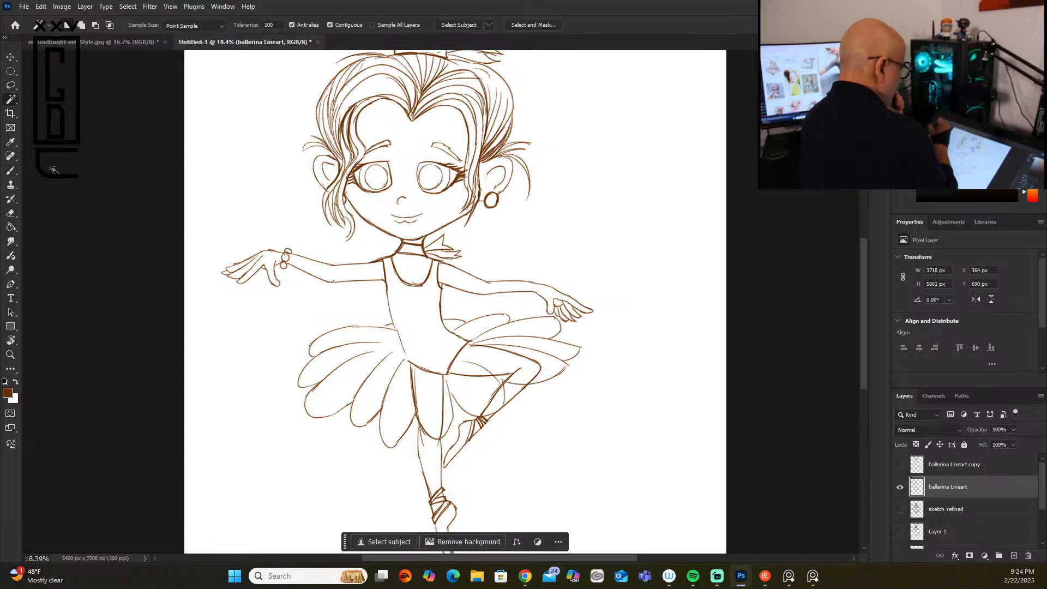
pyautogui.click(282, 193)
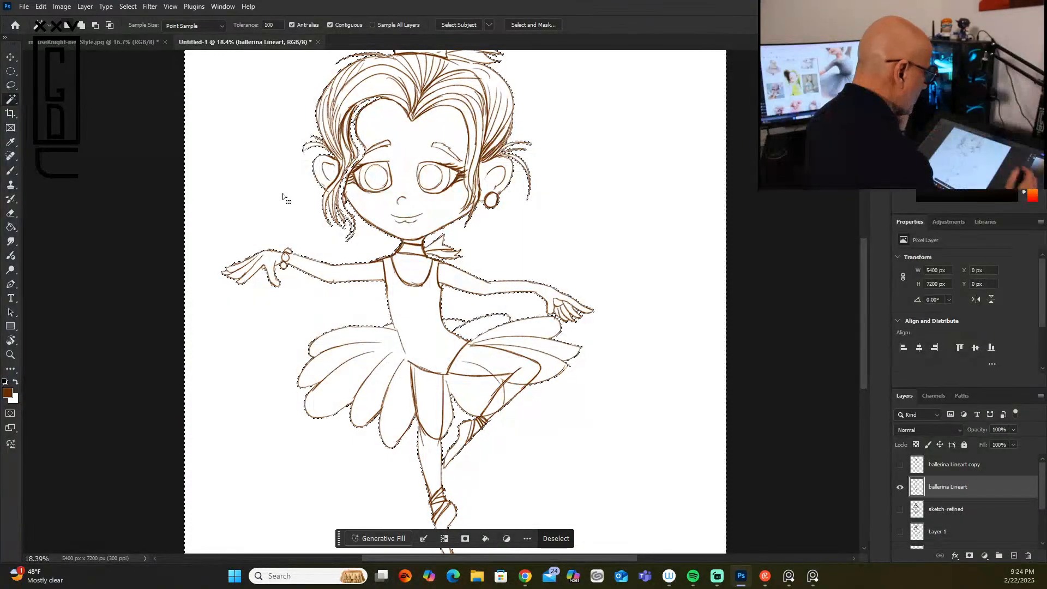
pyautogui.moveTo(865, 298)
pyautogui.mouseDown()
pyautogui.moveTo(865, 264)
pyautogui.moveTo(862, 290)
pyautogui.mouseUp()
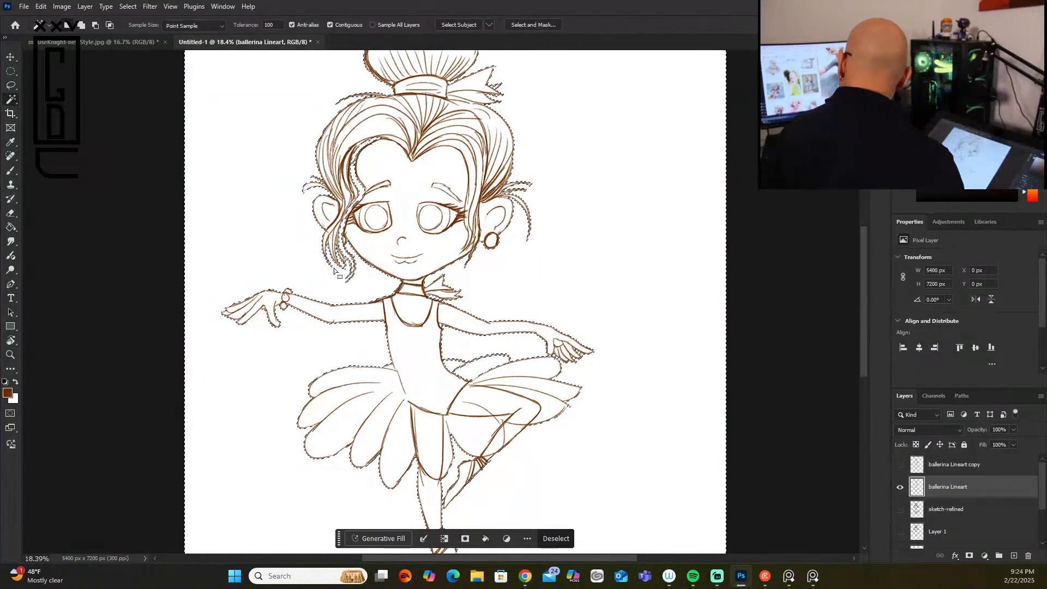
pyautogui.hotkey('ctrl', 'd')
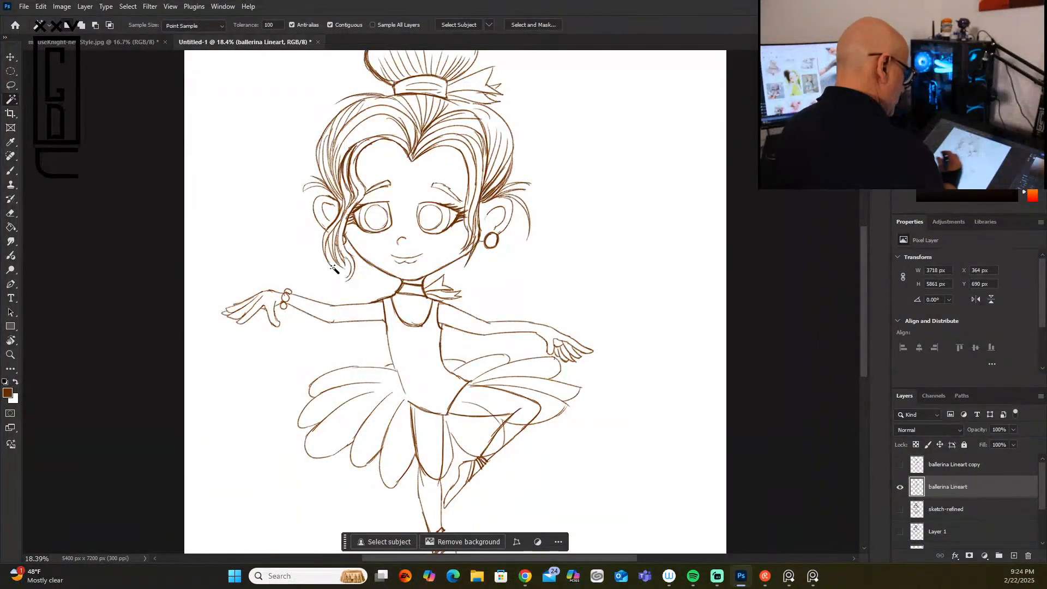
pyautogui.click(11, 171)
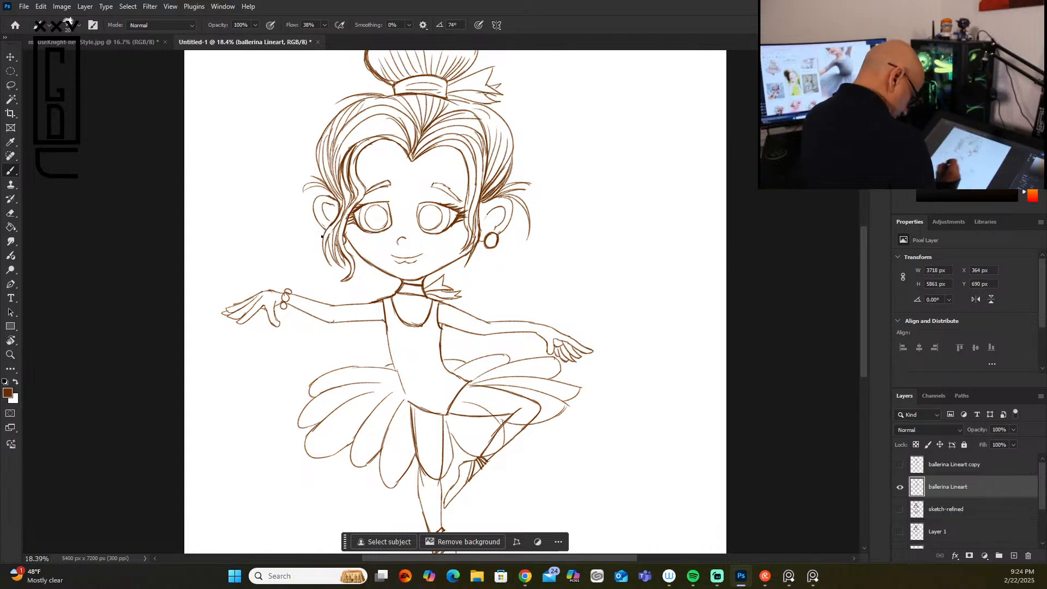
# Step: Select the empty area around the ballerina with the Magic Wand and invert the selection to her silhouette
pyautogui.click(11, 101)
pyautogui.click(235, 168)
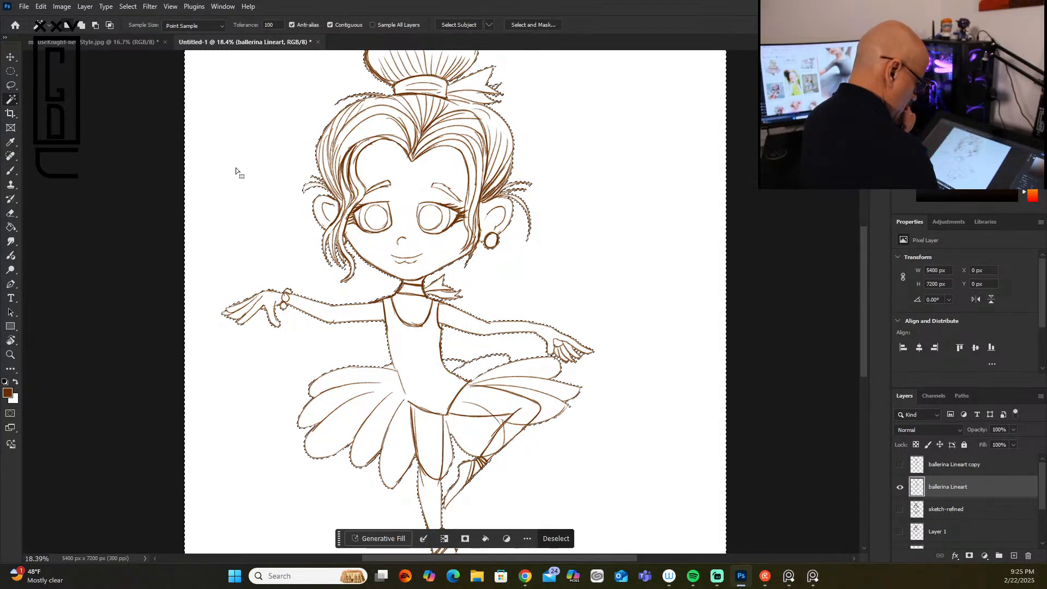
pyautogui.moveTo(863, 338); pyautogui.dragTo(863, 377)
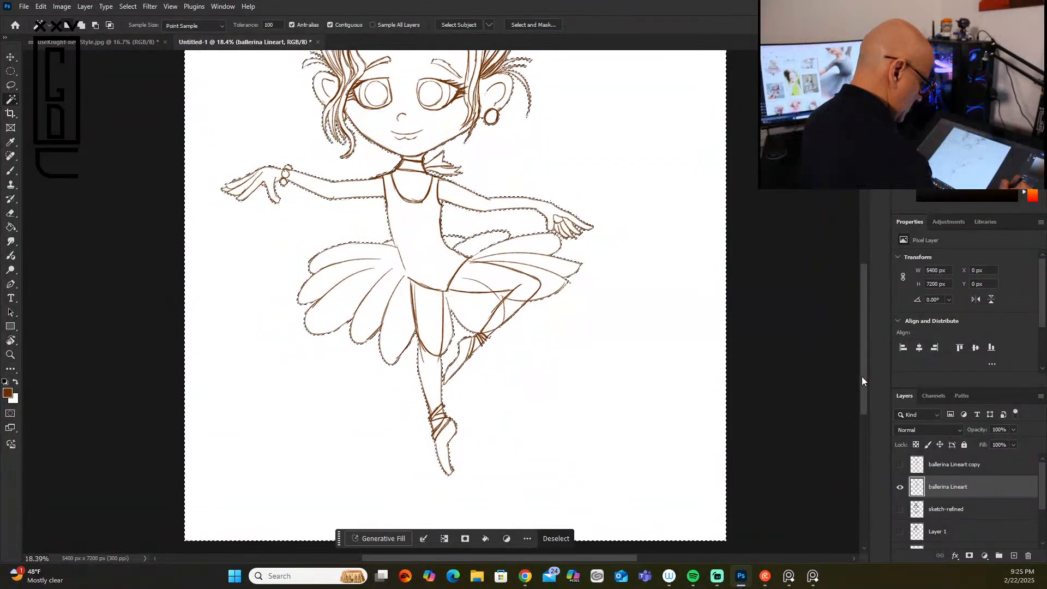
pyautogui.moveTo(862, 377); pyautogui.dragTo(860, 311)
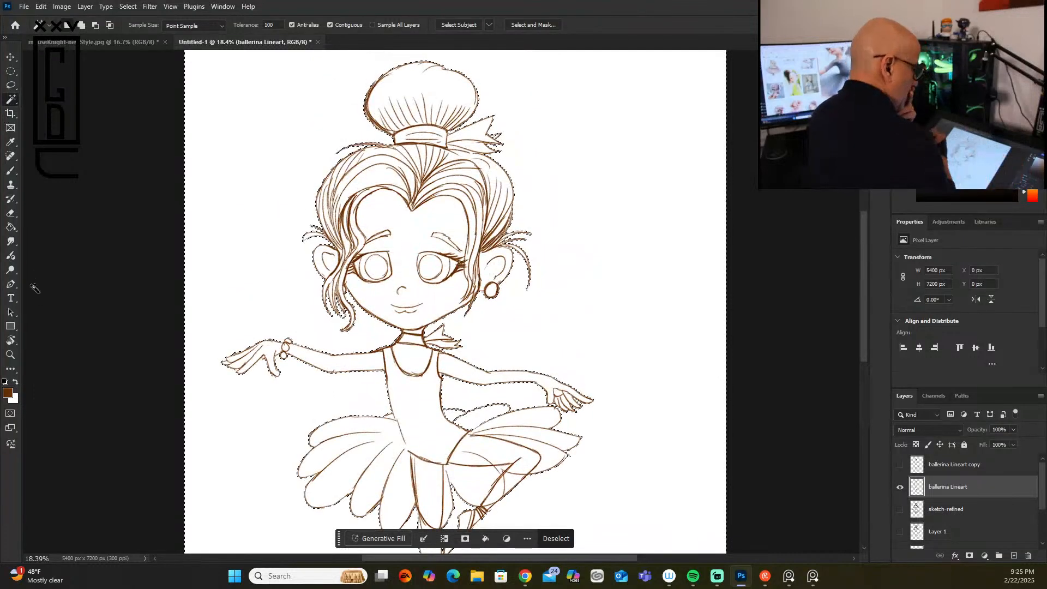
pyautogui.click(127, 6)
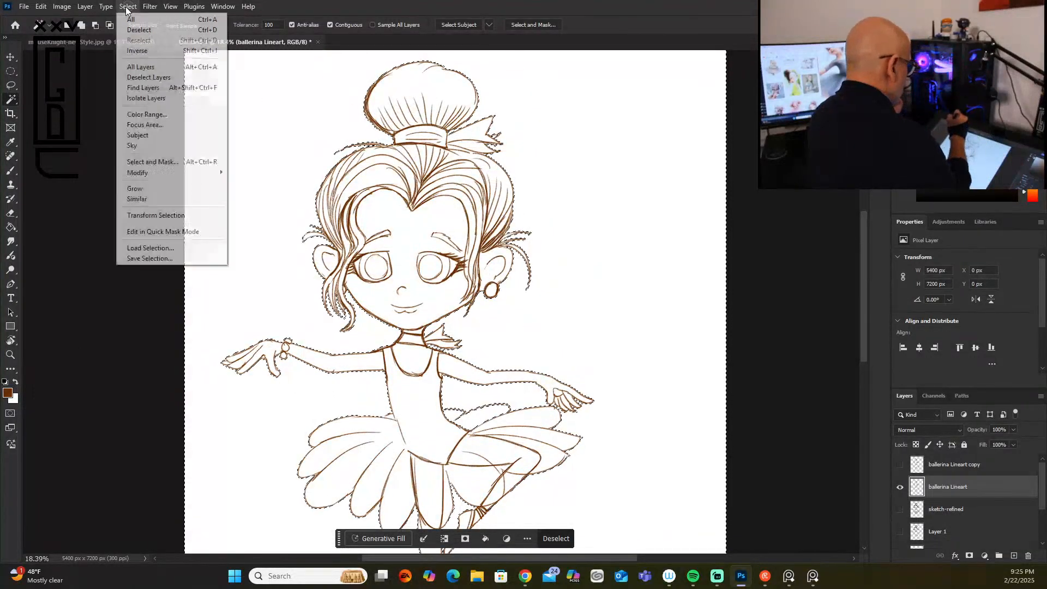
pyautogui.click(160, 51)
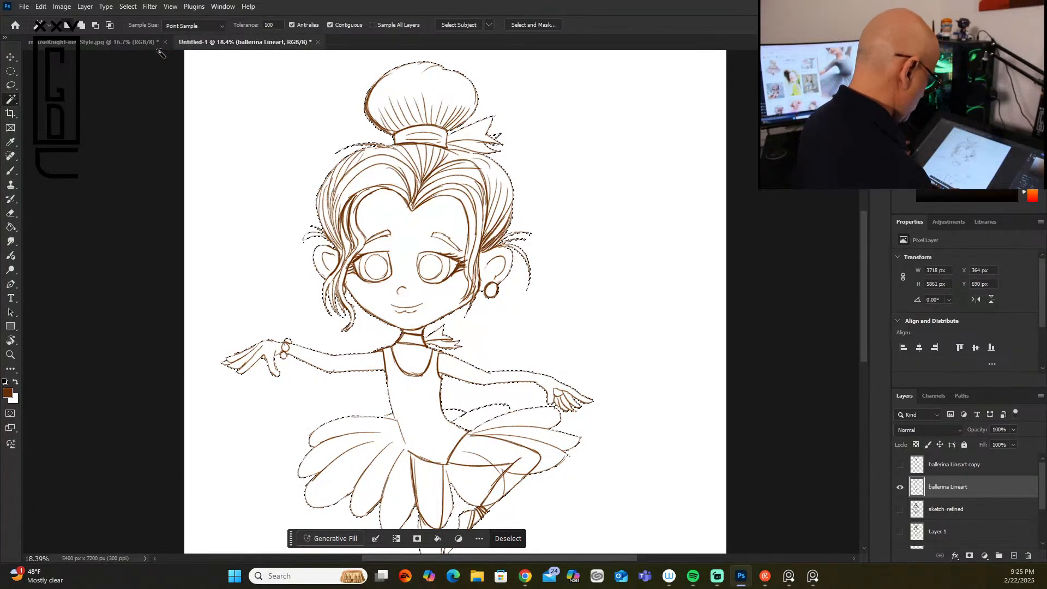
# Step: Create a new layer and place it directly beneath the ballerina Lineart layer
pyautogui.click(1013, 554)
pyautogui.moveTo(1012, 502); pyautogui.dragTo(998, 521)
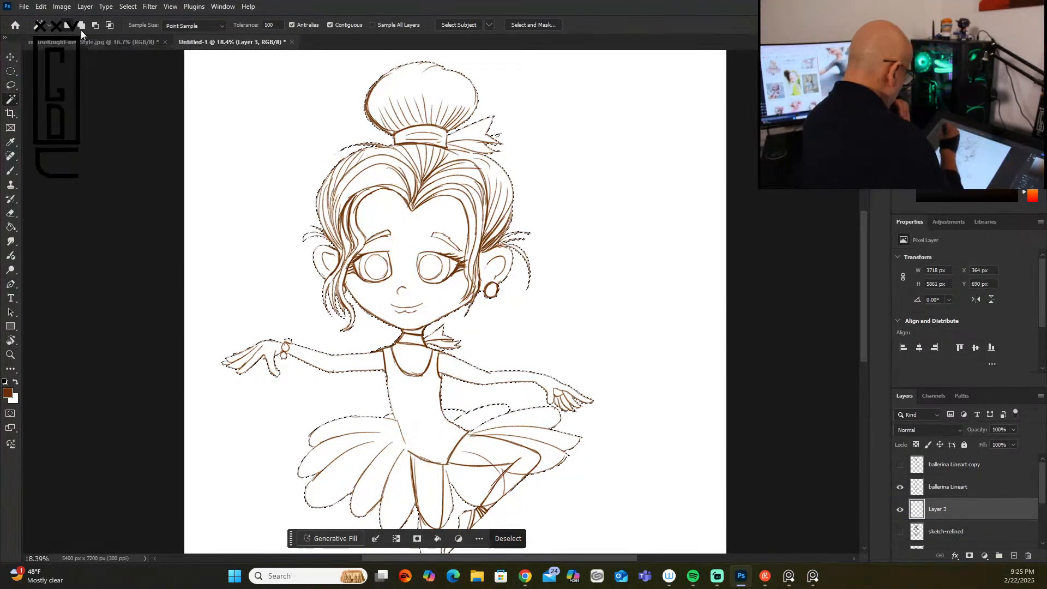
# Step: Try filling the selected silhouette on the new layer with light peach #fde3d3, undo the fill, and deselect
pyautogui.click(7, 392)
pyautogui.click(727, 133)
pyautogui.click(835, 258)
pyautogui.click(835, 261)
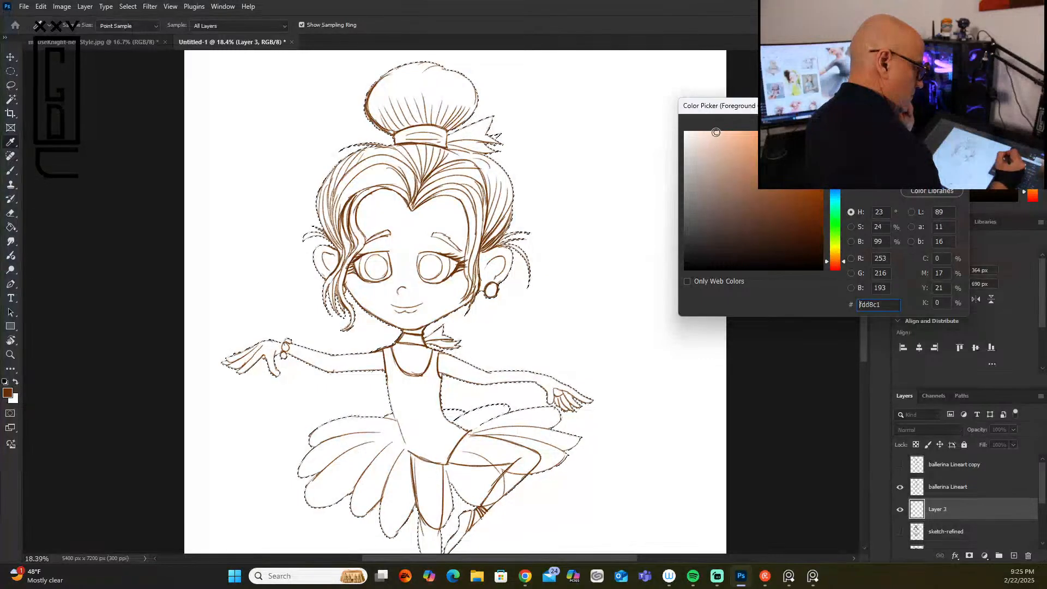
pyautogui.click(707, 132)
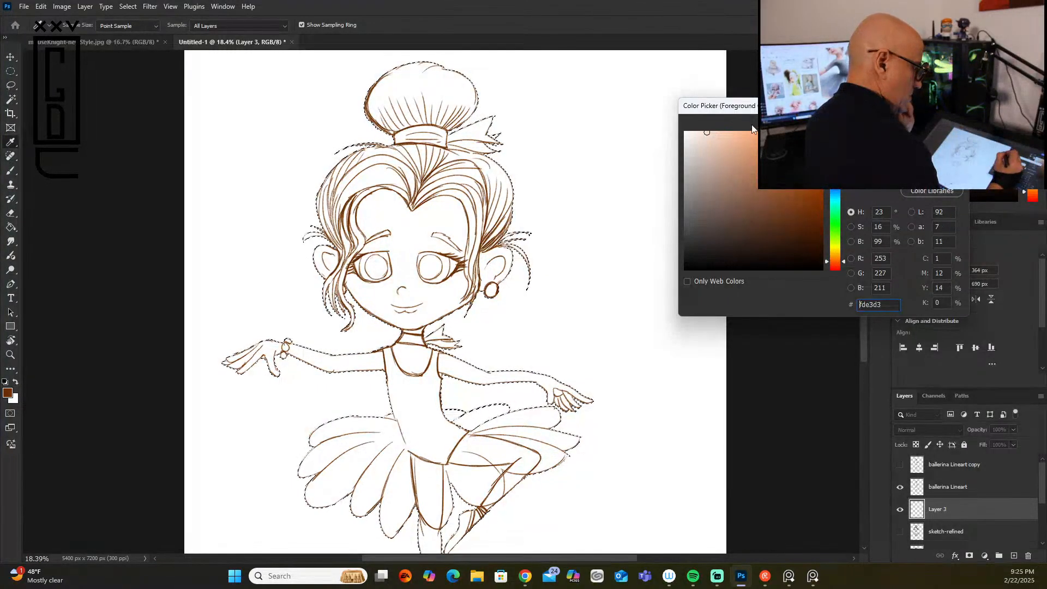
pyautogui.press('Return')
pyautogui.press('g')
pyautogui.click(427, 214)
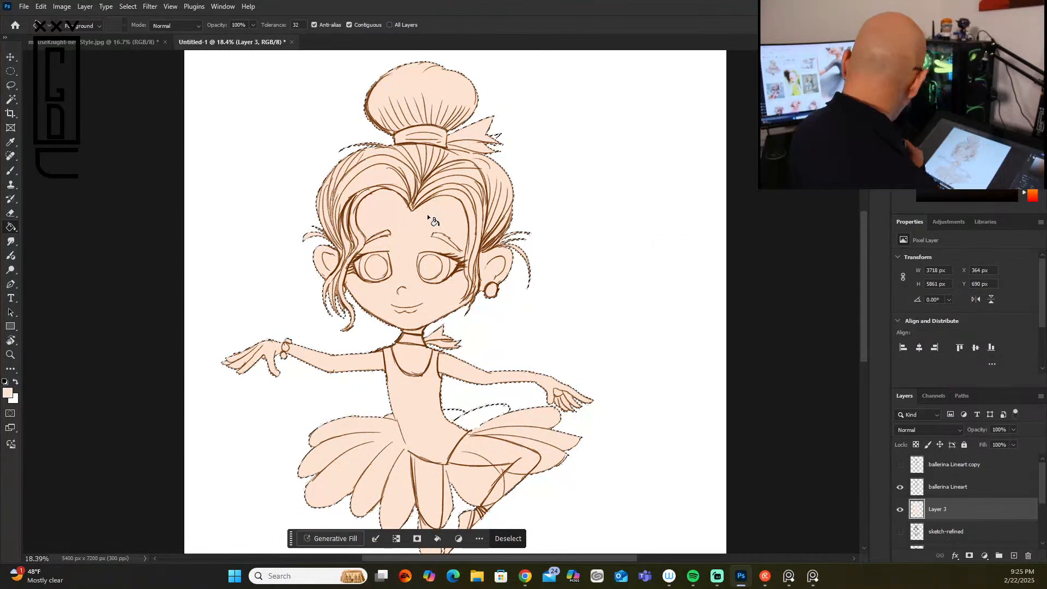
pyautogui.hotkey('ctrl', 'z')
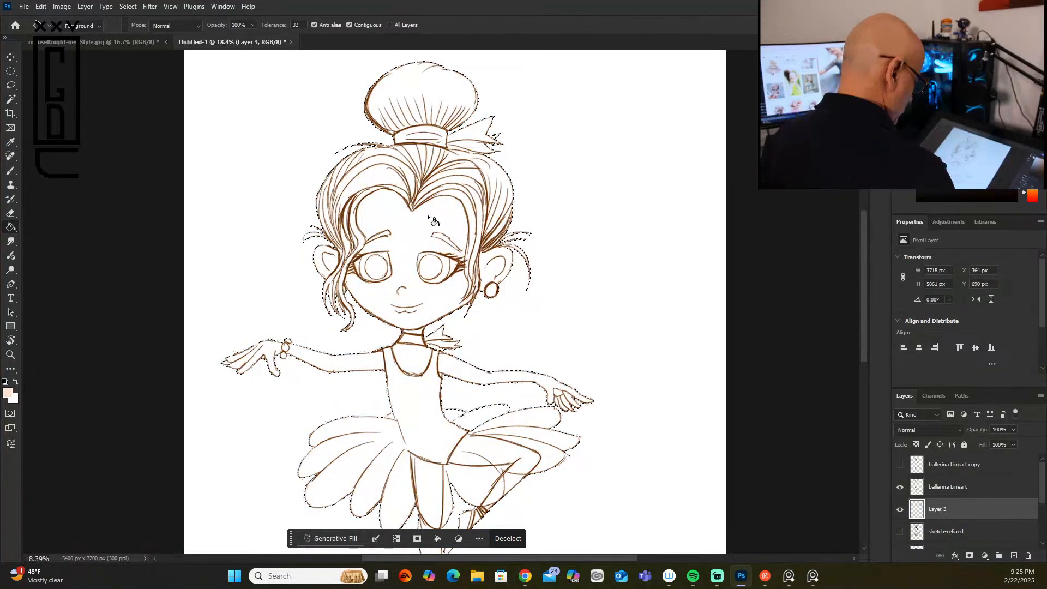
pyautogui.hotkey('ctrl', 'd')
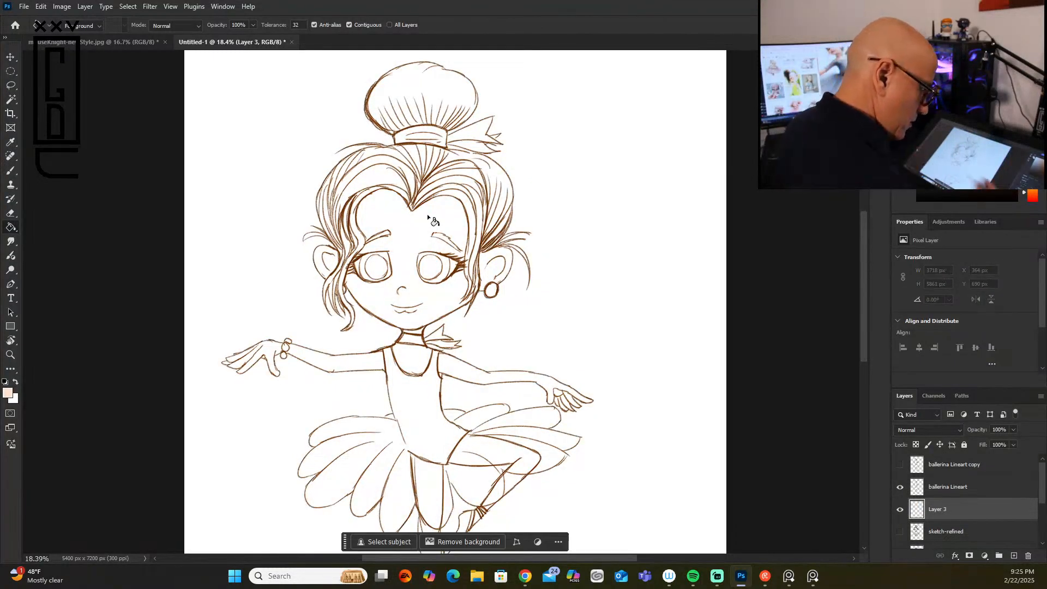
# Step: Close the gaps in the back tutu petals on both sides of the waist with dark brown strokes on the ballerina Lineart layer
pyautogui.click(988, 490)
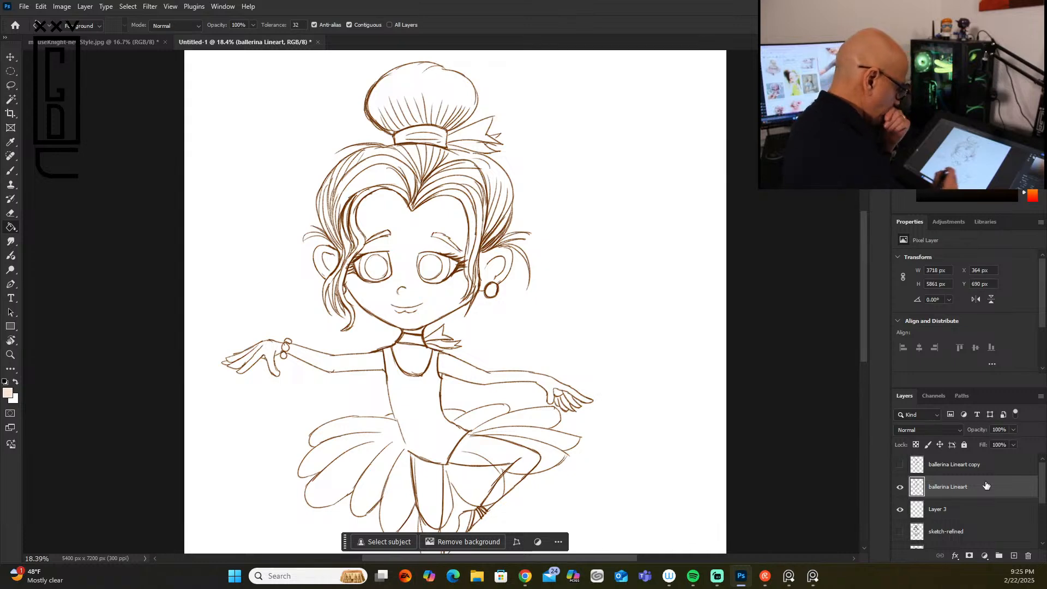
pyautogui.click(10, 356)
pyautogui.moveTo(475, 427); pyautogui.dragTo(528, 374)
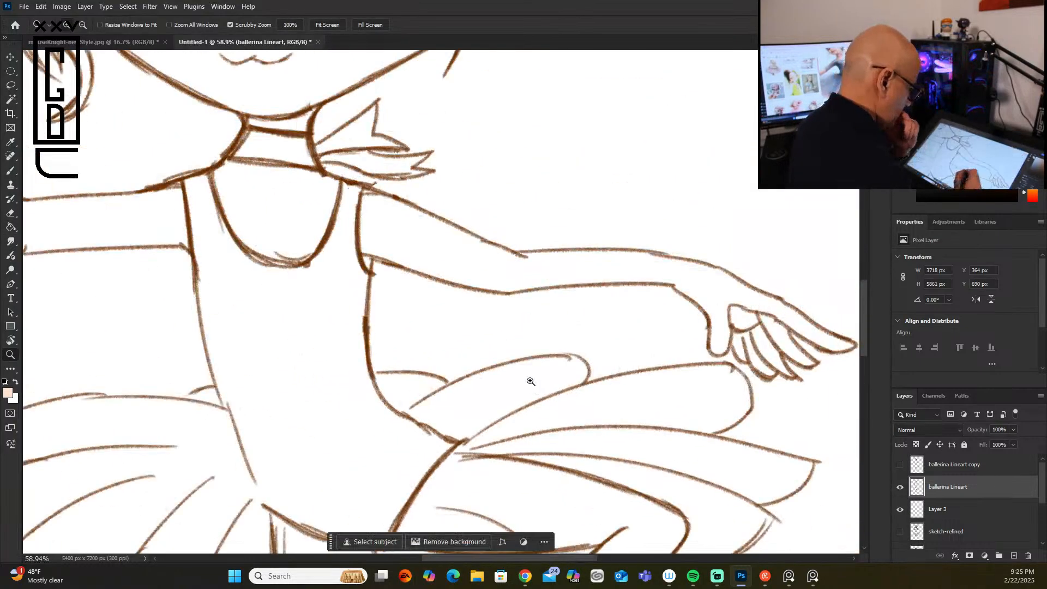
pyautogui.click(11, 171)
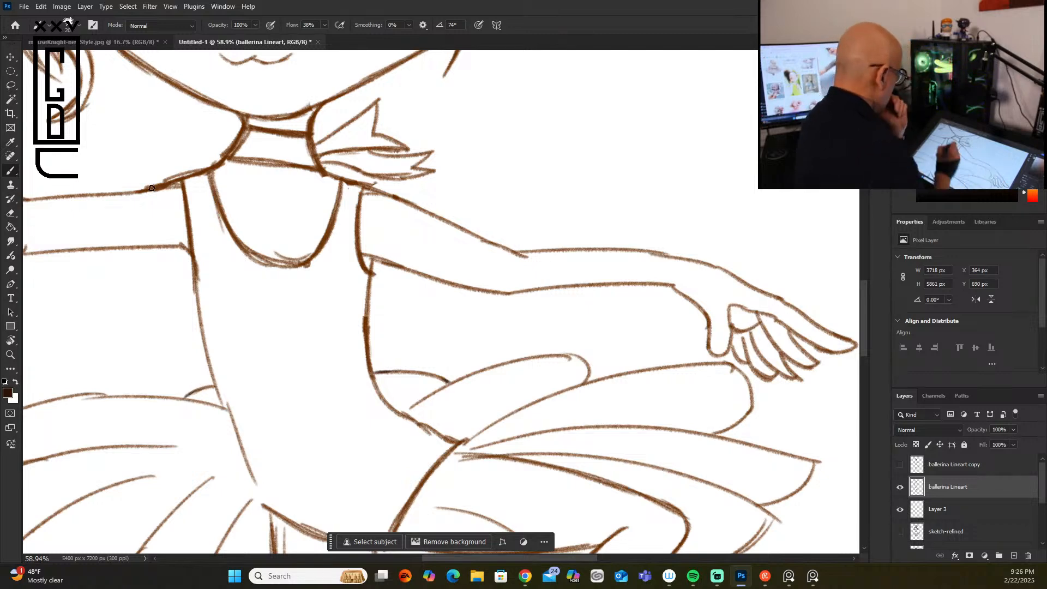
# Step: Select the empty area around the ballerina with the Magic Wand and check the selection along the whole outline
pyautogui.press('w')
pyautogui.click(649, 127)
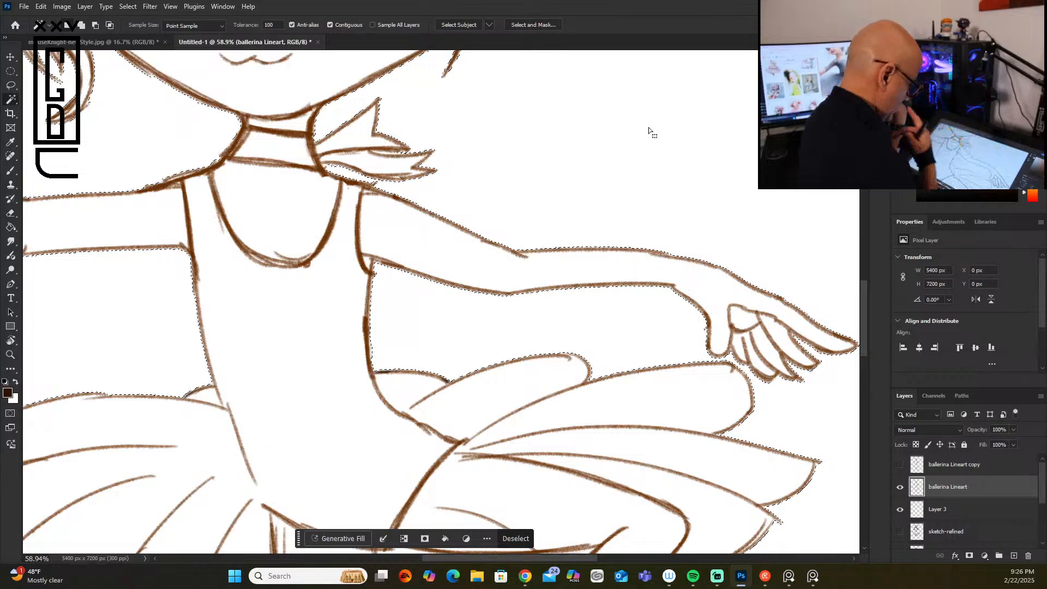
pyautogui.moveTo(865, 305)
pyautogui.mouseDown()
pyautogui.moveTo(863, 188)
pyautogui.moveTo(863, 288)
pyautogui.moveTo(878, 208)
pyautogui.moveTo(863, 333)
pyautogui.moveTo(862, 310)
pyautogui.mouseUp()
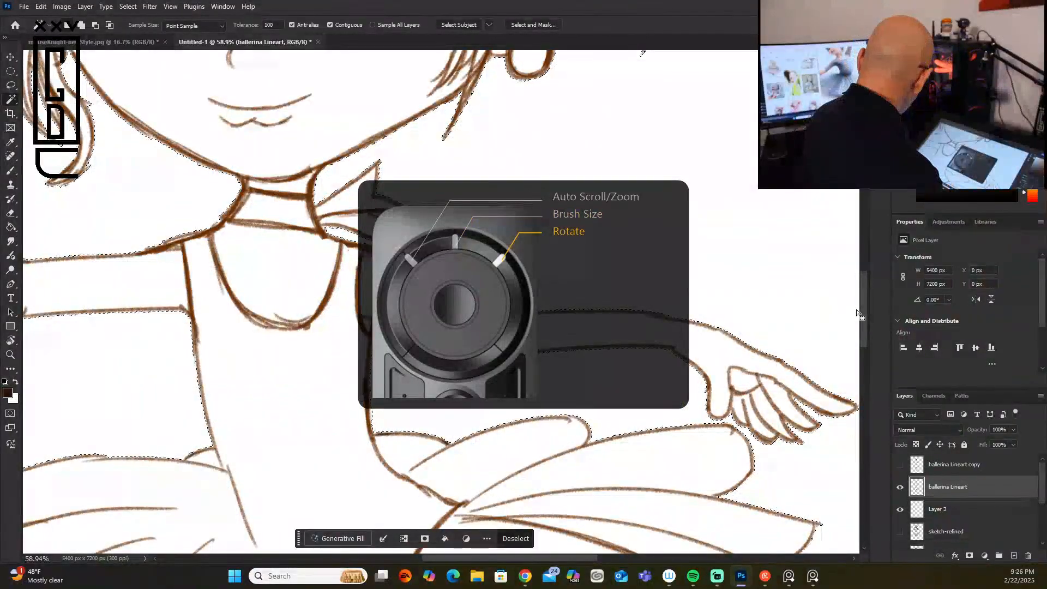
pyautogui.scroll(-10, 856, 312)
pyautogui.scroll(-3, 856, 309)
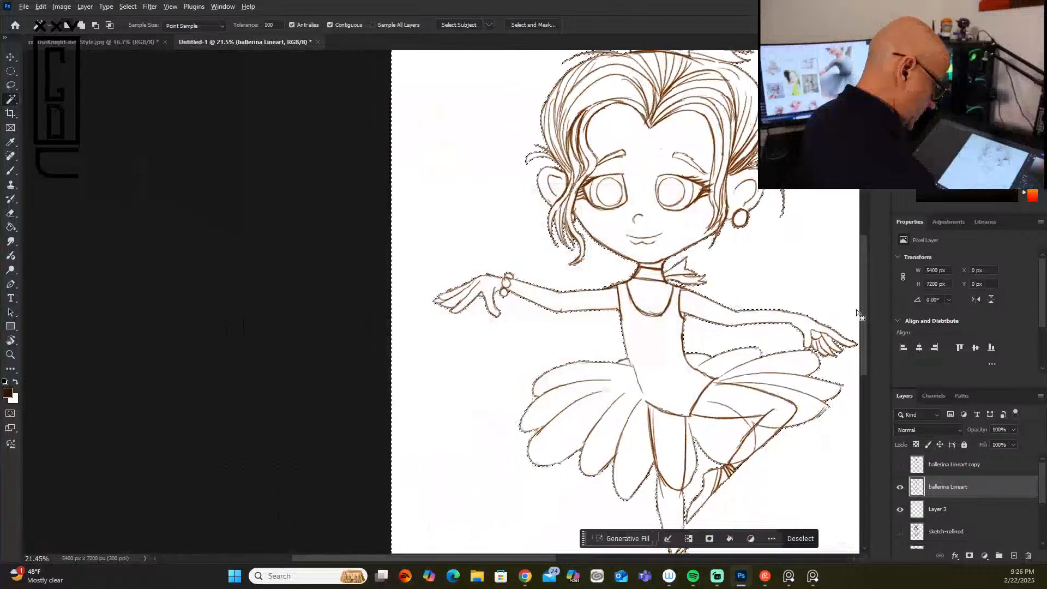
pyautogui.moveTo(865, 352)
pyautogui.mouseDown()
pyautogui.moveTo(865, 381)
pyautogui.moveTo(858, 348)
pyautogui.mouseUp()
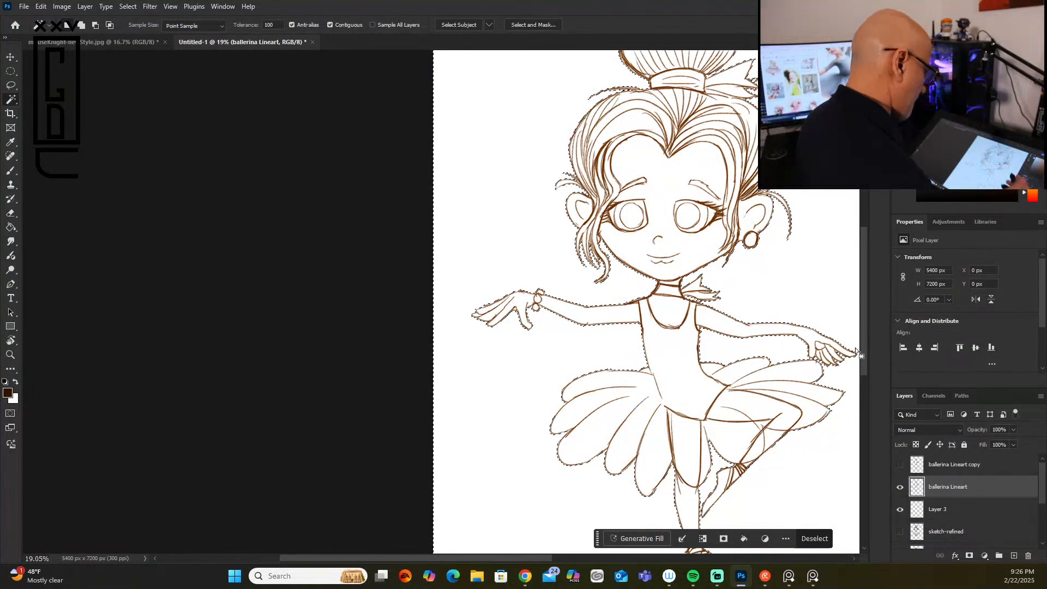
# Step: Invert the selection and fill the ballerina's silhouette with dark brown on Layer 3
pyautogui.click(10, 229)
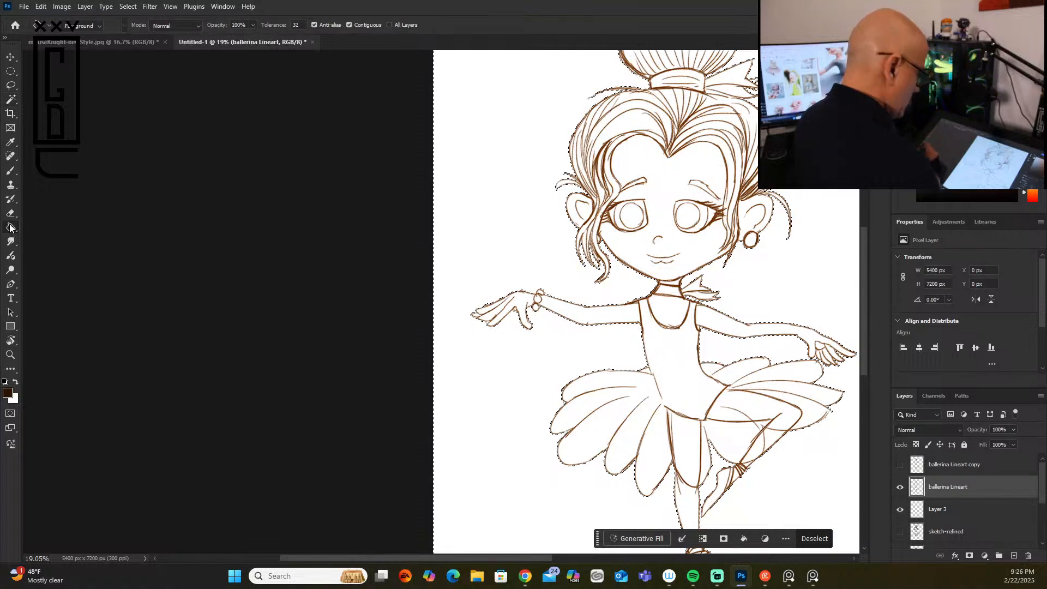
pyautogui.click(979, 501)
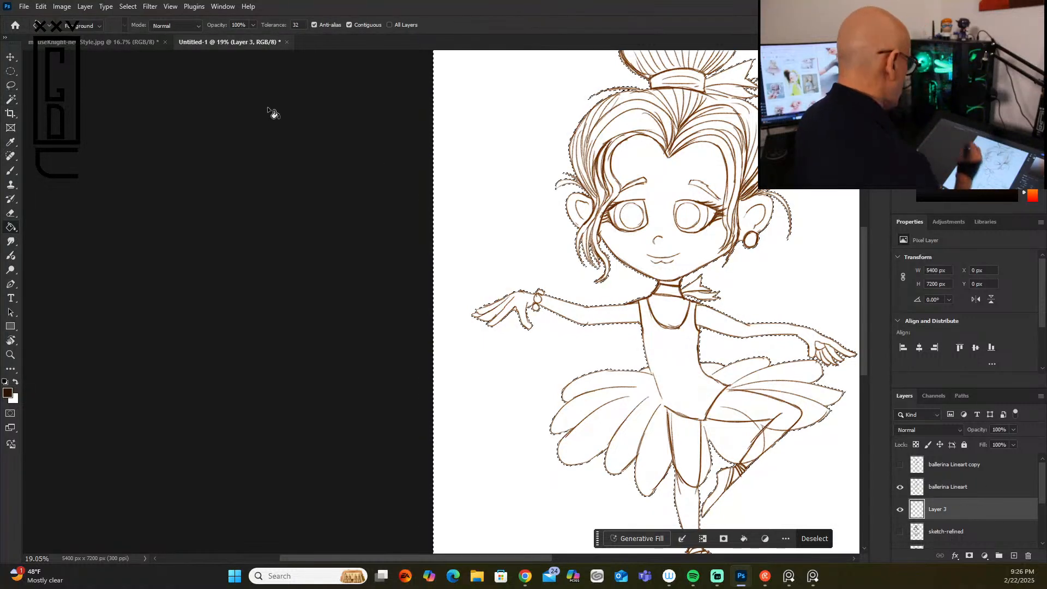
pyautogui.click(127, 6)
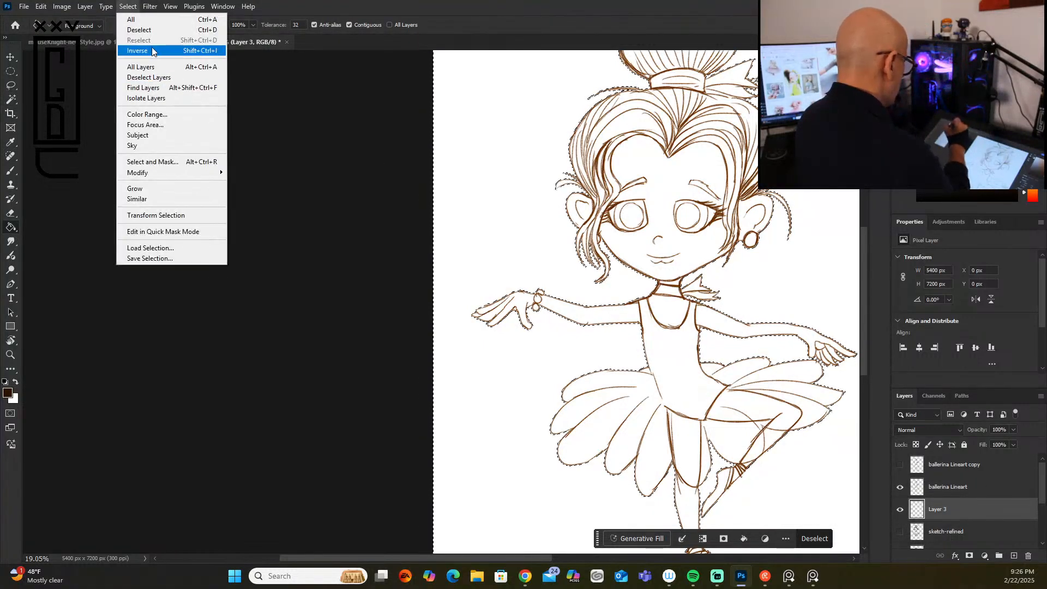
pyautogui.click(137, 51)
pyautogui.click(707, 253)
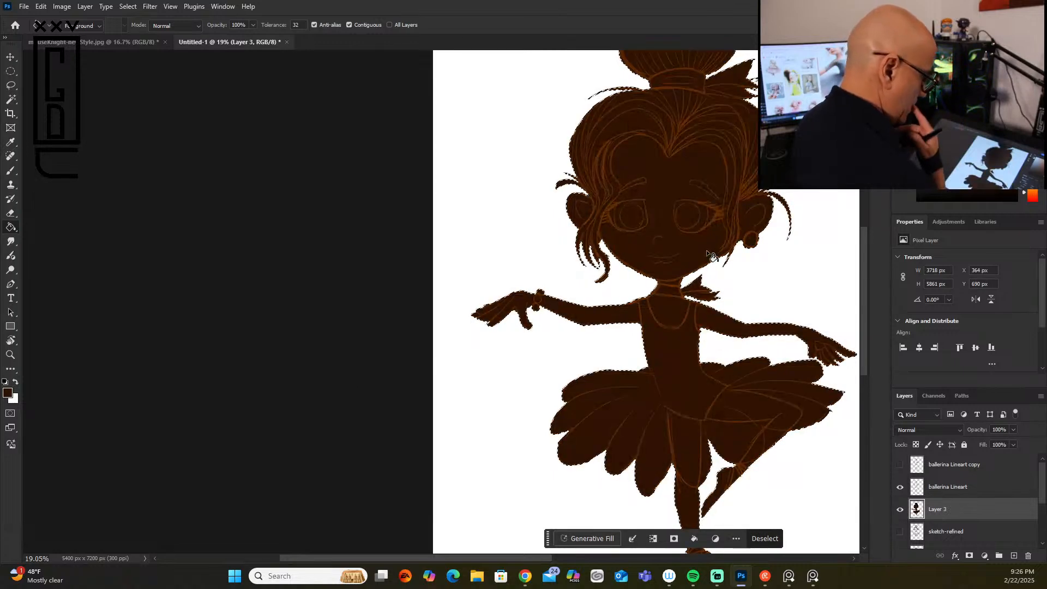
# Step: Undo the dark brown fill and fill the selected ballerina silhouette on Layer 3 with a very pale peach
pyautogui.hotkey('ctrl', 'z')
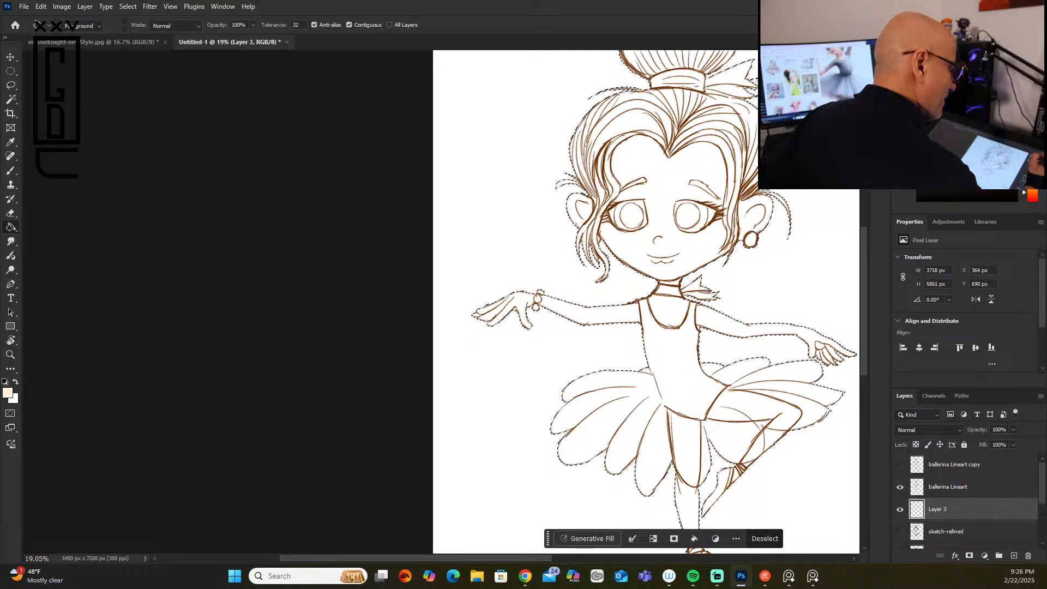
pyautogui.click(690, 244)
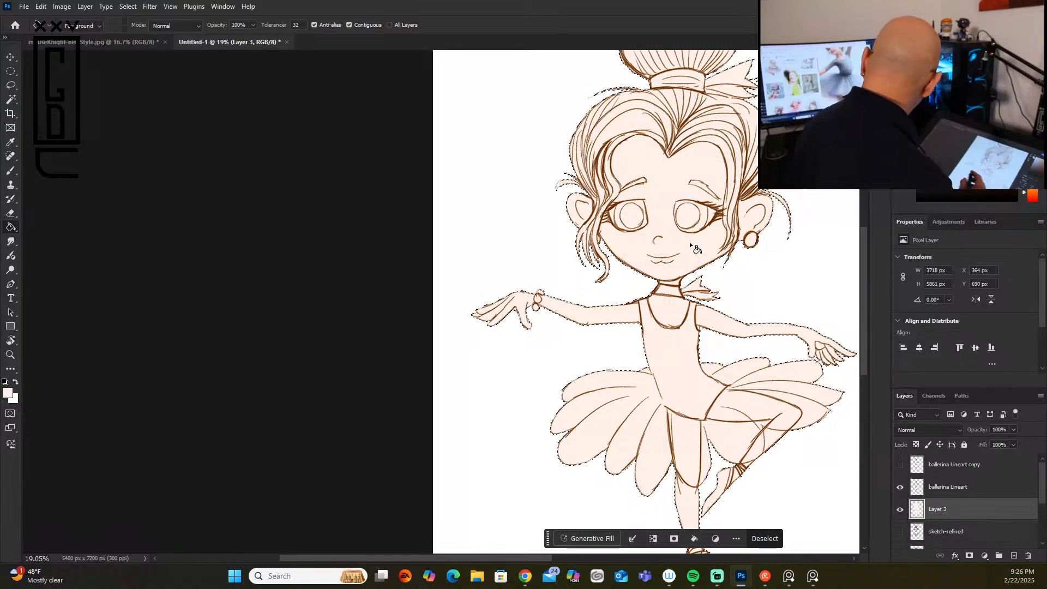
pyautogui.moveTo(792, 445); pyautogui.dragTo(524, 401)
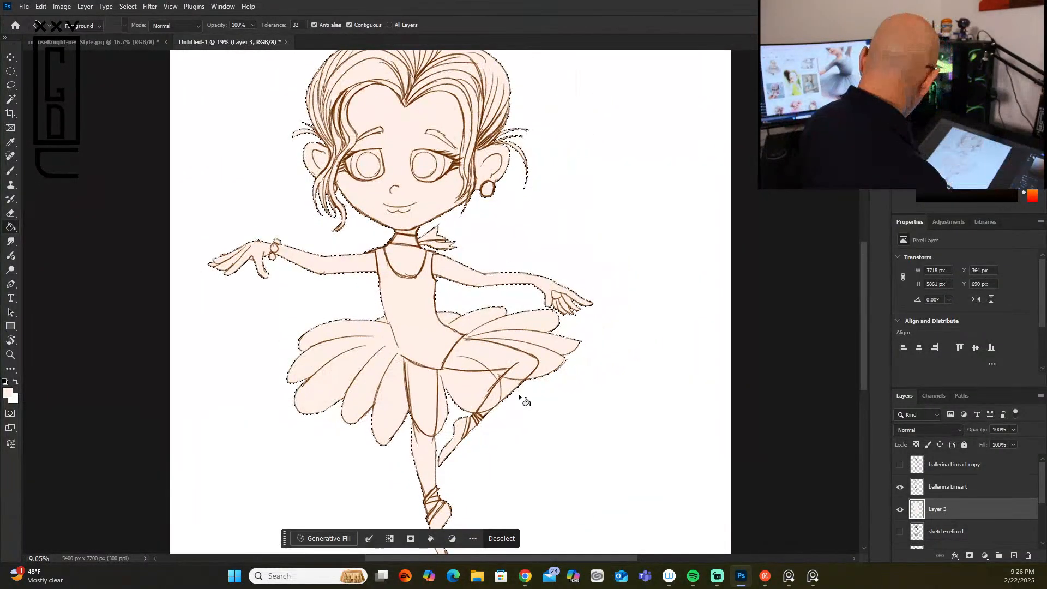
pyautogui.scroll(-3, 524, 401)
pyautogui.scroll(-1, 523, 391)
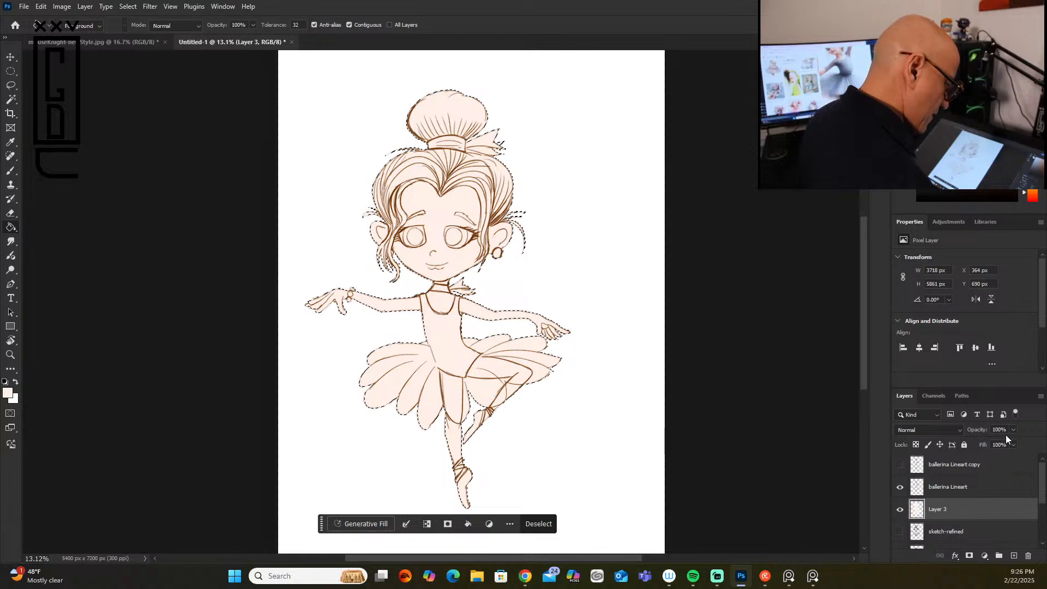
# Step: Add a new layer above Layer 3, deselect the silhouette, and clip the new layer to Layer 3
pyautogui.click(1013, 555)
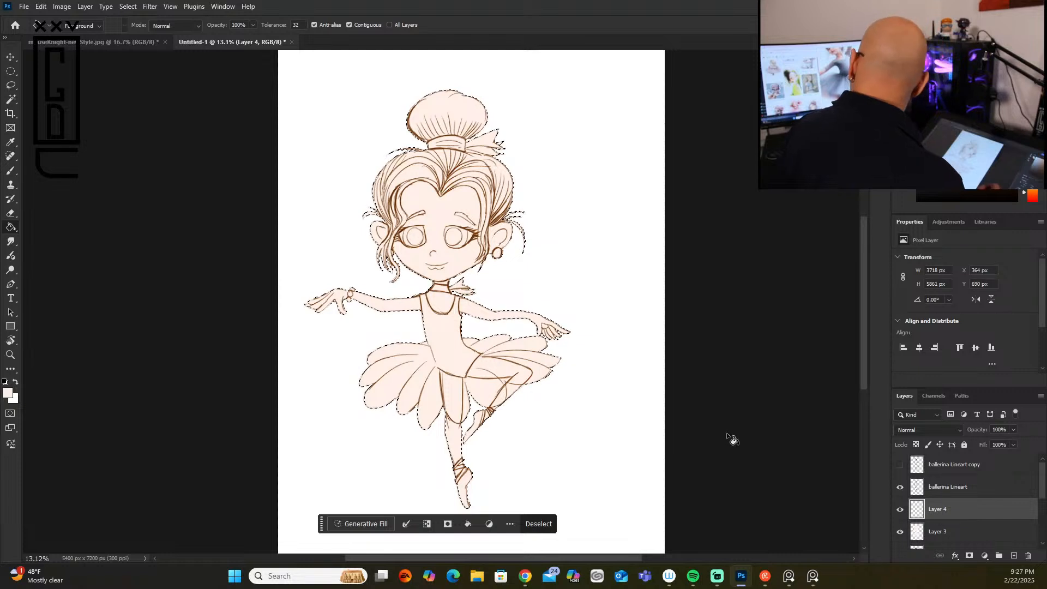
pyautogui.hotkey('ctrl', 'd')
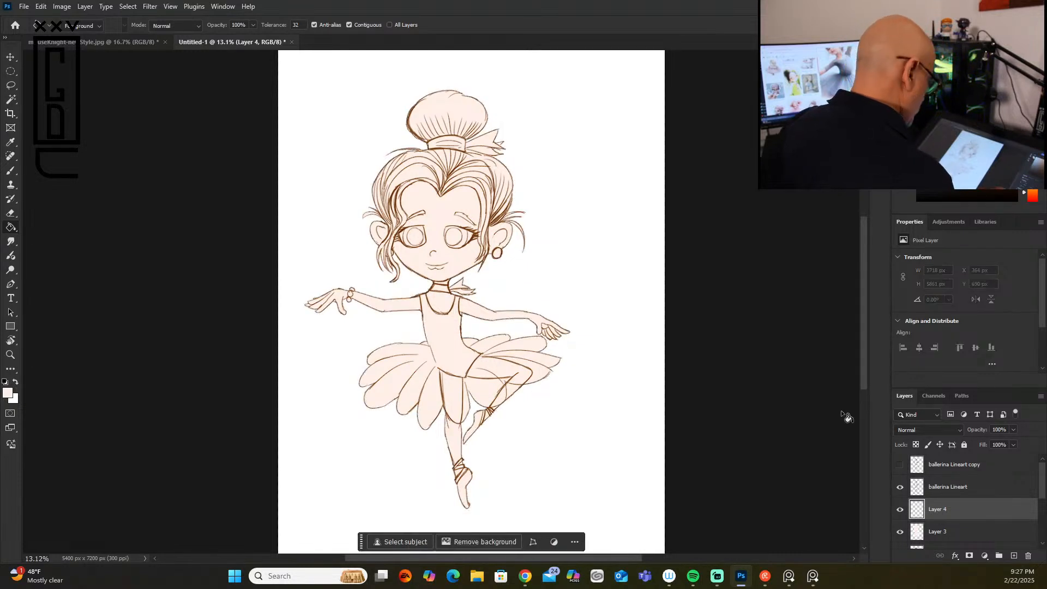
pyautogui.keyDown('alt'); pyautogui.click(937, 515); pyautogui.keyUp('alt')
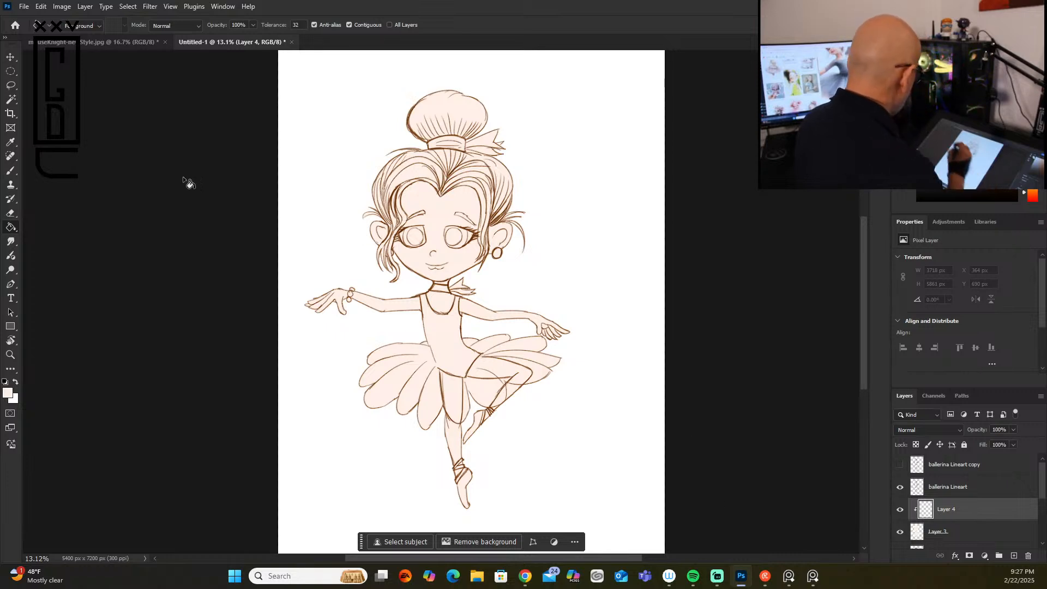
# Step: Choose the Oil brush Gus preset for painting and enlarge its tip beyond 35 px
pyautogui.click(11, 172)
pyautogui.scroll(3, 564, 248)
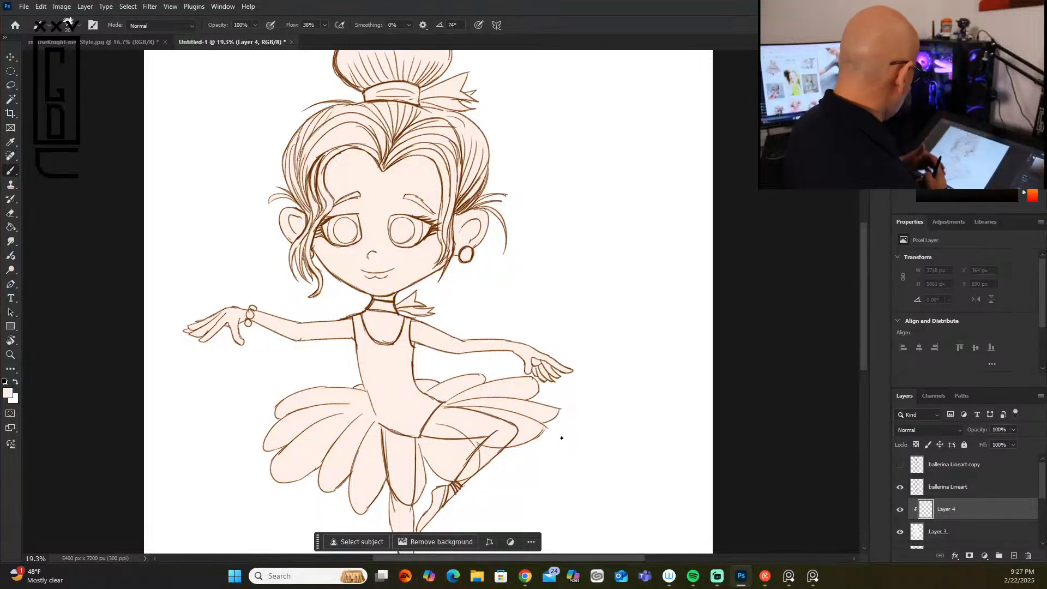
pyautogui.click(76, 27)
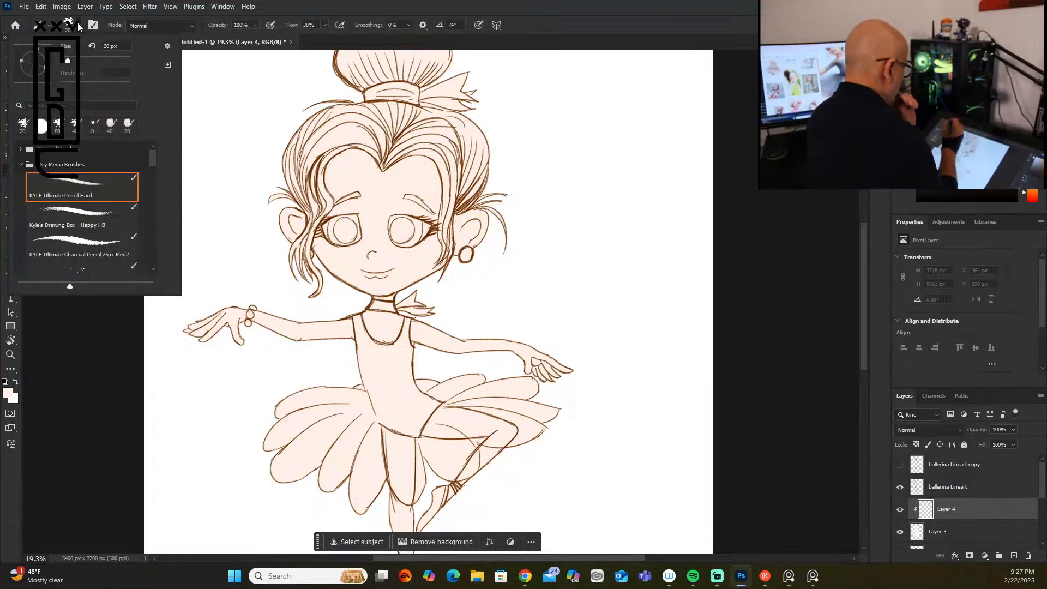
pyautogui.scroll(-5, 152, 164)
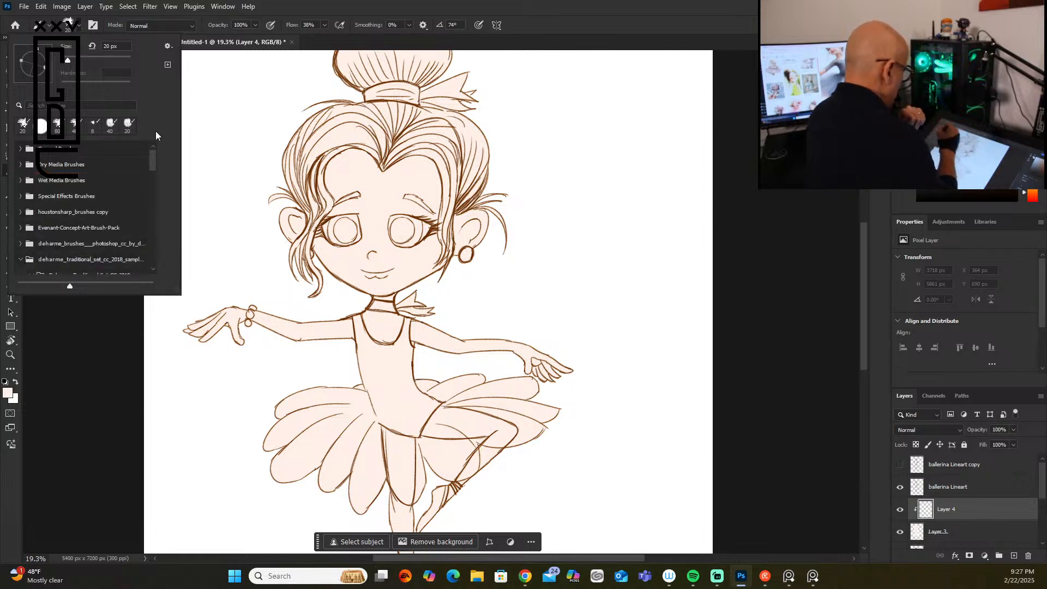
pyautogui.scroll(-5, 153, 229)
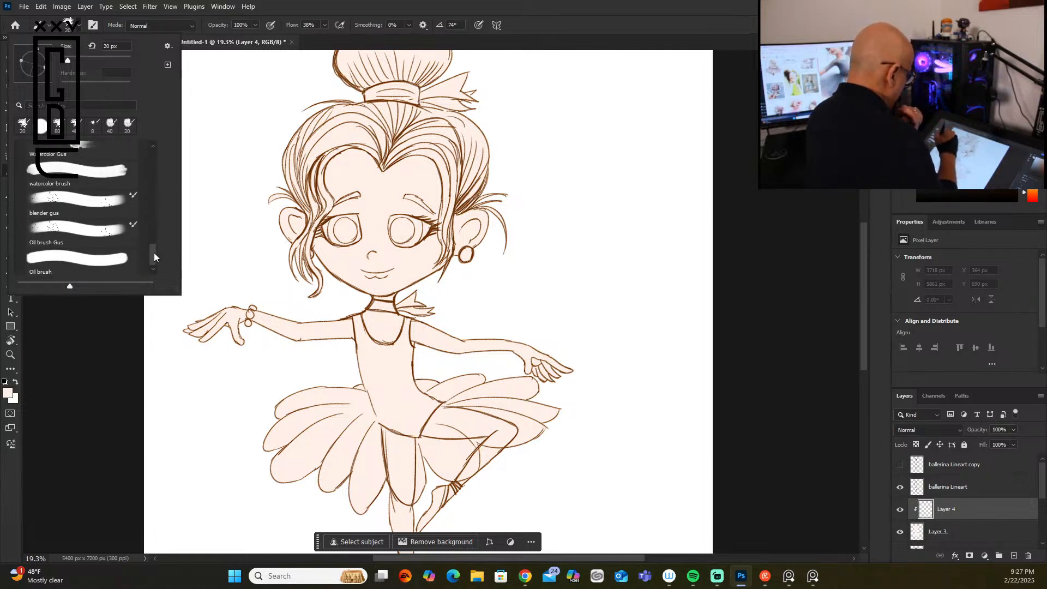
pyautogui.moveTo(154, 252); pyautogui.dragTo(155, 262)
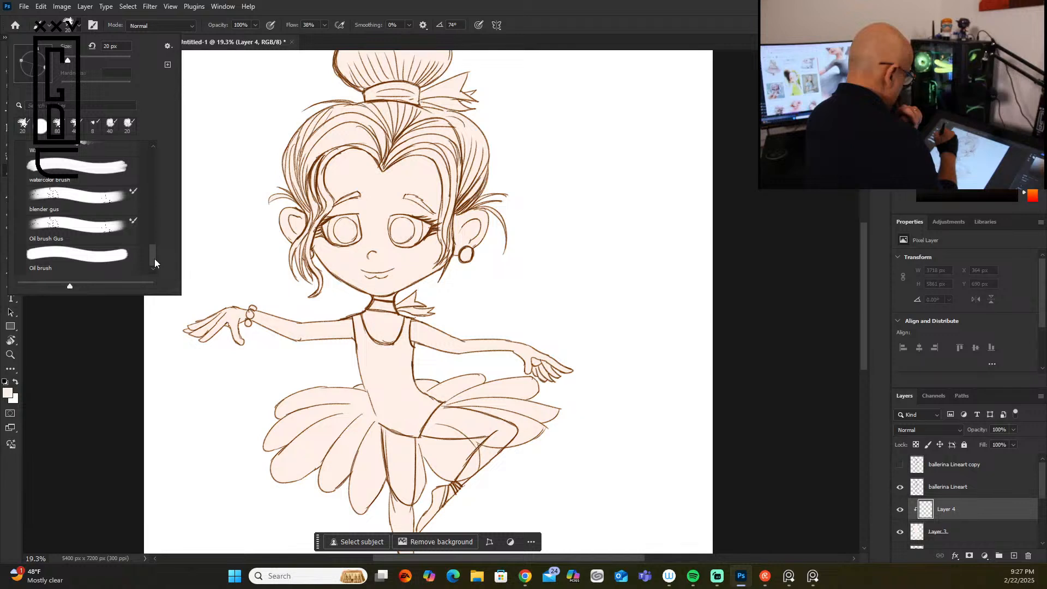
pyautogui.click(104, 233)
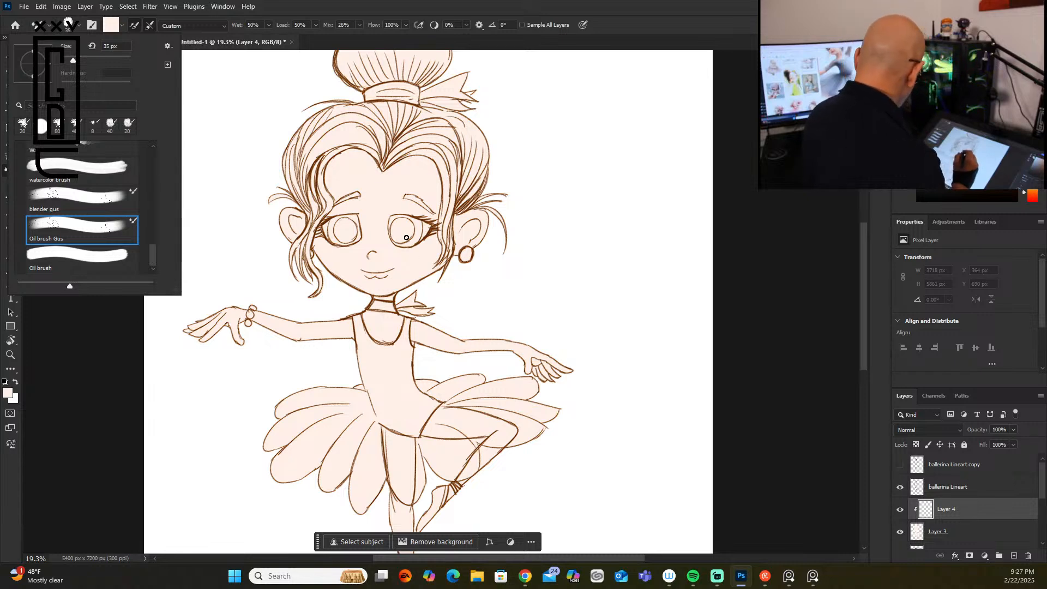
pyautogui.click(390, 255)
pyautogui.press(']')
pyautogui.press(']')
pyautogui.press(']')
pyautogui.press(']')
pyautogui.press(']')
pyautogui.press(']')
pyautogui.press(']')
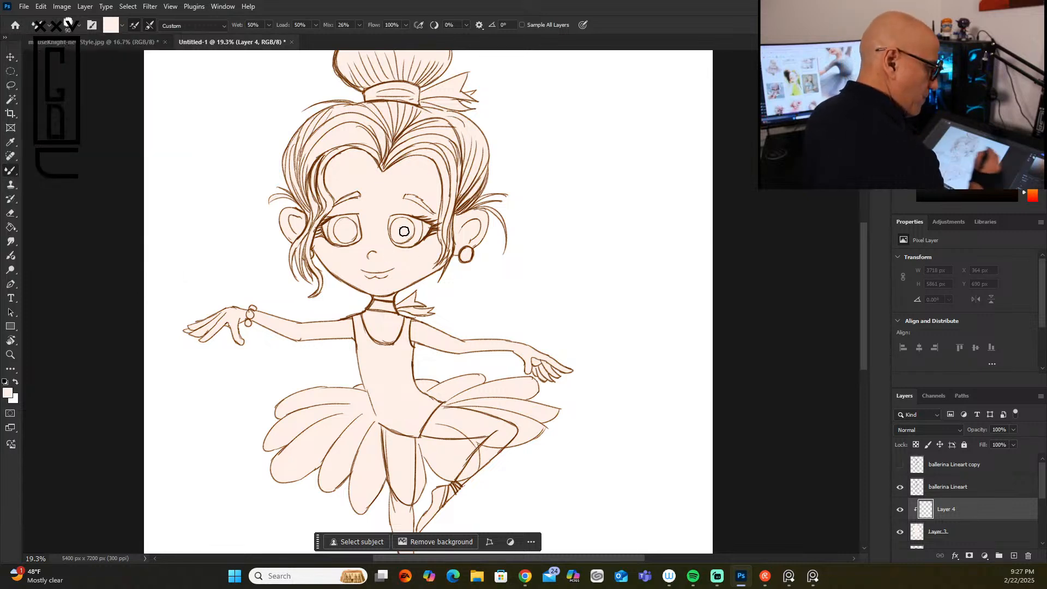
# Step: Try blocking in brown shadows on the face, neck, torso, arms and hair on Layer 4, and blending light orange over the skin
pyautogui.click(986, 105)
pyautogui.moveTo(335, 155)
pyautogui.mouseDown()
pyautogui.moveTo(330, 188)
pyautogui.moveTo(332, 164)
pyautogui.moveTo(338, 183)
pyautogui.moveTo(351, 184)
pyautogui.moveTo(341, 201)
pyautogui.moveTo(349, 206)
pyautogui.moveTo(323, 233)
pyautogui.moveTo(327, 257)
pyautogui.moveTo(354, 248)
pyautogui.moveTo(341, 276)
pyautogui.moveTo(361, 266)
pyautogui.mouseUp()
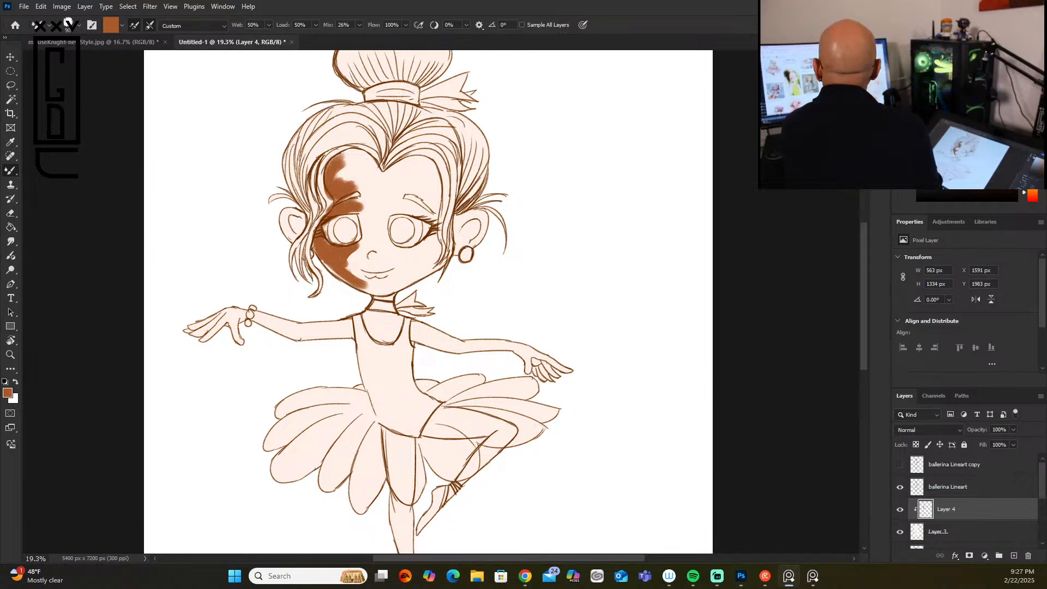
pyautogui.click(377, 299)
pyautogui.moveTo(376, 297)
pyautogui.mouseDown()
pyautogui.moveTo(372, 335)
pyautogui.moveTo(377, 313)
pyautogui.moveTo(381, 335)
pyautogui.moveTo(390, 332)
pyautogui.moveTo(378, 328)
pyautogui.moveTo(393, 428)
pyautogui.mouseUp()
pyautogui.moveTo(362, 376)
pyautogui.mouseDown()
pyautogui.moveTo(401, 431)
pyautogui.moveTo(417, 435)
pyautogui.mouseUp()
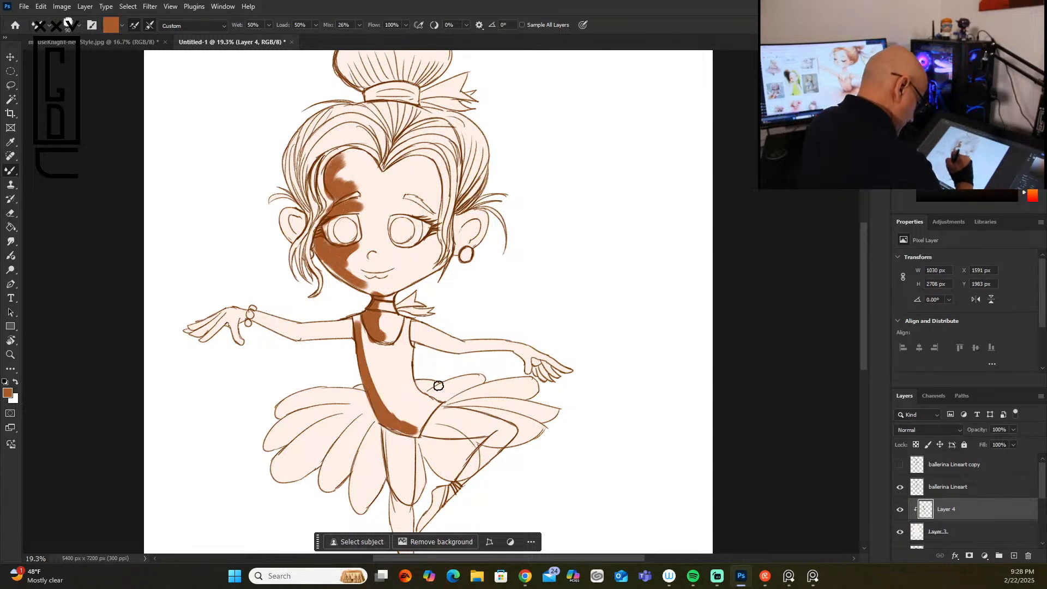
pyautogui.moveTo(406, 322)
pyautogui.mouseDown()
pyautogui.moveTo(431, 336)
pyautogui.moveTo(422, 343)
pyautogui.moveTo(475, 351)
pyautogui.moveTo(544, 347)
pyautogui.moveTo(516, 352)
pyautogui.moveTo(539, 368)
pyautogui.mouseUp()
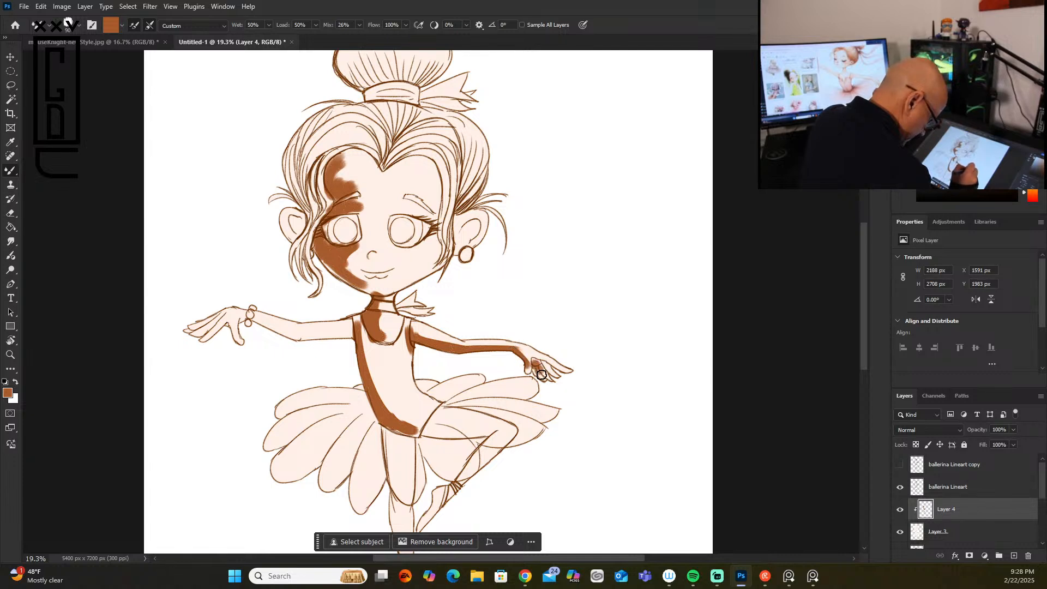
pyautogui.moveTo(232, 323); pyautogui.dragTo(350, 330)
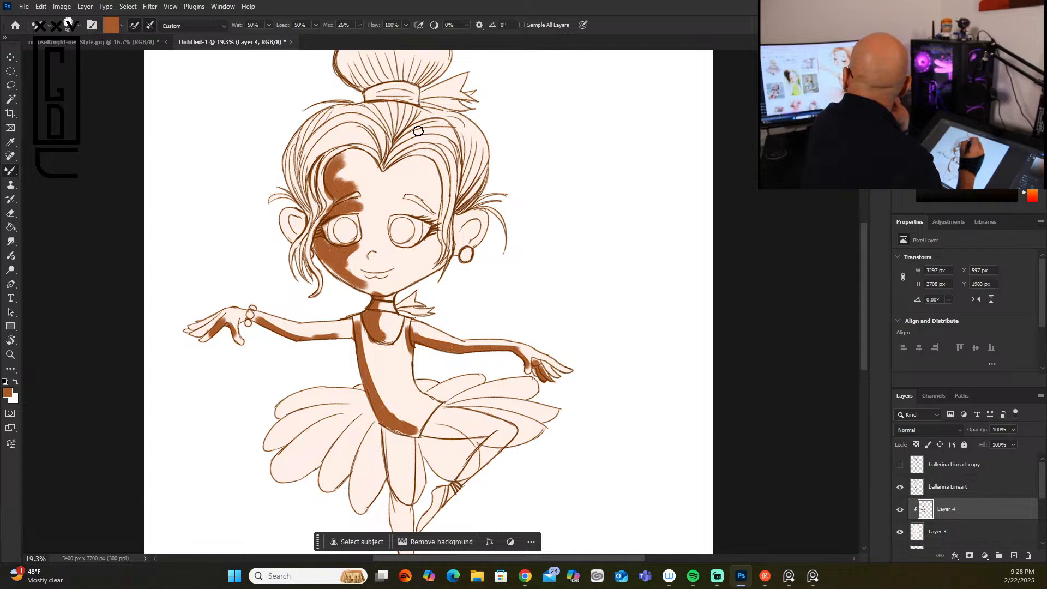
pyautogui.moveTo(386, 164)
pyautogui.mouseDown()
pyautogui.moveTo(469, 158)
pyautogui.moveTo(475, 188)
pyautogui.moveTo(462, 180)
pyautogui.moveTo(464, 161)
pyautogui.mouseUp()
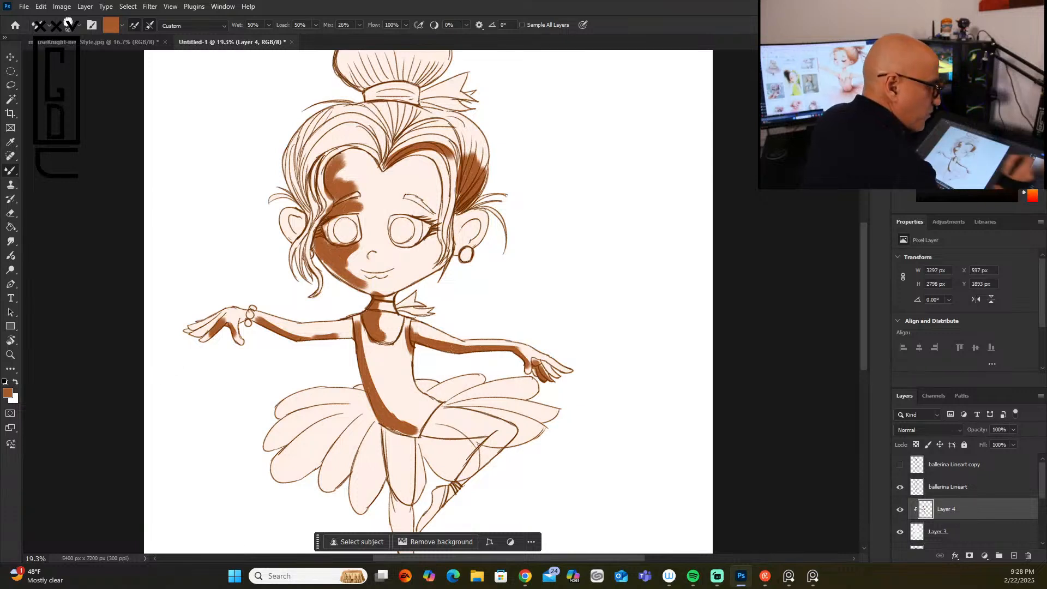
pyautogui.click(958, 56)
pyautogui.moveTo(348, 163)
pyautogui.mouseDown()
pyautogui.moveTo(334, 178)
pyautogui.moveTo(363, 185)
pyautogui.moveTo(374, 161)
pyautogui.moveTo(381, 184)
pyautogui.moveTo(358, 203)
pyautogui.moveTo(370, 213)
pyautogui.moveTo(324, 250)
pyautogui.moveTo(361, 244)
pyautogui.moveTo(353, 267)
pyautogui.moveTo(370, 245)
pyautogui.moveTo(349, 270)
pyautogui.moveTo(371, 279)
pyautogui.moveTo(374, 254)
pyautogui.moveTo(362, 279)
pyautogui.moveTo(352, 268)
pyautogui.moveTo(382, 299)
pyautogui.moveTo(386, 324)
pyautogui.moveTo(374, 323)
pyautogui.moveTo(369, 308)
pyautogui.moveTo(397, 319)
pyautogui.moveTo(392, 336)
pyautogui.moveTo(412, 326)
pyautogui.moveTo(526, 349)
pyautogui.mouseUp()
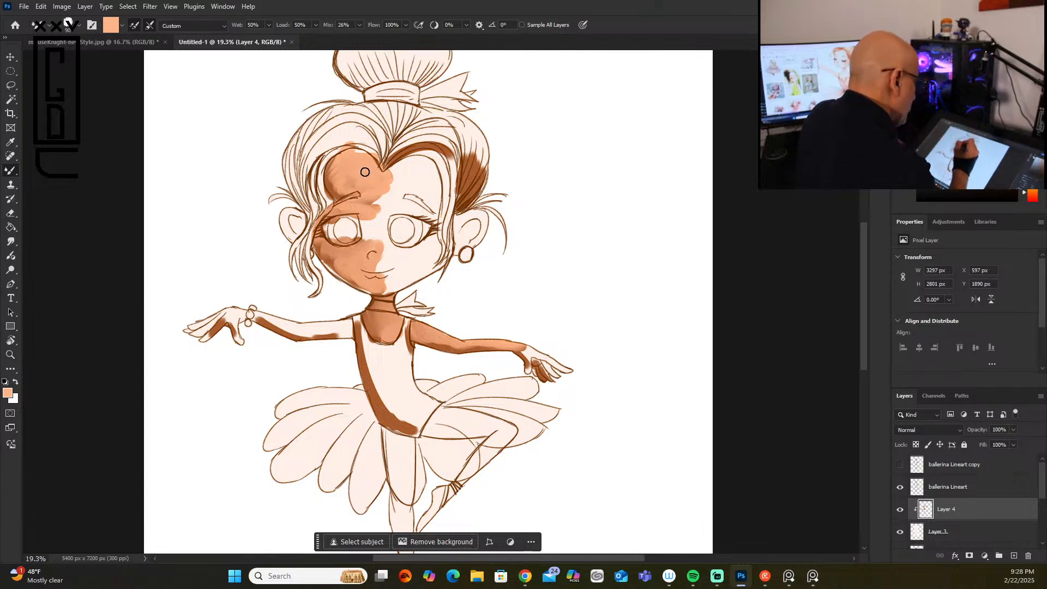
# Step: Undo all the brown and light orange shading strokes on Layer 4
pyautogui.hotkey('ctrl', 'z')
pyautogui.hotkey('ctrl', 'z')
pyautogui.hotkey('ctrl', 'z')
pyautogui.hotkey('ctrl', 'z')
pyautogui.hotkey('ctrl', 'z')
pyautogui.hotkey('ctrl', 'z')
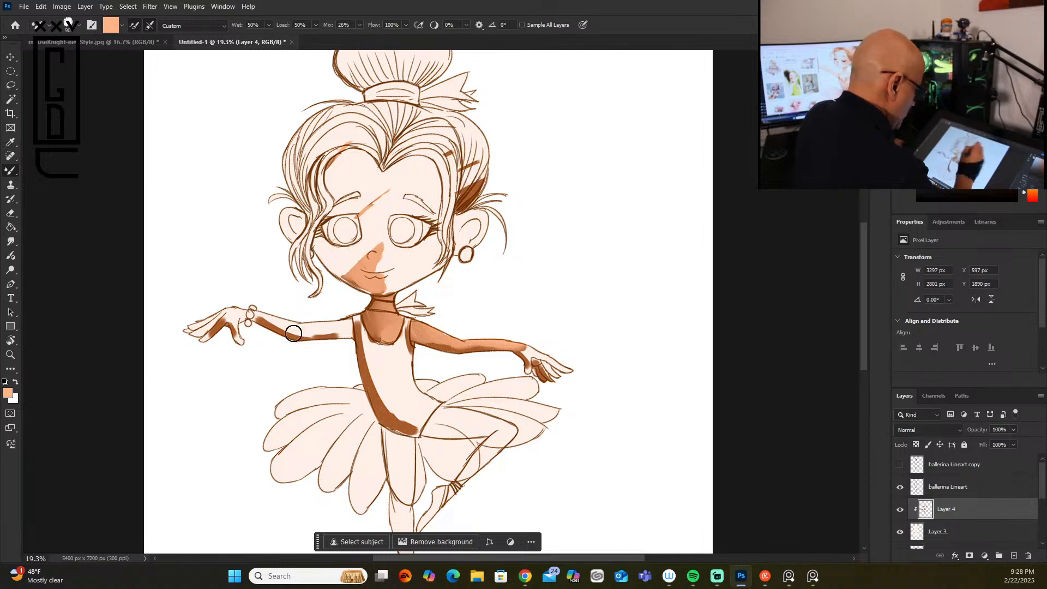
pyautogui.hotkey('ctrl', 'z')
pyautogui.hotkey('ctrl', 'z')
pyautogui.hotkey('ctrl', 'z')
pyautogui.hotkey('ctrl', 'z')
pyautogui.hotkey('ctrl', 'z')
pyautogui.hotkey('ctrl', 'z')
pyautogui.hotkey('ctrl', 'z')
pyautogui.hotkey('ctrl', 'z')
pyautogui.hotkey('ctrl', 'z')
pyautogui.hotkey('ctrl', 'z')
pyautogui.hotkey('ctrl', 'z')
pyautogui.hotkey('ctrl', 'z')
pyautogui.hotkey('ctrl', 'z')
pyautogui.hotkey('ctrl', 'z')
pyautogui.hotkey('ctrl', 'z')
pyautogui.hotkey('ctrl', 'z')
pyautogui.hotkey('ctrl', 'z')
pyautogui.hotkey('ctrl', 'z')
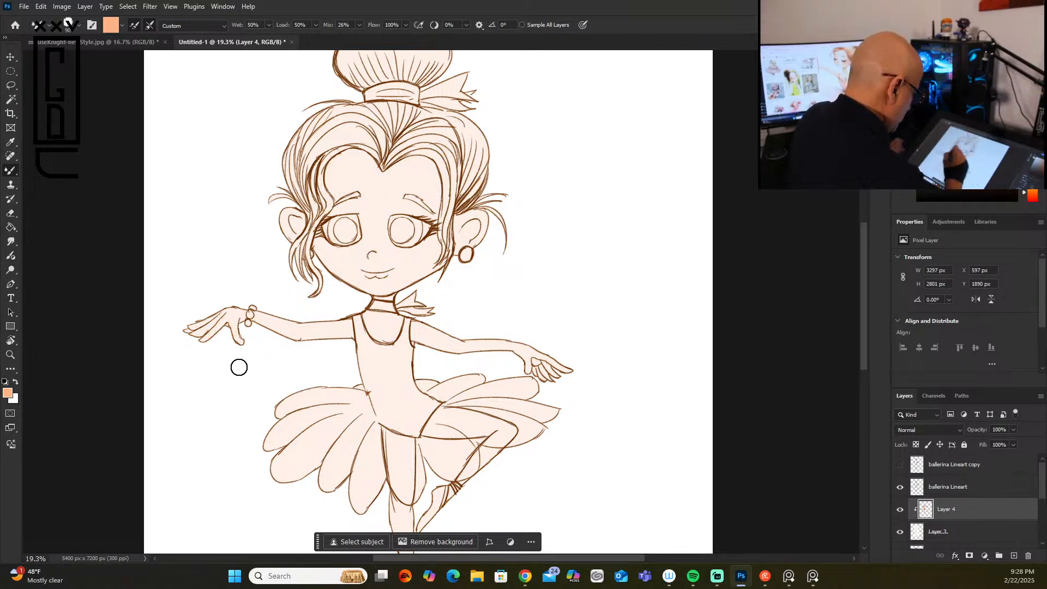
pyautogui.hotkey('ctrl', 'z')
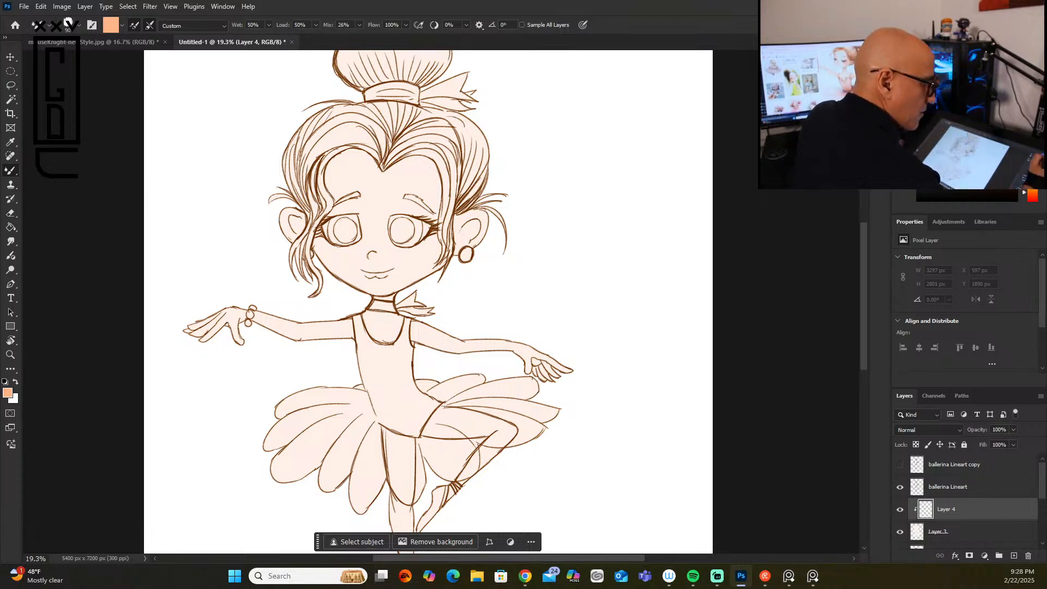
# Step: Paint the ballerina's face, upper chest, arms, hands and both ears with a flat peach skin tone on Layer 4
pyautogui.moveTo(349, 158)
pyautogui.mouseDown()
pyautogui.moveTo(337, 212)
pyautogui.moveTo(381, 175)
pyautogui.moveTo(403, 229)
pyautogui.moveTo(392, 273)
pyautogui.moveTo(434, 240)
pyautogui.moveTo(401, 267)
pyautogui.moveTo(434, 164)
pyautogui.moveTo(436, 222)
pyautogui.moveTo(399, 267)
pyautogui.moveTo(392, 163)
pyautogui.moveTo(351, 249)
pyautogui.moveTo(363, 278)
pyautogui.moveTo(335, 240)
pyautogui.moveTo(346, 273)
pyautogui.moveTo(336, 206)
pyautogui.moveTo(369, 285)
pyautogui.moveTo(402, 270)
pyautogui.moveTo(381, 295)
pyautogui.moveTo(382, 333)
pyautogui.moveTo(440, 293)
pyautogui.moveTo(420, 327)
pyautogui.moveTo(430, 338)
pyautogui.moveTo(548, 355)
pyautogui.moveTo(532, 371)
pyautogui.moveTo(567, 374)
pyautogui.moveTo(554, 376)
pyautogui.mouseUp()
pyautogui.moveTo(373, 320)
pyautogui.mouseDown()
pyautogui.moveTo(345, 329)
pyautogui.moveTo(403, 298)
pyautogui.moveTo(336, 326)
pyautogui.moveTo(338, 336)
pyautogui.moveTo(290, 336)
pyautogui.moveTo(302, 339)
pyautogui.moveTo(244, 305)
pyautogui.moveTo(221, 314)
pyautogui.moveTo(229, 339)
pyautogui.moveTo(215, 325)
pyautogui.moveTo(187, 330)
pyautogui.mouseUp()
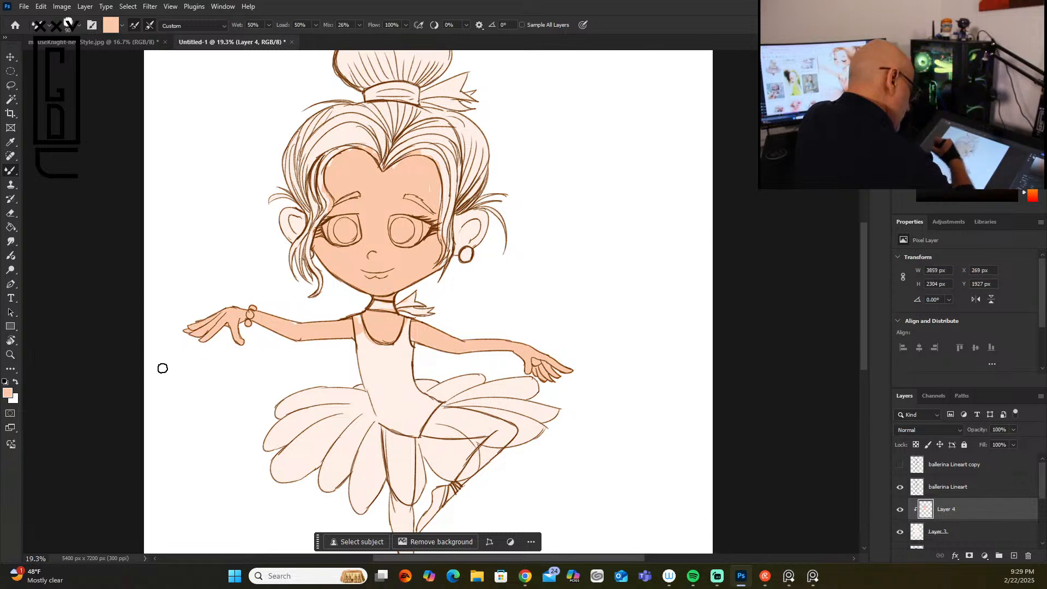
pyautogui.moveTo(479, 219)
pyautogui.mouseDown()
pyautogui.moveTo(457, 226)
pyautogui.moveTo(457, 251)
pyautogui.moveTo(478, 220)
pyautogui.mouseUp()
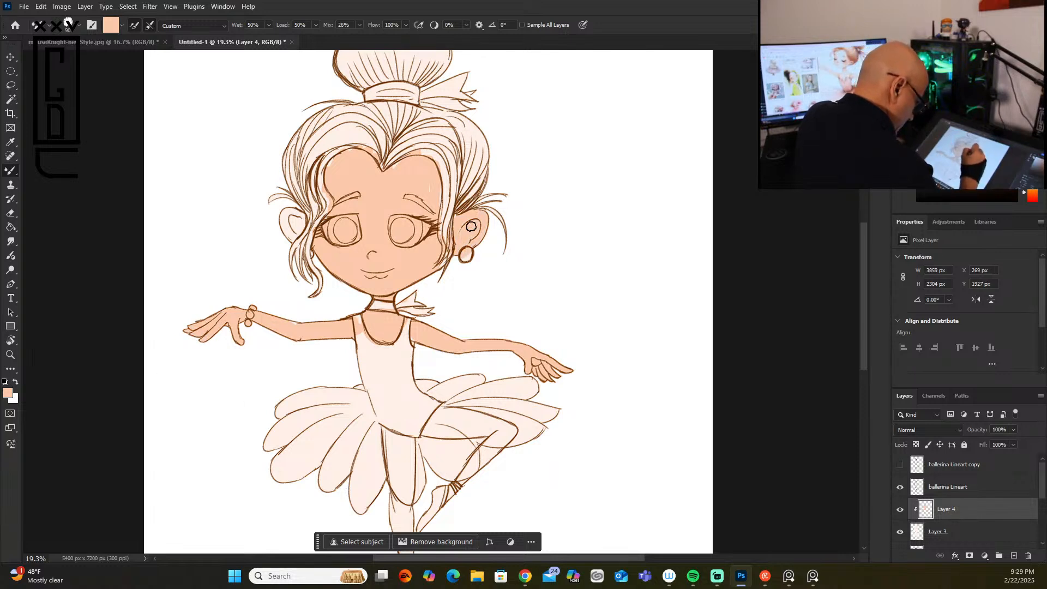
pyautogui.moveTo(291, 226)
pyautogui.mouseDown()
pyautogui.moveTo(291, 236)
pyautogui.moveTo(298, 224)
pyautogui.mouseUp()
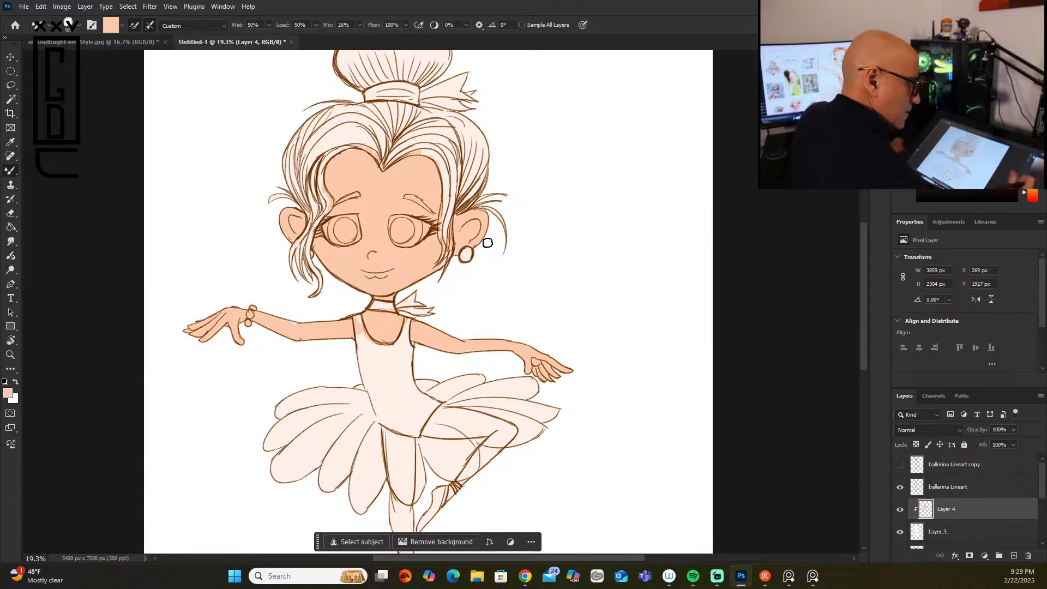
# Step: Paint the standing leg and the raised bent leg down to the ankle ribbons with peach skin tones on Layer 4
pyautogui.scroll(-3, 487, 242)
pyautogui.moveTo(390, 336)
pyautogui.mouseDown()
pyautogui.moveTo(397, 381)
pyautogui.moveTo(404, 338)
pyautogui.moveTo(409, 396)
pyautogui.moveTo(390, 394)
pyautogui.mouseUp()
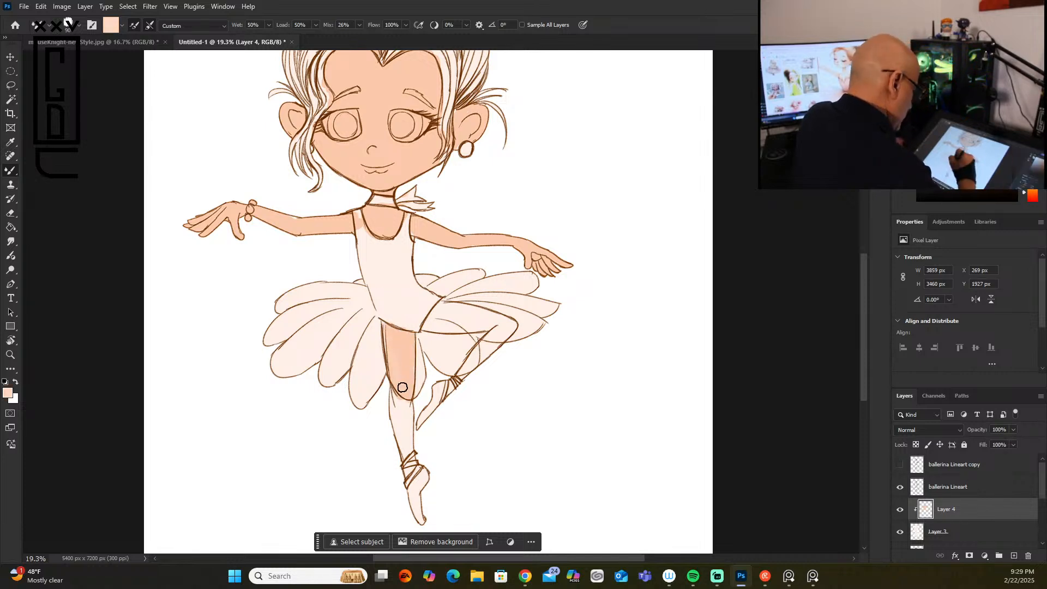
pyautogui.moveTo(407, 334)
pyautogui.mouseDown()
pyautogui.moveTo(400, 436)
pyautogui.moveTo(408, 405)
pyautogui.mouseUp()
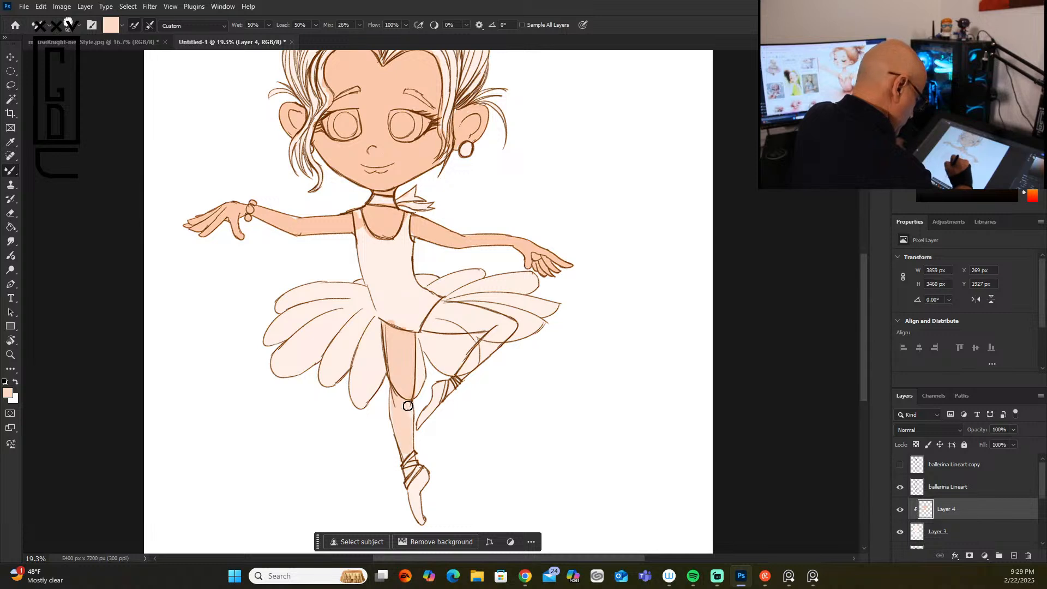
pyautogui.moveTo(453, 313)
pyautogui.mouseDown()
pyautogui.moveTo(430, 325)
pyautogui.moveTo(480, 320)
pyautogui.moveTo(436, 307)
pyautogui.moveTo(517, 320)
pyautogui.moveTo(474, 355)
pyautogui.mouseUp()
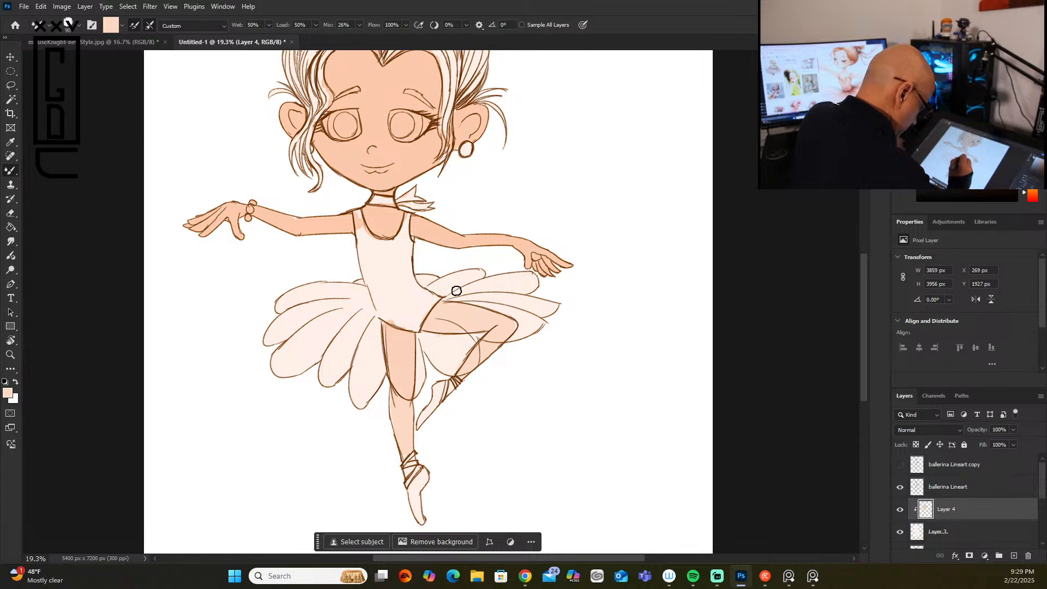
pyautogui.moveTo(398, 398); pyautogui.dragTo(406, 456)
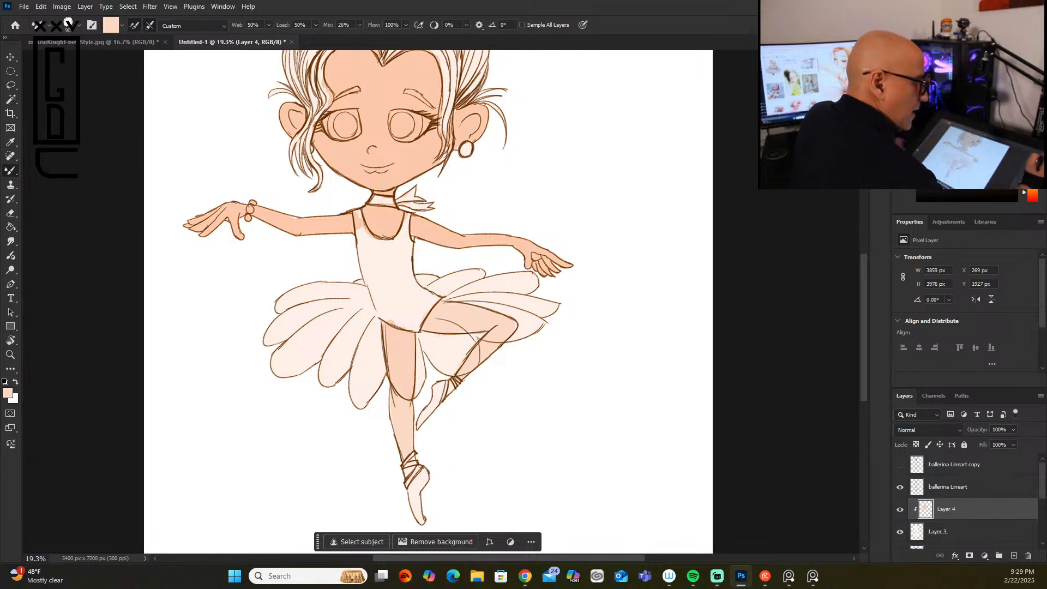
pyautogui.keyDown('alt'); pyautogui.click(433, 63); pyautogui.keyUp('alt')
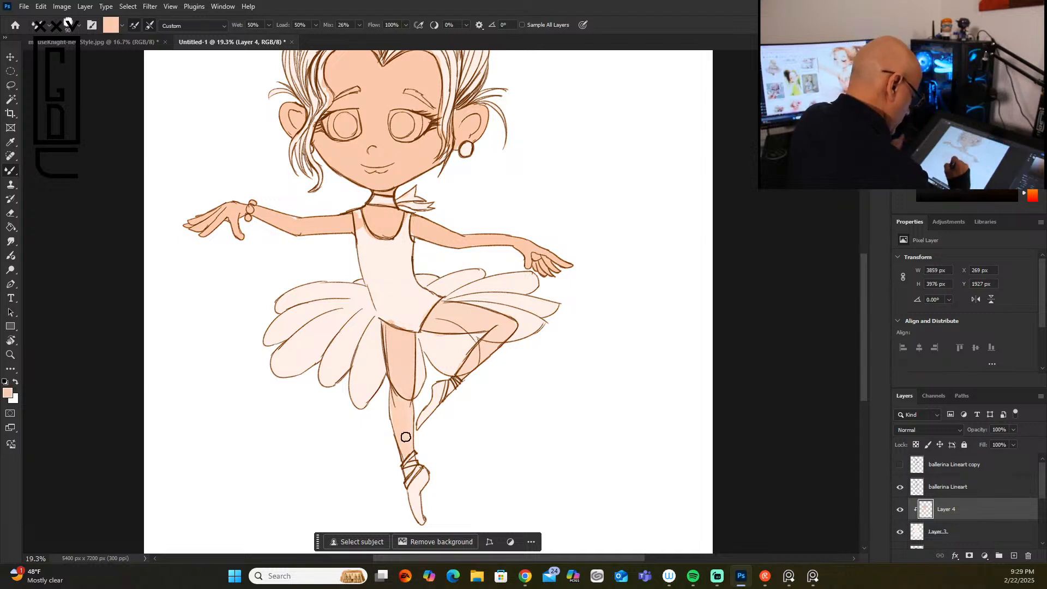
pyautogui.moveTo(409, 449); pyautogui.dragTo(391, 406)
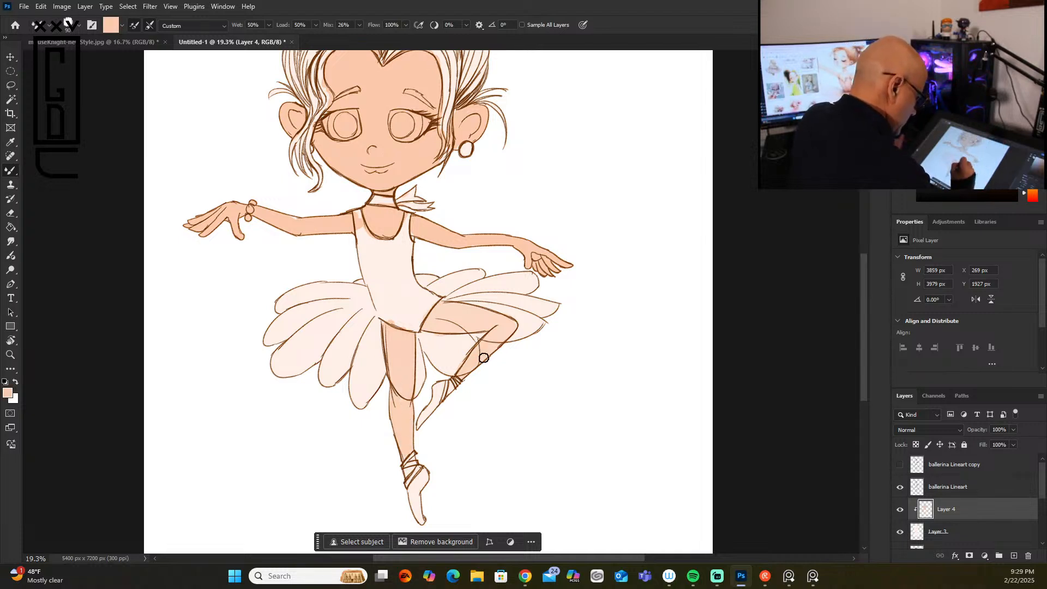
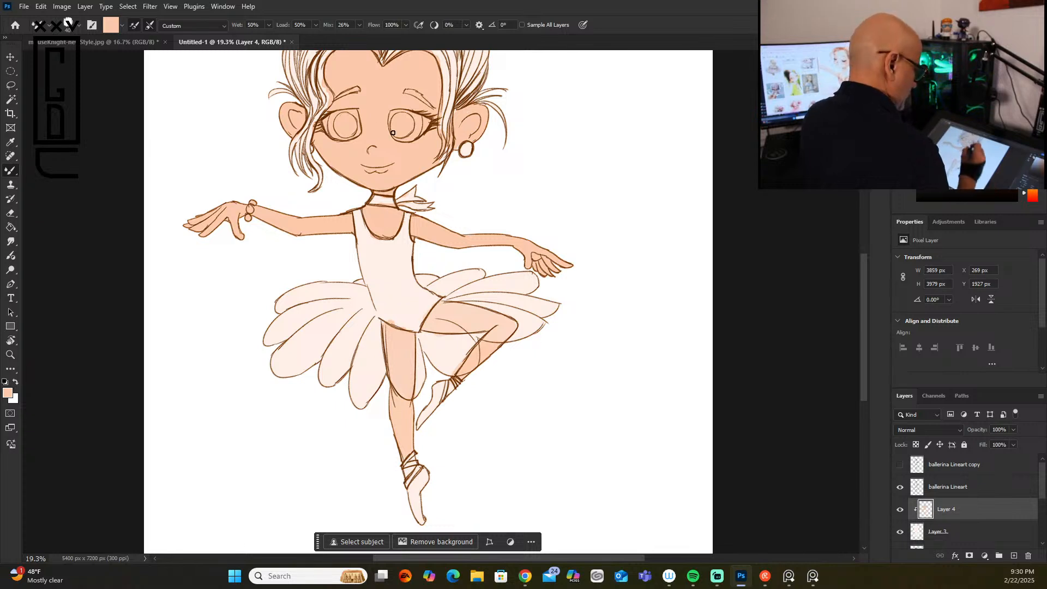
# Step: Tint the ballerina's nose and lips with light orange on Layer 4
pyautogui.click(974, 61)
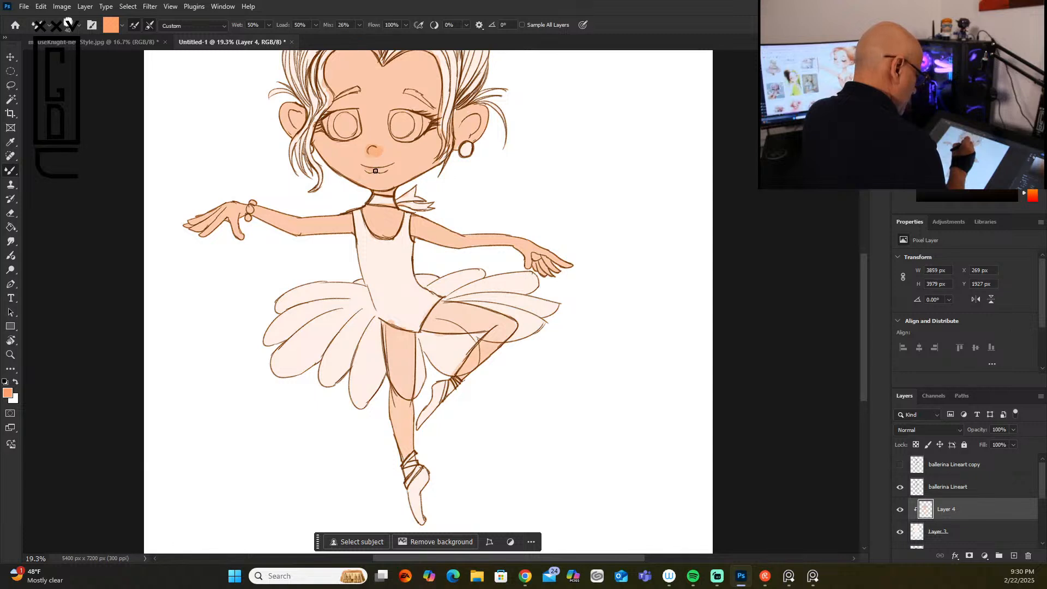
pyautogui.moveTo(387, 166)
pyautogui.mouseDown()
pyautogui.moveTo(378, 171)
pyautogui.moveTo(386, 169)
pyautogui.mouseUp()
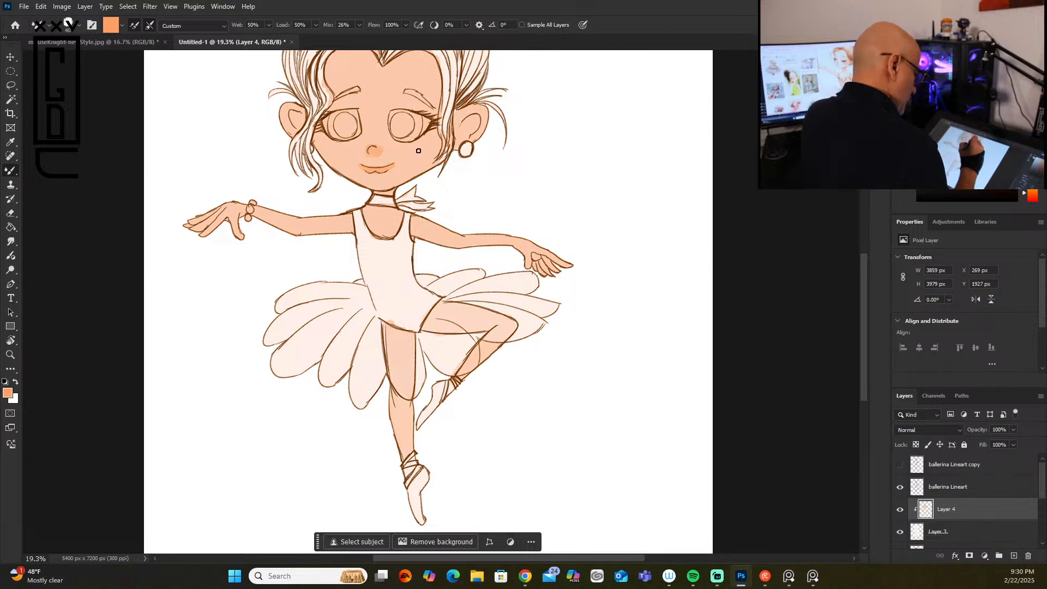
# Step: Blend a lighter peach over the face, chest, arms and both legs on Layer 4 to soften the skin tone
pyautogui.click(943, 62)
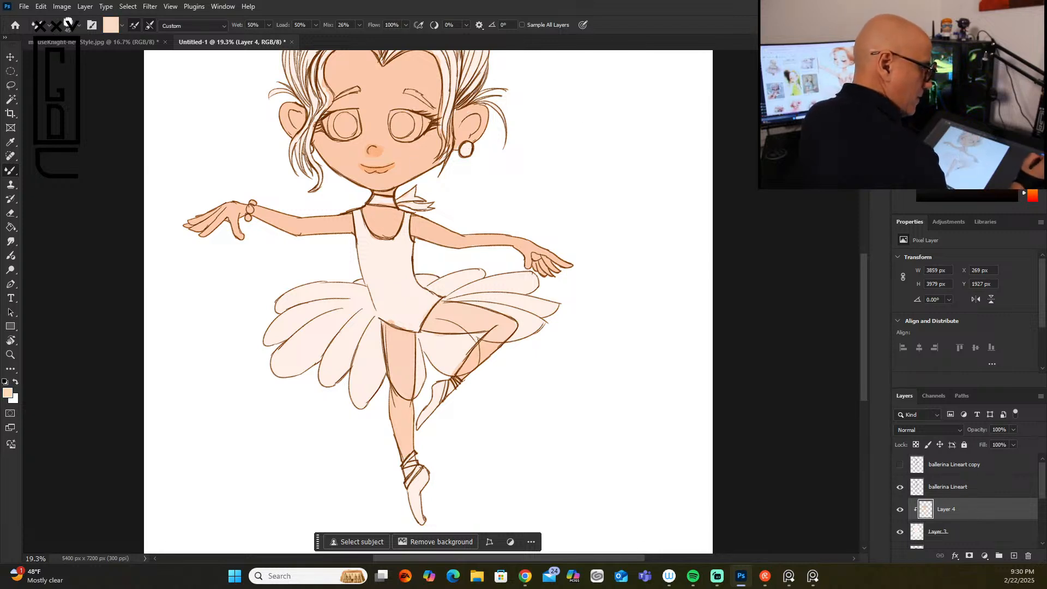
pyautogui.moveTo(404, 150)
pyautogui.mouseDown()
pyautogui.moveTo(428, 146)
pyautogui.moveTo(408, 170)
pyautogui.moveTo(425, 152)
pyautogui.moveTo(407, 148)
pyautogui.moveTo(435, 133)
pyautogui.moveTo(389, 128)
pyautogui.moveTo(374, 107)
pyautogui.moveTo(408, 72)
pyautogui.moveTo(394, 100)
pyautogui.moveTo(424, 101)
pyautogui.moveTo(422, 66)
pyautogui.moveTo(360, 71)
pyautogui.moveTo(370, 119)
pyautogui.moveTo(358, 138)
pyautogui.moveTo(348, 74)
pyautogui.moveTo(366, 126)
pyautogui.moveTo(344, 155)
pyautogui.moveTo(360, 171)
pyautogui.moveTo(355, 151)
pyautogui.moveTo(391, 230)
pyautogui.moveTo(468, 169)
pyautogui.moveTo(419, 233)
pyautogui.moveTo(499, 250)
pyautogui.moveTo(460, 251)
pyautogui.moveTo(569, 257)
pyautogui.moveTo(534, 265)
pyautogui.moveTo(554, 269)
pyautogui.moveTo(544, 268)
pyautogui.moveTo(538, 262)
pyautogui.moveTo(571, 264)
pyautogui.mouseUp()
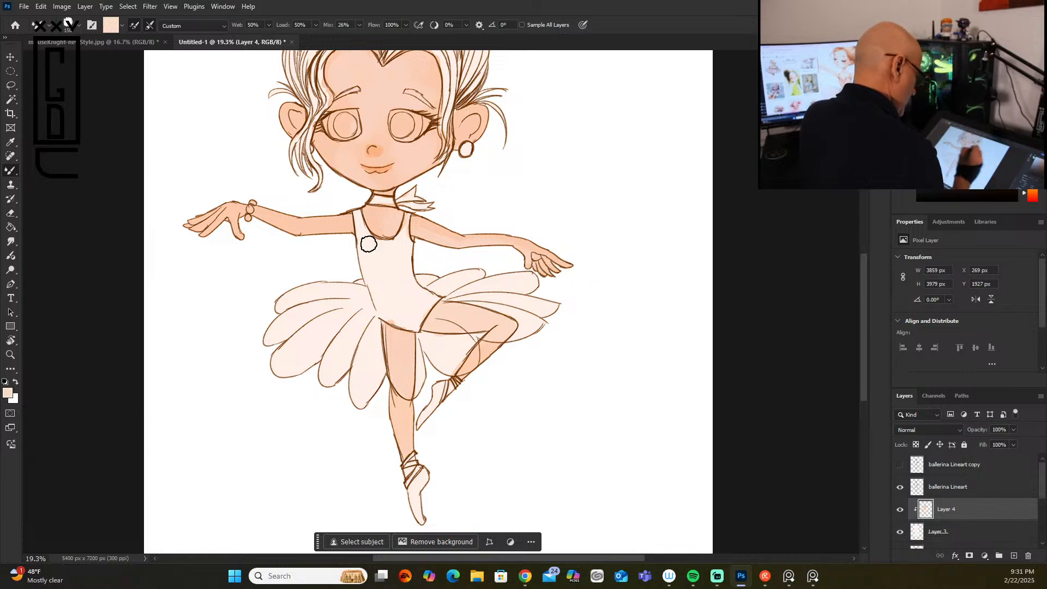
pyautogui.moveTo(259, 218)
pyautogui.mouseDown()
pyautogui.moveTo(321, 239)
pyautogui.moveTo(316, 227)
pyautogui.moveTo(195, 232)
pyautogui.mouseUp()
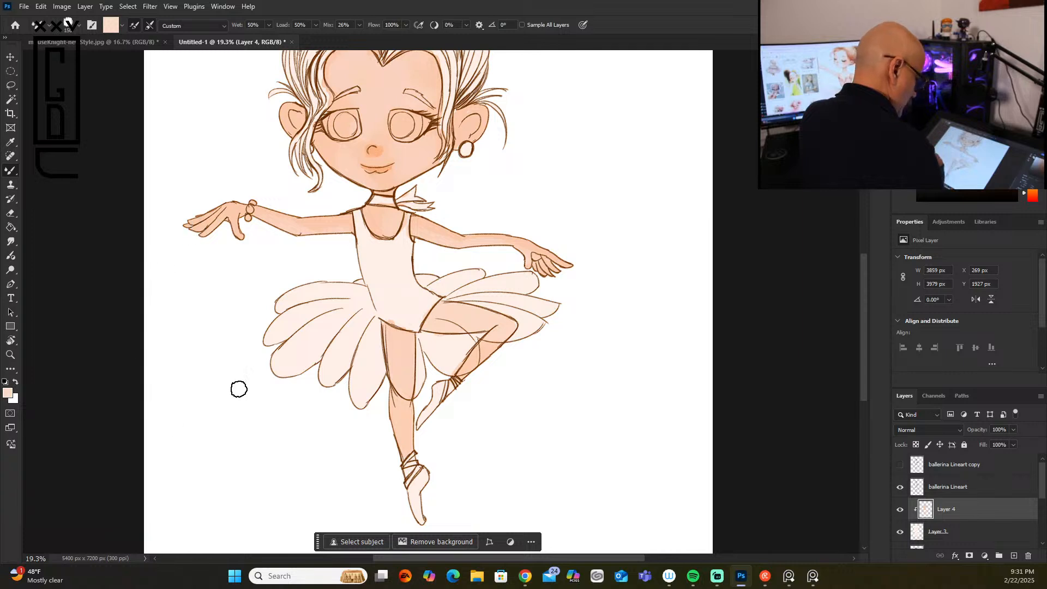
pyautogui.moveTo(398, 370)
pyautogui.mouseDown()
pyautogui.moveTo(413, 438)
pyautogui.moveTo(411, 406)
pyautogui.mouseUp()
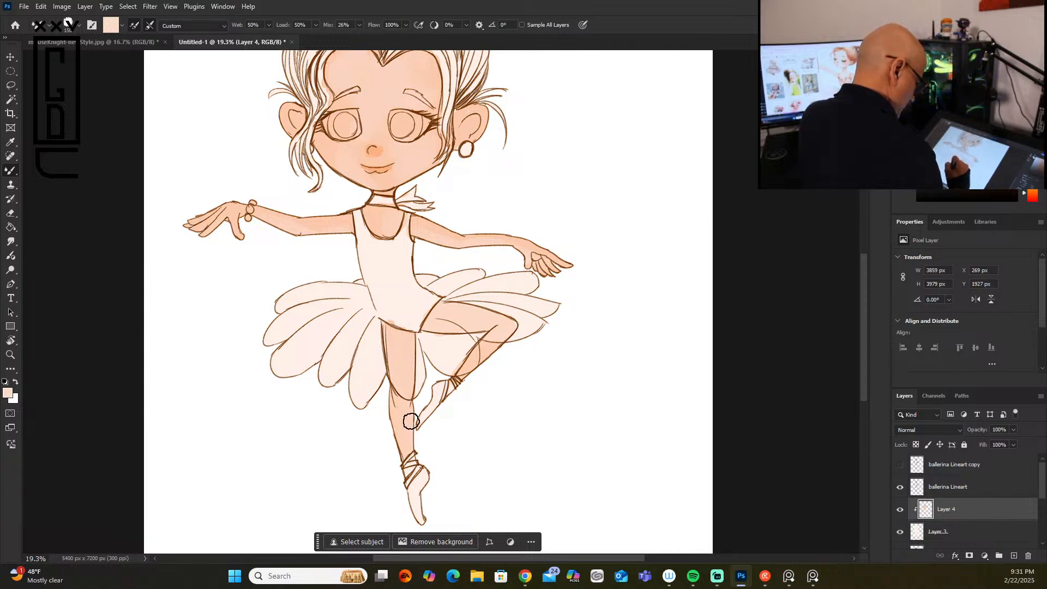
pyautogui.moveTo(487, 346); pyautogui.dragTo(455, 380)
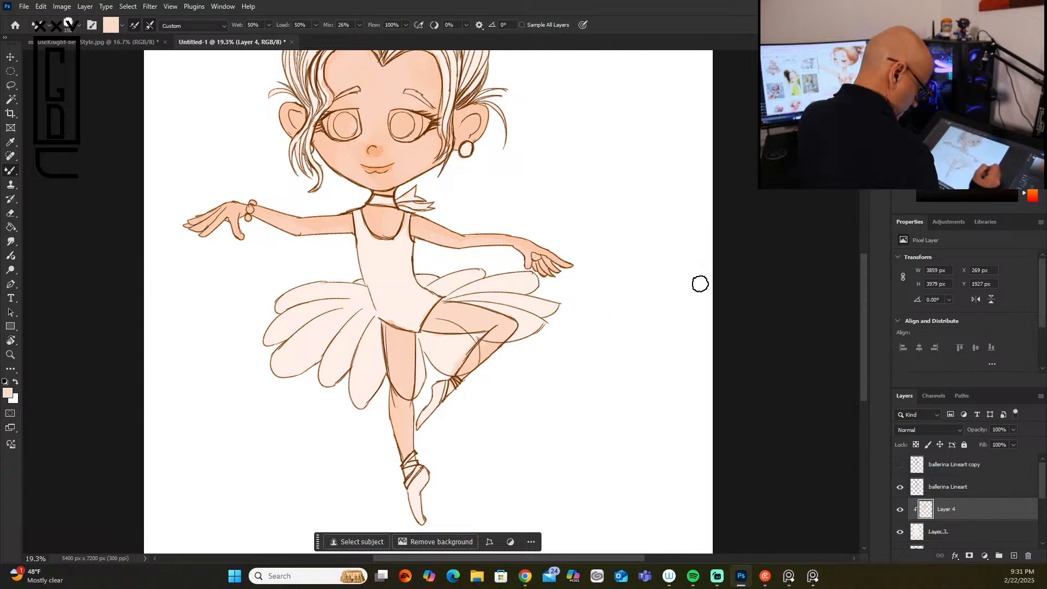
pyautogui.moveTo(480, 340); pyautogui.dragTo(460, 362)
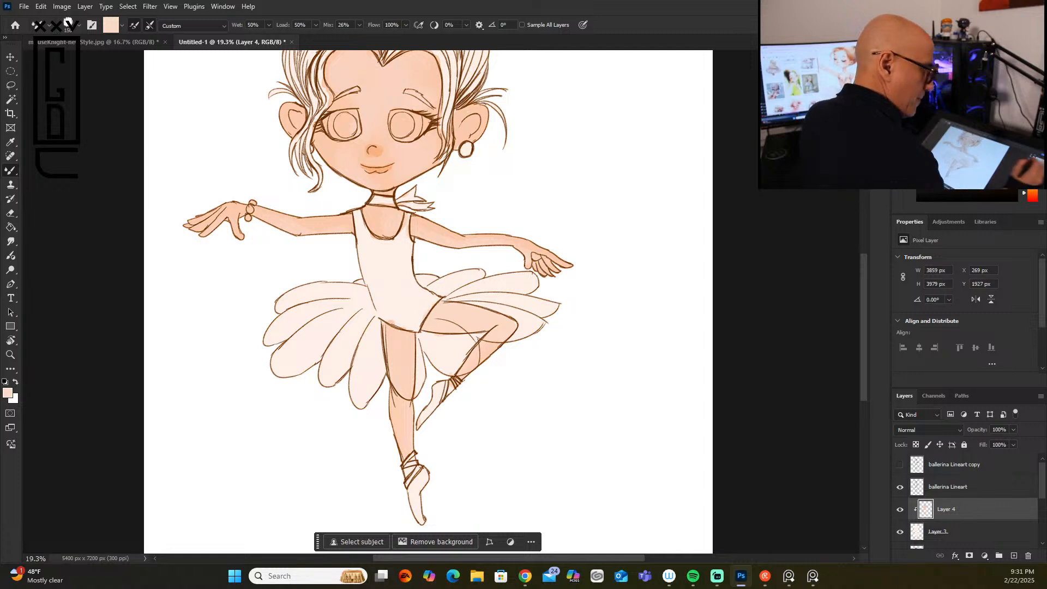
# Step: Paint very pale pink highlights on the forehead, nose bridge, cheeks and chin, varying the brush size down to 50
pyautogui.click(925, 61)
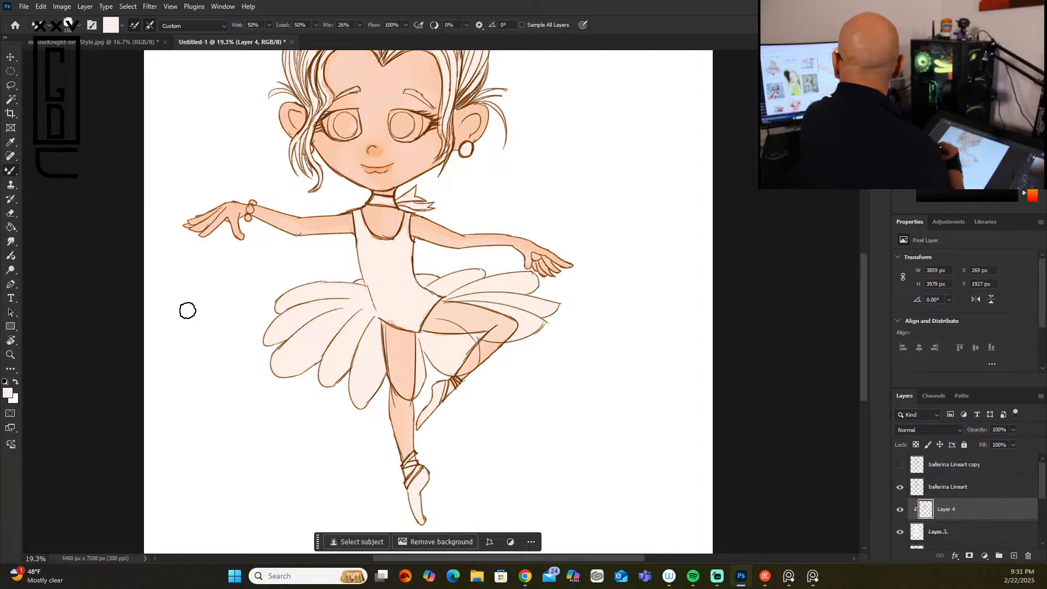
pyautogui.moveTo(399, 70)
pyautogui.mouseDown()
pyautogui.moveTo(404, 61)
pyautogui.moveTo(377, 110)
pyautogui.moveTo(378, 129)
pyautogui.moveTo(371, 121)
pyautogui.mouseUp()
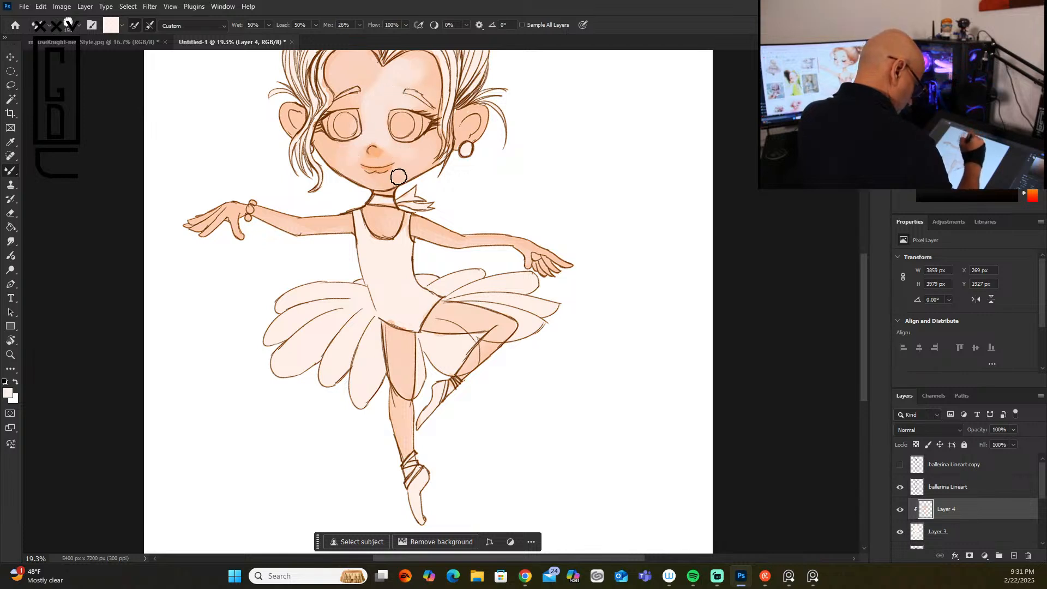
pyautogui.press('[')
pyautogui.press('[')
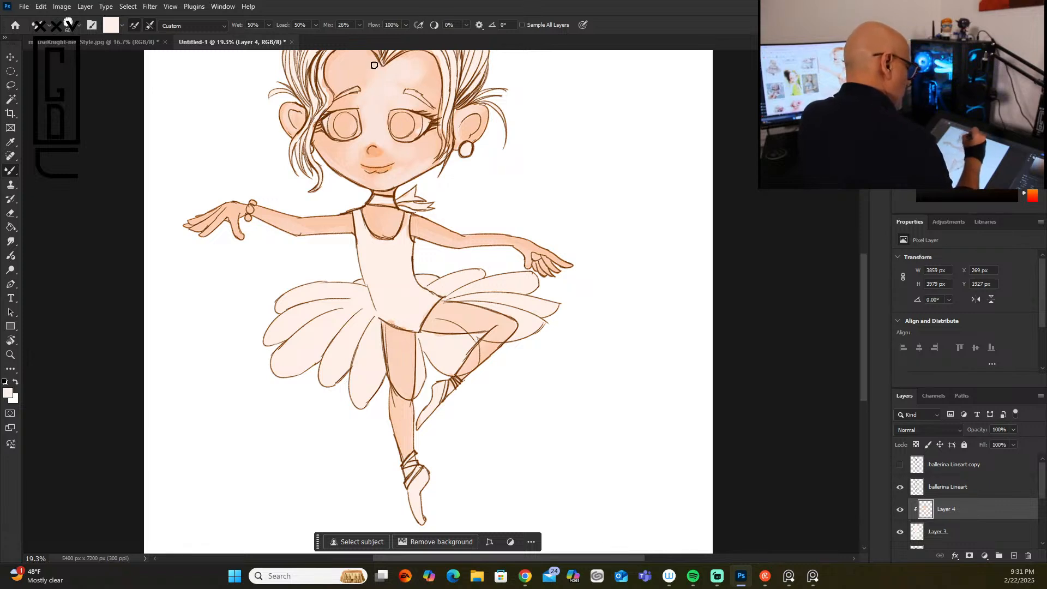
pyautogui.press(']')
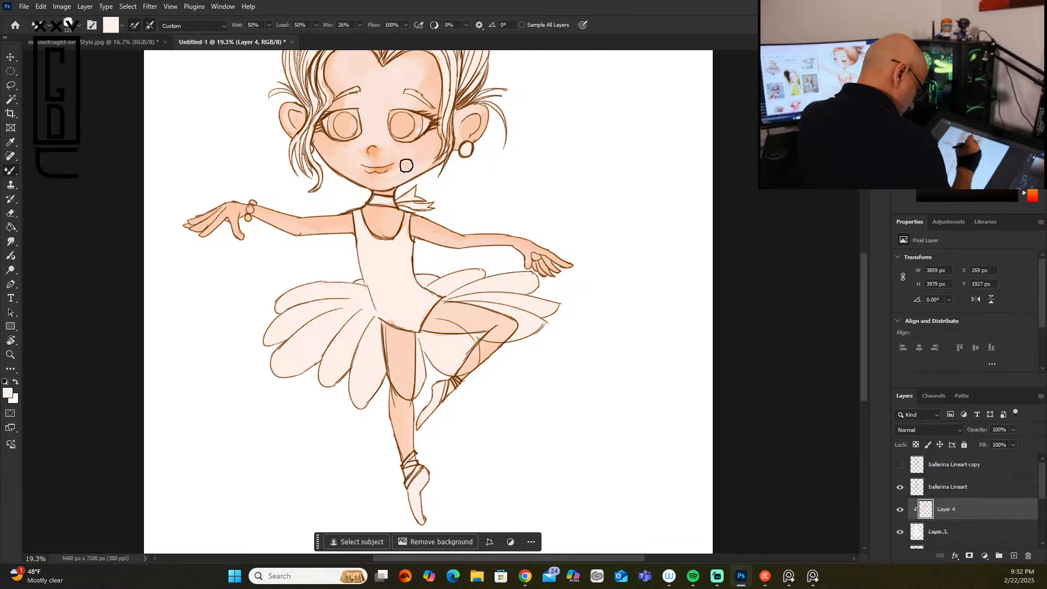
pyautogui.press('[')
pyautogui.press('[')
pyautogui.press('[')
pyautogui.press('[')
pyautogui.press('[')
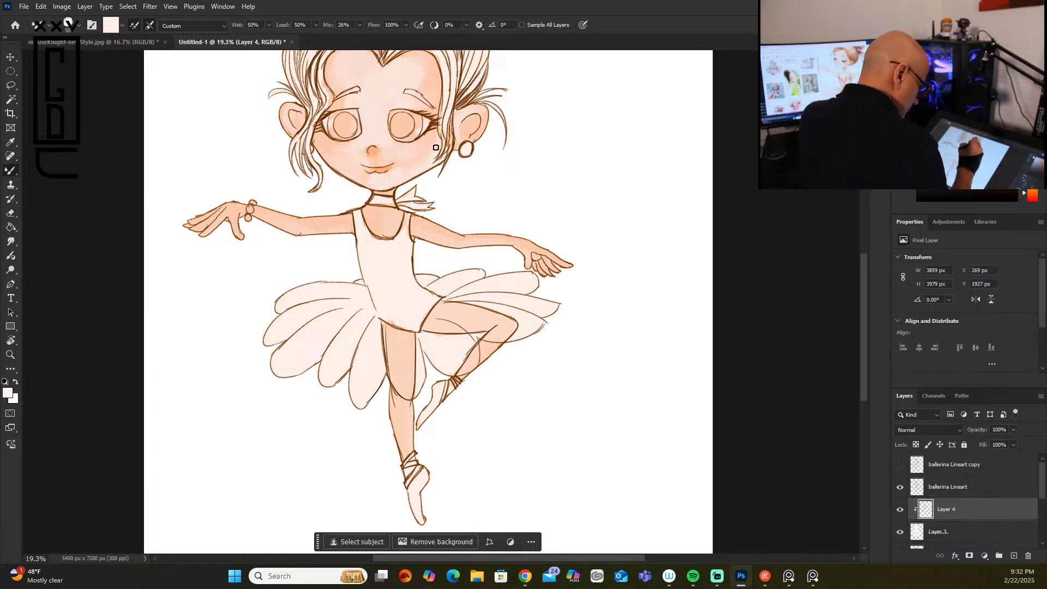
pyautogui.moveTo(398, 172); pyautogui.dragTo(397, 159)
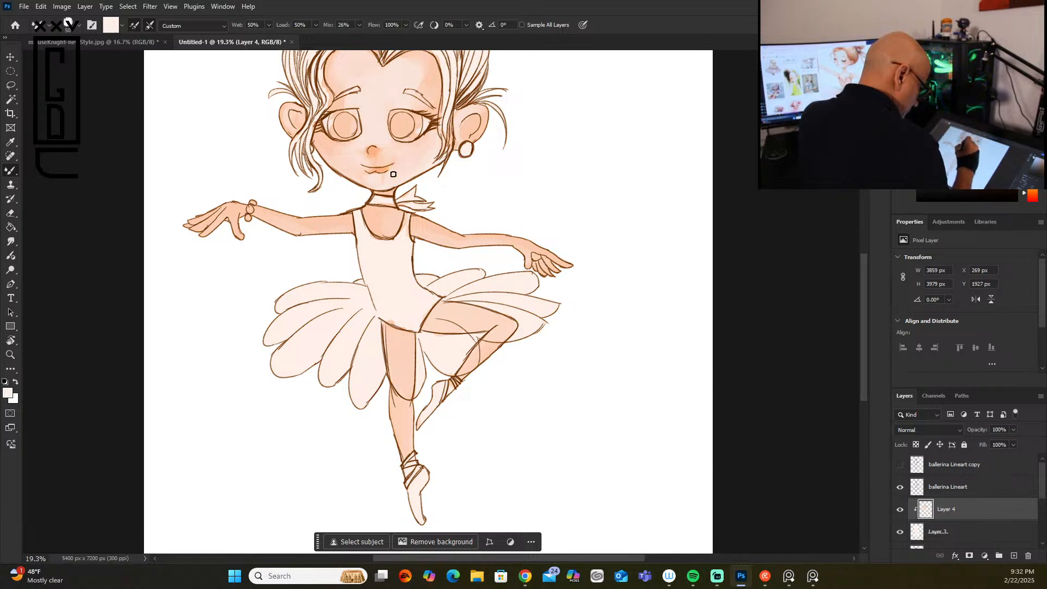
pyautogui.moveTo(319, 149); pyautogui.dragTo(341, 146)
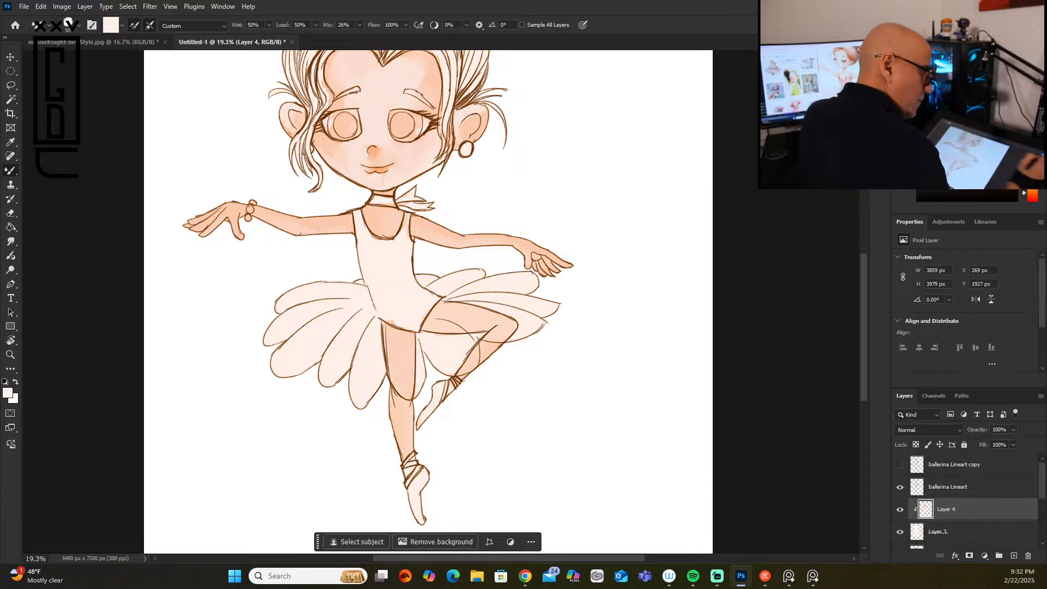
# Step: Add white highlights to the forehead and between the eyes, and soften the nose and mouth area with pale peach
pyautogui.click(918, 61)
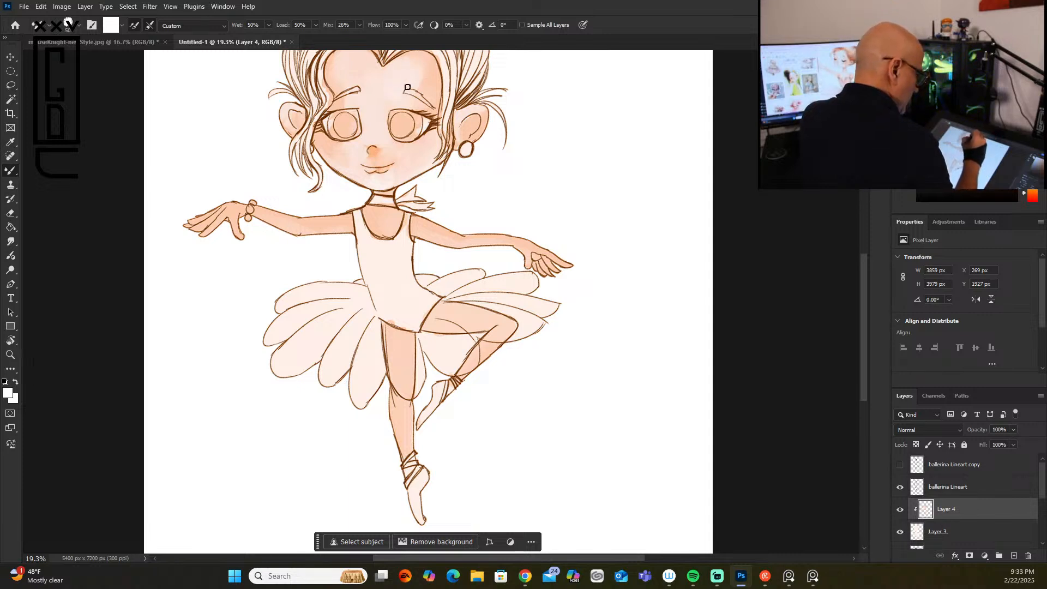
pyautogui.keyDown('alt'); pyautogui.click(356, 60); pyautogui.keyUp('alt')
pyautogui.moveTo(338, 77)
pyautogui.mouseDown()
pyautogui.moveTo(350, 79)
pyautogui.moveTo(337, 72)
pyautogui.moveTo(352, 101)
pyautogui.moveTo(360, 69)
pyautogui.moveTo(370, 81)
pyautogui.mouseUp()
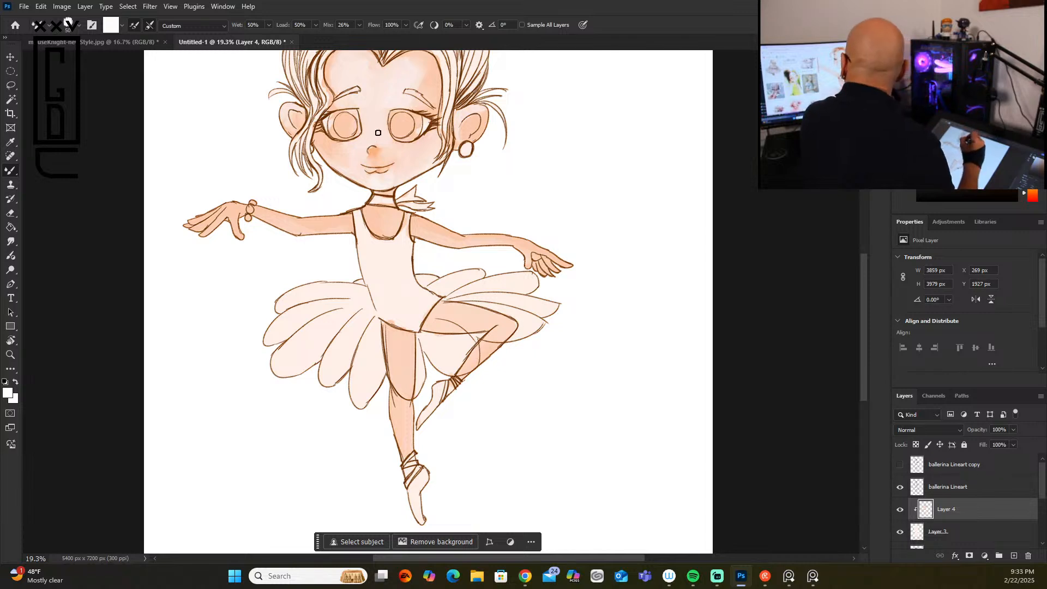
pyautogui.click(928, 65)
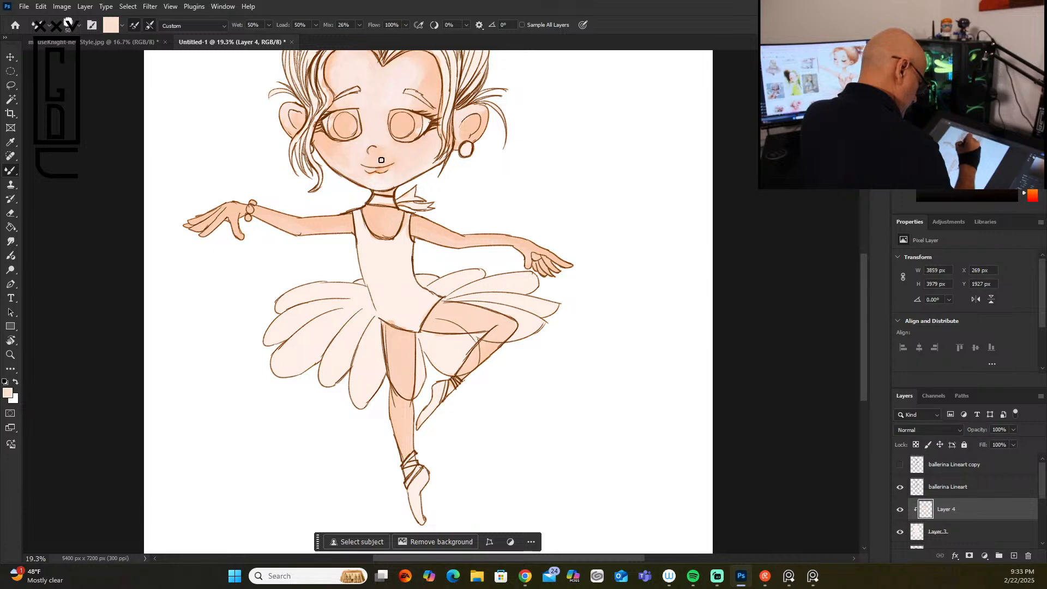
pyautogui.moveTo(380, 169); pyautogui.dragTo(370, 169)
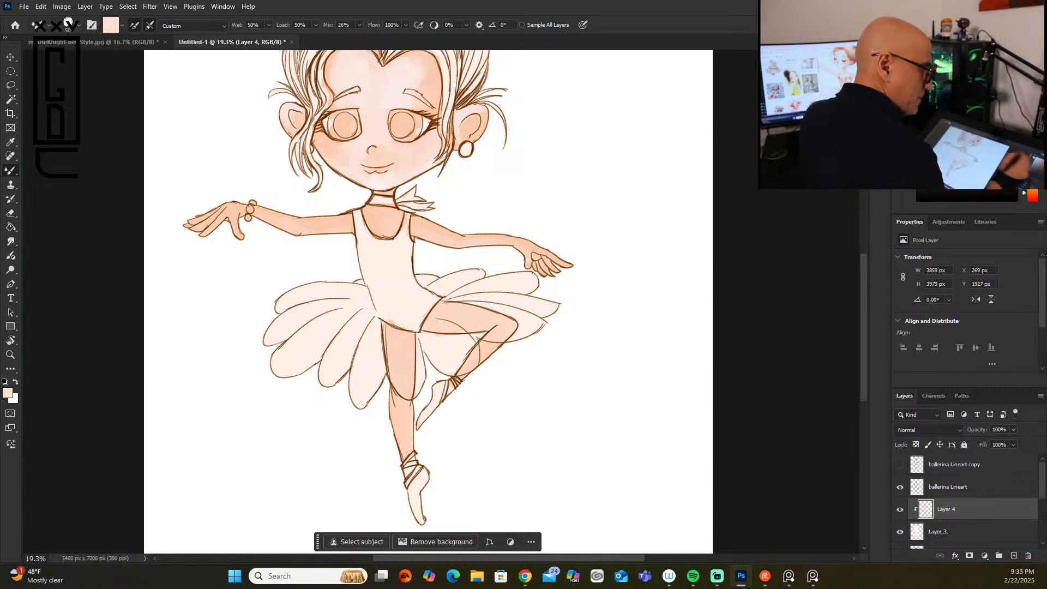
# Step: Paint light orange blush on both cheeks, the nose and the lips with a slightly larger brush
pyautogui.keyDown('alt'); pyautogui.click(426, 139); pyautogui.keyUp('alt')
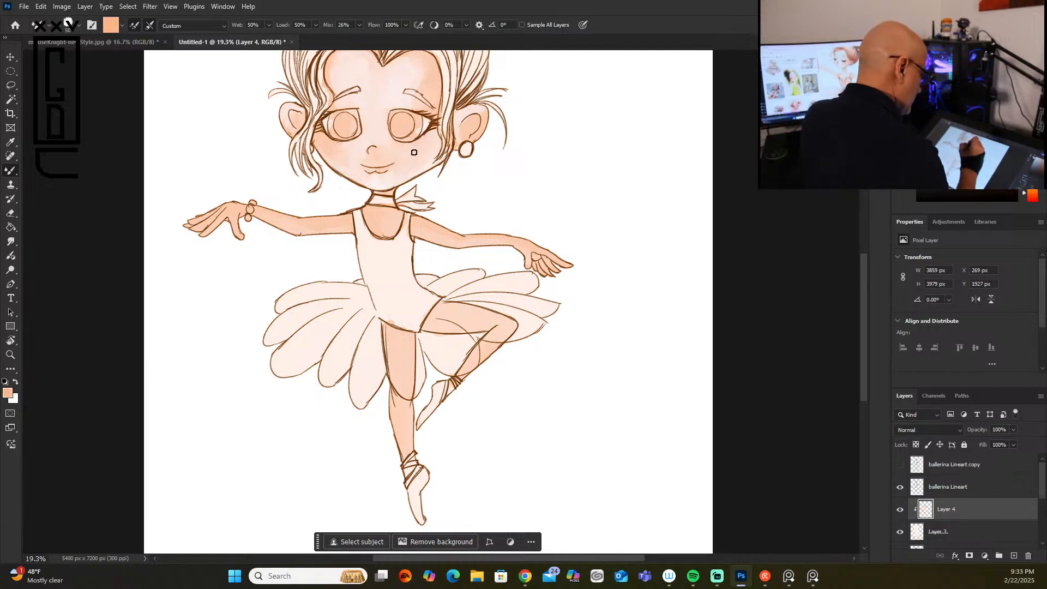
pyautogui.press(']')
pyautogui.moveTo(414, 154)
pyautogui.mouseDown()
pyautogui.moveTo(392, 148)
pyautogui.moveTo(417, 159)
pyautogui.moveTo(408, 167)
pyautogui.moveTo(422, 155)
pyautogui.moveTo(400, 160)
pyautogui.moveTo(402, 135)
pyautogui.moveTo(403, 172)
pyautogui.moveTo(432, 150)
pyautogui.moveTo(432, 136)
pyautogui.moveTo(411, 172)
pyautogui.moveTo(429, 161)
pyautogui.moveTo(402, 144)
pyautogui.mouseUp()
pyautogui.moveTo(339, 149); pyautogui.dragTo(328, 152)
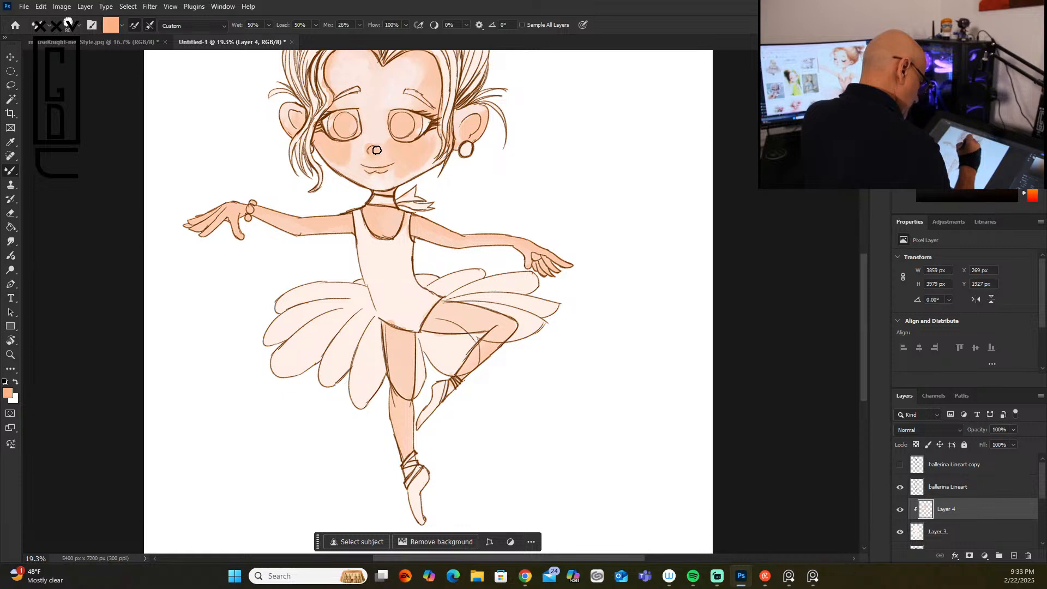
pyautogui.moveTo(384, 170); pyautogui.dragTo(372, 169)
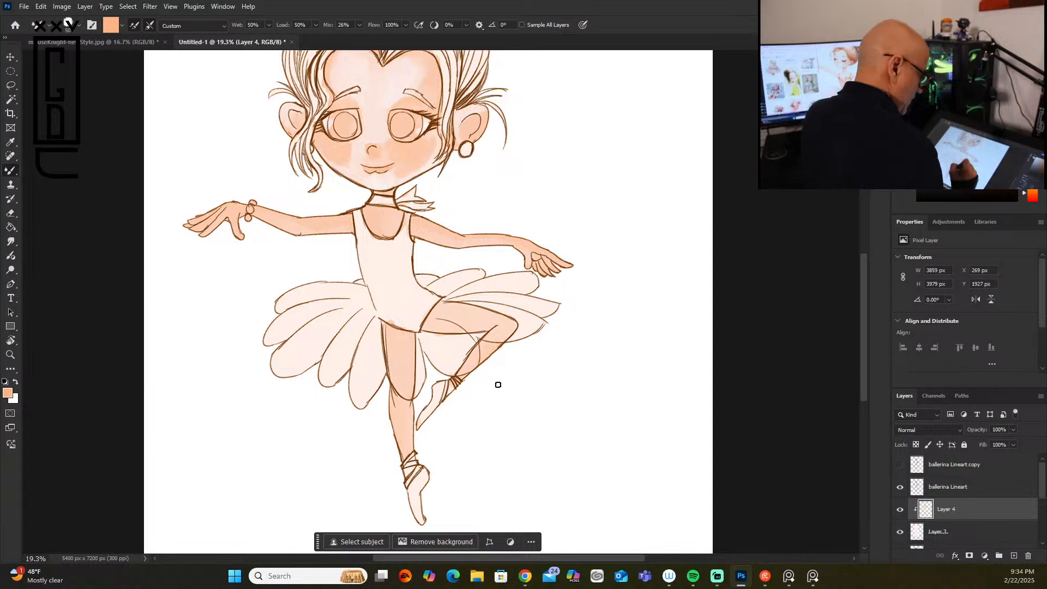
# Step: Soften the orange blush on the cheeks, nose and lips with pale peach and check the whole figure
pyautogui.click(941, 58)
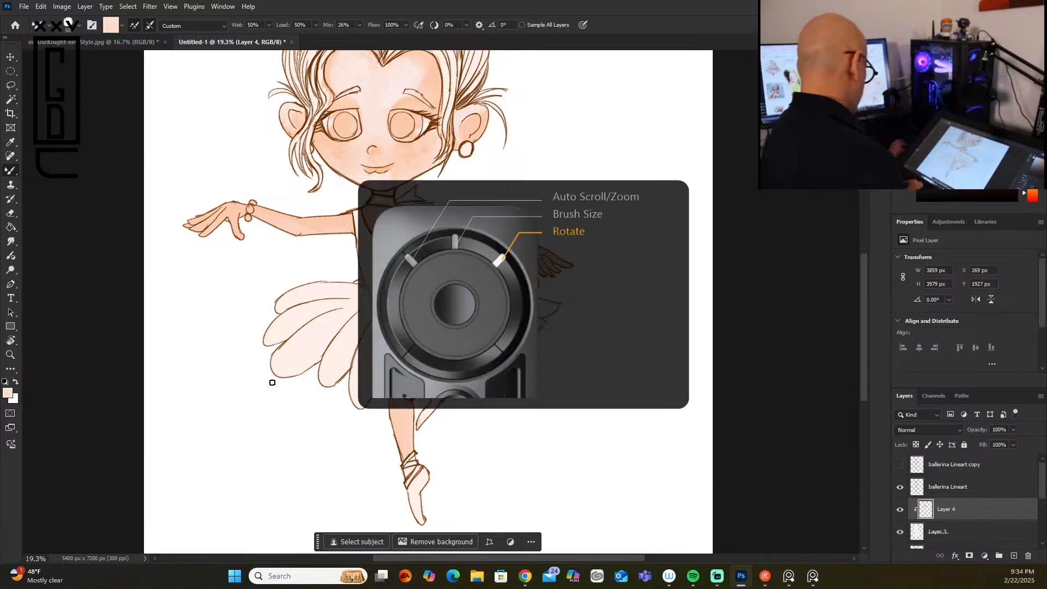
pyautogui.scroll(-5, 272, 382)
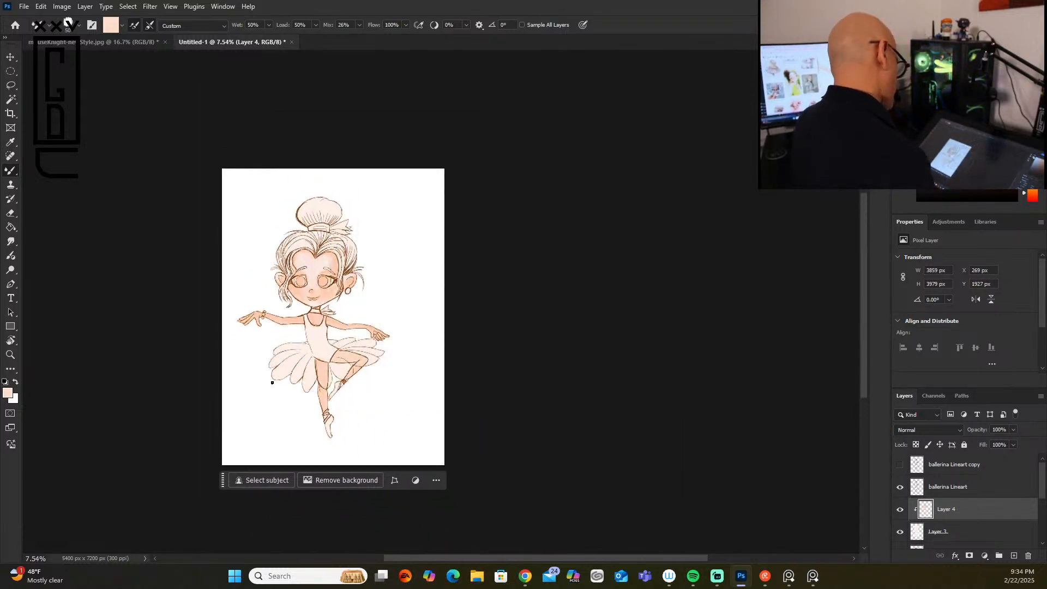
pyautogui.scroll(5, 272, 382)
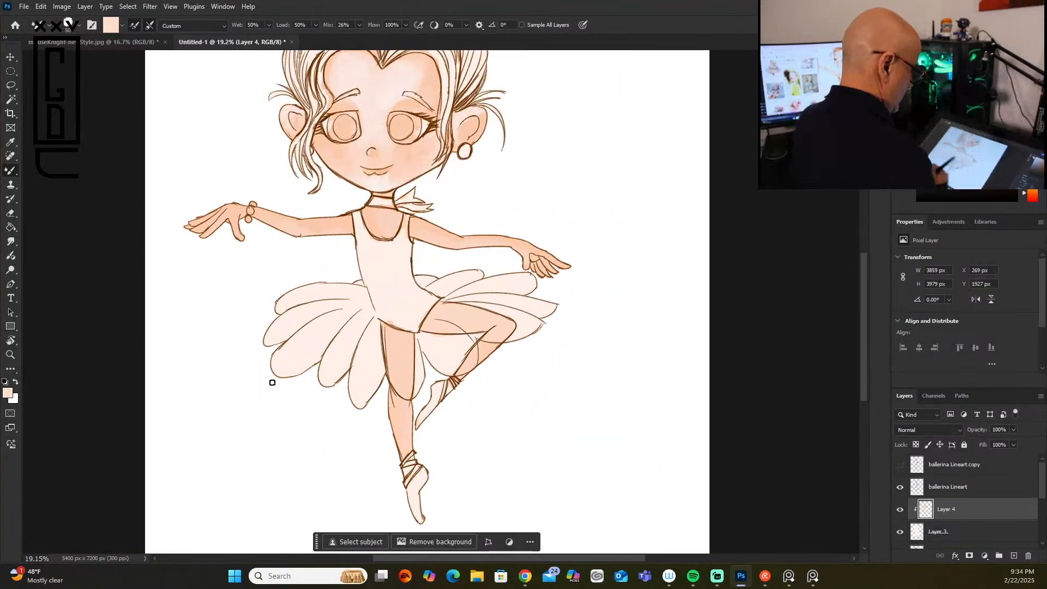
pyautogui.moveTo(861, 292)
pyautogui.mouseDown()
pyautogui.moveTo(860, 250)
pyautogui.moveTo(862, 287)
pyautogui.mouseUp()
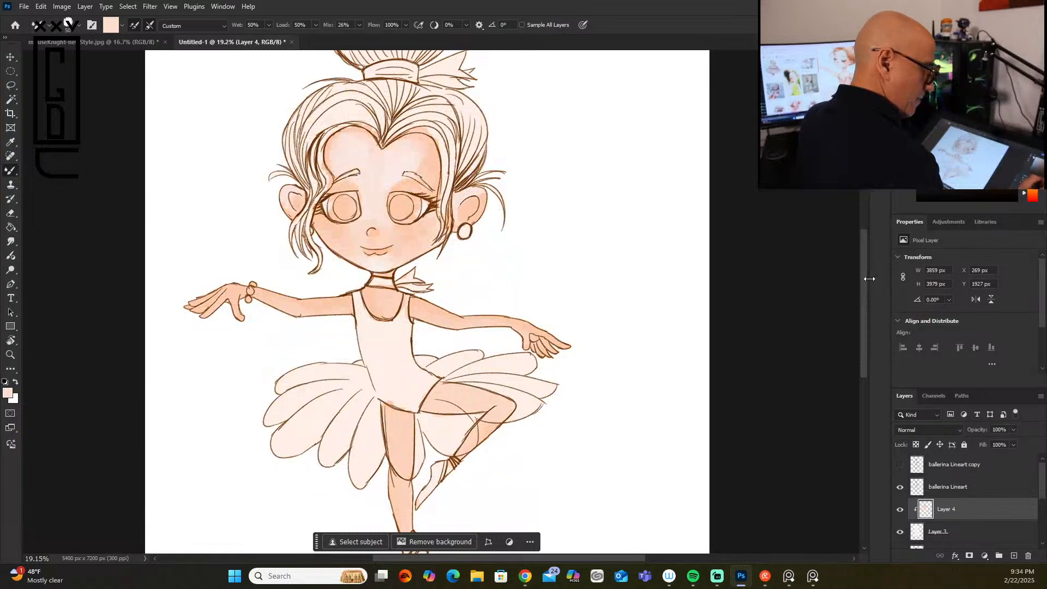
# Step: Paint the tip of the nose in saturated orange with a 20 px brush on Layer 4
pyautogui.click(991, 61)
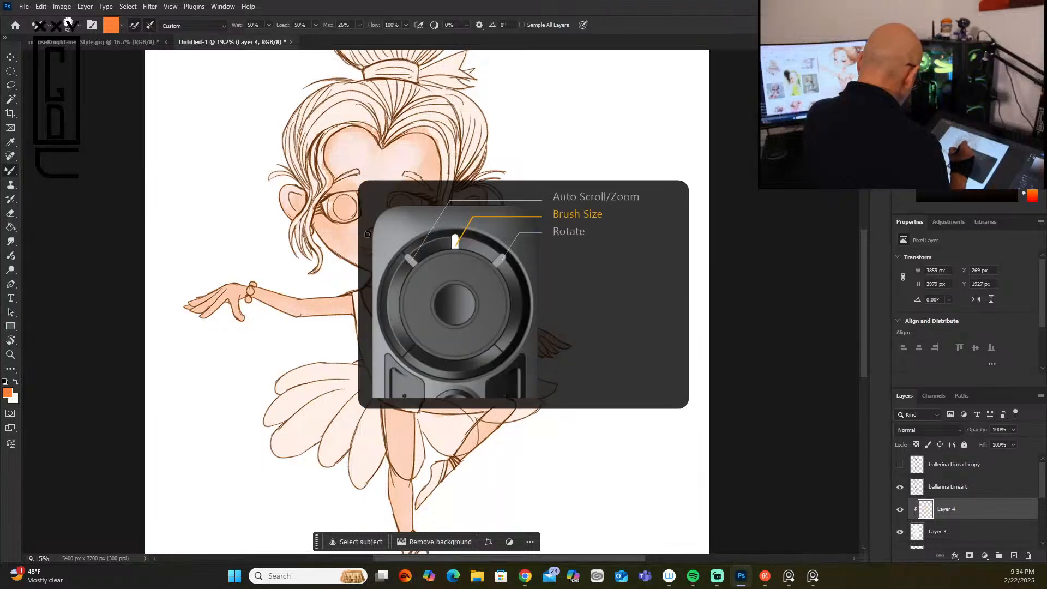
pyautogui.scroll(5, 367, 234)
pyautogui.scroll(1, 378, 231)
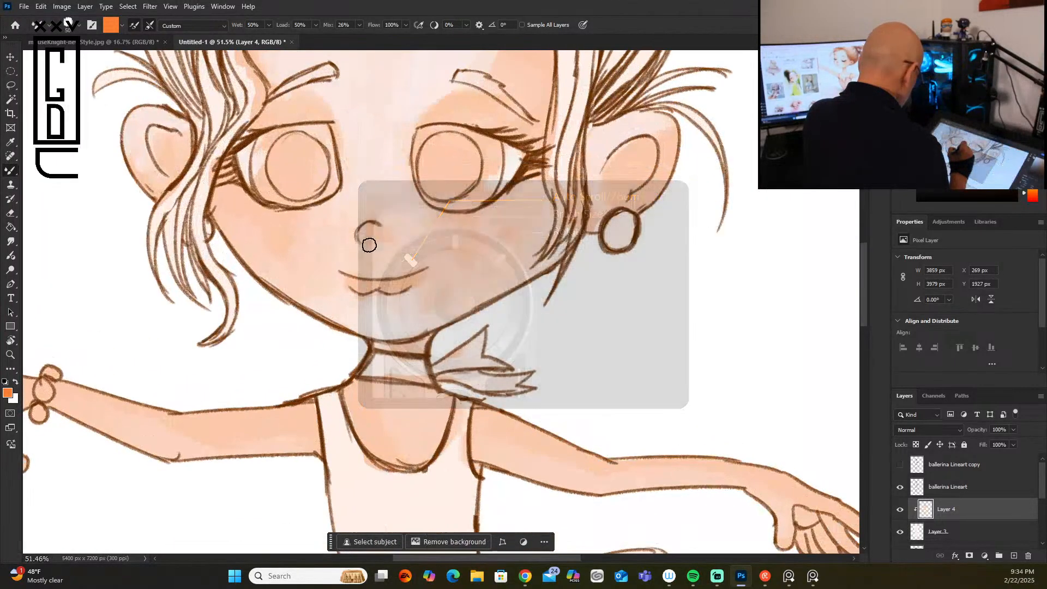
pyautogui.press('[')
pyautogui.press('[')
pyautogui.press('[')
pyautogui.press('[')
pyautogui.press('[')
pyautogui.press('[')
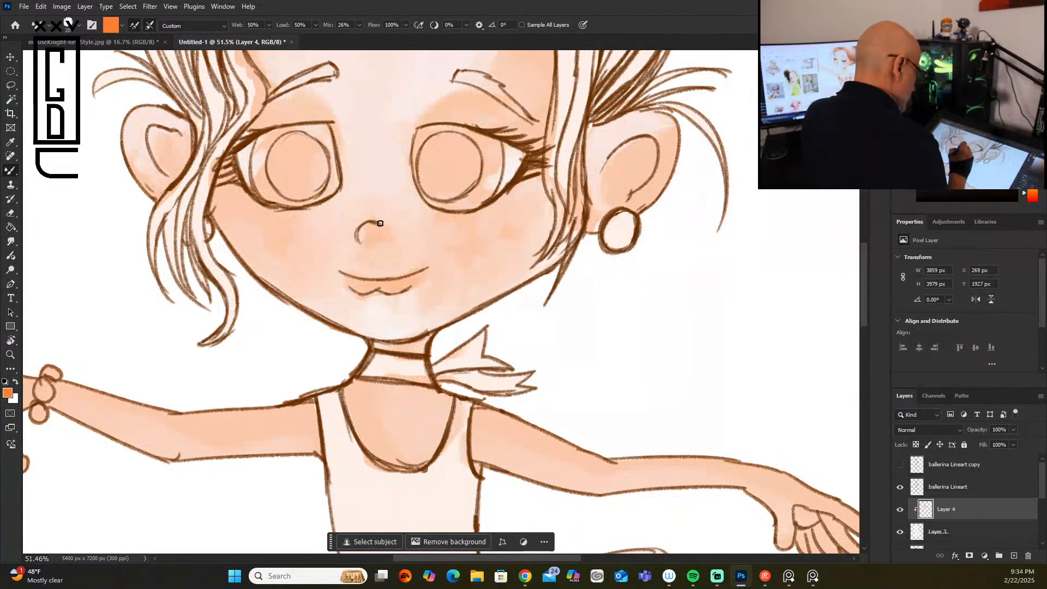
pyautogui.moveTo(369, 243); pyautogui.dragTo(374, 233)
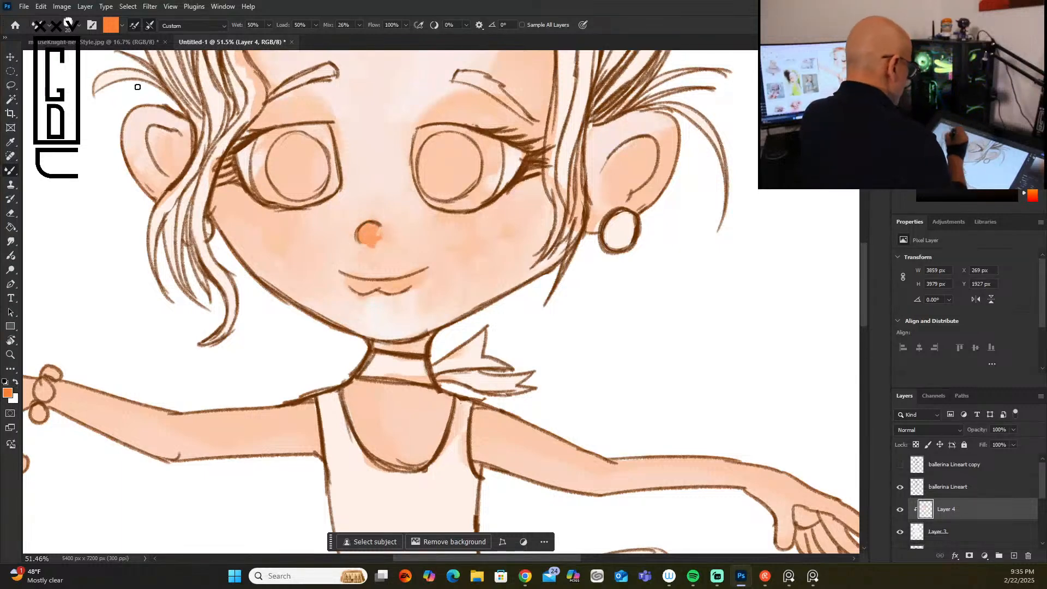
# Step: Blend the orange on the nose into the surrounding skin with the blender gus brush
pyautogui.click(78, 26)
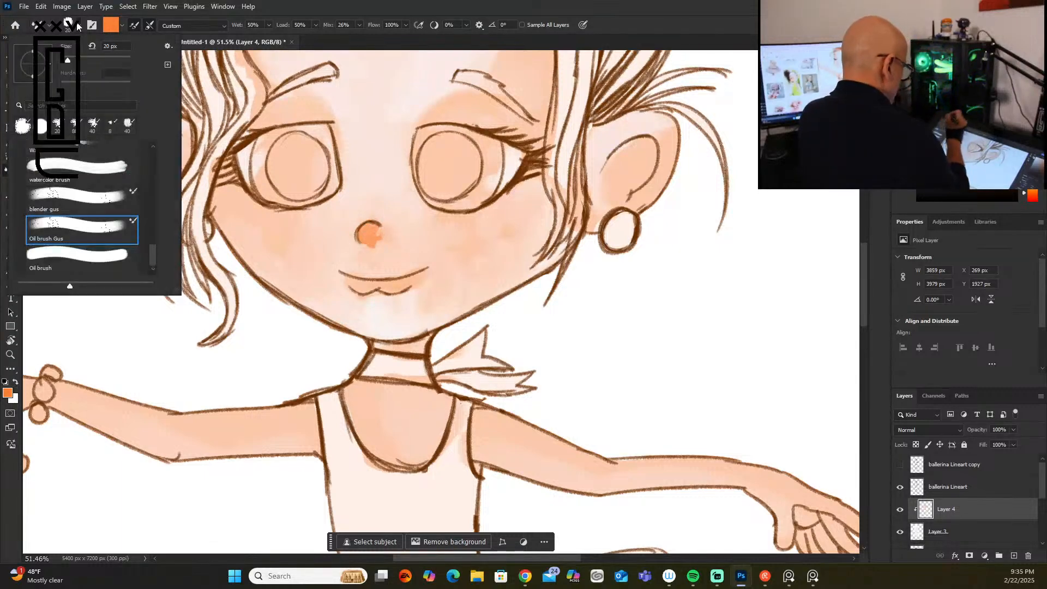
pyautogui.click(106, 198)
pyautogui.moveTo(380, 237)
pyautogui.mouseDown()
pyautogui.moveTo(358, 247)
pyautogui.moveTo(355, 228)
pyautogui.moveTo(366, 212)
pyautogui.moveTo(359, 252)
pyautogui.moveTo(396, 233)
pyautogui.moveTo(377, 208)
pyautogui.mouseUp()
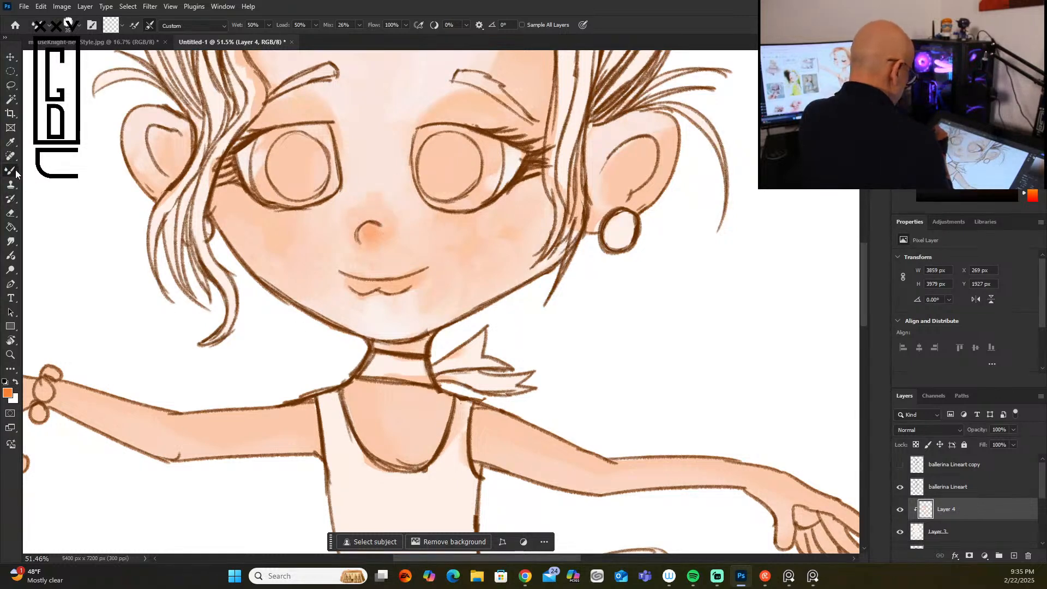
# Step: Add saturated orange accents to the nose and fill both lips with the Oil brush Gus brush
pyautogui.click(78, 28)
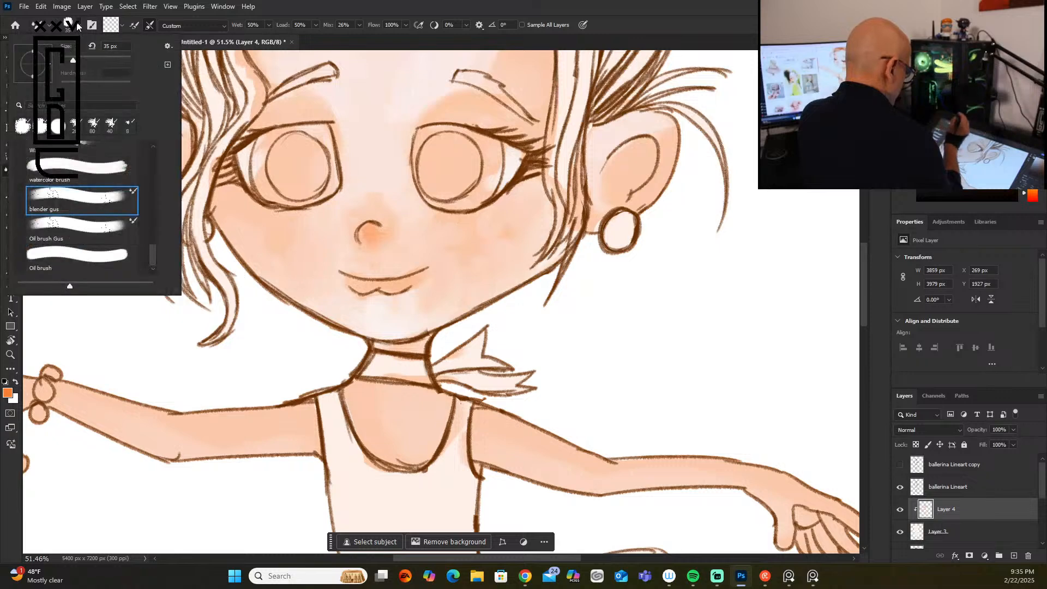
pyautogui.click(109, 233)
pyautogui.moveTo(368, 229); pyautogui.dragTo(380, 233)
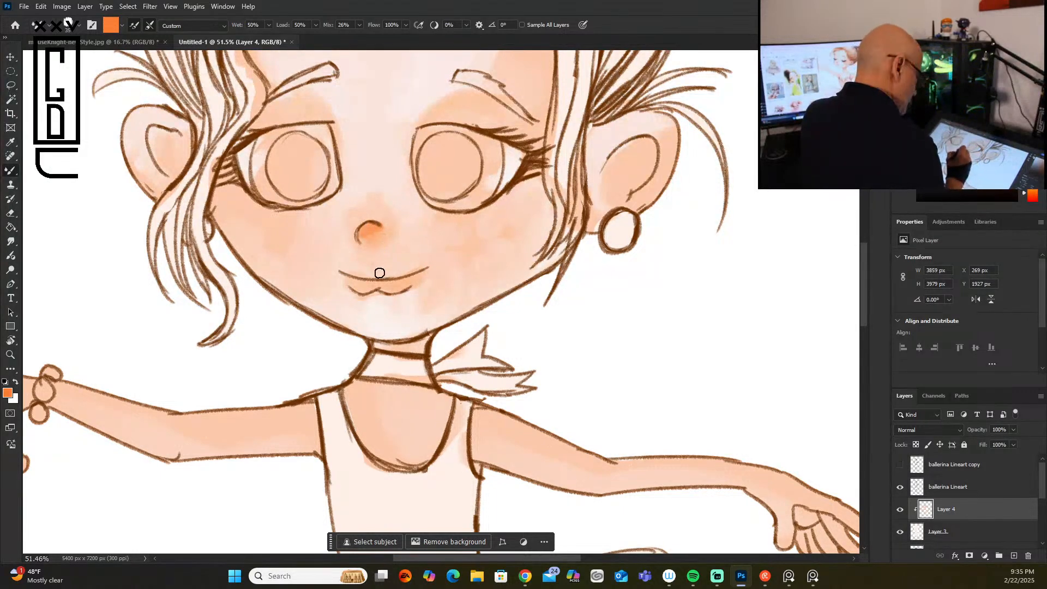
pyautogui.moveTo(357, 273)
pyautogui.mouseDown()
pyautogui.moveTo(414, 270)
pyautogui.moveTo(353, 283)
pyautogui.moveTo(417, 278)
pyautogui.mouseUp()
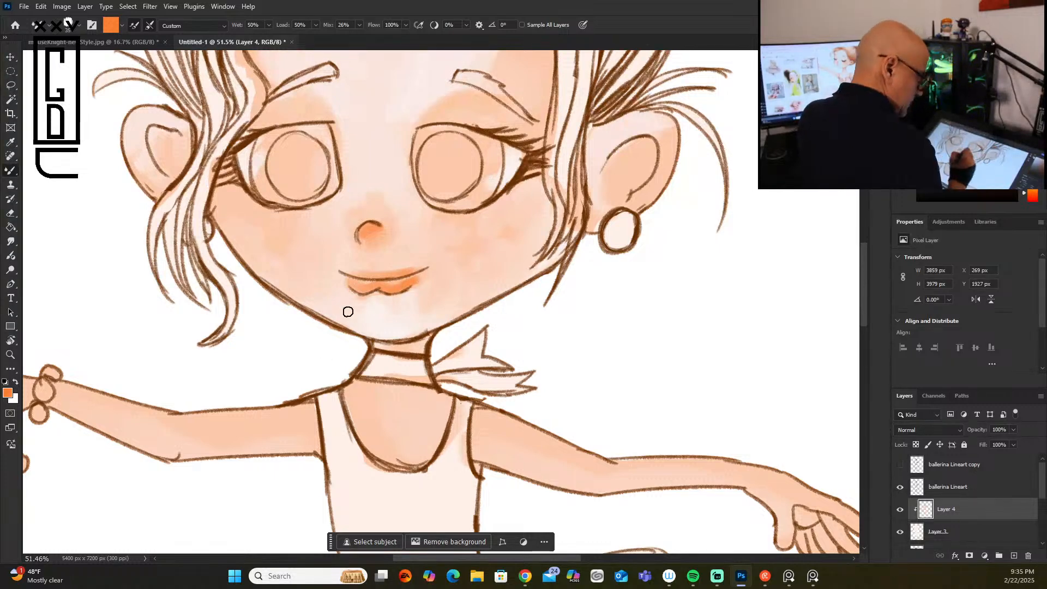
# Step: Soften the orange on the lower lip with pale peach highlights on Layer 4
pyautogui.click(958, 59)
pyautogui.click(942, 58)
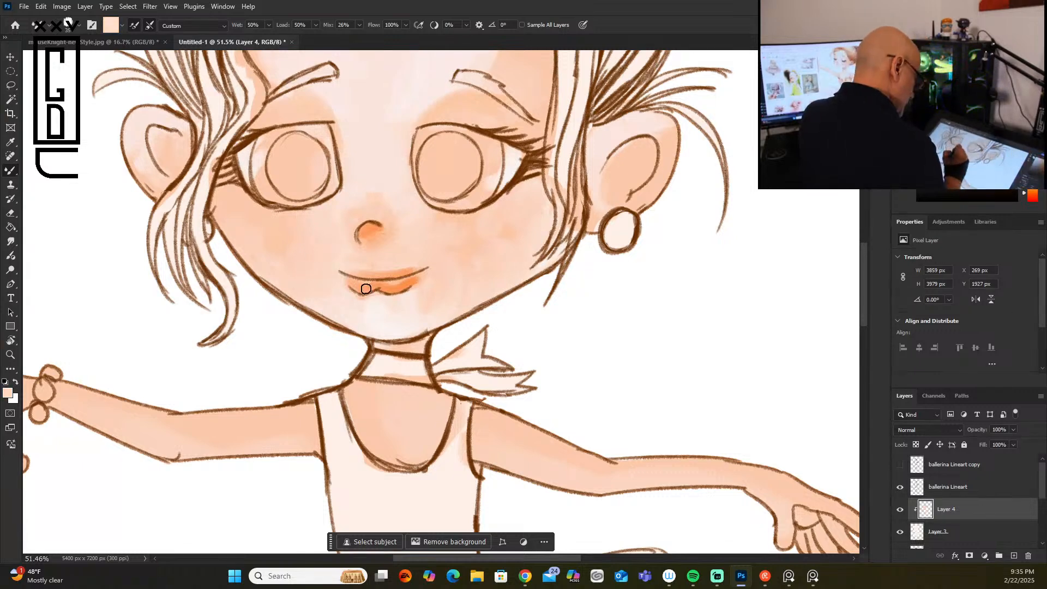
pyautogui.moveTo(354, 280); pyautogui.dragTo(406, 281)
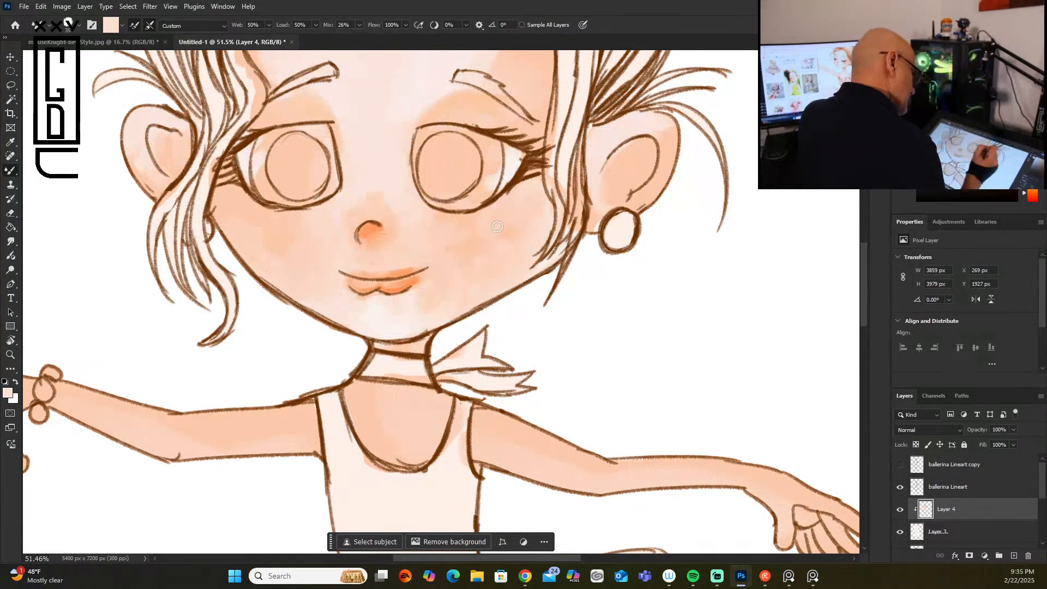
# Step: Paint medium orange blush over both cheeks with an enlarged Oil brush Gus brush
pyautogui.click(966, 66)
pyautogui.click(976, 67)
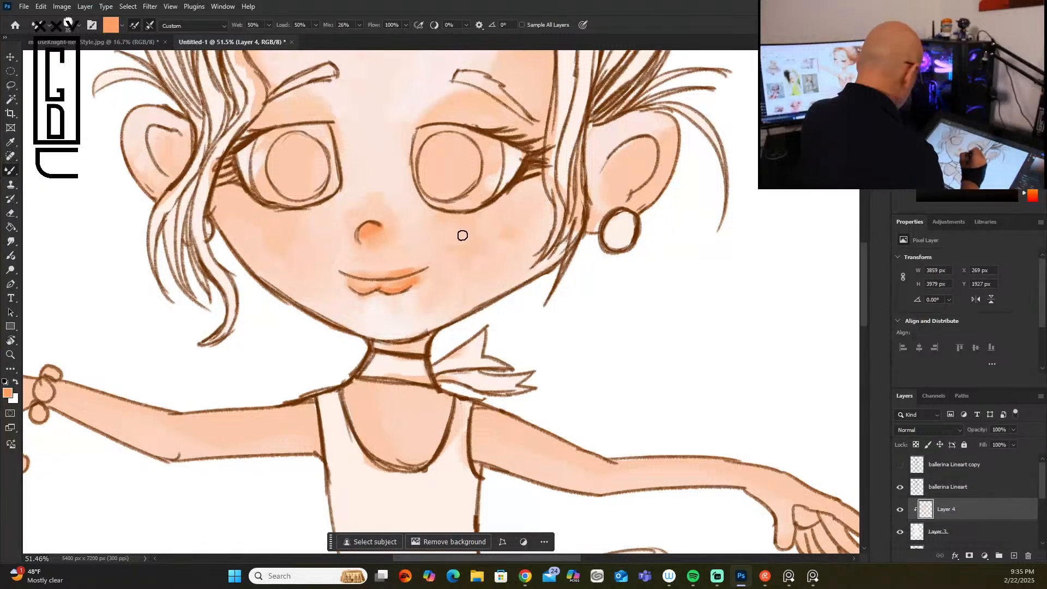
pyautogui.press(']')
pyautogui.press(']')
pyautogui.press(']')
pyautogui.press(']')
pyautogui.press(']')
pyautogui.press(']')
pyautogui.press(']')
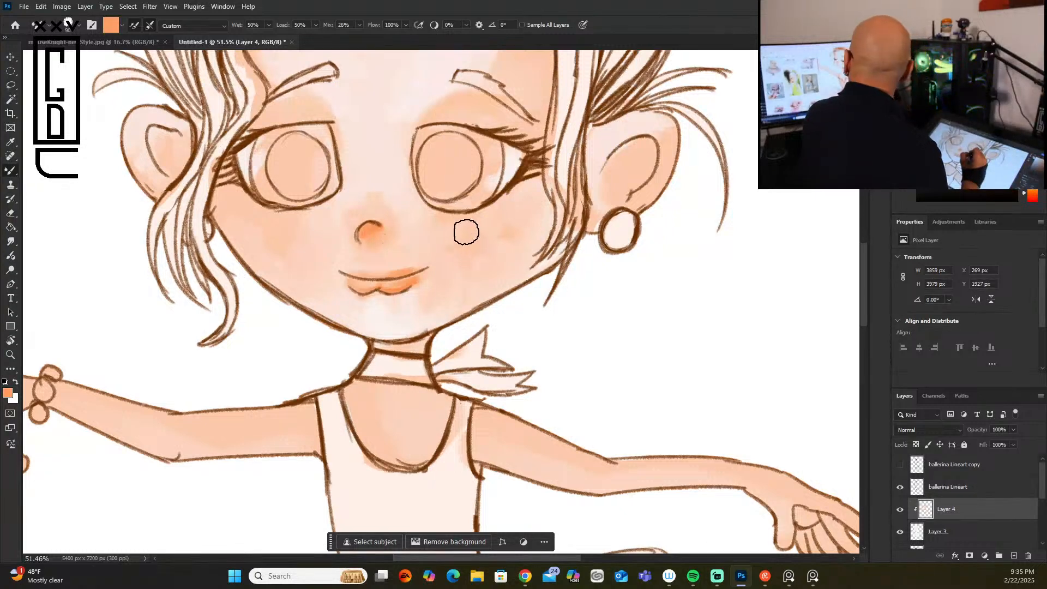
pyautogui.moveTo(493, 223)
pyautogui.mouseDown()
pyautogui.moveTo(511, 200)
pyautogui.moveTo(508, 221)
pyautogui.moveTo(485, 226)
pyautogui.moveTo(510, 211)
pyautogui.moveTo(506, 241)
pyautogui.moveTo(479, 239)
pyautogui.moveTo(482, 223)
pyautogui.moveTo(517, 203)
pyautogui.moveTo(499, 253)
pyautogui.mouseUp()
pyautogui.moveTo(255, 218)
pyautogui.mouseDown()
pyautogui.moveTo(248, 210)
pyautogui.moveTo(242, 224)
pyautogui.moveTo(260, 219)
pyautogui.moveTo(250, 243)
pyautogui.moveTo(276, 276)
pyautogui.moveTo(264, 234)
pyautogui.moveTo(240, 211)
pyautogui.moveTo(282, 281)
pyautogui.mouseUp()
pyautogui.moveTo(511, 206)
pyautogui.mouseDown()
pyautogui.moveTo(524, 231)
pyautogui.moveTo(532, 191)
pyautogui.mouseUp()
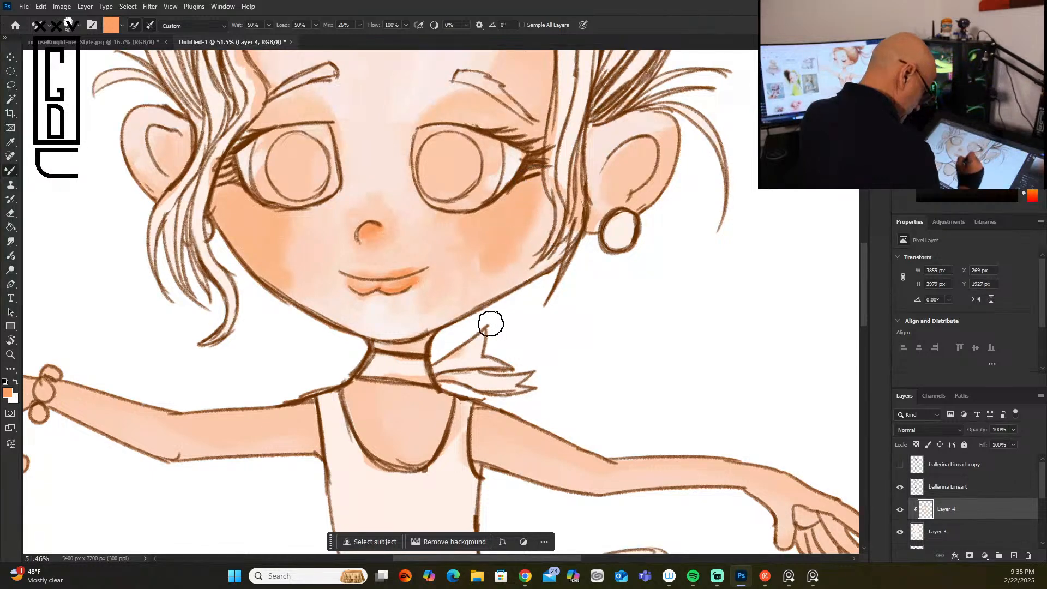
# Step: Shade the inner folds of both ears in medium orange with a smaller brush
pyautogui.press('[')
pyautogui.press('[')
pyautogui.press('[')
pyautogui.press('[')
pyautogui.press('[')
pyautogui.press('[')
pyautogui.press('[')
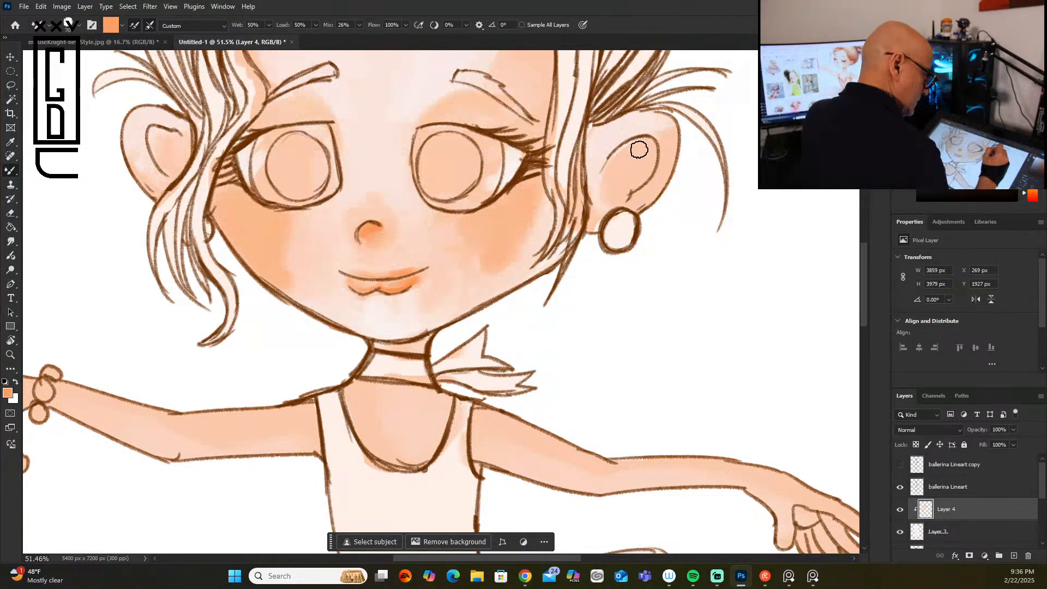
pyautogui.moveTo(644, 144)
pyautogui.mouseDown()
pyautogui.moveTo(632, 188)
pyautogui.moveTo(640, 153)
pyautogui.moveTo(610, 162)
pyautogui.mouseUp()
pyautogui.moveTo(616, 212); pyautogui.dragTo(623, 200)
pyautogui.moveTo(187, 151)
pyautogui.mouseDown()
pyautogui.moveTo(163, 159)
pyautogui.moveTo(172, 167)
pyautogui.moveTo(164, 142)
pyautogui.moveTo(179, 137)
pyautogui.moveTo(162, 146)
pyautogui.moveTo(186, 175)
pyautogui.mouseUp()
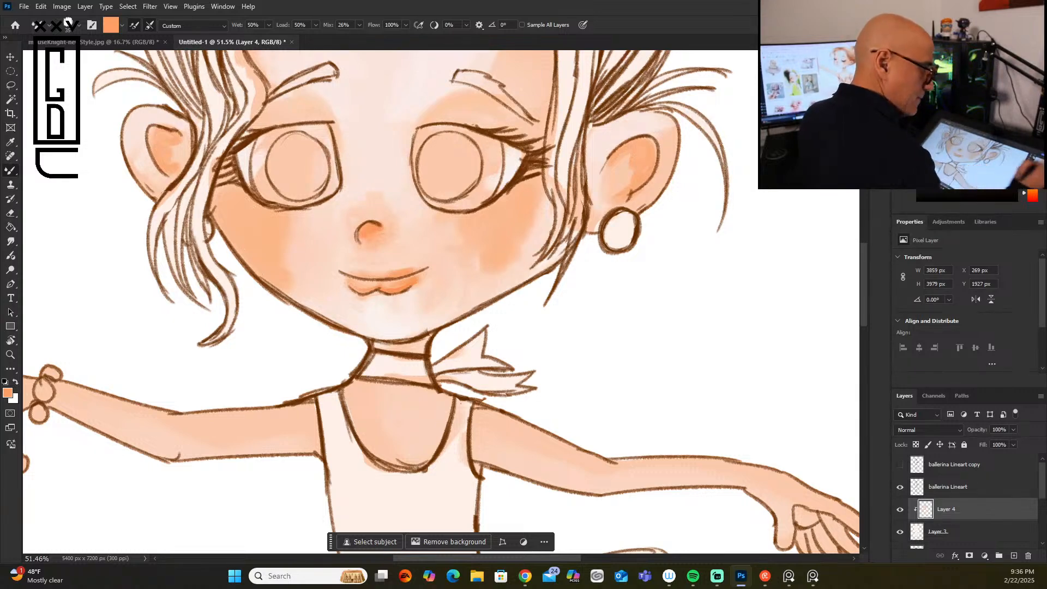
# Step: Paint saturated orange shading along the underside of the nose
pyautogui.click(1010, 61)
pyautogui.press('[')
pyautogui.press('[')
pyautogui.press('[')
pyautogui.press('[')
pyautogui.press('[')
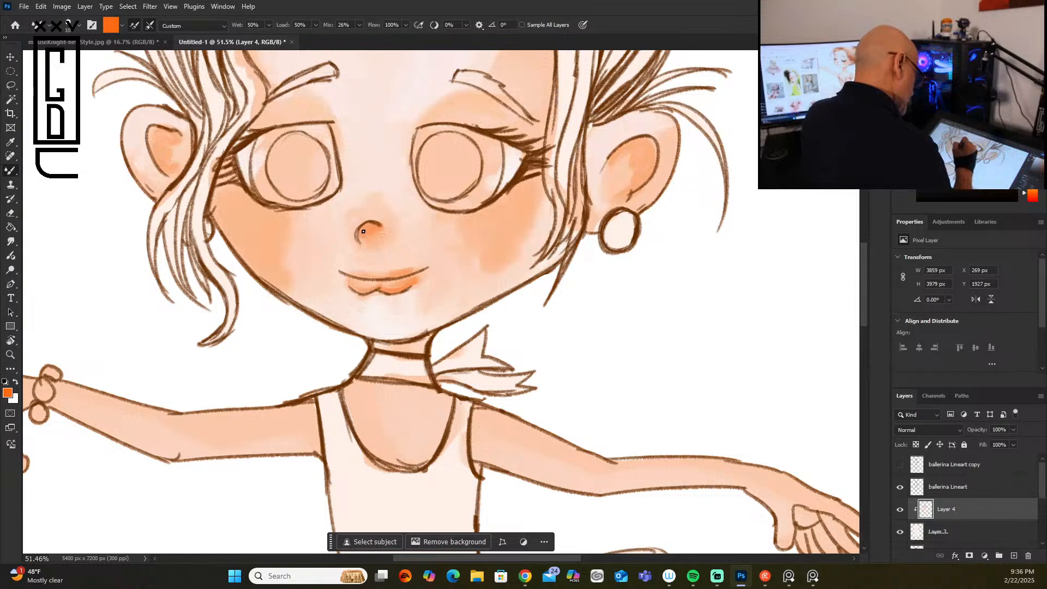
pyautogui.press(']')
pyautogui.press(']')
pyautogui.press(']')
pyautogui.press(']')
pyautogui.press(']')
pyautogui.press(']')
pyautogui.press(']')
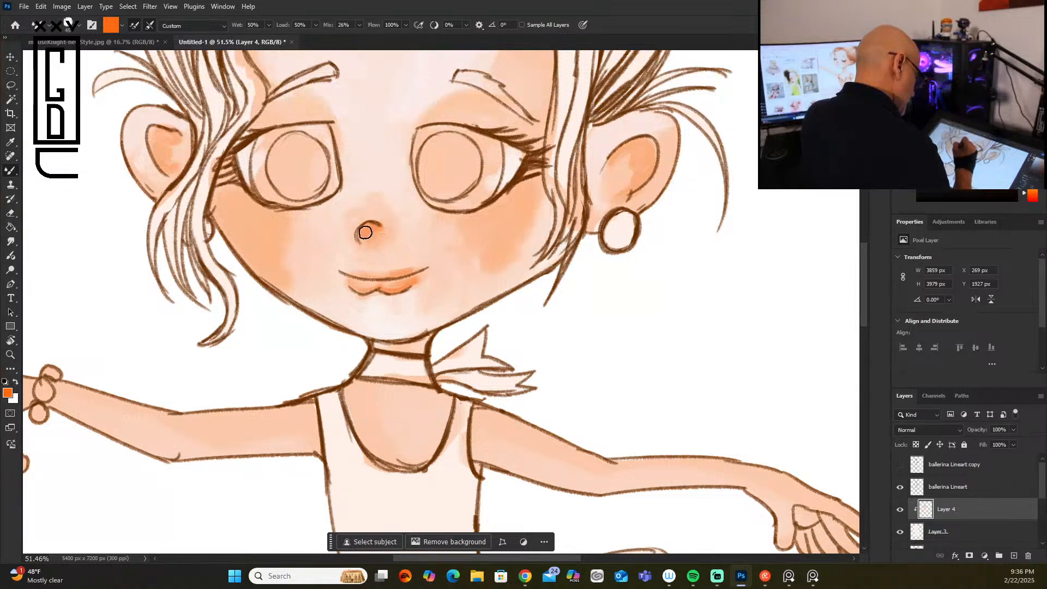
pyautogui.press('[')
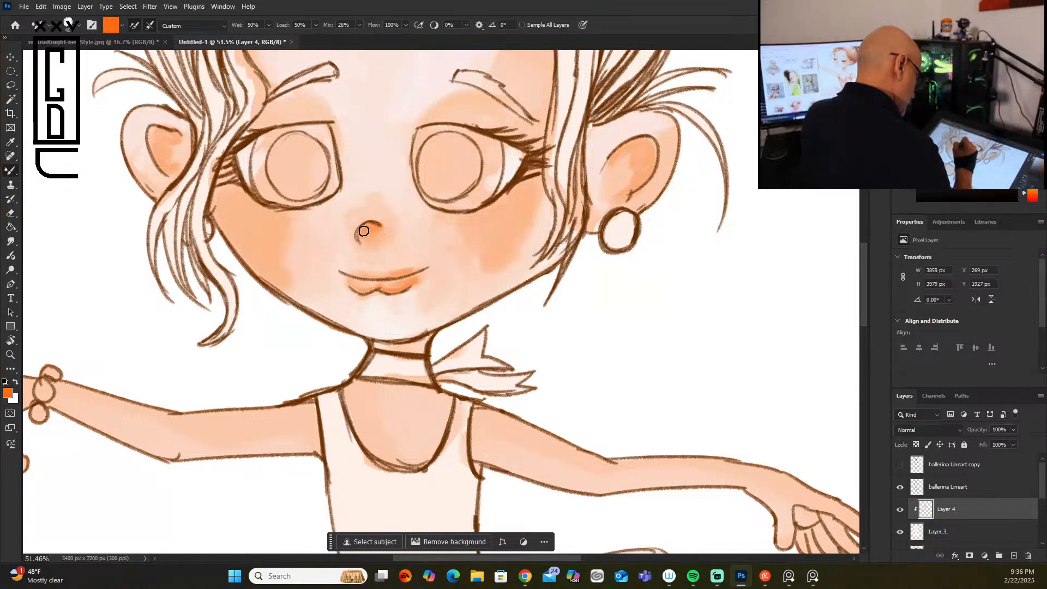
pyautogui.moveTo(363, 230); pyautogui.dragTo(380, 245)
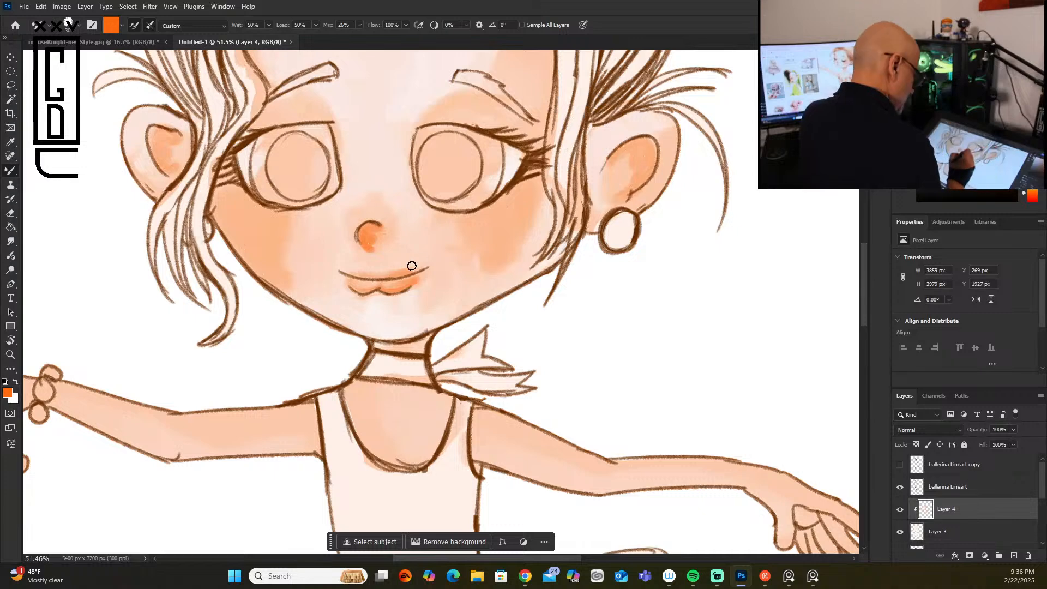
# Step: Deepen the line between the lips and add saturated orange patches to both cheeks with a 30 px brush
pyautogui.moveTo(360, 279)
pyautogui.mouseDown()
pyautogui.moveTo(401, 276)
pyautogui.moveTo(358, 278)
pyautogui.mouseUp()
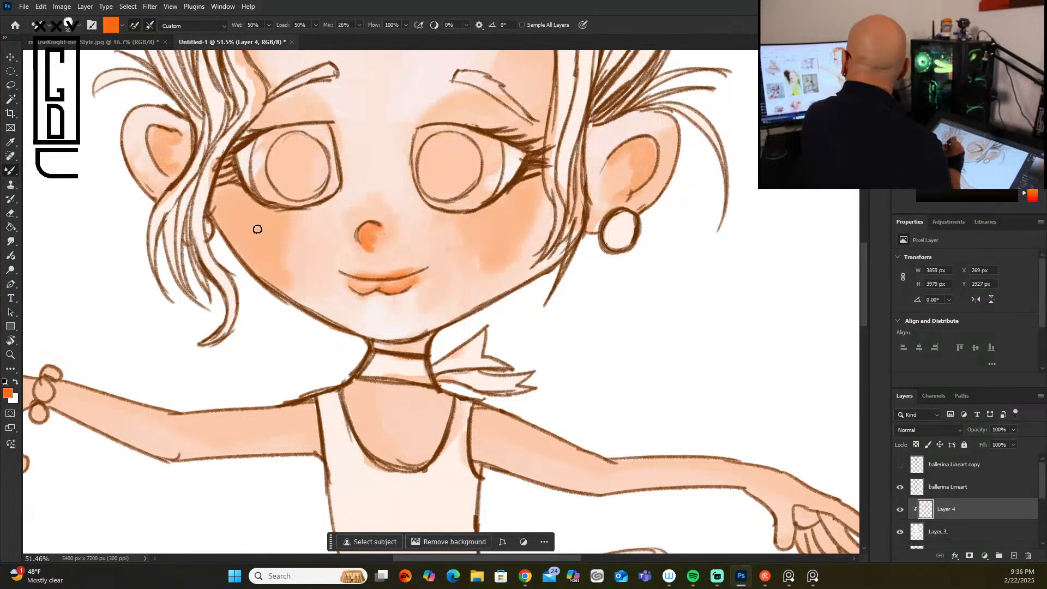
pyautogui.moveTo(509, 215)
pyautogui.mouseDown()
pyautogui.moveTo(509, 229)
pyautogui.moveTo(504, 208)
pyautogui.mouseUp()
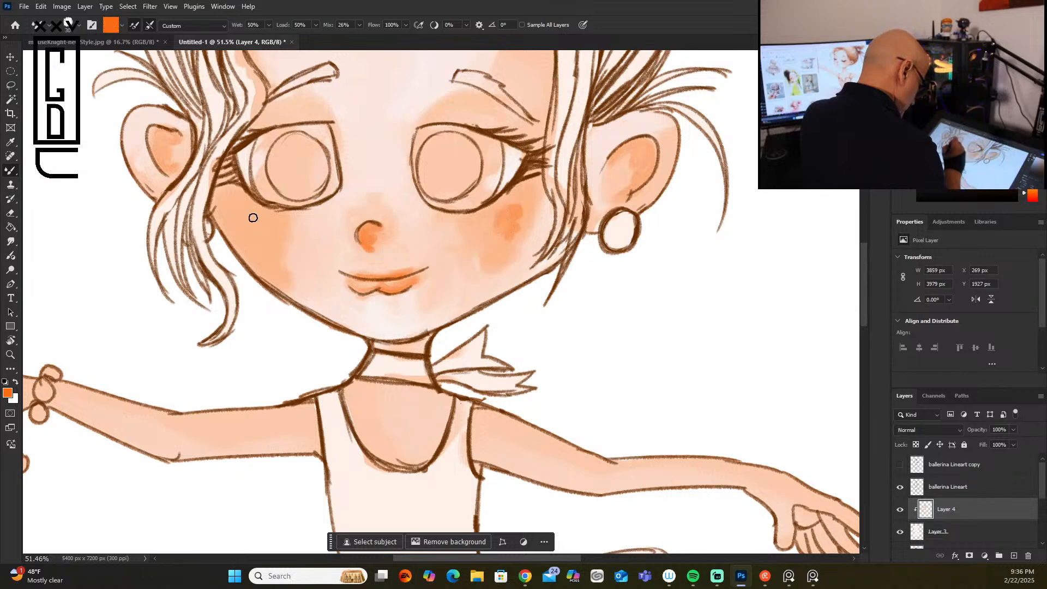
pyautogui.moveTo(247, 235)
pyautogui.mouseDown()
pyautogui.moveTo(245, 218)
pyautogui.moveTo(259, 231)
pyautogui.moveTo(247, 213)
pyautogui.moveTo(250, 221)
pyautogui.mouseUp()
# Step: Blend the orange patches on both cheeks into the surrounding skin with an enlarged blender gus brush
pyautogui.click(77, 25)
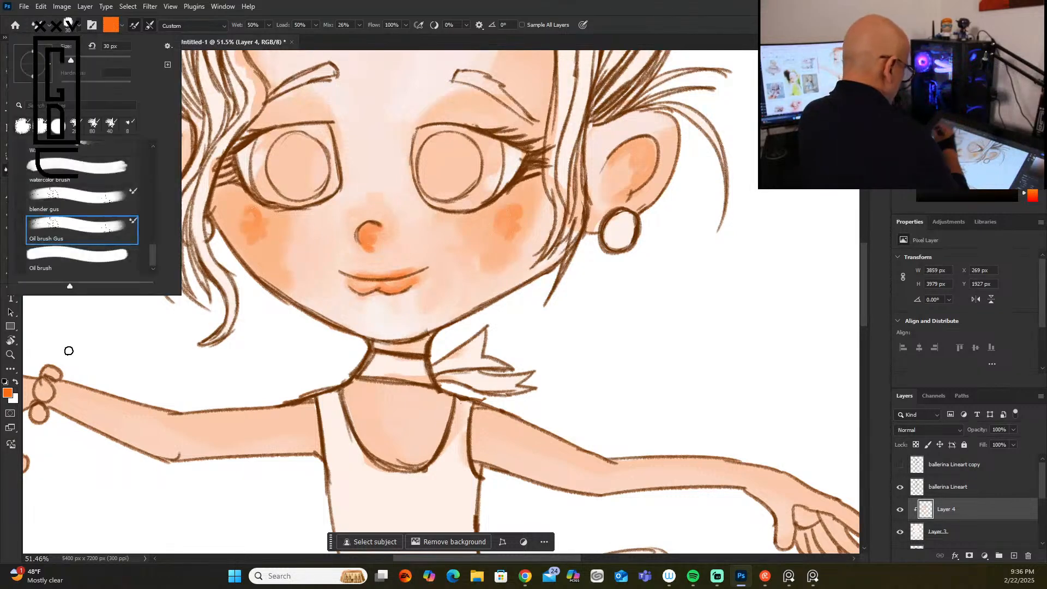
pyautogui.click(106, 199)
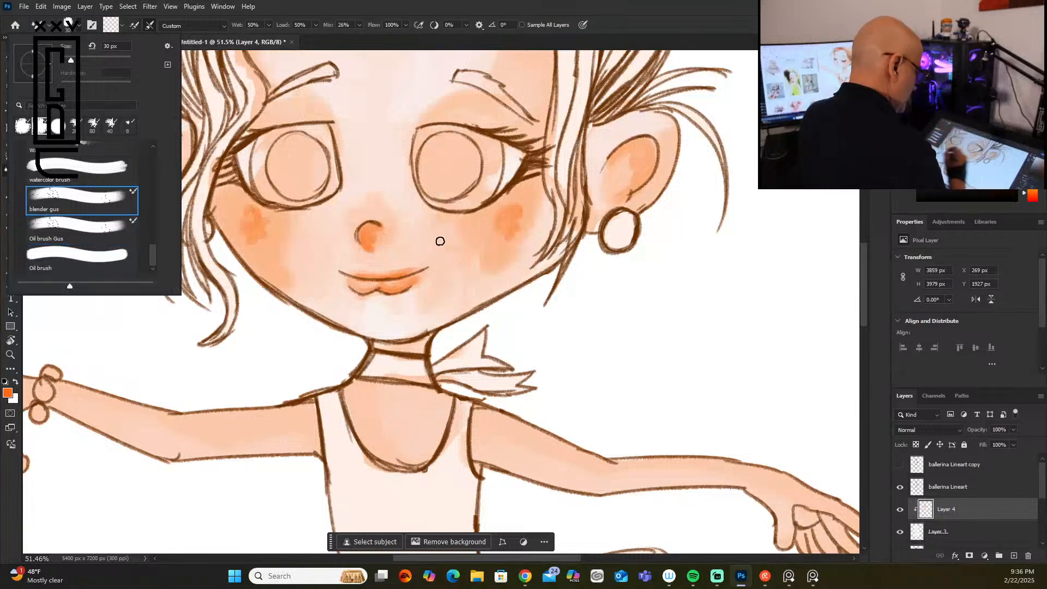
pyautogui.click(522, 210)
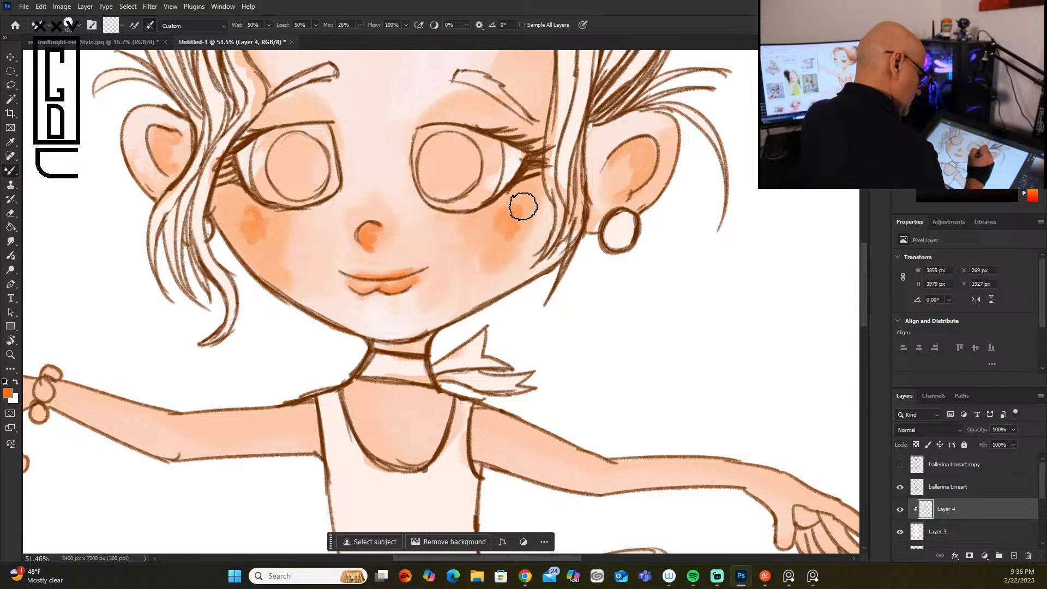
pyautogui.moveTo(514, 207)
pyautogui.mouseDown()
pyautogui.moveTo(510, 231)
pyautogui.moveTo(501, 210)
pyautogui.moveTo(494, 231)
pyautogui.moveTo(531, 234)
pyautogui.moveTo(540, 208)
pyautogui.moveTo(526, 257)
pyautogui.moveTo(515, 243)
pyautogui.moveTo(538, 218)
pyautogui.moveTo(527, 259)
pyautogui.moveTo(492, 269)
pyautogui.moveTo(466, 229)
pyautogui.moveTo(489, 268)
pyautogui.moveTo(468, 287)
pyautogui.moveTo(537, 238)
pyautogui.moveTo(464, 288)
pyautogui.moveTo(471, 248)
pyautogui.moveTo(437, 227)
pyautogui.mouseUp()
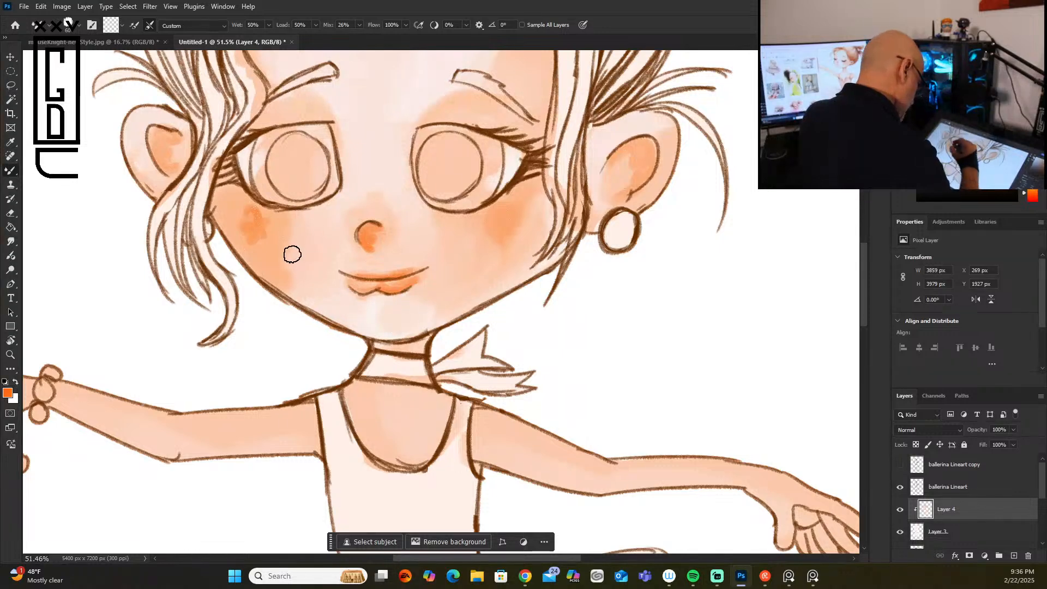
pyautogui.moveTo(284, 273); pyautogui.dragTo(299, 282)
pyautogui.moveTo(267, 217)
pyautogui.mouseDown()
pyautogui.moveTo(251, 244)
pyautogui.moveTo(248, 207)
pyautogui.moveTo(235, 204)
pyautogui.moveTo(246, 241)
pyautogui.moveTo(319, 229)
pyautogui.moveTo(287, 229)
pyautogui.moveTo(303, 294)
pyautogui.moveTo(319, 266)
pyautogui.moveTo(292, 231)
pyautogui.moveTo(278, 223)
pyautogui.moveTo(274, 236)
pyautogui.moveTo(285, 216)
pyautogui.moveTo(275, 272)
pyautogui.mouseUp()
pyautogui.moveTo(289, 234); pyautogui.dragTo(302, 211)
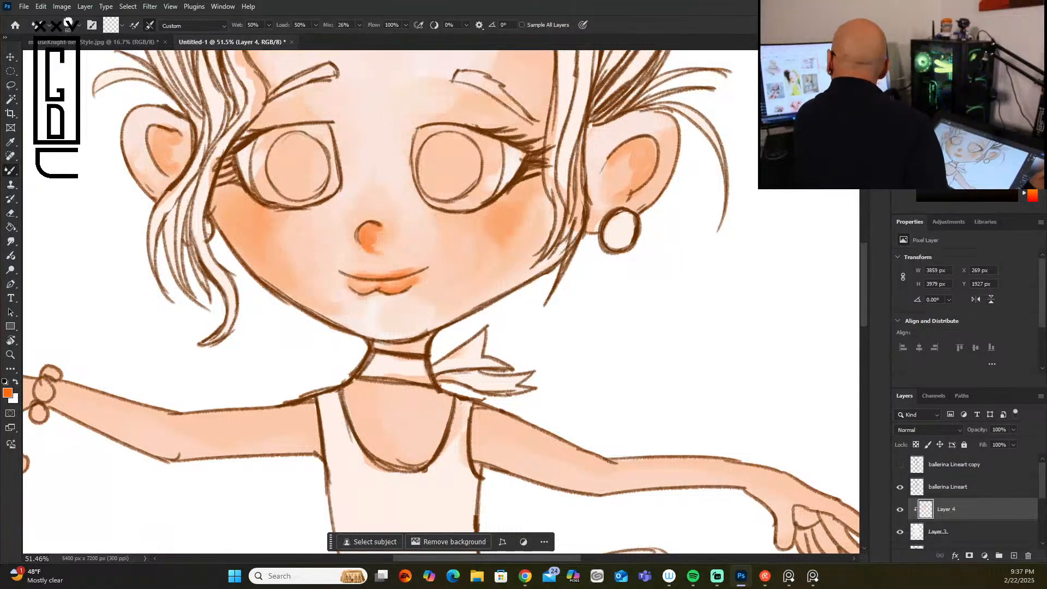
# Step: Fill both irises and pupils with medium green using the Oil brush Gus brush at 60 px
pyautogui.click(1032, 173)
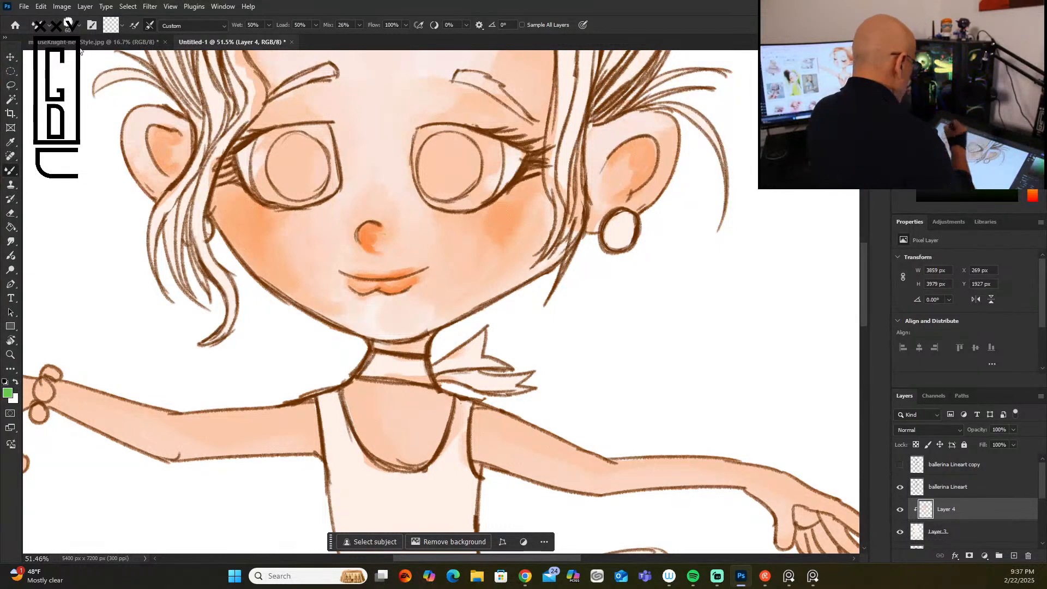
pyautogui.click(78, 25)
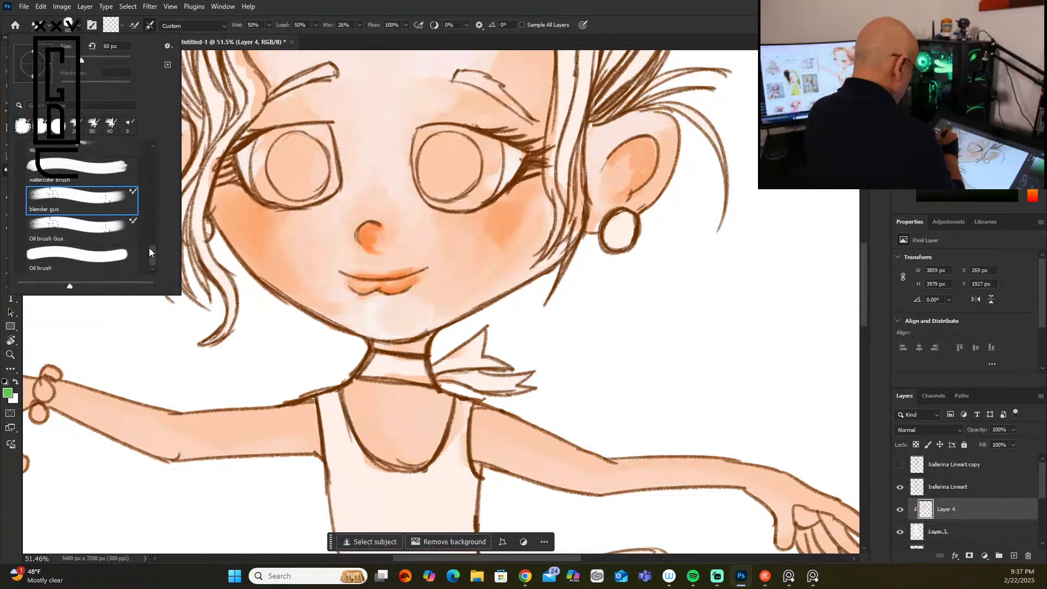
pyautogui.click(109, 227)
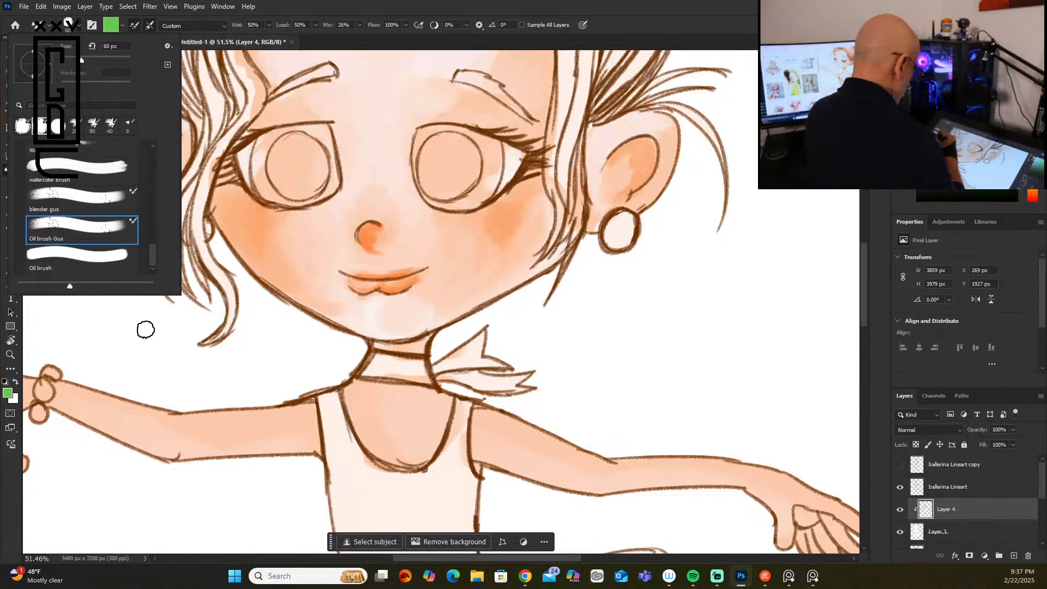
pyautogui.click(448, 155)
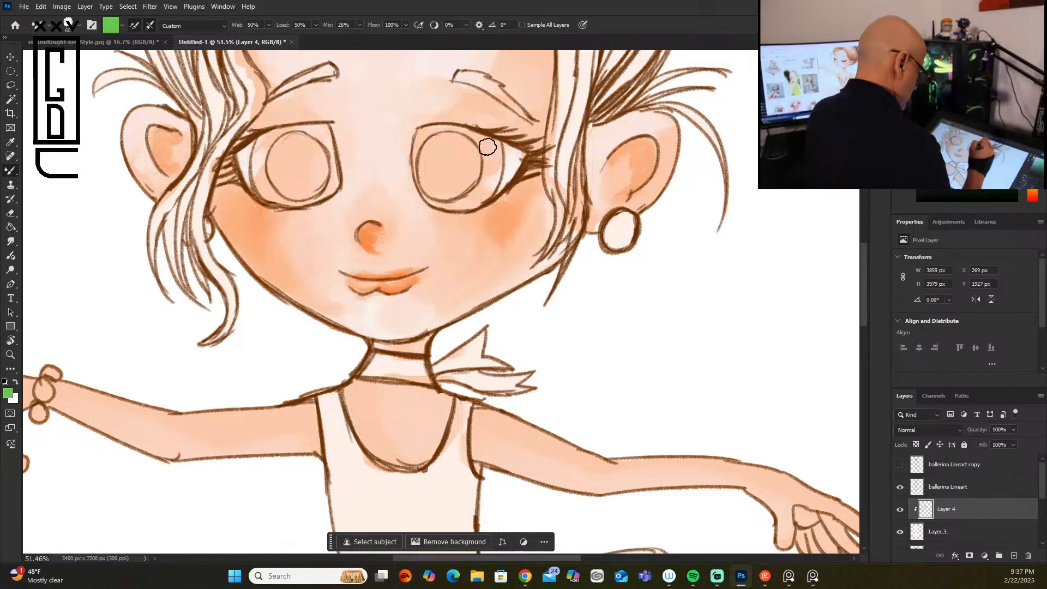
pyautogui.moveTo(484, 148)
pyautogui.mouseDown()
pyautogui.moveTo(476, 195)
pyautogui.moveTo(492, 162)
pyautogui.moveTo(478, 189)
pyautogui.moveTo(478, 158)
pyautogui.moveTo(460, 142)
pyautogui.moveTo(435, 139)
pyautogui.moveTo(424, 157)
pyautogui.moveTo(425, 179)
pyautogui.moveTo(448, 200)
pyautogui.moveTo(483, 188)
pyautogui.moveTo(489, 144)
pyautogui.moveTo(452, 132)
pyautogui.moveTo(464, 138)
pyautogui.moveTo(426, 164)
pyautogui.moveTo(446, 196)
pyautogui.moveTo(474, 191)
pyautogui.moveTo(489, 170)
pyautogui.mouseUp()
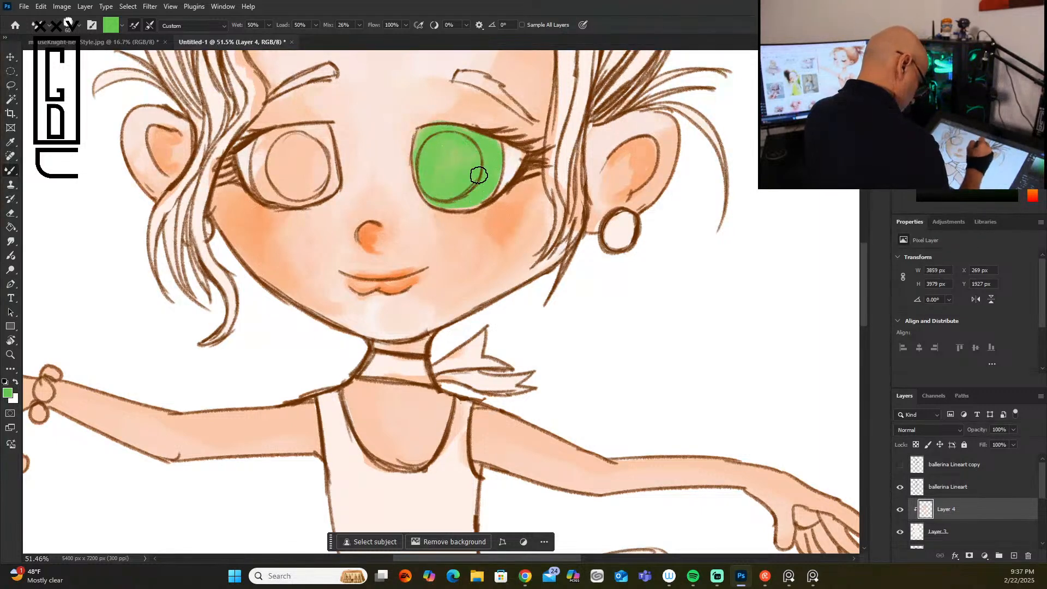
pyautogui.moveTo(288, 142)
pyautogui.mouseDown()
pyautogui.moveTo(262, 173)
pyautogui.moveTo(305, 137)
pyautogui.moveTo(299, 165)
pyautogui.moveTo(313, 143)
pyautogui.moveTo(311, 193)
pyautogui.moveTo(324, 187)
pyautogui.moveTo(321, 133)
pyautogui.moveTo(326, 172)
pyautogui.moveTo(313, 190)
pyautogui.moveTo(298, 194)
pyautogui.moveTo(266, 143)
pyautogui.moveTo(260, 173)
pyautogui.moveTo(285, 192)
pyautogui.moveTo(266, 173)
pyautogui.moveTo(309, 187)
pyautogui.moveTo(297, 144)
pyautogui.moveTo(309, 179)
pyautogui.moveTo(322, 177)
pyautogui.moveTo(320, 142)
pyautogui.moveTo(303, 185)
pyautogui.mouseUp()
pyautogui.moveTo(463, 166); pyautogui.dragTo(445, 196)
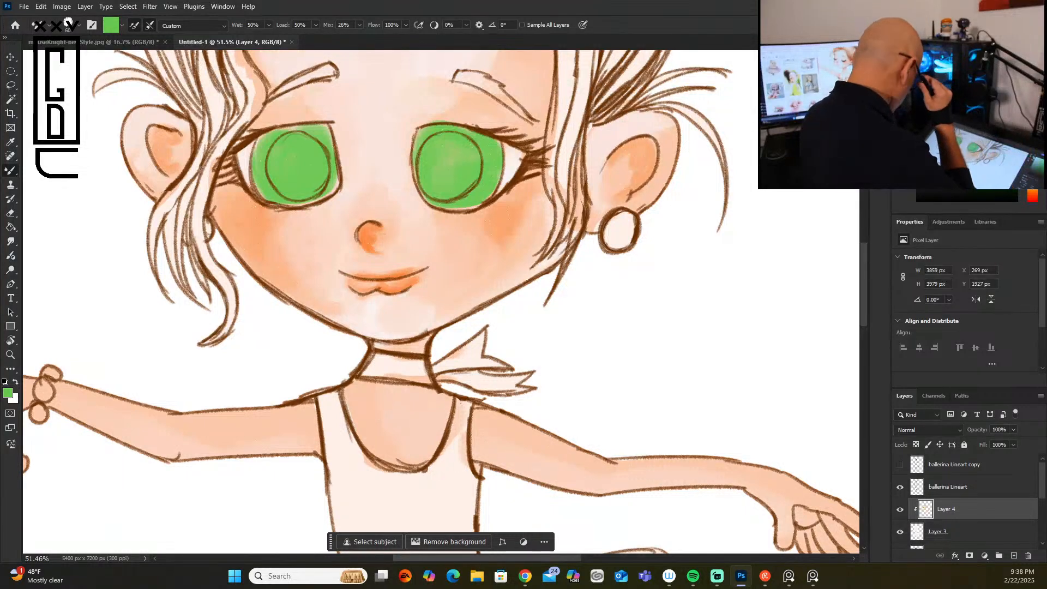
# Step: Paint both pupils and the upper parts of the irises in dark green
pyautogui.click(1002, 175)
pyautogui.moveTo(435, 146)
pyautogui.mouseDown()
pyautogui.moveTo(424, 177)
pyautogui.moveTo(446, 147)
pyautogui.moveTo(428, 154)
pyautogui.moveTo(437, 151)
pyautogui.moveTo(440, 179)
pyautogui.moveTo(455, 174)
pyautogui.moveTo(465, 141)
pyautogui.moveTo(451, 141)
pyautogui.moveTo(469, 159)
pyautogui.moveTo(453, 187)
pyautogui.moveTo(468, 150)
pyautogui.moveTo(471, 165)
pyautogui.moveTo(462, 155)
pyautogui.moveTo(467, 182)
pyautogui.moveTo(500, 144)
pyautogui.moveTo(487, 148)
pyautogui.moveTo(495, 156)
pyautogui.moveTo(482, 185)
pyautogui.moveTo(475, 140)
pyautogui.moveTo(422, 128)
pyautogui.moveTo(473, 127)
pyautogui.moveTo(492, 161)
pyautogui.moveTo(489, 180)
pyautogui.moveTo(493, 143)
pyautogui.mouseUp()
pyautogui.moveTo(270, 134)
pyautogui.mouseDown()
pyautogui.moveTo(262, 187)
pyautogui.moveTo(283, 135)
pyautogui.moveTo(299, 130)
pyautogui.moveTo(283, 145)
pyautogui.moveTo(313, 147)
pyautogui.moveTo(295, 173)
pyautogui.moveTo(309, 168)
pyautogui.moveTo(311, 187)
pyautogui.moveTo(308, 131)
pyautogui.moveTo(258, 147)
pyautogui.mouseUp()
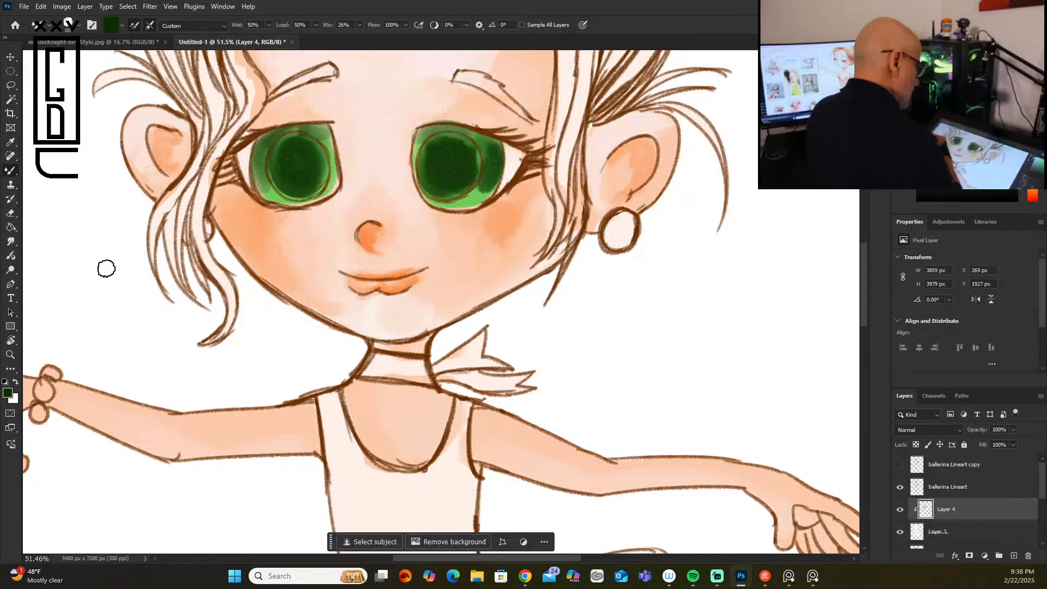
# Step: Paint light green highlights around the pupils in both irises with a smaller brush
pyautogui.click(955, 68)
pyautogui.press('[')
pyautogui.press('[')
pyautogui.press('[')
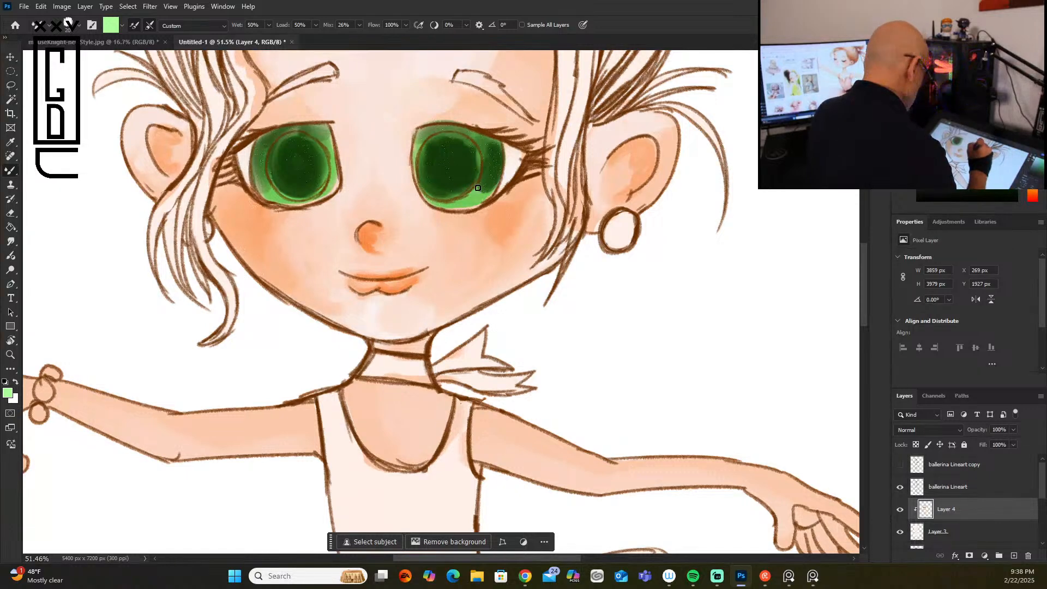
pyautogui.moveTo(479, 188)
pyautogui.mouseDown()
pyautogui.moveTo(499, 172)
pyautogui.moveTo(480, 184)
pyautogui.moveTo(496, 155)
pyautogui.moveTo(493, 169)
pyautogui.mouseUp()
pyautogui.moveTo(422, 144); pyautogui.dragTo(415, 155)
pyautogui.moveTo(320, 135)
pyautogui.mouseDown()
pyautogui.moveTo(302, 124)
pyautogui.moveTo(256, 163)
pyautogui.moveTo(270, 190)
pyautogui.mouseUp()
pyautogui.moveTo(480, 195); pyautogui.dragTo(456, 207)
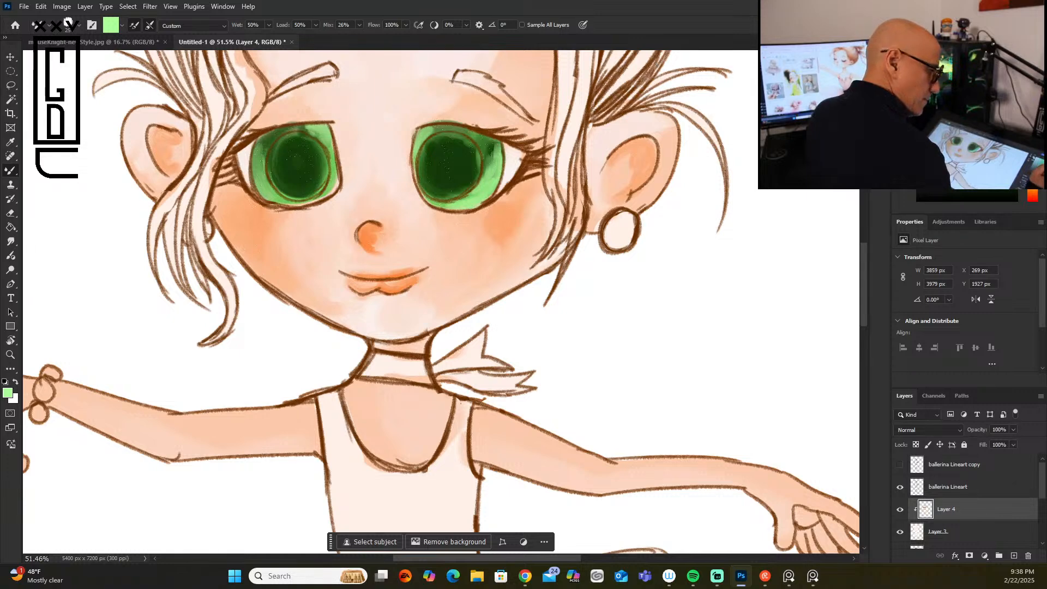
# Step: Repaint both pupils in solid dark green up to their outlines and check the whole figure
pyautogui.keyDown('alt'); pyautogui.click(448, 158); pyautogui.keyUp('alt')
pyautogui.moveTo(432, 142)
pyautogui.mouseDown()
pyautogui.moveTo(425, 179)
pyautogui.moveTo(435, 138)
pyautogui.moveTo(432, 193)
pyautogui.moveTo(419, 181)
pyautogui.moveTo(448, 193)
pyautogui.moveTo(426, 178)
pyautogui.moveTo(438, 141)
pyautogui.moveTo(457, 139)
pyautogui.moveTo(444, 139)
pyautogui.moveTo(437, 167)
pyautogui.moveTo(440, 192)
pyautogui.moveTo(458, 179)
pyautogui.moveTo(436, 189)
pyautogui.moveTo(449, 197)
pyautogui.moveTo(464, 188)
pyautogui.moveTo(466, 139)
pyautogui.moveTo(479, 158)
pyautogui.moveTo(448, 191)
pyautogui.mouseUp()
pyautogui.moveTo(284, 140)
pyautogui.mouseDown()
pyautogui.moveTo(270, 157)
pyautogui.moveTo(294, 144)
pyautogui.moveTo(276, 156)
pyautogui.moveTo(277, 188)
pyautogui.moveTo(307, 159)
pyautogui.moveTo(313, 186)
pyautogui.moveTo(321, 177)
pyautogui.moveTo(315, 147)
pyautogui.moveTo(310, 162)
pyautogui.moveTo(292, 144)
pyautogui.moveTo(306, 140)
pyautogui.moveTo(293, 138)
pyautogui.moveTo(318, 150)
pyautogui.moveTo(326, 178)
pyautogui.moveTo(318, 188)
pyautogui.moveTo(277, 169)
pyautogui.moveTo(281, 191)
pyautogui.moveTo(276, 181)
pyautogui.moveTo(311, 190)
pyautogui.moveTo(284, 180)
pyautogui.moveTo(301, 195)
pyautogui.moveTo(319, 190)
pyautogui.moveTo(275, 190)
pyautogui.mouseUp()
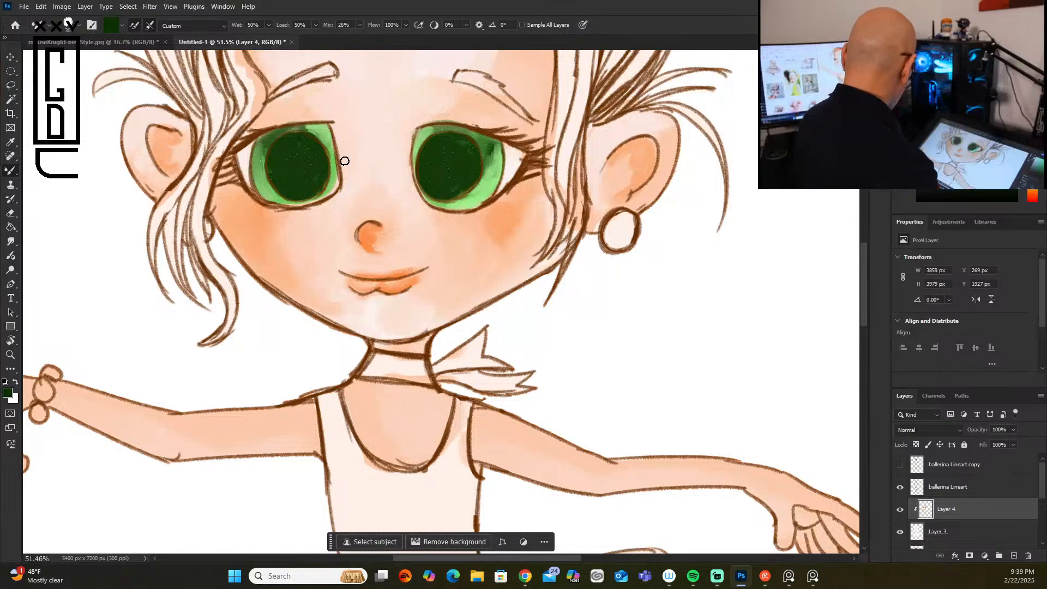
pyautogui.scroll(-6, 344, 161)
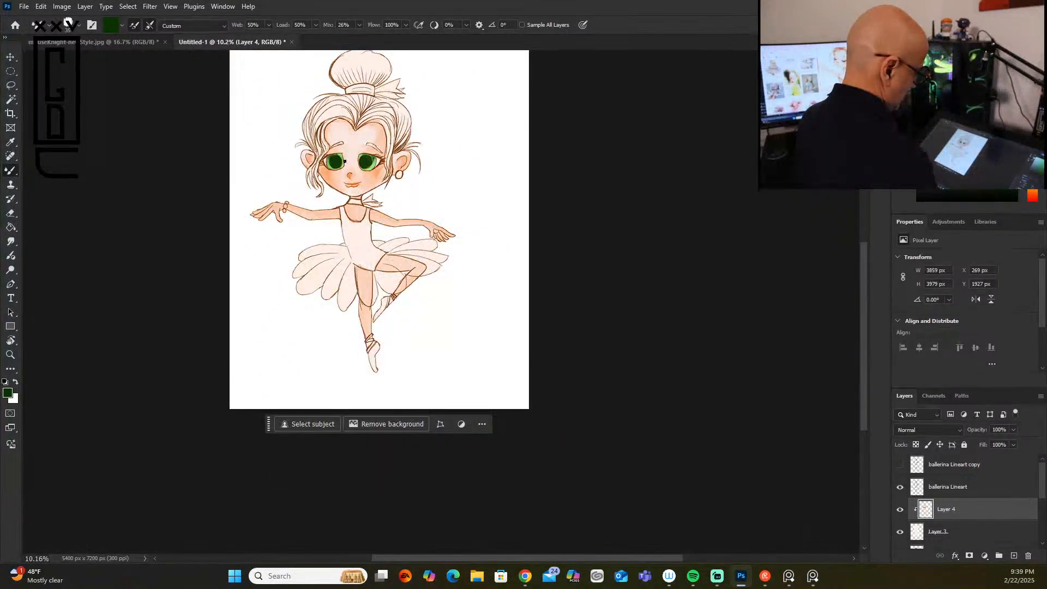
pyautogui.scroll(5, 345, 161)
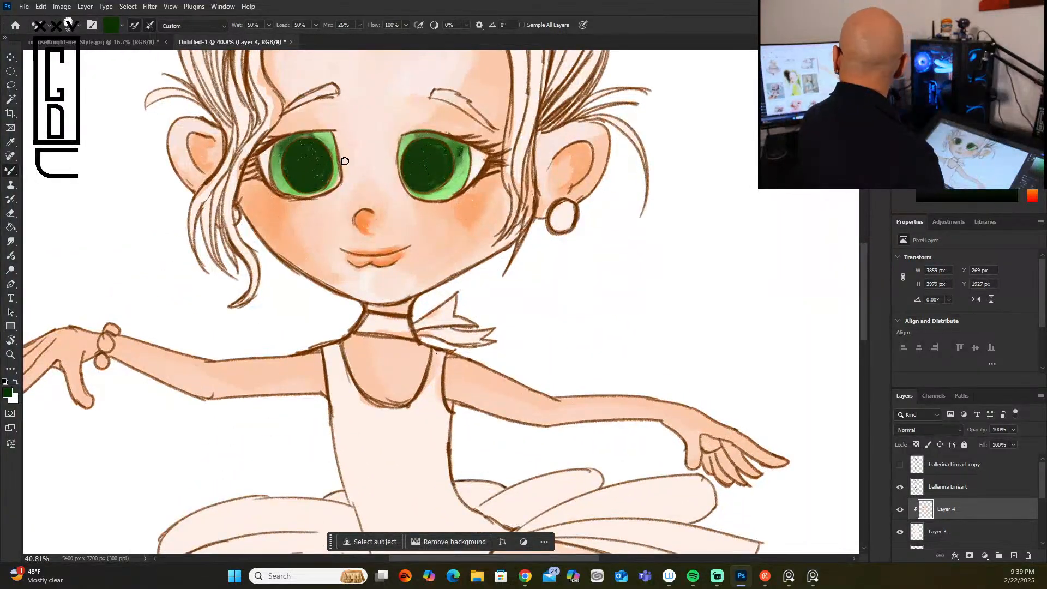
pyautogui.scroll(1, 345, 161)
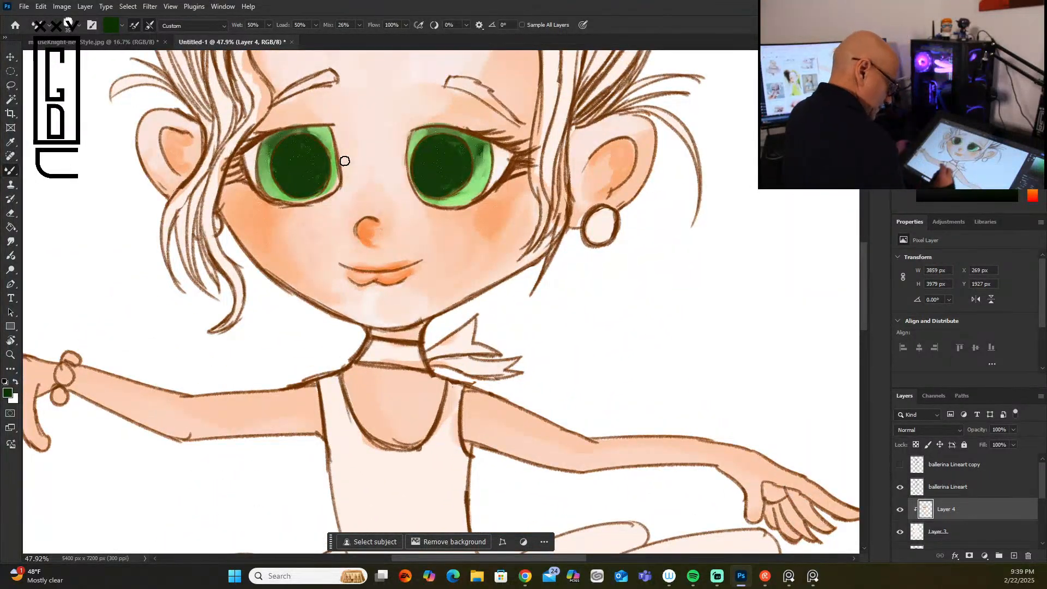
# Step: Sample brown from the nose outline and paint fine nostril detail on Layer 4 with a much smaller brush
pyautogui.click(996, 488)
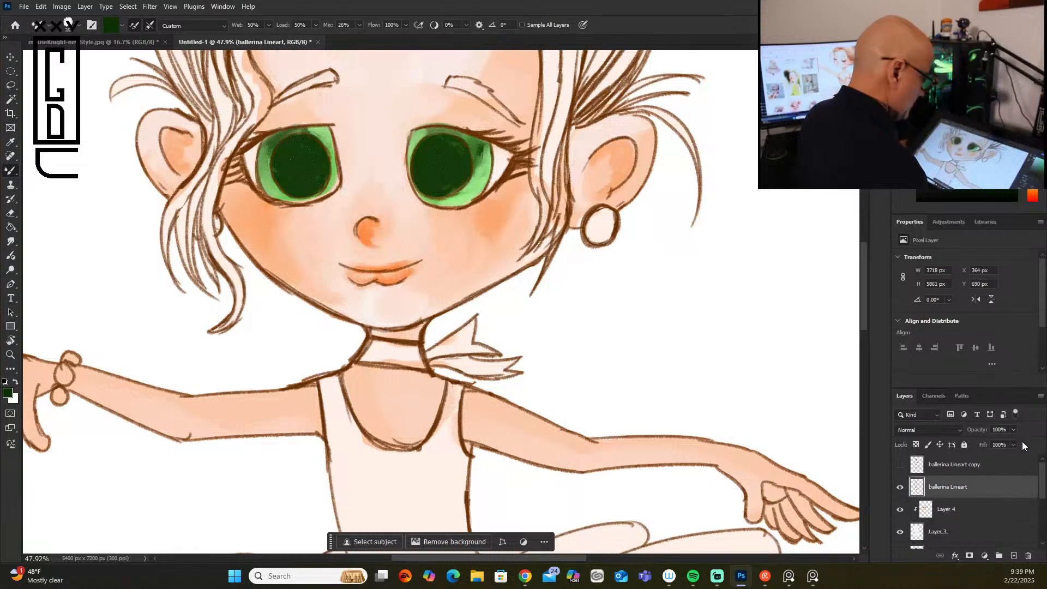
pyautogui.click(996, 509)
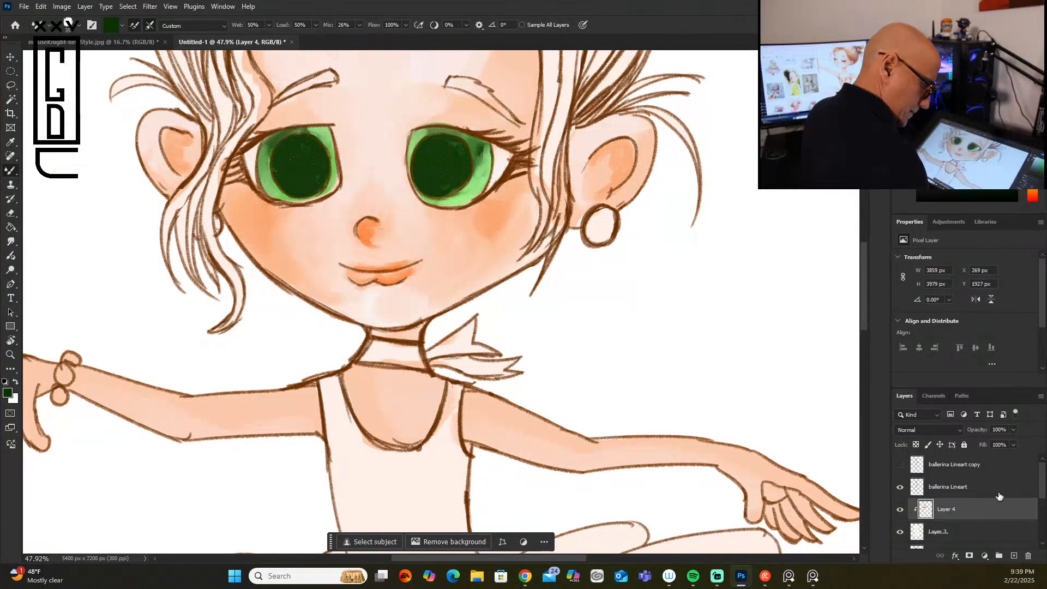
pyautogui.keyDown('alt'); pyautogui.click(375, 218); pyautogui.keyUp('alt')
pyautogui.press('[')
pyautogui.press('[')
pyautogui.press('[')
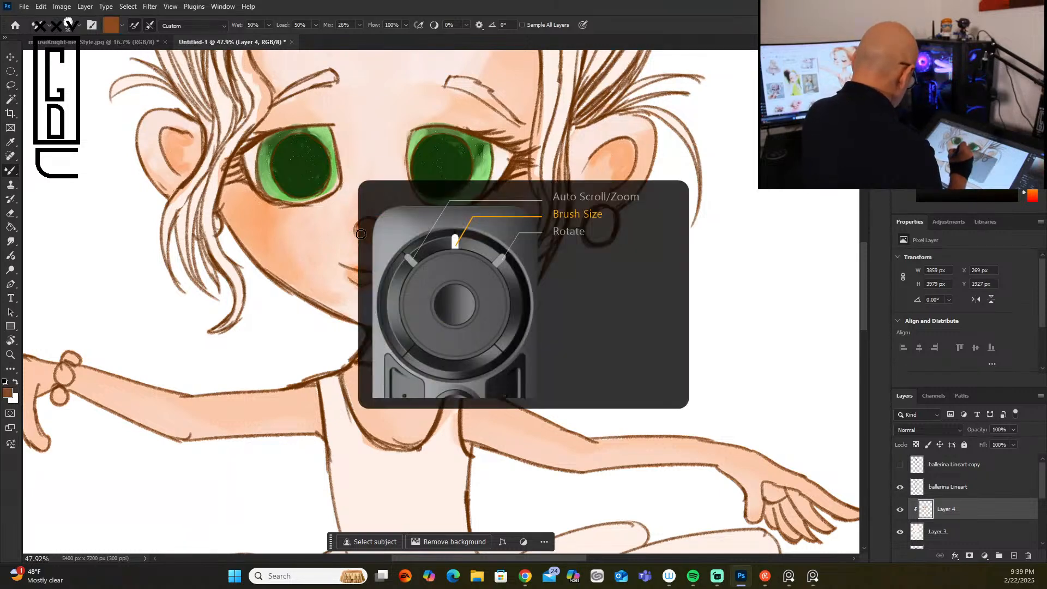
pyautogui.press('[')
pyautogui.press('[')
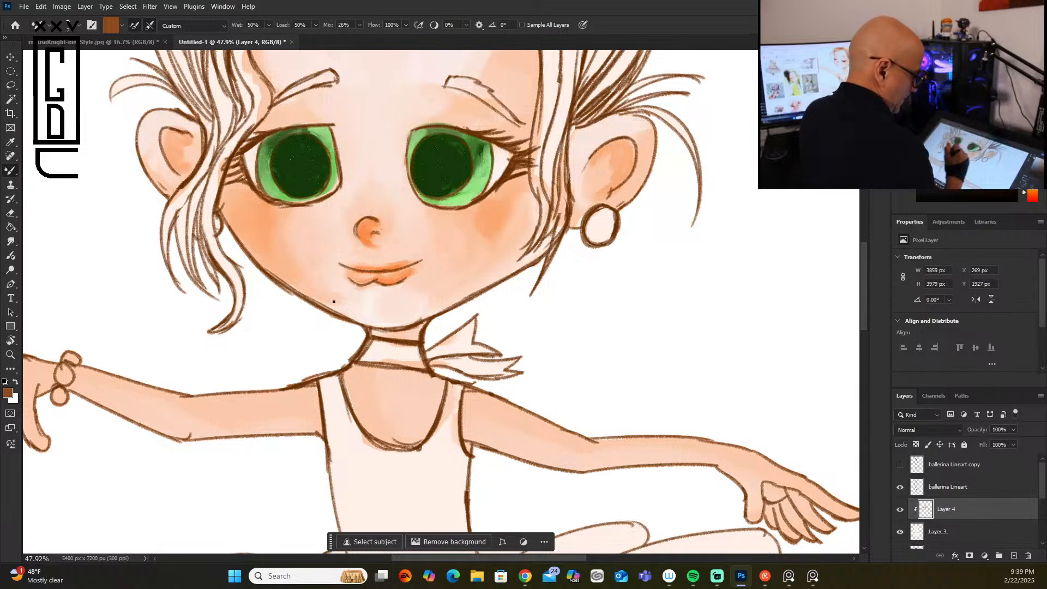
# Step: Pick a very dark brown and paint along the inner upper lid of the earring-side eye on Layer 4 with a larger brush
pyautogui.click(992, 484)
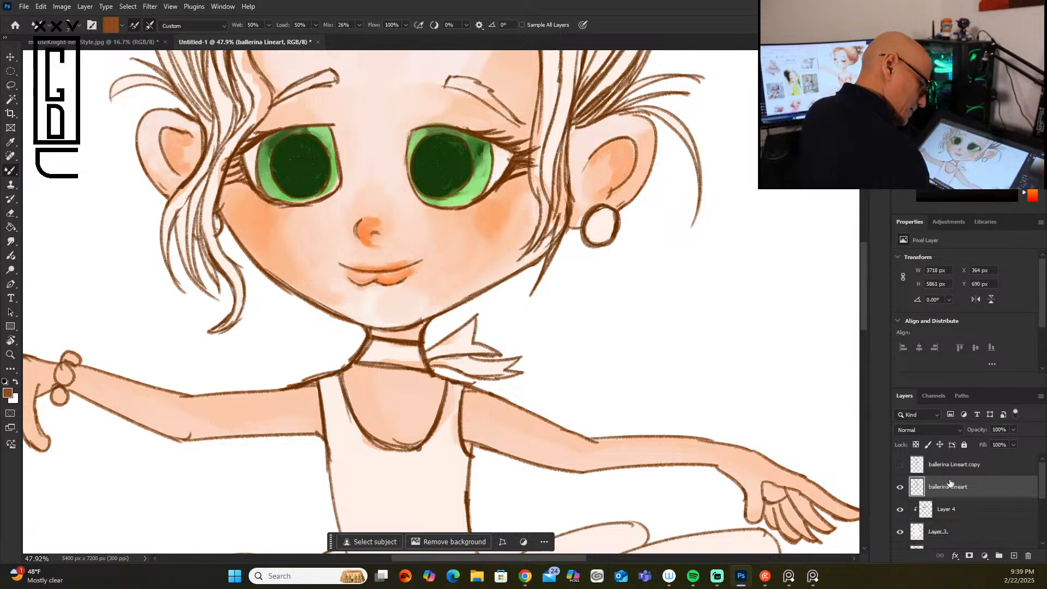
pyautogui.click(990, 510)
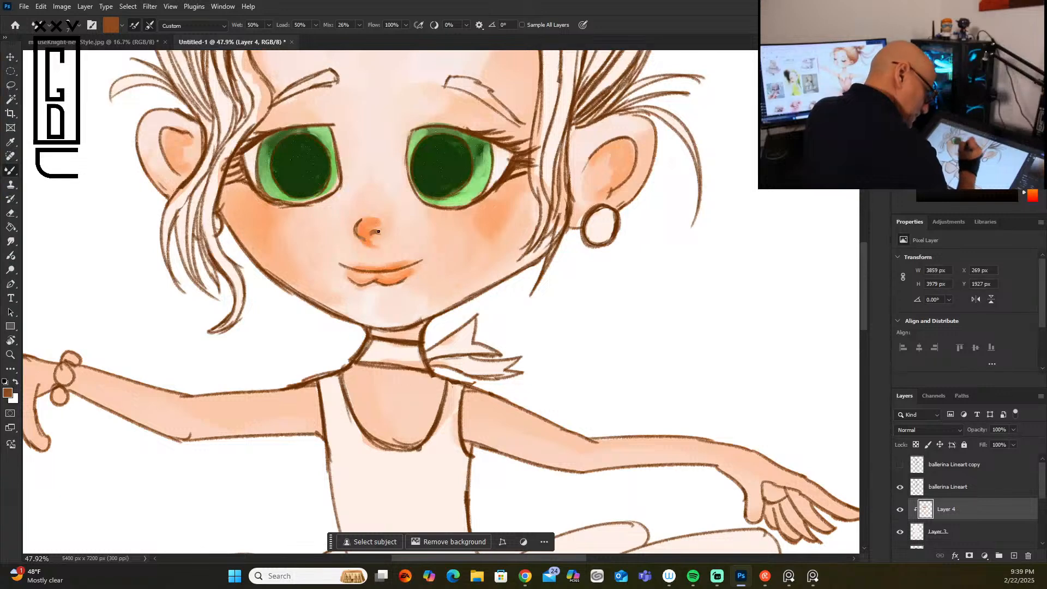
pyautogui.click(1012, 170)
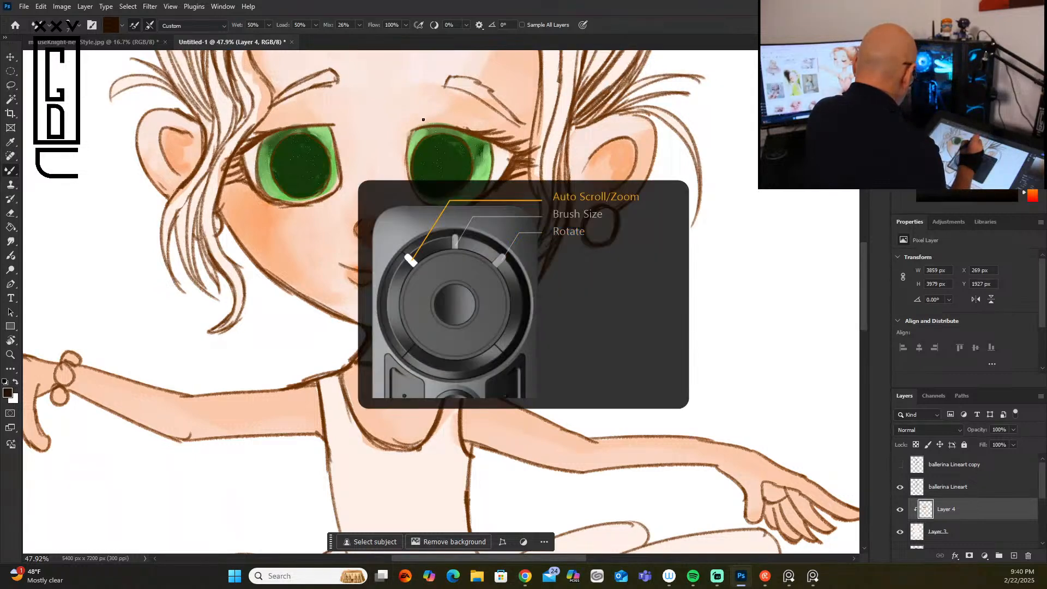
pyautogui.scroll(1, 424, 120)
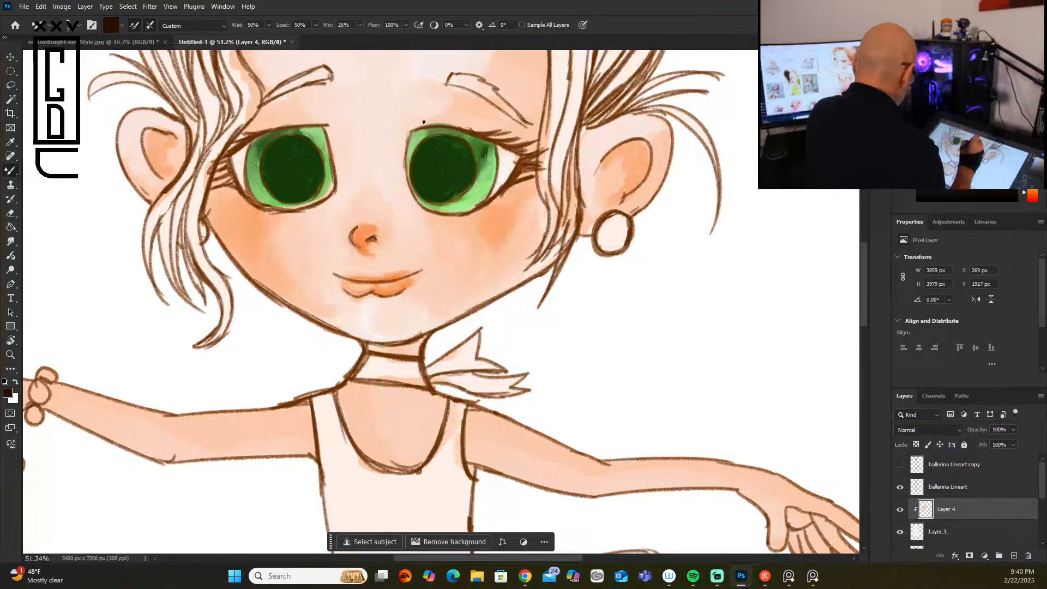
pyautogui.press(']')
pyautogui.press(']')
pyautogui.press(']')
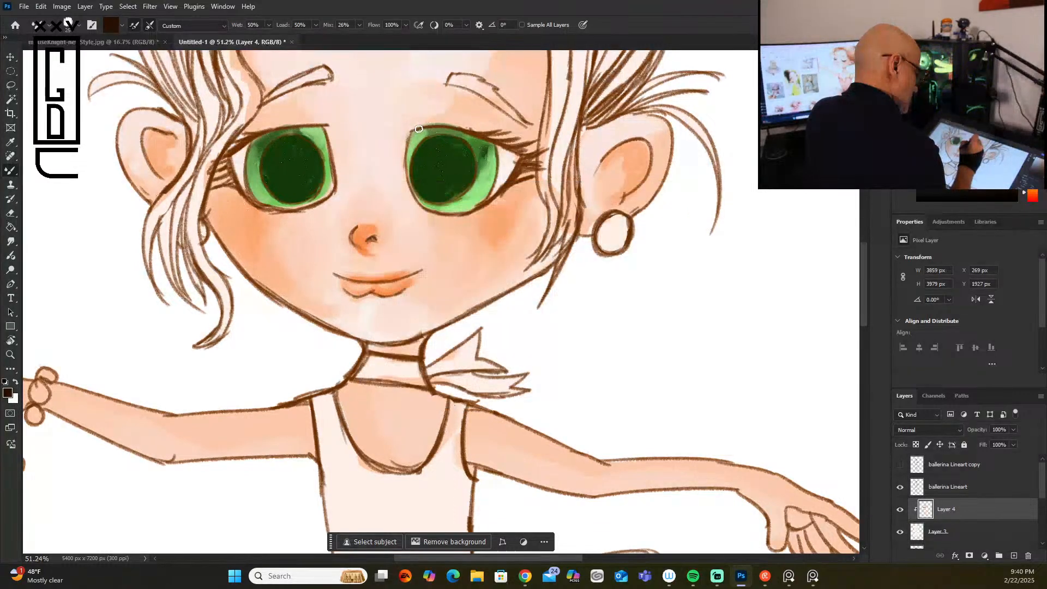
pyautogui.moveTo(415, 131)
pyautogui.mouseDown()
pyautogui.moveTo(458, 130)
pyautogui.moveTo(438, 126)
pyautogui.mouseUp()
# Step: Strengthen the same eye's upper lid line and outer lashes with brown strokes
pyautogui.moveTo(1012, 177); pyautogui.dragTo(1012, 150)
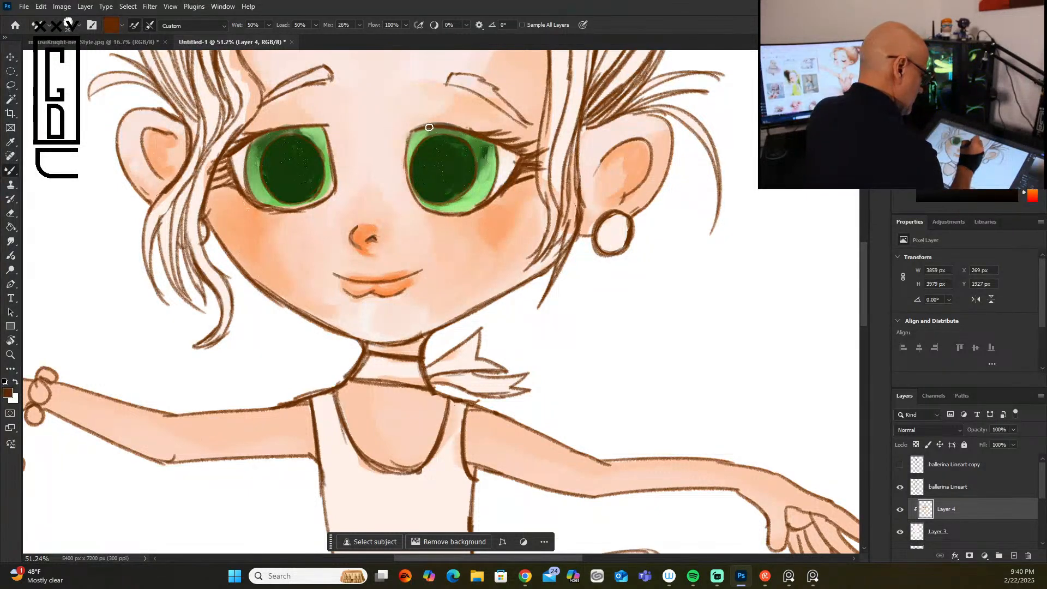
pyautogui.moveTo(437, 127)
pyautogui.mouseDown()
pyautogui.moveTo(487, 135)
pyautogui.moveTo(474, 132)
pyautogui.moveTo(506, 126)
pyautogui.moveTo(477, 133)
pyautogui.moveTo(514, 130)
pyautogui.moveTo(495, 136)
pyautogui.moveTo(521, 140)
pyautogui.moveTo(524, 140)
pyautogui.mouseUp()
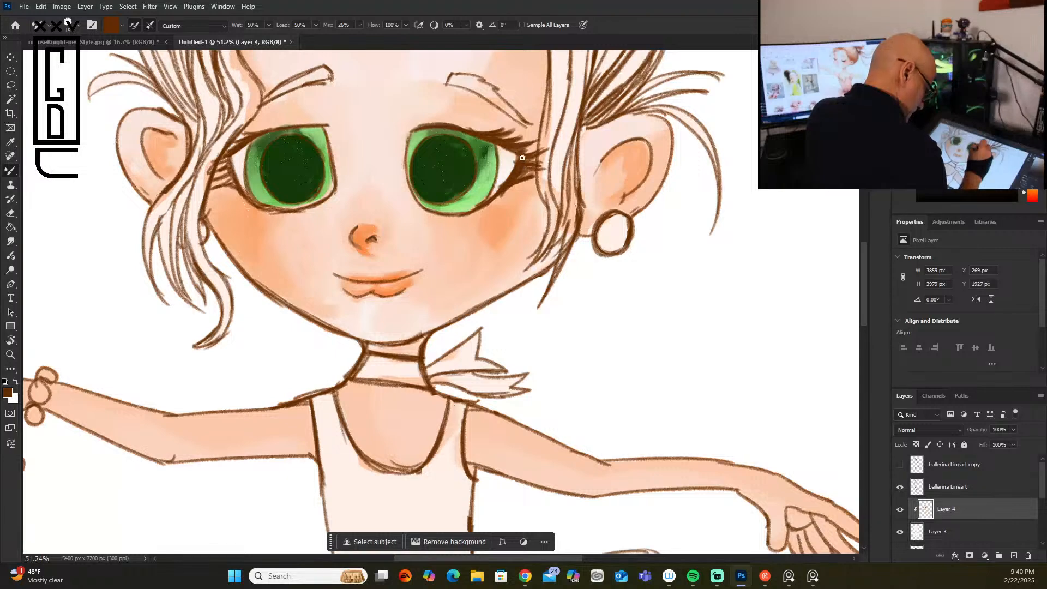
pyautogui.keyDown('alt'); pyautogui.click(525, 157); pyautogui.keyUp('alt')
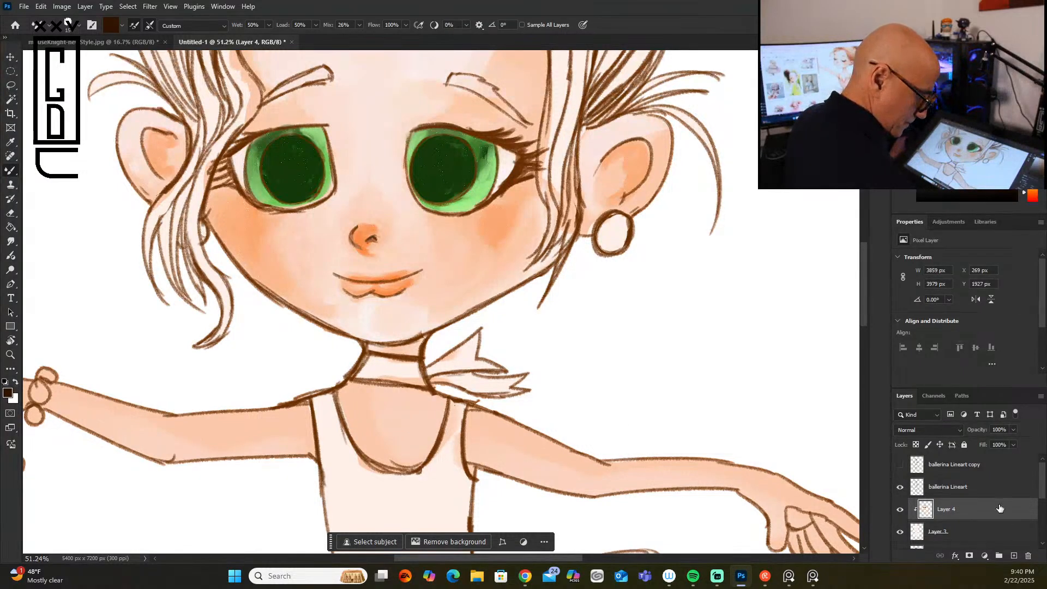
# Step: Try to combine the ballerina Lineart layer and Layer 4 using Merge Visible
pyautogui.click(968, 488)
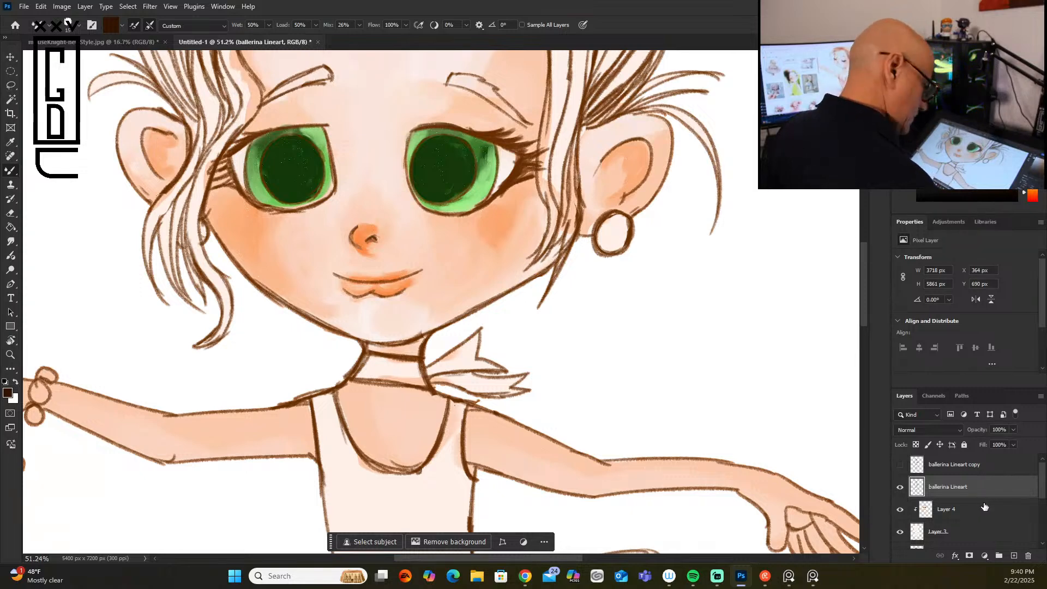
pyautogui.click(982, 510)
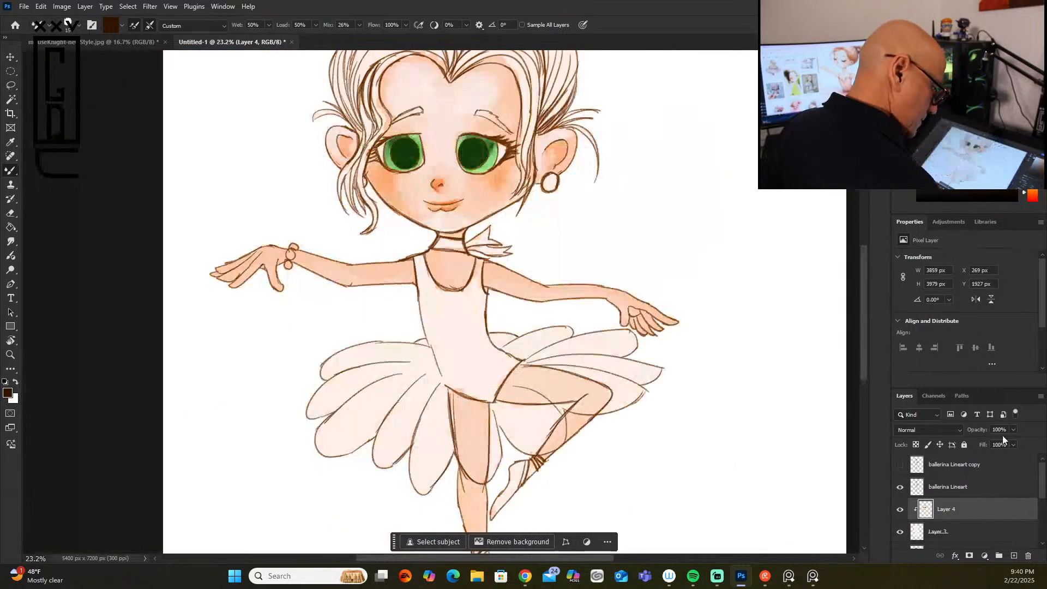
pyautogui.keyDown('shift'); pyautogui.click(989, 484); pyautogui.keyUp('shift')
pyautogui.rightClick(989, 491)
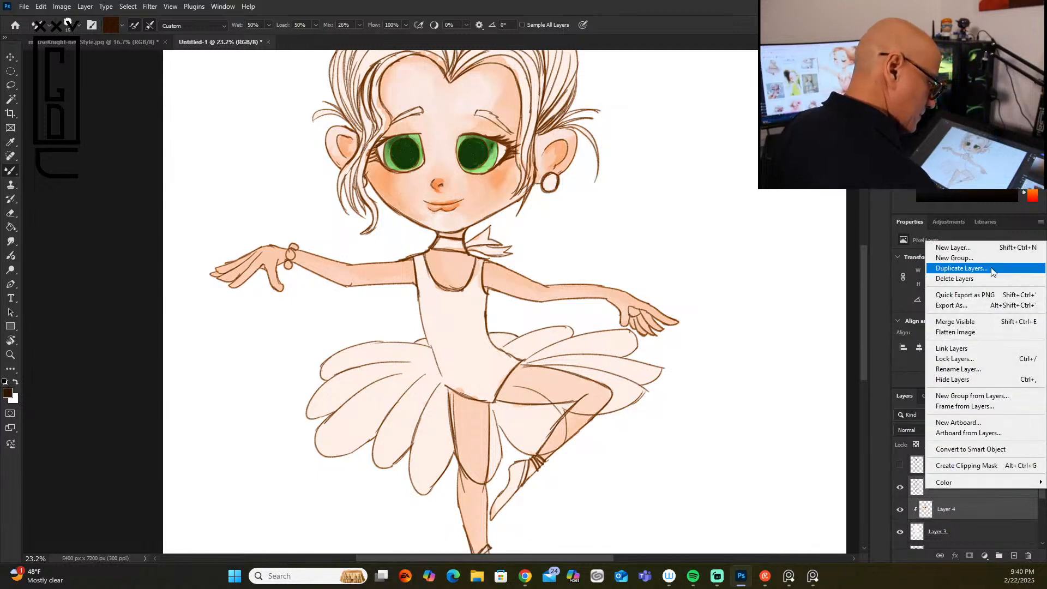
pyautogui.click(985, 323)
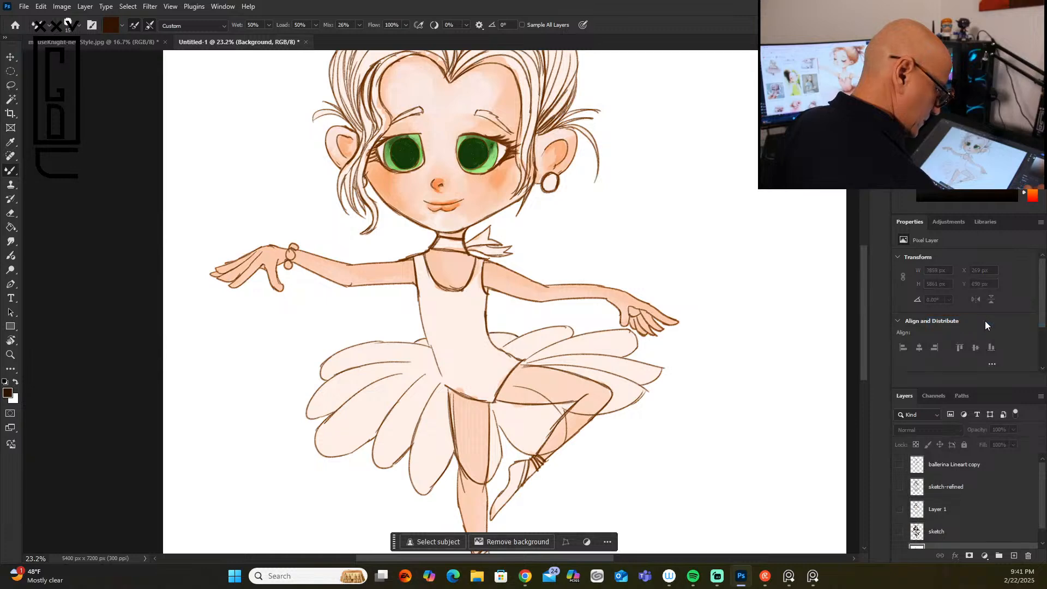
pyautogui.hotkey('ctrl', 'z')
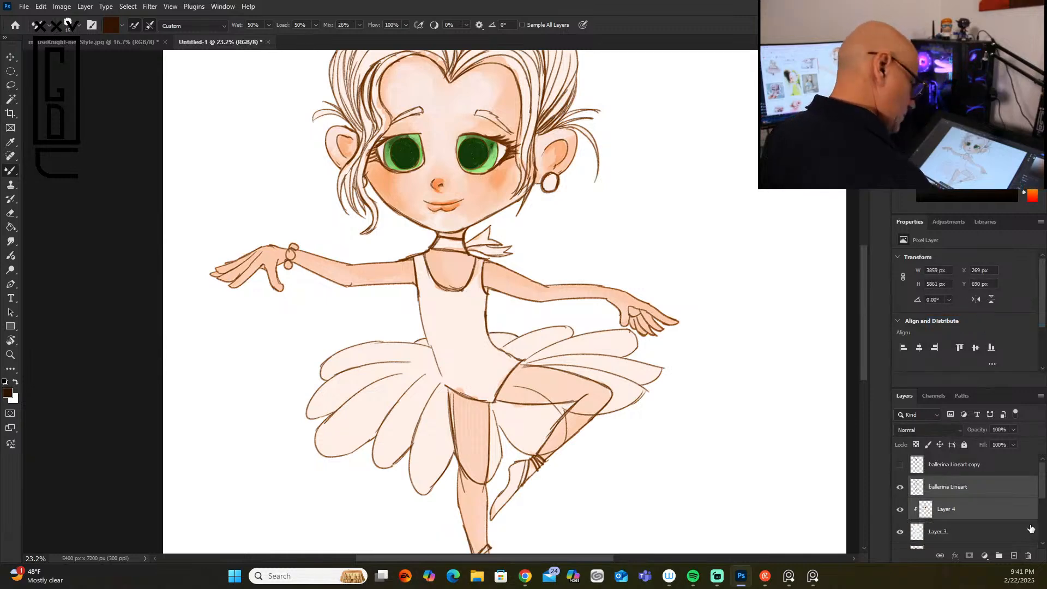
# Step: Try to clip the ballerina Lineart copy layer to the ballerina Lineart layer
pyautogui.rightClick(975, 487)
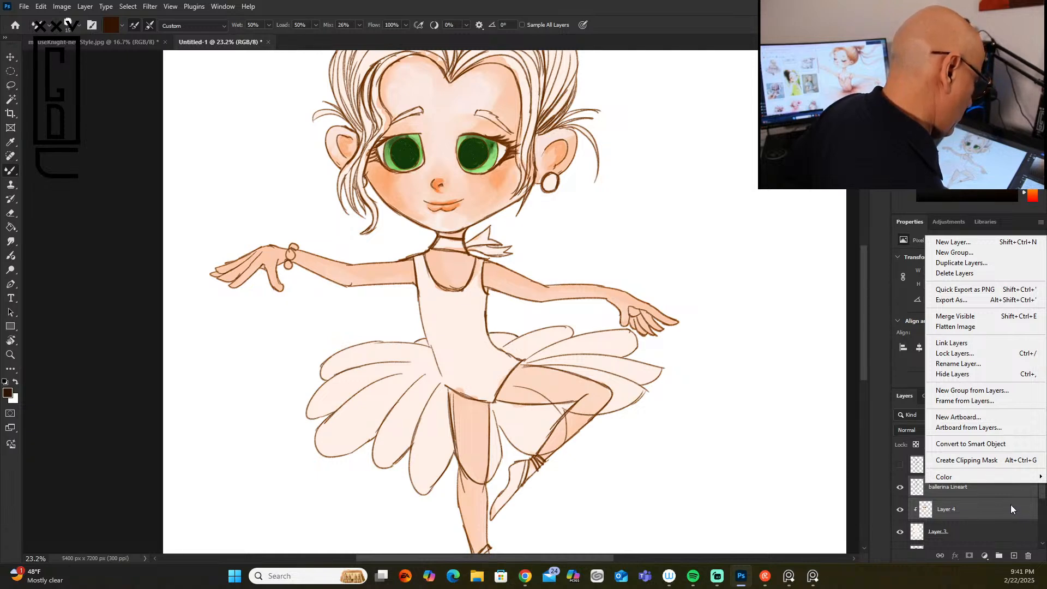
pyautogui.click(1000, 523)
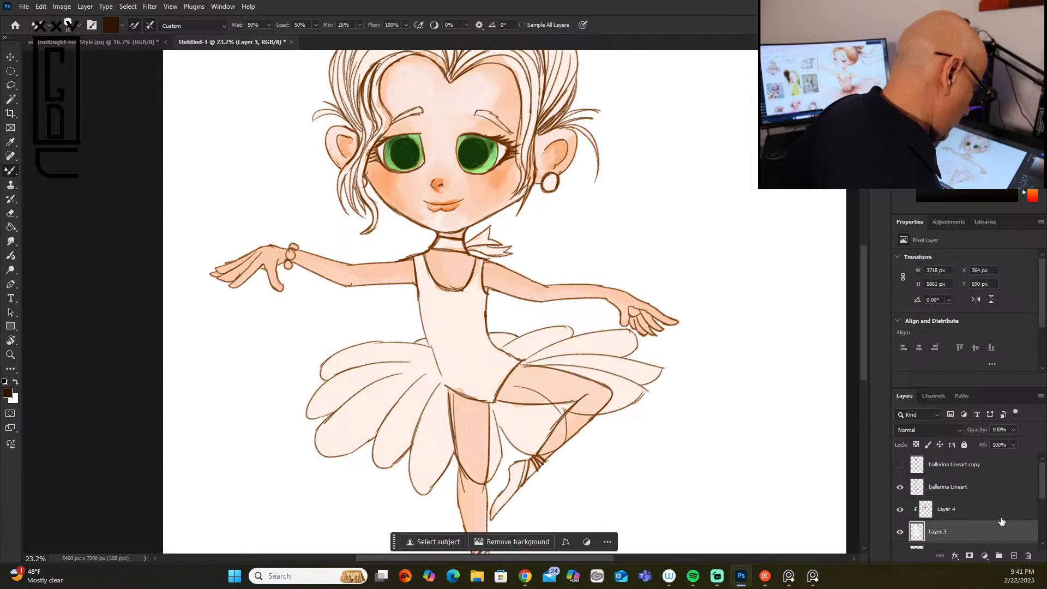
pyautogui.click(974, 488)
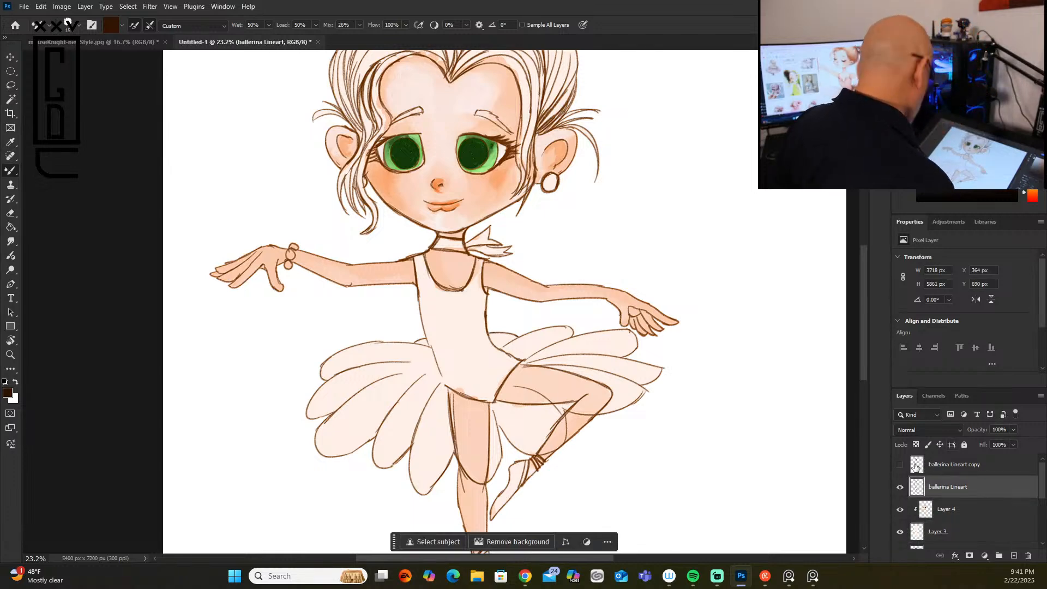
pyautogui.keyDown('alt'); pyautogui.click(938, 469); pyautogui.keyUp('alt')
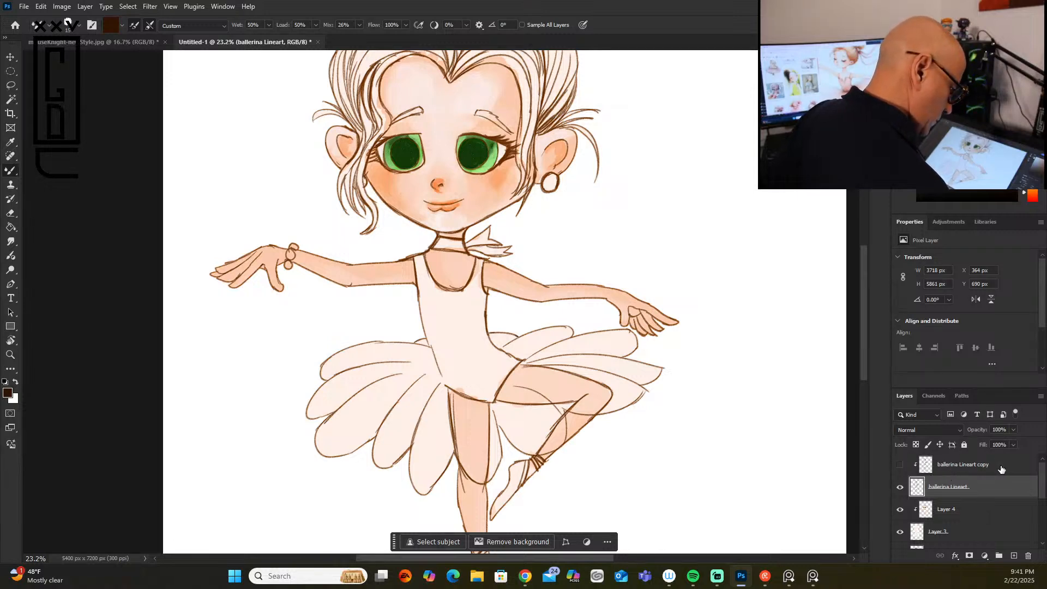
pyautogui.hotkey('ctrl', 'z')
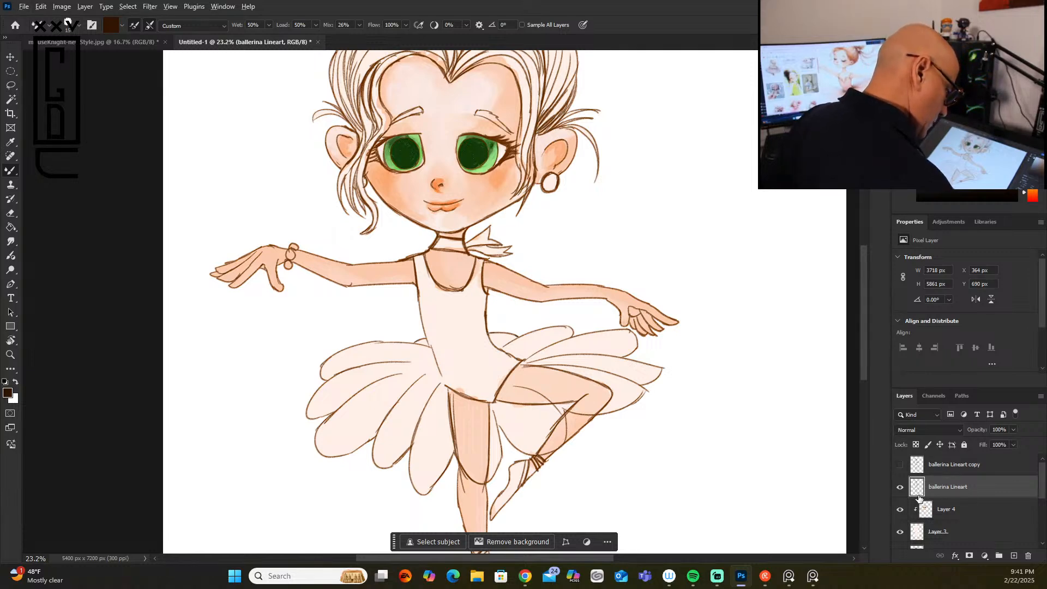
# Step: Clip the ballerina Lineart layer to Layer 3, keeping it above Layer 4, and merge it with Layer 4
pyautogui.moveTo(978, 494); pyautogui.dragTo(969, 518)
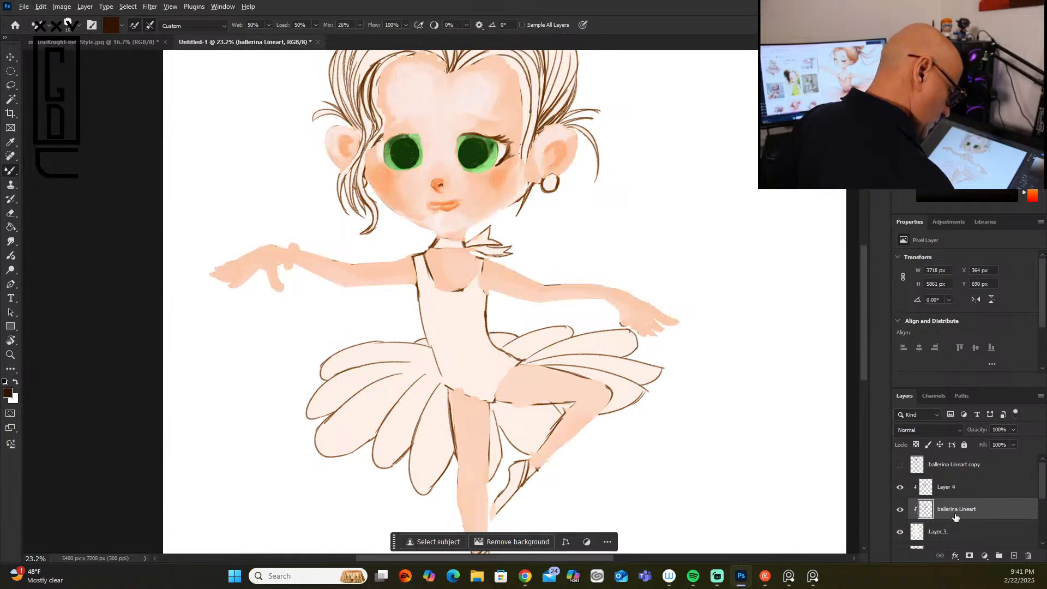
pyautogui.moveTo(959, 511); pyautogui.dragTo(976, 479)
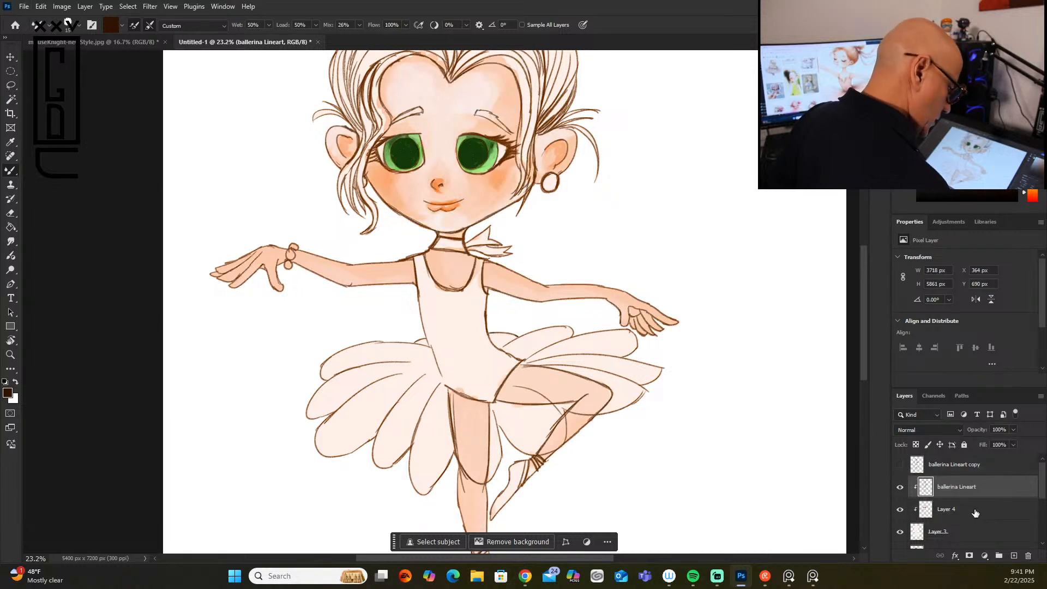
pyautogui.keyDown('shift'); pyautogui.click(976, 505); pyautogui.keyUp('shift')
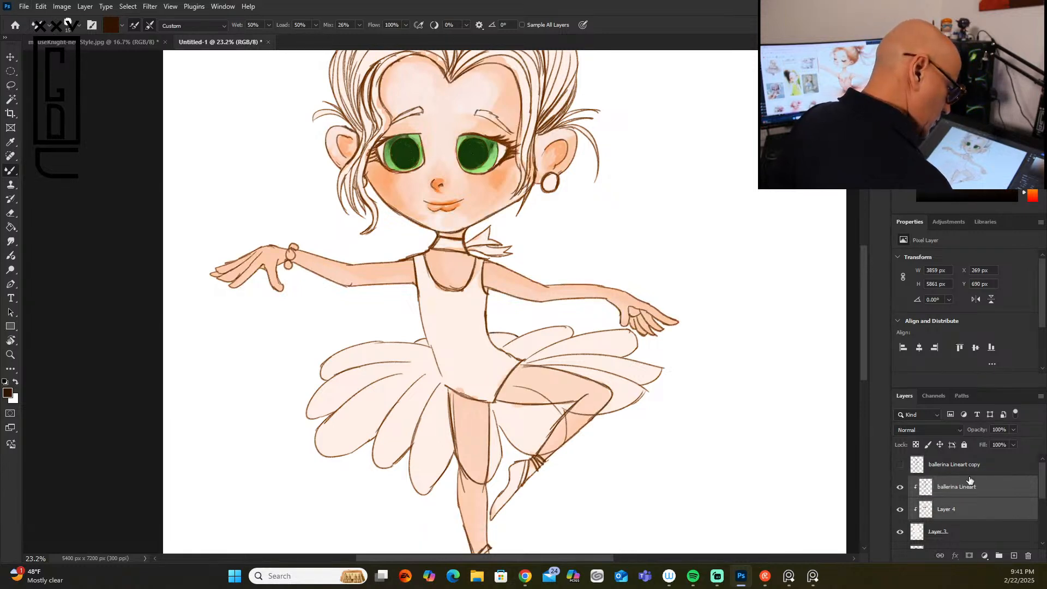
pyautogui.rightClick(965, 491)
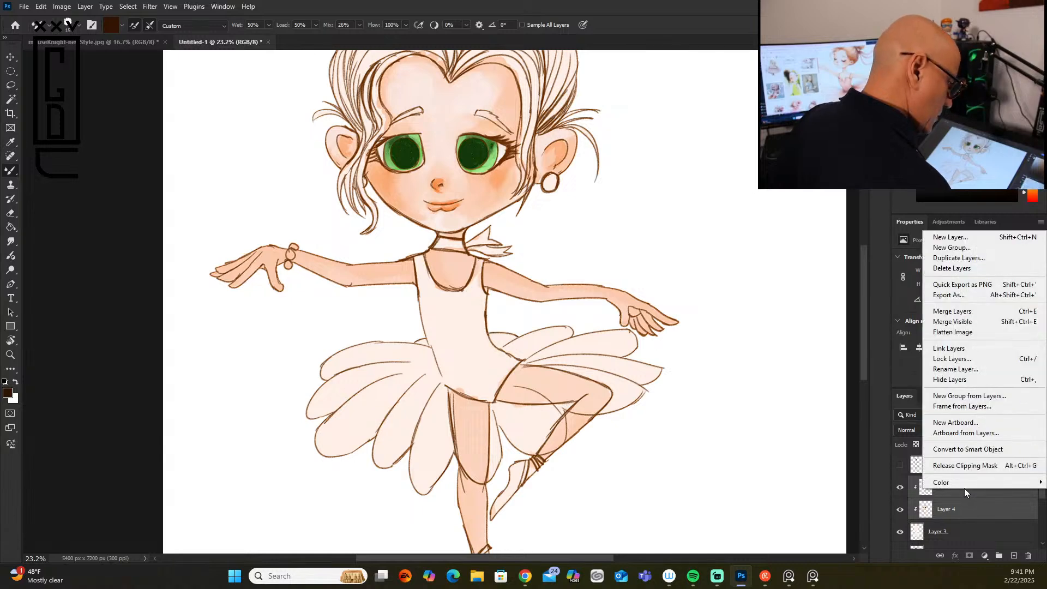
pyautogui.click(971, 310)
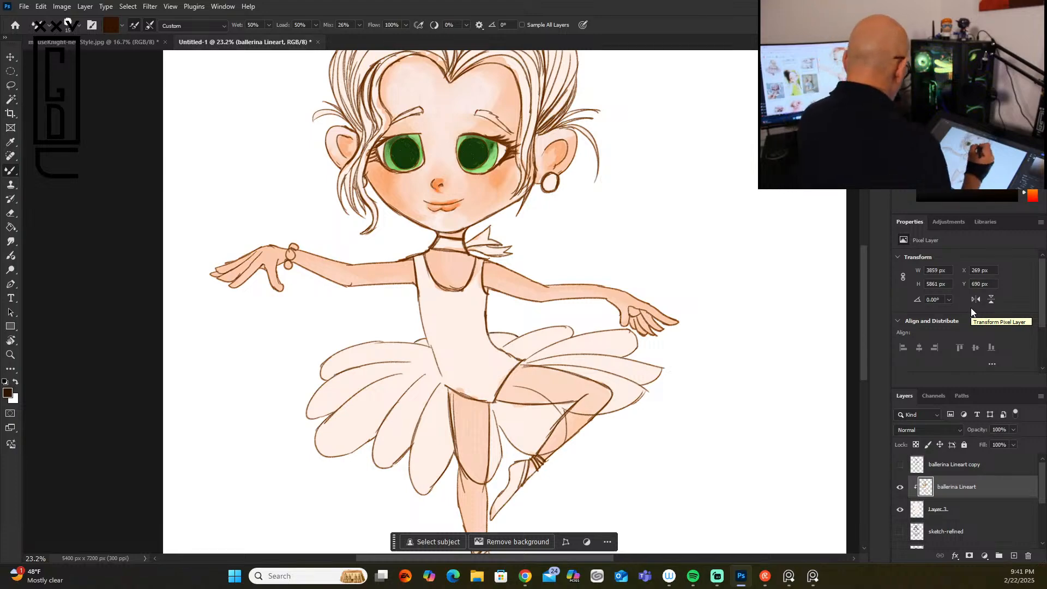
# Step: Darken the upper lid line, lashes and pupil of the earring-side eye with very dark brown strokes on the merged layer
pyautogui.scroll(11, 492, 171)
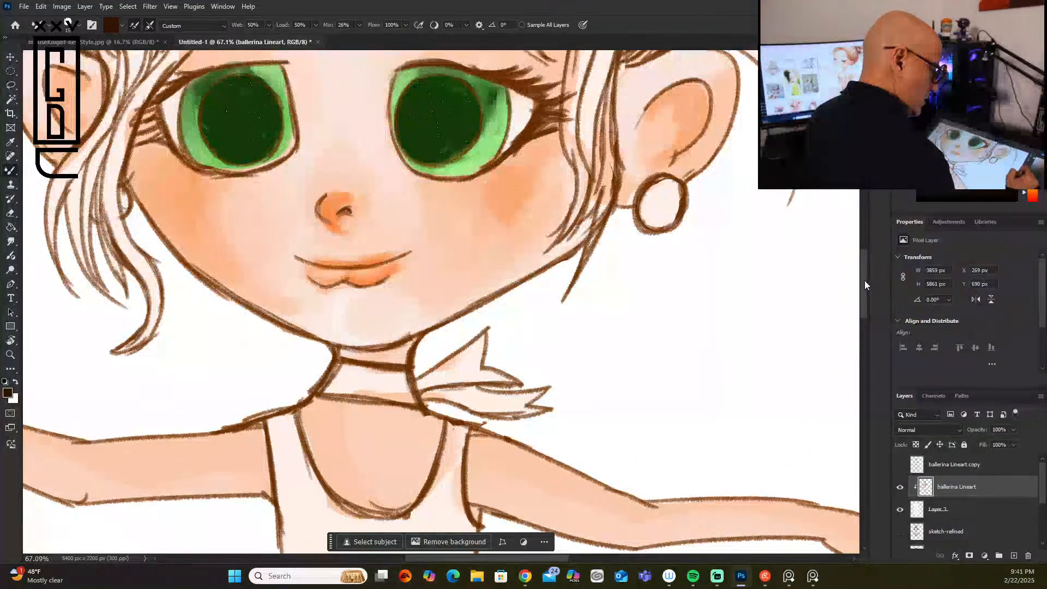
pyautogui.scroll(3, 384, 212)
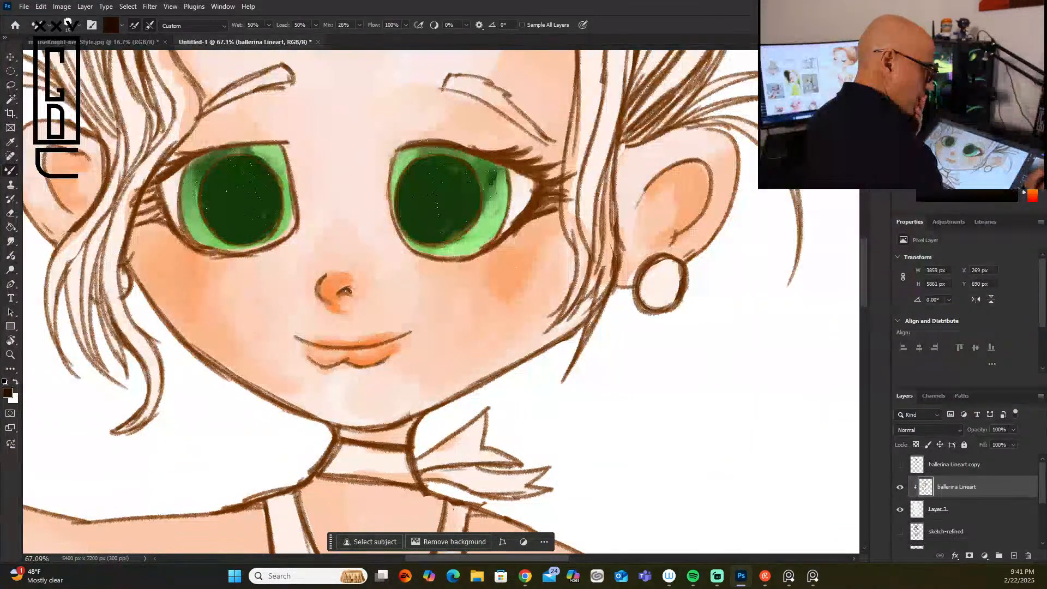
pyautogui.moveTo(401, 149)
pyautogui.mouseDown()
pyautogui.moveTo(513, 153)
pyautogui.moveTo(494, 155)
pyautogui.moveTo(506, 163)
pyautogui.moveTo(490, 158)
pyautogui.moveTo(527, 151)
pyautogui.moveTo(498, 161)
pyautogui.moveTo(530, 162)
pyautogui.moveTo(496, 163)
pyautogui.moveTo(534, 176)
pyautogui.moveTo(512, 165)
pyautogui.moveTo(567, 167)
pyautogui.moveTo(522, 169)
pyautogui.moveTo(550, 166)
pyautogui.moveTo(526, 171)
pyautogui.moveTo(562, 178)
pyautogui.moveTo(539, 178)
pyautogui.moveTo(558, 171)
pyautogui.moveTo(502, 237)
pyautogui.moveTo(554, 207)
pyautogui.moveTo(537, 210)
pyautogui.moveTo(562, 174)
pyautogui.moveTo(504, 209)
pyautogui.mouseUp()
pyautogui.moveTo(507, 169)
pyautogui.mouseDown()
pyautogui.moveTo(502, 218)
pyautogui.moveTo(471, 224)
pyautogui.mouseUp()
pyautogui.moveTo(428, 157)
pyautogui.mouseDown()
pyautogui.moveTo(399, 180)
pyautogui.moveTo(400, 208)
pyautogui.moveTo(427, 243)
pyautogui.mouseUp()
pyautogui.moveTo(407, 175)
pyautogui.mouseDown()
pyautogui.moveTo(428, 163)
pyautogui.moveTo(400, 202)
pyautogui.moveTo(405, 212)
pyautogui.moveTo(437, 186)
pyautogui.moveTo(412, 216)
pyautogui.moveTo(441, 211)
pyautogui.moveTo(422, 226)
pyautogui.moveTo(424, 238)
pyautogui.moveTo(442, 232)
pyautogui.moveTo(413, 217)
pyautogui.moveTo(443, 224)
pyautogui.moveTo(429, 224)
pyautogui.moveTo(432, 165)
pyautogui.mouseUp()
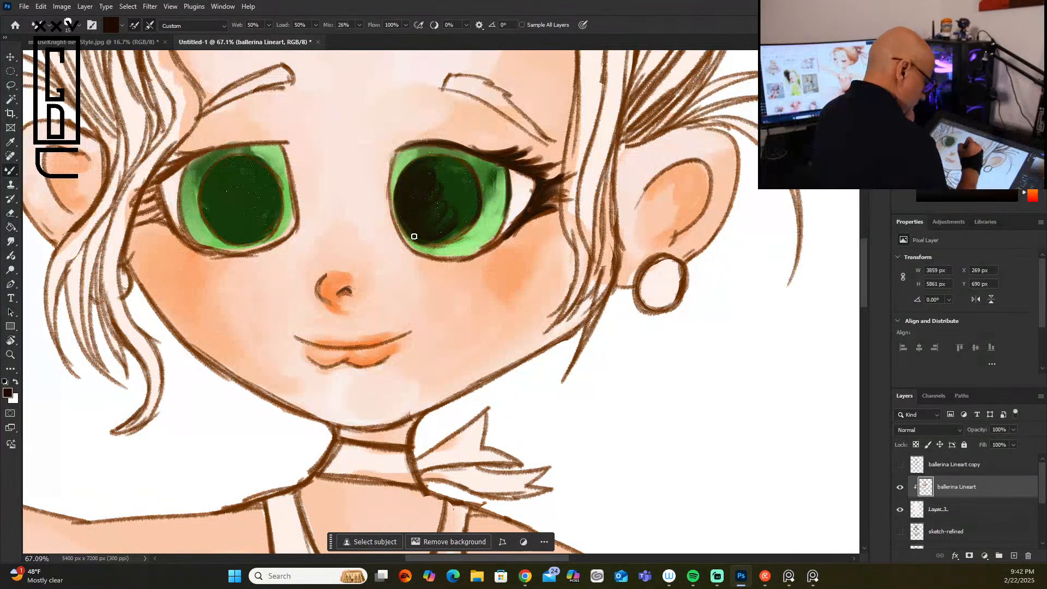
# Step: Paint light orange over the same eye's lower outline and blend the stroke with the blender gus brush
pyautogui.click(974, 57)
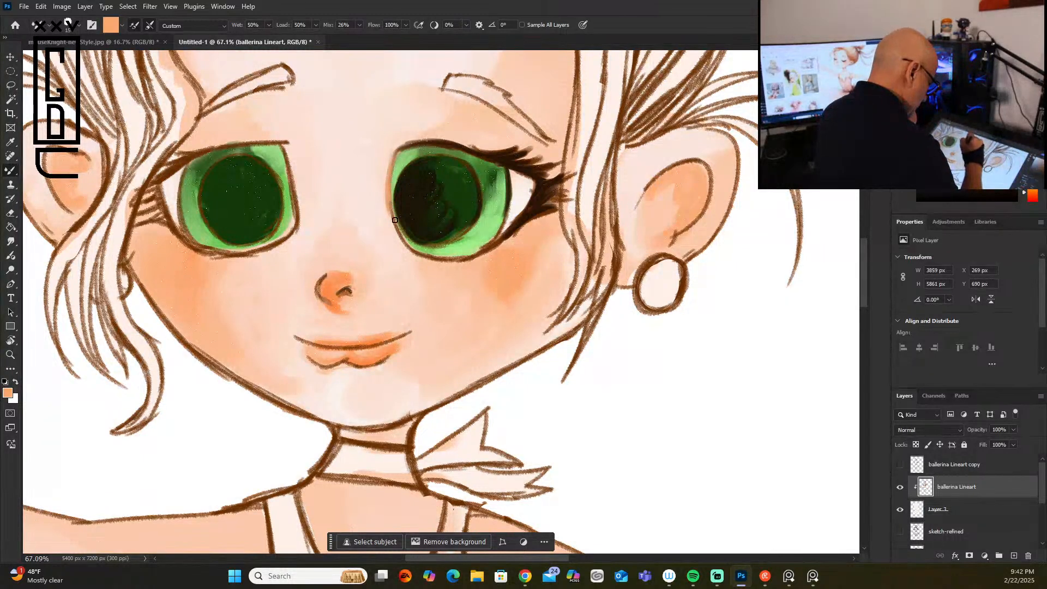
pyautogui.moveTo(388, 201)
pyautogui.mouseDown()
pyautogui.moveTo(406, 247)
pyautogui.moveTo(427, 259)
pyautogui.moveTo(468, 258)
pyautogui.moveTo(505, 235)
pyautogui.moveTo(424, 257)
pyautogui.mouseUp()
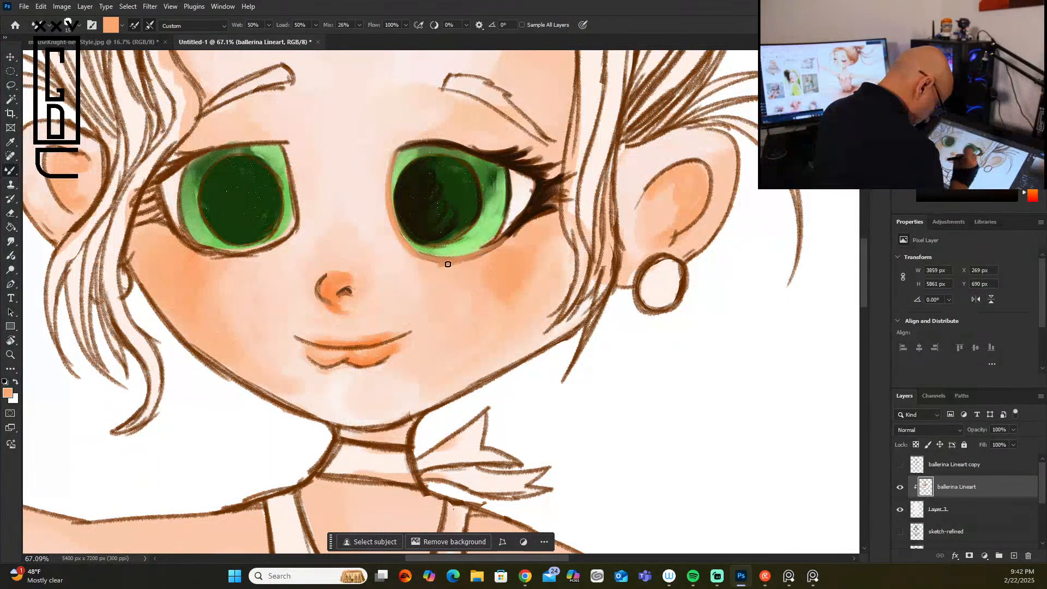
pyautogui.click(68, 22)
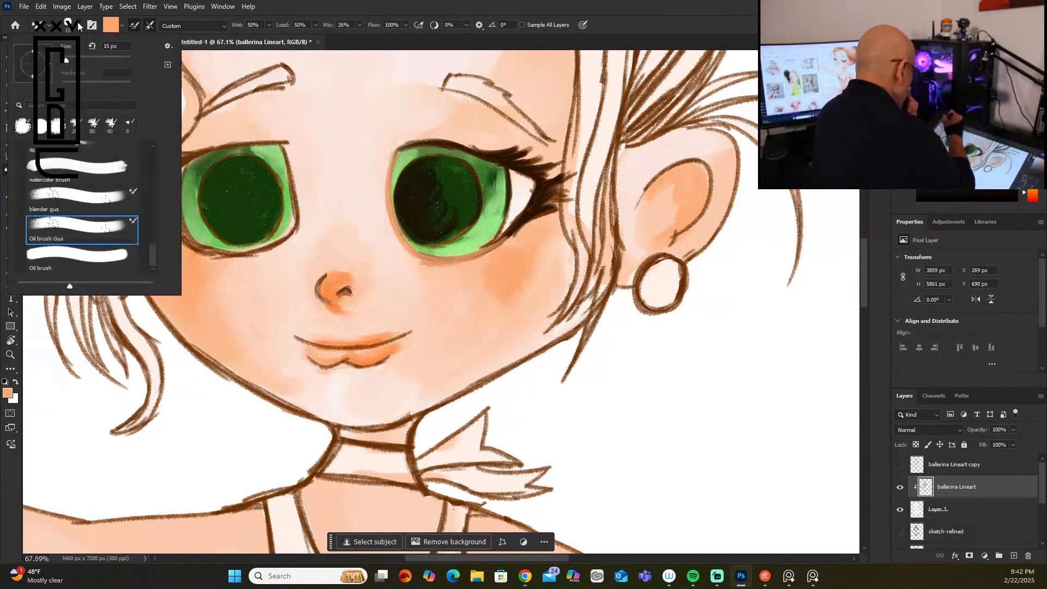
pyautogui.click(100, 202)
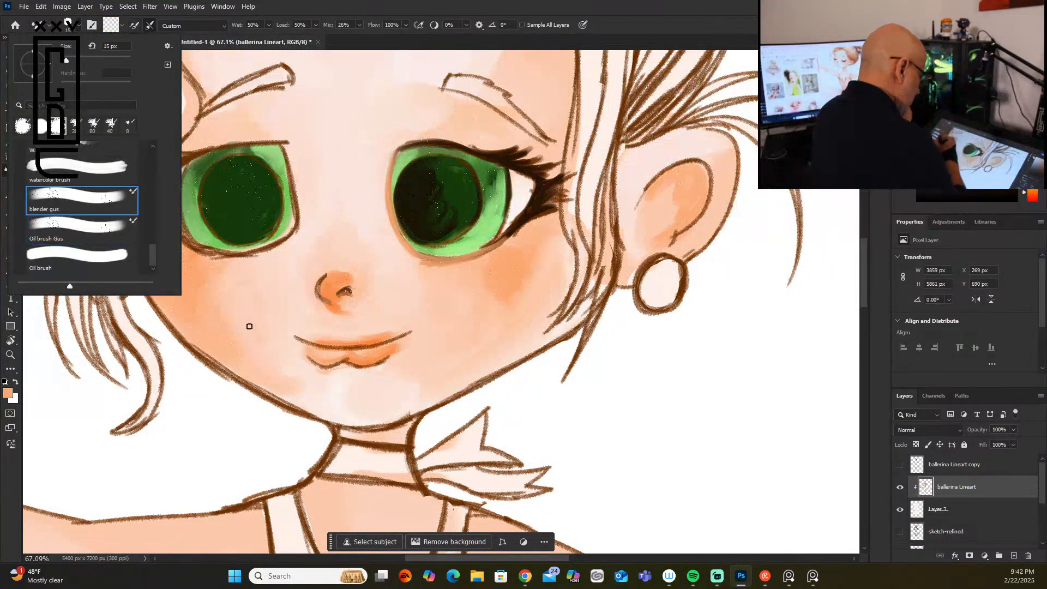
pyautogui.click(487, 251)
pyautogui.moveTo(506, 242)
pyautogui.mouseDown()
pyautogui.moveTo(511, 231)
pyautogui.moveTo(467, 258)
pyautogui.moveTo(485, 255)
pyautogui.mouseUp()
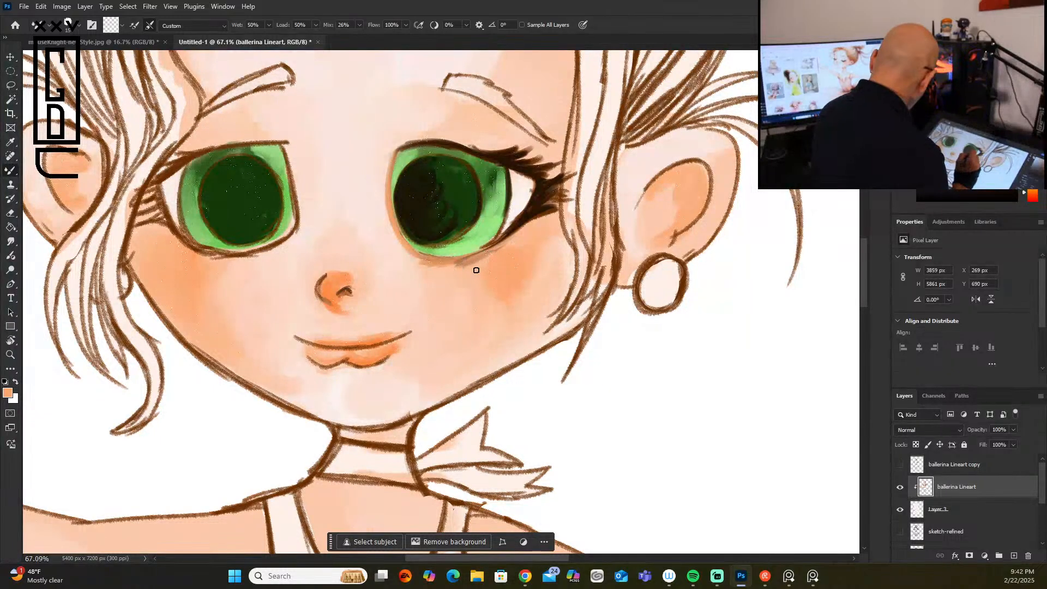
# Step: Blend the skin around the earring-side eye, its upper lid and the blushed cheek with a larger blender brush
pyautogui.scroll(2, 470, 273)
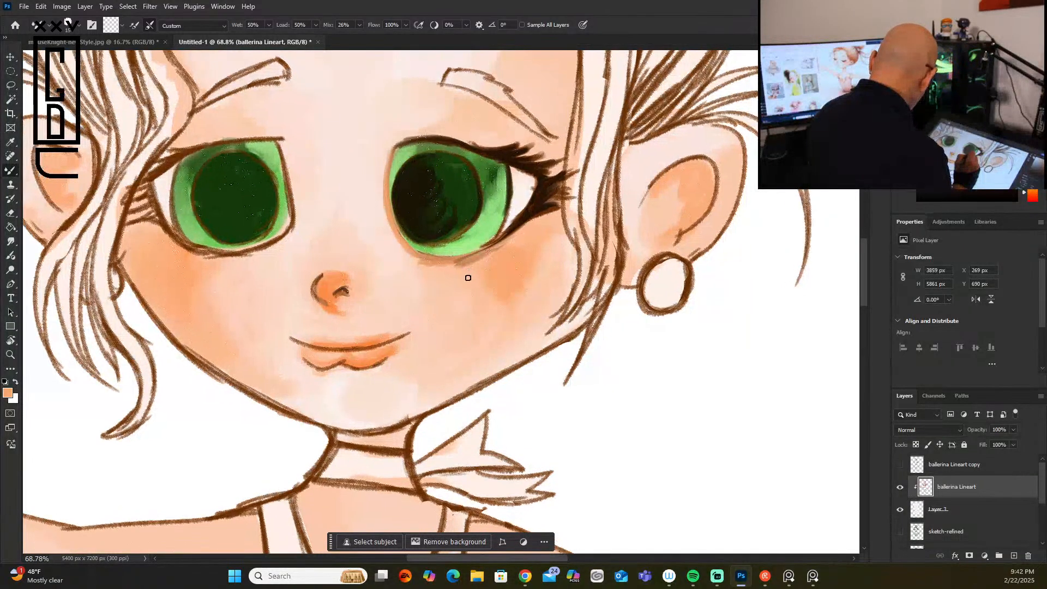
pyautogui.press(']')
pyautogui.press(']')
pyautogui.press(']')
pyautogui.press(']')
pyautogui.press(']')
pyautogui.press(']')
pyautogui.press('[')
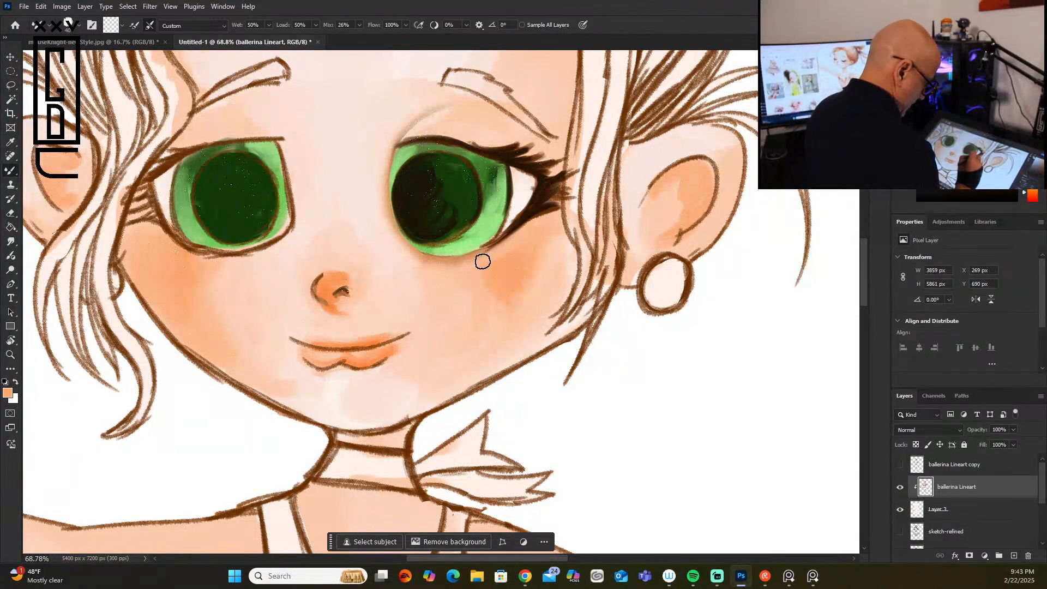
pyautogui.moveTo(547, 249); pyautogui.dragTo(504, 311)
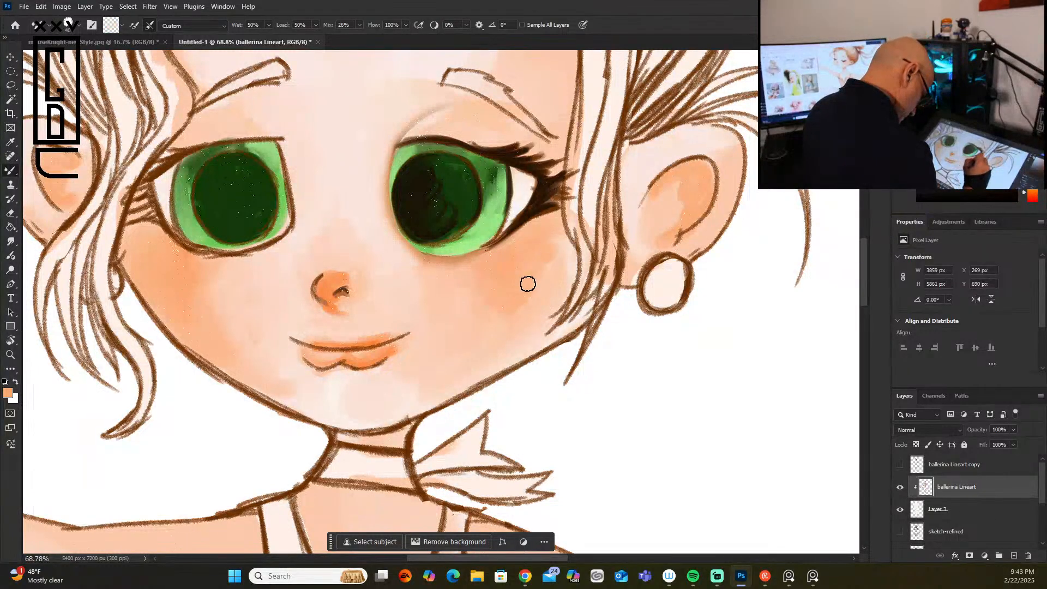
pyautogui.moveTo(418, 262); pyautogui.dragTo(436, 261)
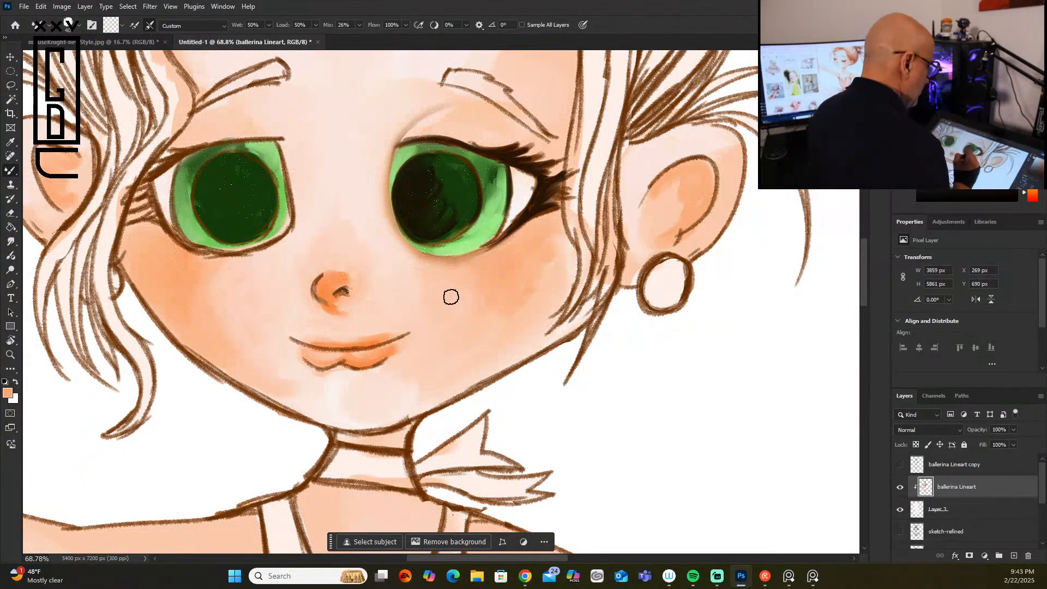
# Step: Blend the dark pupil, iris and upper lid crease of the earring-side eye with the blender brush
pyautogui.moveTo(439, 171)
pyautogui.mouseDown()
pyautogui.moveTo(441, 211)
pyautogui.moveTo(437, 186)
pyautogui.moveTo(443, 202)
pyautogui.moveTo(491, 173)
pyautogui.moveTo(497, 208)
pyautogui.moveTo(494, 187)
pyautogui.moveTo(468, 232)
pyautogui.moveTo(455, 241)
pyautogui.moveTo(480, 215)
pyautogui.moveTo(437, 244)
pyautogui.moveTo(480, 217)
pyautogui.mouseUp()
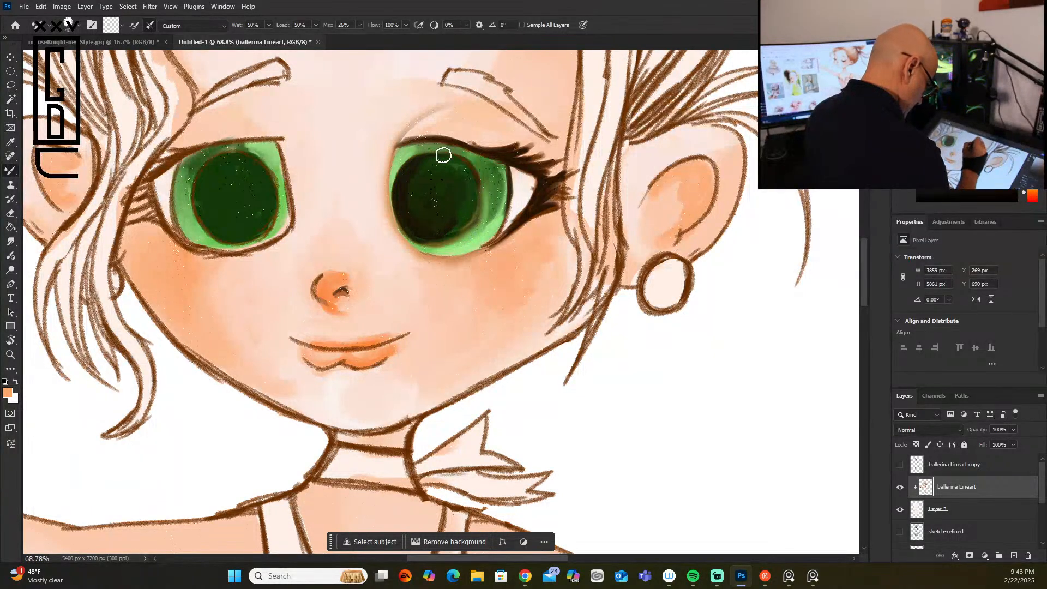
pyautogui.moveTo(430, 124)
pyautogui.mouseDown()
pyautogui.moveTo(443, 102)
pyautogui.moveTo(437, 120)
pyautogui.moveTo(459, 122)
pyautogui.moveTo(443, 114)
pyautogui.moveTo(449, 108)
pyautogui.moveTo(422, 118)
pyautogui.moveTo(439, 103)
pyautogui.moveTo(395, 139)
pyautogui.moveTo(429, 111)
pyautogui.moveTo(402, 130)
pyautogui.moveTo(432, 113)
pyautogui.moveTo(421, 115)
pyautogui.moveTo(470, 108)
pyautogui.moveTo(430, 127)
pyautogui.moveTo(474, 134)
pyautogui.moveTo(432, 125)
pyautogui.moveTo(457, 116)
pyautogui.moveTo(406, 133)
pyautogui.moveTo(457, 113)
pyautogui.moveTo(407, 131)
pyautogui.moveTo(467, 115)
pyautogui.moveTo(466, 125)
pyautogui.moveTo(467, 114)
pyautogui.moveTo(417, 131)
pyautogui.moveTo(467, 127)
pyautogui.moveTo(448, 113)
pyautogui.mouseUp()
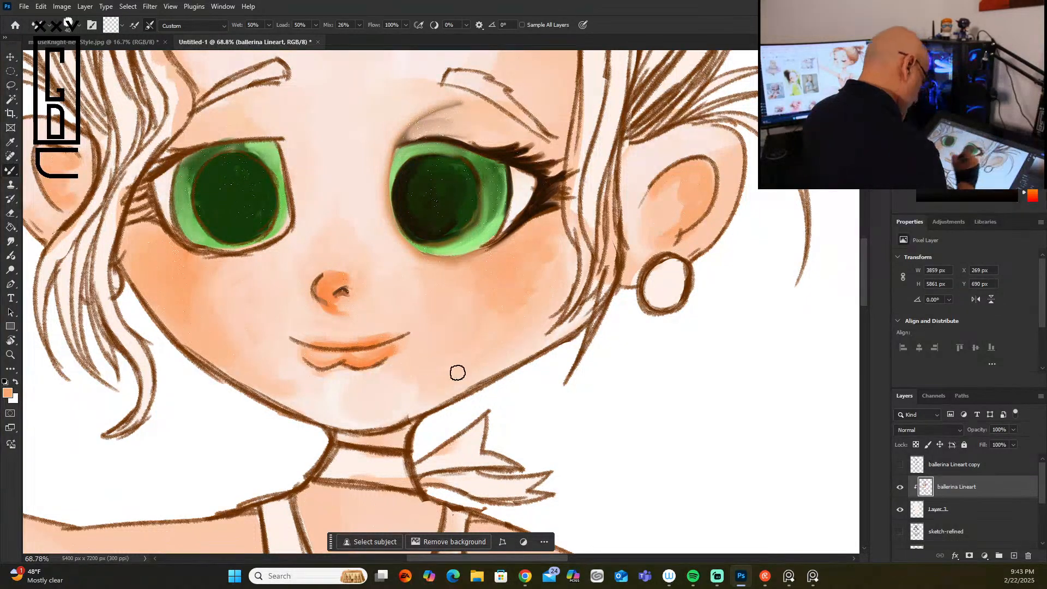
pyautogui.scroll(-8, 575, 323)
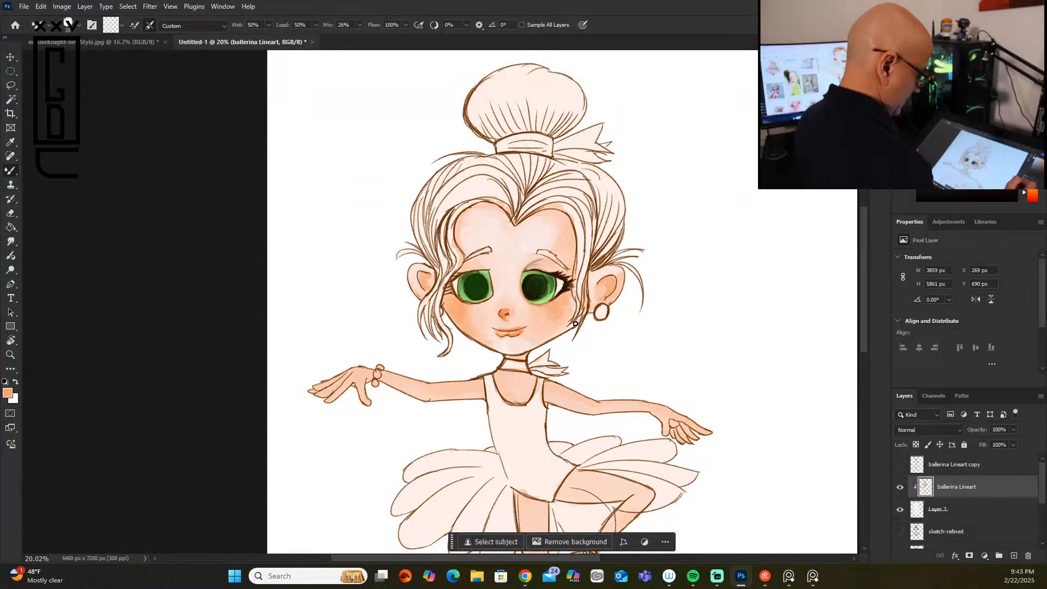
pyautogui.scroll(-1, 893, 276)
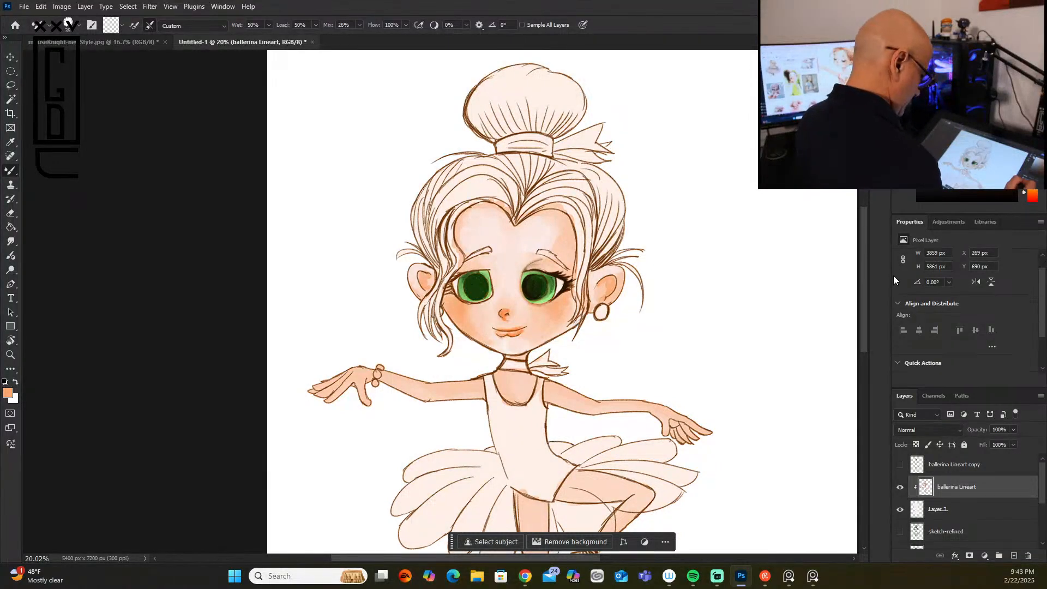
# Step: Paint the earring-side eye's lower edge reddish brown and its lower iris light green with a smaller Oil brush Gus
pyautogui.scroll(3, 550, 314)
pyautogui.scroll(3, 551, 314)
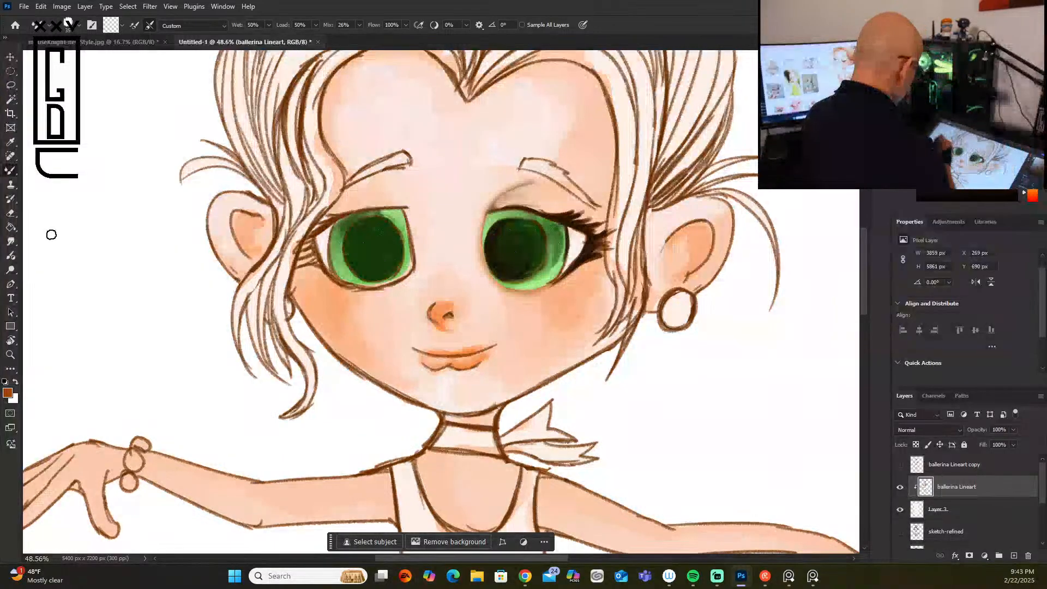
pyautogui.click(79, 24)
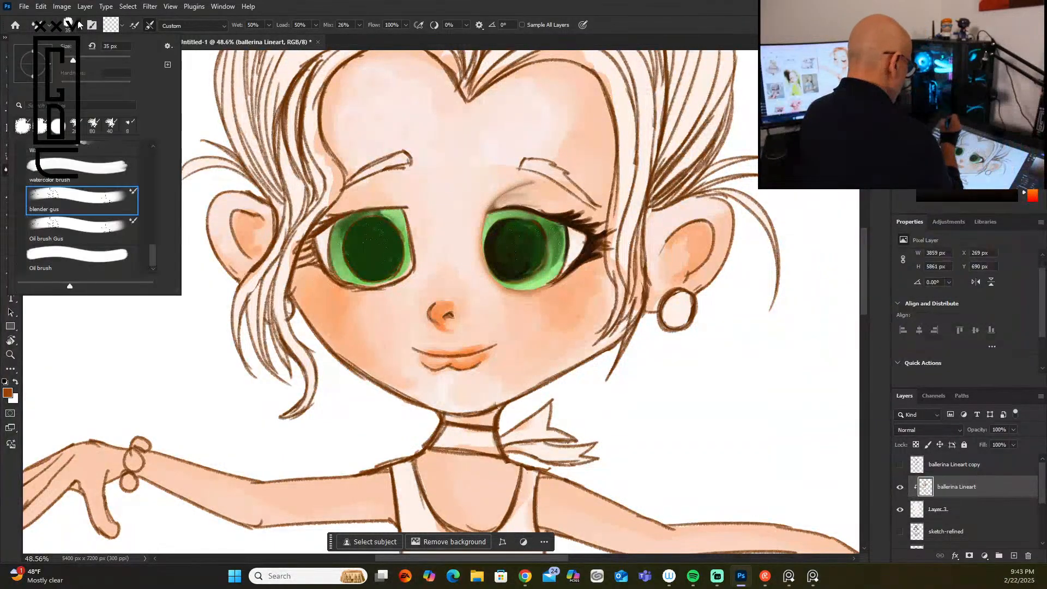
pyautogui.click(99, 238)
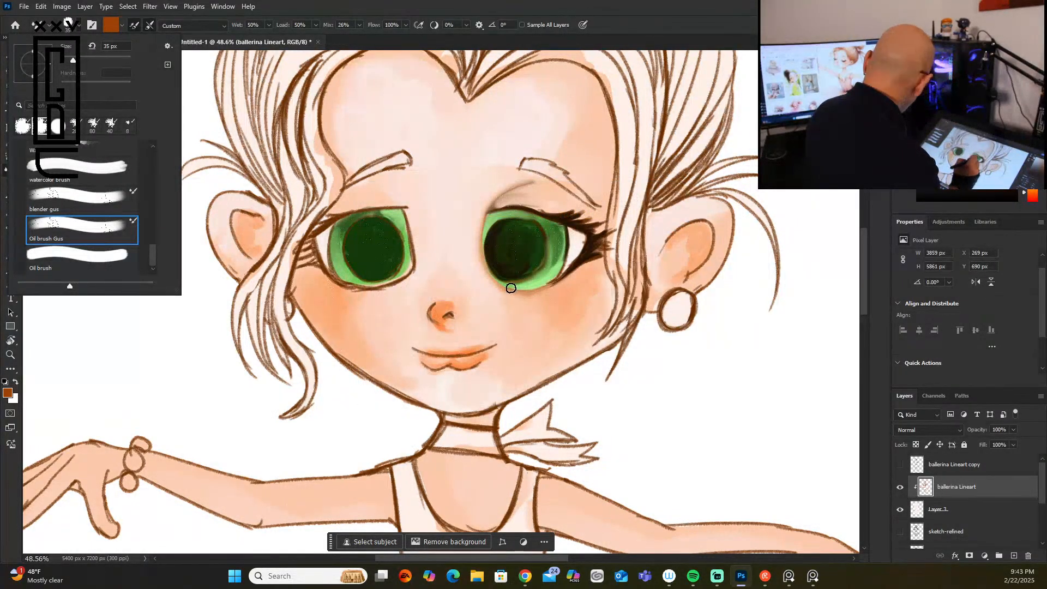
pyautogui.click(793, 302)
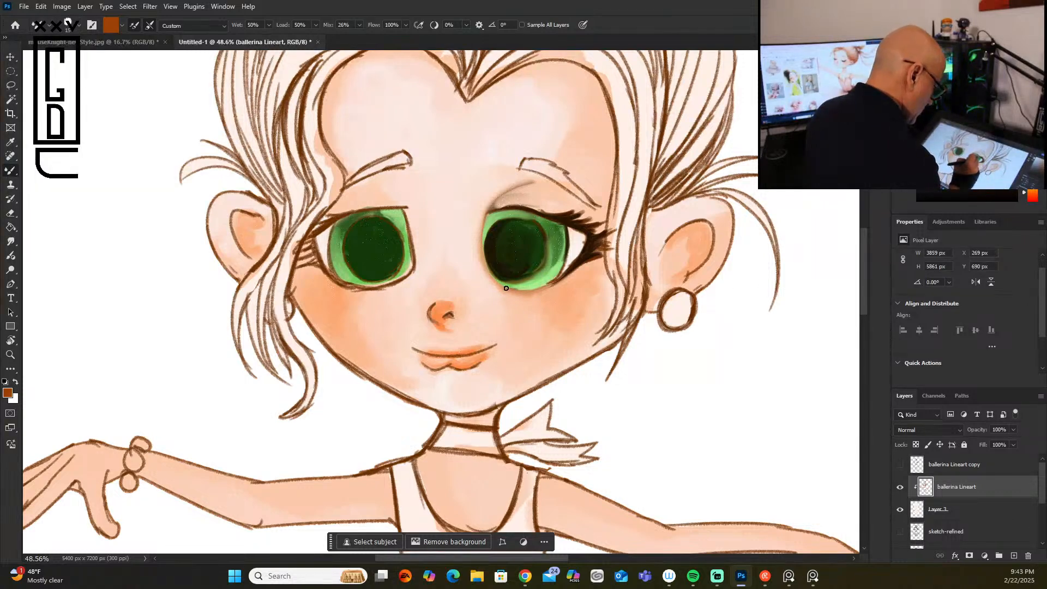
pyautogui.moveTo(525, 289); pyautogui.dragTo(565, 273)
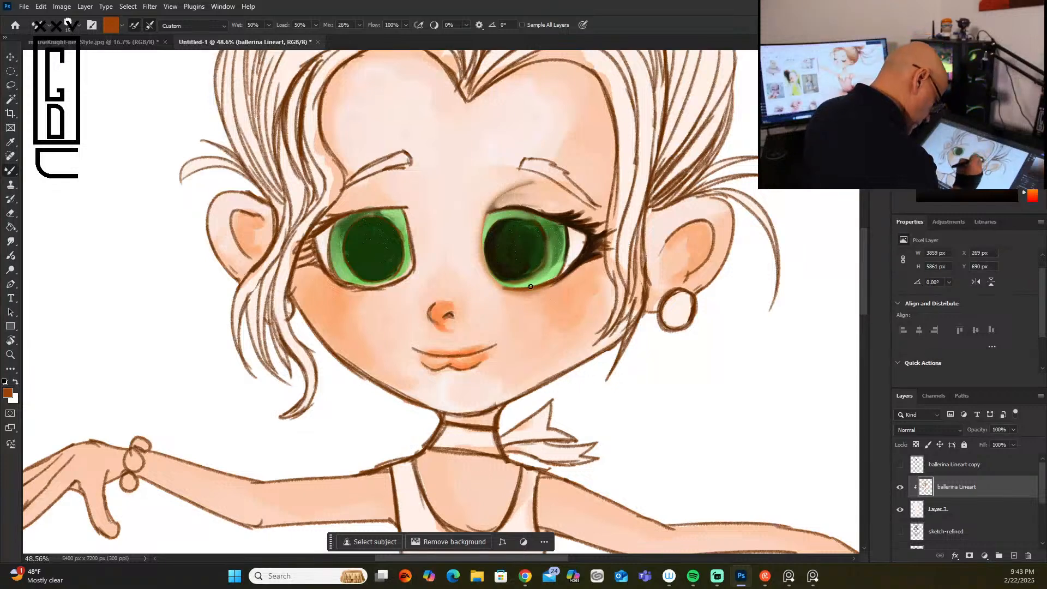
pyautogui.keyDown('alt'); pyautogui.click(544, 274); pyautogui.keyUp('alt')
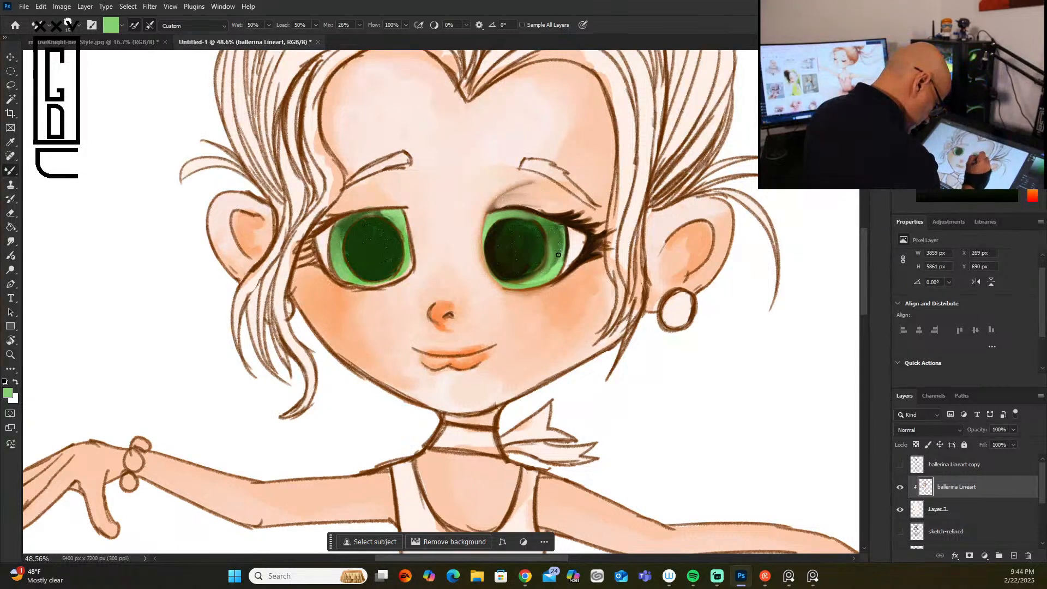
pyautogui.moveTo(553, 247); pyautogui.dragTo(529, 279)
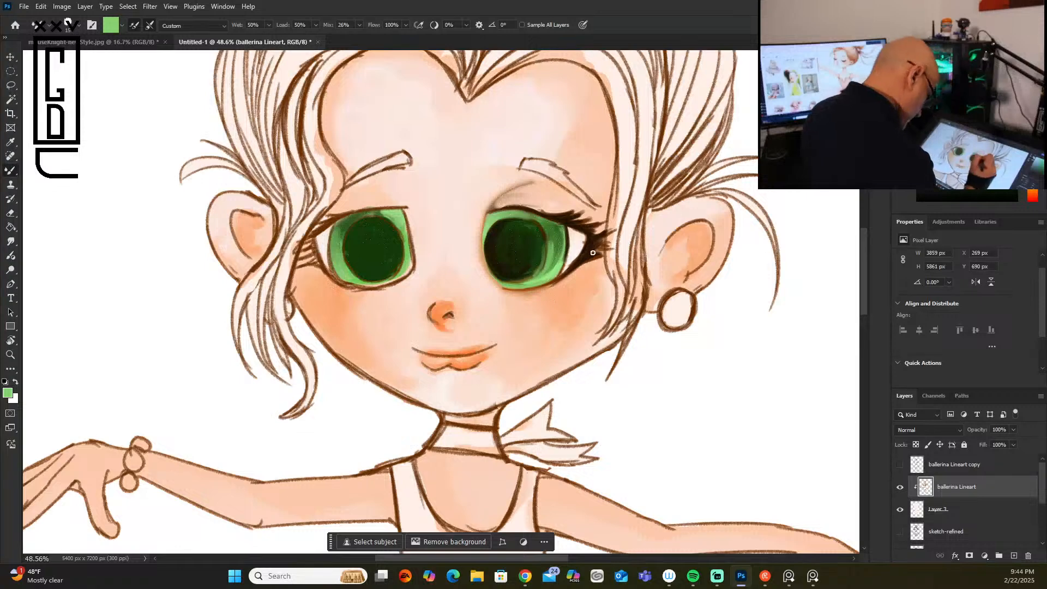
# Step: Add a large near-white highlight on the earring-side eye's pupil and a smaller one below it on the iris
pyautogui.click(932, 74)
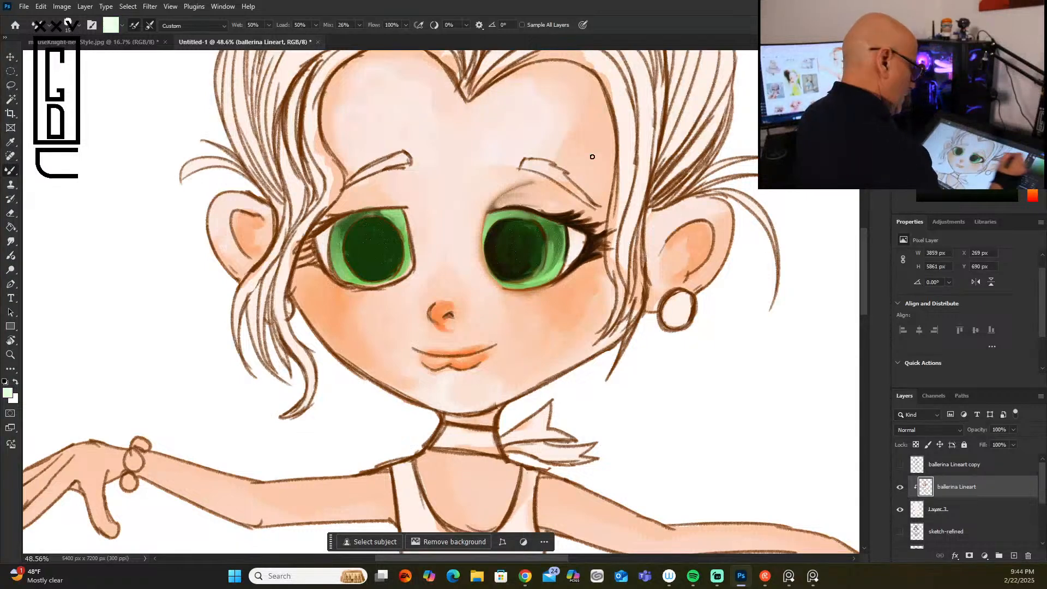
pyautogui.press(']')
pyautogui.press(']')
pyautogui.press(']')
pyautogui.press(']')
pyautogui.press(']')
pyautogui.press(']')
pyautogui.press(']')
pyautogui.press(']')
pyautogui.moveTo(527, 245); pyautogui.dragTo(532, 242)
pyautogui.press('[')
pyautogui.press('[')
pyautogui.press('[')
pyautogui.press('[')
pyautogui.press('[')
pyautogui.moveTo(552, 234)
pyautogui.mouseDown()
pyautogui.moveTo(529, 253)
pyautogui.moveTo(529, 241)
pyautogui.moveTo(569, 244)
pyautogui.moveTo(541, 268)
pyautogui.mouseUp()
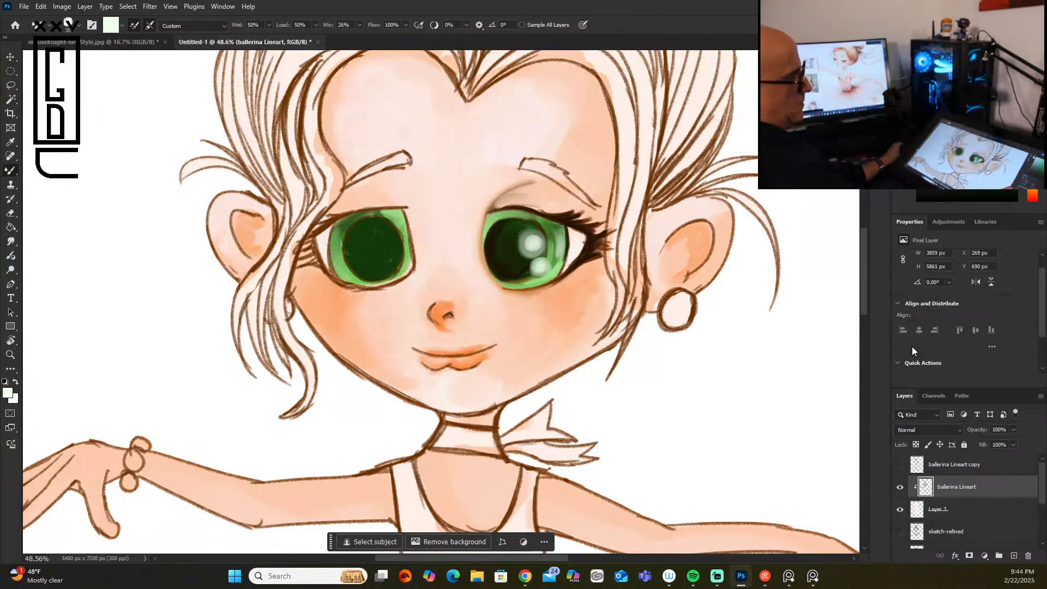
pyautogui.keyDown('alt'); pyautogui.click(579, 239); pyautogui.keyUp('alt')
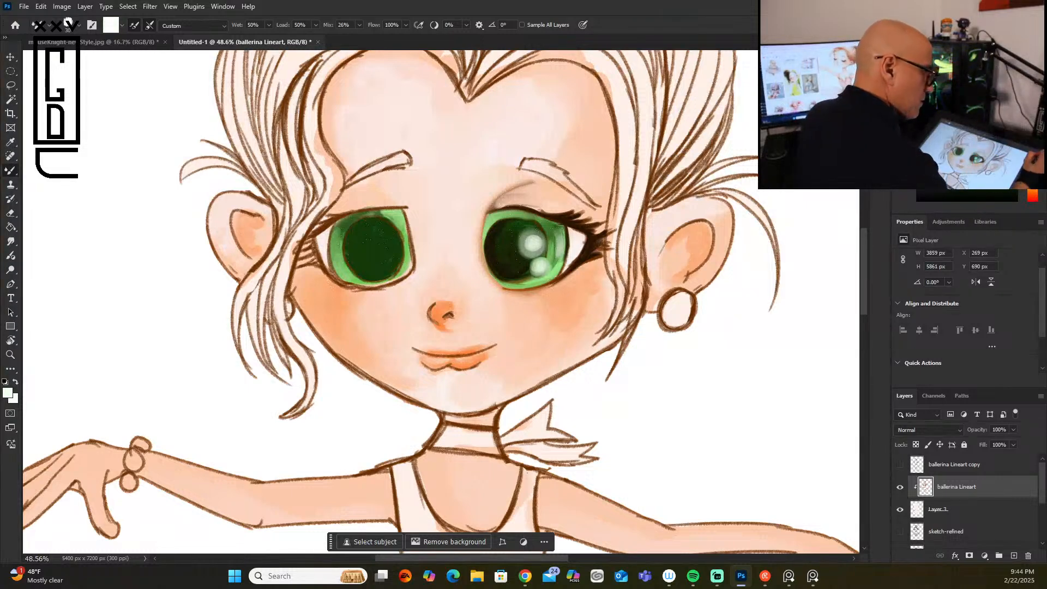
# Step: Deepen the nose and lips with saturated orange using a smaller brush
pyautogui.press('[')
pyautogui.press('[')
pyautogui.press('[')
pyautogui.press('[')
pyautogui.press('[')
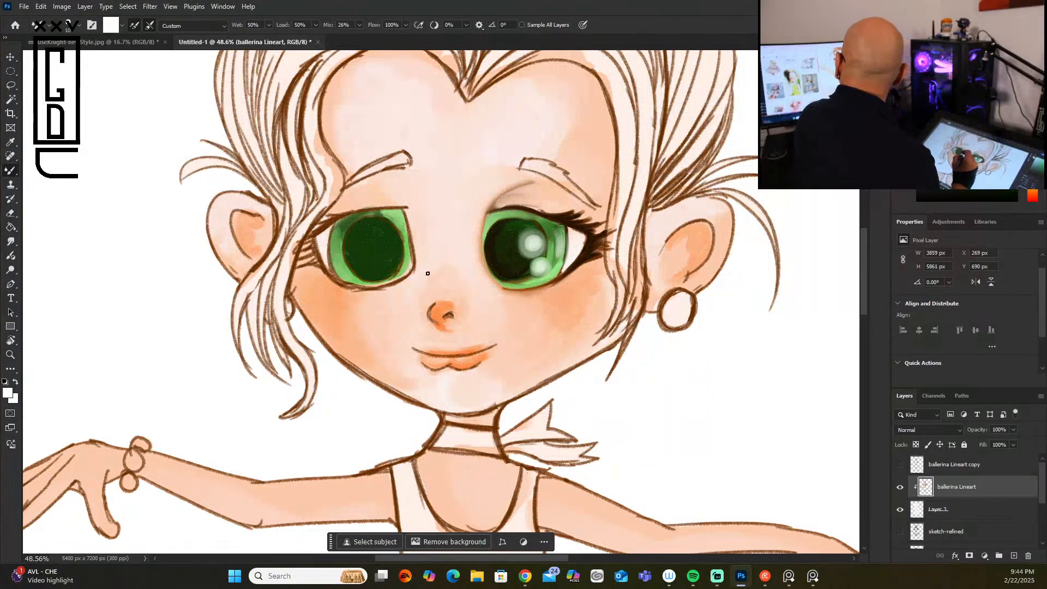
pyautogui.keyDown('alt'); pyautogui.click(443, 306); pyautogui.keyUp('alt')
pyautogui.click(1012, 62)
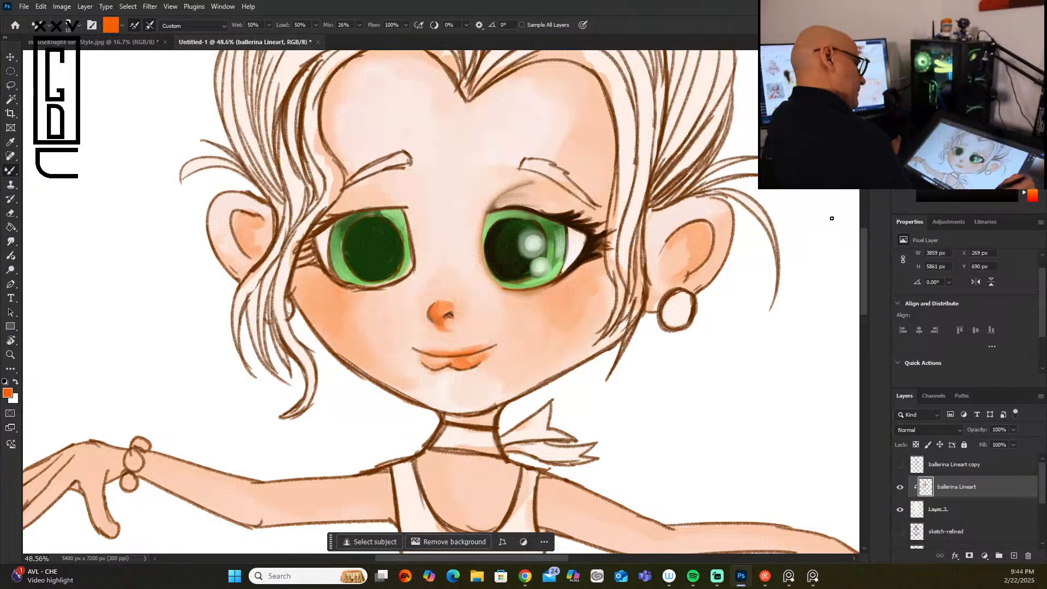
# Step: Paint over the earring-side eye's lid crease and the adjoining forehead with sampled pale skin and peach tones
pyautogui.keyDown('alt'); pyautogui.click(480, 190); pyautogui.keyUp('alt')
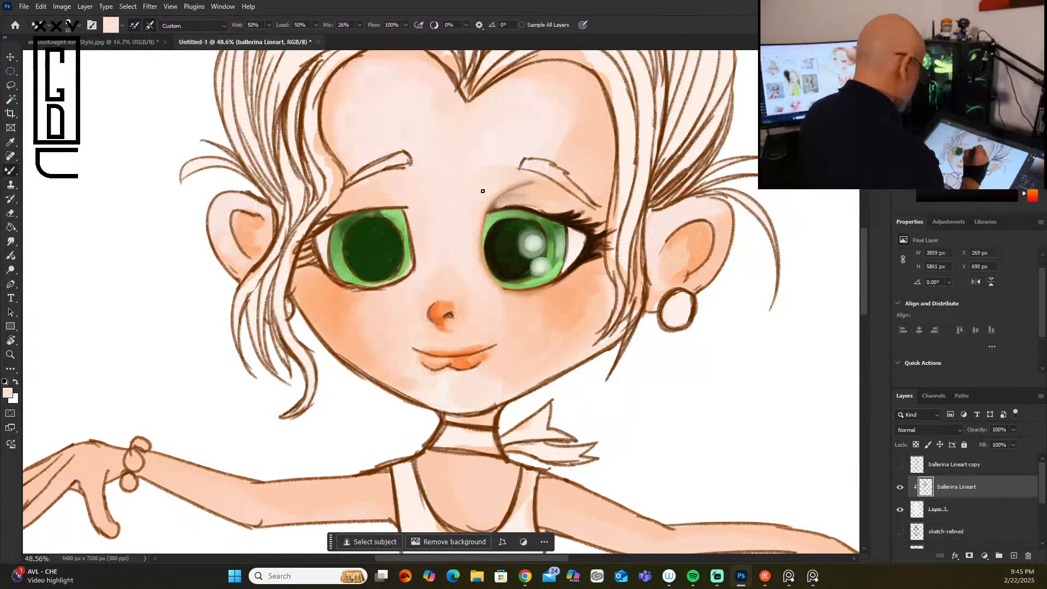
pyautogui.moveTo(507, 199)
pyautogui.mouseDown()
pyautogui.moveTo(531, 185)
pyautogui.moveTo(490, 205)
pyautogui.moveTo(562, 198)
pyautogui.moveTo(486, 204)
pyautogui.moveTo(530, 185)
pyautogui.mouseUp()
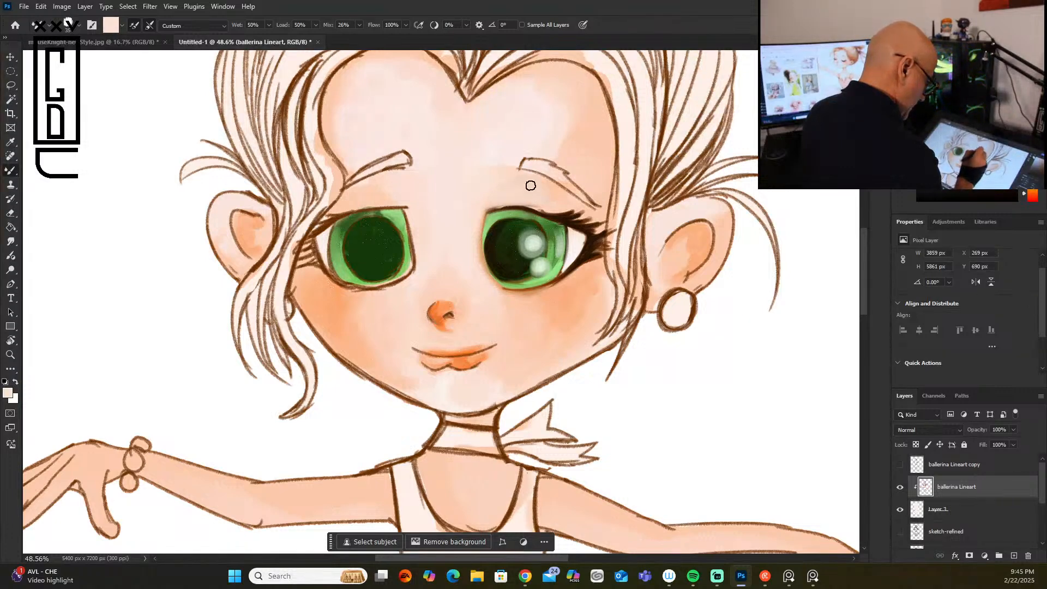
pyautogui.keyDown('alt'); pyautogui.click(587, 144); pyautogui.keyUp('alt')
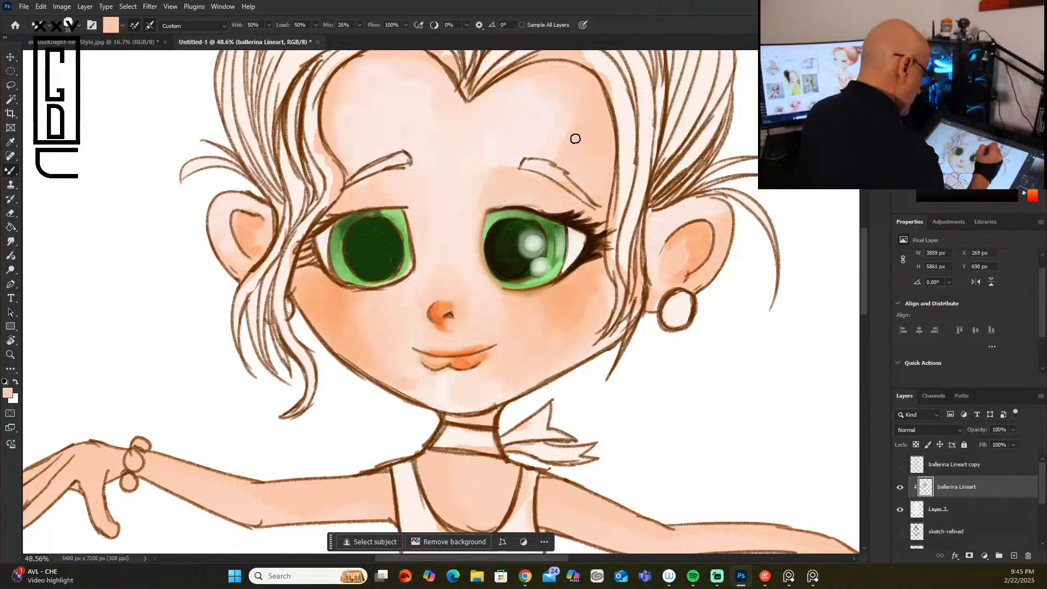
pyautogui.keyDown('alt'); pyautogui.click(566, 124); pyautogui.keyUp('alt')
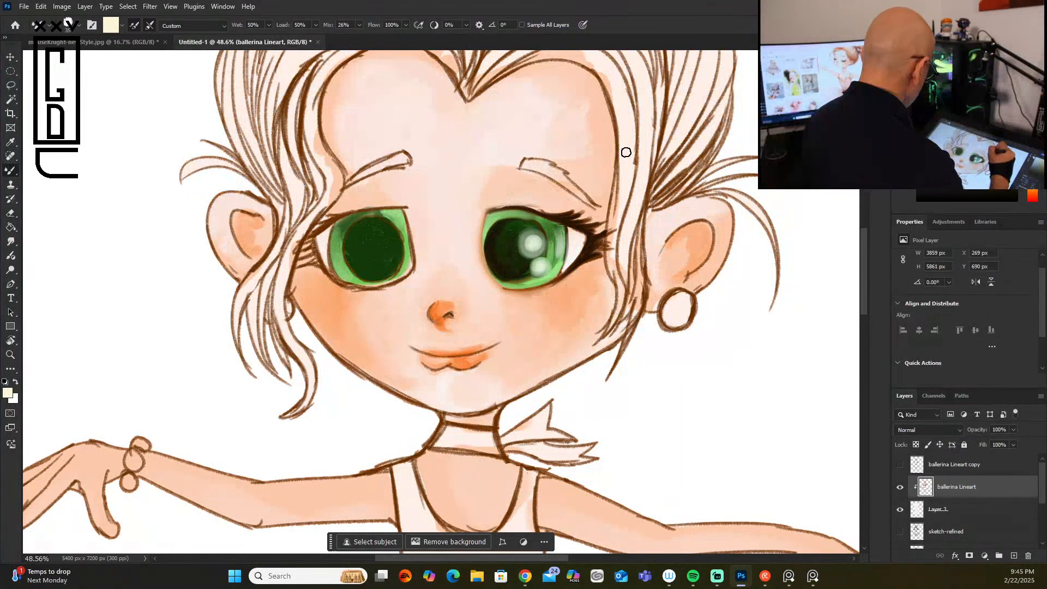
# Step: Paint pale cream strokes along the earring-side hair, its loose front lock and the flyaway wisps above the ear
pyautogui.moveTo(628, 184)
pyautogui.mouseDown()
pyautogui.moveTo(624, 220)
pyautogui.moveTo(610, 225)
pyautogui.mouseUp()
pyautogui.moveTo(624, 163); pyautogui.dragTo(617, 274)
pyautogui.moveTo(616, 231); pyautogui.dragTo(616, 316)
pyautogui.moveTo(641, 100); pyautogui.dragTo(619, 233)
pyautogui.moveTo(639, 199)
pyautogui.mouseDown()
pyautogui.moveTo(625, 326)
pyautogui.moveTo(640, 277)
pyautogui.moveTo(616, 329)
pyautogui.moveTo(637, 273)
pyautogui.moveTo(620, 304)
pyautogui.moveTo(639, 287)
pyautogui.moveTo(610, 368)
pyautogui.mouseUp()
pyautogui.moveTo(641, 258); pyautogui.dragTo(640, 283)
pyautogui.moveTo(719, 109)
pyautogui.mouseDown()
pyautogui.moveTo(656, 195)
pyautogui.moveTo(730, 115)
pyautogui.moveTo(655, 207)
pyautogui.mouseUp()
pyautogui.moveTo(742, 142)
pyautogui.mouseDown()
pyautogui.moveTo(688, 191)
pyautogui.moveTo(736, 174)
pyautogui.moveTo(679, 195)
pyautogui.moveTo(754, 179)
pyautogui.mouseUp()
pyautogui.moveTo(694, 194)
pyautogui.mouseDown()
pyautogui.moveTo(726, 193)
pyautogui.moveTo(784, 284)
pyautogui.mouseUp()
pyautogui.moveTo(655, 190)
pyautogui.mouseDown()
pyautogui.moveTo(708, 108)
pyautogui.moveTo(651, 179)
pyautogui.mouseUp()
pyautogui.moveTo(695, 96); pyautogui.dragTo(652, 170)
pyautogui.moveTo(691, 55)
pyautogui.mouseDown()
pyautogui.moveTo(657, 149)
pyautogui.moveTo(703, 51)
pyautogui.mouseUp()
# Step: Paint yellow strands over the earring-side front hair, sweeping from the centre parting down beside the face
pyautogui.moveTo(864, 302); pyautogui.dragTo(864, 274)
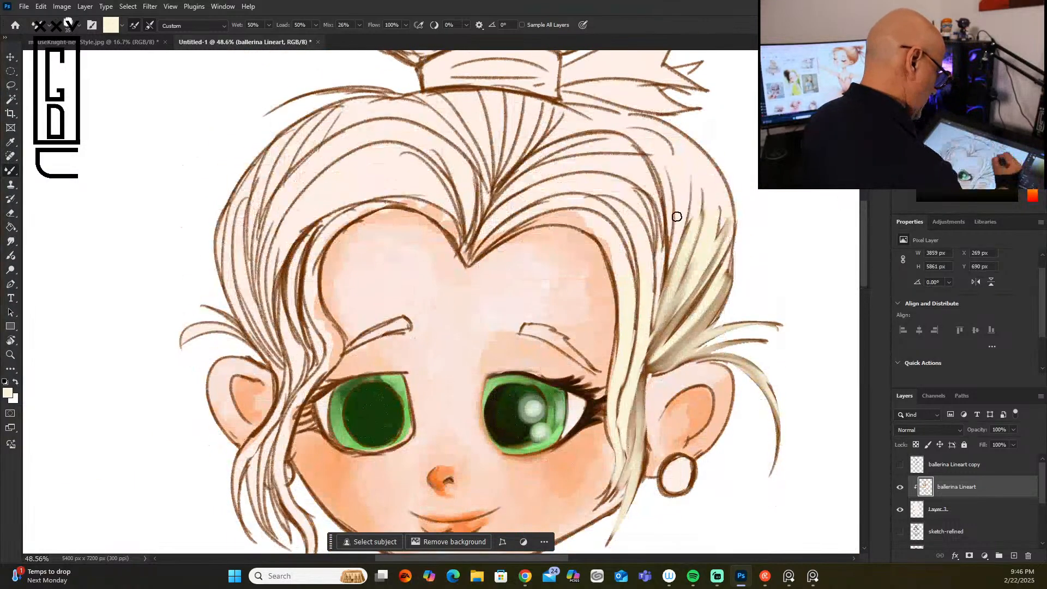
pyautogui.click(981, 59)
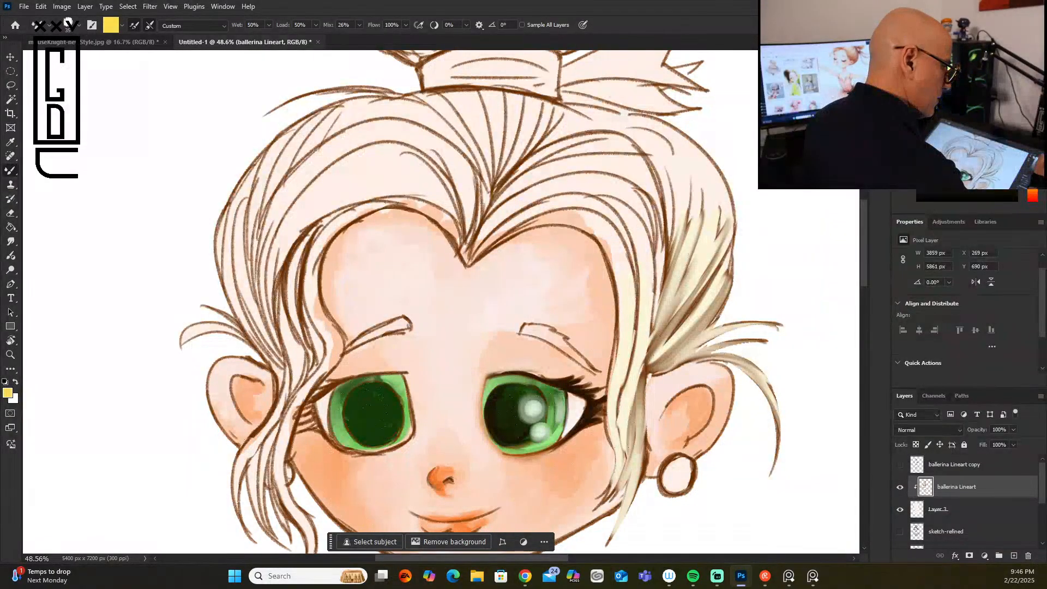
pyautogui.moveTo(666, 146); pyautogui.dragTo(650, 326)
pyautogui.moveTo(692, 159); pyautogui.dragTo(677, 272)
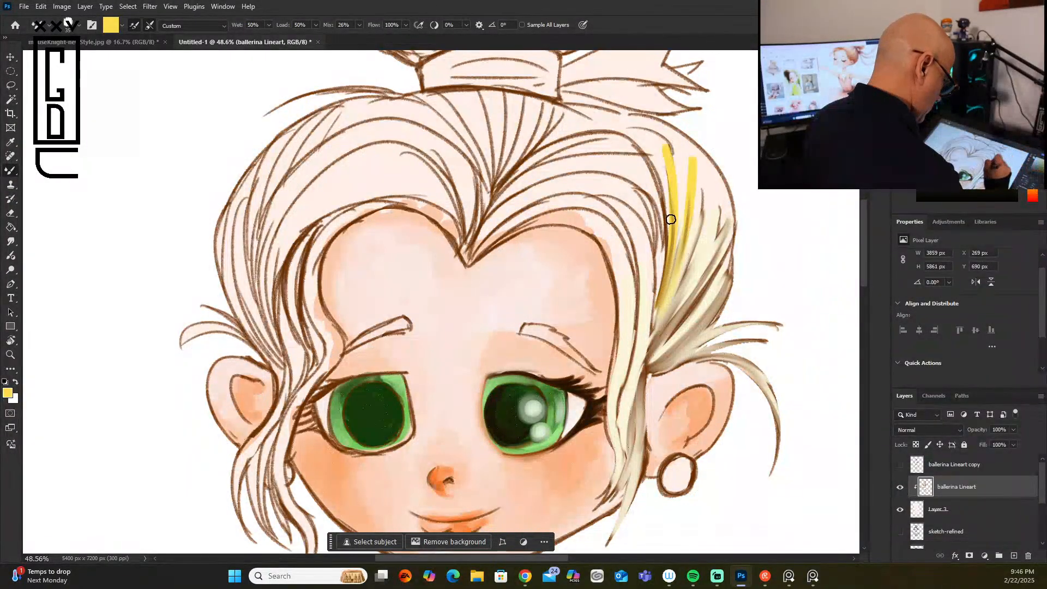
pyautogui.moveTo(621, 192); pyautogui.dragTo(647, 326)
pyautogui.moveTo(589, 200); pyautogui.dragTo(621, 263)
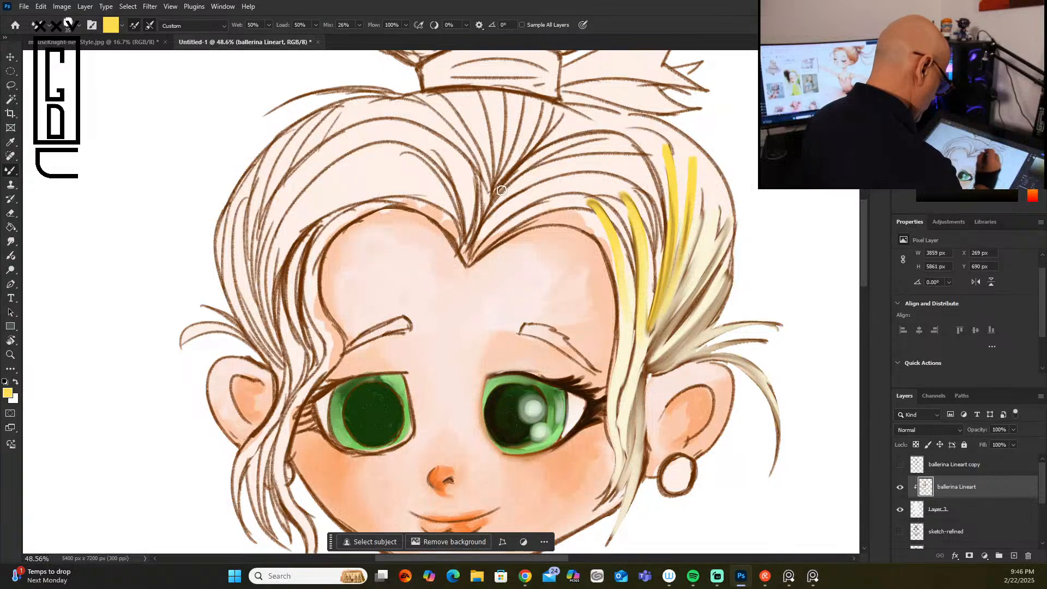
pyautogui.moveTo(495, 236)
pyautogui.mouseDown()
pyautogui.moveTo(581, 208)
pyautogui.moveTo(604, 237)
pyautogui.mouseUp()
pyautogui.moveTo(524, 228); pyautogui.dragTo(608, 240)
pyautogui.moveTo(548, 223); pyautogui.dragTo(609, 264)
pyautogui.moveTo(586, 227); pyautogui.dragTo(615, 296)
pyautogui.moveTo(605, 255); pyautogui.dragTo(622, 329)
pyautogui.moveTo(611, 283); pyautogui.dragTo(614, 395)
pyautogui.moveTo(475, 246); pyautogui.dragTo(624, 174)
pyautogui.moveTo(491, 226)
pyautogui.mouseDown()
pyautogui.moveTo(624, 198)
pyautogui.moveTo(606, 217)
pyautogui.moveTo(621, 175)
pyautogui.mouseUp()
pyautogui.moveTo(514, 198)
pyautogui.mouseDown()
pyautogui.moveTo(601, 163)
pyautogui.moveTo(648, 163)
pyautogui.mouseUp()
pyautogui.moveTo(527, 181); pyautogui.dragTo(655, 173)
pyautogui.moveTo(573, 188); pyautogui.dragTo(650, 227)
pyautogui.moveTo(622, 192)
pyautogui.mouseDown()
pyautogui.moveTo(645, 243)
pyautogui.moveTo(633, 300)
pyautogui.mouseUp()
pyautogui.moveTo(654, 264); pyautogui.dragTo(648, 338)
pyautogui.moveTo(600, 200)
pyautogui.mouseDown()
pyautogui.moveTo(634, 272)
pyautogui.moveTo(639, 253)
pyautogui.moveTo(640, 278)
pyautogui.moveTo(635, 268)
pyautogui.mouseUp()
pyautogui.moveTo(600, 221)
pyautogui.mouseDown()
pyautogui.moveTo(627, 279)
pyautogui.moveTo(628, 375)
pyautogui.mouseUp()
pyautogui.moveTo(625, 332); pyautogui.dragTo(612, 404)
pyautogui.moveTo(645, 333); pyautogui.dragTo(625, 410)
# Step: Cover the outer earring-side hair and the flyaway wisps above the ear with yellow strokes
pyautogui.moveTo(657, 156); pyautogui.dragTo(679, 224)
pyautogui.moveTo(674, 136); pyautogui.dragTo(671, 280)
pyautogui.moveTo(689, 153); pyautogui.dragTo(688, 273)
pyautogui.moveTo(708, 166)
pyautogui.mouseDown()
pyautogui.moveTo(687, 295)
pyautogui.moveTo(703, 243)
pyautogui.mouseUp()
pyautogui.moveTo(720, 188); pyautogui.dragTo(702, 270)
pyautogui.moveTo(725, 207); pyautogui.dragTo(700, 256)
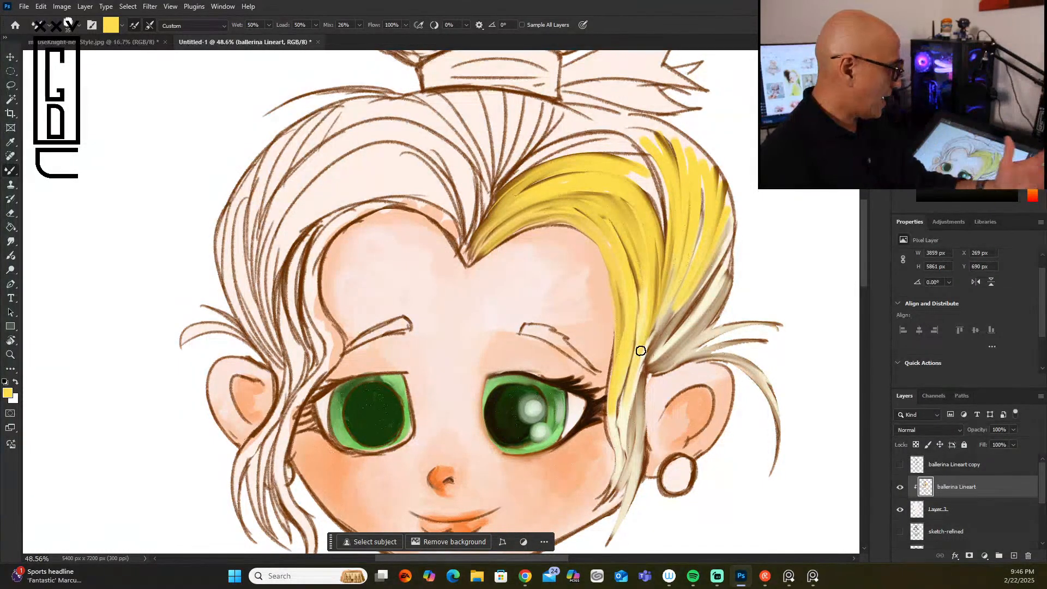
pyautogui.moveTo(726, 237); pyautogui.dragTo(679, 334)
pyautogui.moveTo(728, 273); pyautogui.dragTo(686, 338)
pyautogui.moveTo(696, 293)
pyautogui.mouseDown()
pyautogui.moveTo(671, 306)
pyautogui.moveTo(642, 362)
pyautogui.mouseUp()
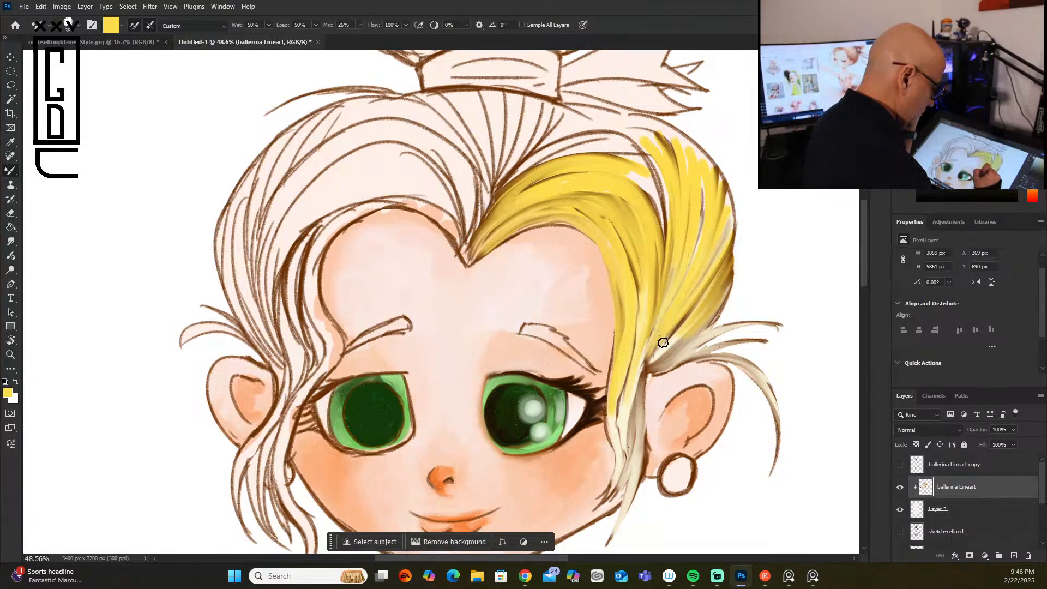
pyautogui.moveTo(729, 325)
pyautogui.mouseDown()
pyautogui.moveTo(664, 363)
pyautogui.moveTo(777, 325)
pyautogui.mouseUp()
pyautogui.moveTo(670, 365); pyautogui.dragTo(766, 341)
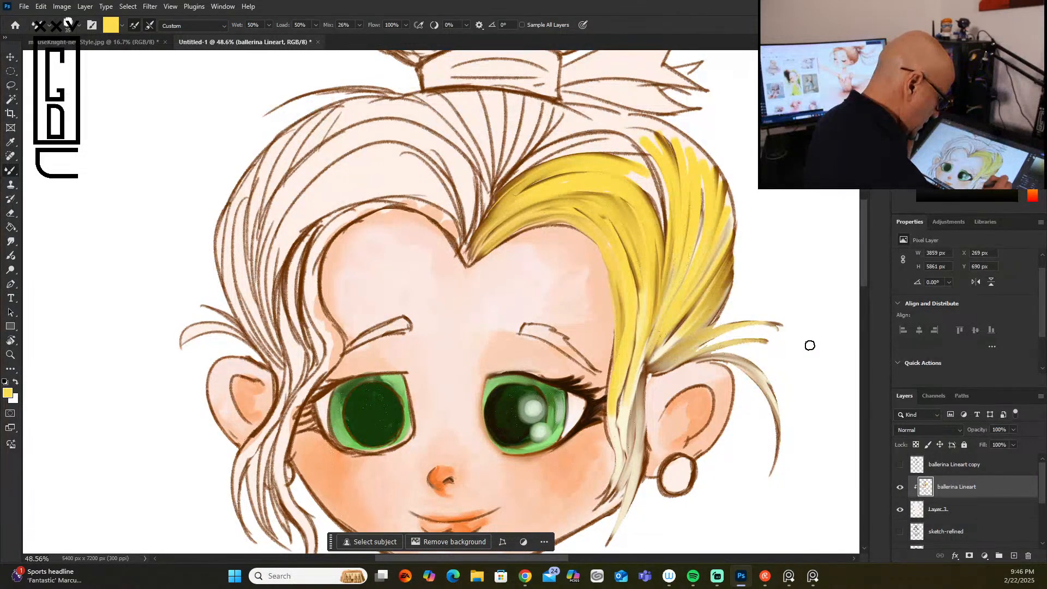
pyautogui.moveTo(705, 358); pyautogui.dragTo(748, 356)
# Step: Fill the unpainted earring-side crown below the bun band with yellow and strengthen the strands along the hairline
pyautogui.moveTo(519, 176); pyautogui.dragTo(647, 165)
pyautogui.moveTo(545, 153); pyautogui.dragTo(654, 194)
pyautogui.moveTo(577, 149); pyautogui.dragTo(653, 212)
pyautogui.moveTo(541, 97)
pyautogui.mouseDown()
pyautogui.moveTo(497, 182)
pyautogui.moveTo(527, 158)
pyautogui.mouseUp()
pyautogui.moveTo(570, 109)
pyautogui.mouseDown()
pyautogui.moveTo(537, 152)
pyautogui.moveTo(627, 129)
pyautogui.moveTo(581, 117)
pyautogui.moveTo(608, 110)
pyautogui.moveTo(689, 155)
pyautogui.mouseUp()
pyautogui.moveTo(627, 124)
pyautogui.mouseDown()
pyautogui.moveTo(661, 161)
pyautogui.moveTo(620, 133)
pyautogui.moveTo(656, 181)
pyautogui.moveTo(682, 168)
pyautogui.moveTo(666, 216)
pyautogui.mouseUp()
pyautogui.moveTo(641, 142); pyautogui.dragTo(655, 234)
pyautogui.moveTo(619, 166)
pyautogui.mouseDown()
pyautogui.moveTo(664, 243)
pyautogui.moveTo(668, 275)
pyautogui.mouseUp()
pyautogui.moveTo(681, 144)
pyautogui.mouseDown()
pyautogui.moveTo(688, 276)
pyautogui.moveTo(708, 206)
pyautogui.mouseUp()
pyautogui.moveTo(706, 158)
pyautogui.mouseDown()
pyautogui.moveTo(722, 207)
pyautogui.moveTo(715, 286)
pyautogui.mouseUp()
pyautogui.moveTo(470, 243)
pyautogui.mouseDown()
pyautogui.moveTo(535, 197)
pyautogui.moveTo(576, 195)
pyautogui.mouseUp()
pyautogui.moveTo(468, 262); pyautogui.dragTo(577, 208)
pyautogui.moveTo(489, 247); pyautogui.dragTo(573, 218)
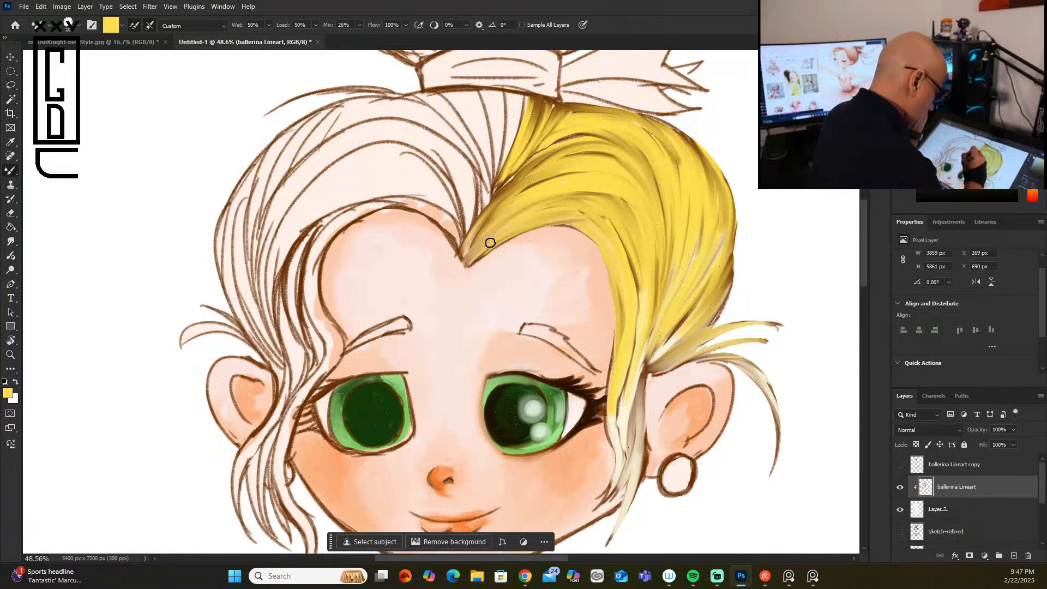
pyautogui.moveTo(477, 253); pyautogui.dragTo(581, 219)
# Step: Paint the loose lock in front of the earring-side ear yellow down to its tip
pyautogui.moveTo(609, 259); pyautogui.dragTo(614, 480)
pyautogui.moveTo(619, 428); pyautogui.dragTo(604, 486)
pyautogui.moveTo(640, 366)
pyautogui.mouseDown()
pyautogui.moveTo(623, 457)
pyautogui.moveTo(629, 441)
pyautogui.moveTo(613, 440)
pyautogui.mouseUp()
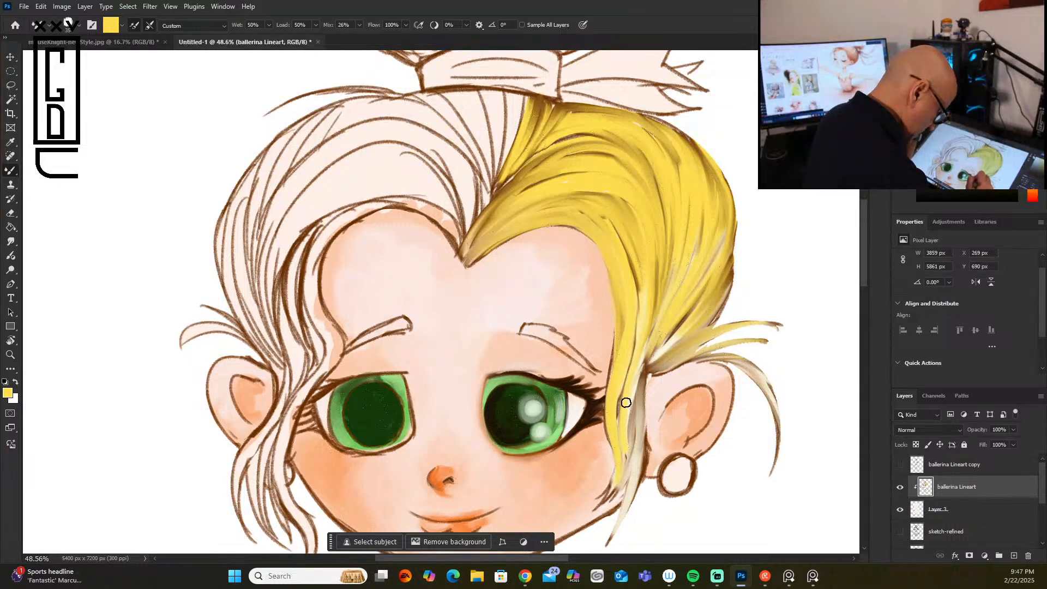
pyautogui.moveTo(640, 371)
pyautogui.mouseDown()
pyautogui.moveTo(626, 495)
pyautogui.moveTo(602, 546)
pyautogui.mouseUp()
pyautogui.moveTo(635, 402); pyautogui.dragTo(599, 504)
pyautogui.moveTo(627, 458); pyautogui.dragTo(604, 498)
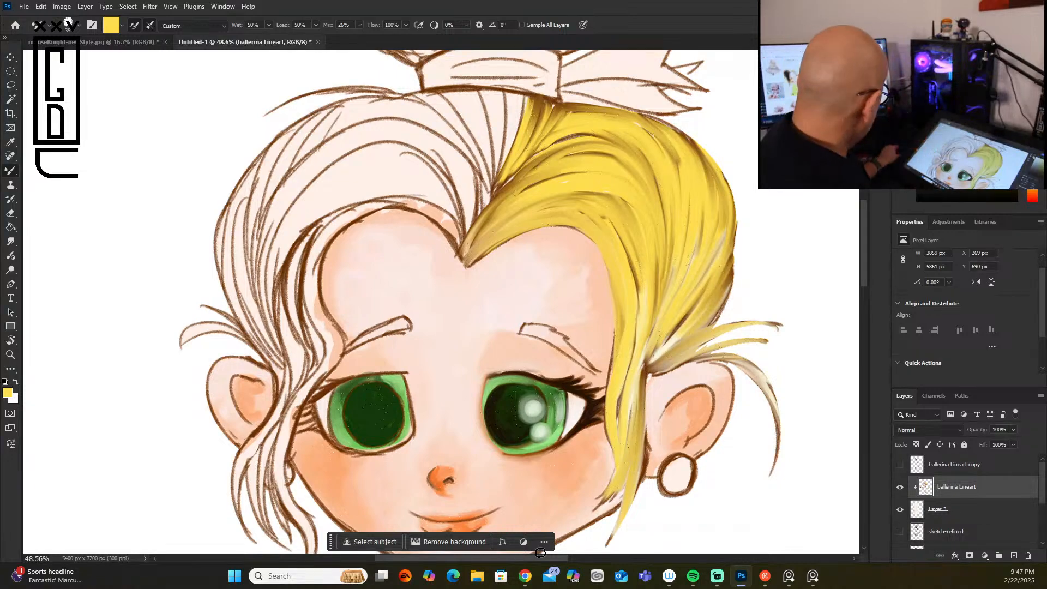
pyautogui.scroll(-9, 540, 552)
pyautogui.moveTo(864, 285); pyautogui.dragTo(859, 329)
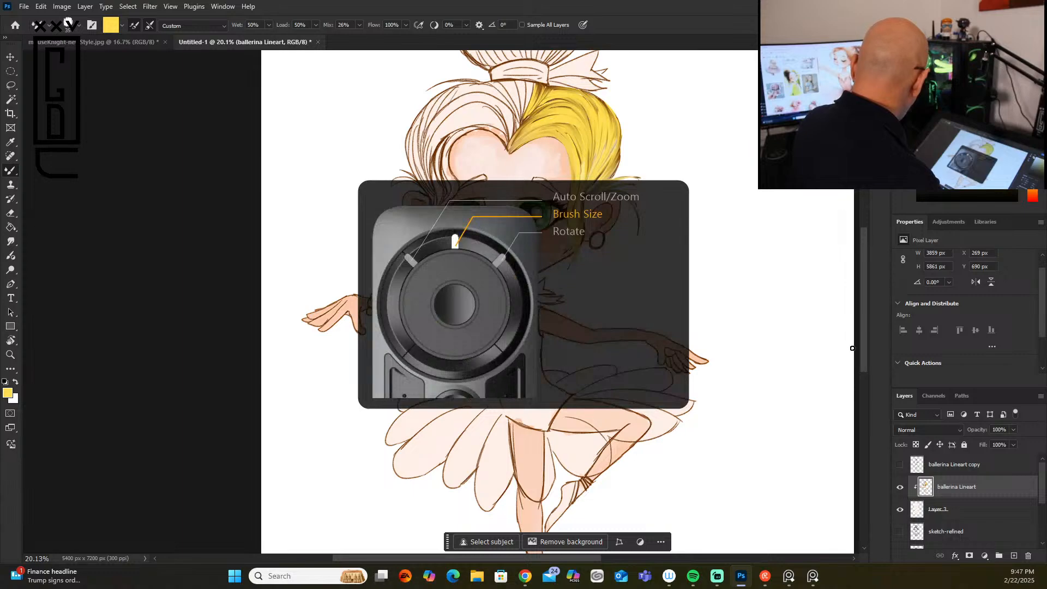
pyautogui.scroll(3, 852, 348)
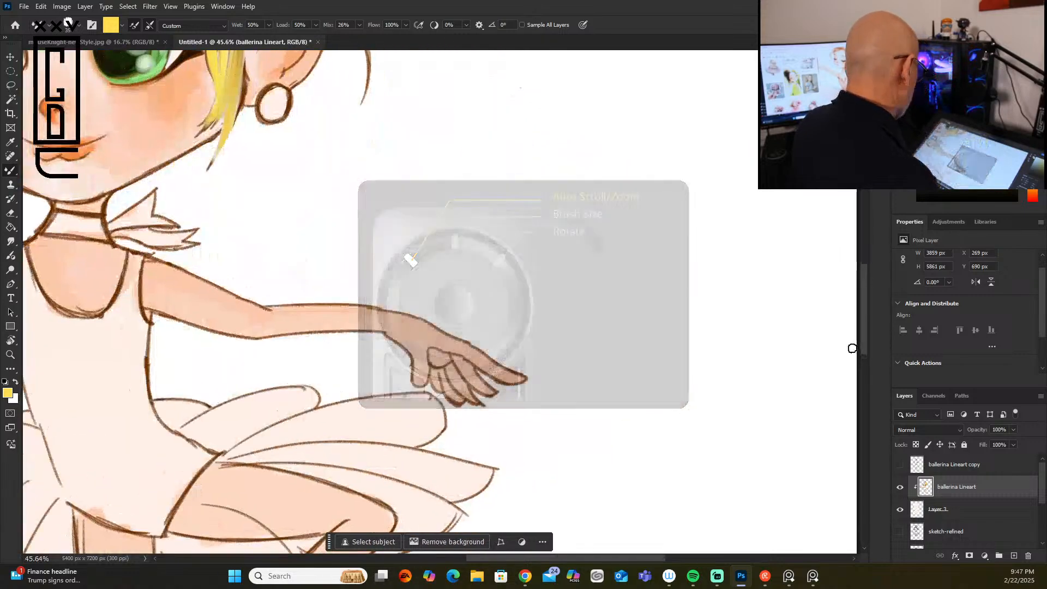
pyautogui.scroll(-3, 854, 346)
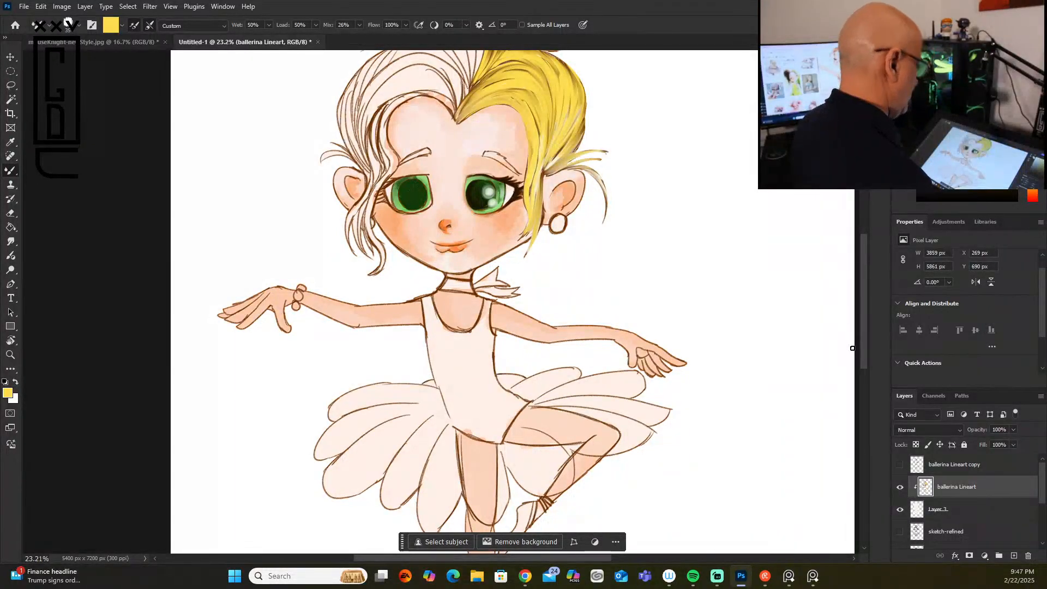
pyautogui.scroll(3, 864, 306)
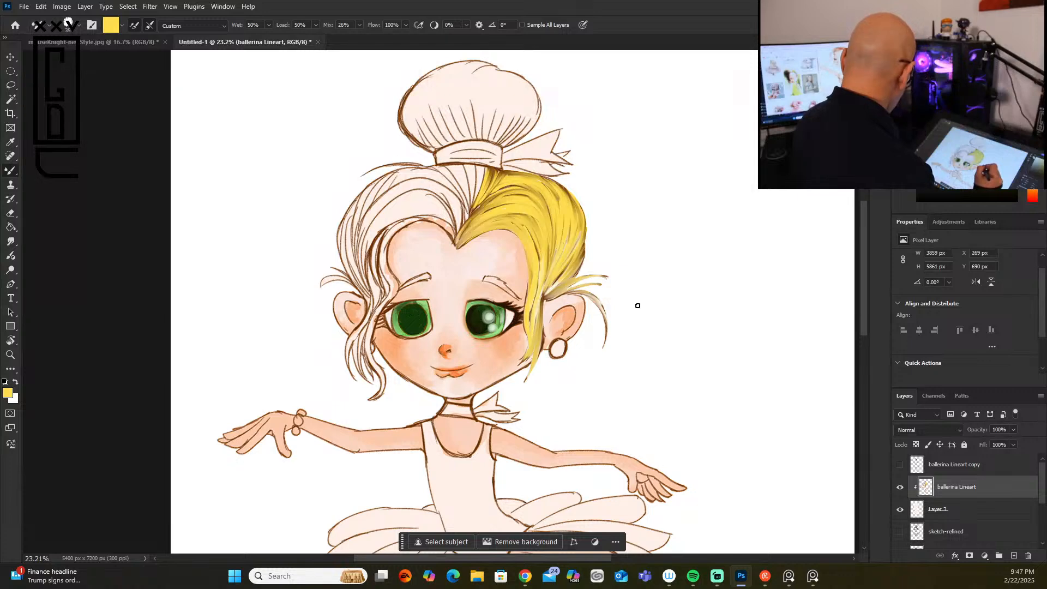
pyautogui.scroll(2, 634, 308)
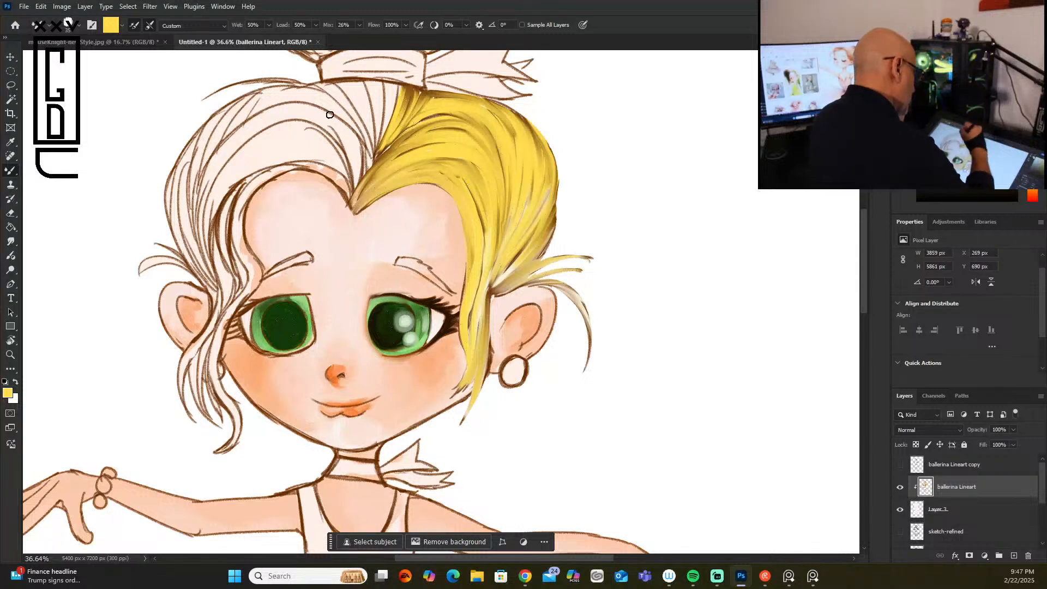
# Step: Paint the first yellow strands on the side opposite the earring, sweeping from the centre parting over the crown towards the ear
pyautogui.moveTo(319, 115)
pyautogui.mouseDown()
pyautogui.moveTo(351, 181)
pyautogui.moveTo(325, 113)
pyautogui.moveTo(347, 138)
pyautogui.moveTo(360, 180)
pyautogui.mouseUp()
pyautogui.moveTo(278, 103)
pyautogui.mouseDown()
pyautogui.moveTo(299, 111)
pyautogui.moveTo(249, 120)
pyautogui.moveTo(307, 115)
pyautogui.moveTo(196, 202)
pyautogui.moveTo(302, 114)
pyautogui.moveTo(233, 162)
pyautogui.moveTo(257, 126)
pyautogui.moveTo(226, 152)
pyautogui.moveTo(211, 266)
pyautogui.mouseUp()
pyautogui.moveTo(203, 187); pyautogui.dragTo(210, 284)
# Step: Paint the loose locks hanging beside the cheek opposite the earring yellow, following each strand down to its tip
pyautogui.moveTo(312, 119)
pyautogui.mouseDown()
pyautogui.moveTo(333, 141)
pyautogui.moveTo(234, 190)
pyautogui.moveTo(306, 131)
pyautogui.moveTo(321, 142)
pyautogui.moveTo(230, 173)
pyautogui.moveTo(321, 147)
pyautogui.moveTo(230, 196)
pyautogui.moveTo(262, 160)
pyautogui.moveTo(306, 144)
pyautogui.moveTo(210, 235)
pyautogui.moveTo(257, 155)
pyautogui.moveTo(249, 190)
pyautogui.moveTo(234, 194)
pyautogui.moveTo(235, 279)
pyautogui.moveTo(263, 182)
pyautogui.moveTo(234, 232)
pyautogui.moveTo(250, 189)
pyautogui.moveTo(249, 259)
pyautogui.moveTo(240, 237)
pyautogui.moveTo(252, 291)
pyautogui.moveTo(258, 268)
pyautogui.moveTo(214, 351)
pyautogui.moveTo(236, 306)
pyautogui.moveTo(213, 373)
pyautogui.moveTo(216, 361)
pyautogui.moveTo(235, 421)
pyautogui.moveTo(228, 395)
pyautogui.moveTo(218, 451)
pyautogui.moveTo(236, 435)
pyautogui.moveTo(221, 338)
pyautogui.moveTo(209, 374)
pyautogui.moveTo(208, 341)
pyautogui.moveTo(220, 421)
pyautogui.mouseUp()
pyautogui.moveTo(223, 319)
pyautogui.mouseDown()
pyautogui.moveTo(198, 394)
pyautogui.moveTo(203, 409)
pyautogui.mouseUp()
pyautogui.moveTo(203, 341); pyautogui.dragTo(213, 425)
pyautogui.moveTo(201, 377); pyautogui.dragTo(209, 417)
pyautogui.moveTo(233, 289); pyautogui.dragTo(180, 373)
pyautogui.moveTo(203, 331); pyautogui.dragTo(181, 398)
pyautogui.moveTo(193, 355); pyautogui.dragTo(187, 408)
# Step: Fill the strands at the temple opposite the earring with yellow, between the ear and the forehead
pyautogui.moveTo(214, 285)
pyautogui.mouseDown()
pyautogui.moveTo(210, 324)
pyautogui.moveTo(197, 335)
pyautogui.moveTo(206, 334)
pyautogui.mouseUp()
pyautogui.moveTo(217, 224); pyautogui.dragTo(223, 290)
pyautogui.moveTo(216, 253)
pyautogui.mouseDown()
pyautogui.moveTo(225, 298)
pyautogui.moveTo(229, 279)
pyautogui.moveTo(212, 252)
pyautogui.moveTo(206, 318)
pyautogui.moveTo(230, 239)
pyautogui.moveTo(233, 291)
pyautogui.moveTo(242, 282)
pyautogui.moveTo(232, 234)
pyautogui.moveTo(239, 294)
pyautogui.moveTo(233, 250)
pyautogui.moveTo(229, 297)
pyautogui.mouseUp()
pyautogui.moveTo(233, 264); pyautogui.dragTo(232, 297)
pyautogui.moveTo(246, 204); pyautogui.dragTo(249, 262)
# Step: Cover the forehead hairline, crown and outer hair opposite the earring with yellow strokes that follow the strand lines
pyautogui.moveTo(287, 170)
pyautogui.mouseDown()
pyautogui.moveTo(247, 193)
pyautogui.moveTo(290, 168)
pyautogui.moveTo(254, 193)
pyautogui.moveTo(296, 125)
pyautogui.moveTo(340, 173)
pyautogui.moveTo(324, 80)
pyautogui.moveTo(300, 152)
pyautogui.moveTo(262, 173)
pyautogui.moveTo(313, 166)
pyautogui.moveTo(257, 174)
pyautogui.moveTo(340, 178)
pyautogui.moveTo(333, 174)
pyautogui.moveTo(350, 194)
pyautogui.mouseUp()
pyautogui.moveTo(324, 146)
pyautogui.mouseDown()
pyautogui.moveTo(347, 177)
pyautogui.moveTo(258, 165)
pyautogui.mouseUp()
pyautogui.moveTo(331, 163)
pyautogui.mouseDown()
pyautogui.moveTo(269, 159)
pyautogui.moveTo(231, 178)
pyautogui.mouseUp()
pyautogui.moveTo(261, 94)
pyautogui.mouseDown()
pyautogui.moveTo(229, 132)
pyautogui.moveTo(250, 96)
pyautogui.moveTo(225, 130)
pyautogui.moveTo(238, 105)
pyautogui.moveTo(200, 145)
pyautogui.mouseUp()
pyautogui.moveTo(227, 106)
pyautogui.mouseDown()
pyautogui.moveTo(198, 178)
pyautogui.moveTo(198, 141)
pyautogui.moveTo(243, 106)
pyautogui.moveTo(211, 157)
pyautogui.moveTo(244, 118)
pyautogui.moveTo(198, 180)
pyautogui.moveTo(190, 219)
pyautogui.mouseUp()
pyautogui.moveTo(199, 134)
pyautogui.mouseDown()
pyautogui.moveTo(188, 235)
pyautogui.moveTo(185, 216)
pyautogui.moveTo(201, 261)
pyautogui.moveTo(193, 149)
pyautogui.moveTo(196, 267)
pyautogui.mouseUp()
pyautogui.moveTo(177, 164); pyautogui.dragTo(208, 286)
pyautogui.moveTo(181, 161); pyautogui.dragTo(204, 273)
pyautogui.moveTo(232, 173)
pyautogui.mouseDown()
pyautogui.moveTo(135, 271)
pyautogui.moveTo(160, 247)
pyautogui.moveTo(213, 294)
pyautogui.moveTo(201, 216)
pyautogui.moveTo(217, 163)
pyautogui.mouseUp()
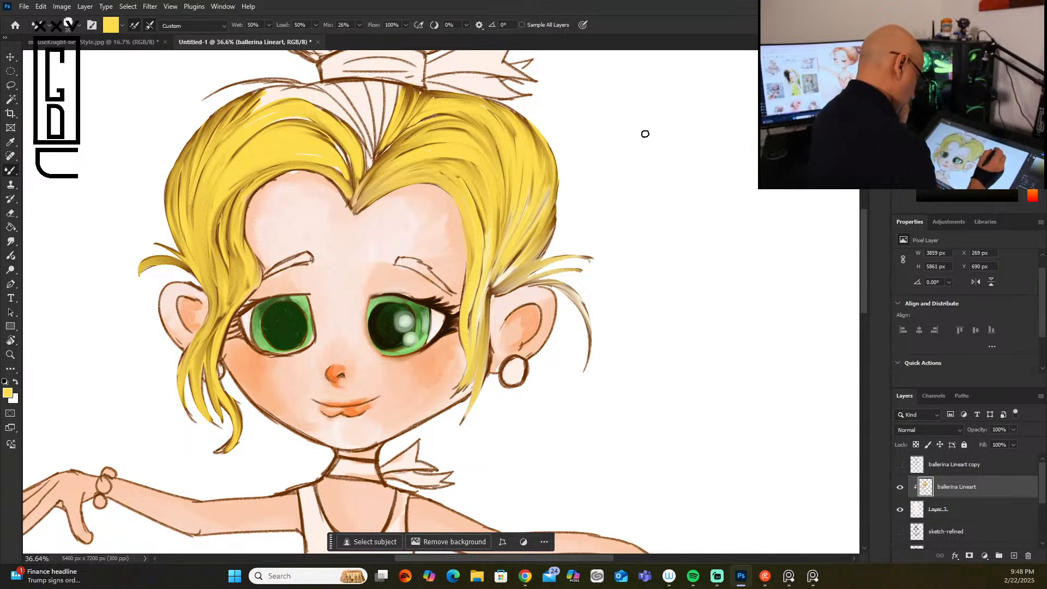
# Step: Fill the remaining crown below the bun band with yellow and strengthen the earring-side lock beside the face
pyautogui.moveTo(353, 128)
pyautogui.mouseDown()
pyautogui.moveTo(248, 97)
pyautogui.moveTo(330, 109)
pyautogui.moveTo(254, 110)
pyautogui.moveTo(327, 108)
pyautogui.moveTo(322, 97)
pyautogui.moveTo(228, 98)
pyautogui.moveTo(308, 86)
pyautogui.moveTo(190, 103)
pyautogui.mouseUp()
pyautogui.moveTo(335, 87)
pyautogui.mouseDown()
pyautogui.moveTo(354, 143)
pyautogui.moveTo(328, 88)
pyautogui.moveTo(348, 102)
pyautogui.moveTo(368, 152)
pyautogui.moveTo(350, 81)
pyautogui.moveTo(361, 109)
pyautogui.moveTo(342, 83)
pyautogui.moveTo(371, 149)
pyautogui.moveTo(363, 87)
pyautogui.moveTo(372, 110)
pyautogui.moveTo(377, 82)
pyautogui.moveTo(367, 163)
pyautogui.moveTo(398, 93)
pyautogui.moveTo(365, 172)
pyautogui.moveTo(423, 114)
pyautogui.moveTo(371, 168)
pyautogui.moveTo(452, 110)
pyautogui.moveTo(336, 89)
pyautogui.moveTo(347, 121)
pyautogui.moveTo(322, 102)
pyautogui.moveTo(364, 127)
pyautogui.moveTo(353, 163)
pyautogui.moveTo(333, 137)
pyautogui.moveTo(346, 181)
pyautogui.moveTo(298, 147)
pyautogui.moveTo(324, 163)
pyautogui.moveTo(279, 157)
pyautogui.mouseUp()
pyautogui.moveTo(317, 120)
pyautogui.mouseDown()
pyautogui.moveTo(276, 121)
pyautogui.moveTo(239, 143)
pyautogui.mouseUp()
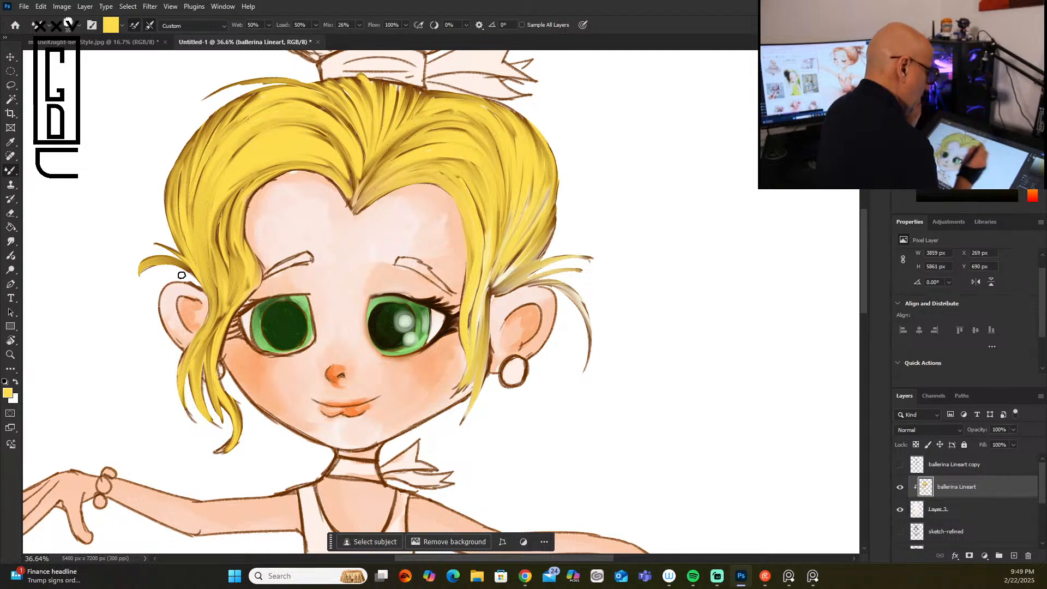
pyautogui.moveTo(401, 87); pyautogui.dragTo(387, 111)
pyautogui.moveTo(341, 87); pyautogui.dragTo(364, 118)
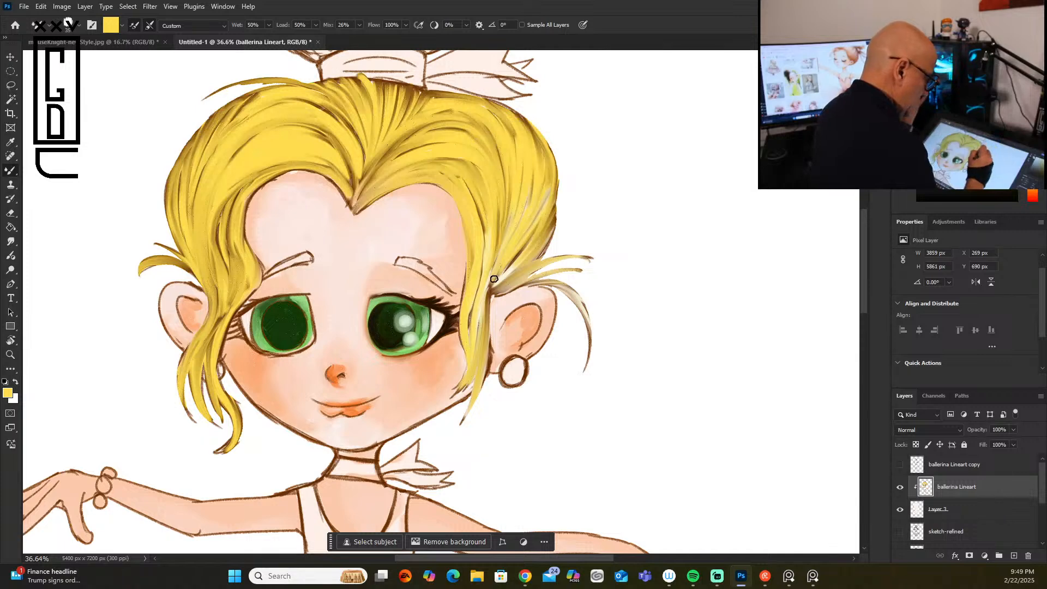
pyautogui.moveTo(500, 249); pyautogui.dragTo(476, 361)
pyautogui.moveTo(478, 304); pyautogui.dragTo(473, 388)
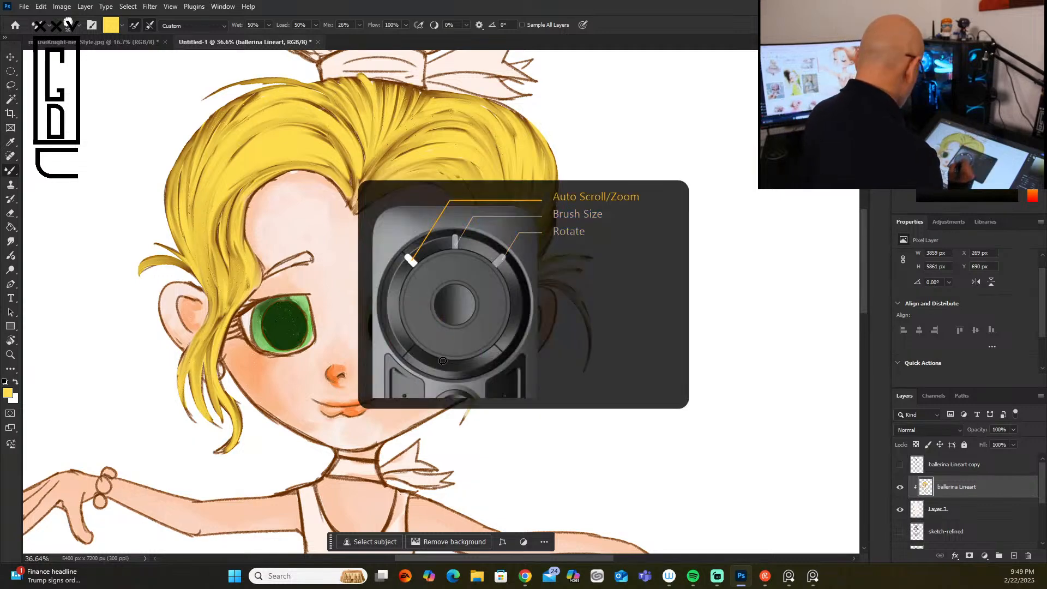
# Step: Darken the upper lash line of the eye opposite the earring with sampled dark brown and a 15 px brush
pyautogui.scroll(10, 444, 363)
pyautogui.scroll(-5, 447, 360)
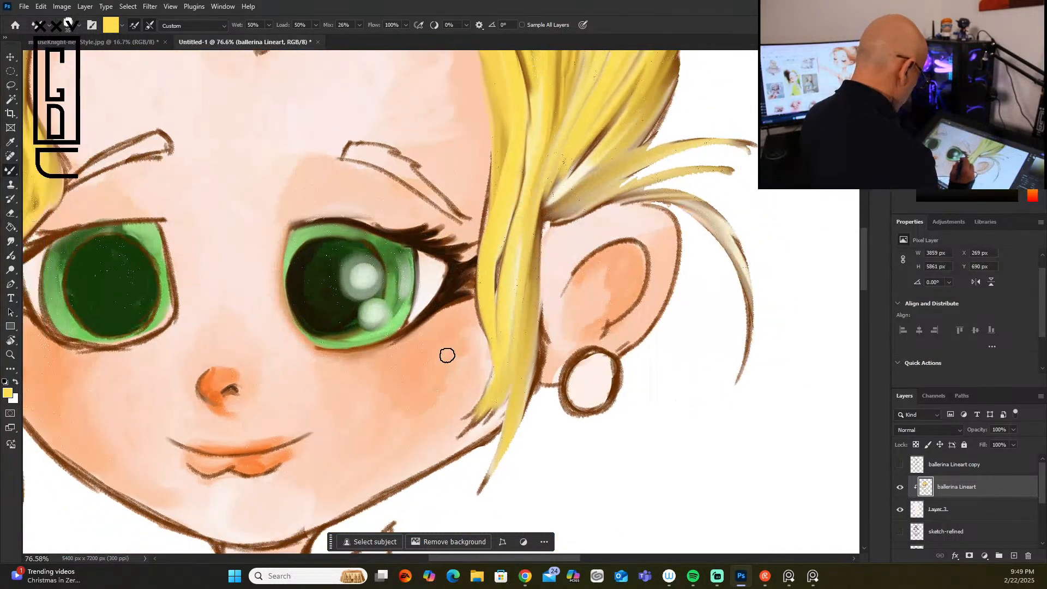
pyautogui.moveTo(362, 411); pyautogui.dragTo(577, 392)
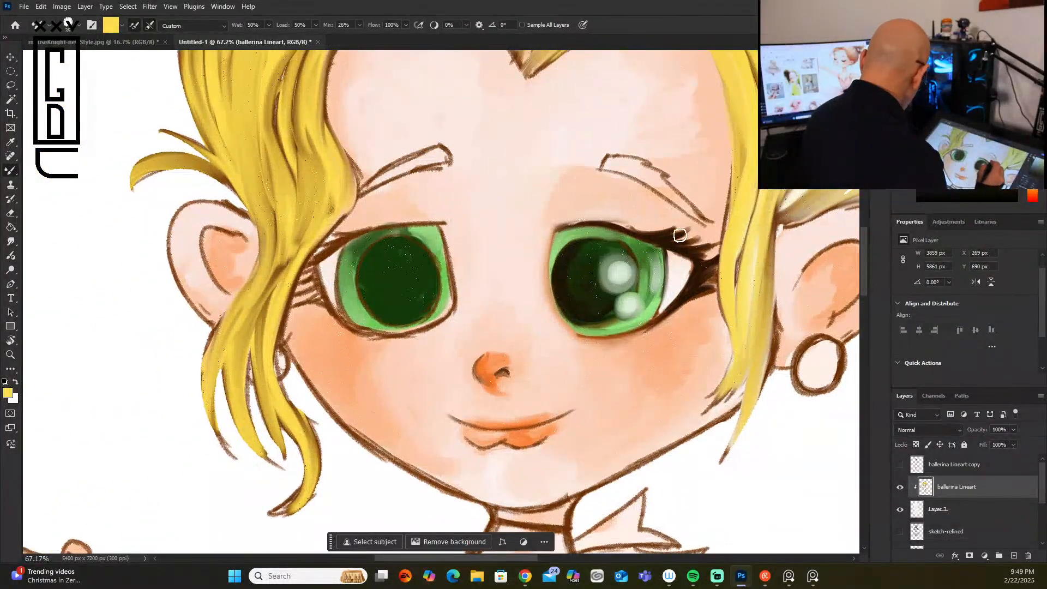
pyautogui.keyDown('alt'); pyautogui.click(694, 250); pyautogui.keyUp('alt')
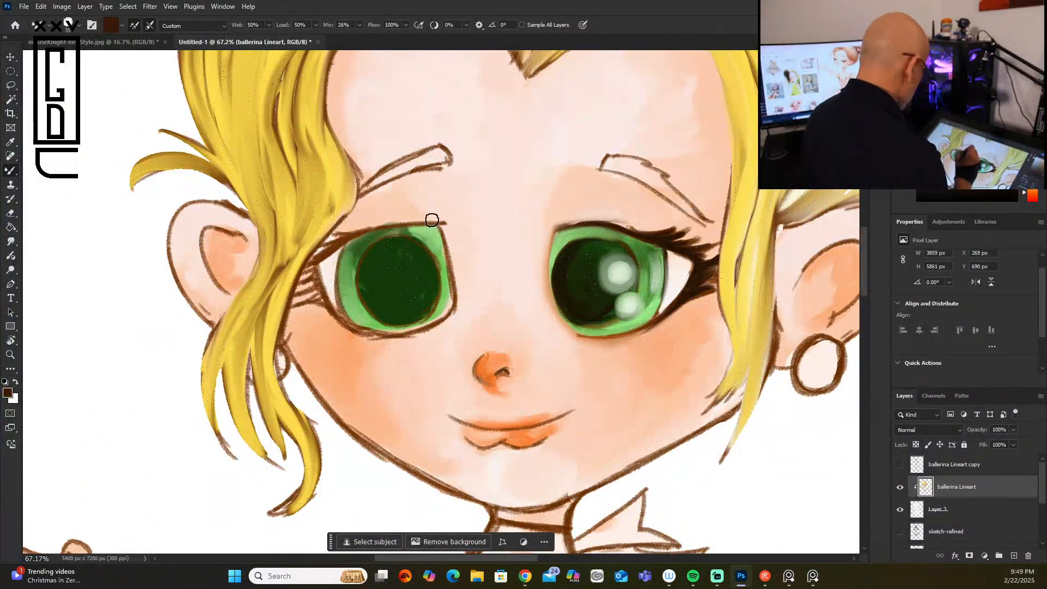
pyautogui.press('[')
pyautogui.press('[')
pyautogui.press('[')
pyautogui.press('[')
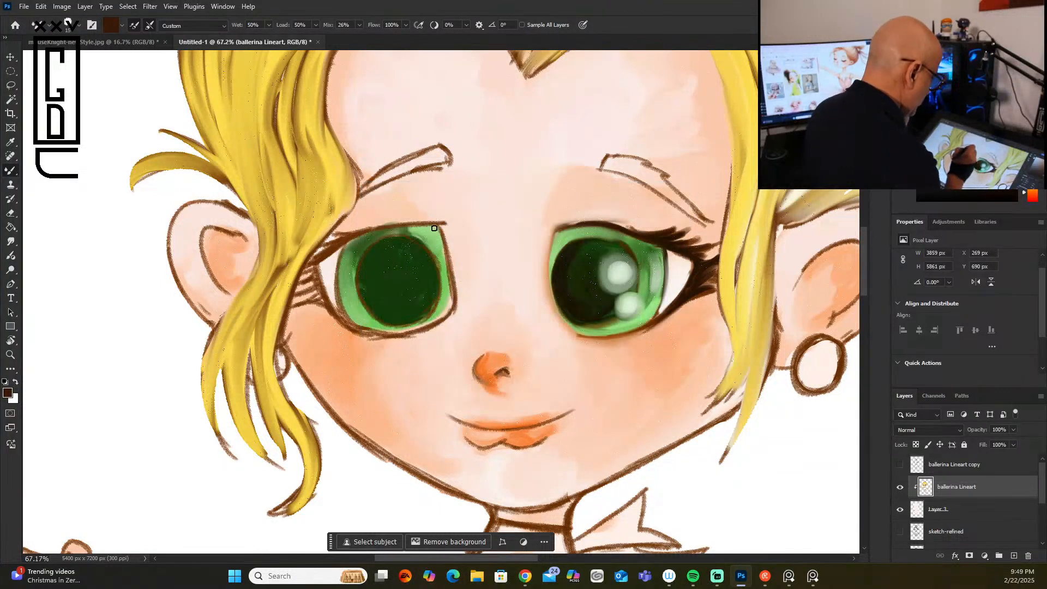
pyautogui.moveTo(435, 224)
pyautogui.mouseDown()
pyautogui.moveTo(342, 218)
pyautogui.moveTo(388, 230)
pyautogui.moveTo(325, 230)
pyautogui.moveTo(366, 232)
pyautogui.moveTo(324, 240)
pyautogui.moveTo(370, 233)
pyautogui.moveTo(316, 258)
pyautogui.moveTo(345, 242)
pyautogui.moveTo(323, 257)
pyautogui.mouseUp()
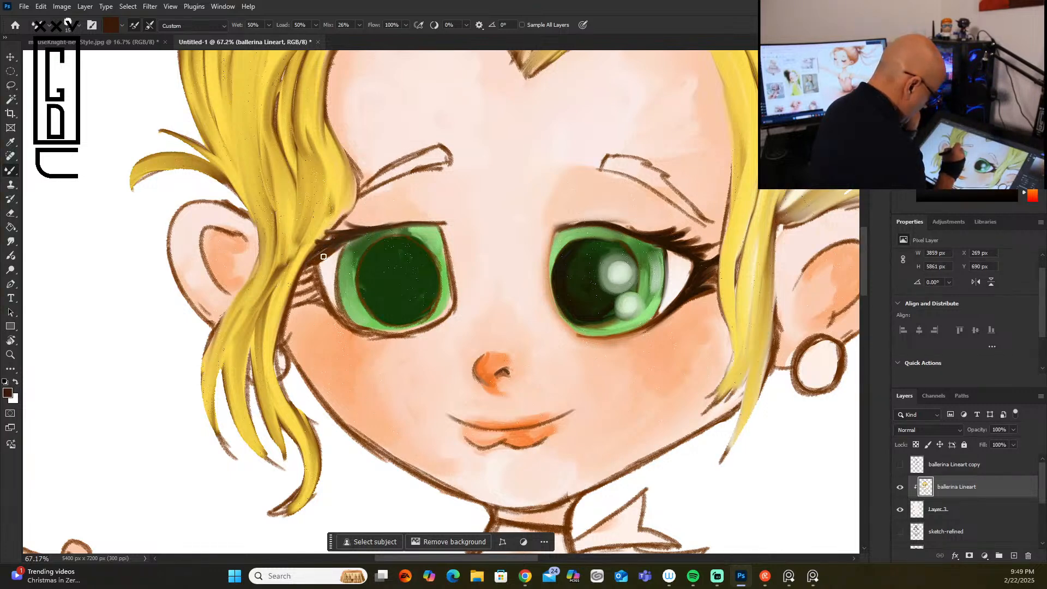
# Step: Strengthen the outer, lower and inner outlines of the same eye and the rim around its pupil in dark brown
pyautogui.rightClick(320, 269)
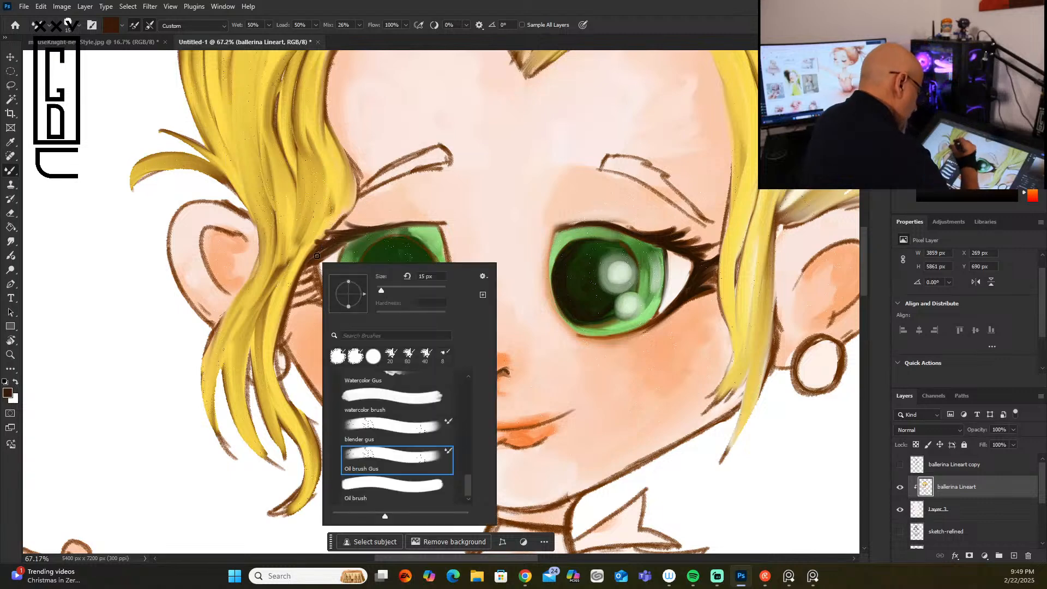
pyautogui.click(313, 306)
pyautogui.moveTo(317, 265)
pyautogui.mouseDown()
pyautogui.moveTo(345, 321)
pyautogui.moveTo(319, 276)
pyautogui.moveTo(372, 333)
pyautogui.moveTo(340, 314)
pyautogui.moveTo(377, 334)
pyautogui.mouseUp()
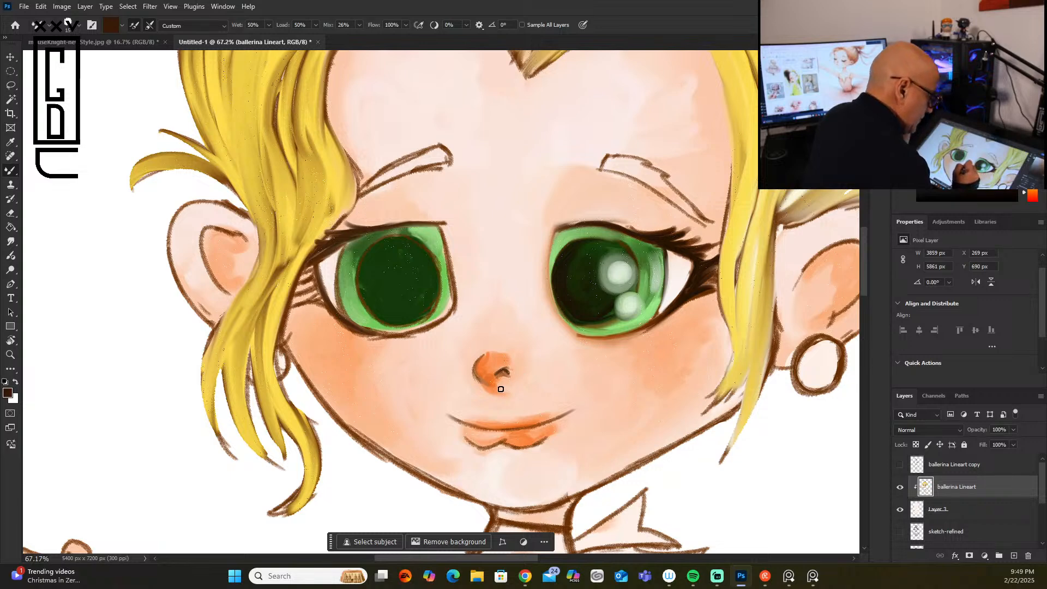
pyautogui.moveTo(399, 223)
pyautogui.mouseDown()
pyautogui.moveTo(444, 224)
pyautogui.moveTo(445, 258)
pyautogui.moveTo(415, 321)
pyautogui.mouseUp()
pyautogui.moveTo(441, 281); pyautogui.dragTo(403, 314)
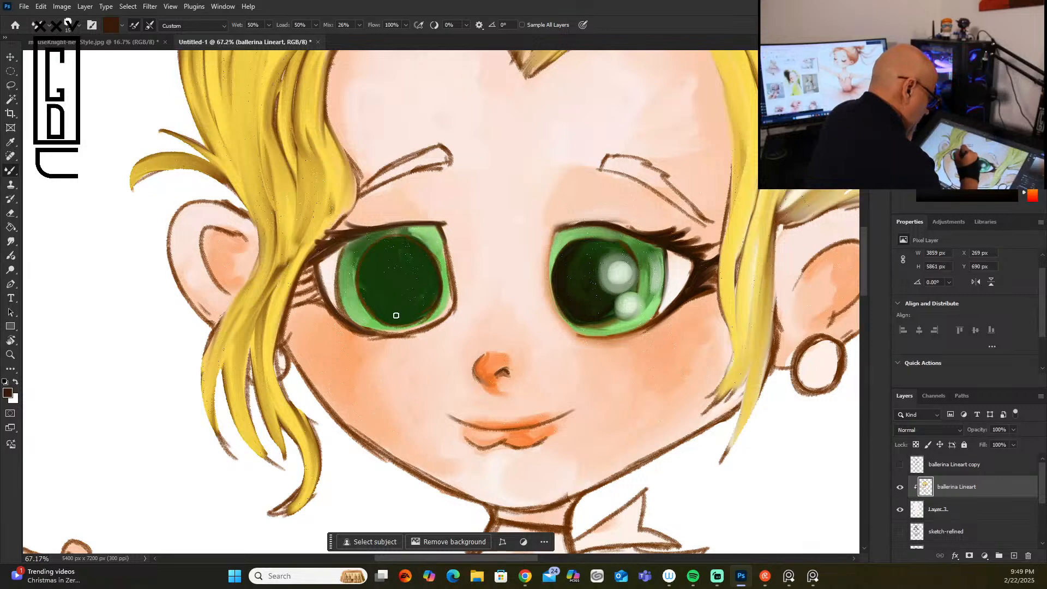
pyautogui.moveTo(361, 256)
pyautogui.mouseDown()
pyautogui.moveTo(369, 276)
pyautogui.moveTo(341, 253)
pyautogui.moveTo(340, 294)
pyautogui.moveTo(345, 250)
pyautogui.moveTo(342, 299)
pyautogui.mouseUp()
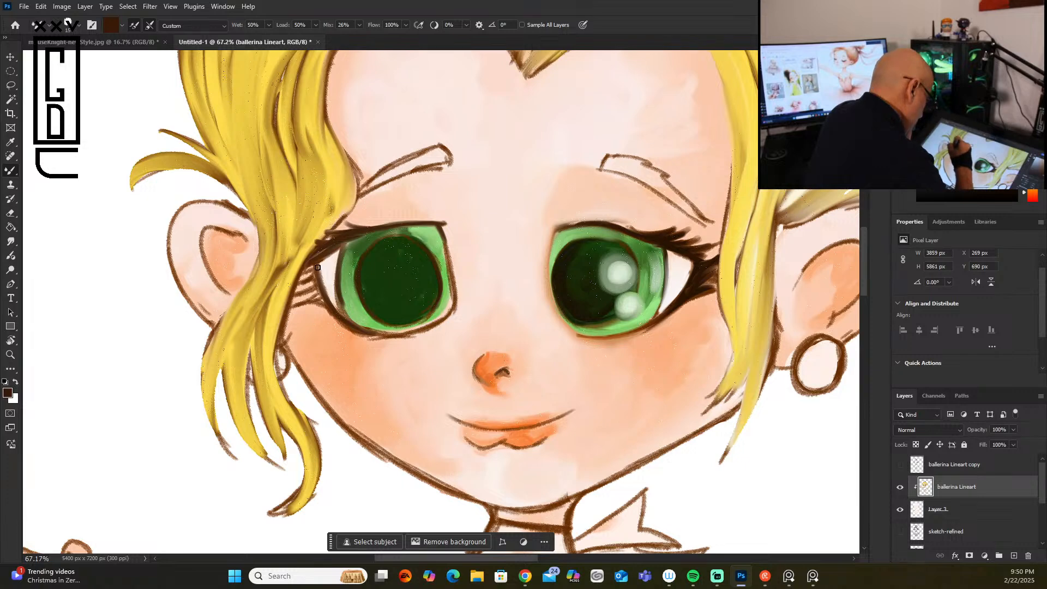
# Step: Fill the gaps between the outer lashes beside the hair lock with dark brown to form one solid lash mass
pyautogui.moveTo(315, 266)
pyautogui.mouseDown()
pyautogui.moveTo(296, 286)
pyautogui.moveTo(328, 312)
pyautogui.moveTo(316, 297)
pyautogui.mouseUp()
pyautogui.moveTo(321, 245); pyautogui.dragTo(288, 317)
pyautogui.moveTo(309, 268); pyautogui.dragTo(288, 327)
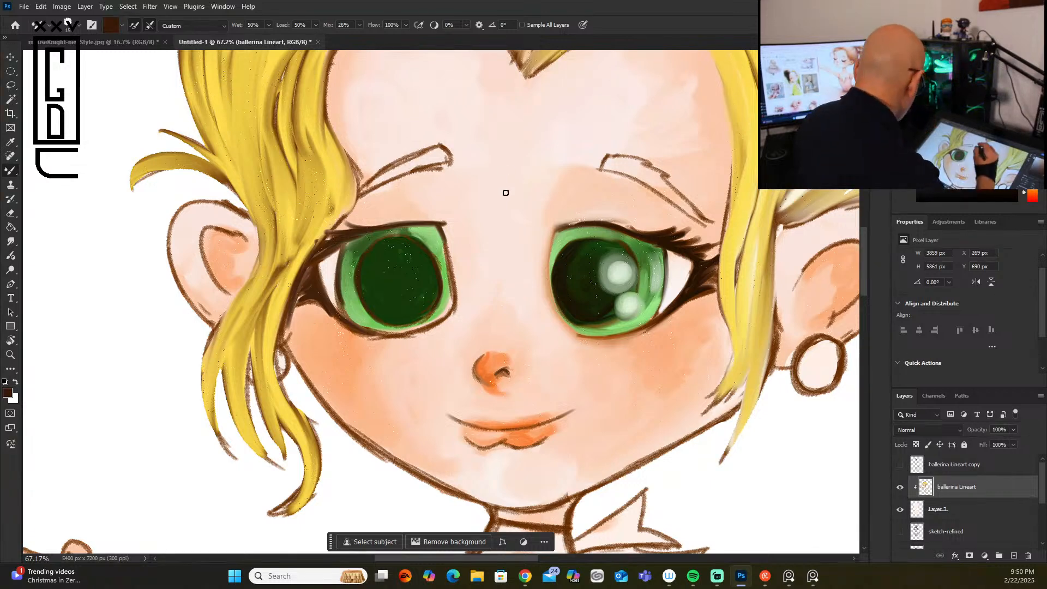
# Step: Paint sampled skin tone over the rough line art at the inner corner of the eye opposite the earring
pyautogui.keyDown('alt'); pyautogui.click(463, 245); pyautogui.keyUp('alt')
pyautogui.moveTo(444, 227); pyautogui.dragTo(454, 312)
pyautogui.moveTo(434, 218); pyautogui.dragTo(458, 299)
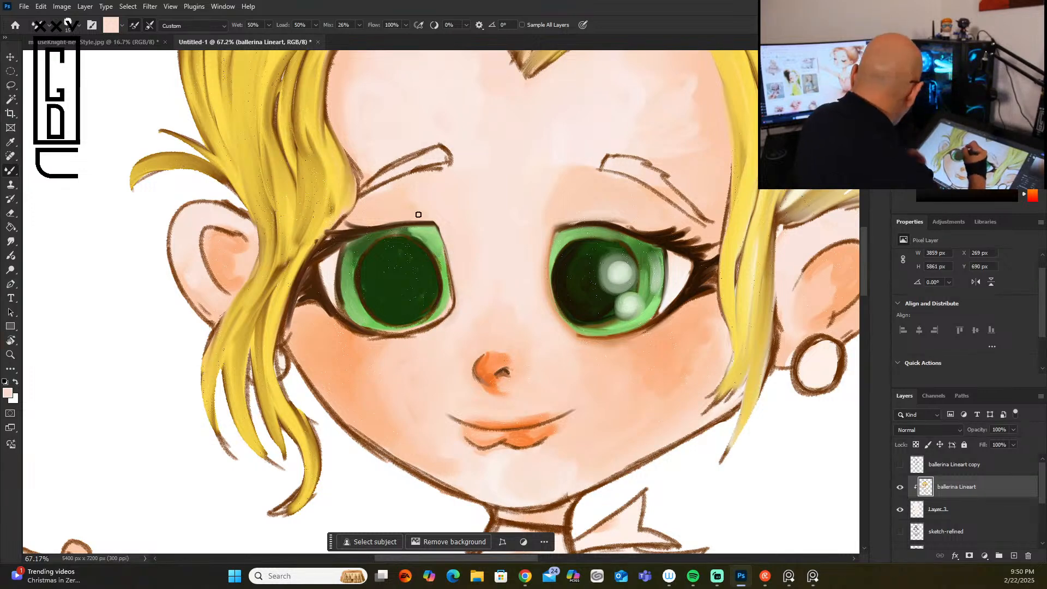
# Step: Blend the outline into the iris opposite the earring with sampled light green along its inner and lower edges
pyautogui.keyDown('alt'); pyautogui.click(437, 236); pyautogui.keyUp('alt')
pyautogui.moveTo(439, 240)
pyautogui.mouseDown()
pyautogui.moveTo(450, 299)
pyautogui.moveTo(424, 325)
pyautogui.mouseUp()
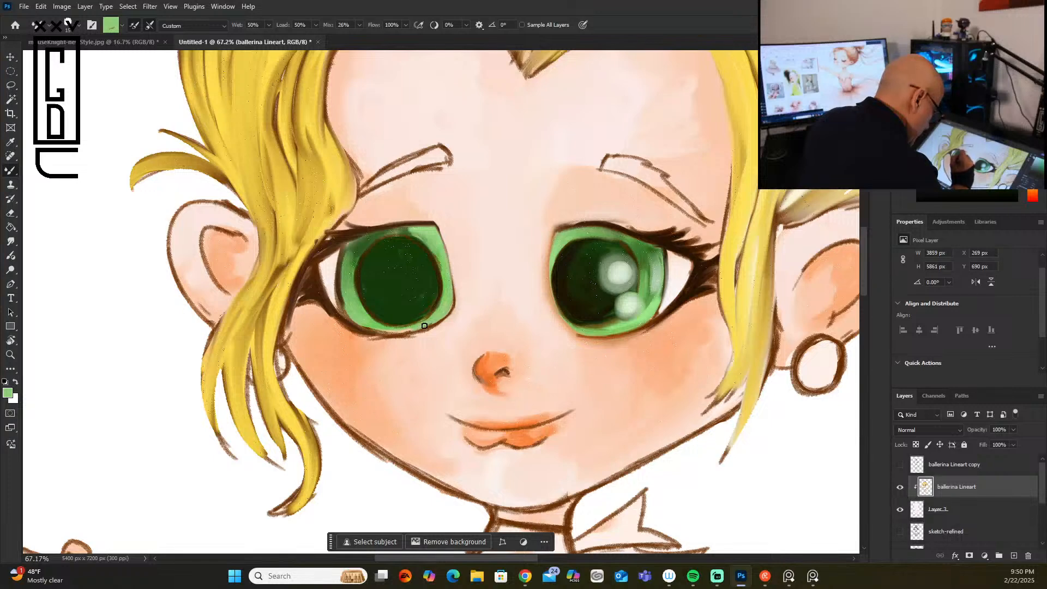
pyautogui.moveTo(341, 297)
pyautogui.mouseDown()
pyautogui.moveTo(355, 317)
pyautogui.moveTo(348, 308)
pyautogui.moveTo(408, 328)
pyautogui.moveTo(355, 308)
pyautogui.moveTo(347, 248)
pyautogui.moveTo(343, 290)
pyautogui.moveTo(394, 330)
pyautogui.mouseUp()
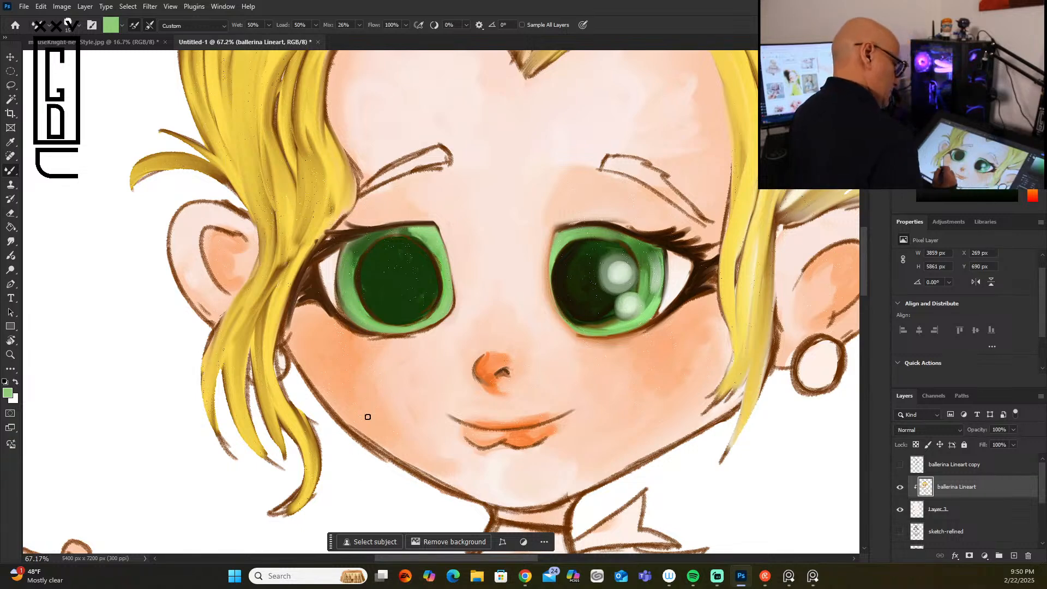
# Step: Paint sampled dark green over the pupil's brown outline and deepen the pupil of the eye opposite the earring
pyautogui.keyDown('alt'); pyautogui.click(373, 253); pyautogui.keyUp('alt')
pyautogui.click(1004, 181)
pyautogui.moveTo(364, 255); pyautogui.dragTo(366, 282)
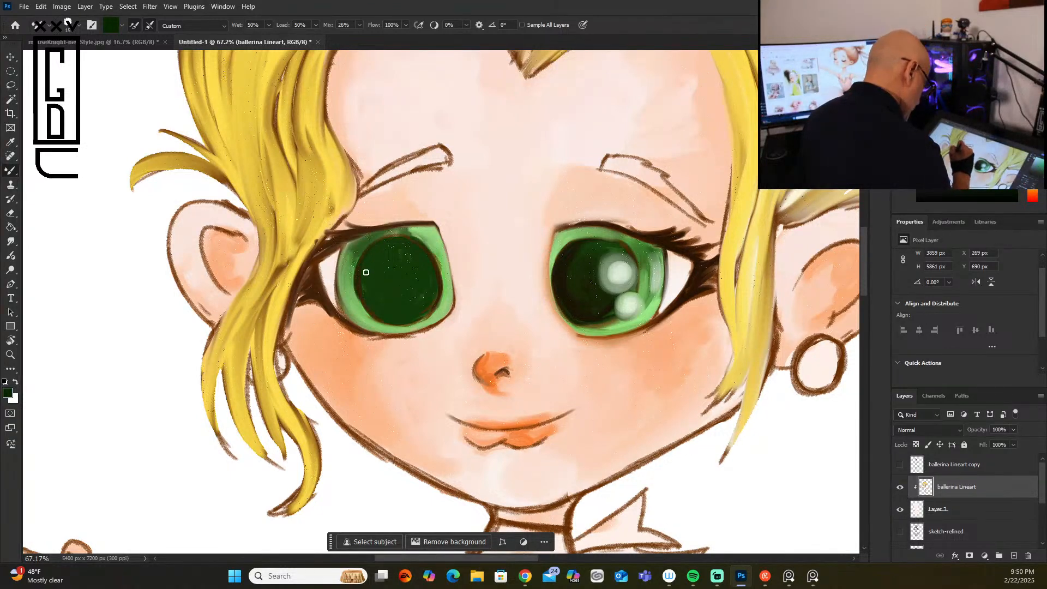
pyautogui.moveTo(413, 238); pyautogui.dragTo(432, 267)
pyautogui.moveTo(362, 274)
pyautogui.mouseDown()
pyautogui.moveTo(400, 248)
pyautogui.moveTo(374, 303)
pyautogui.mouseUp()
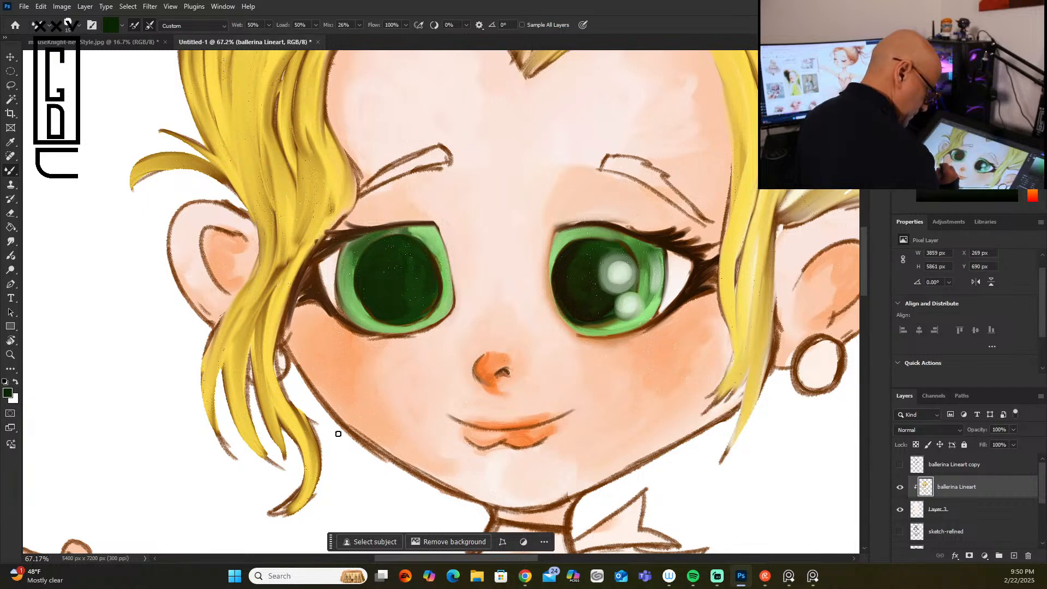
# Step: Soften the outline under the eye opposite the earring with sampled peach and blend the nose edges with lighter skin tone
pyautogui.keyDown('alt'); pyautogui.click(668, 322); pyautogui.keyUp('alt')
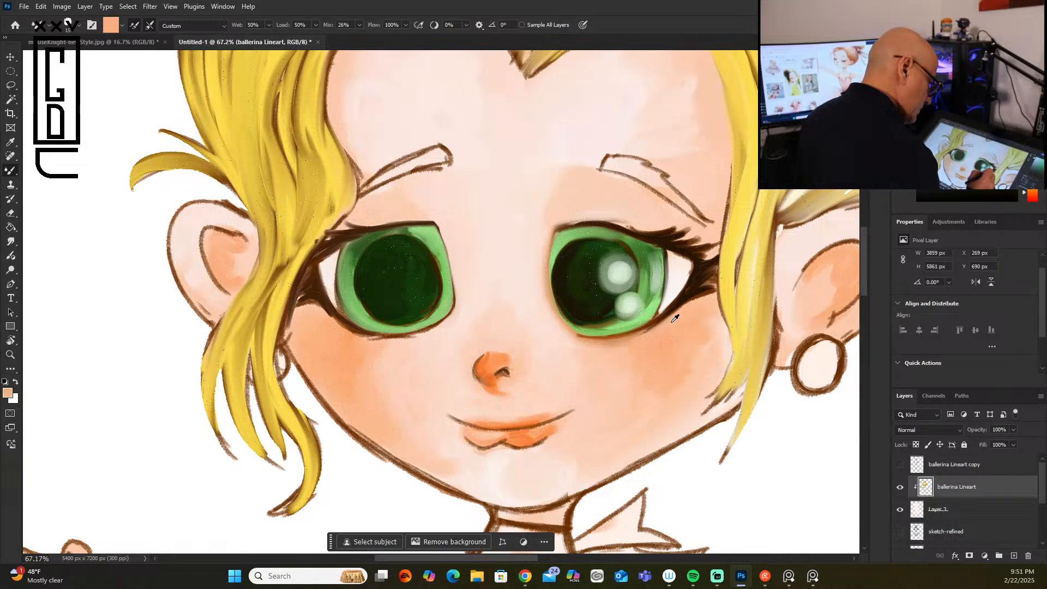
pyautogui.moveTo(367, 336); pyautogui.dragTo(439, 325)
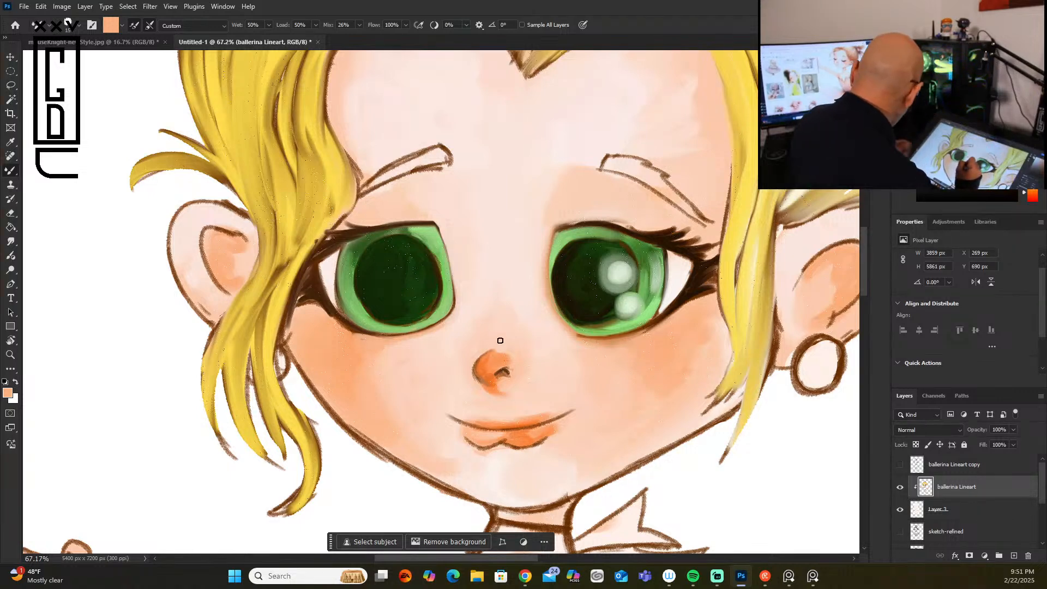
pyautogui.keyDown('alt'); pyautogui.click(510, 332); pyautogui.keyUp('alt')
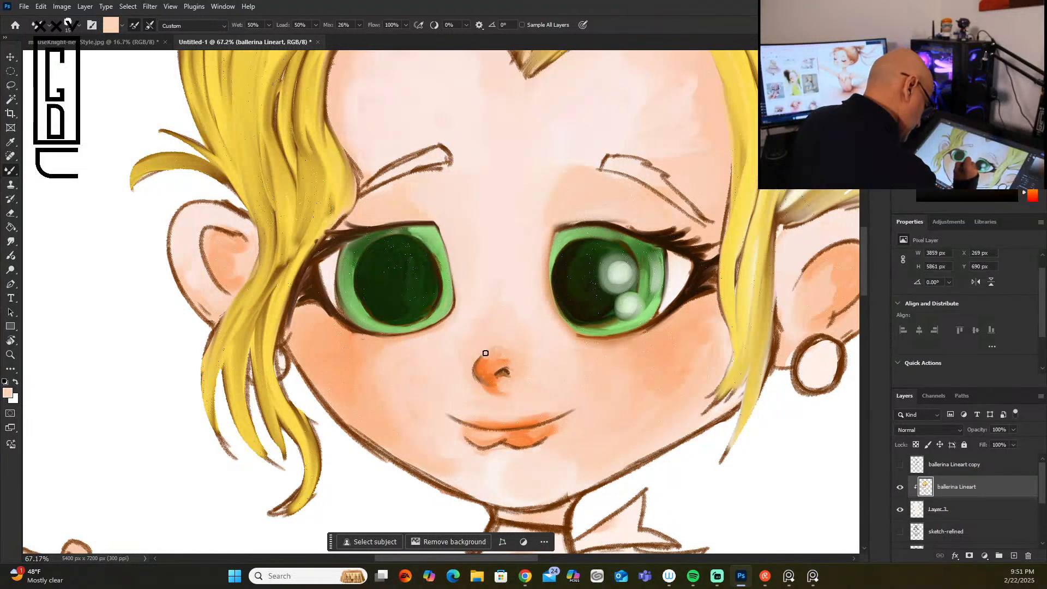
pyautogui.moveTo(477, 365); pyautogui.dragTo(475, 379)
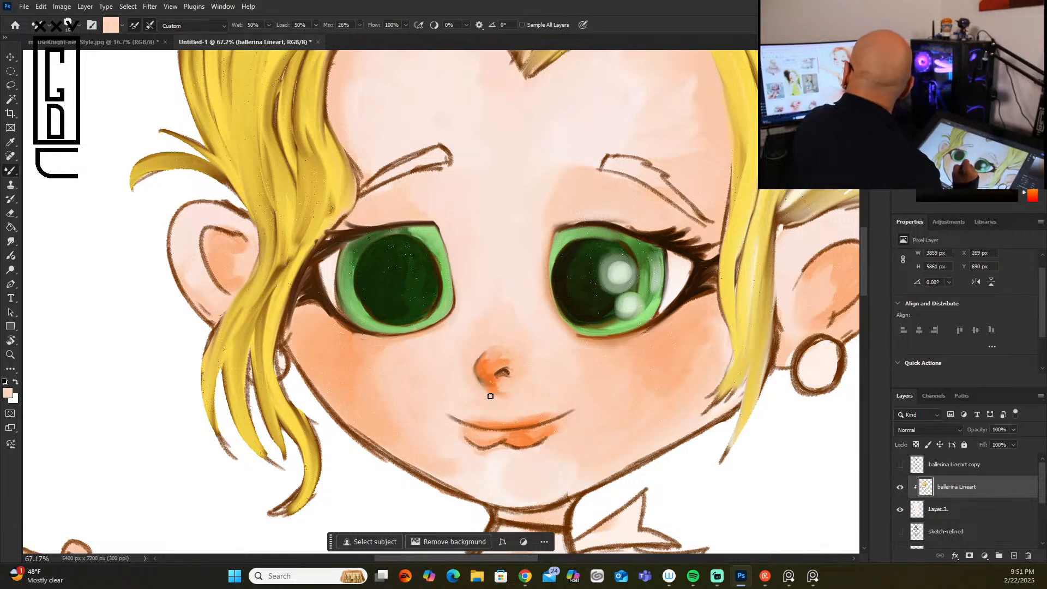
pyautogui.moveTo(490, 391); pyautogui.dragTo(494, 397)
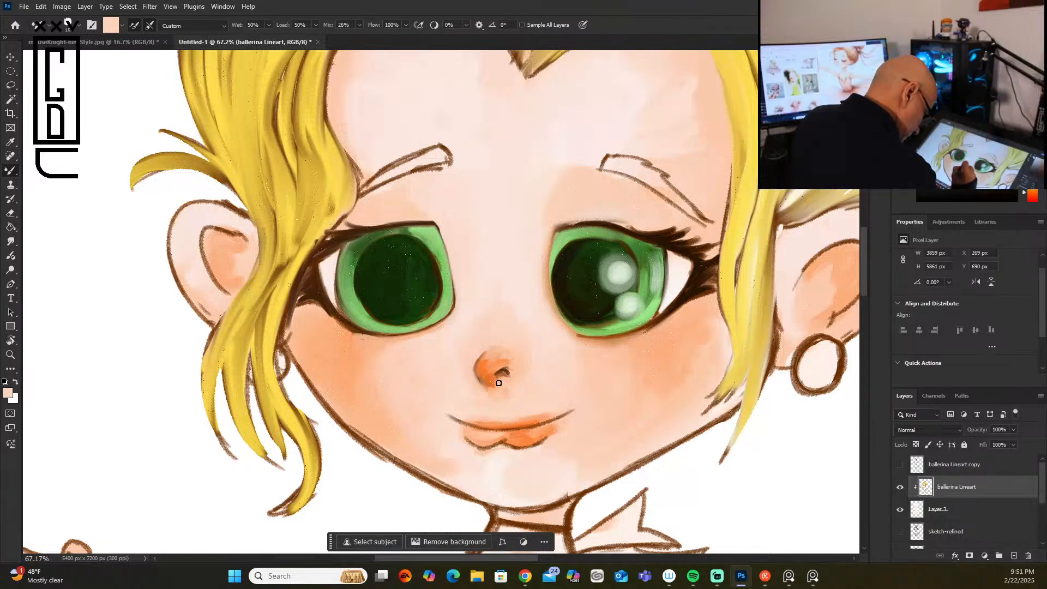
pyautogui.moveTo(509, 372); pyautogui.dragTo(503, 356)
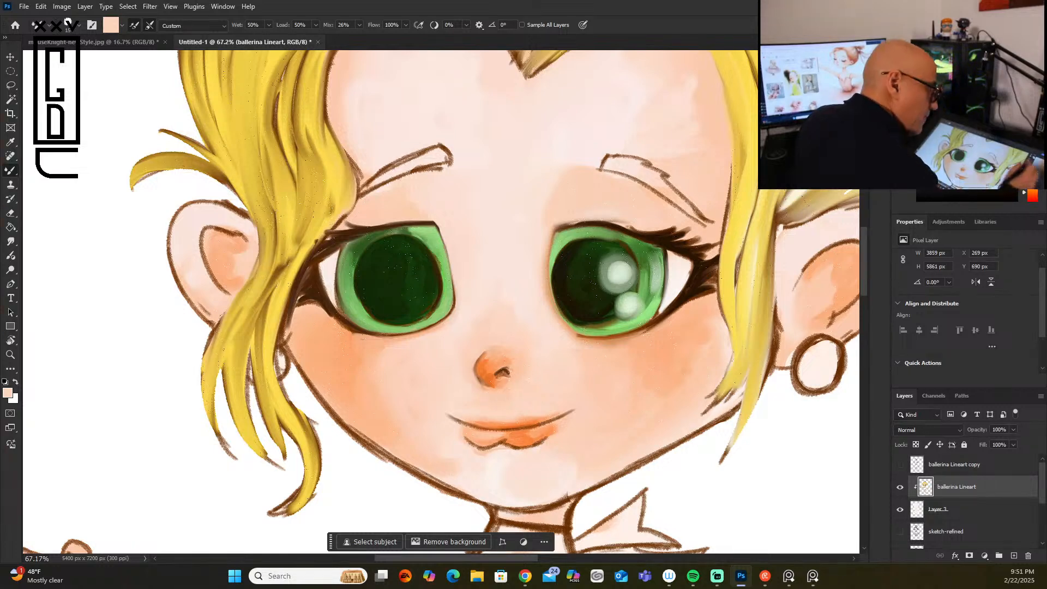
# Step: Add a white highlight between nose and lips, and repaint the eye white beside the outer lashes in a pale tone
pyautogui.press('x')
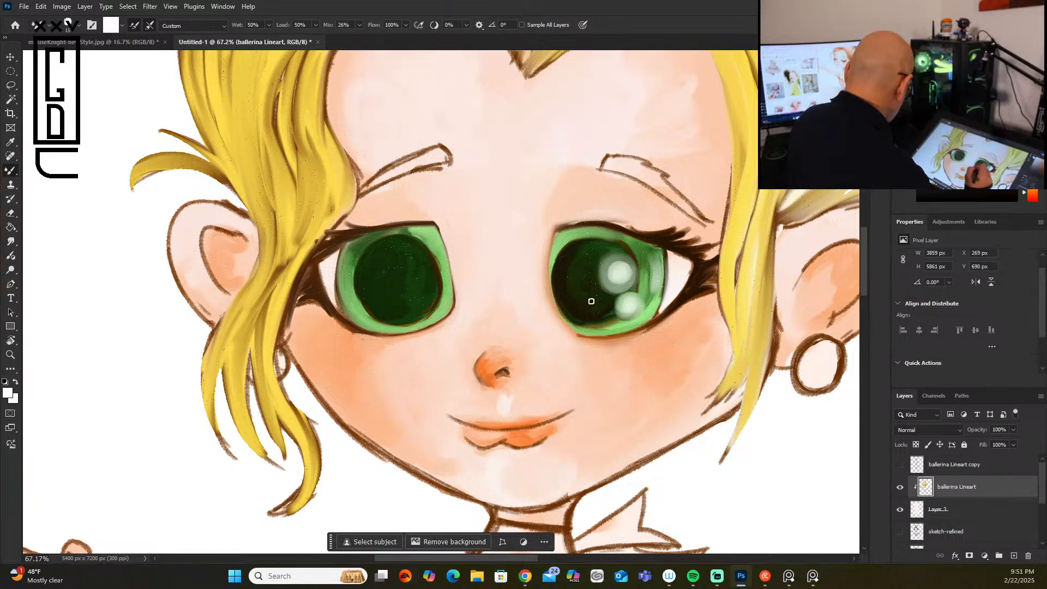
pyautogui.keyDown('alt'); pyautogui.click(620, 358); pyautogui.keyUp('alt')
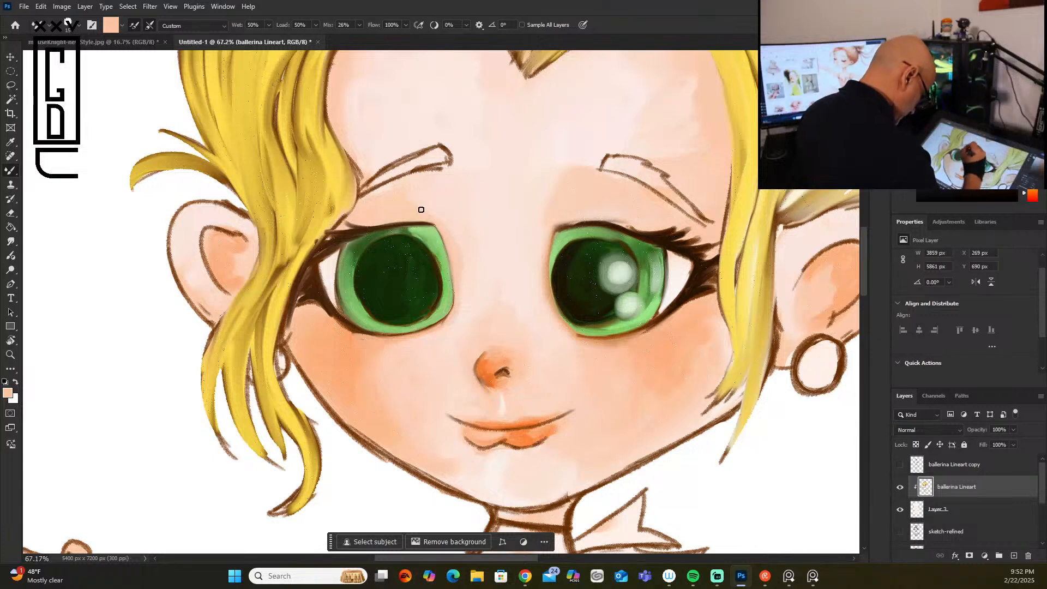
pyautogui.keyDown('alt'); pyautogui.click(328, 264); pyautogui.keyUp('alt')
pyautogui.moveTo(323, 267); pyautogui.dragTo(336, 303)
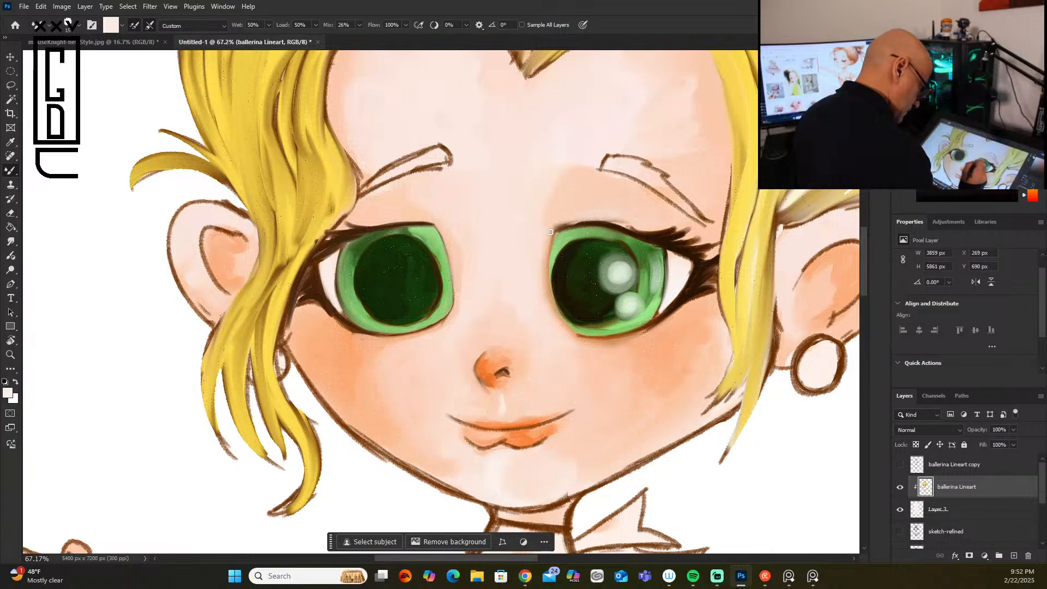
# Step: Paint a large and a smaller round pale highlight on the pupil opposite the earring, using an enlarged brush
pyautogui.scroll(2, 398, 255)
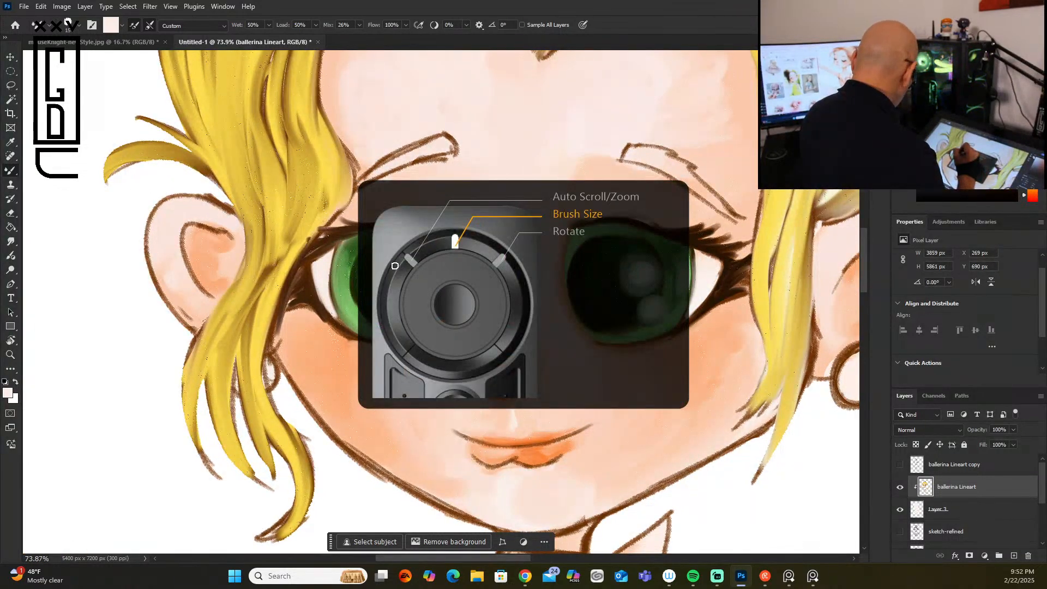
pyautogui.press(']')
pyautogui.press(']')
pyautogui.press(']')
pyautogui.press(']')
pyautogui.press(']')
pyautogui.press(']')
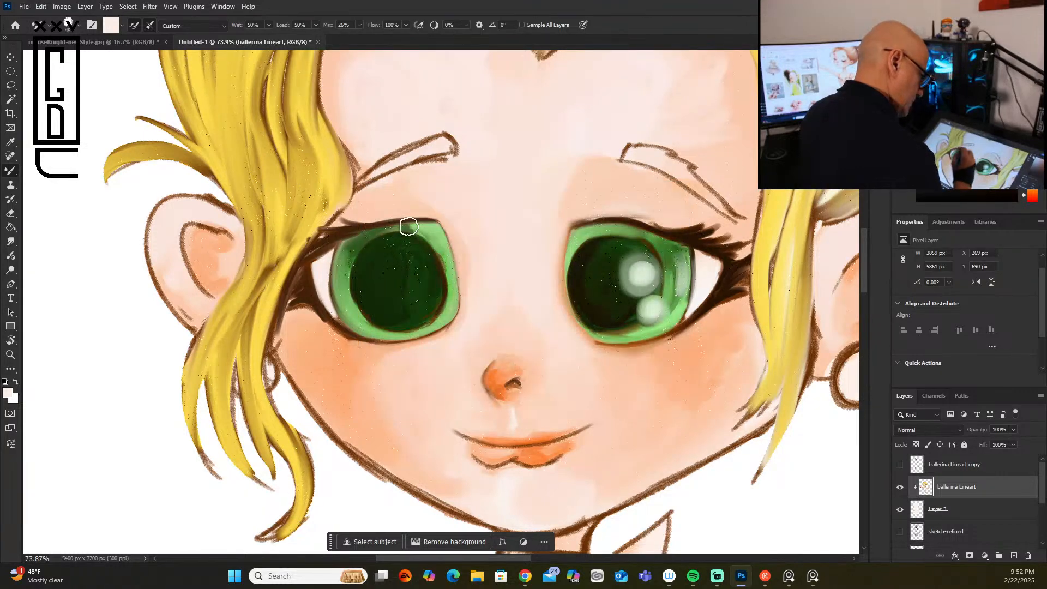
pyautogui.moveTo(411, 253)
pyautogui.mouseDown()
pyautogui.moveTo(409, 284)
pyautogui.moveTo(399, 279)
pyautogui.moveTo(418, 254)
pyautogui.mouseUp()
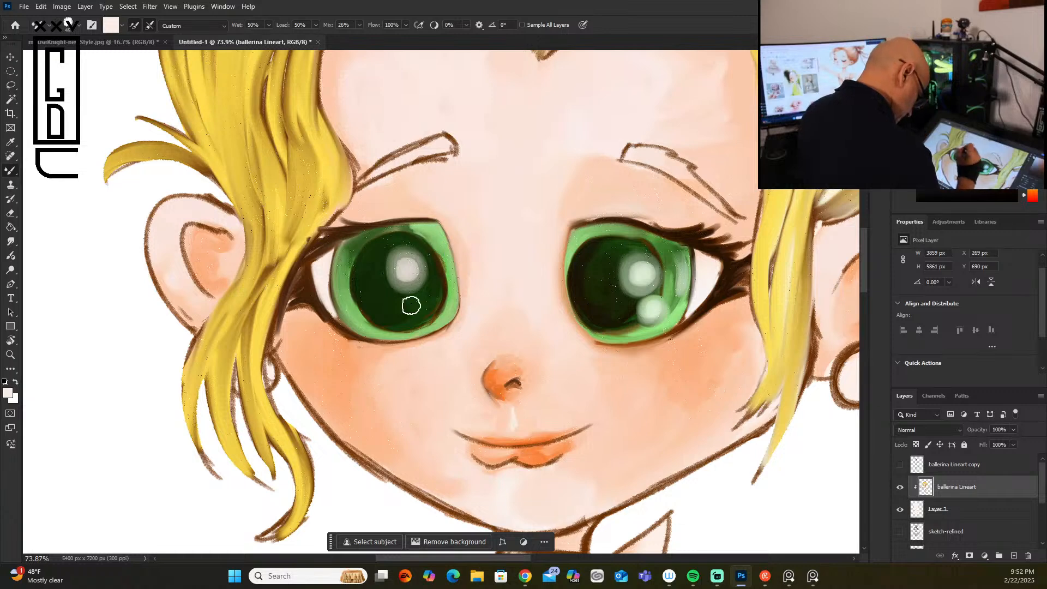
pyautogui.moveTo(400, 308); pyautogui.dragTo(402, 311)
# Step: Add soft pale reflections along both sides of the same iris and a highlight on the lower lip with a 20 px brush
pyautogui.press('[')
pyautogui.press('[')
pyautogui.press('[')
pyautogui.press('[')
pyautogui.press('[')
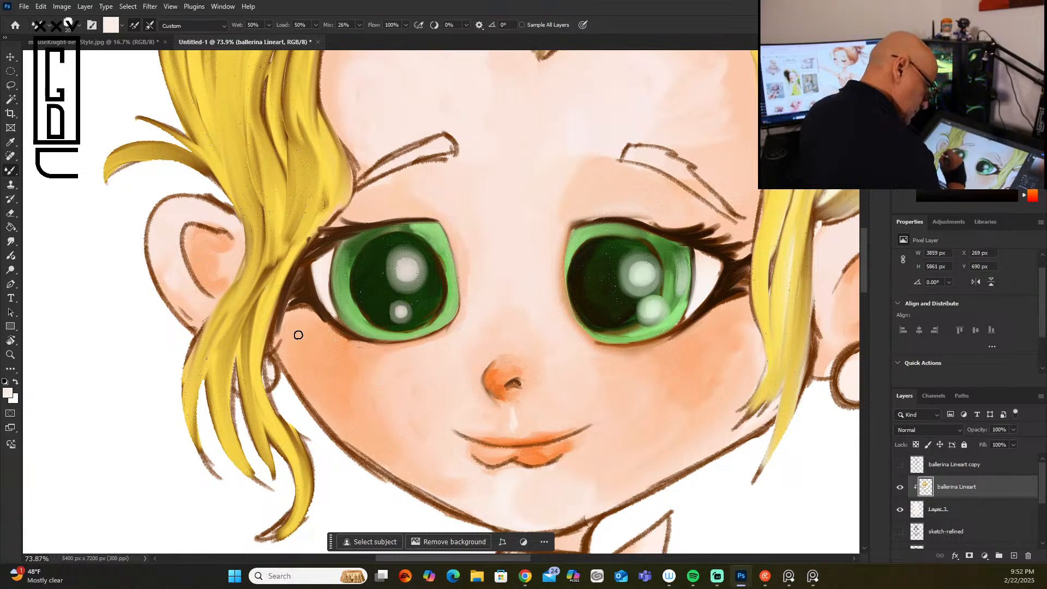
pyautogui.moveTo(343, 269); pyautogui.dragTo(348, 311)
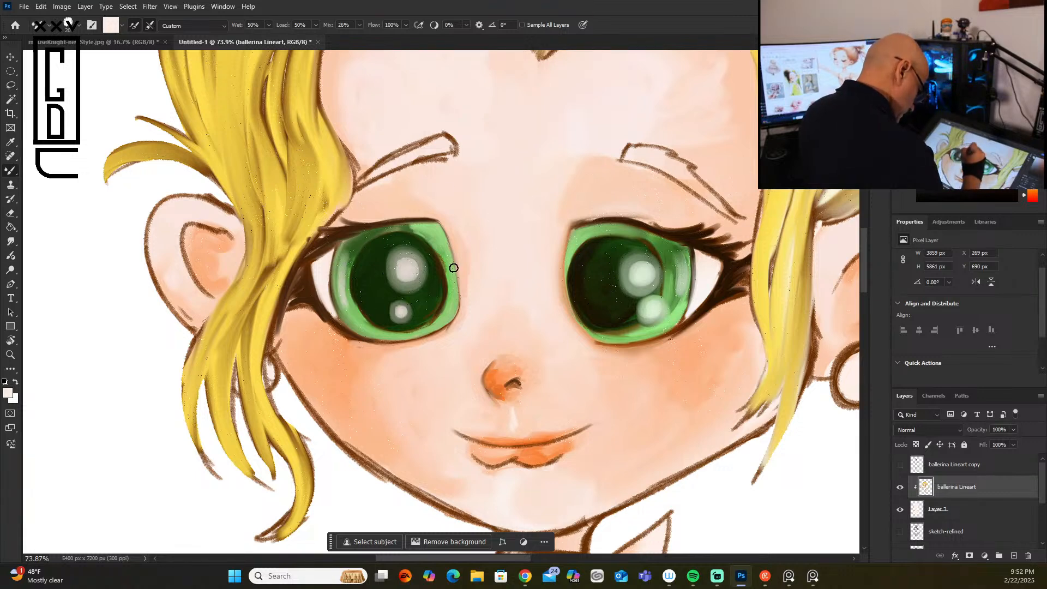
pyautogui.moveTo(436, 233)
pyautogui.mouseDown()
pyautogui.moveTo(443, 259)
pyautogui.moveTo(428, 235)
pyautogui.moveTo(436, 301)
pyautogui.mouseUp()
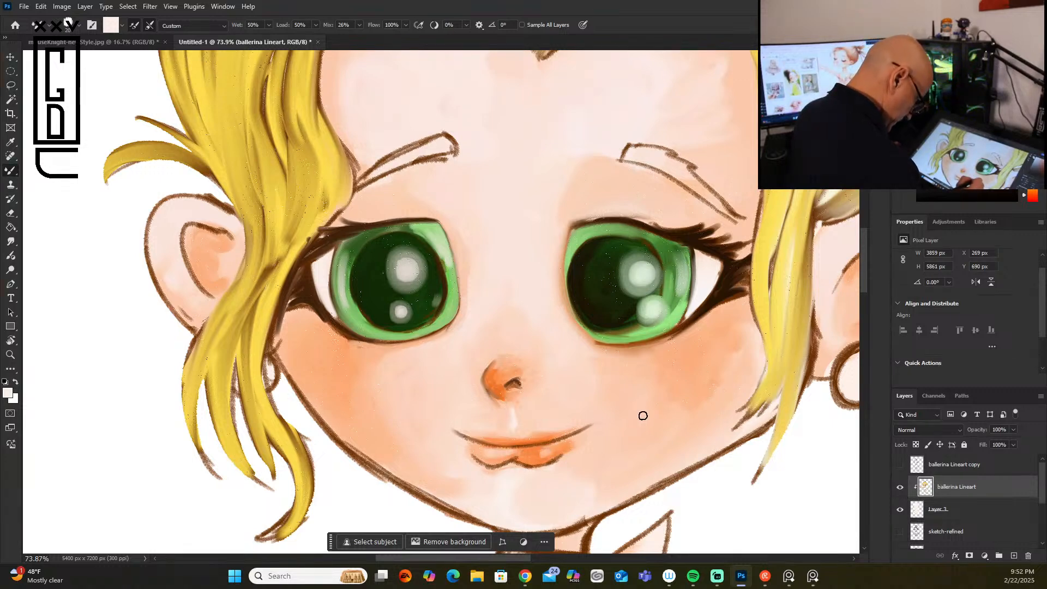
pyautogui.moveTo(544, 457)
pyautogui.mouseDown()
pyautogui.moveTo(558, 449)
pyautogui.moveTo(536, 453)
pyautogui.mouseUp()
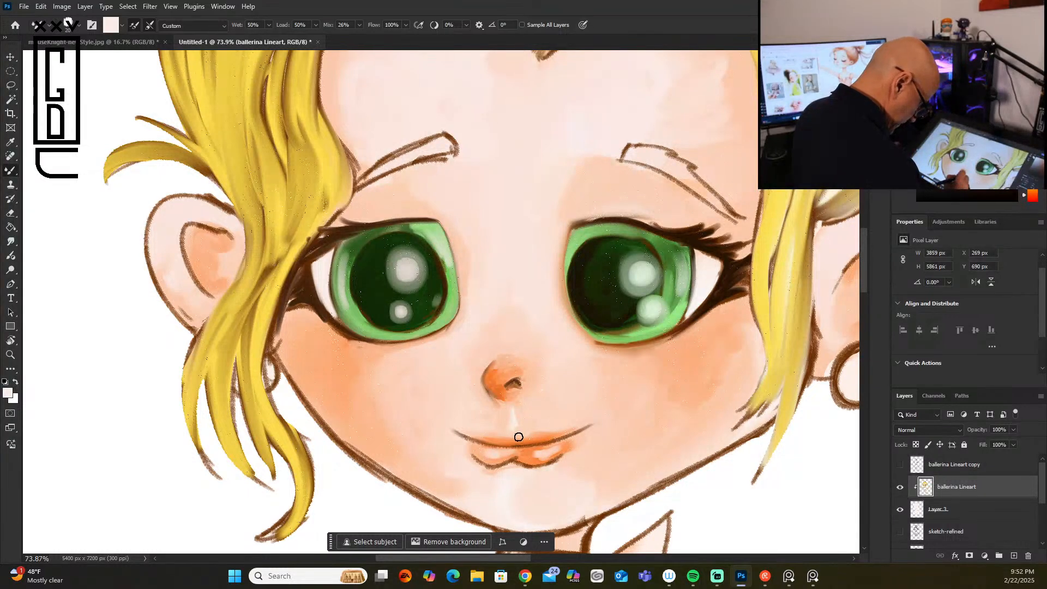
pyautogui.press('[')
pyautogui.press('[')
pyautogui.press('[')
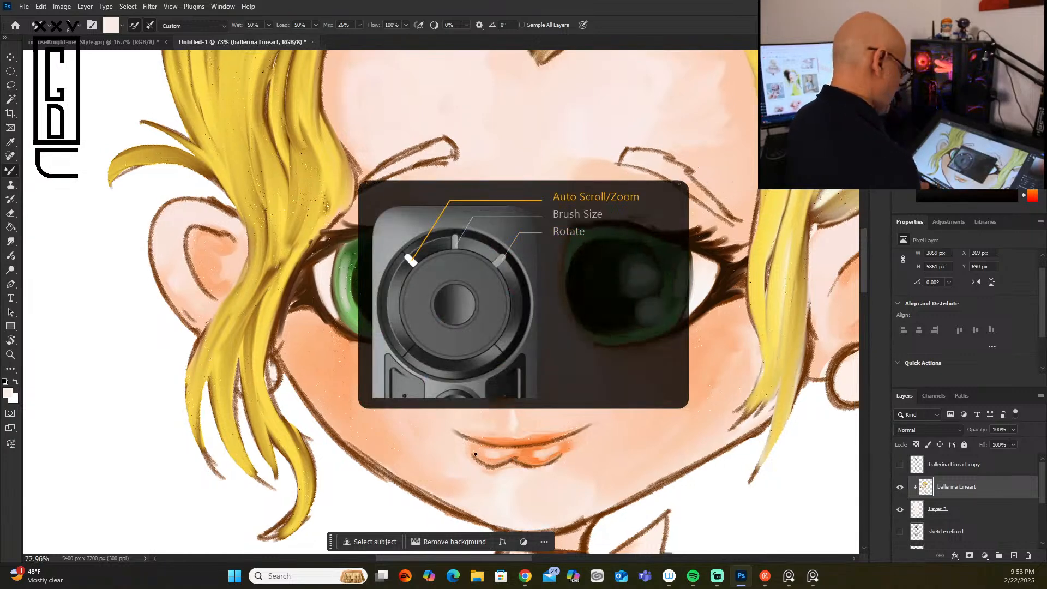
pyautogui.scroll(-5, 475, 454)
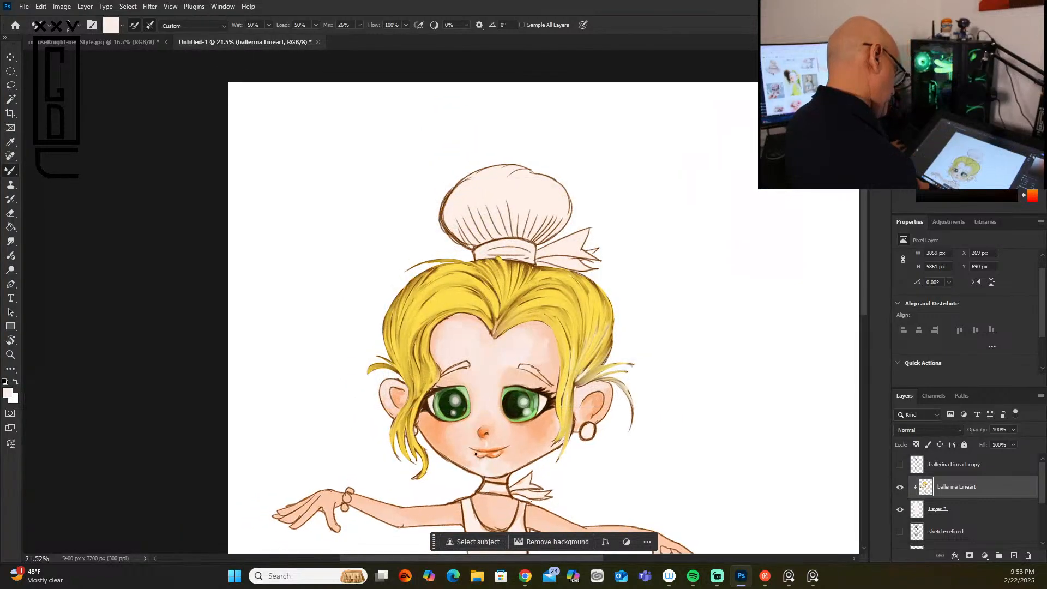
pyautogui.scroll(-3, 475, 454)
pyautogui.scroll(5, 475, 454)
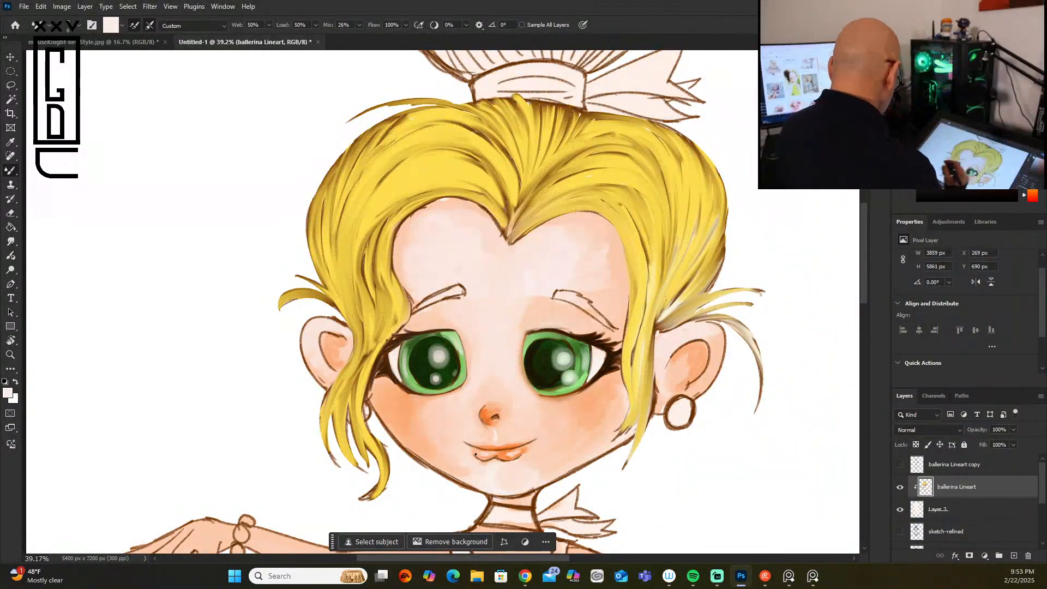
# Step: Soften the cheek and jaw outline opposite the earring with sampled peach and pale skin tones, using a 20 px brush
pyautogui.keyDown('alt'); pyautogui.click(410, 433); pyautogui.keyUp('alt')
pyautogui.scroll(3, 404, 430)
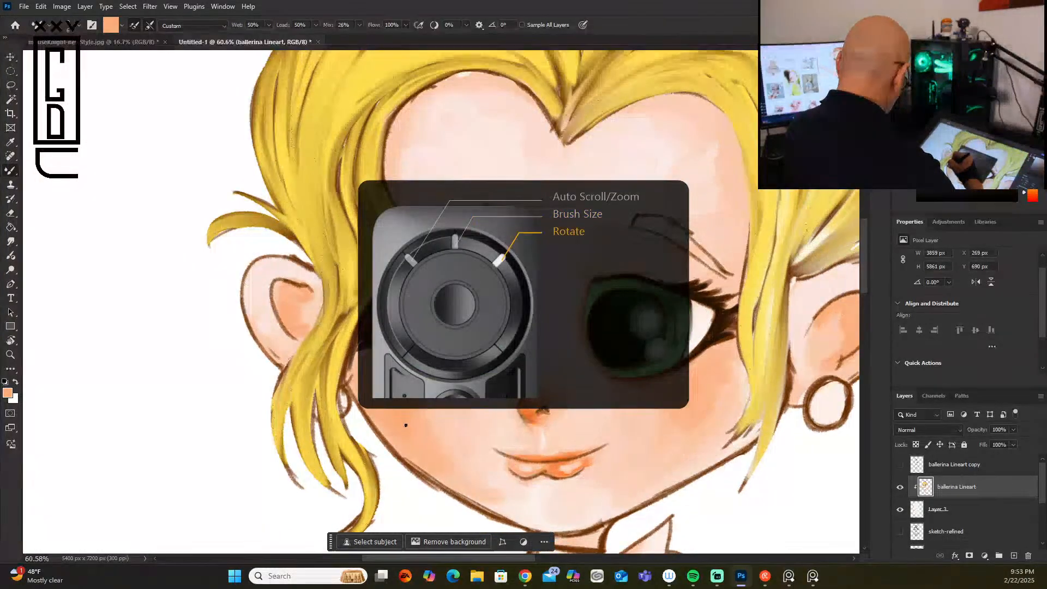
pyautogui.scroll(-5, 407, 420)
pyautogui.scroll(-4, 409, 417)
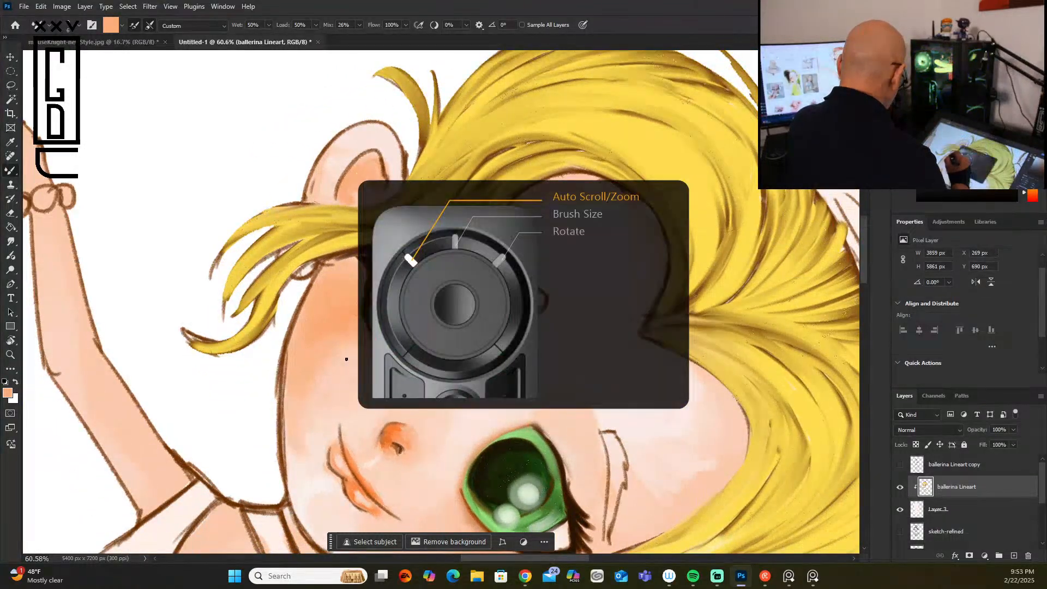
pyautogui.press(']')
pyautogui.press(']')
pyautogui.press(']')
pyautogui.press(']')
pyautogui.press(']')
pyautogui.press(']')
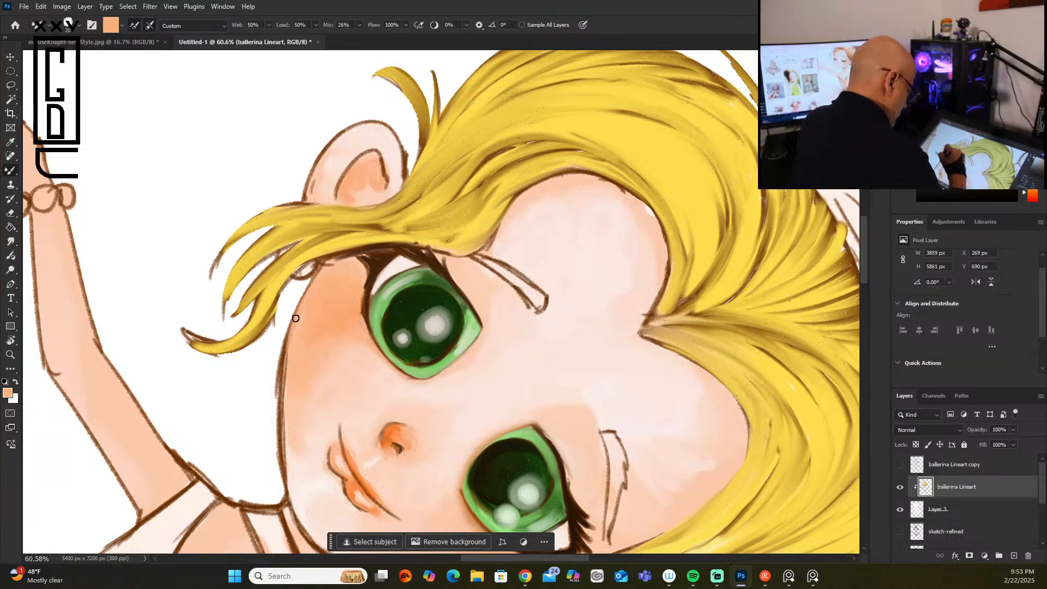
pyautogui.moveTo(282, 408)
pyautogui.mouseDown()
pyautogui.moveTo(288, 480)
pyautogui.moveTo(290, 445)
pyautogui.moveTo(290, 478)
pyautogui.moveTo(308, 458)
pyautogui.moveTo(297, 490)
pyautogui.moveTo(289, 440)
pyautogui.mouseUp()
pyautogui.keyDown('alt'); pyautogui.click(309, 467); pyautogui.keyUp('alt')
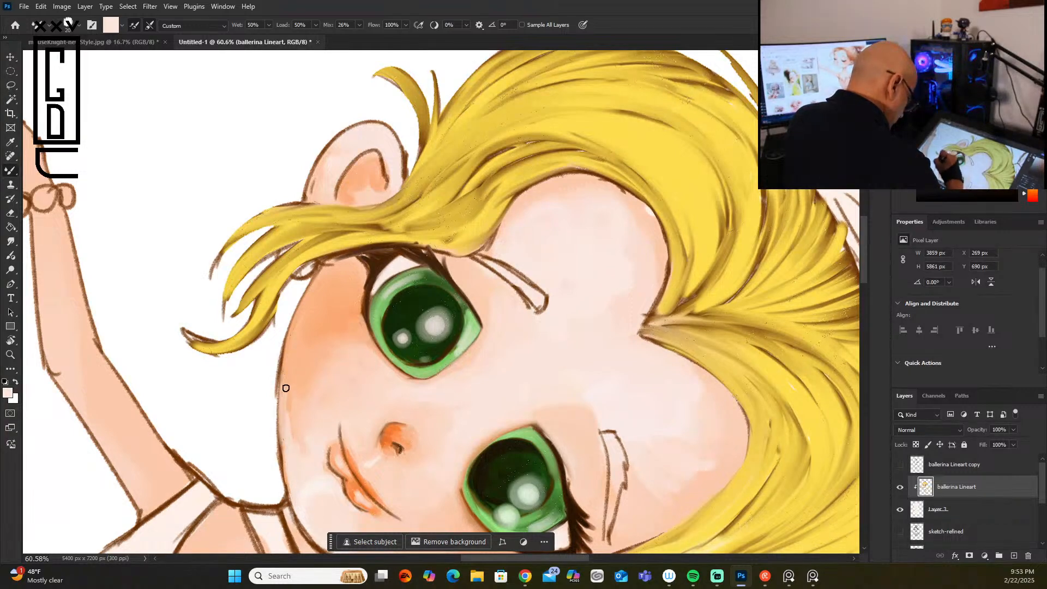
pyautogui.moveTo(287, 449); pyautogui.dragTo(287, 478)
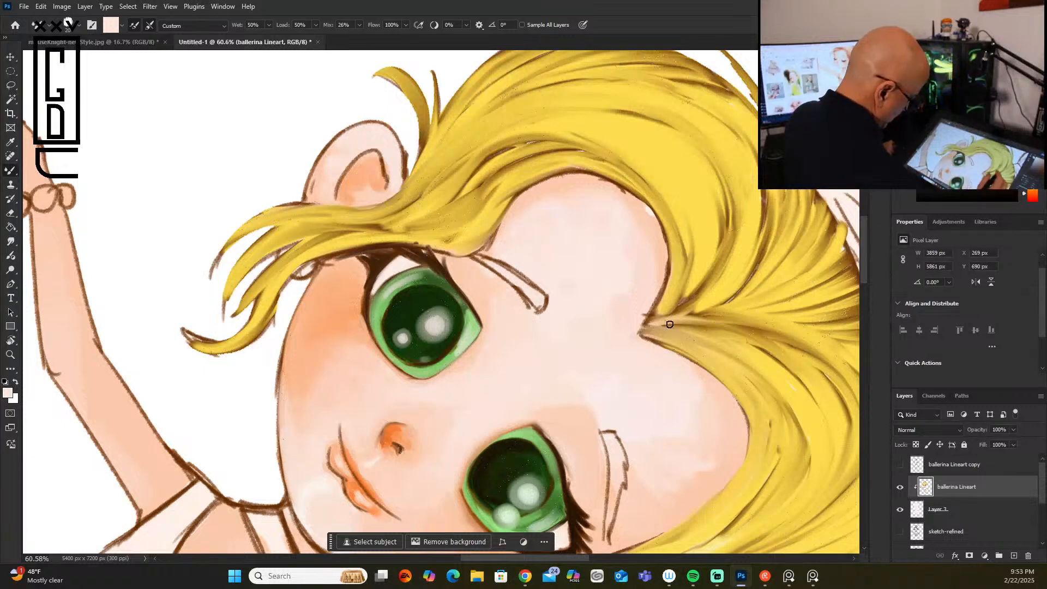
# Step: Paint over the inner outline of the ear opposite the earring with sampled peach and a stronger orange
pyautogui.keyDown('alt'); pyautogui.click(365, 152); pyautogui.keyUp('alt')
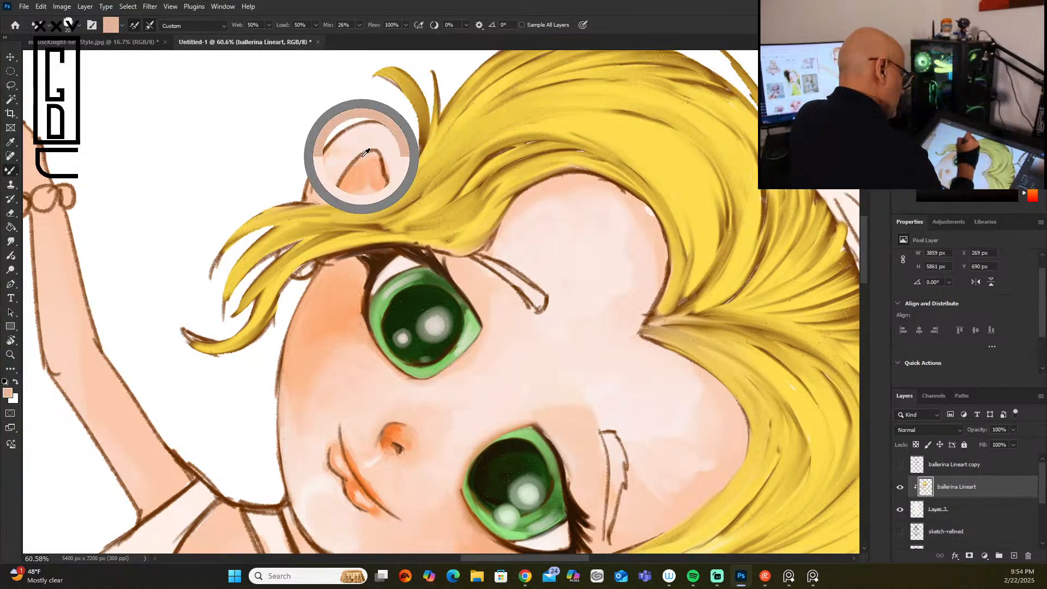
pyautogui.moveTo(369, 155); pyautogui.dragTo(340, 192)
pyautogui.moveTo(379, 158)
pyautogui.mouseDown()
pyautogui.moveTo(369, 156)
pyautogui.moveTo(340, 192)
pyautogui.mouseUp()
pyautogui.click(983, 63)
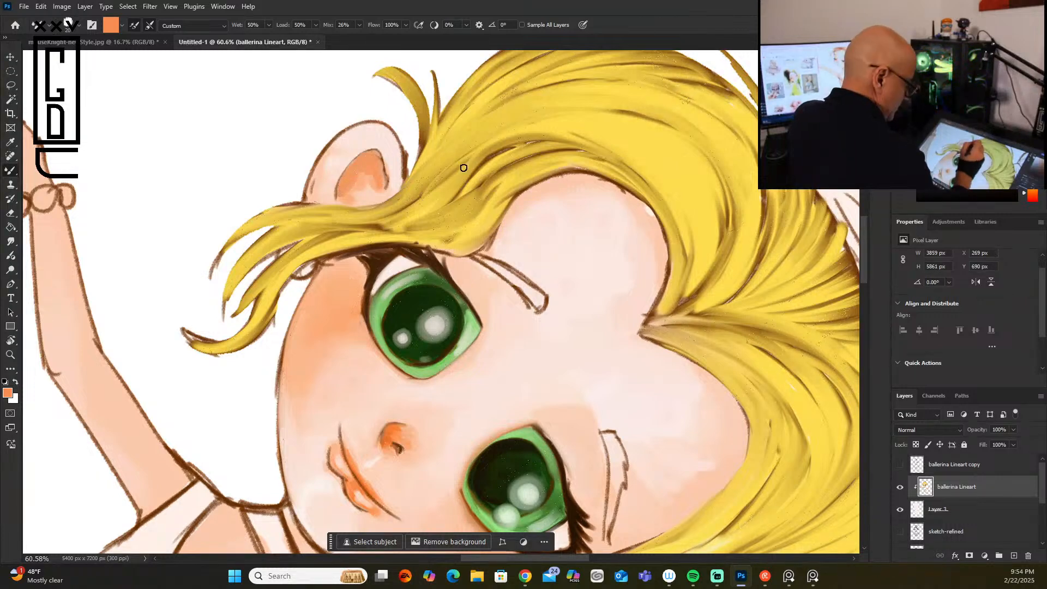
# Step: Shade the upper part of the same inner ear in dark orange-brown with a brush reduced to 8 px
pyautogui.click(1012, 103)
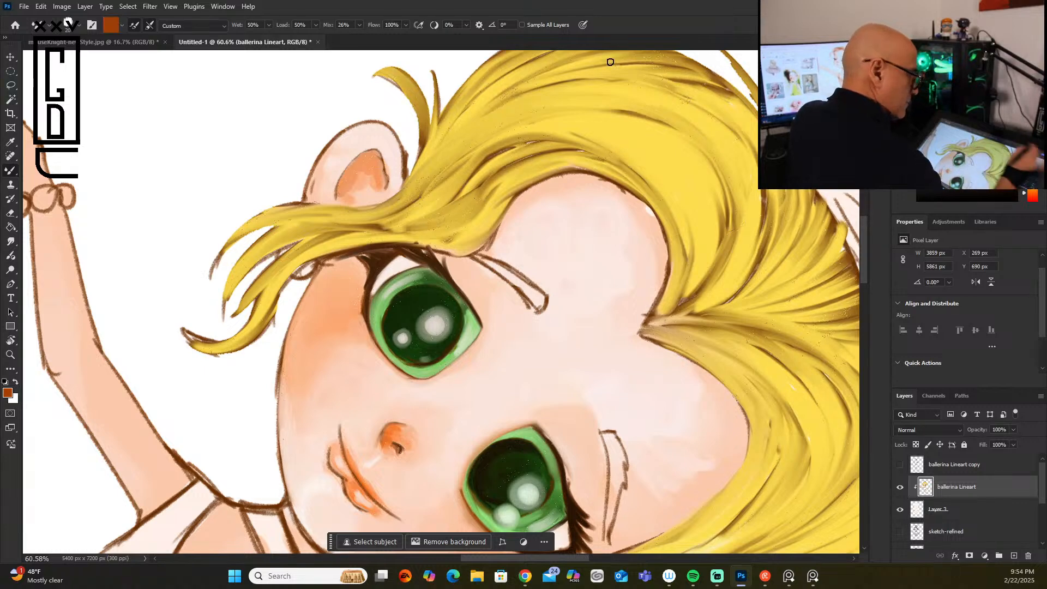
pyautogui.press('[')
pyautogui.press('[')
pyautogui.press('[')
pyautogui.press('[')
pyautogui.press('[')
pyautogui.press('[')
pyautogui.press('[')
pyautogui.press('[')
pyautogui.press('[')
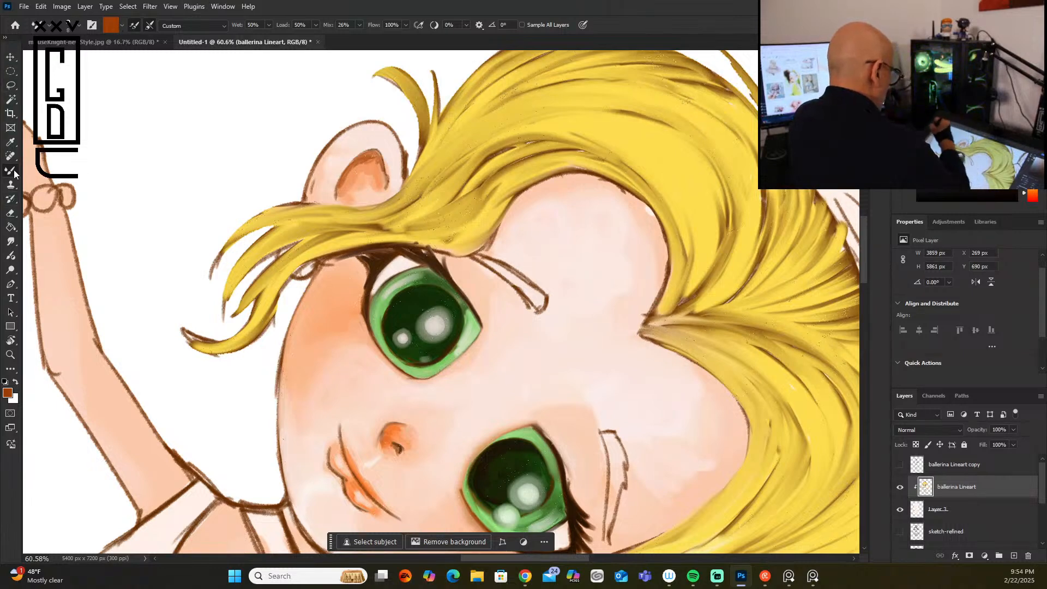
# Step: Blend the inner-ear shading and the surrounding rim with the blender gus brush enlarged to 25 px
pyautogui.click(81, 25)
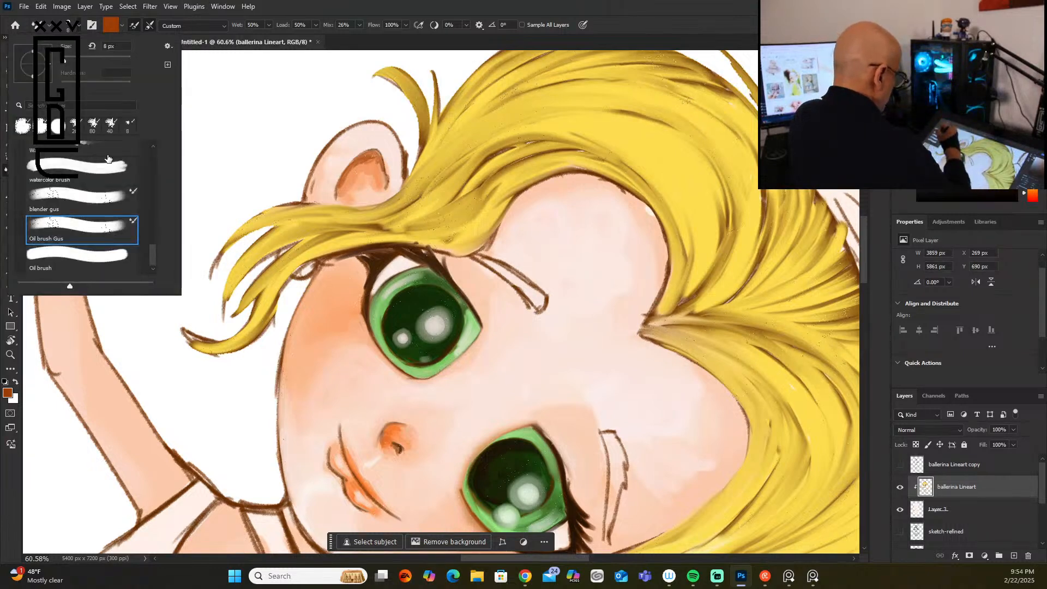
pyautogui.click(110, 201)
pyautogui.click(350, 171)
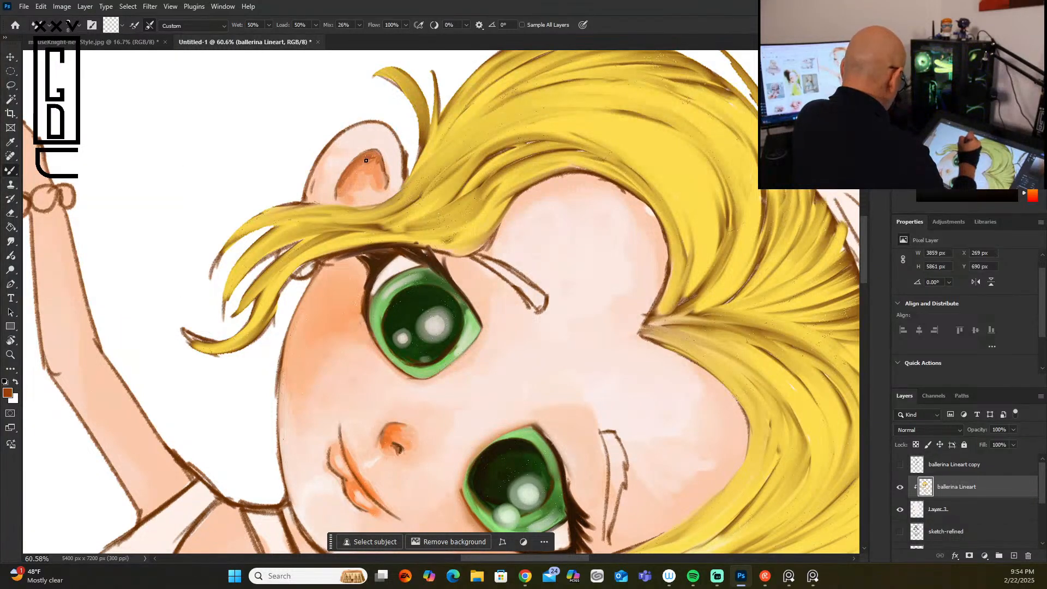
pyautogui.press(']')
pyautogui.press(']')
pyautogui.press(']')
pyautogui.press(']')
pyautogui.moveTo(366, 168)
pyautogui.mouseDown()
pyautogui.moveTo(343, 189)
pyautogui.moveTo(365, 167)
pyautogui.moveTo(349, 193)
pyautogui.moveTo(366, 192)
pyautogui.moveTo(369, 157)
pyautogui.moveTo(376, 163)
pyautogui.moveTo(370, 196)
pyautogui.moveTo(375, 175)
pyautogui.moveTo(368, 194)
pyautogui.moveTo(362, 172)
pyautogui.moveTo(365, 195)
pyautogui.moveTo(347, 201)
pyautogui.moveTo(370, 165)
pyautogui.moveTo(381, 183)
pyautogui.moveTo(360, 192)
pyautogui.moveTo(366, 165)
pyautogui.moveTo(342, 192)
pyautogui.moveTo(378, 174)
pyautogui.moveTo(379, 189)
pyautogui.moveTo(405, 163)
pyautogui.moveTo(402, 180)
pyautogui.moveTo(377, 123)
pyautogui.moveTo(326, 151)
pyautogui.moveTo(309, 186)
pyautogui.moveTo(334, 140)
pyautogui.moveTo(319, 193)
pyautogui.mouseUp()
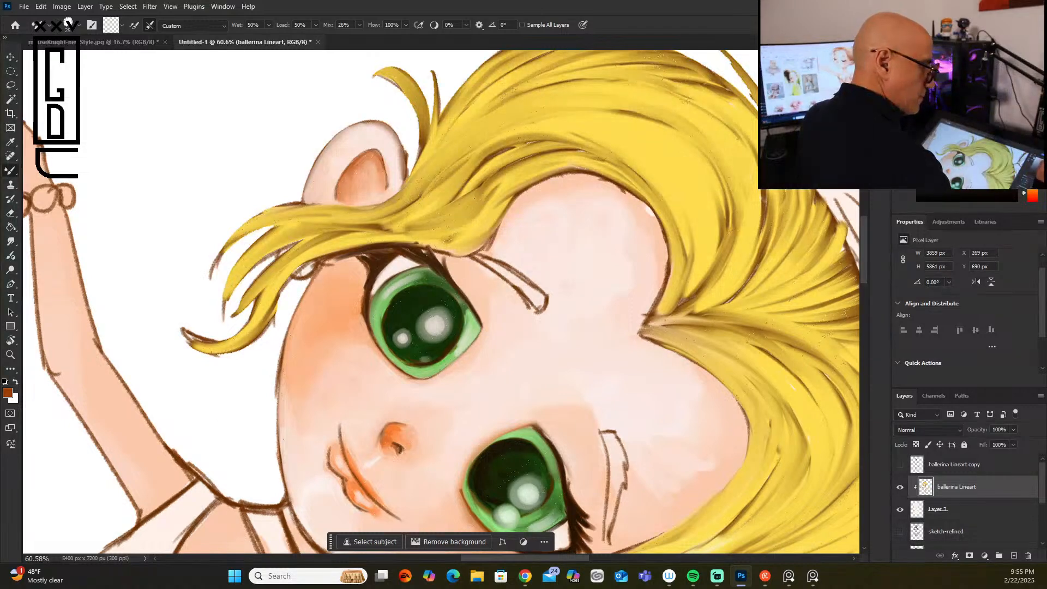
# Step: Paint orange shading along the same ear's rim with the Oil brush Gus, softening it with sampled pale pink
pyautogui.click(991, 71)
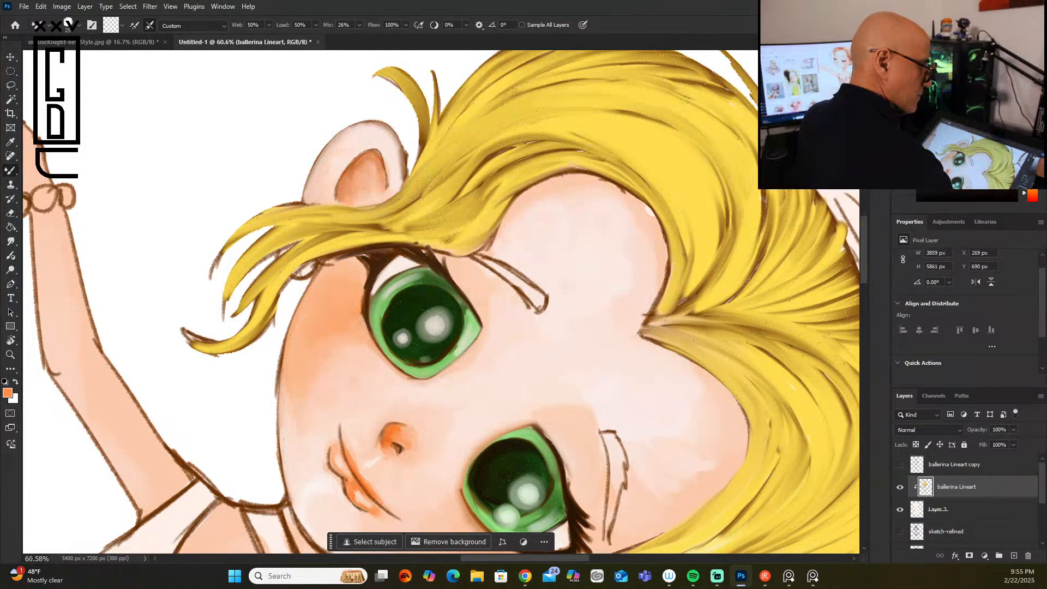
pyautogui.click(76, 25)
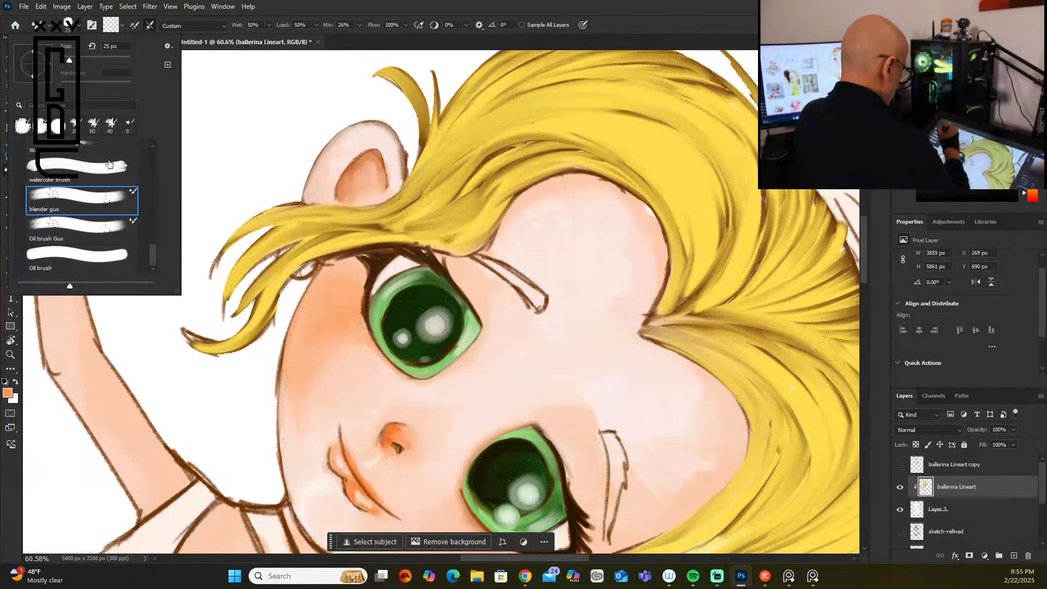
pyautogui.click(112, 233)
pyautogui.moveTo(333, 144)
pyautogui.mouseDown()
pyautogui.moveTo(315, 175)
pyautogui.moveTo(359, 131)
pyautogui.moveTo(388, 133)
pyautogui.moveTo(307, 191)
pyautogui.moveTo(342, 155)
pyautogui.moveTo(310, 187)
pyautogui.moveTo(323, 191)
pyautogui.moveTo(349, 143)
pyautogui.moveTo(377, 131)
pyautogui.moveTo(347, 140)
pyautogui.moveTo(384, 136)
pyautogui.moveTo(363, 129)
pyautogui.moveTo(366, 138)
pyautogui.moveTo(334, 160)
pyautogui.moveTo(398, 162)
pyautogui.moveTo(381, 148)
pyautogui.moveTo(400, 169)
pyautogui.moveTo(393, 146)
pyautogui.moveTo(400, 179)
pyautogui.mouseUp()
pyautogui.keyDown('alt'); pyautogui.click(346, 156); pyautogui.keyUp('alt')
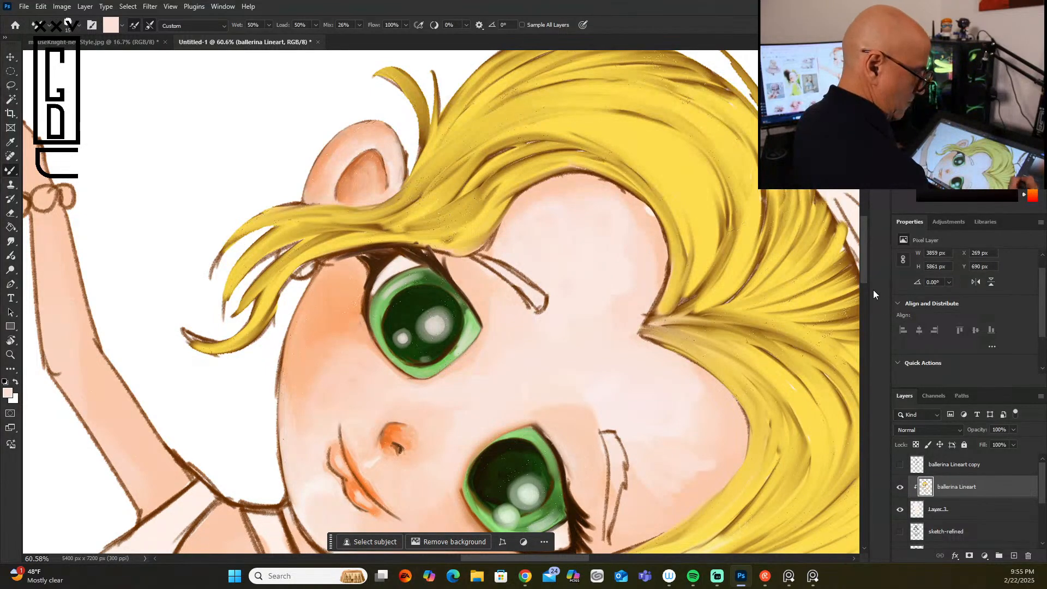
# Step: Fill the eyebrow on the earring side with short dark brown hair strokes, following its outlined shape
pyautogui.moveTo(861, 272); pyautogui.dragTo(859, 292)
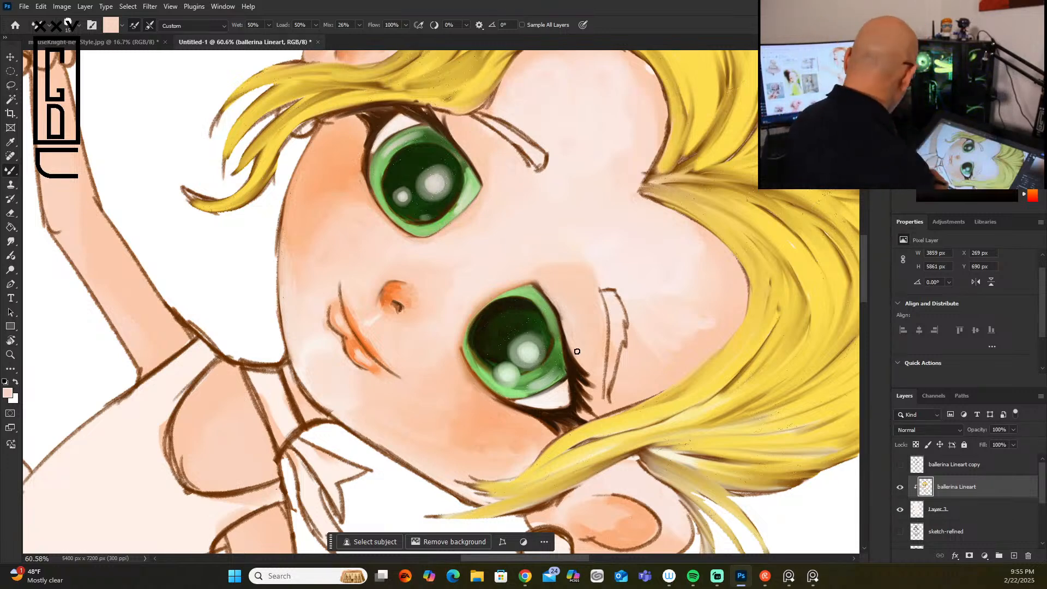
pyautogui.keyDown('alt'); pyautogui.click(621, 315); pyautogui.keyUp('alt')
pyautogui.keyDown('alt'); pyautogui.click(627, 322); pyautogui.keyUp('alt')
pyautogui.click(995, 158)
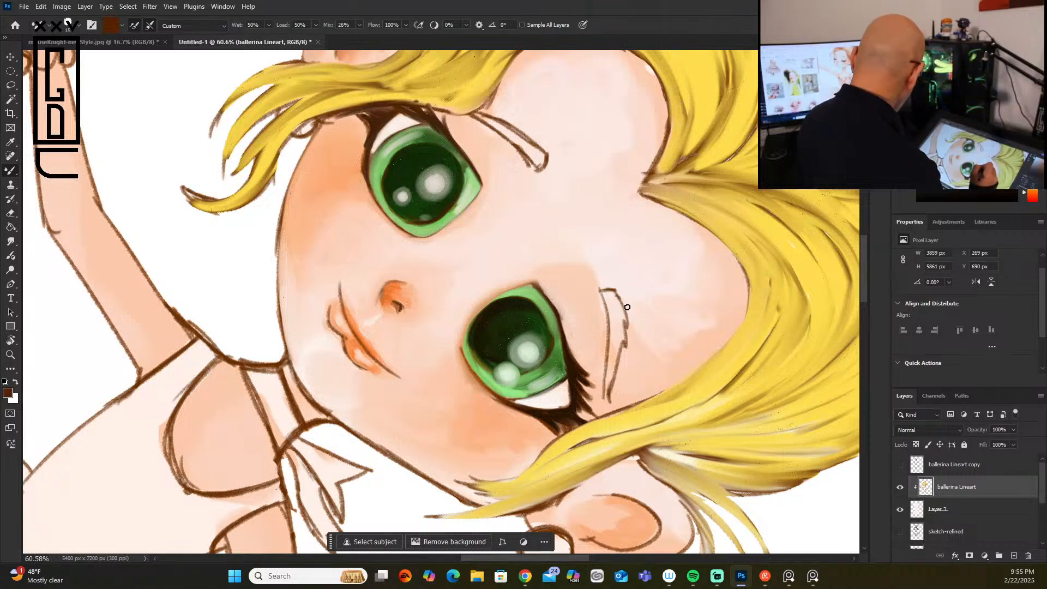
pyautogui.scroll(-3, 627, 306)
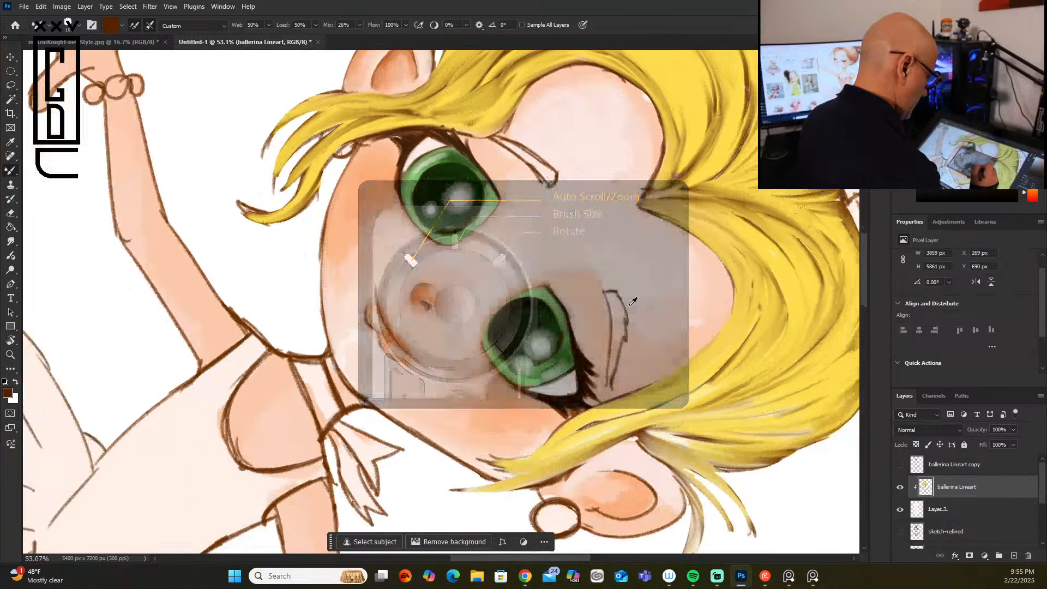
pyautogui.scroll(2, 628, 306)
pyautogui.scroll(5, 628, 306)
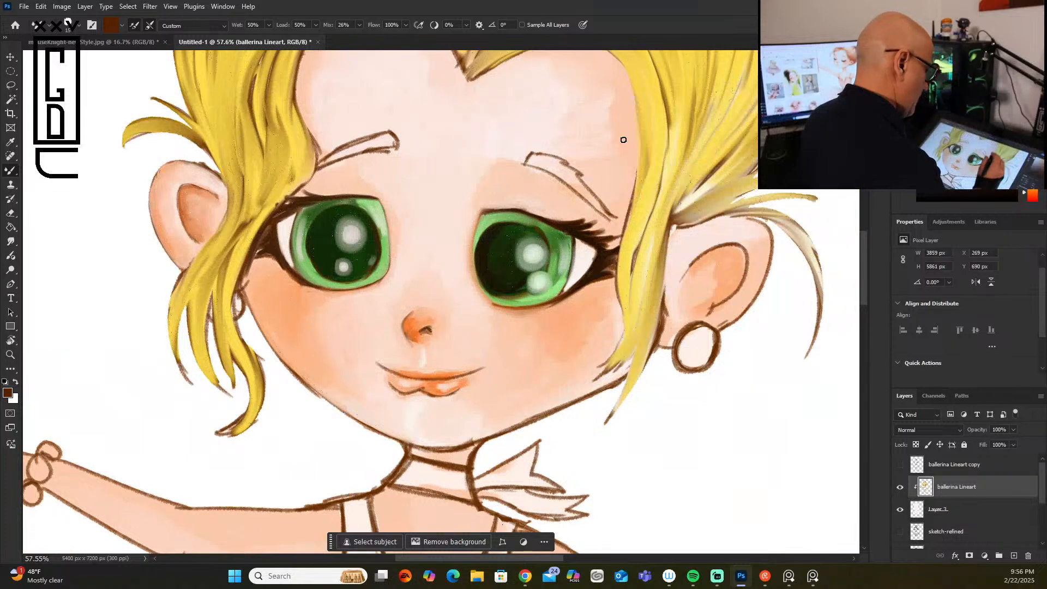
pyautogui.moveTo(537, 156)
pyautogui.mouseDown()
pyautogui.moveTo(571, 144)
pyautogui.moveTo(548, 169)
pyautogui.moveTo(570, 163)
pyautogui.moveTo(551, 171)
pyautogui.moveTo(587, 173)
pyautogui.moveTo(567, 183)
pyautogui.moveTo(589, 200)
pyautogui.mouseUp()
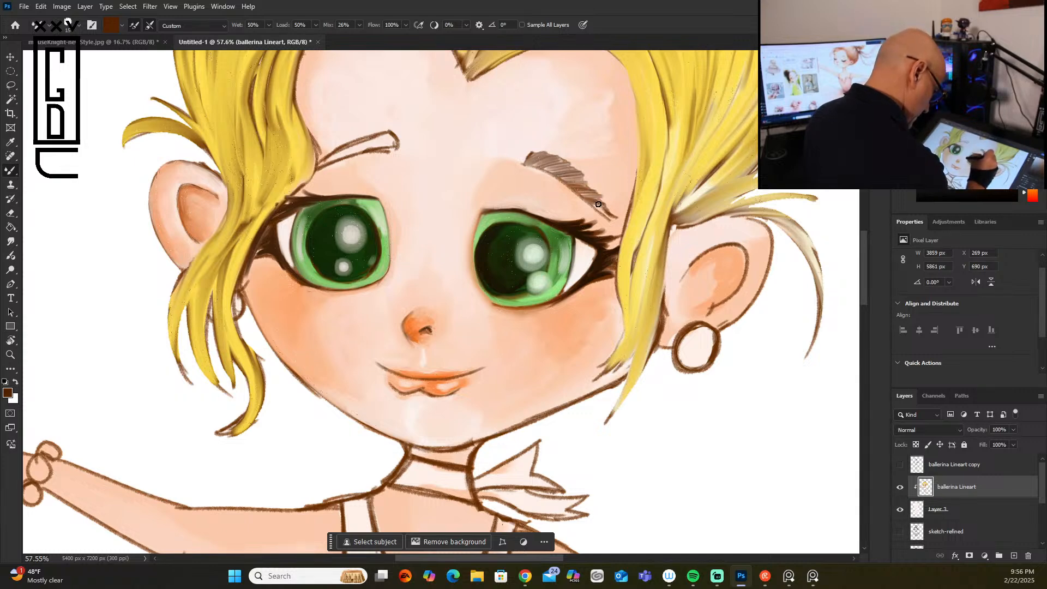
pyautogui.moveTo(526, 162); pyautogui.dragTo(552, 166)
# Step: Layer orange-brown hair strokes over the same eyebrow, refine them with a smaller brush, and choose a dark reddish brown
pyautogui.click(1006, 108)
pyautogui.moveTo(558, 163)
pyautogui.mouseDown()
pyautogui.moveTo(587, 173)
pyautogui.moveTo(563, 178)
pyautogui.moveTo(605, 207)
pyautogui.mouseUp()
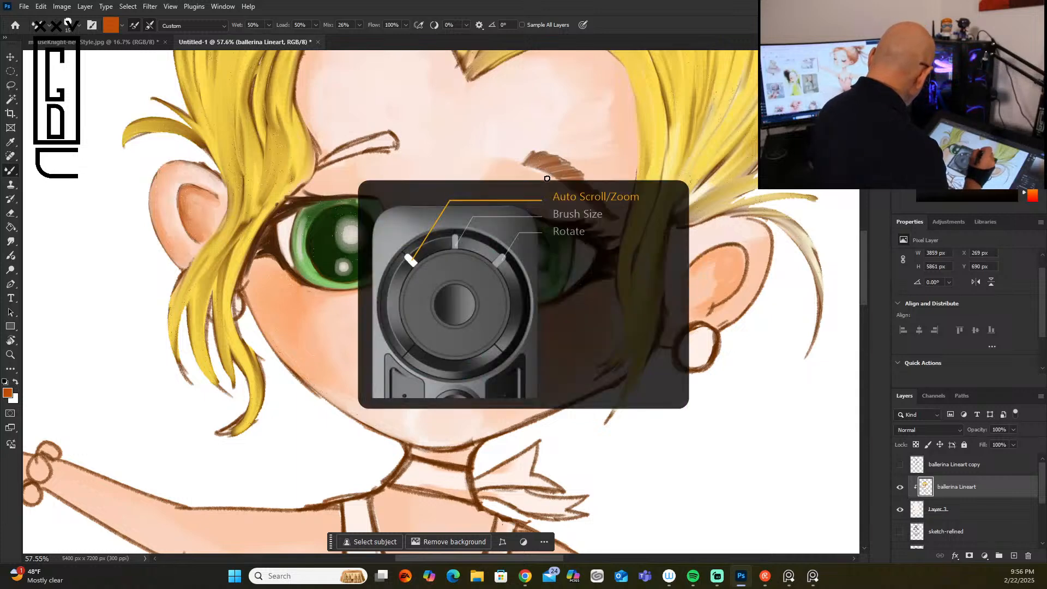
pyautogui.press('[')
pyautogui.press('[')
pyautogui.press('[')
pyautogui.press('[')
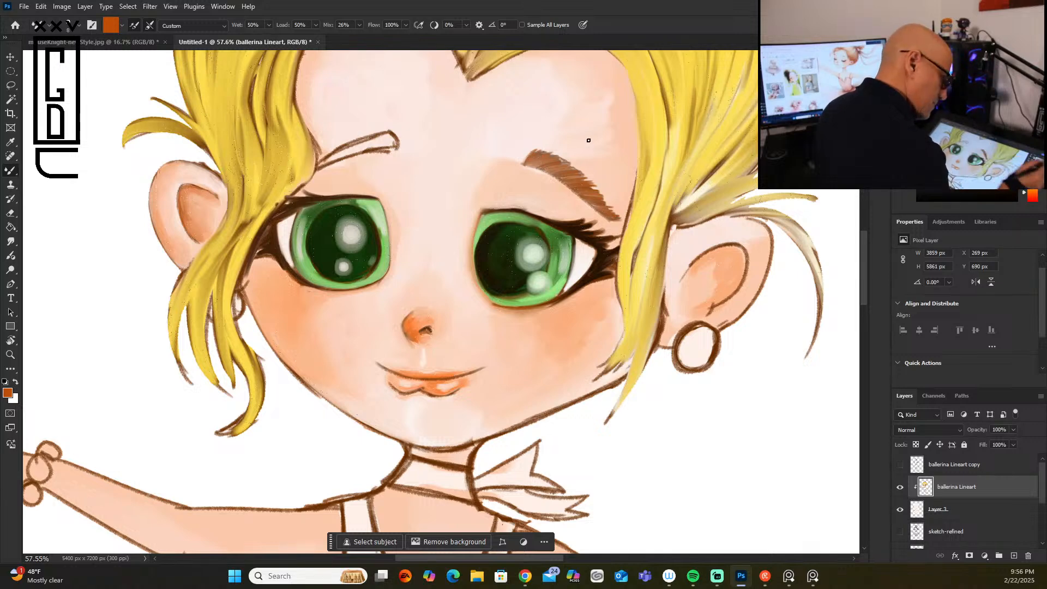
pyautogui.click(1013, 134)
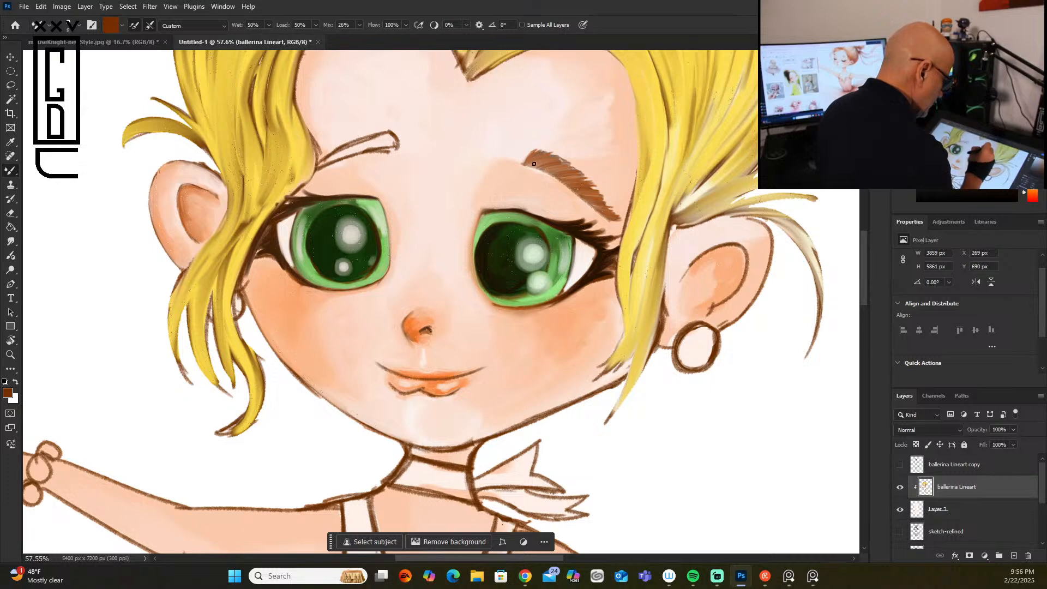
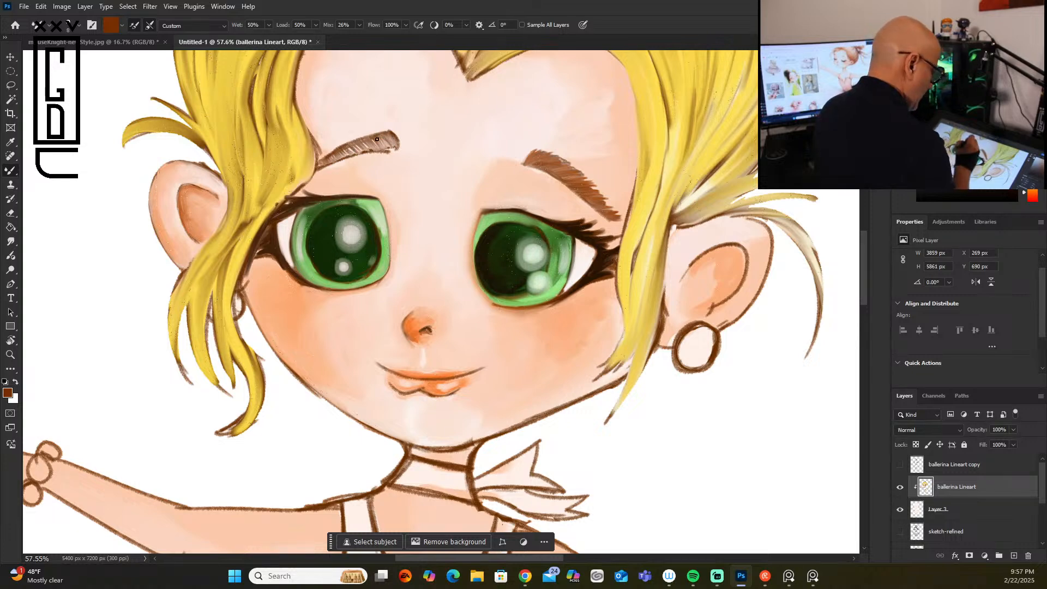
# Step: Layer orange hair strokes over the eyebrow opposite the earring side, and choose a darker burnt orange
pyautogui.click(1010, 103)
pyautogui.click(1016, 82)
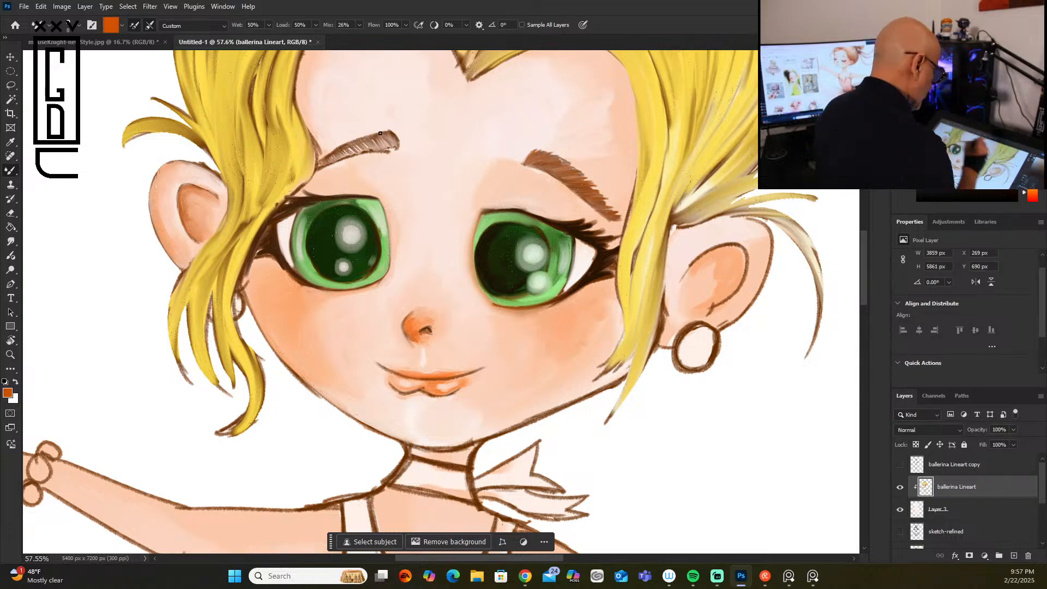
pyautogui.moveTo(387, 144); pyautogui.dragTo(382, 145)
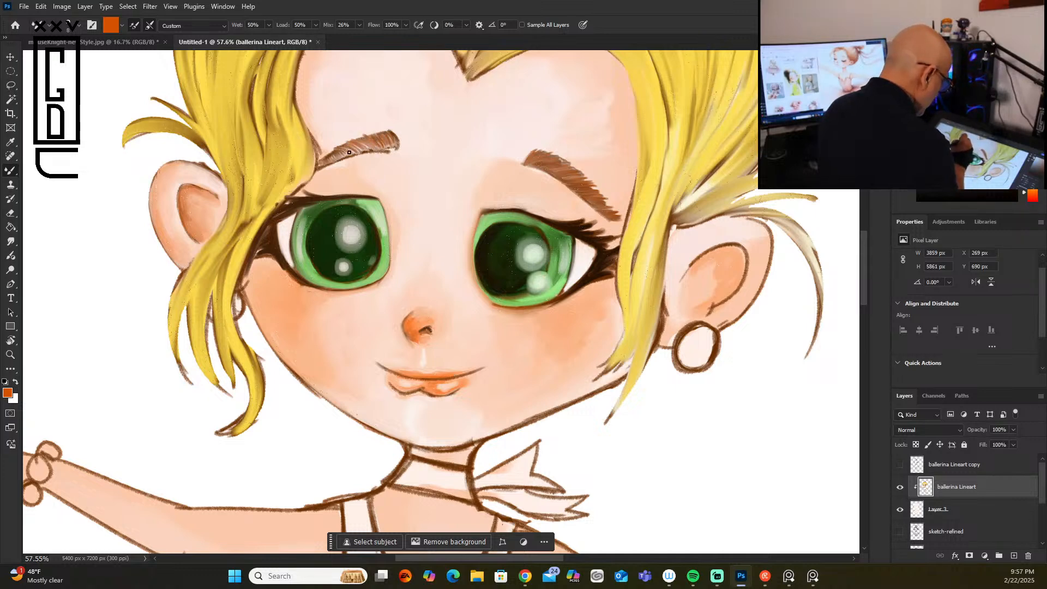
pyautogui.moveTo(344, 157)
pyautogui.mouseDown()
pyautogui.moveTo(331, 159)
pyautogui.moveTo(357, 154)
pyautogui.mouseUp()
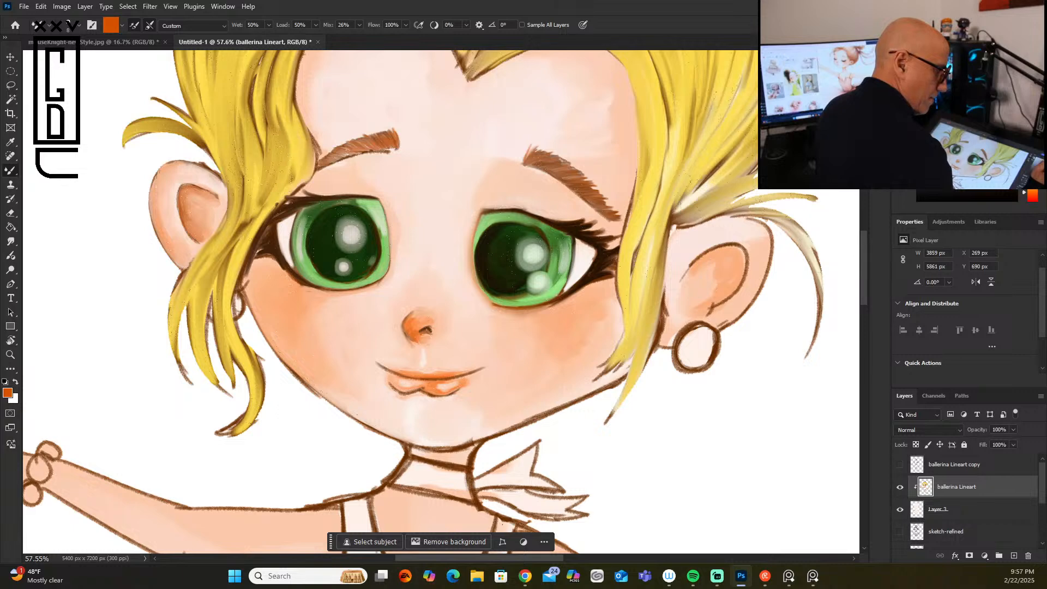
pyautogui.click(1015, 115)
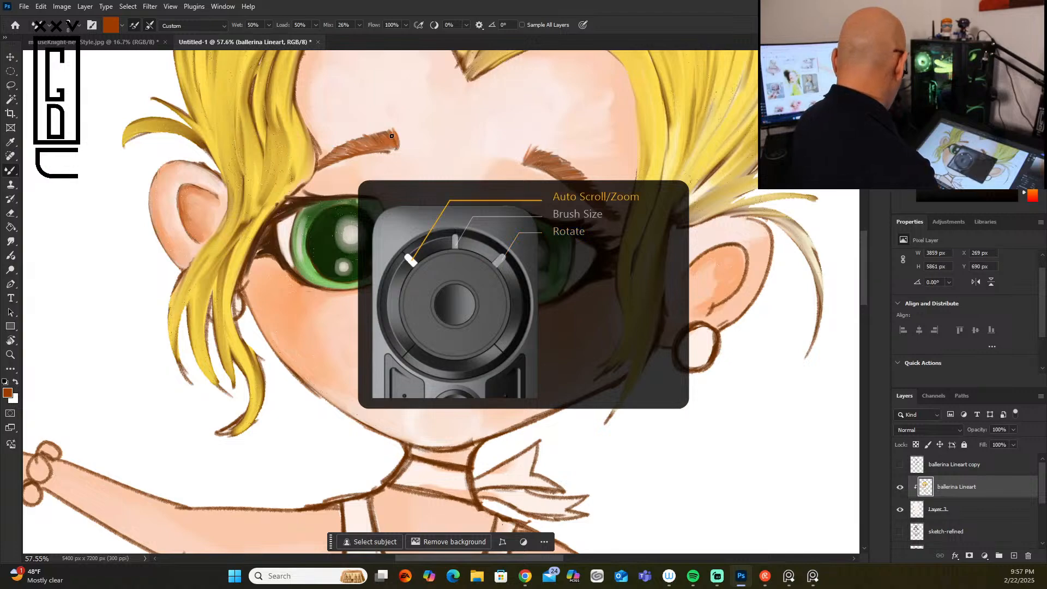
# Step: Sample the yellow hair, darken it to a golden brown, and shade the earring-side face lock with an enlarged brush
pyautogui.scroll(-2, 392, 136)
pyautogui.scroll(-5, 392, 137)
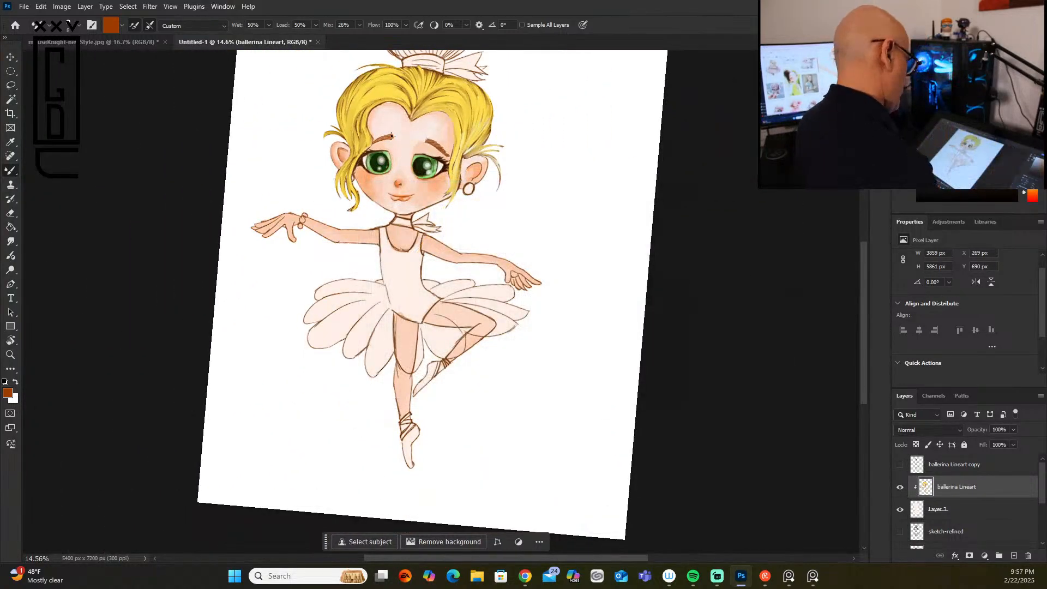
pyautogui.scroll(5, 391, 136)
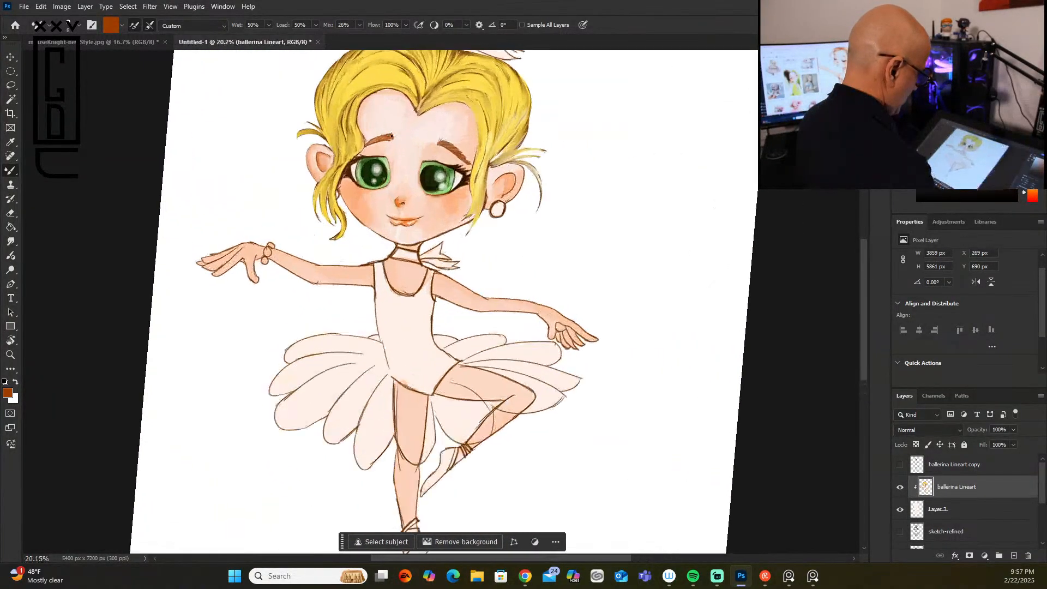
pyautogui.scroll(-3, 393, 134)
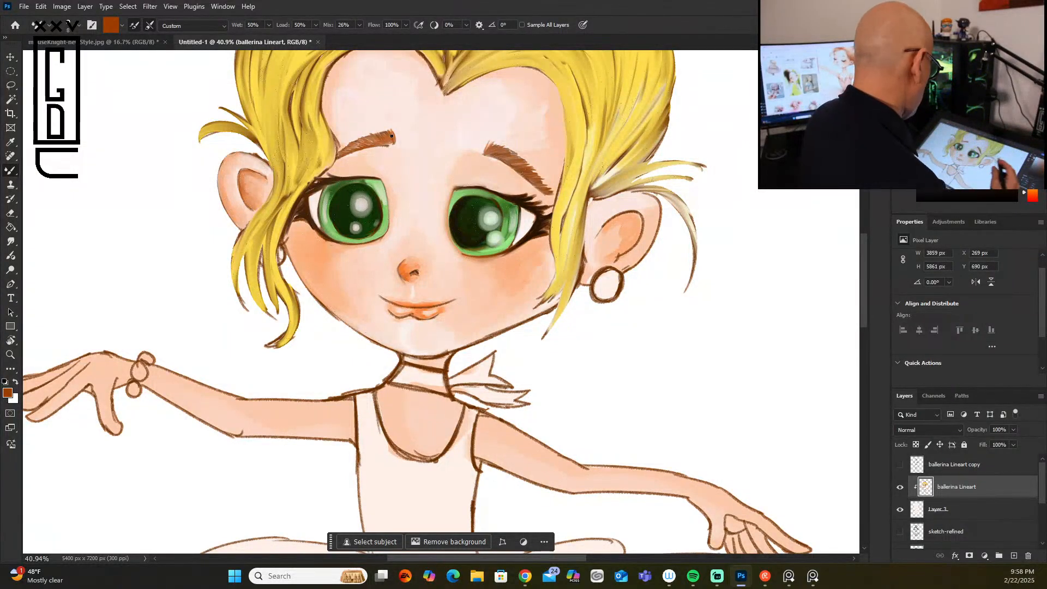
pyautogui.moveTo(863, 257)
pyautogui.mouseDown()
pyautogui.moveTo(862, 220)
pyautogui.moveTo(862, 241)
pyautogui.mouseUp()
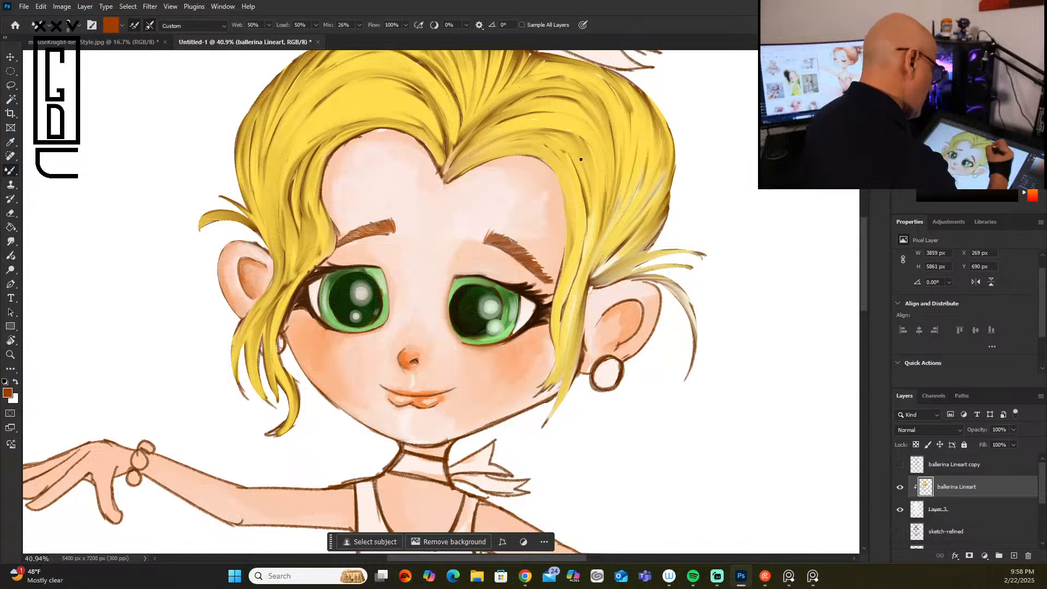
pyautogui.keyDown('alt'); pyautogui.click(578, 194); pyautogui.keyUp('alt')
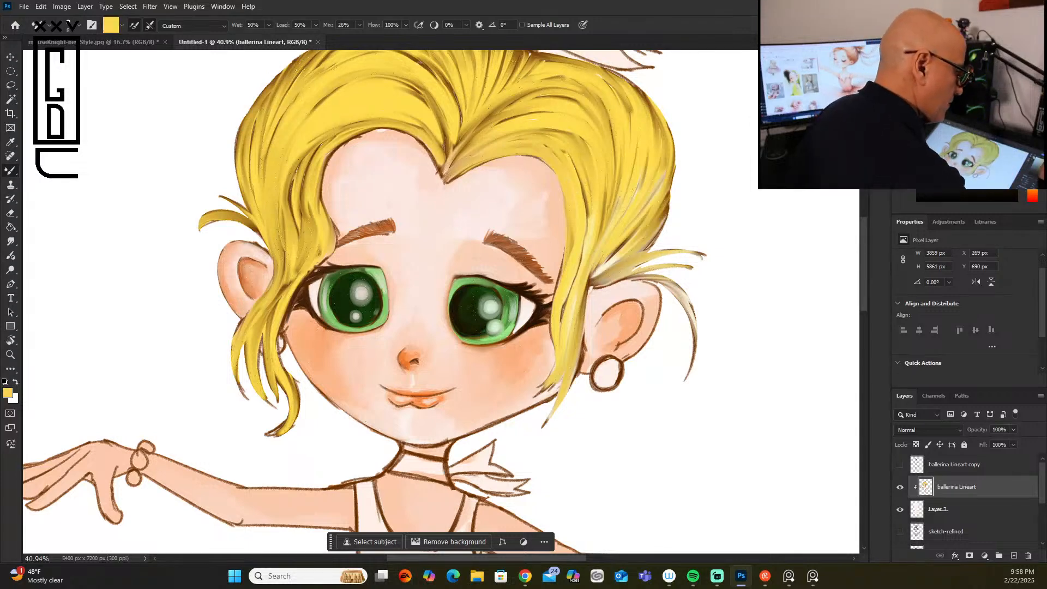
pyautogui.moveTo(1034, 189); pyautogui.dragTo(1034, 185)
pyautogui.click(1016, 104)
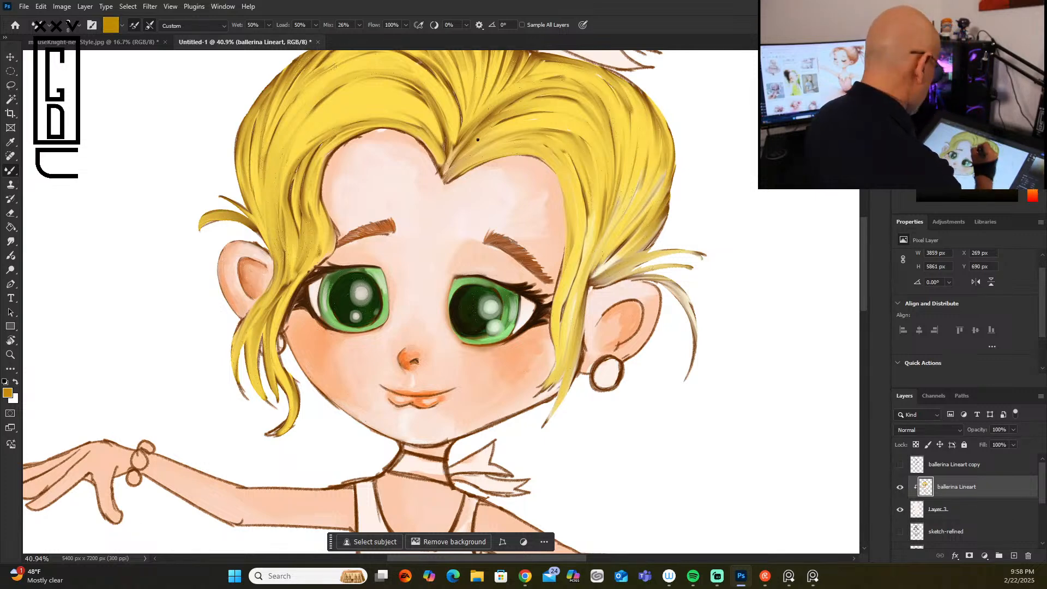
pyautogui.press(']')
pyautogui.press(']')
pyautogui.press(']')
pyautogui.press(']')
pyautogui.press(']')
pyautogui.press(']')
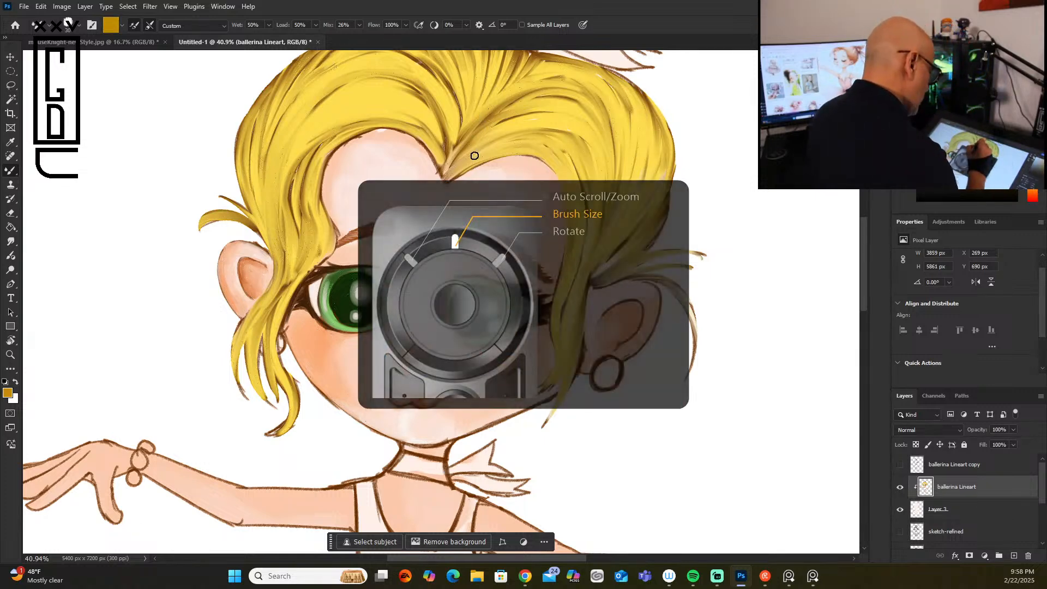
pyautogui.moveTo(453, 172)
pyautogui.mouseDown()
pyautogui.moveTo(501, 147)
pyautogui.moveTo(557, 159)
pyautogui.moveTo(544, 154)
pyautogui.moveTo(572, 201)
pyautogui.moveTo(555, 178)
pyautogui.moveTo(574, 251)
pyautogui.moveTo(564, 195)
pyautogui.moveTo(554, 297)
pyautogui.mouseUp()
pyautogui.moveTo(571, 249); pyautogui.dragTo(558, 289)
pyautogui.moveTo(575, 210); pyautogui.dragTo(551, 299)
pyautogui.moveTo(565, 146); pyautogui.dragTo(583, 215)
pyautogui.moveTo(576, 168); pyautogui.dragTo(586, 267)
pyautogui.moveTo(591, 224); pyautogui.dragTo(574, 305)
# Step: Paint golden-brown strands along the earring-side front sweep, from the parting over the side hair to the wisps above the ear
pyautogui.moveTo(448, 169); pyautogui.dragTo(567, 122)
pyautogui.moveTo(463, 153); pyautogui.dragTo(570, 131)
pyautogui.moveTo(502, 142)
pyautogui.mouseDown()
pyautogui.moveTo(546, 139)
pyautogui.moveTo(475, 150)
pyautogui.moveTo(548, 106)
pyautogui.moveTo(482, 138)
pyautogui.moveTo(589, 128)
pyautogui.mouseUp()
pyautogui.moveTo(500, 109)
pyautogui.mouseDown()
pyautogui.moveTo(590, 119)
pyautogui.moveTo(578, 240)
pyautogui.mouseUp()
pyautogui.moveTo(585, 135)
pyautogui.mouseDown()
pyautogui.moveTo(567, 289)
pyautogui.moveTo(603, 218)
pyautogui.moveTo(587, 282)
pyautogui.mouseUp()
pyautogui.moveTo(656, 150); pyautogui.dragTo(584, 276)
pyautogui.moveTo(662, 182); pyautogui.dragTo(593, 280)
pyautogui.moveTo(654, 207)
pyautogui.mouseDown()
pyautogui.moveTo(592, 277)
pyautogui.moveTo(659, 199)
pyautogui.moveTo(600, 275)
pyautogui.moveTo(690, 251)
pyautogui.mouseUp()
pyautogui.moveTo(592, 283)
pyautogui.mouseDown()
pyautogui.moveTo(704, 260)
pyautogui.moveTo(691, 266)
pyautogui.mouseUp()
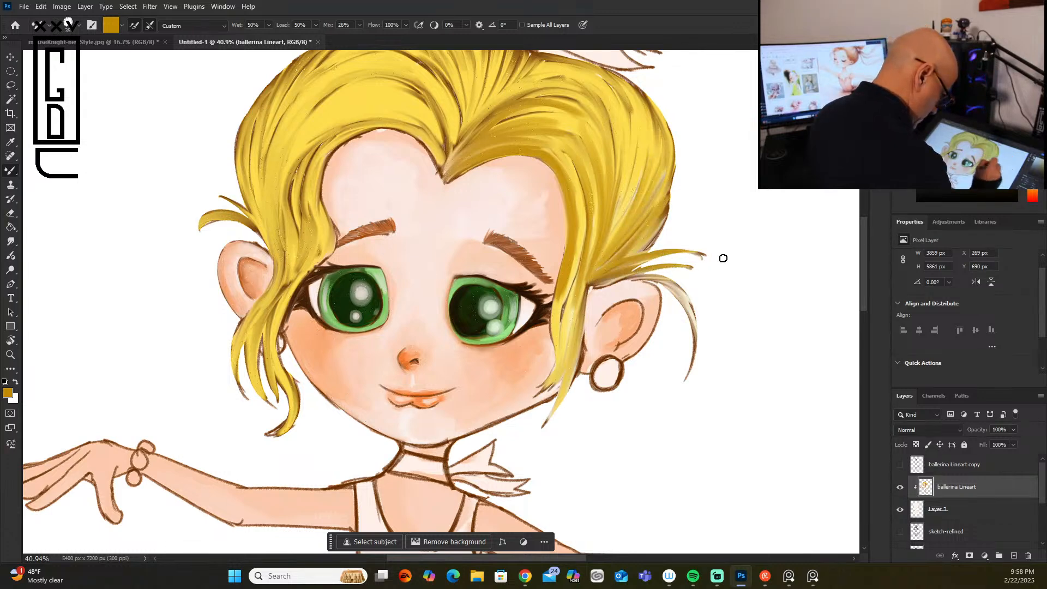
# Step: Shade the outer side hair above the earring ear with long golden-brown strands following the head's curve
pyautogui.moveTo(659, 175); pyautogui.dragTo(616, 243)
pyautogui.moveTo(664, 126); pyautogui.dragTo(647, 196)
pyautogui.moveTo(647, 96)
pyautogui.mouseDown()
pyautogui.moveTo(614, 227)
pyautogui.moveTo(641, 113)
pyautogui.moveTo(626, 203)
pyautogui.mouseUp()
pyautogui.moveTo(633, 77)
pyautogui.mouseDown()
pyautogui.moveTo(617, 200)
pyautogui.moveTo(621, 161)
pyautogui.mouseUp()
pyautogui.moveTo(598, 70); pyautogui.dragTo(620, 175)
pyautogui.moveTo(624, 85)
pyautogui.mouseDown()
pyautogui.moveTo(619, 161)
pyautogui.moveTo(624, 145)
pyautogui.moveTo(637, 147)
pyautogui.moveTo(634, 163)
pyautogui.mouseUp()
pyautogui.moveTo(655, 105); pyautogui.dragTo(647, 197)
pyautogui.moveTo(669, 142); pyautogui.dragTo(633, 203)
# Step: Darken the upper hair sweep on the earring side with golden-brown strands, continuing down the lock beside the cheek
pyautogui.moveTo(597, 64); pyautogui.dragTo(466, 124)
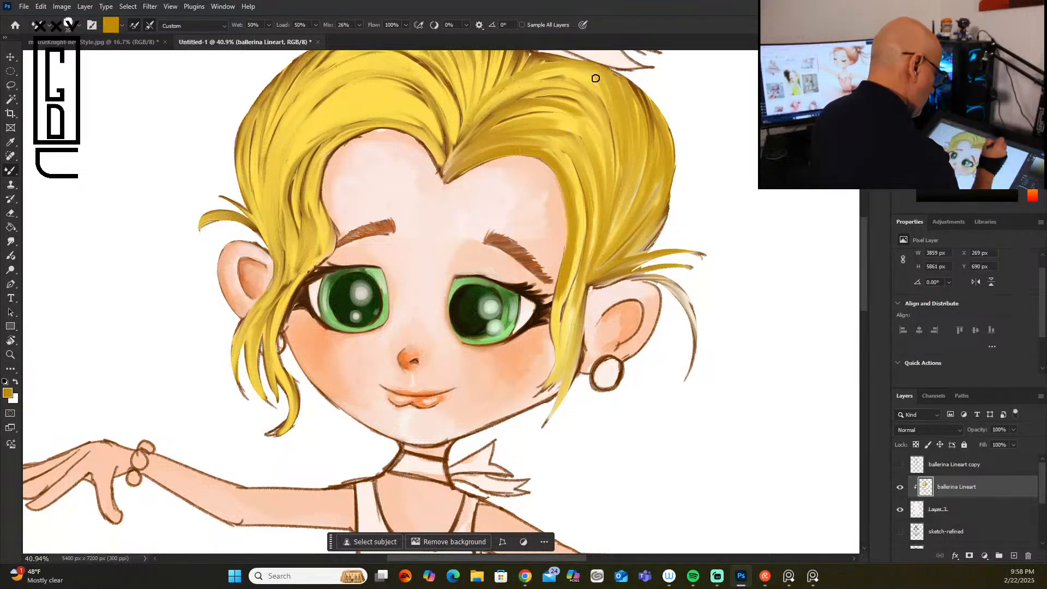
pyautogui.moveTo(581, 65)
pyautogui.mouseDown()
pyautogui.moveTo(468, 127)
pyautogui.moveTo(614, 83)
pyautogui.moveTo(484, 113)
pyautogui.mouseUp()
pyautogui.moveTo(600, 89)
pyautogui.mouseDown()
pyautogui.moveTo(509, 111)
pyautogui.moveTo(518, 100)
pyautogui.mouseUp()
pyautogui.moveTo(450, 167); pyautogui.dragTo(578, 144)
pyautogui.moveTo(506, 131); pyautogui.dragTo(580, 153)
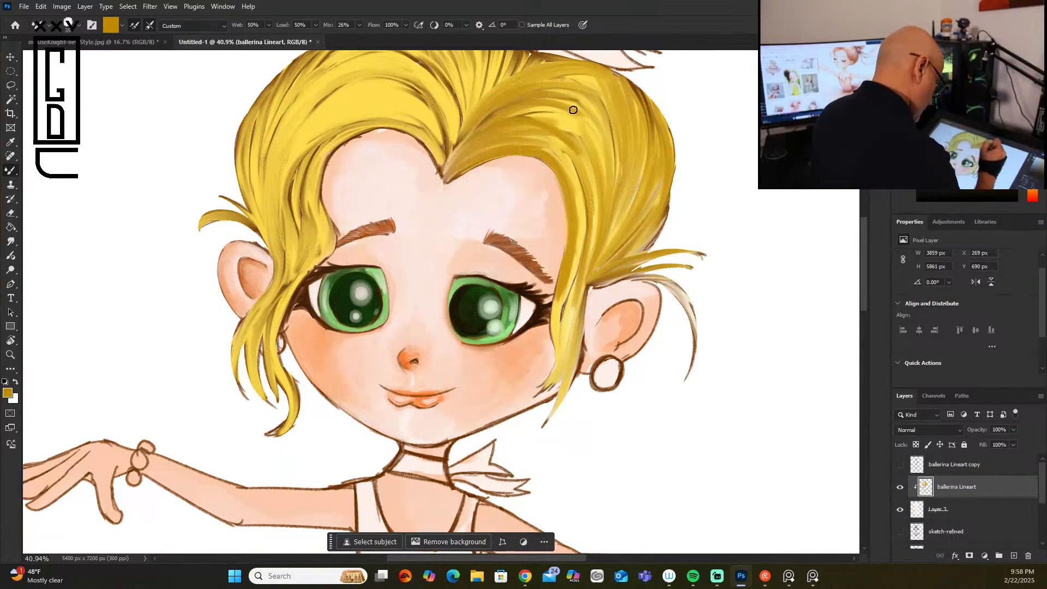
pyautogui.moveTo(536, 126)
pyautogui.mouseDown()
pyautogui.moveTo(585, 190)
pyautogui.moveTo(546, 133)
pyautogui.moveTo(575, 234)
pyautogui.moveTo(524, 116)
pyautogui.moveTo(506, 123)
pyautogui.moveTo(567, 134)
pyautogui.moveTo(537, 121)
pyautogui.moveTo(585, 195)
pyautogui.mouseUp()
pyautogui.moveTo(584, 156)
pyautogui.mouseDown()
pyautogui.moveTo(585, 246)
pyautogui.moveTo(599, 198)
pyautogui.moveTo(557, 371)
pyautogui.mouseUp()
pyautogui.moveTo(562, 319); pyautogui.dragTo(549, 384)
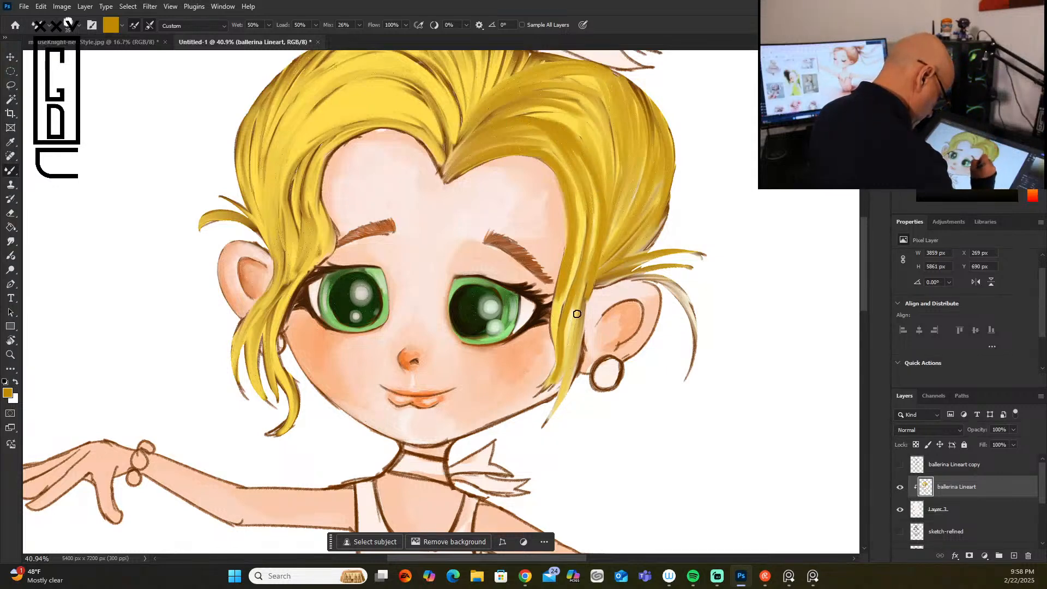
pyautogui.moveTo(581, 297); pyautogui.dragTo(567, 358)
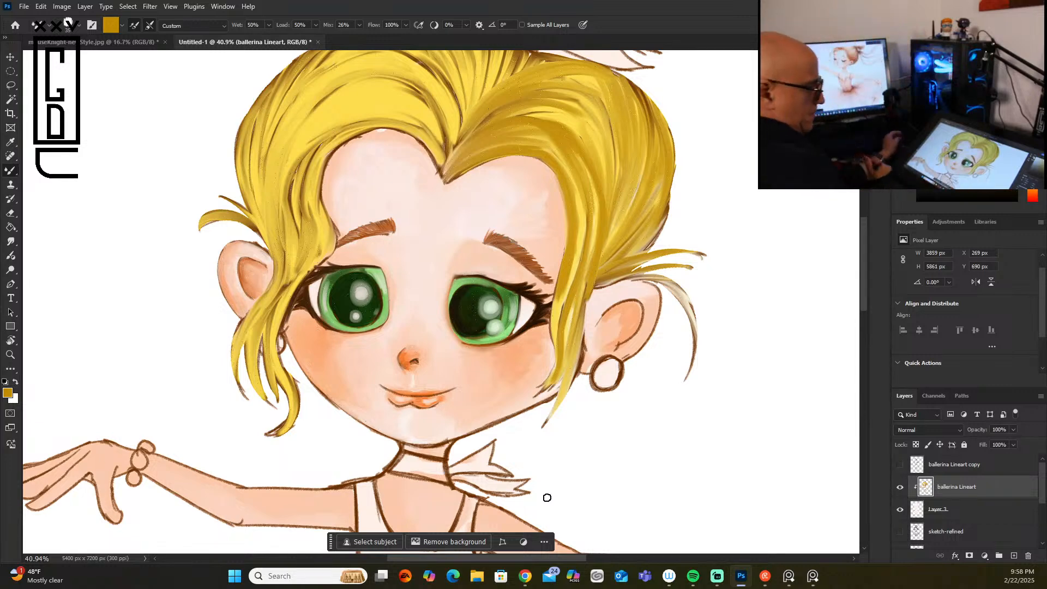
# Step: Paint golden-brown strands through the side hair opposite the earring, from the top sweep down to the temple
pyautogui.moveTo(378, 80)
pyautogui.mouseDown()
pyautogui.moveTo(319, 112)
pyautogui.moveTo(280, 203)
pyautogui.mouseUp()
pyautogui.moveTo(297, 150); pyautogui.dragTo(276, 213)
pyautogui.moveTo(346, 122)
pyautogui.mouseDown()
pyautogui.moveTo(313, 135)
pyautogui.moveTo(283, 194)
pyautogui.mouseUp()
pyautogui.moveTo(305, 136)
pyautogui.mouseDown()
pyautogui.moveTo(282, 196)
pyautogui.moveTo(291, 248)
pyautogui.moveTo(313, 150)
pyautogui.moveTo(296, 235)
pyautogui.mouseUp()
pyautogui.moveTo(301, 170); pyautogui.dragTo(301, 230)
pyautogui.moveTo(315, 152)
pyautogui.mouseDown()
pyautogui.moveTo(310, 250)
pyautogui.moveTo(308, 216)
pyautogui.moveTo(305, 267)
pyautogui.mouseUp()
pyautogui.moveTo(303, 211); pyautogui.dragTo(288, 279)
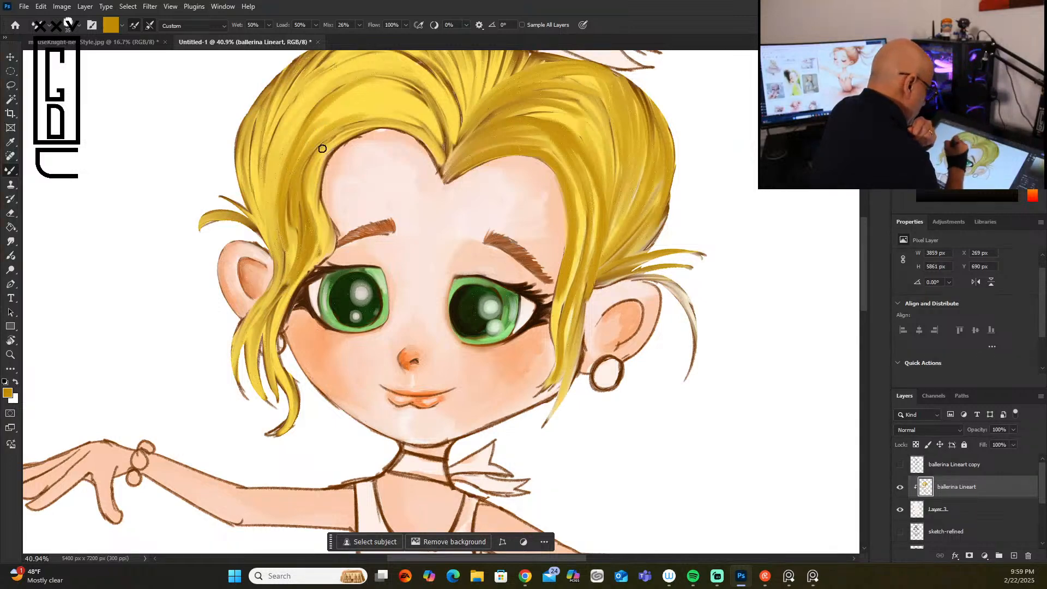
# Step: Shade the loose locks hanging over the ear and cheek opposite the earring with golden-brown strokes
pyautogui.moveTo(344, 138)
pyautogui.mouseDown()
pyautogui.moveTo(315, 206)
pyautogui.moveTo(326, 247)
pyautogui.mouseUp()
pyautogui.moveTo(317, 207)
pyautogui.mouseDown()
pyautogui.moveTo(302, 268)
pyautogui.moveTo(319, 246)
pyautogui.moveTo(285, 289)
pyautogui.mouseUp()
pyautogui.moveTo(316, 254)
pyautogui.mouseDown()
pyautogui.moveTo(280, 307)
pyautogui.moveTo(270, 363)
pyautogui.mouseUp()
pyautogui.moveTo(275, 308); pyautogui.dragTo(284, 429)
pyautogui.moveTo(285, 278); pyautogui.dragTo(247, 357)
pyautogui.moveTo(254, 318); pyautogui.dragTo(248, 382)
pyautogui.moveTo(283, 241); pyautogui.dragTo(271, 294)
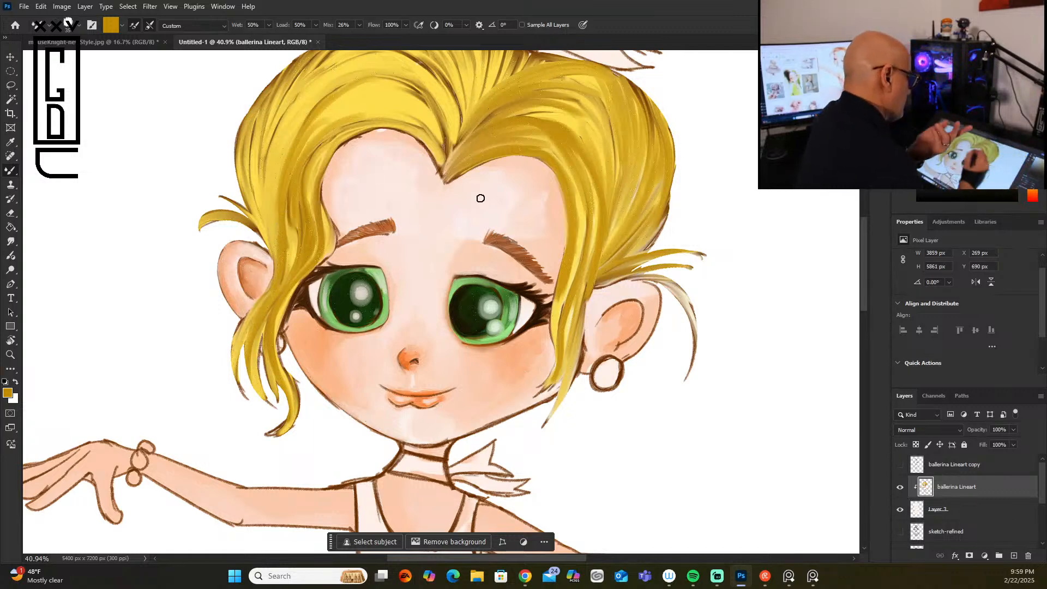
# Step: Add golden-brown strands across the large front sweep opposite the earring, from its outer side to the parting
pyautogui.moveTo(369, 56); pyautogui.dragTo(278, 170)
pyautogui.moveTo(333, 72); pyautogui.dragTo(257, 206)
pyautogui.moveTo(305, 91); pyautogui.dragTo(264, 237)
pyautogui.moveTo(270, 179); pyautogui.dragTo(272, 271)
pyautogui.moveTo(323, 72)
pyautogui.mouseDown()
pyautogui.moveTo(419, 83)
pyautogui.moveTo(456, 137)
pyautogui.mouseUp()
pyautogui.moveTo(443, 83)
pyautogui.mouseDown()
pyautogui.moveTo(451, 157)
pyautogui.moveTo(442, 142)
pyautogui.mouseUp()
pyautogui.moveTo(408, 103); pyautogui.dragTo(435, 134)
pyautogui.moveTo(413, 99)
pyautogui.mouseDown()
pyautogui.moveTo(440, 142)
pyautogui.moveTo(404, 110)
pyautogui.moveTo(353, 110)
pyautogui.mouseUp()
pyautogui.moveTo(429, 128)
pyautogui.mouseDown()
pyautogui.moveTo(332, 112)
pyautogui.moveTo(416, 105)
pyautogui.moveTo(347, 95)
pyautogui.mouseUp()
pyautogui.moveTo(413, 103)
pyautogui.mouseDown()
pyautogui.moveTo(358, 81)
pyautogui.moveTo(285, 132)
pyautogui.mouseUp()
pyautogui.moveTo(411, 92)
pyautogui.mouseDown()
pyautogui.moveTo(444, 145)
pyautogui.moveTo(407, 117)
pyautogui.moveTo(363, 123)
pyautogui.mouseUp()
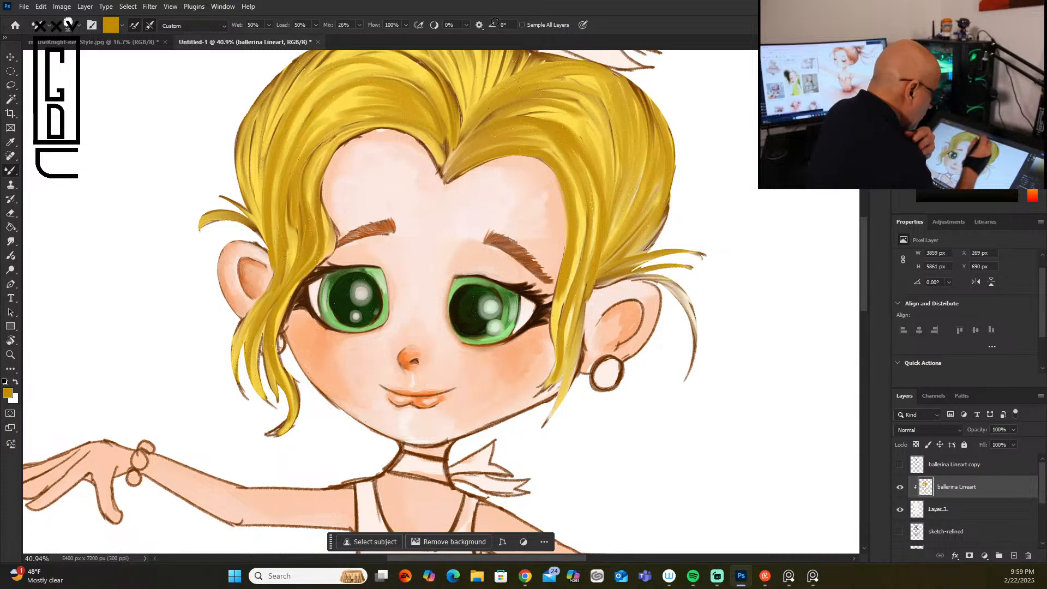
# Step: Darken the outer hair edge opposite the earring and the nearby upper strands with golden-brown strokes
pyautogui.moveTo(288, 83); pyautogui.dragTo(259, 188)
pyautogui.moveTo(285, 104); pyautogui.dragTo(263, 197)
pyautogui.moveTo(272, 101); pyautogui.dragTo(262, 215)
pyautogui.moveTo(254, 123); pyautogui.dragTo(254, 193)
pyautogui.moveTo(255, 155); pyautogui.dragTo(265, 240)
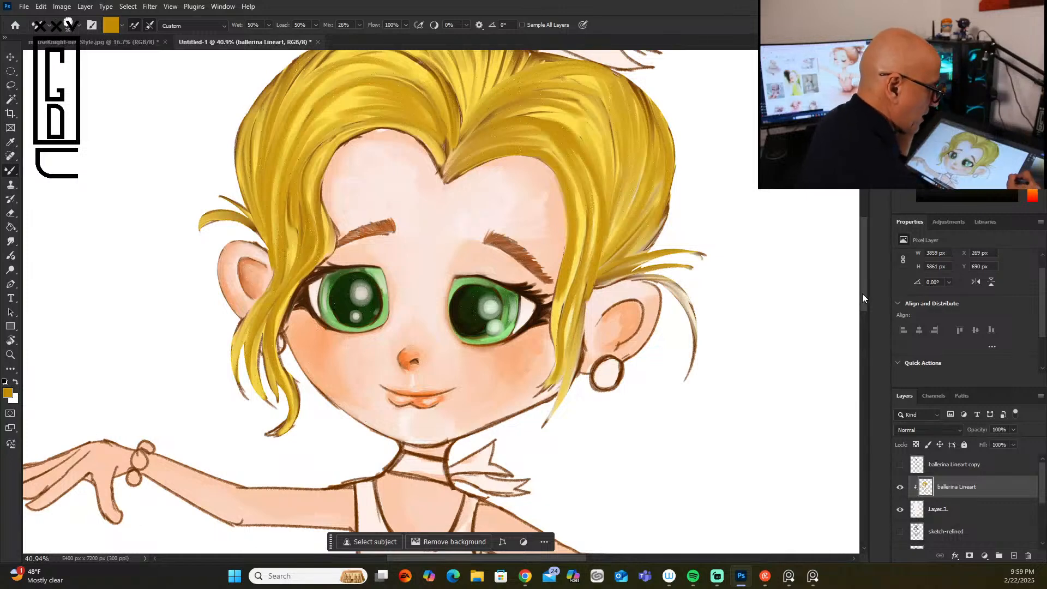
pyautogui.moveTo(863, 293); pyautogui.dragTo(865, 251)
pyautogui.moveTo(401, 190)
pyautogui.mouseDown()
pyautogui.moveTo(344, 181)
pyautogui.moveTo(425, 196)
pyautogui.moveTo(443, 279)
pyautogui.mouseUp()
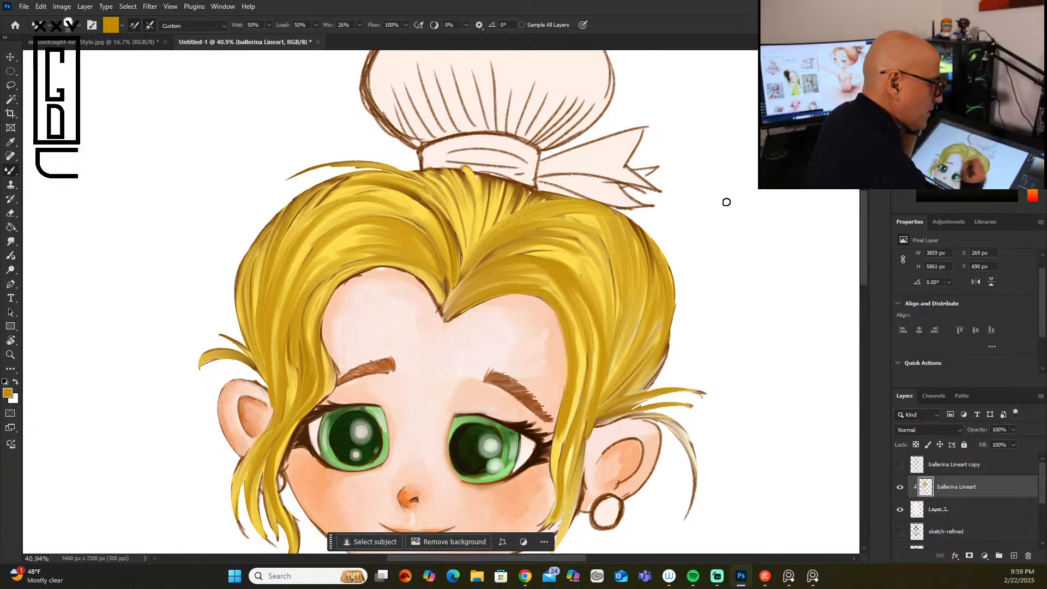
# Step: Choose a bright golden orange and paint long curved strands over the earring side and middle of the hair bun
pyautogui.click(1009, 65)
pyautogui.moveTo(522, 133)
pyautogui.mouseDown()
pyautogui.moveTo(577, 50)
pyautogui.moveTo(601, 52)
pyautogui.moveTo(567, 109)
pyautogui.moveTo(611, 62)
pyautogui.mouseUp()
pyautogui.moveTo(542, 150); pyautogui.dragTo(611, 66)
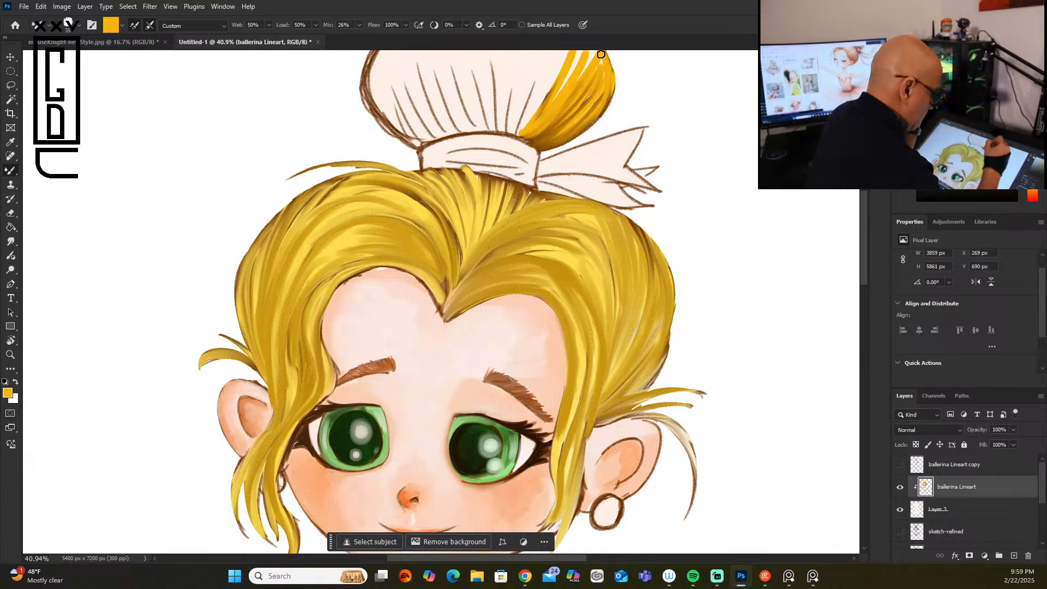
pyautogui.scroll(5, 659, 130)
pyautogui.moveTo(538, 386)
pyautogui.mouseDown()
pyautogui.moveTo(561, 297)
pyautogui.moveTo(572, 335)
pyautogui.mouseUp()
pyautogui.moveTo(537, 294)
pyautogui.mouseDown()
pyautogui.moveTo(584, 306)
pyautogui.moveTo(567, 374)
pyautogui.moveTo(555, 356)
pyautogui.moveTo(571, 376)
pyautogui.mouseUp()
pyautogui.moveTo(599, 321); pyautogui.dragTo(592, 362)
pyautogui.moveTo(543, 294)
pyautogui.mouseDown()
pyautogui.moveTo(525, 407)
pyautogui.moveTo(501, 410)
pyautogui.moveTo(515, 406)
pyautogui.mouseUp()
pyautogui.moveTo(539, 281)
pyautogui.mouseDown()
pyautogui.moveTo(495, 395)
pyautogui.moveTo(483, 388)
pyautogui.mouseUp()
pyautogui.moveTo(503, 271); pyautogui.dragTo(472, 398)
pyautogui.moveTo(480, 295); pyautogui.dragTo(463, 401)
# Step: Fill the remaining gaps in the middle and earring-side base of the bun with golden-orange strands
pyautogui.moveTo(461, 275); pyautogui.dragTo(452, 371)
pyautogui.moveTo(453, 305)
pyautogui.mouseDown()
pyautogui.moveTo(475, 408)
pyautogui.moveTo(494, 412)
pyautogui.mouseUp()
pyautogui.moveTo(480, 325); pyautogui.dragTo(495, 404)
pyautogui.moveTo(504, 299)
pyautogui.mouseDown()
pyautogui.moveTo(493, 376)
pyautogui.moveTo(502, 370)
pyautogui.mouseUp()
pyautogui.moveTo(535, 278)
pyautogui.mouseDown()
pyautogui.moveTo(502, 398)
pyautogui.moveTo(512, 376)
pyautogui.moveTo(516, 419)
pyautogui.mouseUp()
pyautogui.moveTo(548, 376); pyautogui.dragTo(524, 418)
pyautogui.moveTo(575, 390); pyautogui.dragTo(540, 417)
pyautogui.moveTo(597, 368); pyautogui.dragTo(551, 428)
# Step: Cover the bun's unpainted side and upper edge with golden-orange strands fanning out from the ribbon
pyautogui.moveTo(480, 409)
pyautogui.mouseDown()
pyautogui.moveTo(447, 299)
pyautogui.moveTo(442, 325)
pyautogui.moveTo(419, 319)
pyautogui.mouseUp()
pyautogui.moveTo(442, 412)
pyautogui.mouseDown()
pyautogui.moveTo(415, 310)
pyautogui.moveTo(387, 321)
pyautogui.mouseUp()
pyautogui.moveTo(412, 419)
pyautogui.mouseDown()
pyautogui.moveTo(379, 322)
pyautogui.moveTo(371, 355)
pyautogui.moveTo(377, 321)
pyautogui.mouseUp()
pyautogui.moveTo(393, 395); pyautogui.dragTo(380, 315)
pyautogui.moveTo(417, 426)
pyautogui.mouseDown()
pyautogui.moveTo(364, 357)
pyautogui.moveTo(381, 385)
pyautogui.moveTo(443, 417)
pyautogui.moveTo(474, 402)
pyautogui.moveTo(488, 409)
pyautogui.mouseUp()
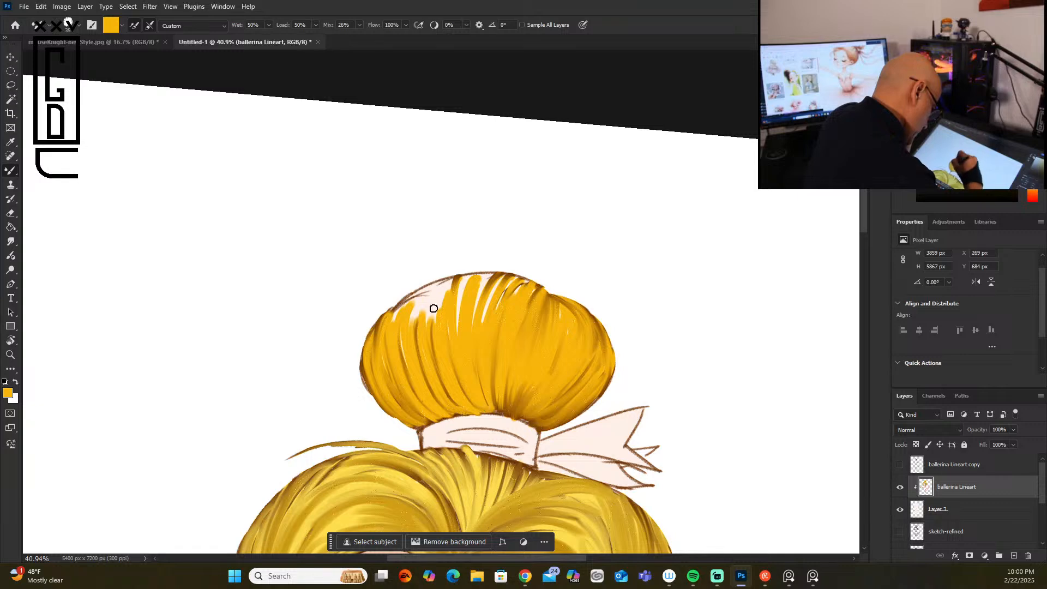
pyautogui.moveTo(434, 329)
pyautogui.mouseDown()
pyautogui.moveTo(439, 283)
pyautogui.moveTo(429, 358)
pyautogui.moveTo(424, 291)
pyautogui.moveTo(402, 343)
pyautogui.moveTo(394, 314)
pyautogui.moveTo(456, 282)
pyautogui.moveTo(450, 327)
pyautogui.moveTo(465, 285)
pyautogui.moveTo(498, 277)
pyautogui.moveTo(481, 330)
pyautogui.moveTo(508, 285)
pyautogui.mouseUp()
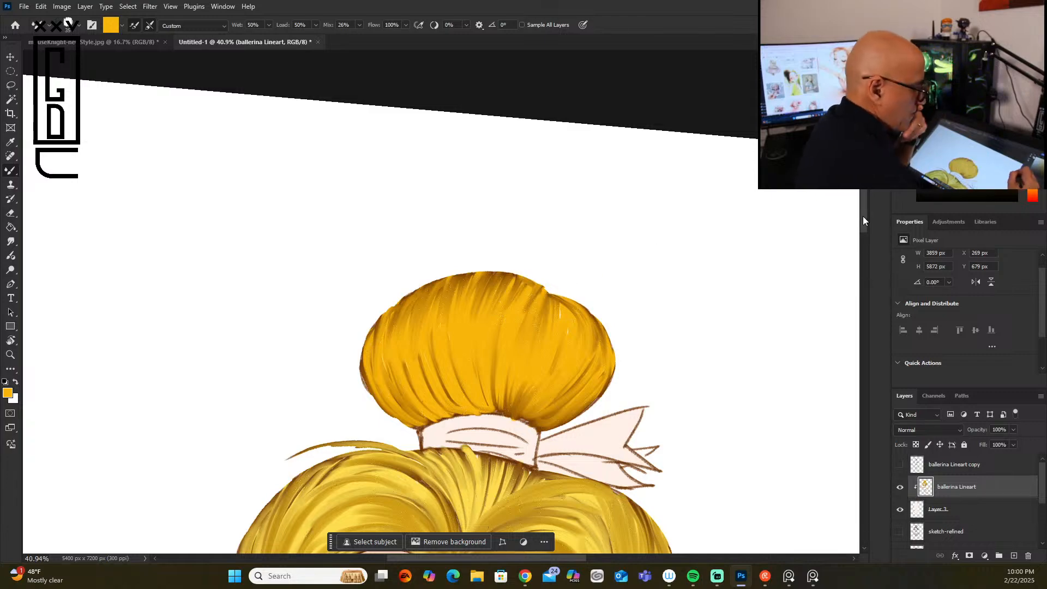
# Step: Straighten the canvas view and add golden-orange strands to the side hair and face lock opposite the earring
pyautogui.scroll(-5, 854, 282)
pyautogui.scroll(3, 853, 282)
pyautogui.scroll(-4, 850, 273)
pyautogui.scroll(7, 847, 262)
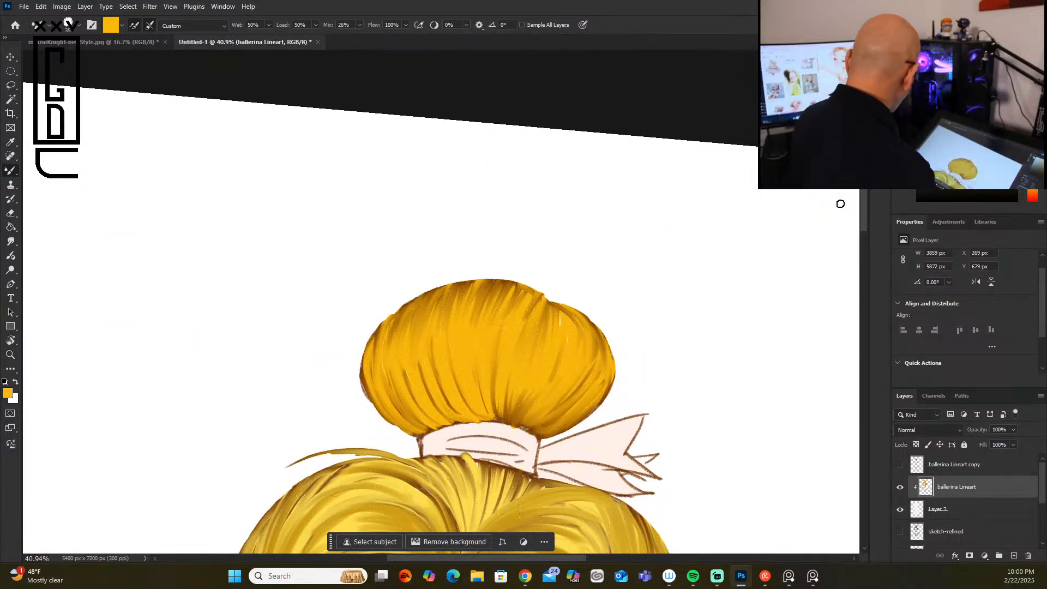
pyautogui.scroll(1, 840, 204)
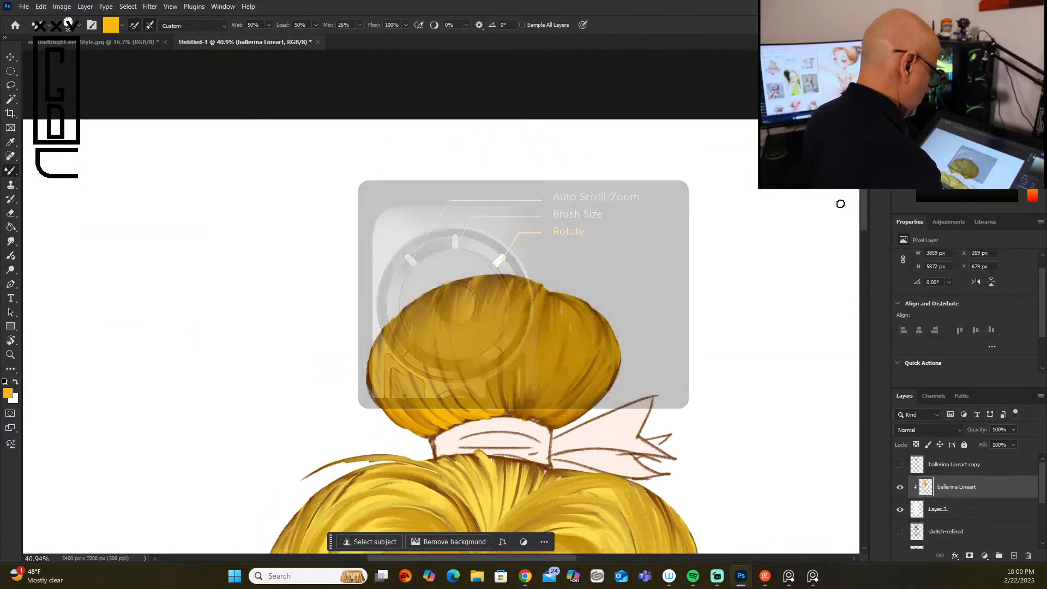
pyautogui.scroll(-6, 862, 270)
pyautogui.scroll(3, 373, 427)
pyautogui.moveTo(376, 266)
pyautogui.mouseDown()
pyautogui.moveTo(345, 292)
pyautogui.moveTo(316, 351)
pyautogui.mouseUp()
pyautogui.moveTo(357, 282); pyautogui.dragTo(311, 388)
pyautogui.moveTo(329, 327); pyautogui.dragTo(309, 425)
pyautogui.moveTo(360, 314); pyautogui.dragTo(330, 456)
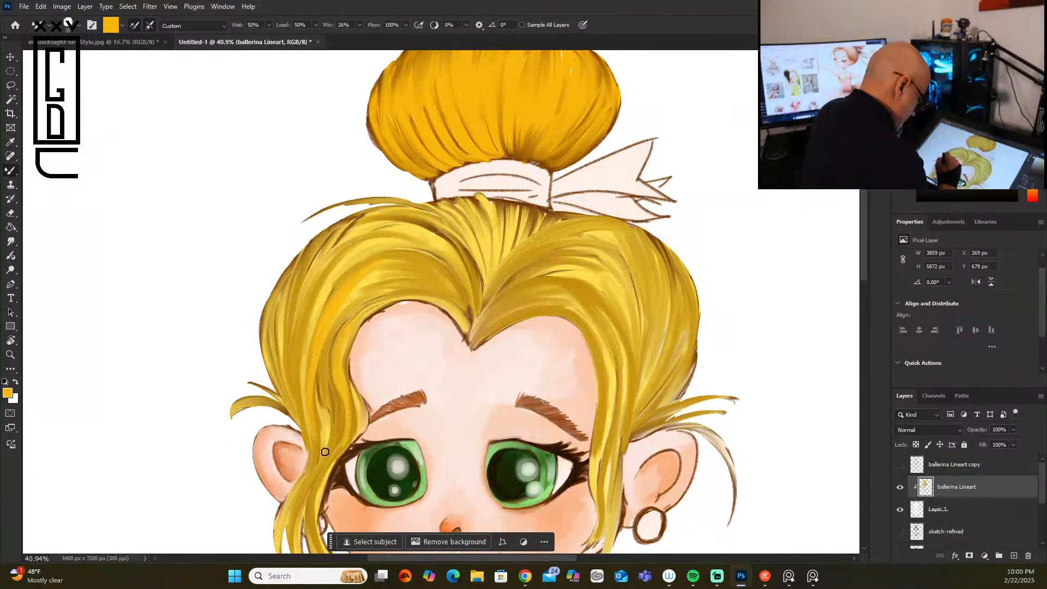
pyautogui.moveTo(355, 397)
pyautogui.mouseDown()
pyautogui.moveTo(325, 459)
pyautogui.moveTo(316, 533)
pyautogui.mouseUp()
pyautogui.moveTo(325, 457); pyautogui.dragTo(297, 506)
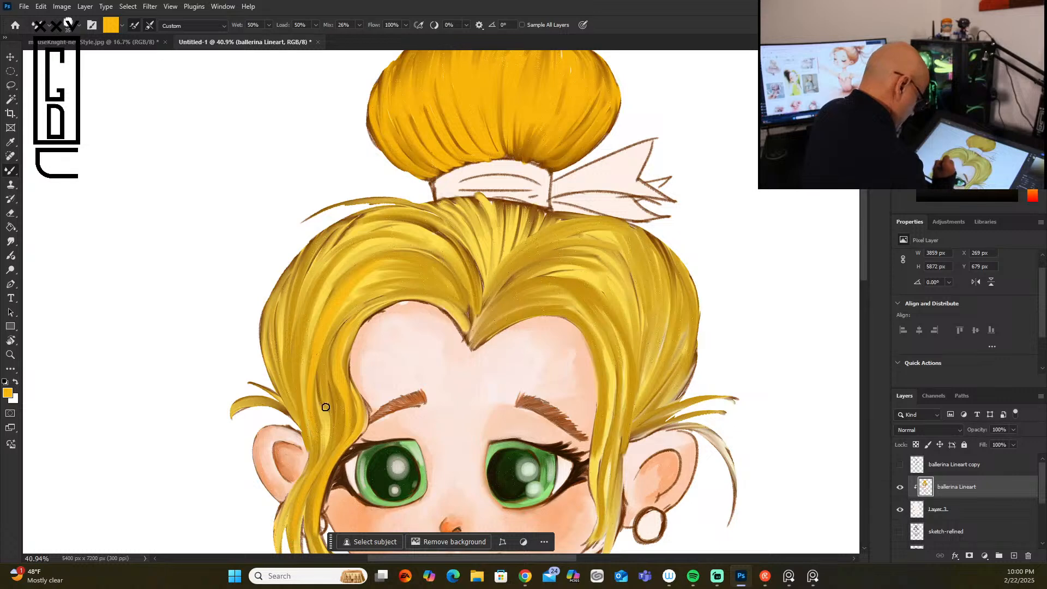
# Step: Layer golden-orange strands along the outer side of the hair opposite the earring
pyautogui.moveTo(350, 256); pyautogui.dragTo(305, 343)
pyautogui.moveTo(321, 287); pyautogui.dragTo(299, 396)
pyautogui.moveTo(338, 244)
pyautogui.mouseDown()
pyautogui.moveTo(299, 335)
pyautogui.moveTo(334, 253)
pyautogui.moveTo(299, 398)
pyautogui.mouseUp()
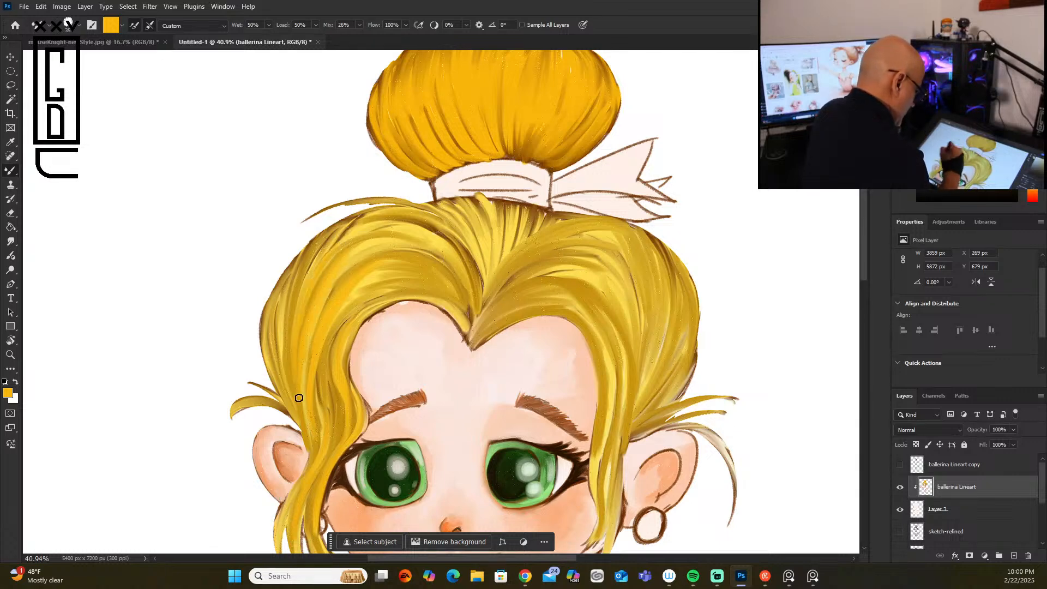
pyautogui.moveTo(324, 238)
pyautogui.mouseDown()
pyautogui.moveTo(295, 297)
pyautogui.moveTo(287, 363)
pyautogui.mouseUp()
pyautogui.moveTo(293, 303); pyautogui.dragTo(287, 379)
pyautogui.moveTo(282, 283); pyautogui.dragTo(281, 366)
# Step: Warm the front hair sweep above the forehead opposite the earring with golden-orange strokes toward the parting
pyautogui.moveTo(436, 248); pyautogui.dragTo(354, 239)
pyautogui.moveTo(438, 255); pyautogui.dragTo(470, 325)
pyautogui.moveTo(468, 284); pyautogui.dragTo(474, 319)
pyautogui.moveTo(456, 250)
pyautogui.mouseDown()
pyautogui.moveTo(478, 311)
pyautogui.moveTo(472, 331)
pyautogui.moveTo(437, 295)
pyautogui.mouseUp()
pyautogui.moveTo(471, 341)
pyautogui.mouseDown()
pyautogui.moveTo(418, 299)
pyautogui.moveTo(363, 312)
pyautogui.moveTo(357, 336)
pyautogui.mouseUp()
pyautogui.moveTo(397, 297); pyautogui.dragTo(353, 342)
pyautogui.moveTo(437, 287)
pyautogui.mouseDown()
pyautogui.moveTo(325, 362)
pyautogui.moveTo(351, 319)
pyautogui.mouseUp()
# Step: Paint golden-orange strands along the earring-side front sweep and down the lock beside the eye
pyautogui.moveTo(497, 313); pyautogui.dragTo(612, 298)
pyautogui.moveTo(507, 296)
pyautogui.mouseDown()
pyautogui.moveTo(610, 317)
pyautogui.moveTo(610, 332)
pyautogui.mouseUp()
pyautogui.moveTo(531, 309)
pyautogui.mouseDown()
pyautogui.moveTo(612, 330)
pyautogui.moveTo(618, 416)
pyautogui.mouseUp()
pyautogui.moveTo(603, 350); pyautogui.dragTo(604, 436)
pyautogui.moveTo(599, 390)
pyautogui.mouseDown()
pyautogui.moveTo(599, 433)
pyautogui.moveTo(604, 378)
pyautogui.moveTo(593, 472)
pyautogui.mouseUp()
pyautogui.moveTo(601, 425); pyautogui.dragTo(599, 526)
pyautogui.moveTo(616, 431); pyautogui.dragTo(601, 542)
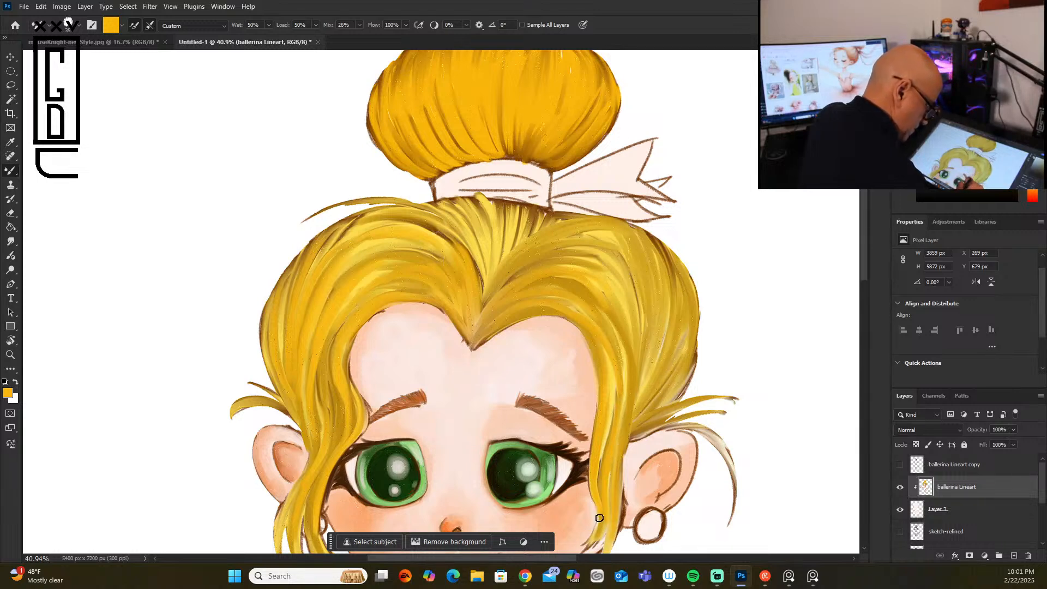
# Step: Add golden-orange strokes to the wisps above the earring ear and the outer side hair over them
pyautogui.moveTo(639, 435); pyautogui.dragTo(708, 393)
pyautogui.moveTo(639, 436); pyautogui.dragTo(686, 425)
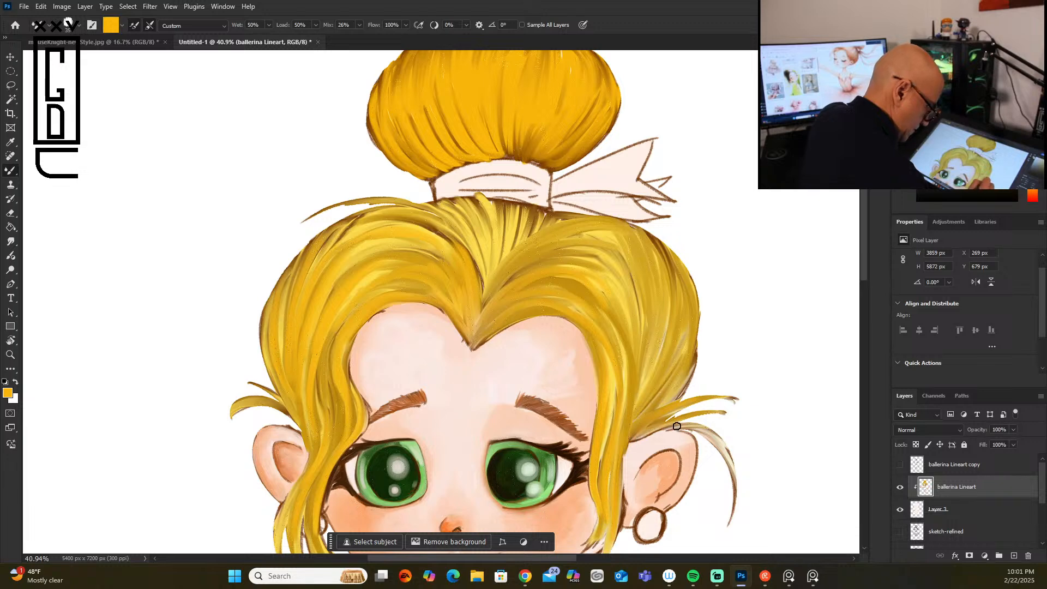
pyautogui.moveTo(678, 331); pyautogui.dragTo(667, 373)
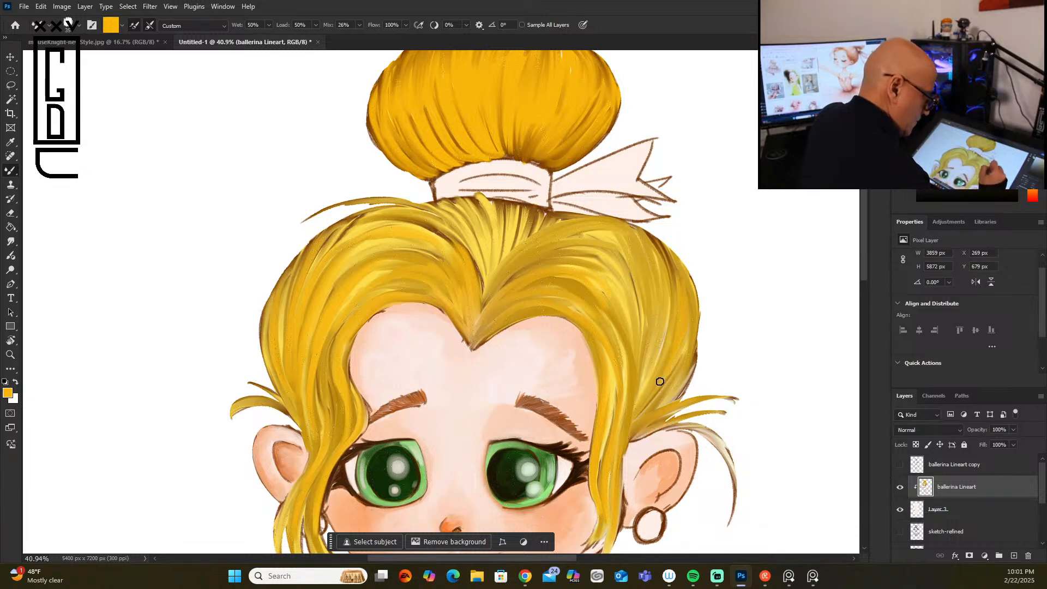
pyautogui.moveTo(690, 273); pyautogui.dragTo(684, 362)
pyautogui.moveTo(652, 240)
pyautogui.mouseDown()
pyautogui.moveTo(635, 369)
pyautogui.moveTo(664, 316)
pyautogui.mouseUp()
pyautogui.moveTo(666, 275); pyautogui.dragTo(668, 329)
pyautogui.moveTo(634, 228); pyautogui.dragTo(648, 327)
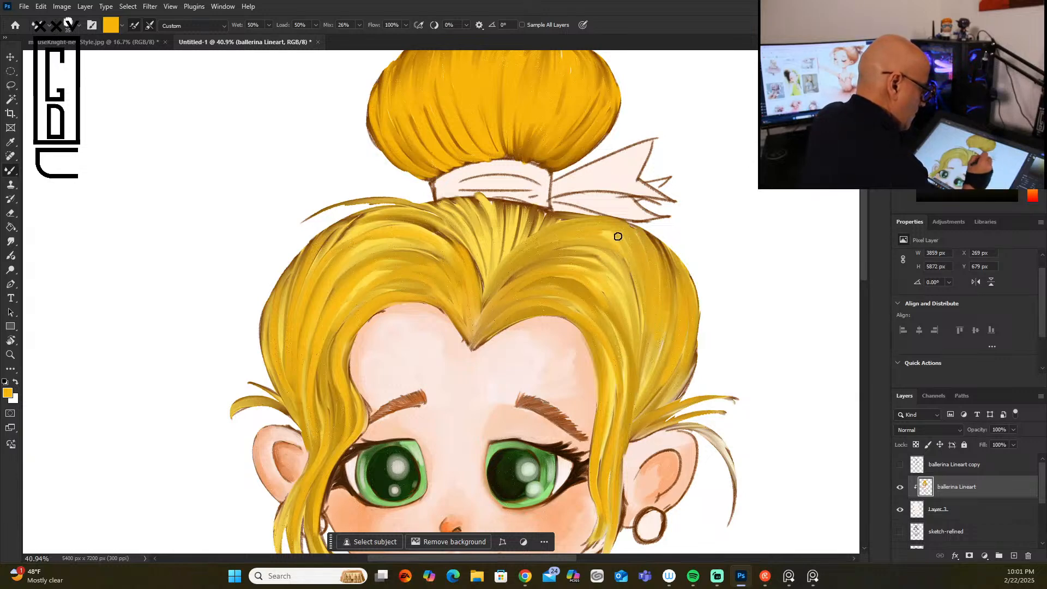
# Step: Blend golden-orange strands into the crown hair between the parting and the bun's ribbon
pyautogui.moveTo(487, 285)
pyautogui.mouseDown()
pyautogui.moveTo(512, 219)
pyautogui.moveTo(491, 270)
pyautogui.moveTo(539, 211)
pyautogui.moveTo(495, 267)
pyautogui.moveTo(511, 199)
pyautogui.mouseUp()
pyautogui.moveTo(496, 259); pyautogui.dragTo(501, 203)
pyautogui.moveTo(494, 240)
pyautogui.mouseDown()
pyautogui.moveTo(492, 217)
pyautogui.moveTo(494, 256)
pyautogui.moveTo(476, 198)
pyautogui.moveTo(484, 238)
pyautogui.moveTo(455, 197)
pyautogui.moveTo(480, 252)
pyautogui.moveTo(467, 230)
pyautogui.moveTo(467, 248)
pyautogui.moveTo(424, 208)
pyautogui.moveTo(451, 223)
pyautogui.moveTo(392, 205)
pyautogui.mouseUp()
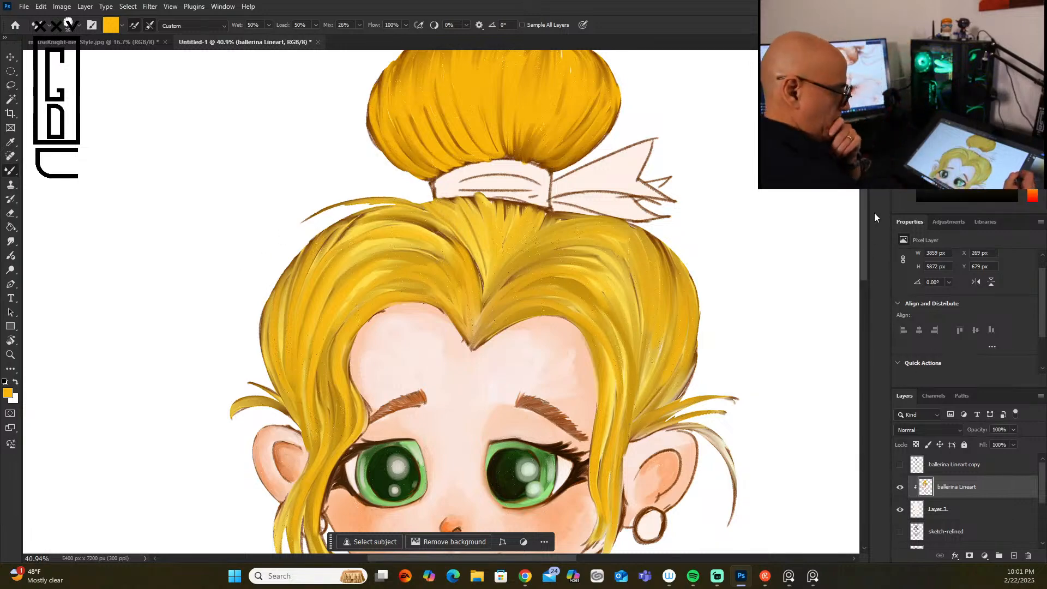
pyautogui.moveTo(862, 255)
pyautogui.mouseDown()
pyautogui.moveTo(860, 313)
pyautogui.moveTo(862, 286)
pyautogui.moveTo(859, 299)
pyautogui.mouseUp()
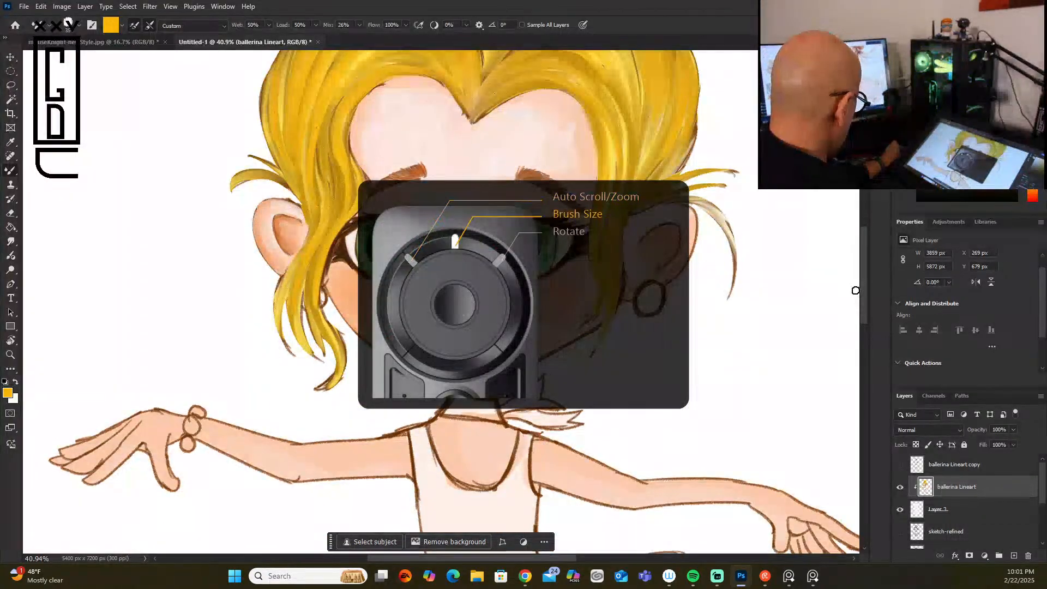
# Step: Sample a light peach skin tone, enlarge the brush to 50 and smooth the skin around the eye opposite the earring
pyautogui.scroll(-3, 855, 290)
pyautogui.scroll(-3, 856, 290)
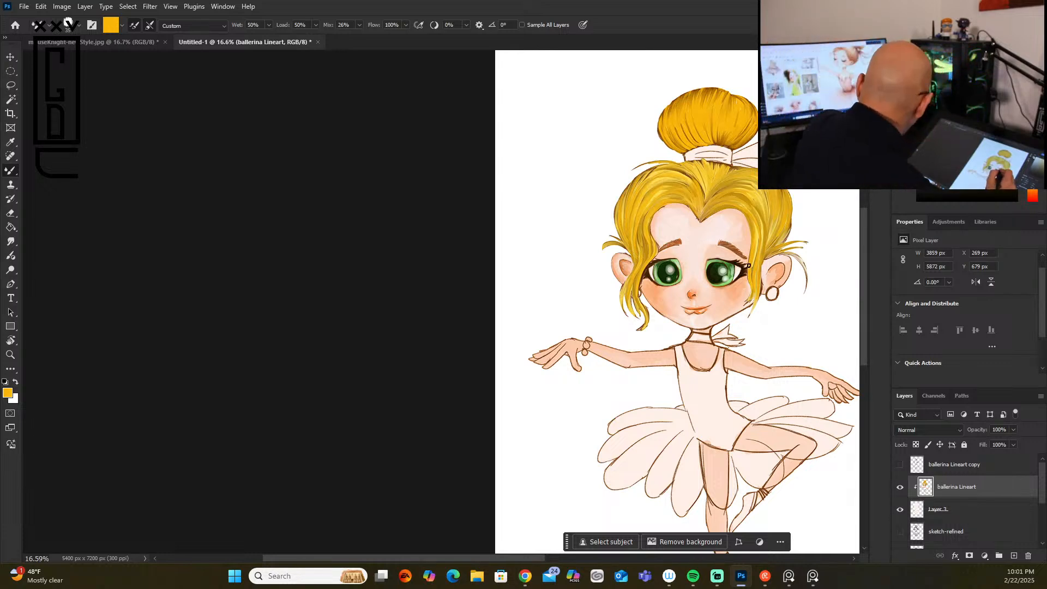
pyautogui.scroll(7, 761, 262)
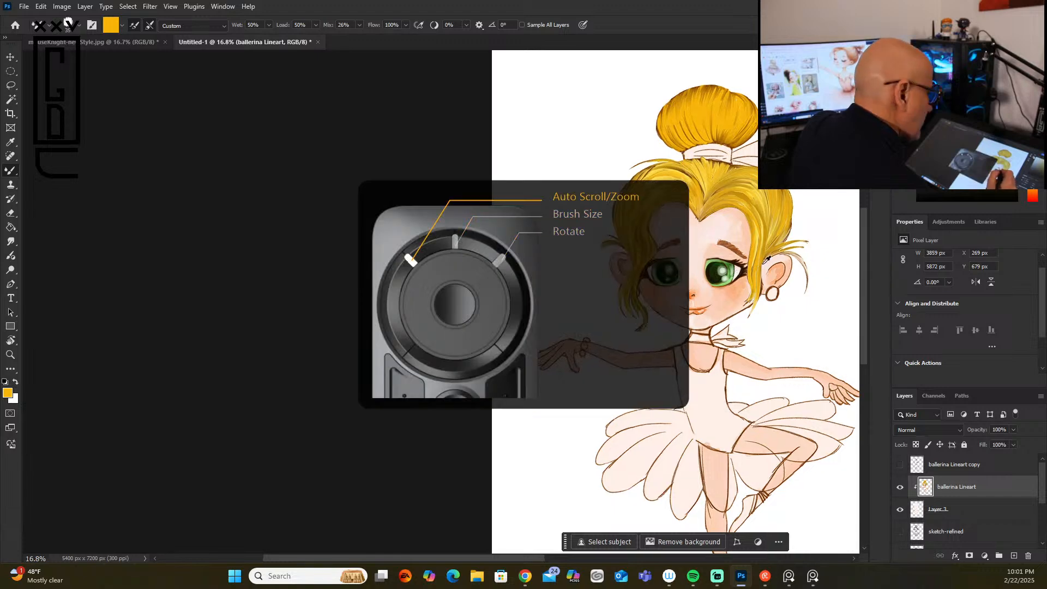
pyautogui.scroll(2, 765, 262)
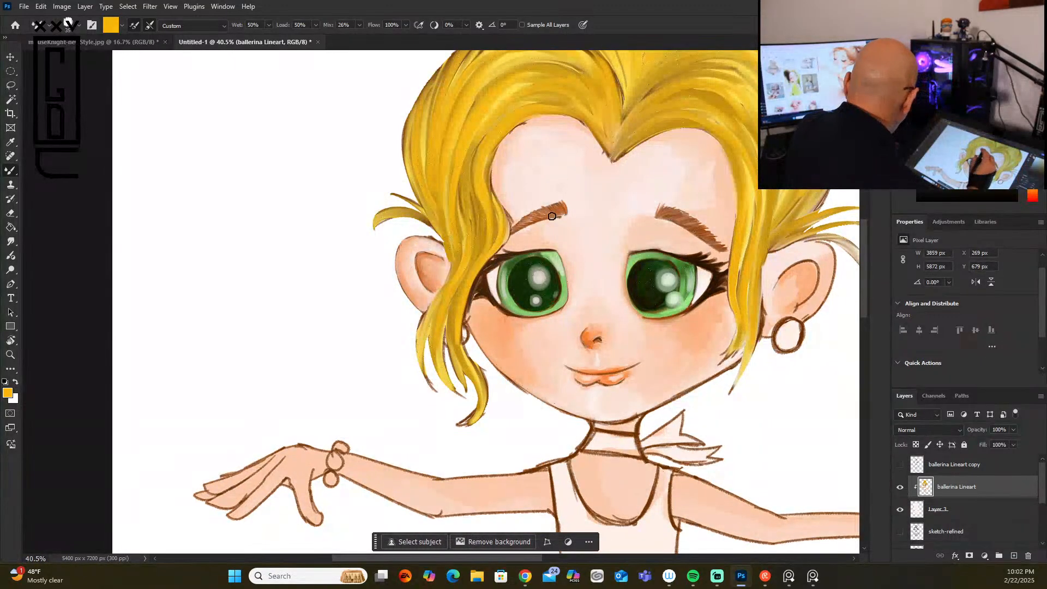
pyautogui.keyDown('alt'); pyautogui.click(550, 233); pyautogui.keyUp('alt')
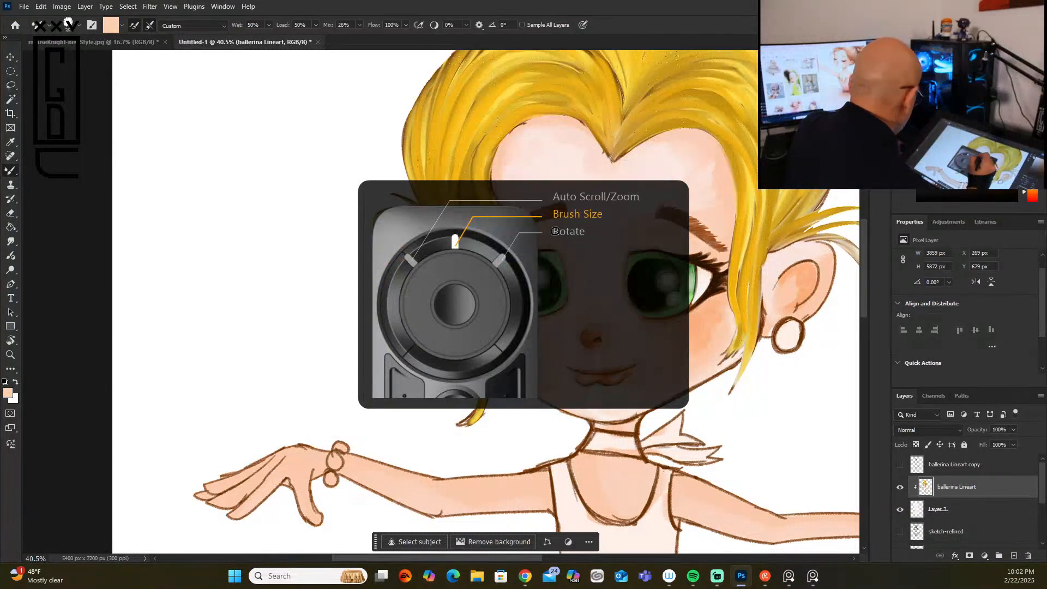
pyautogui.press(']')
pyautogui.press(']')
pyautogui.press(']')
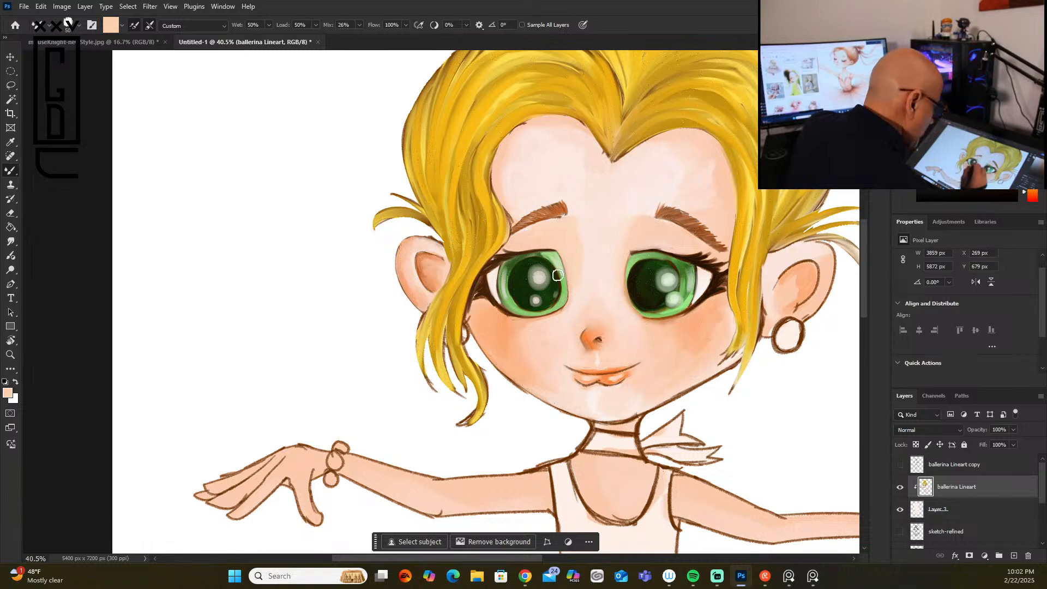
pyautogui.moveTo(529, 328)
pyautogui.mouseDown()
pyautogui.moveTo(519, 333)
pyautogui.moveTo(535, 329)
pyautogui.mouseUp()
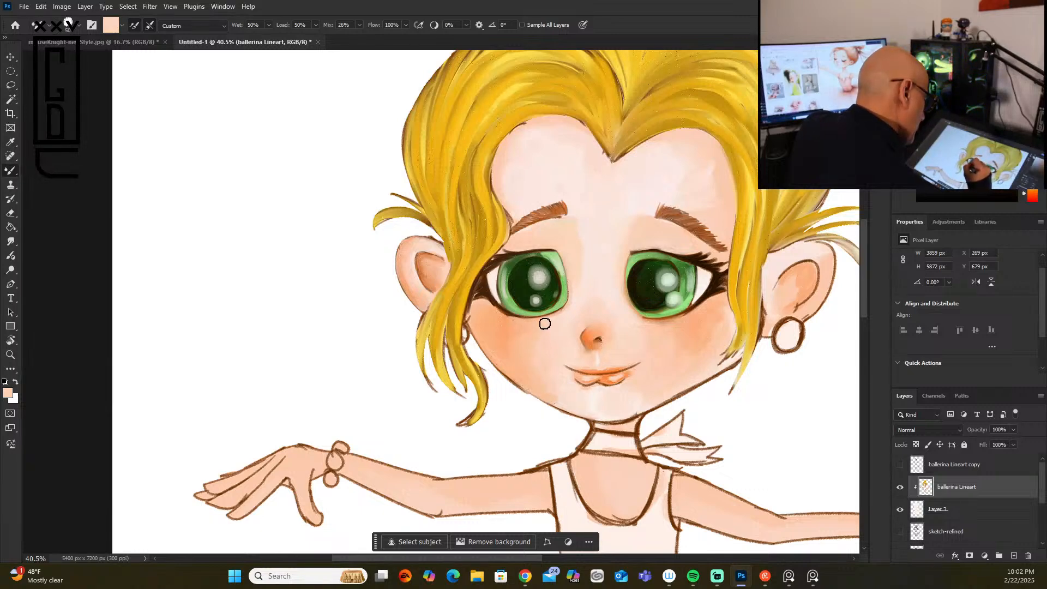
# Step: Switch to a saturated orange and deepen the blush on both cheeks, the eyelid opposite the earring and the earring-side temple
pyautogui.keyDown('alt'); pyautogui.click(512, 321); pyautogui.keyUp('alt')
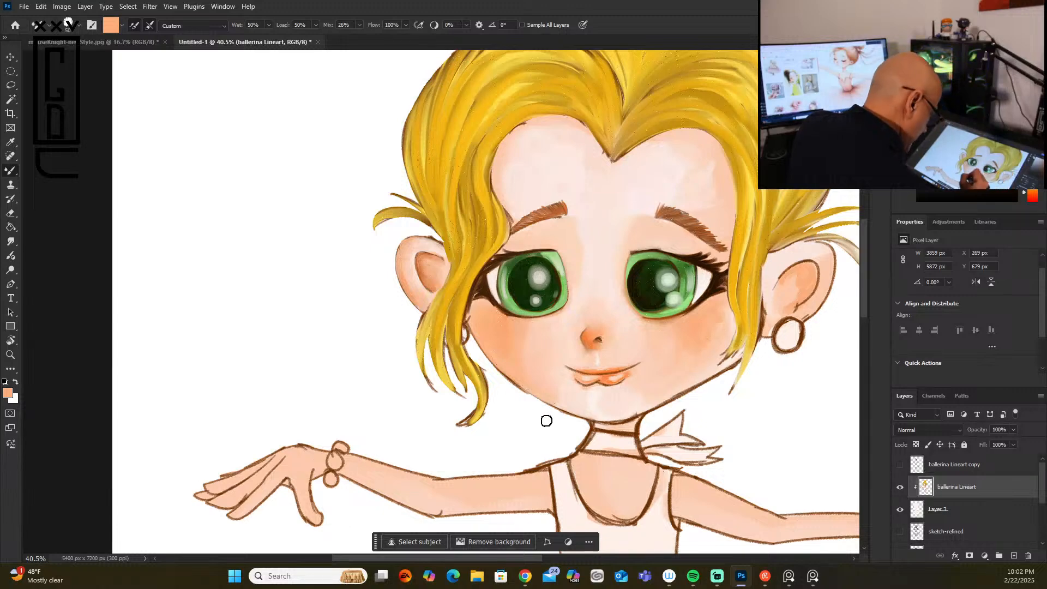
pyautogui.click(1010, 75)
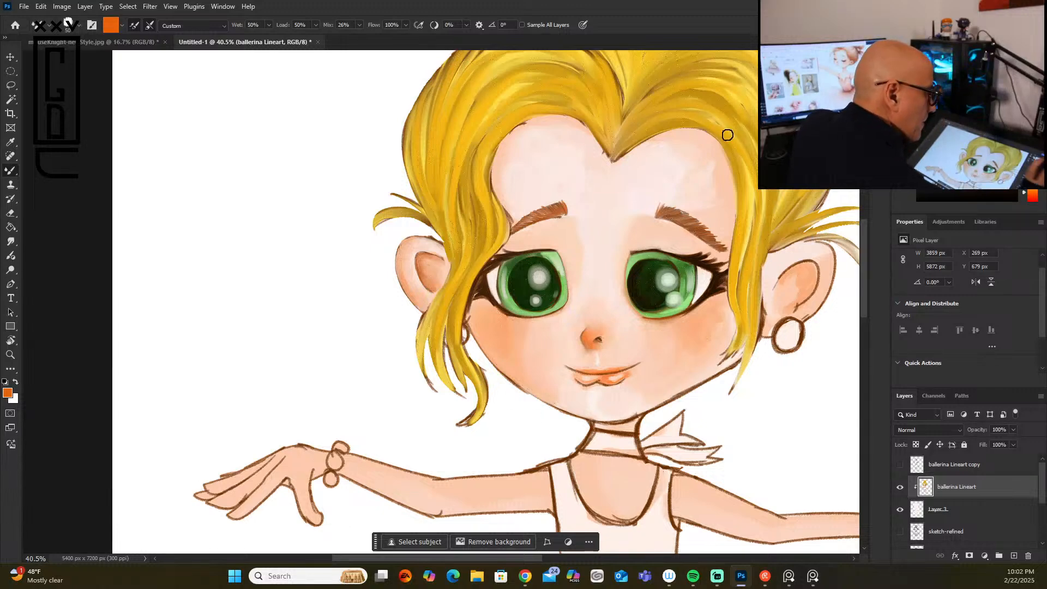
pyautogui.moveTo(506, 344)
pyautogui.mouseDown()
pyautogui.moveTo(499, 332)
pyautogui.moveTo(511, 340)
pyautogui.mouseUp()
pyautogui.moveTo(700, 332); pyautogui.dragTo(706, 318)
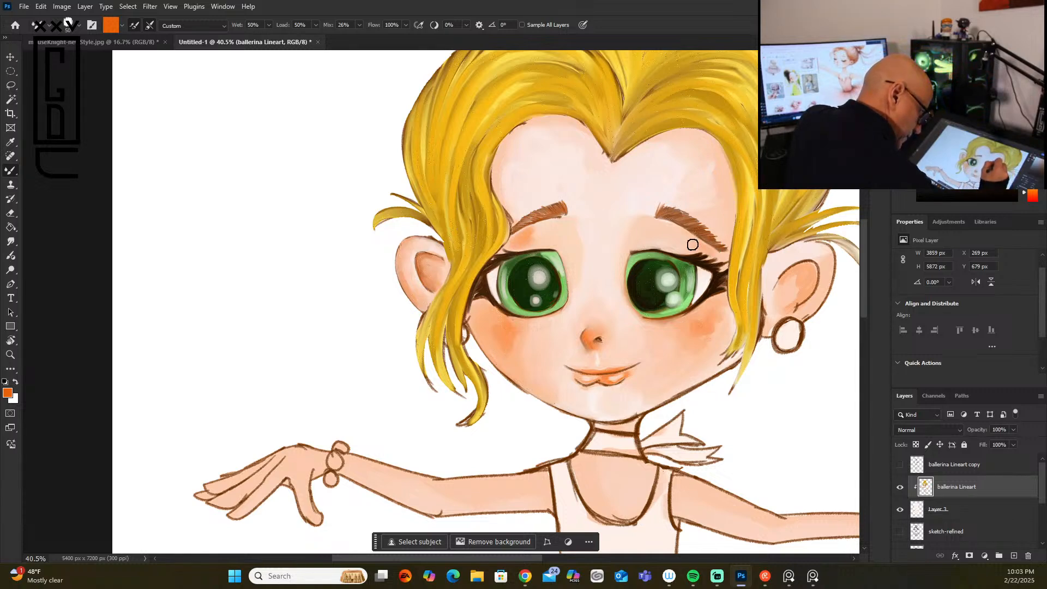
pyautogui.moveTo(720, 231)
pyautogui.mouseDown()
pyautogui.moveTo(725, 191)
pyautogui.moveTo(726, 235)
pyautogui.moveTo(725, 180)
pyautogui.mouseUp()
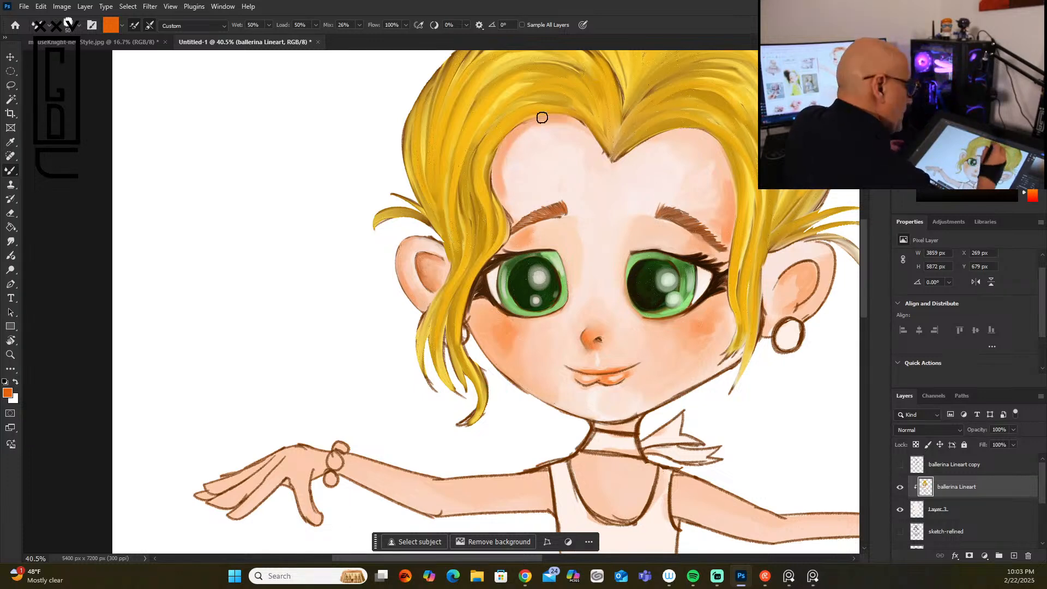
# Step: Sample the pale pink forehead skin and blend the orange shading inward along both hairlines and beside the inner eyebrow
pyautogui.keyDown('alt'); pyautogui.click(524, 147); pyautogui.keyUp('alt')
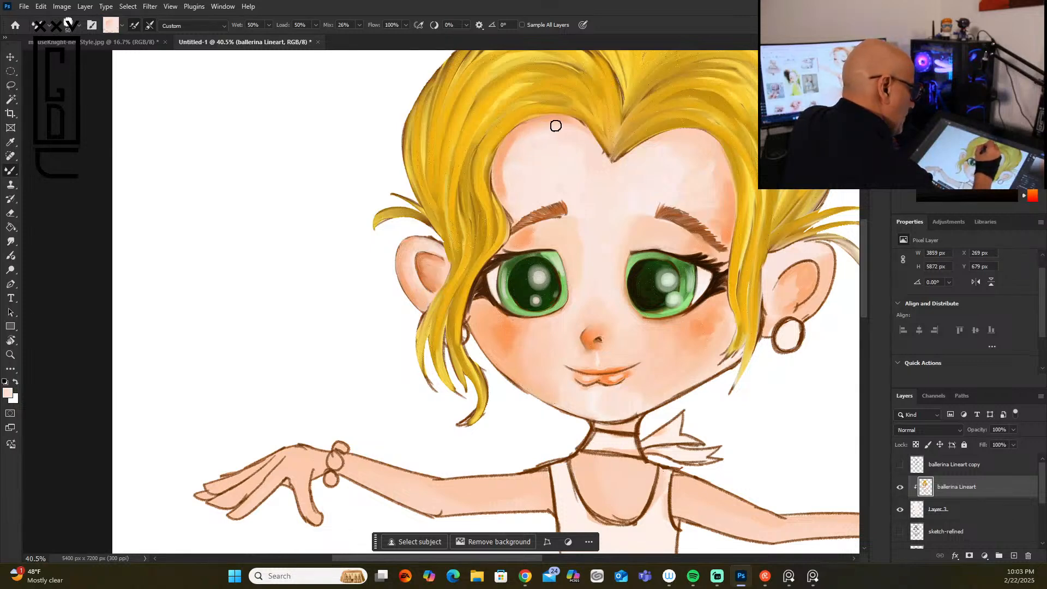
pyautogui.moveTo(506, 158); pyautogui.dragTo(512, 203)
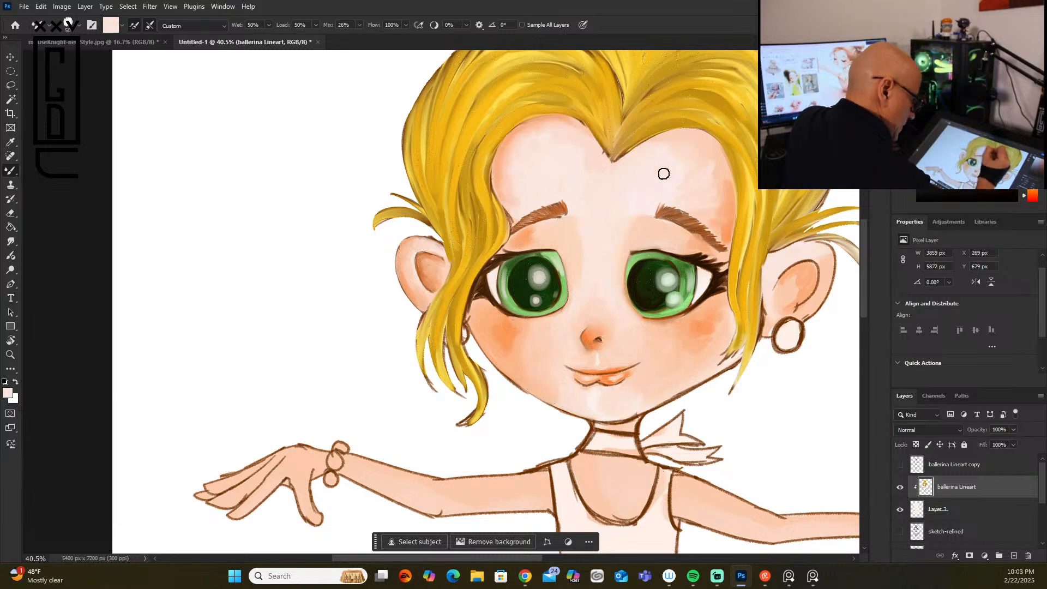
pyautogui.moveTo(722, 221)
pyautogui.mouseDown()
pyautogui.moveTo(720, 189)
pyautogui.moveTo(713, 215)
pyautogui.moveTo(709, 166)
pyautogui.moveTo(704, 175)
pyautogui.mouseUp()
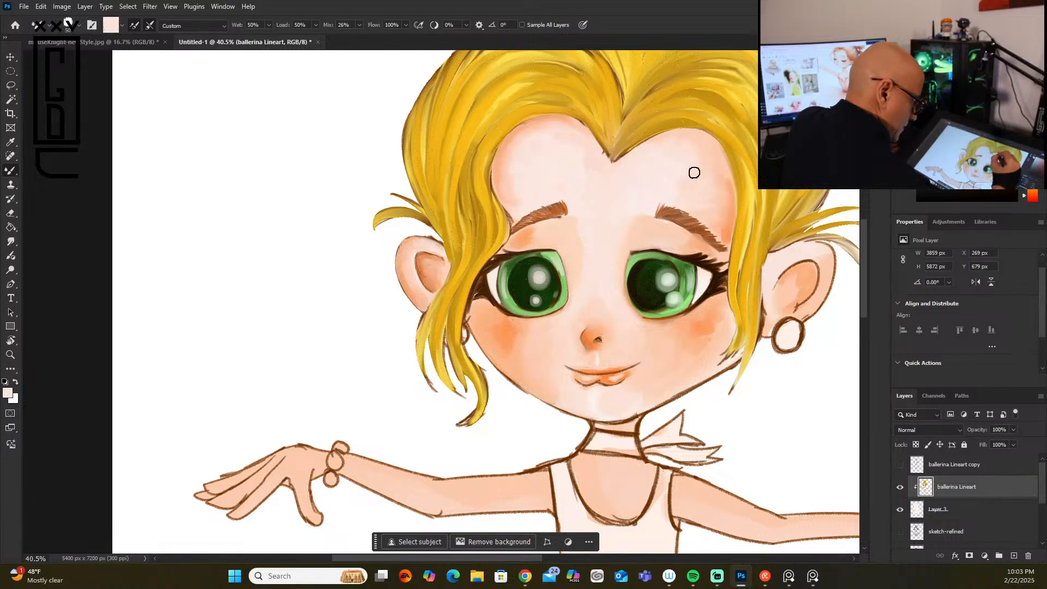
pyautogui.moveTo(575, 240); pyautogui.dragTo(574, 220)
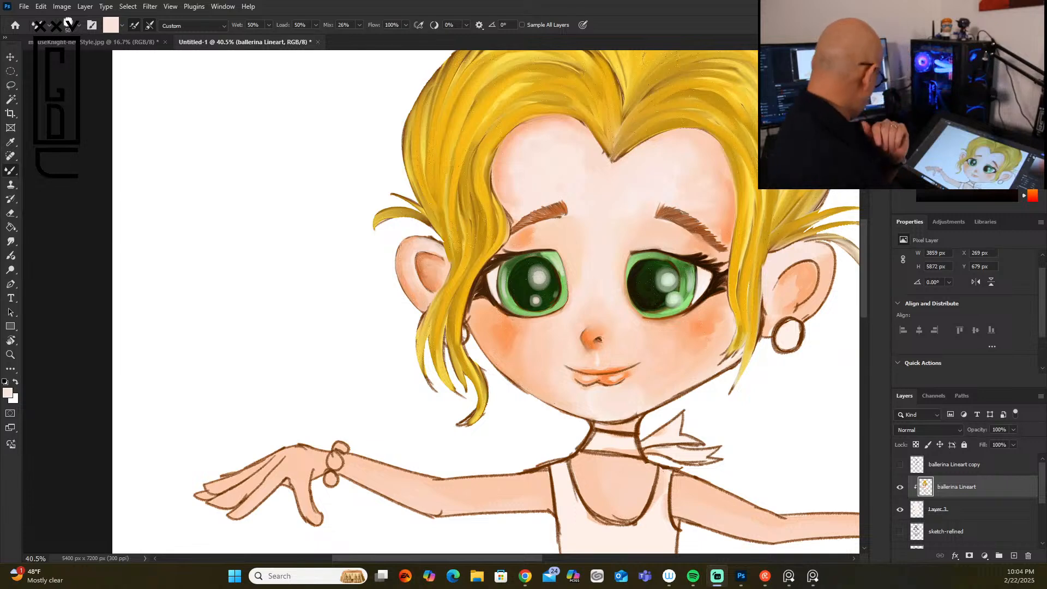
pyautogui.scroll(-3, 340, 310)
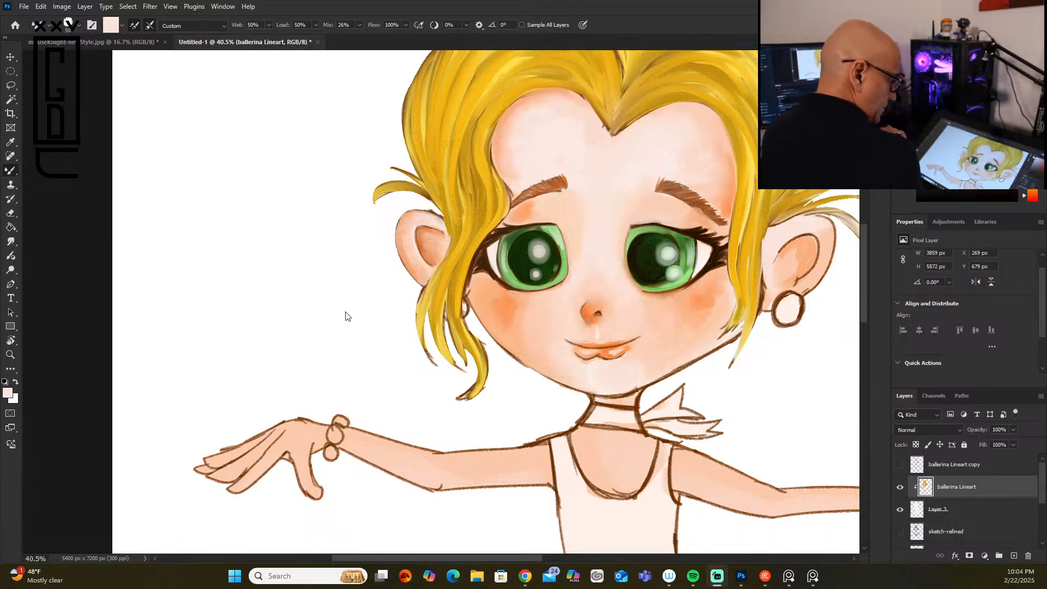
pyautogui.scroll(2, 340, 315)
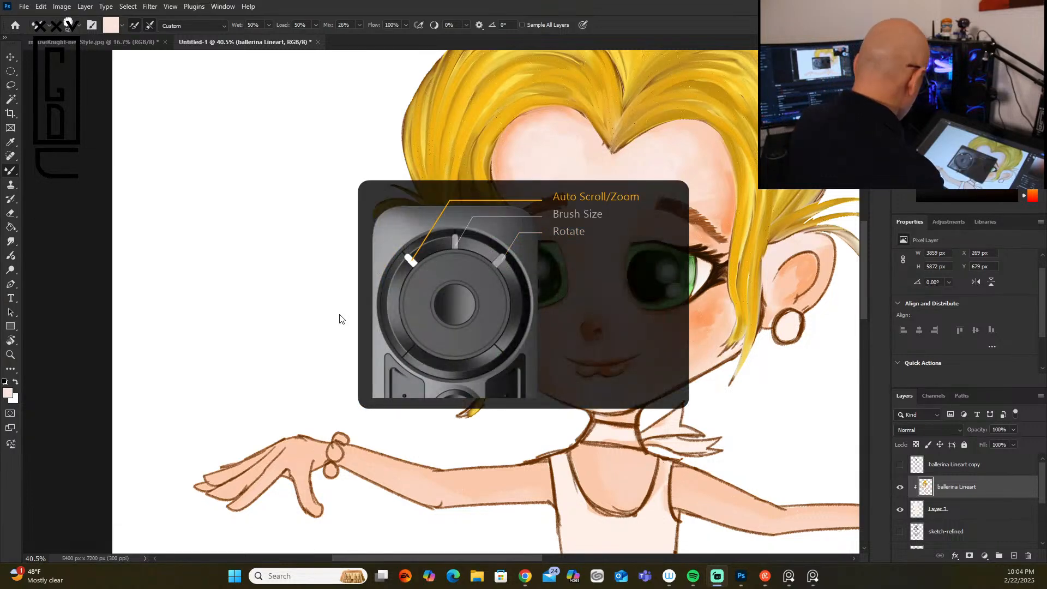
pyautogui.scroll(2, 339, 318)
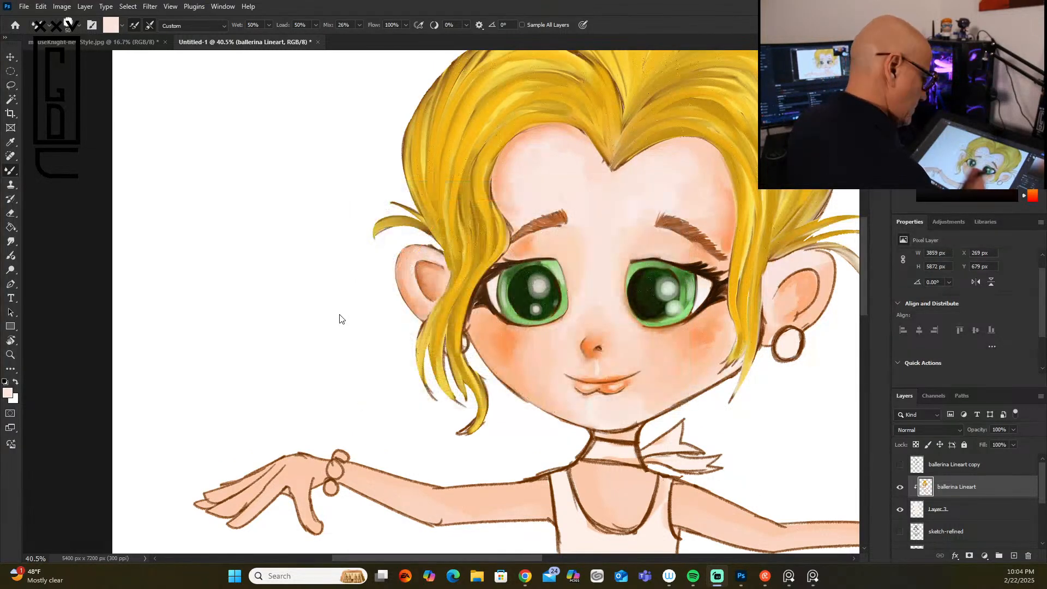
pyautogui.scroll(-5, 800, 402)
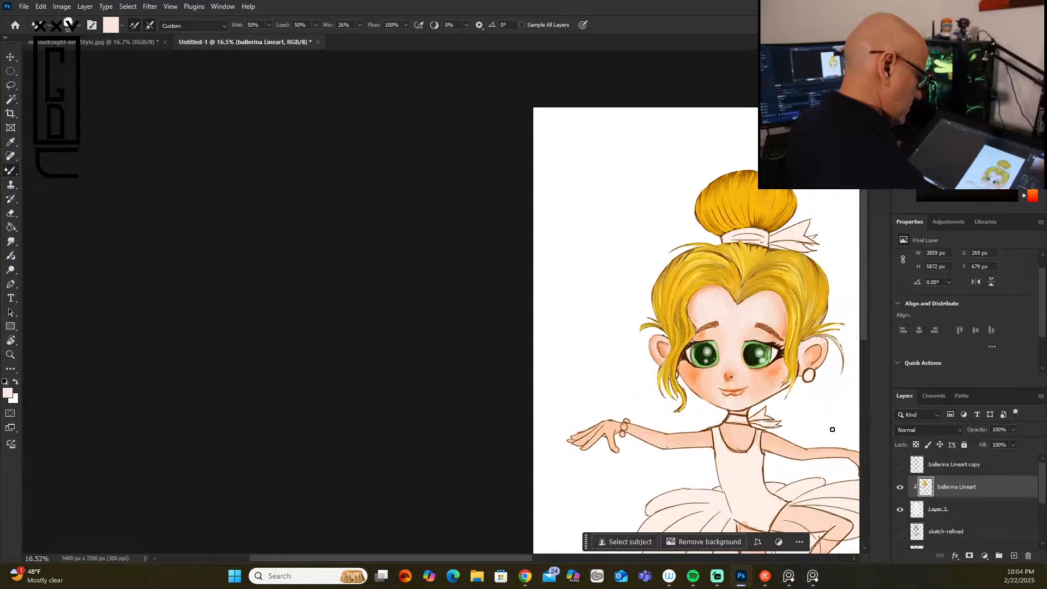
pyautogui.moveTo(790, 427); pyautogui.dragTo(461, 354)
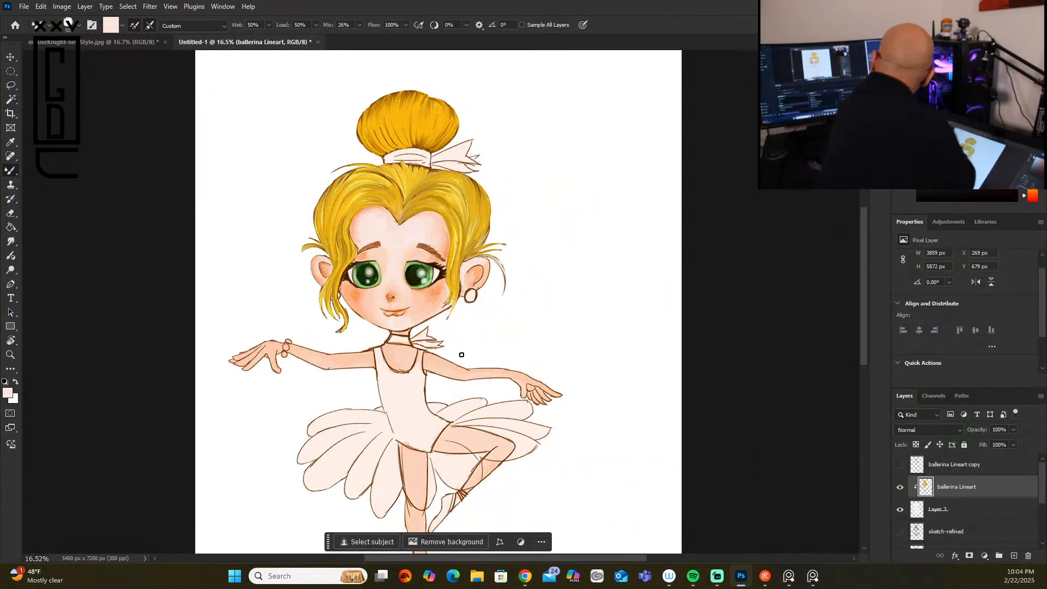